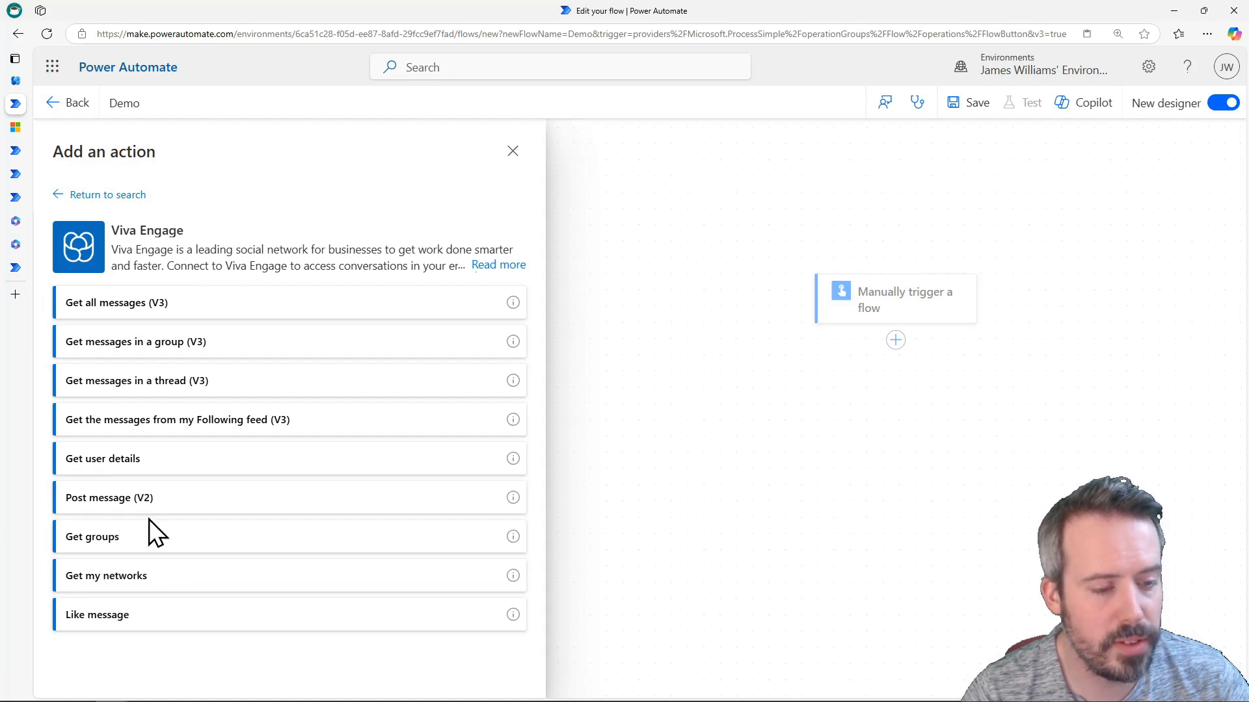
Add the Viva Engage Post message (V2) action using the existing connection and show all of its advanced parameters
{"action": "left_click", "coordinate": [112, 499]}
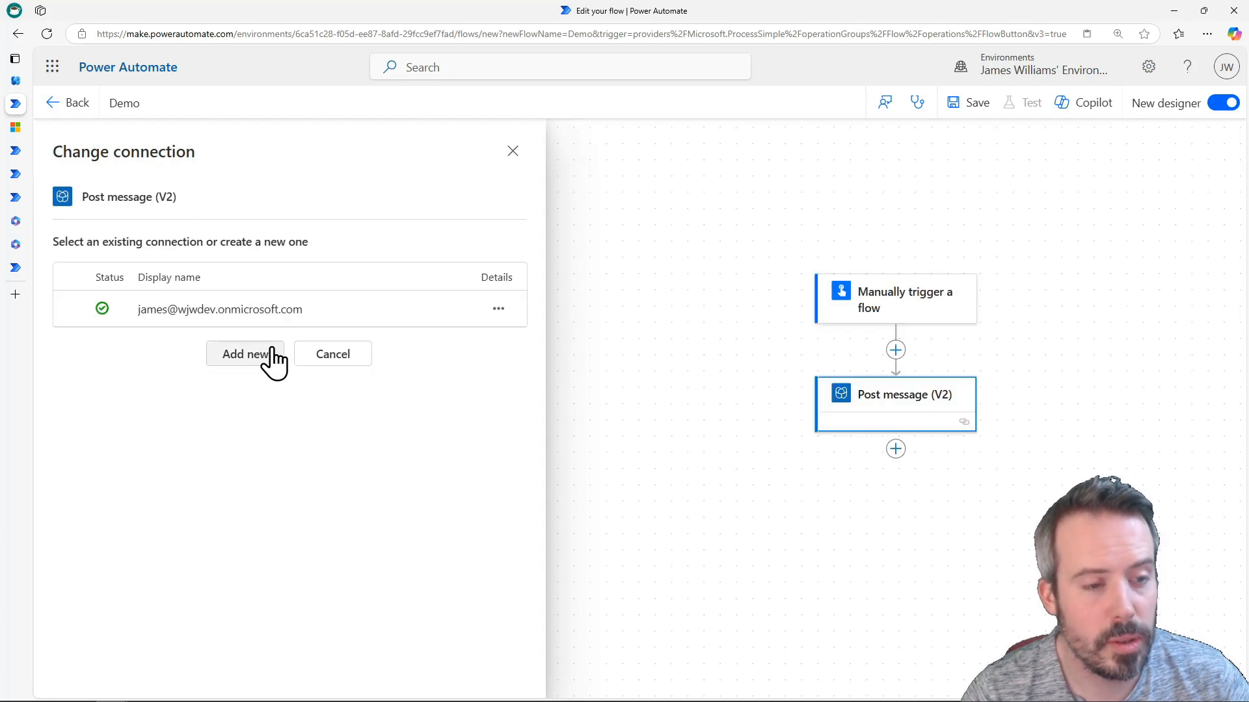
{"action": "left_click", "coordinate": [232, 309]}
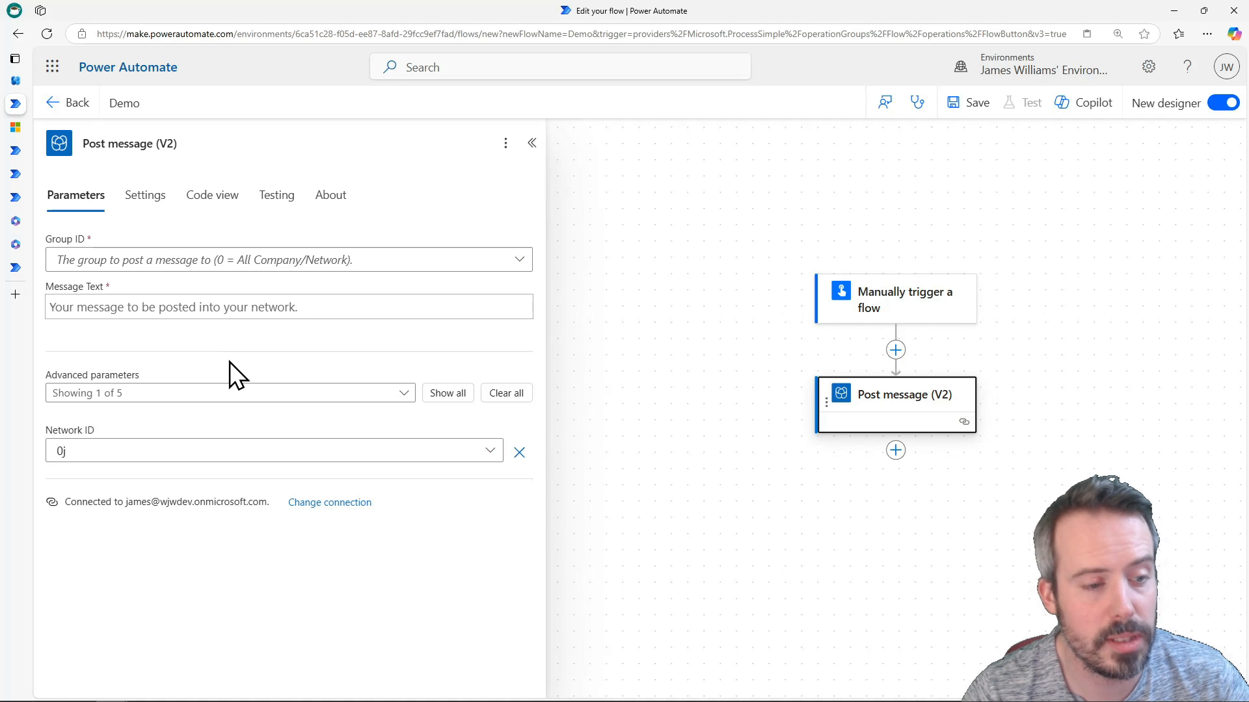
{"action": "left_click", "coordinate": [451, 398]}
{"action": "scroll", "coordinate": [213, 423], "scroll_direction": "down", "scroll_amount": 1}
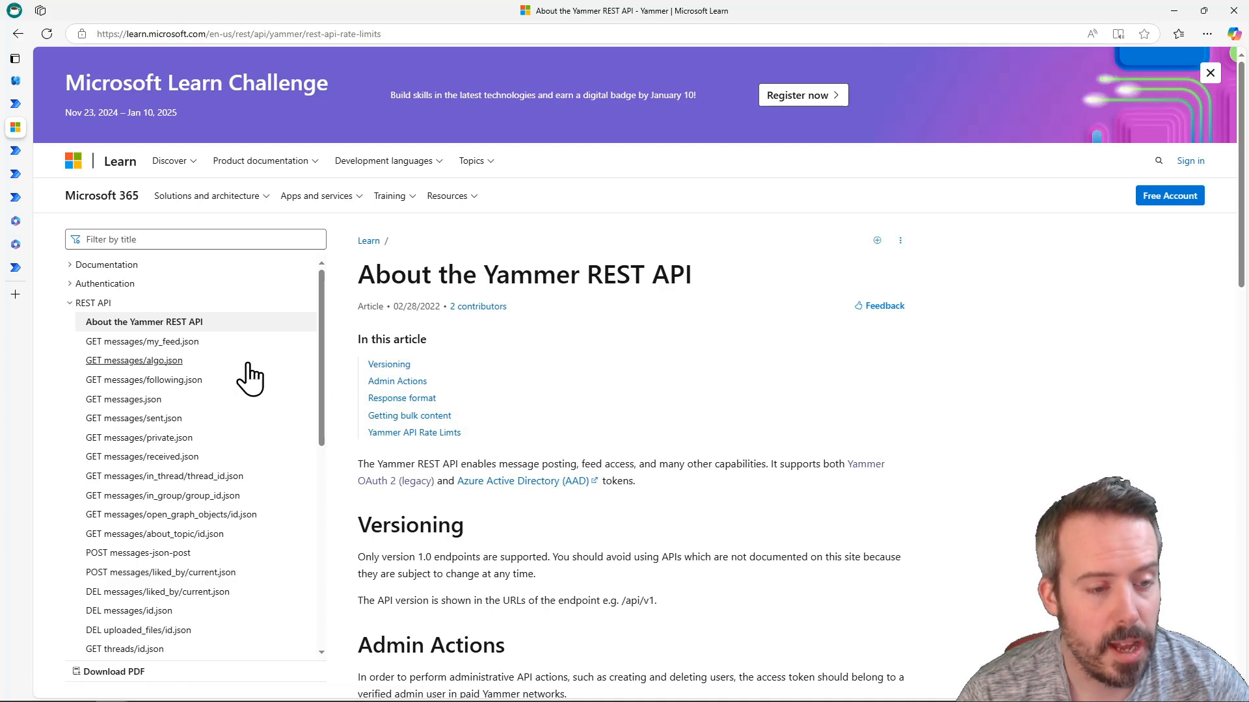
Open the POST messages-json-post page in the Yammer REST API documentation and examine its parameters, announcements and file attachment sections
{"action": "scroll", "coordinate": [123, 572], "scroll_direction": "down", "scroll_amount": 2}
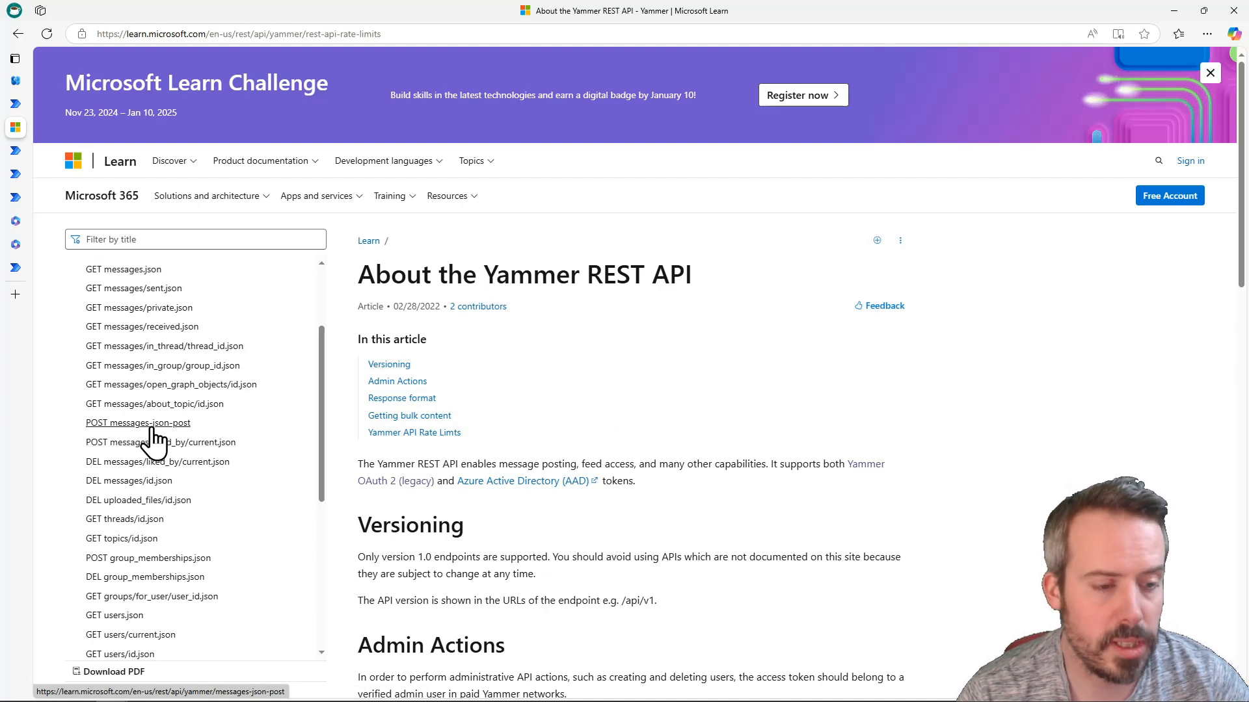
{"action": "left_click", "coordinate": [123, 426]}
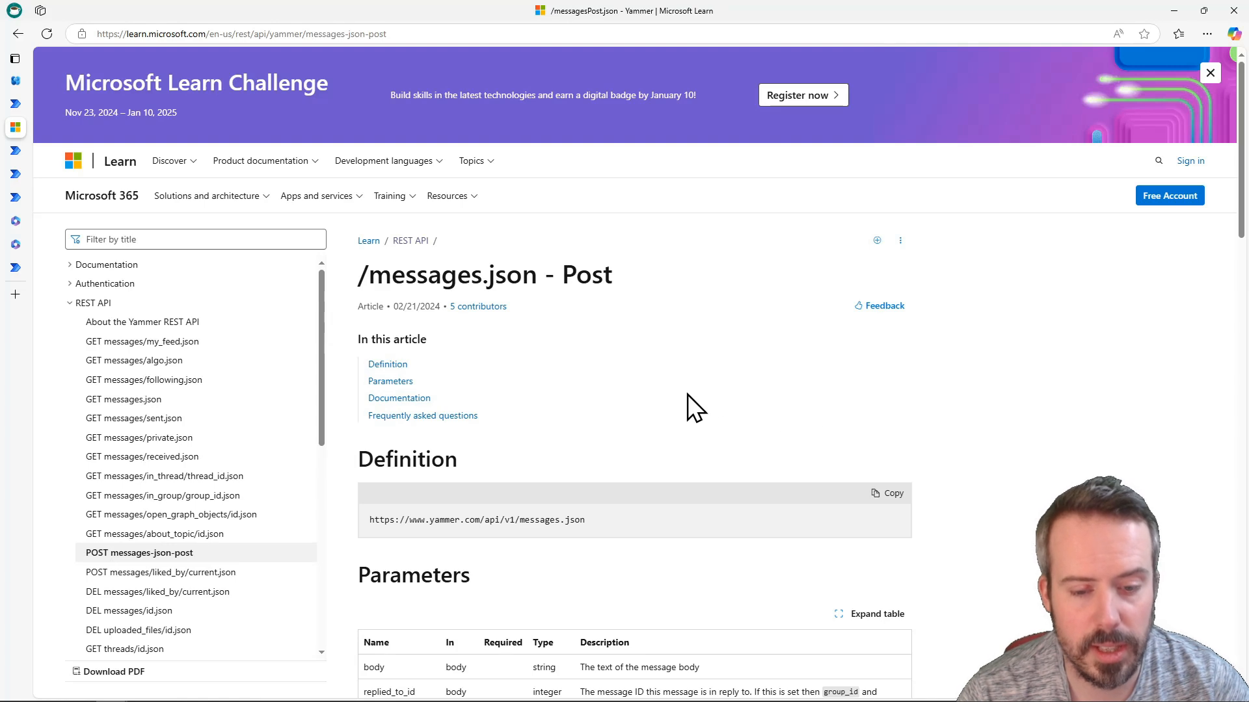
{"action": "scroll", "coordinate": [688, 384], "scroll_direction": "down", "scroll_amount": 5}
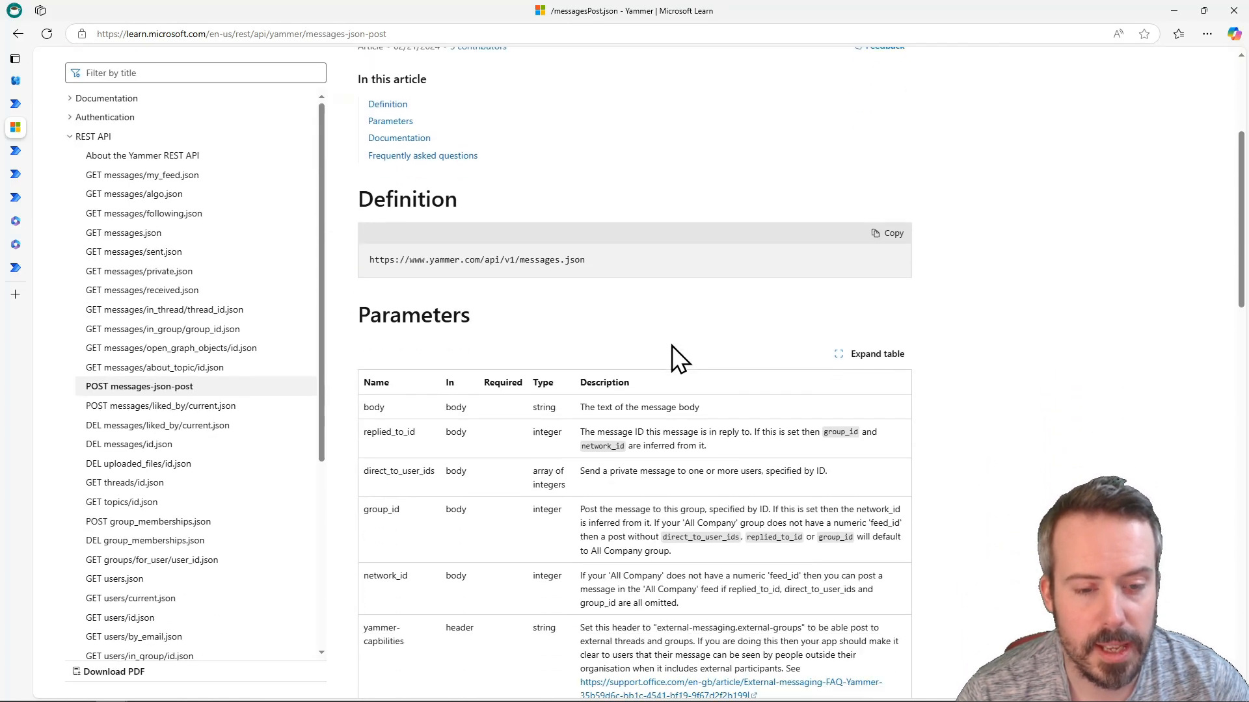
{"action": "scroll", "coordinate": [680, 348], "scroll_direction": "down", "scroll_amount": 1}
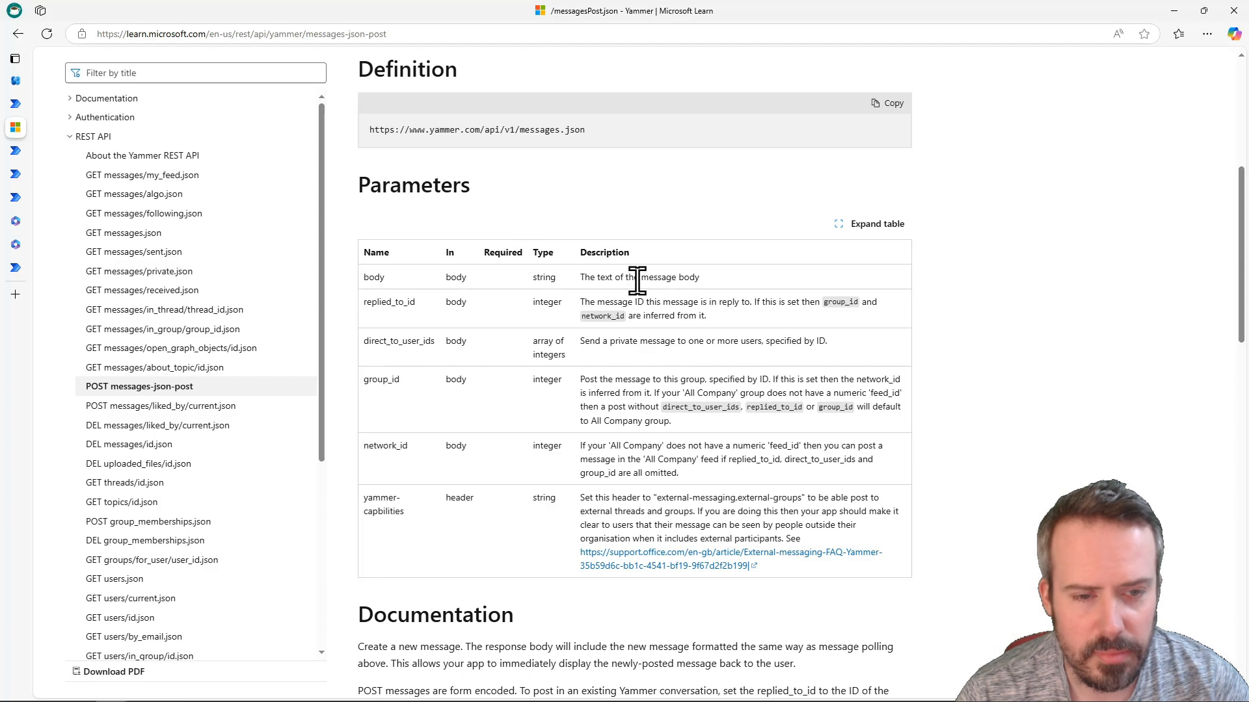
{"action": "scroll", "coordinate": [715, 358], "scroll_direction": "down", "scroll_amount": 1}
{"action": "scroll", "coordinate": [683, 345], "scroll_direction": "down", "scroll_amount": 8}
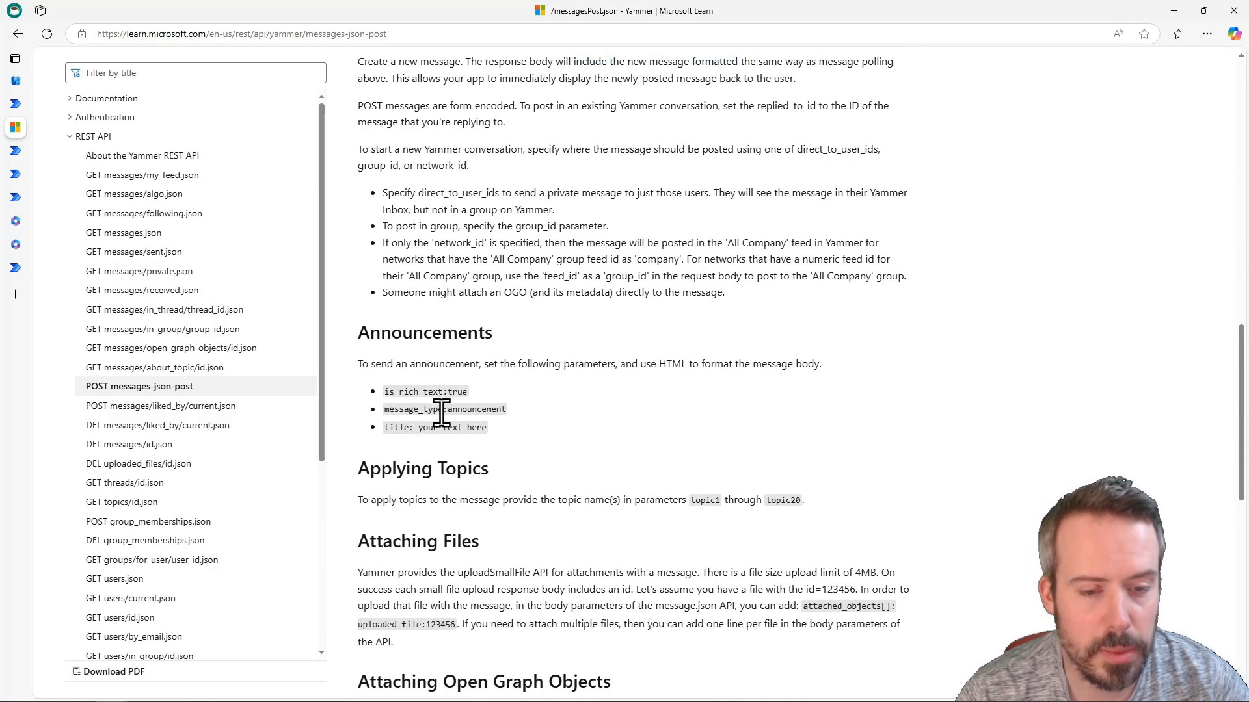
{"action": "scroll", "coordinate": [697, 348], "scroll_direction": "down", "scroll_amount": 4}
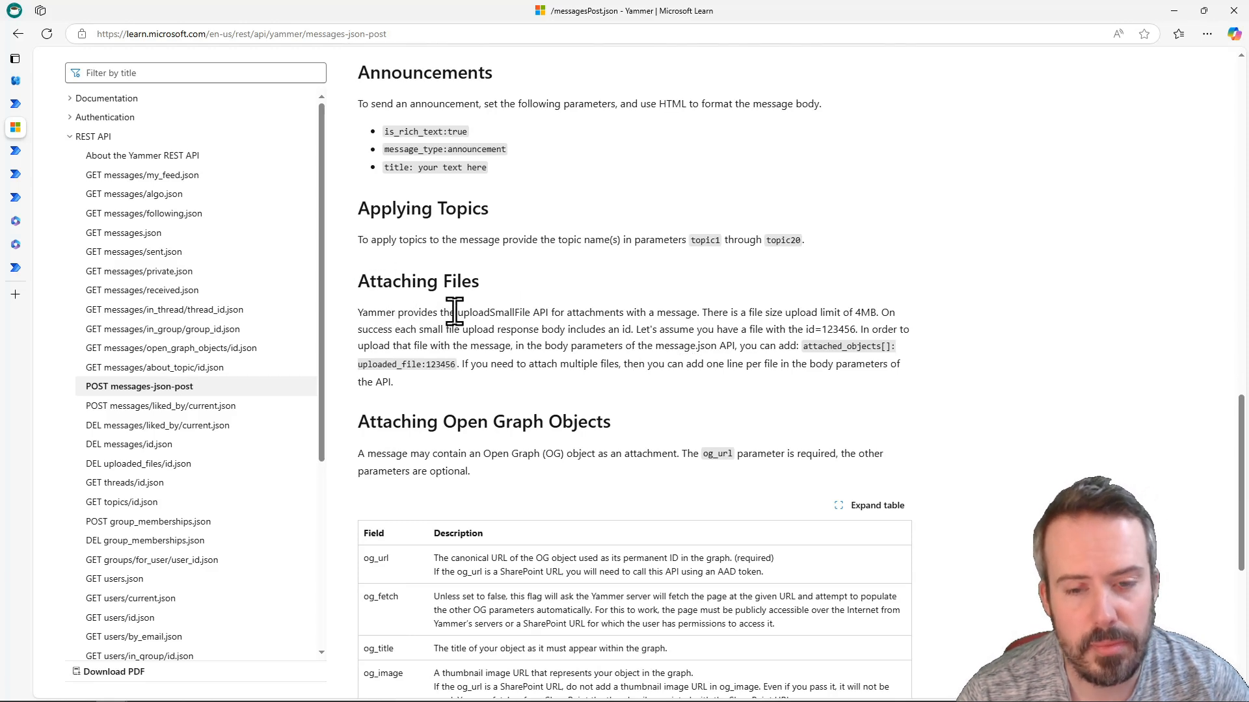
{"action": "left_click_drag", "start_coordinate": [456, 315], "coordinate": [550, 319]}
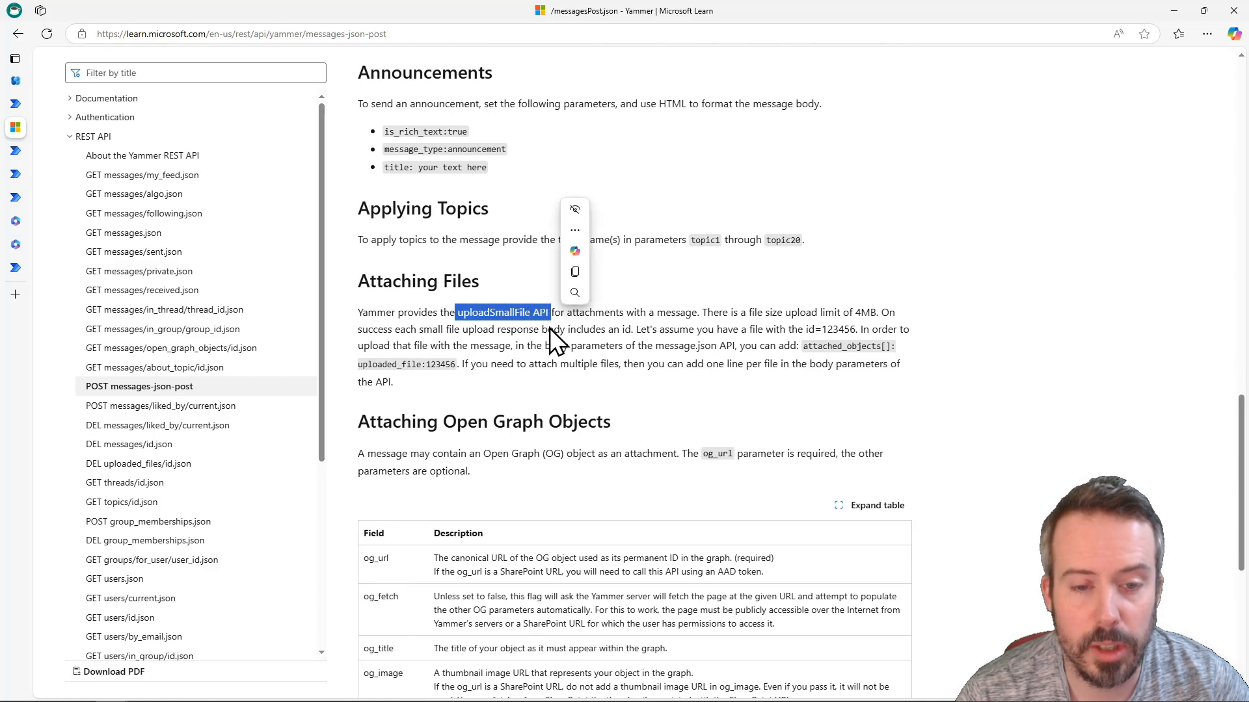
{"action": "left_click", "coordinate": [517, 324]}
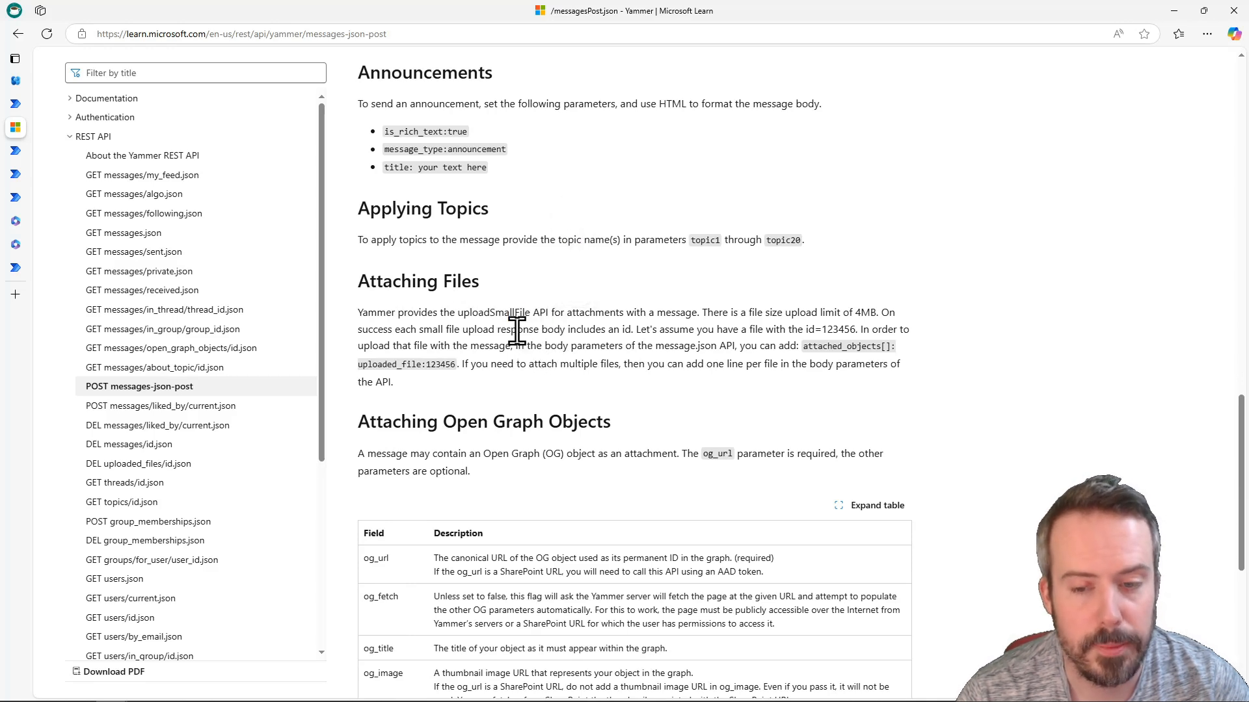
Open the PUT uploadSmallFile reference page and review its endpoint definition and parameters
{"action": "scroll", "coordinate": [174, 439], "scroll_direction": "down", "scroll_amount": 1}
{"action": "scroll", "coordinate": [174, 439], "scroll_direction": "down", "scroll_amount": 4}
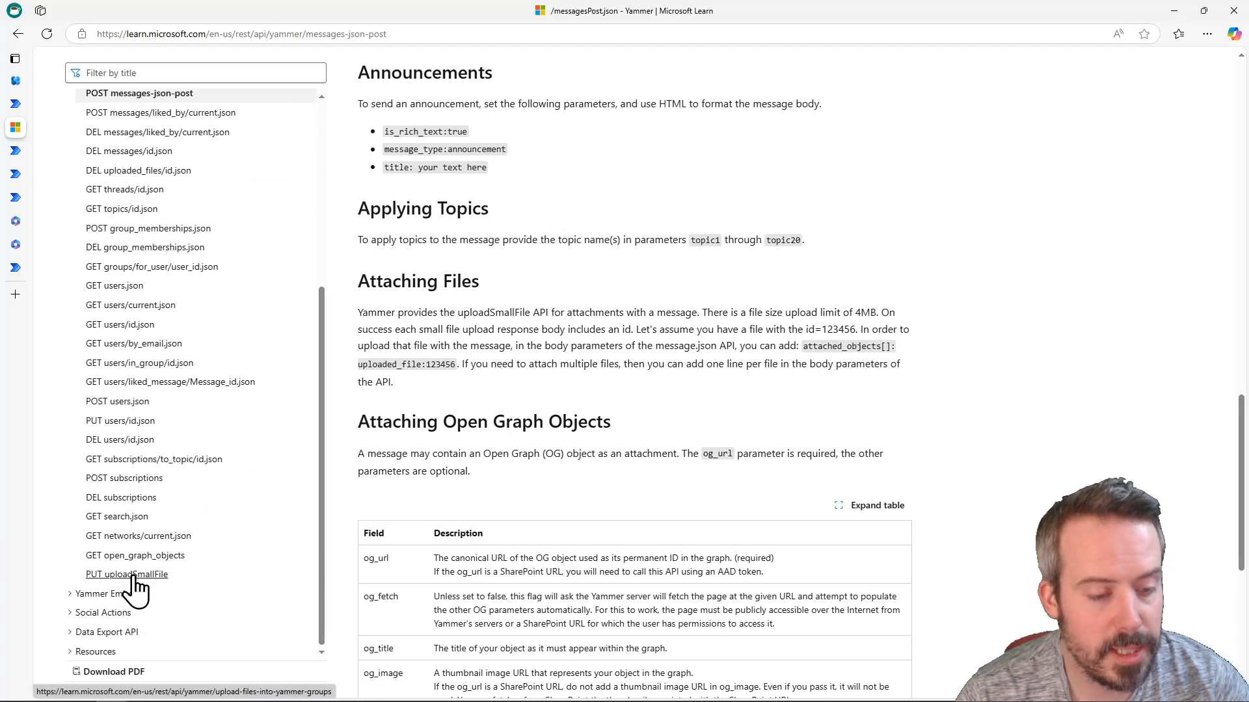
{"action": "left_click", "coordinate": [132, 575]}
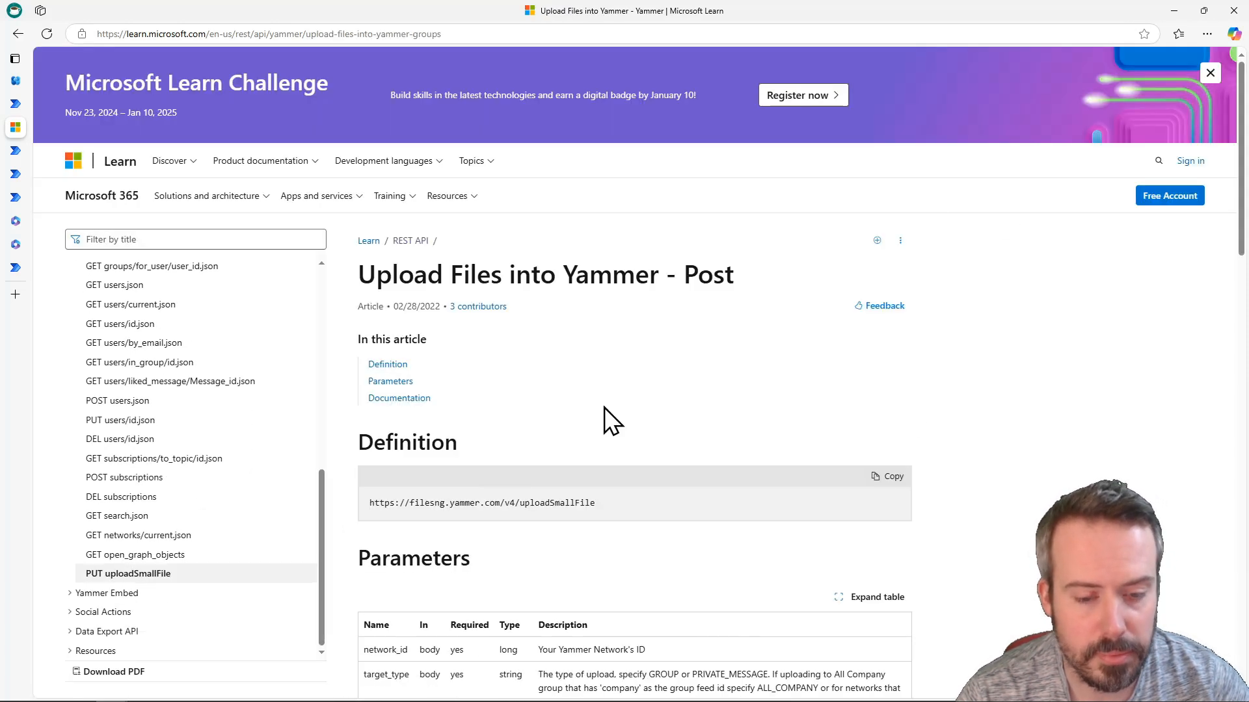
{"action": "scroll", "coordinate": [617, 408], "scroll_direction": "down", "scroll_amount": 3}
{"action": "scroll", "coordinate": [598, 400], "scroll_direction": "up", "scroll_amount": 1}
{"action": "scroll", "coordinate": [546, 385], "scroll_direction": "down", "scroll_amount": 3}
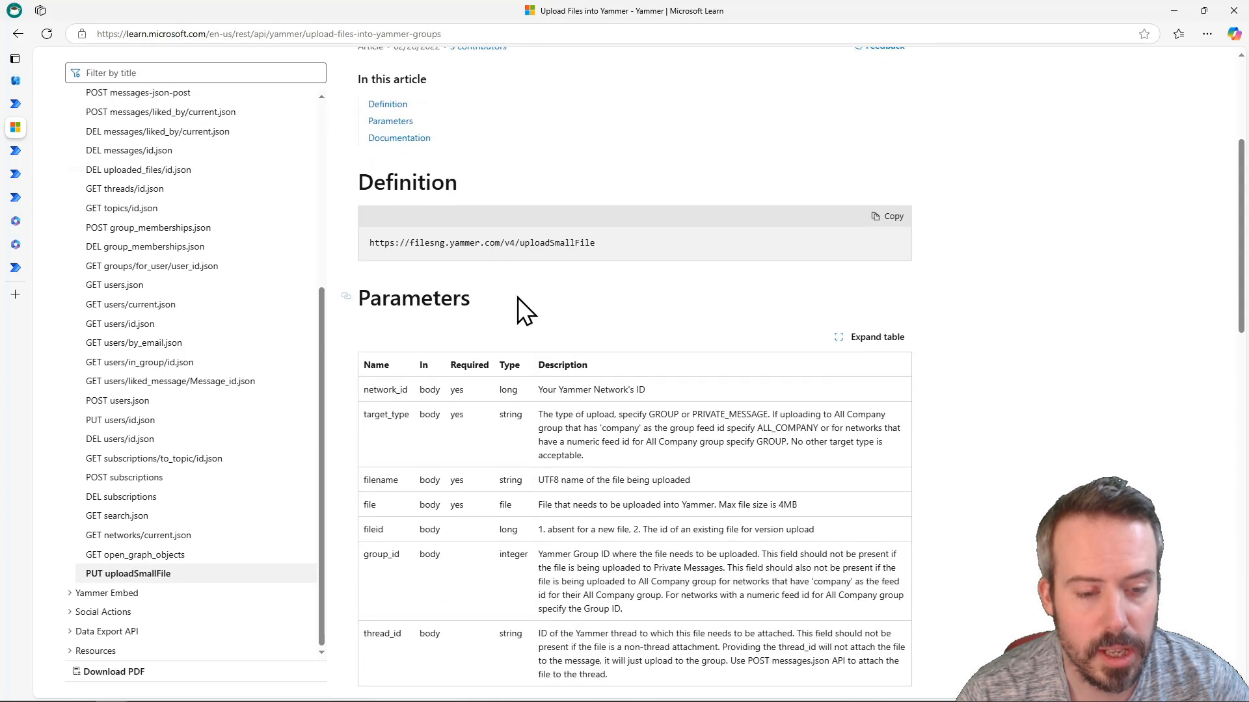
{"action": "scroll", "coordinate": [542, 260], "scroll_direction": "up", "scroll_amount": 5}
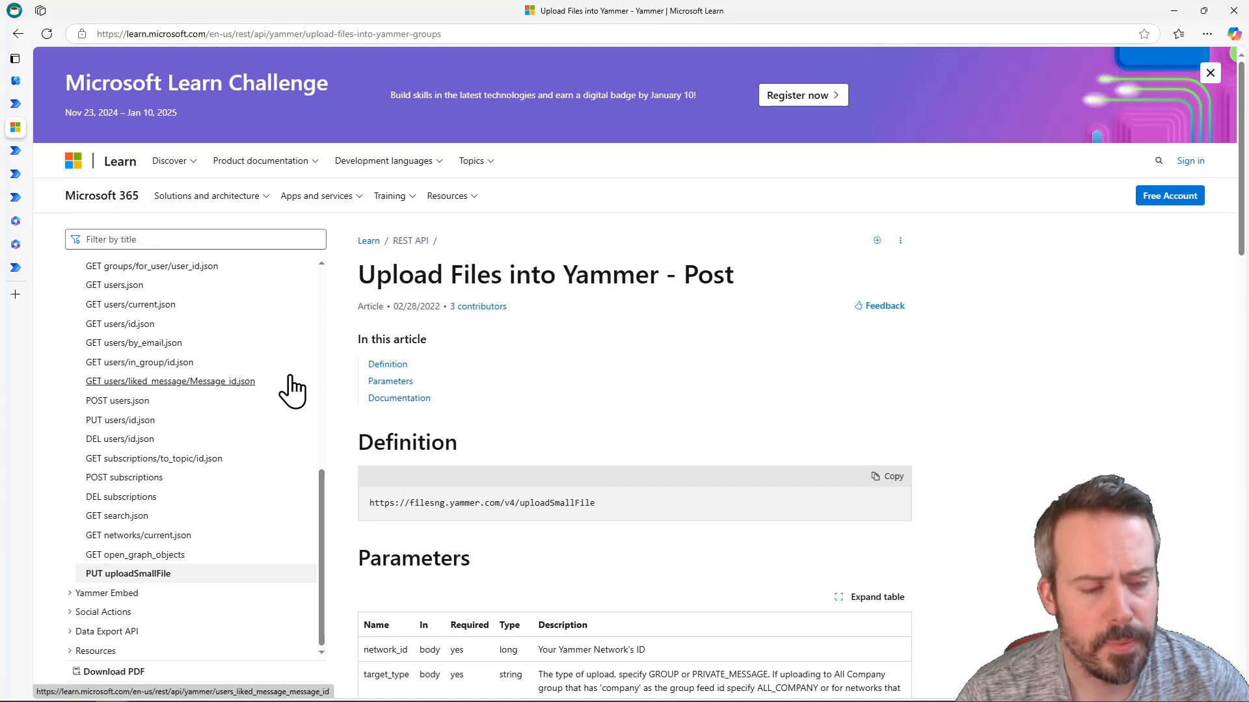
Find and open the GET users/current.json reference page among the REST API endpoints
{"action": "scroll", "coordinate": [192, 416], "scroll_direction": "up", "scroll_amount": 2}
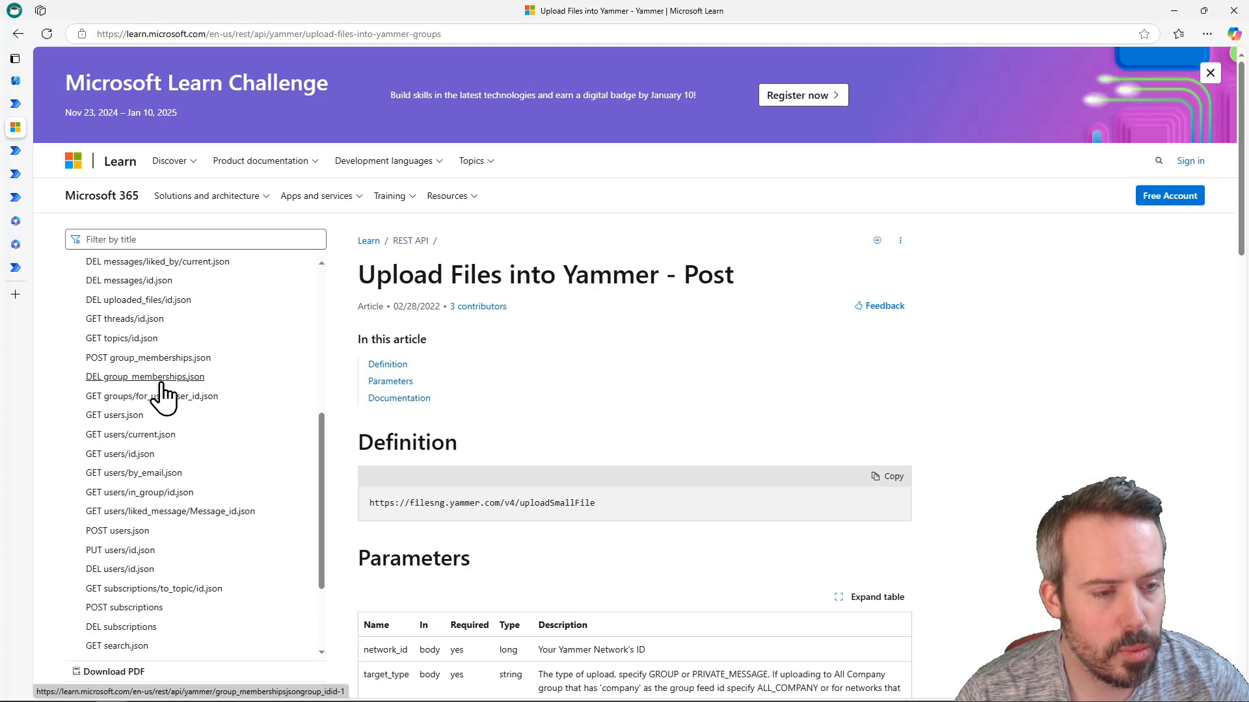
{"action": "scroll", "coordinate": [192, 528], "scroll_direction": "down", "scroll_amount": 1}
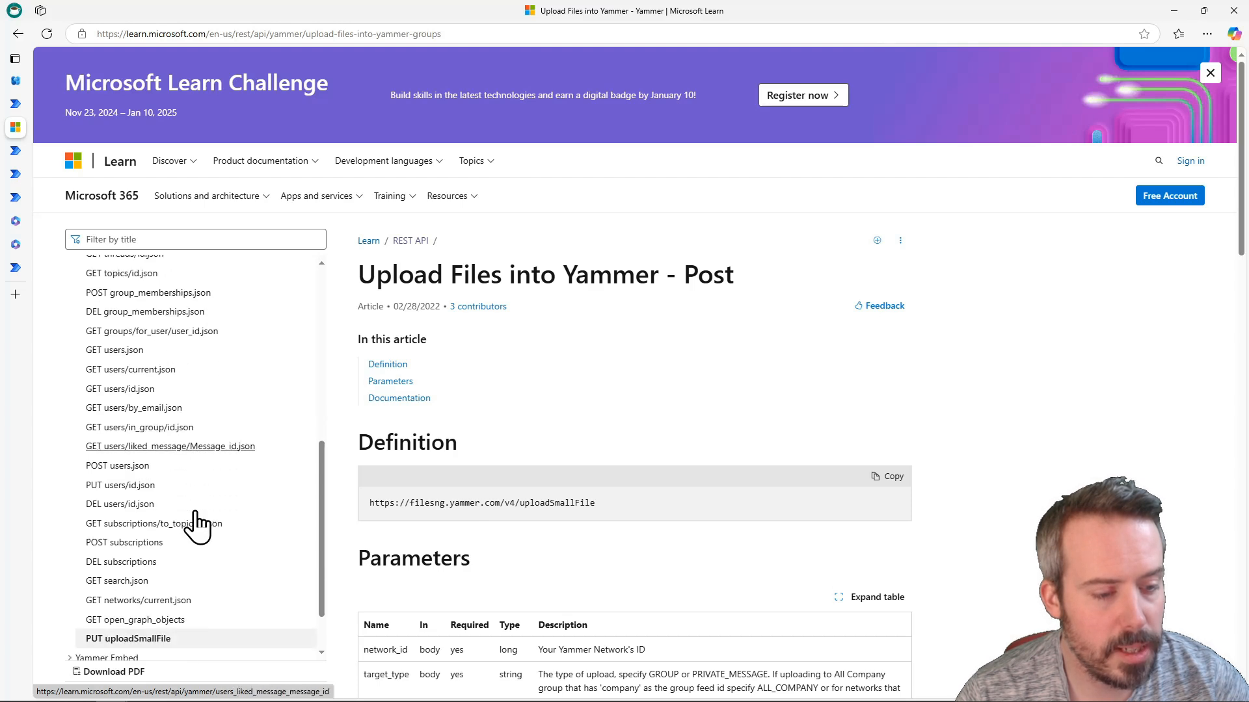
{"action": "scroll", "coordinate": [195, 521], "scroll_direction": "down", "scroll_amount": 1}
{"action": "scroll", "coordinate": [175, 481], "scroll_direction": "up", "scroll_amount": 3}
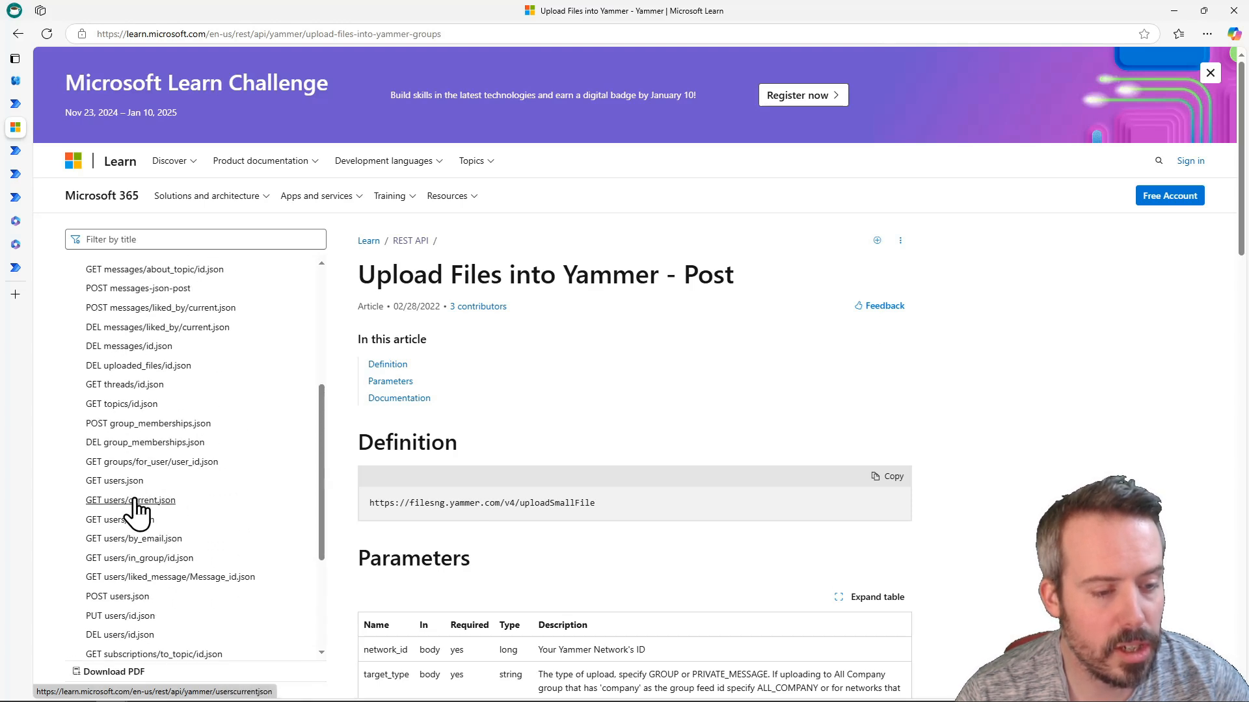
{"action": "left_click", "coordinate": [136, 499]}
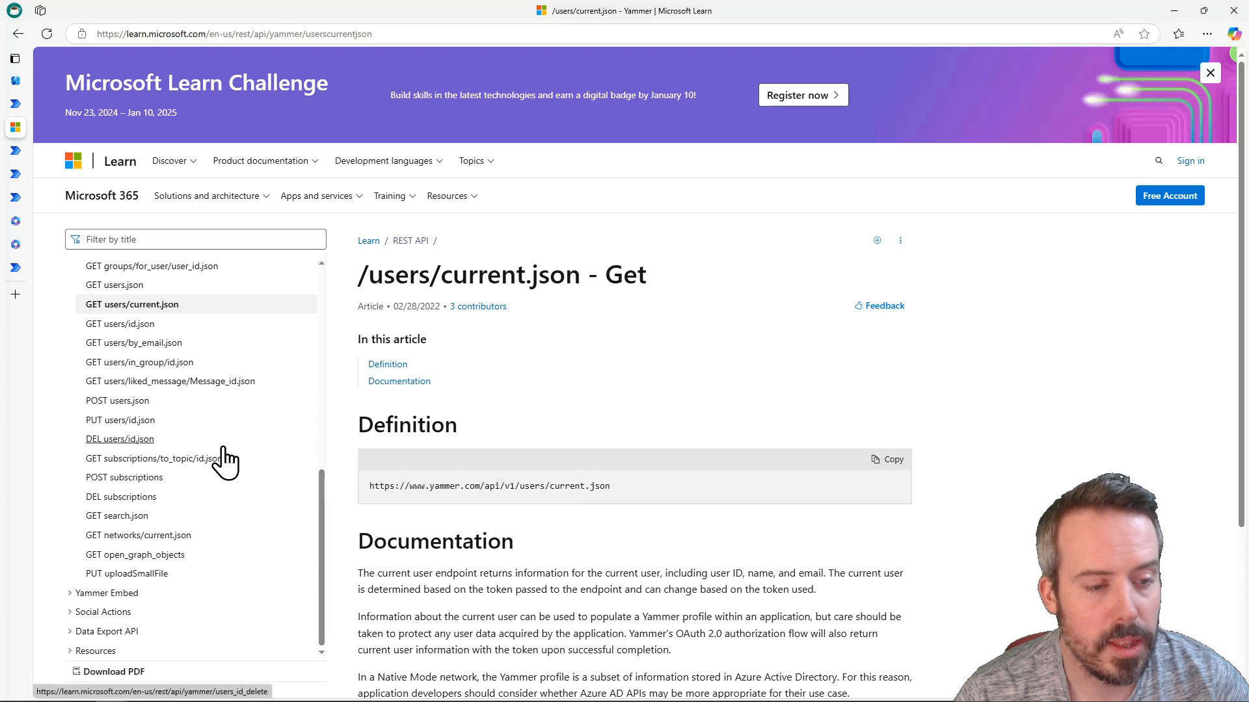
View the GET groups/for_user/user_id.json and GET users/by_email.json reference pages
{"action": "scroll", "coordinate": [225, 449], "scroll_direction": "up", "scroll_amount": 2}
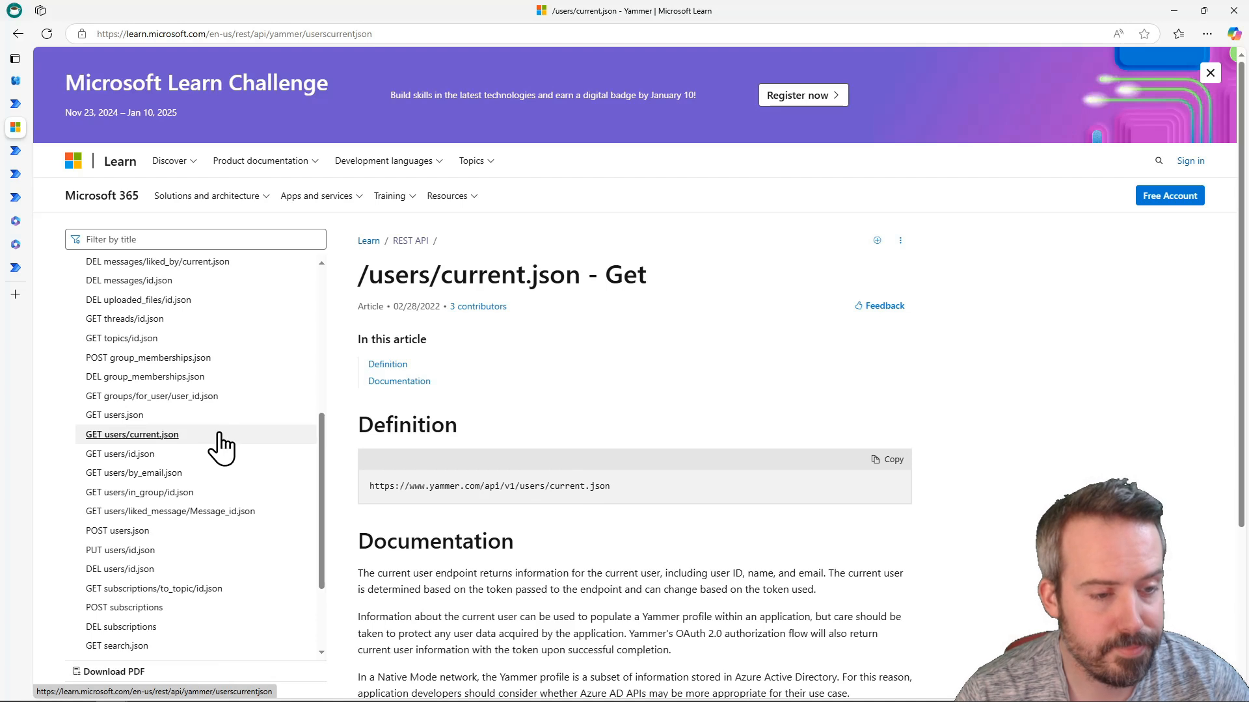
{"action": "left_click", "coordinate": [135, 397]}
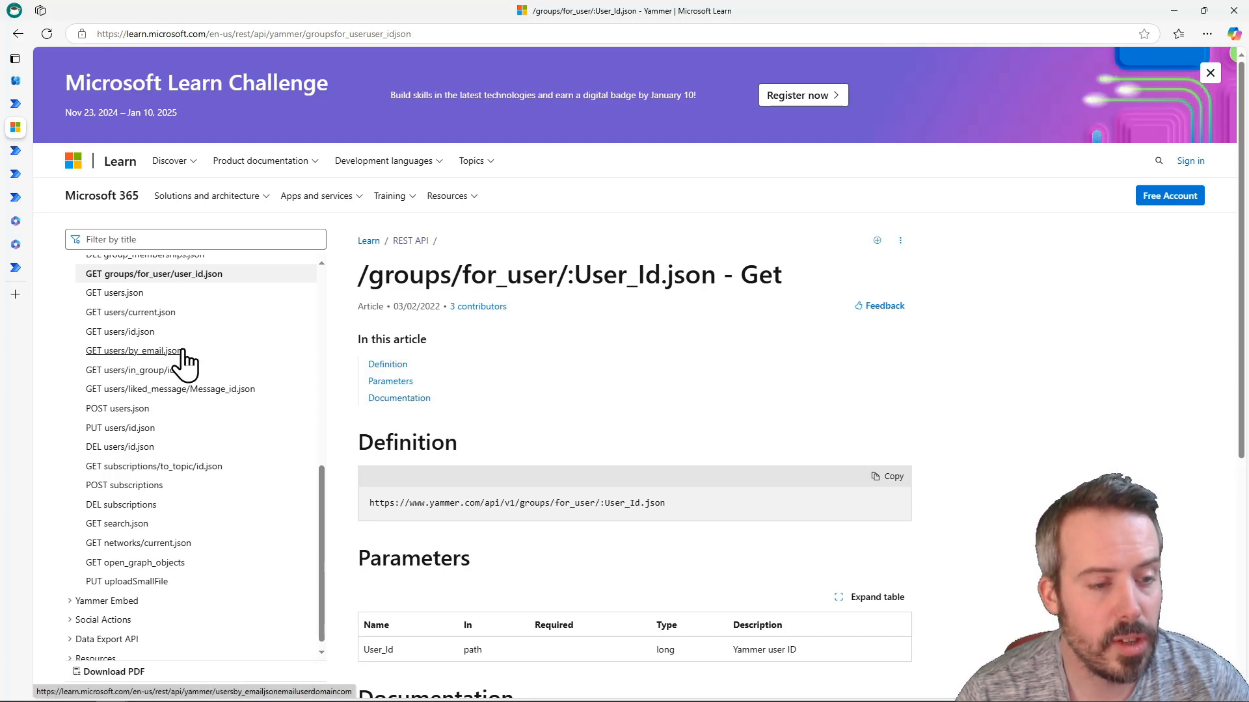
{"action": "left_click", "coordinate": [162, 351]}
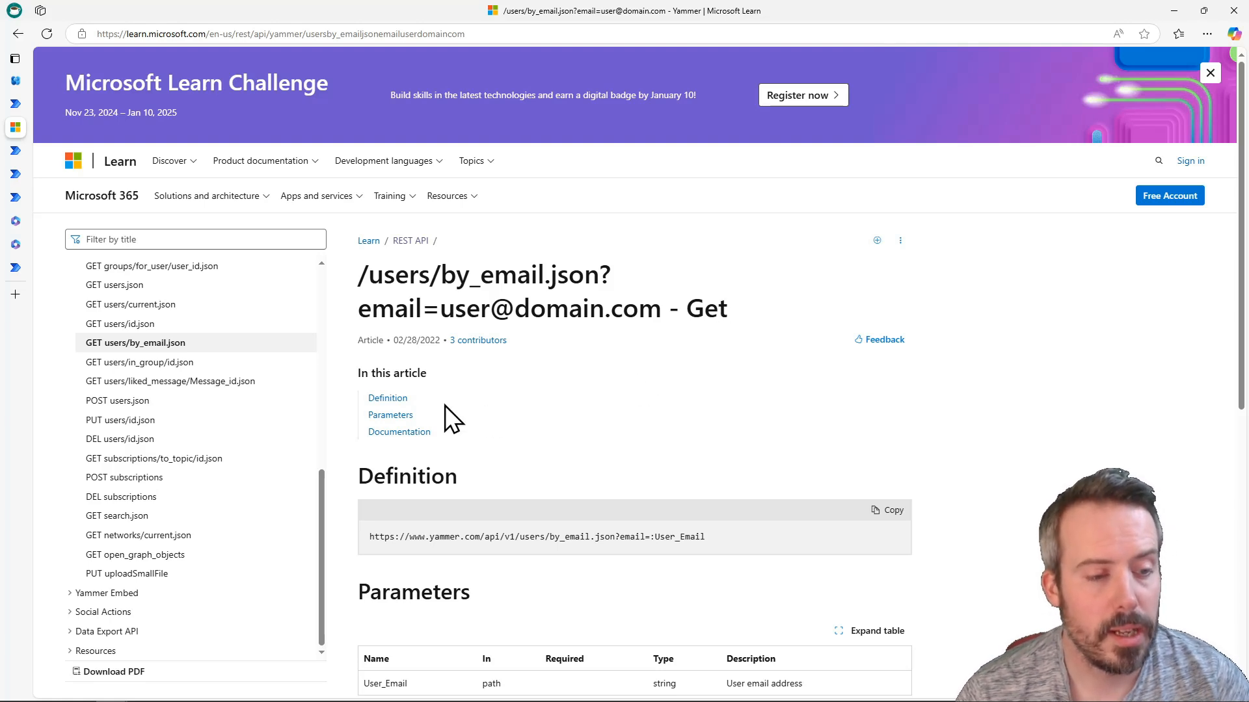
{"action": "scroll", "coordinate": [286, 416], "scroll_direction": "up", "scroll_amount": 5}
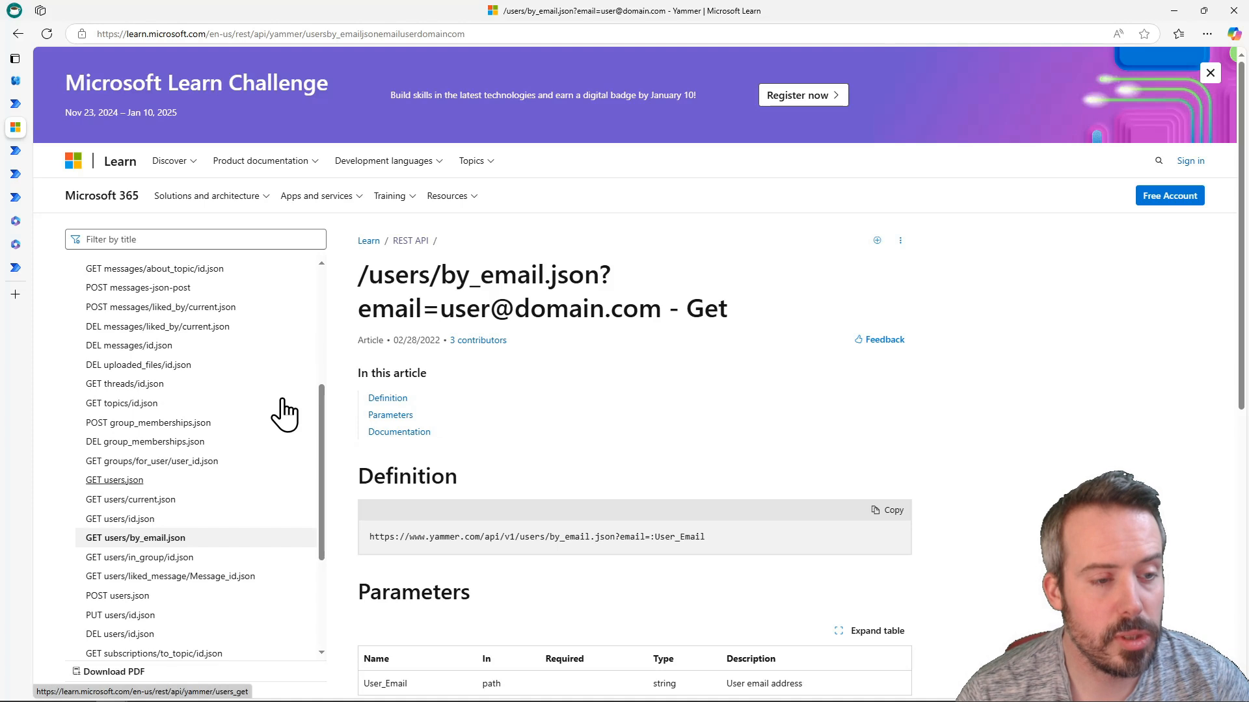
{"action": "scroll", "coordinate": [279, 411], "scroll_direction": "up", "scroll_amount": 2}
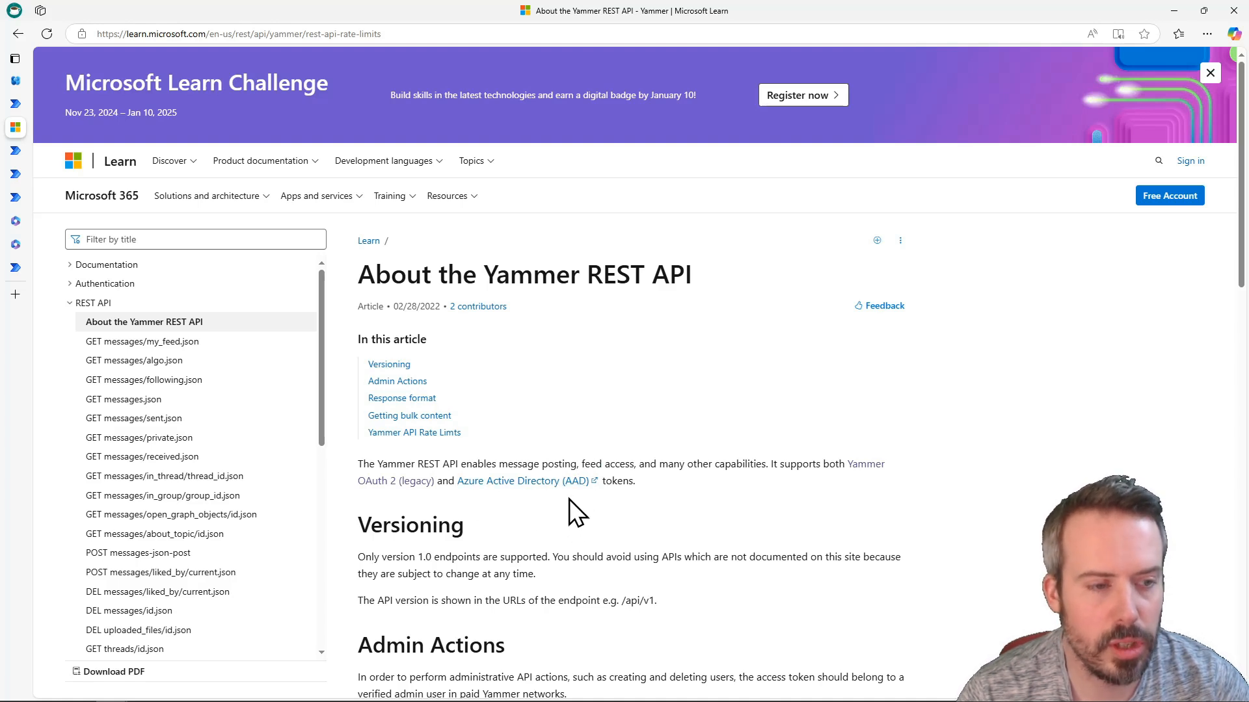
Switch to Power Automate and add the Invoke an HTTP request action from HTTP with Microsoft Entra ID (preauthorized) below the manual trigger
{"action": "left_click", "coordinate": [14, 107]}
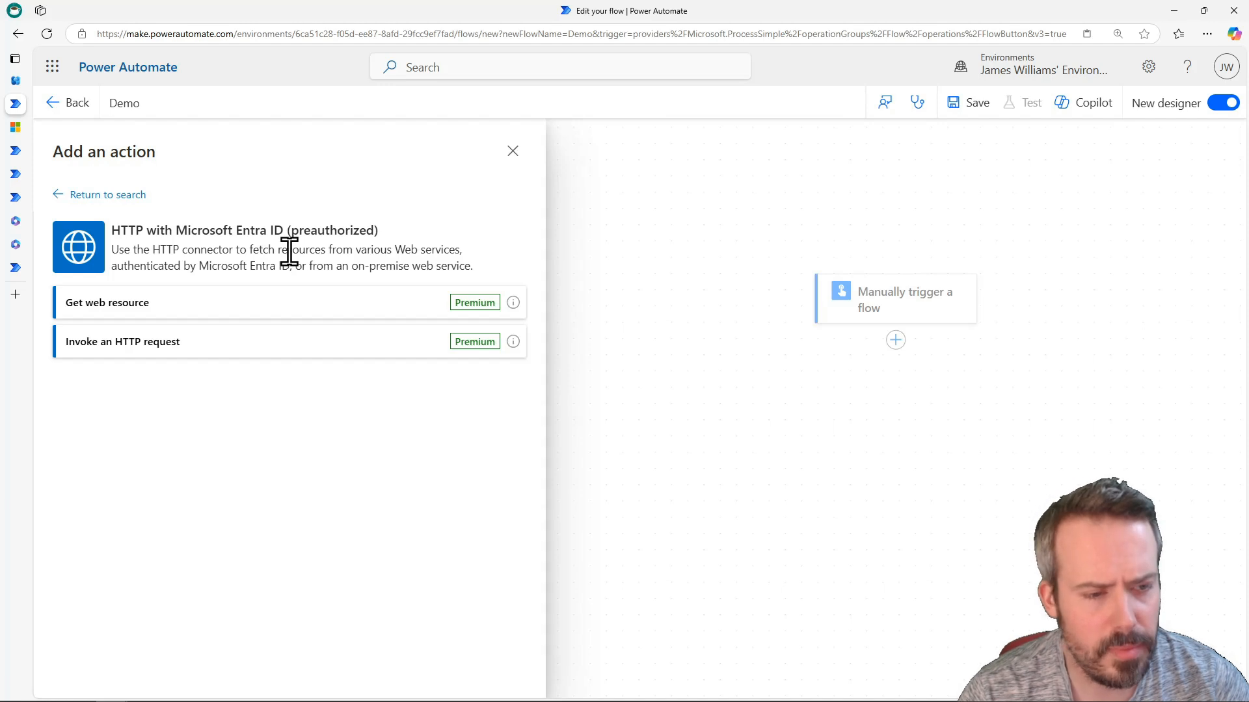
{"action": "left_click", "coordinate": [147, 343]}
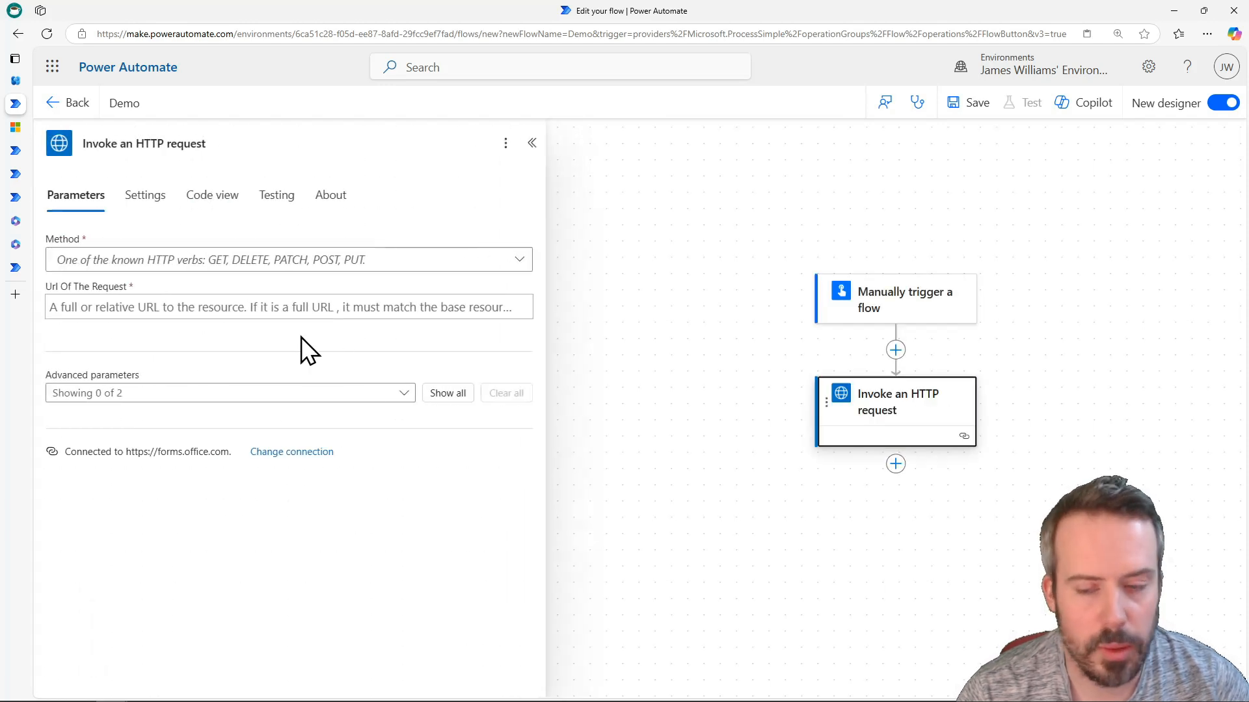
{"action": "left_click", "coordinate": [26, 131]}
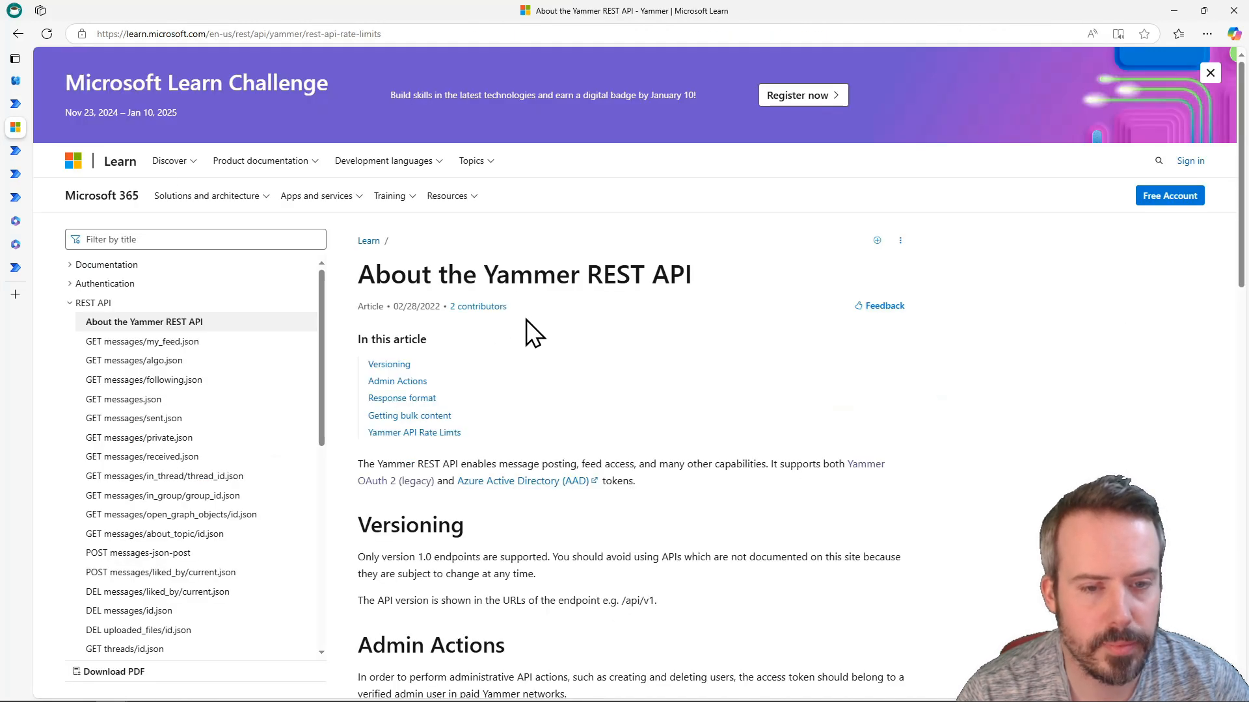
{"action": "key", "text": "alt+Left"}
{"action": "left_click_drag", "start_coordinate": [369, 408], "coordinate": [480, 410]}
{"action": "right_click", "coordinate": [483, 416]}
{"action": "left_click", "coordinate": [493, 419]}
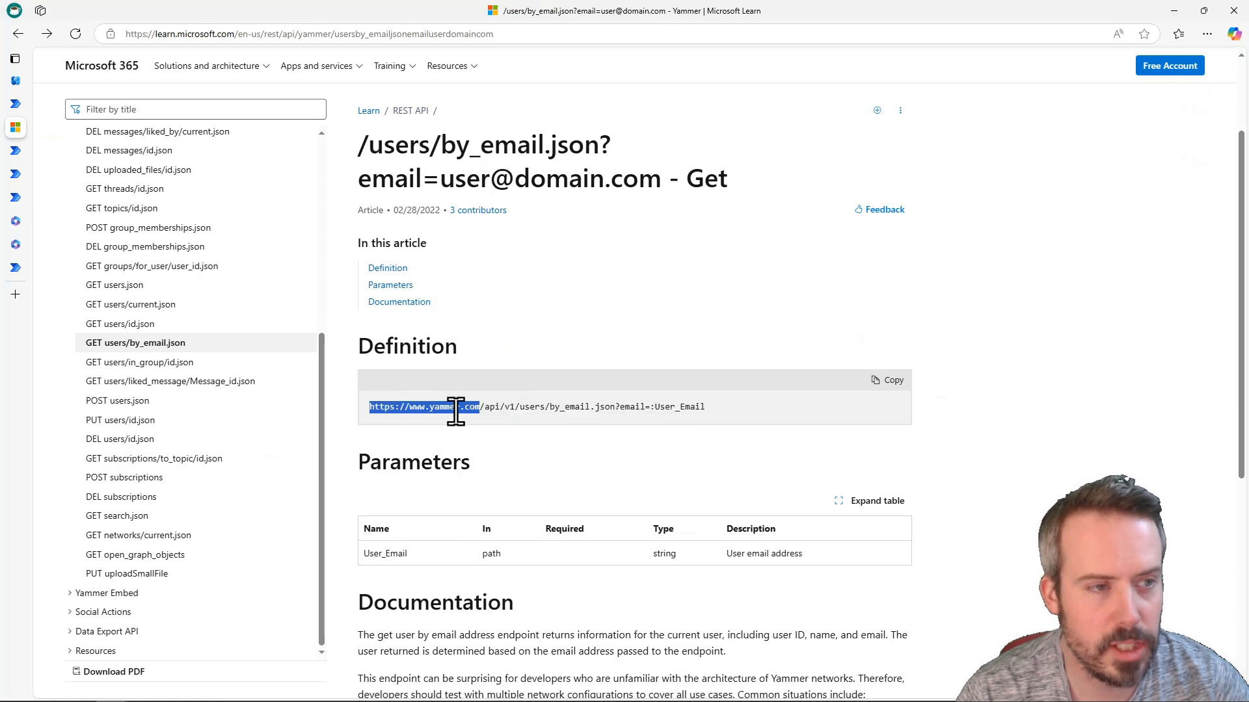
{"action": "left_click", "coordinate": [24, 104]}
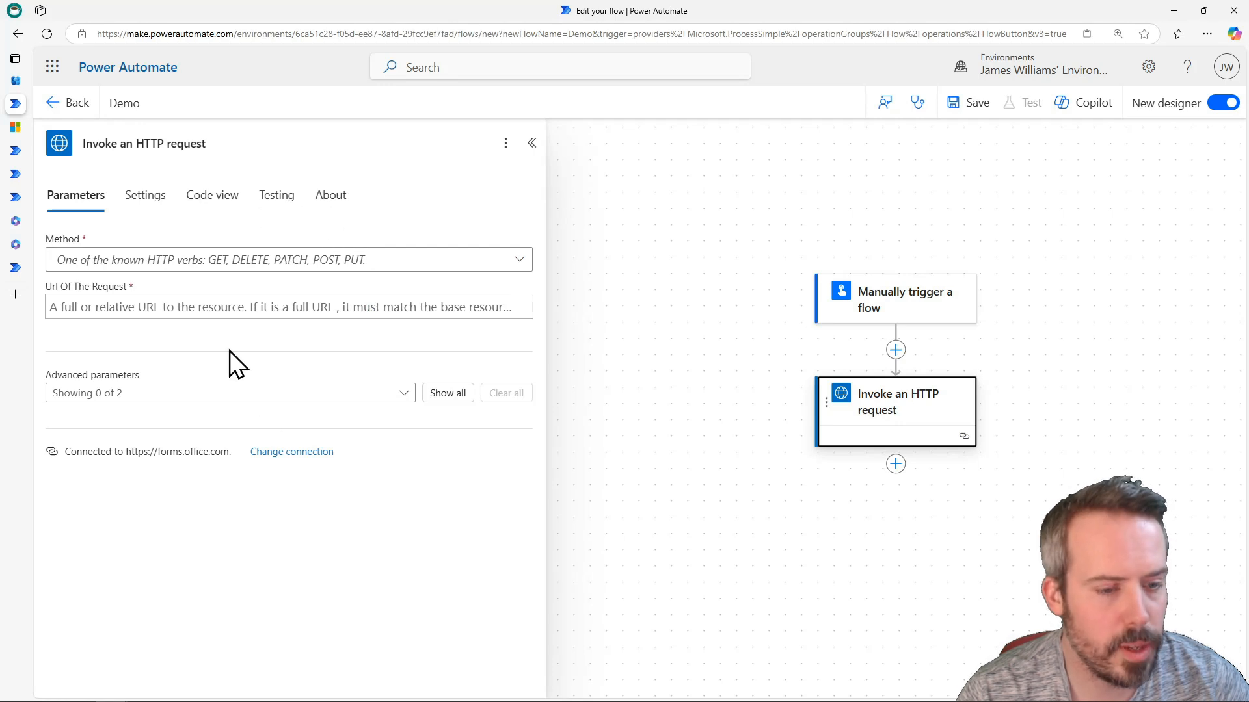
{"action": "left_click", "coordinate": [290, 451]}
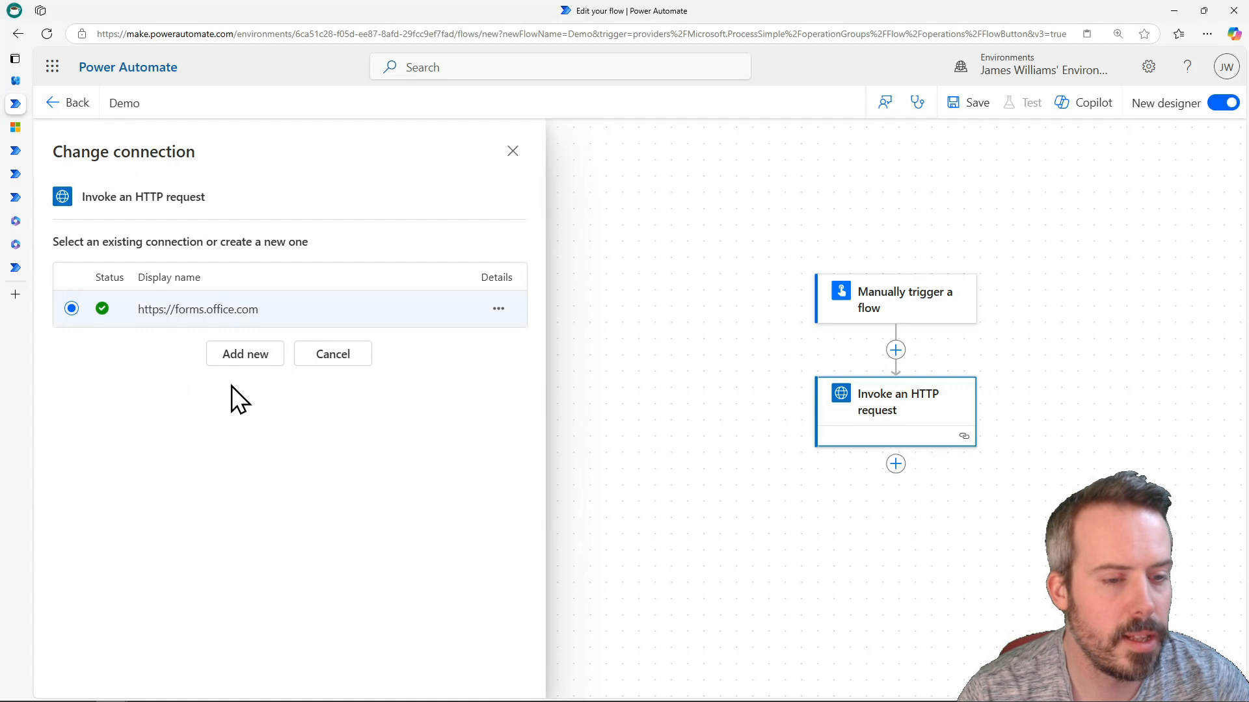
{"action": "left_click", "coordinate": [232, 357]}
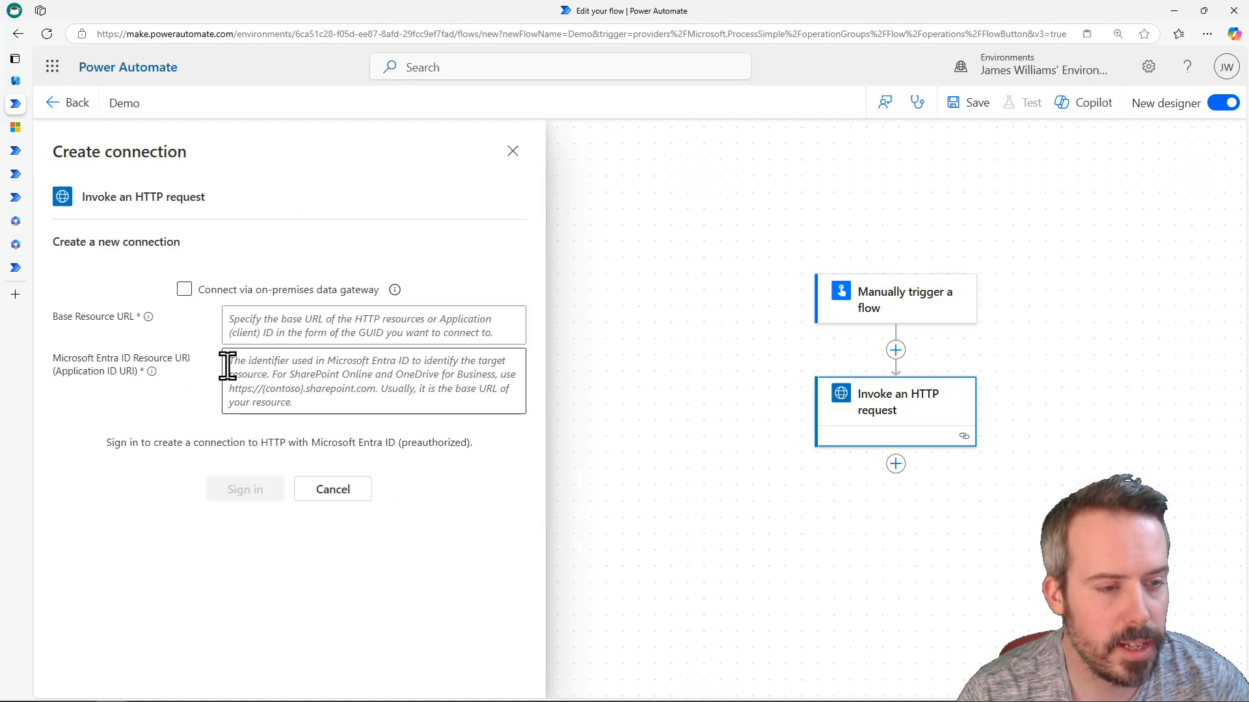
{"action": "left_click", "coordinate": [306, 323]}
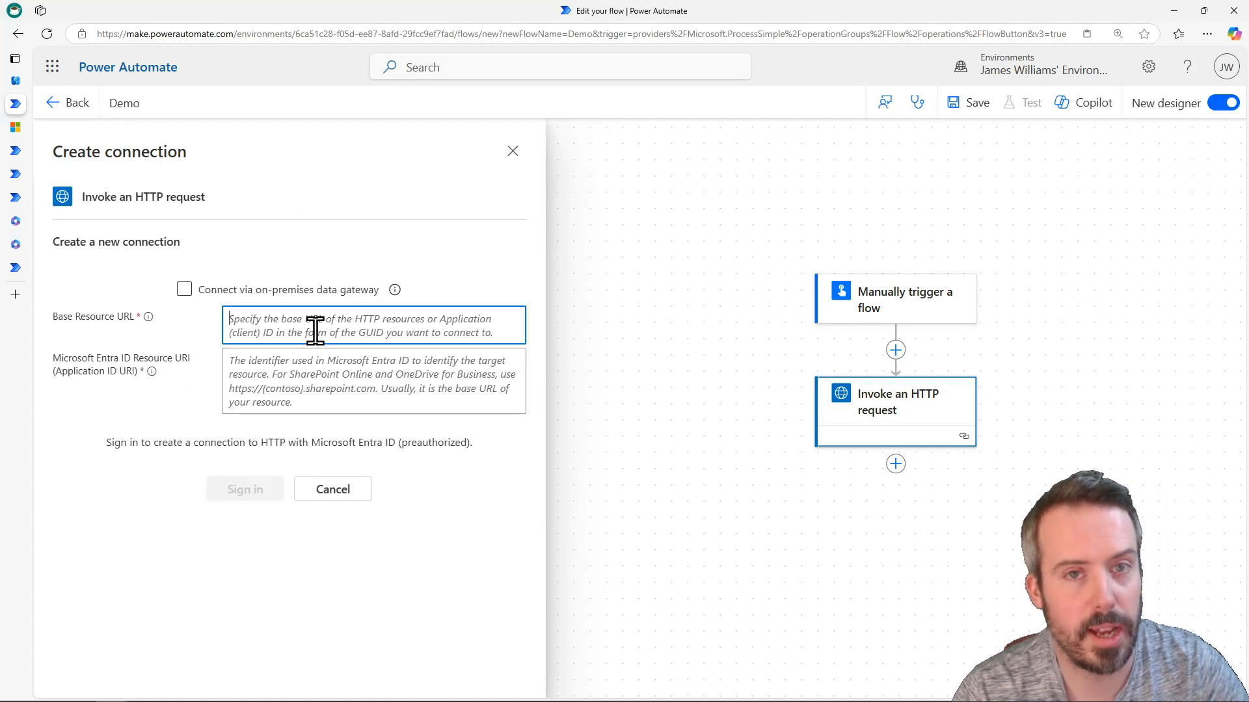
{"action": "key", "text": "ctrl+v"}
{"action": "left_click", "coordinate": [377, 354]}
{"action": "key", "text": "ctrl+v"}
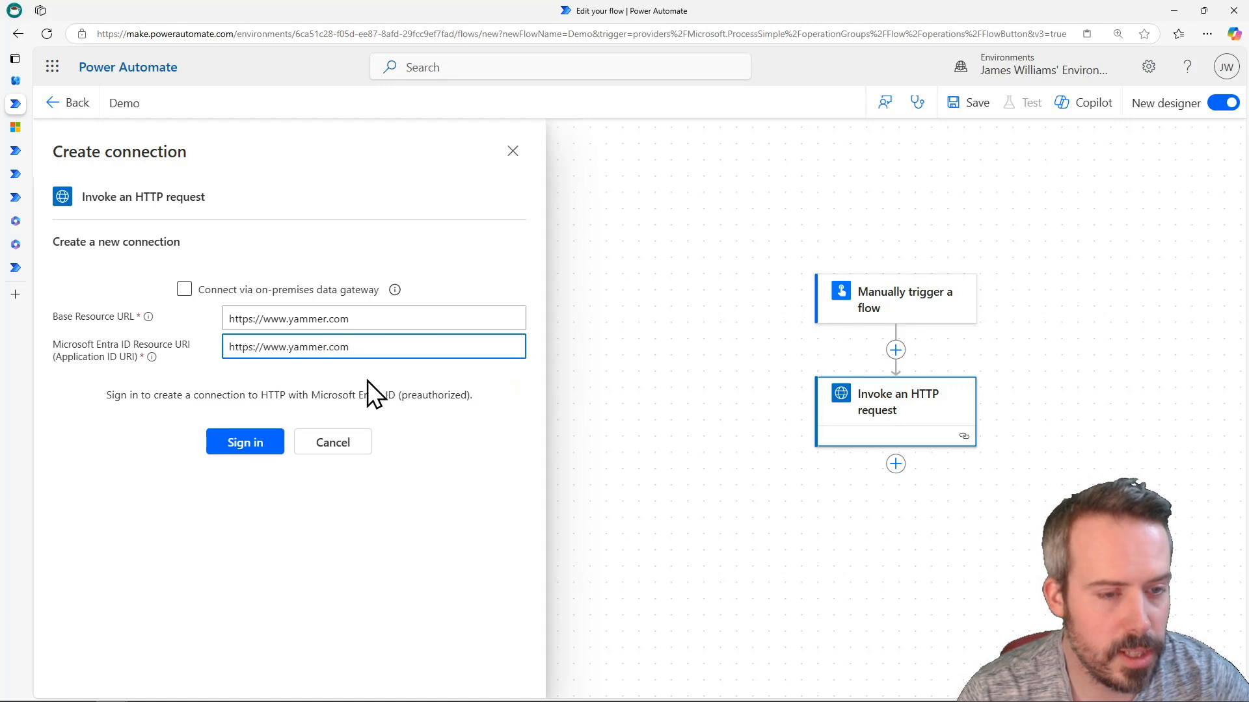
{"action": "left_click", "coordinate": [245, 445]}
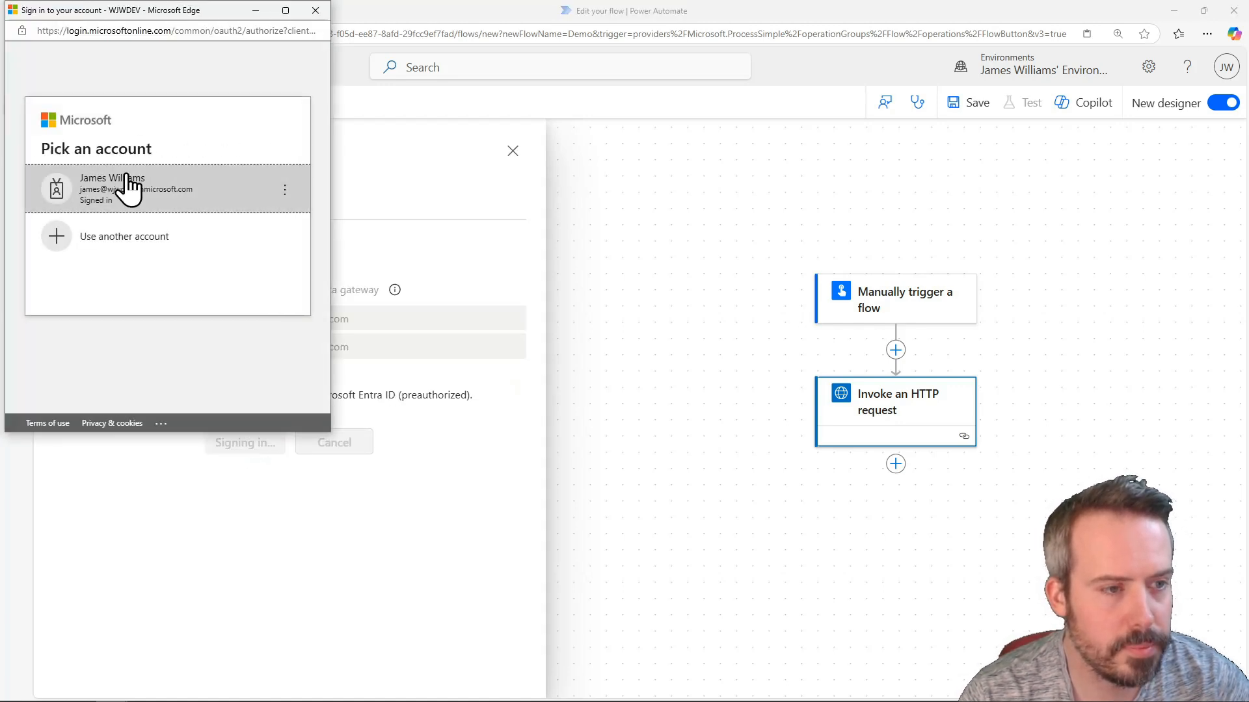
{"action": "left_click", "coordinate": [130, 189]}
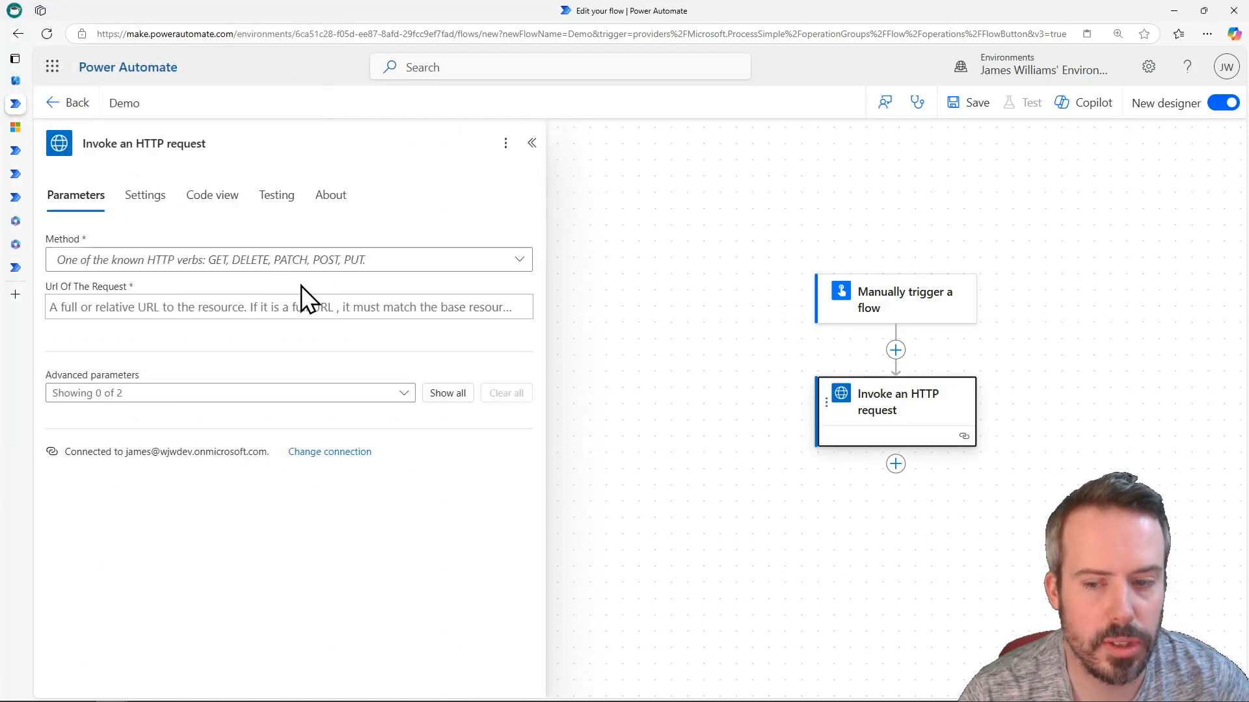
{"action": "left_click", "coordinate": [17, 128]}
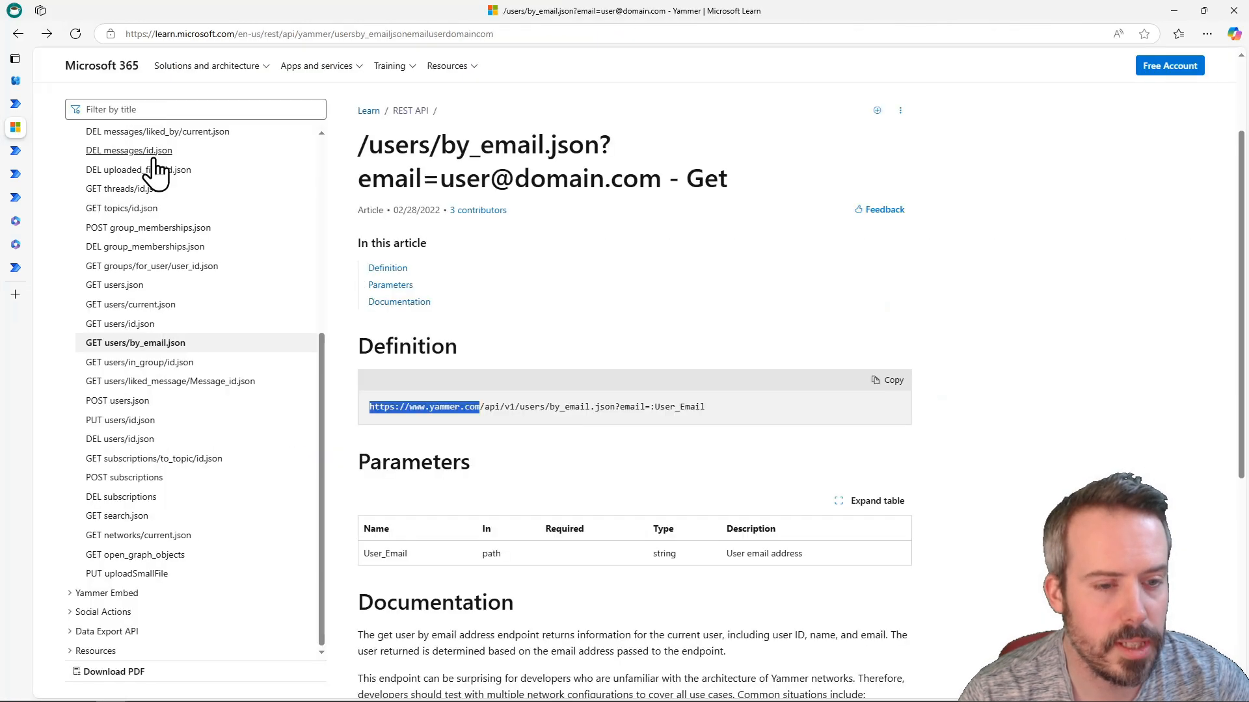
{"action": "left_click", "coordinate": [149, 573]}
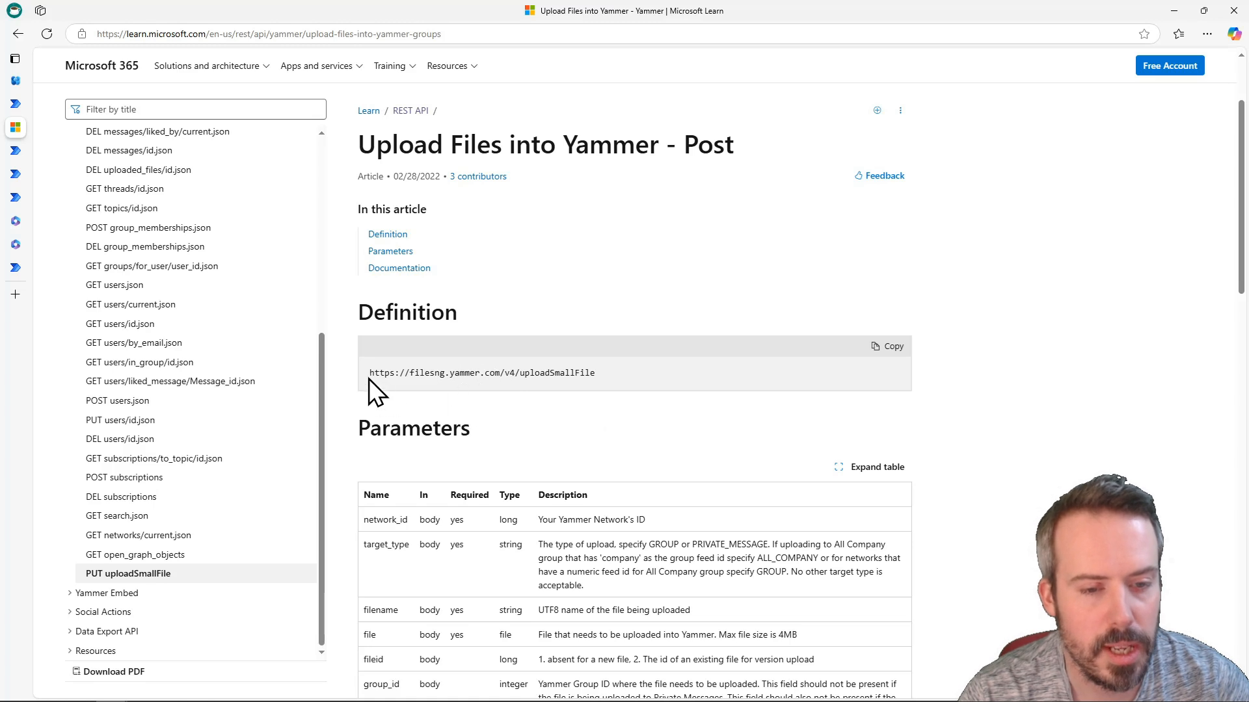
{"action": "left_click_drag", "start_coordinate": [369, 372], "coordinate": [502, 376]}
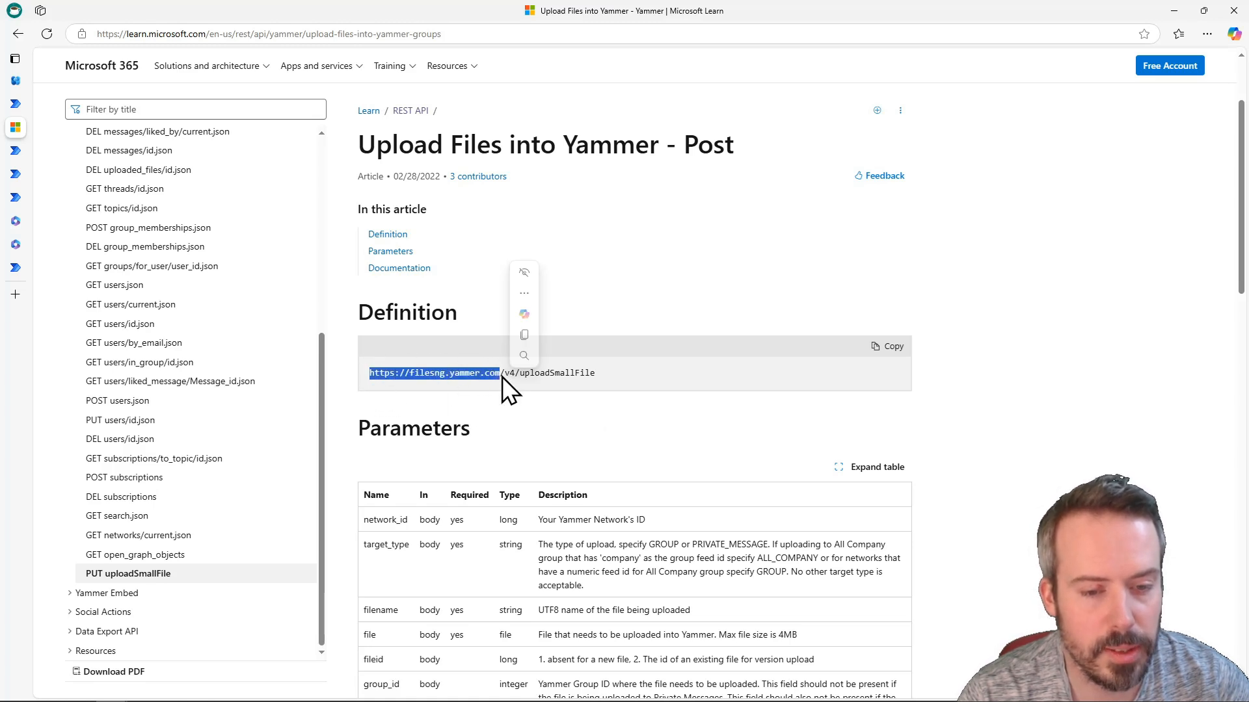
{"action": "right_click", "coordinate": [447, 376]}
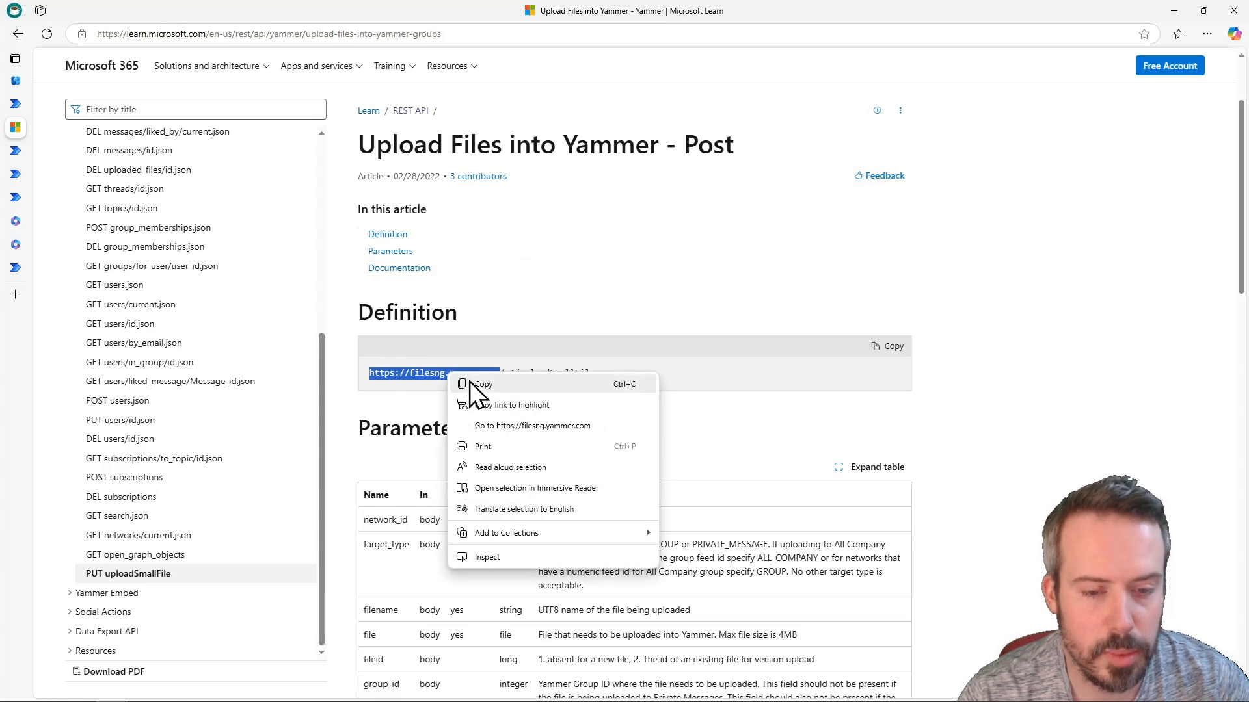
{"action": "left_click", "coordinate": [469, 384]}
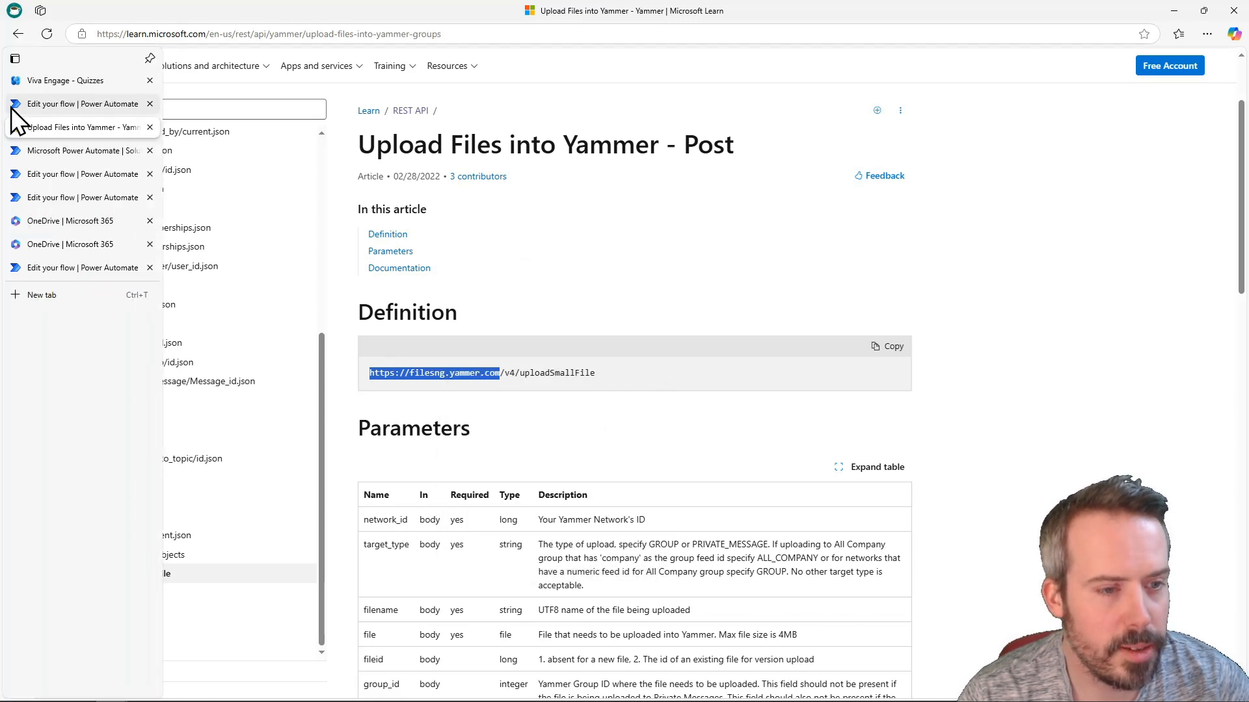
{"action": "left_click", "coordinate": [11, 107]}
{"action": "left_click", "coordinate": [312, 451]}
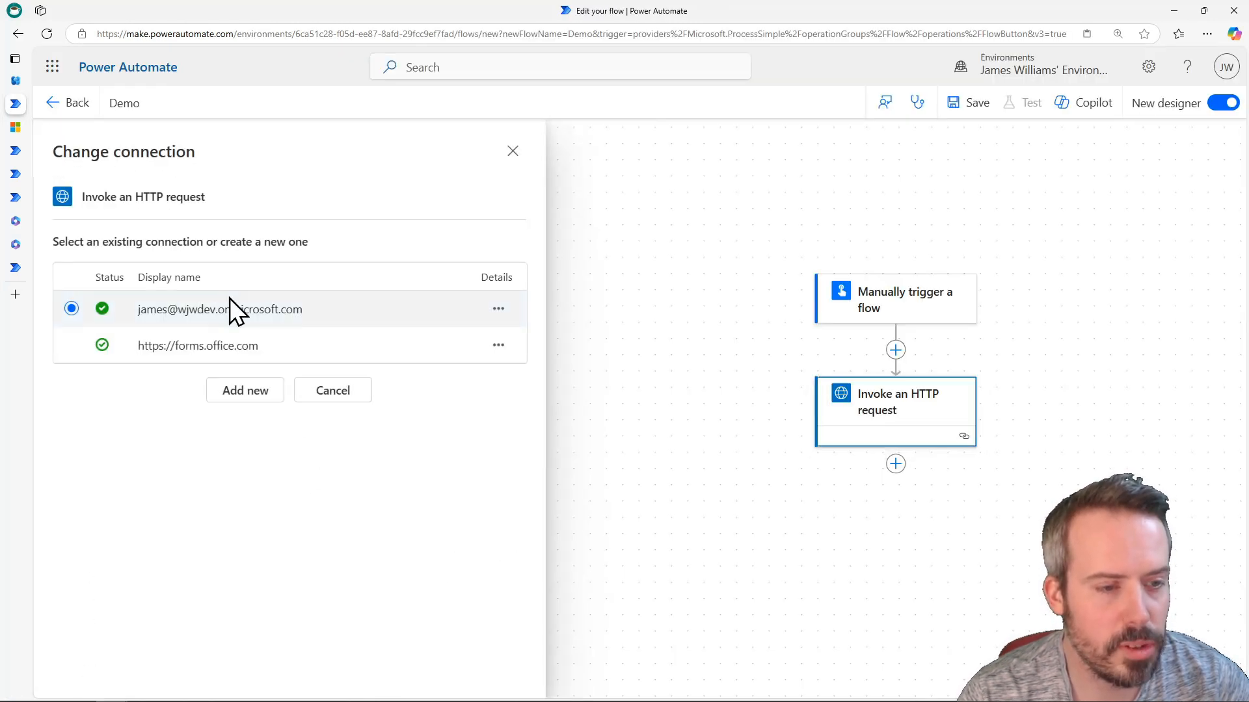
{"action": "left_click", "coordinate": [268, 400]}
{"action": "left_click", "coordinate": [268, 322]}
{"action": "key", "text": "ctrl+v"}
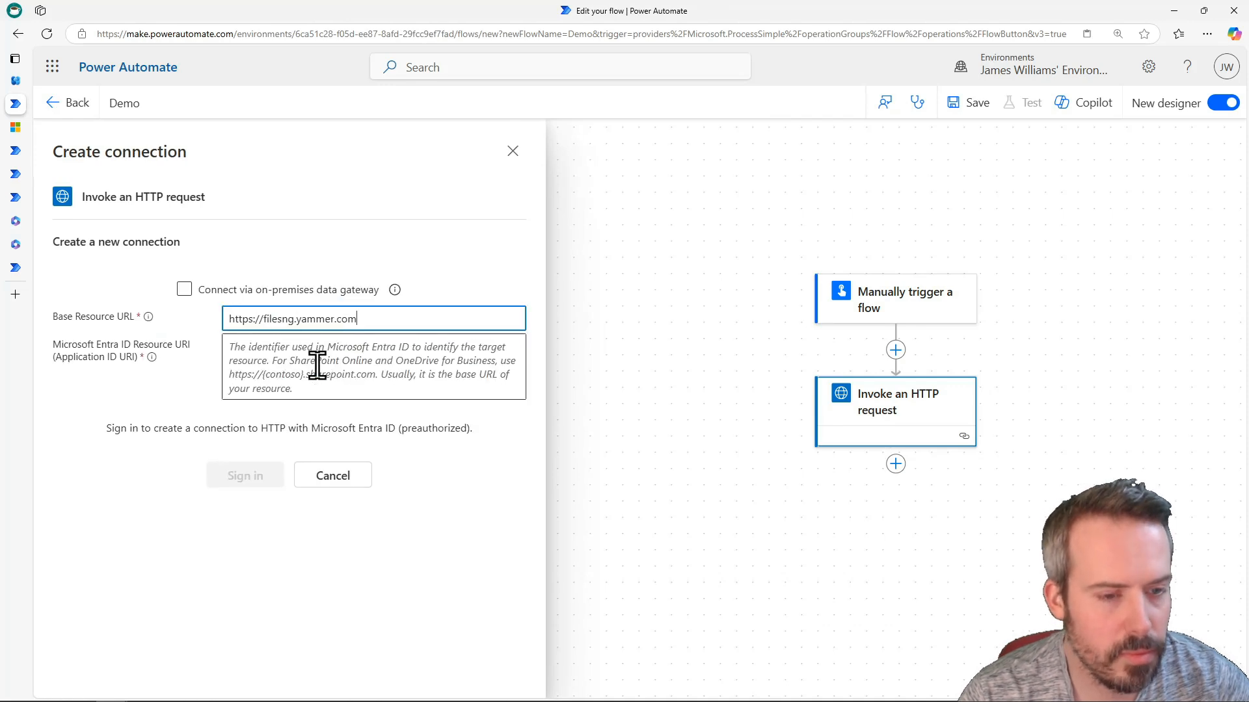
{"action": "left_click", "coordinate": [318, 365]}
{"action": "key", "text": "ctrl+v"}
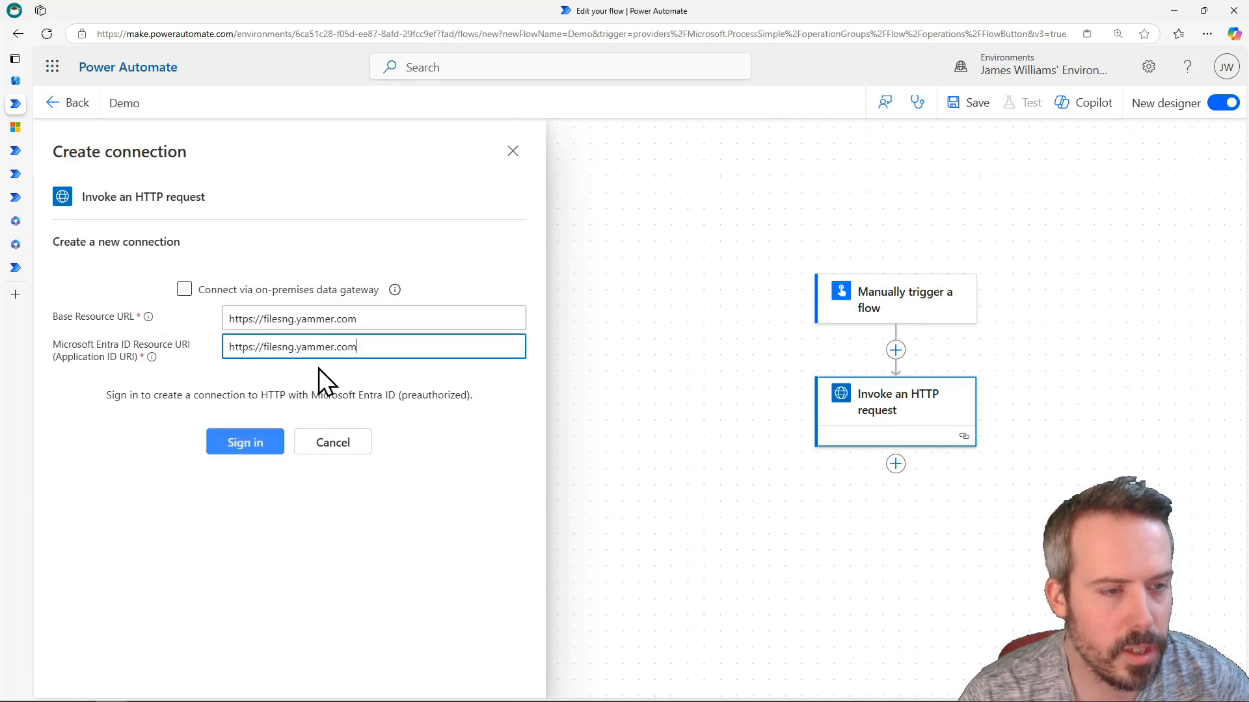
{"action": "left_click", "coordinate": [246, 444]}
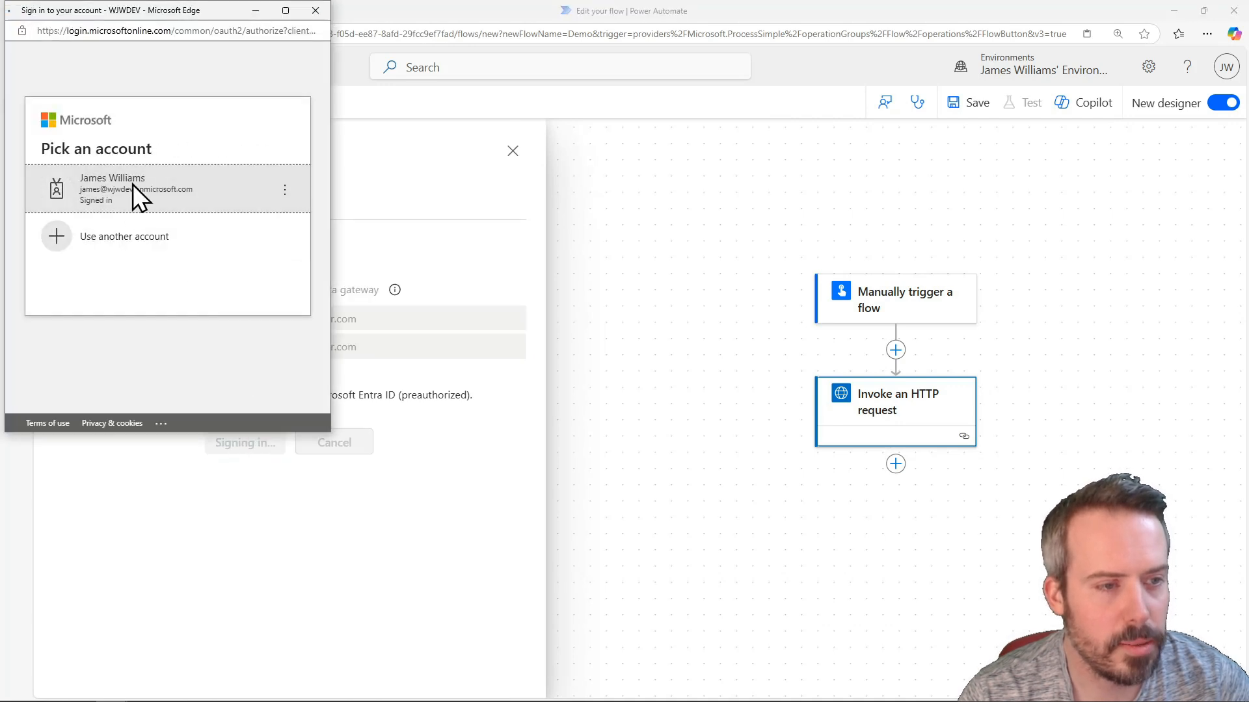
{"action": "left_click", "coordinate": [137, 195]}
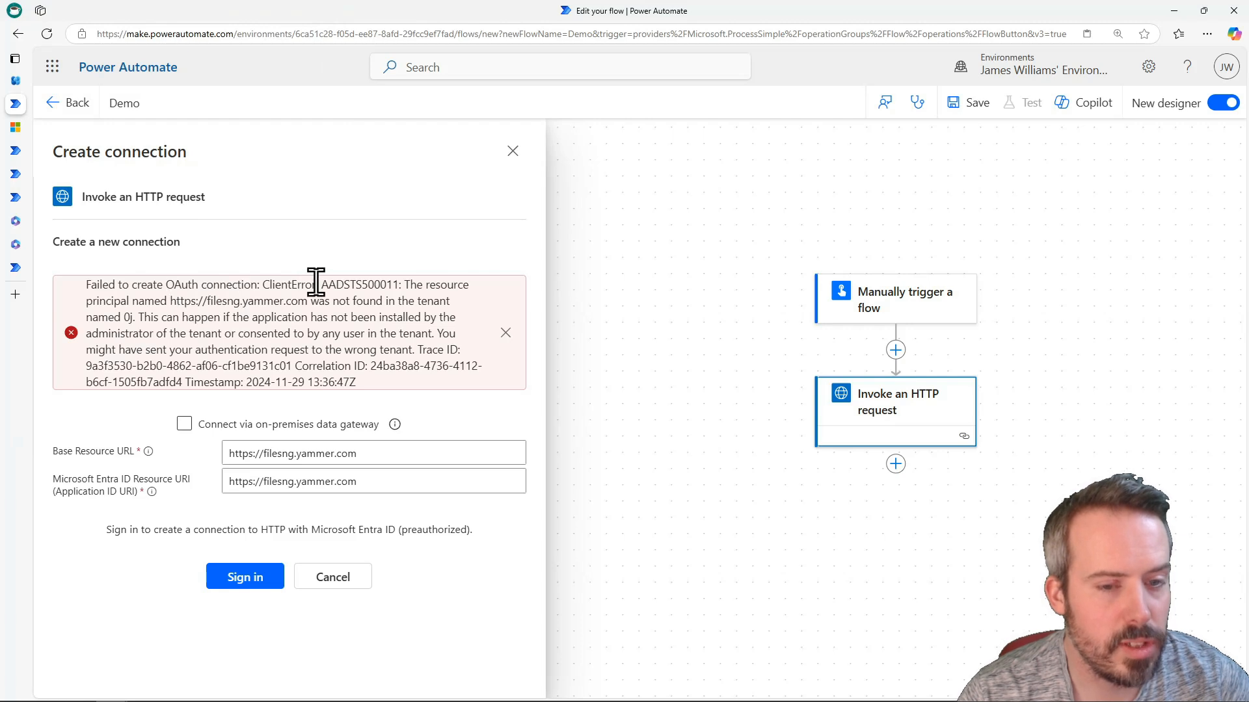
{"action": "left_click_drag", "start_coordinate": [171, 301], "coordinate": [313, 310]}
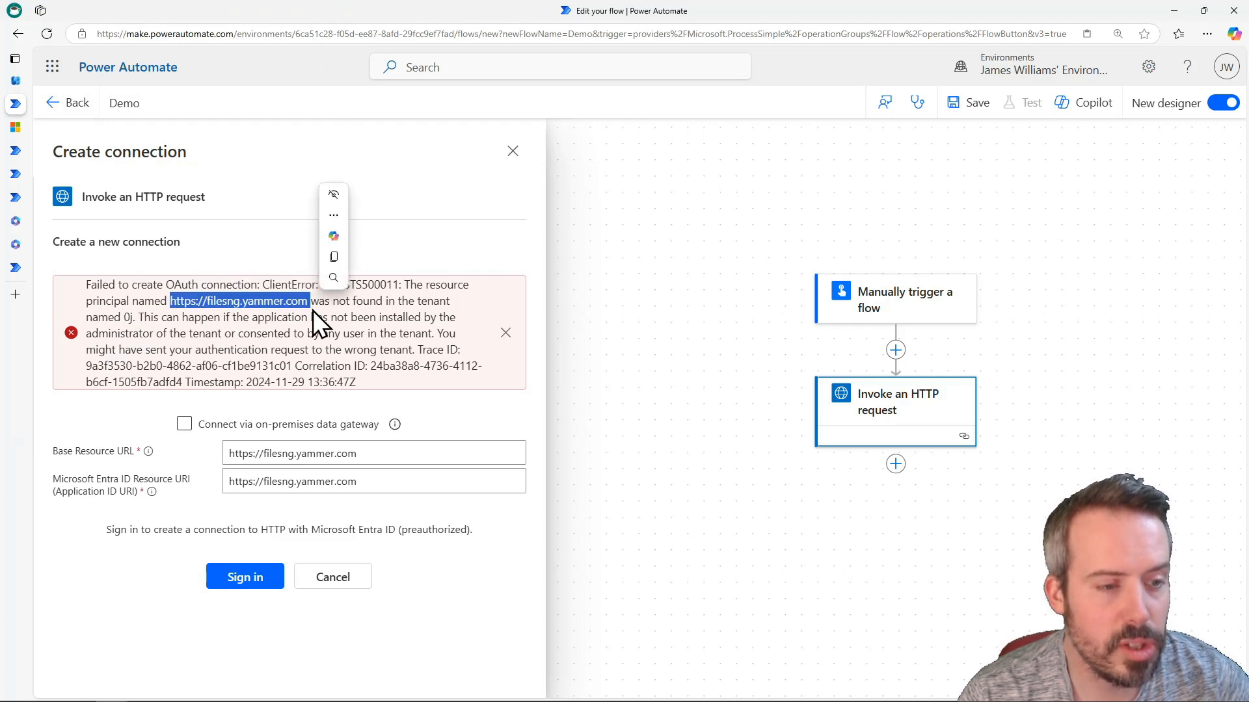
{"action": "left_click", "coordinate": [368, 322]}
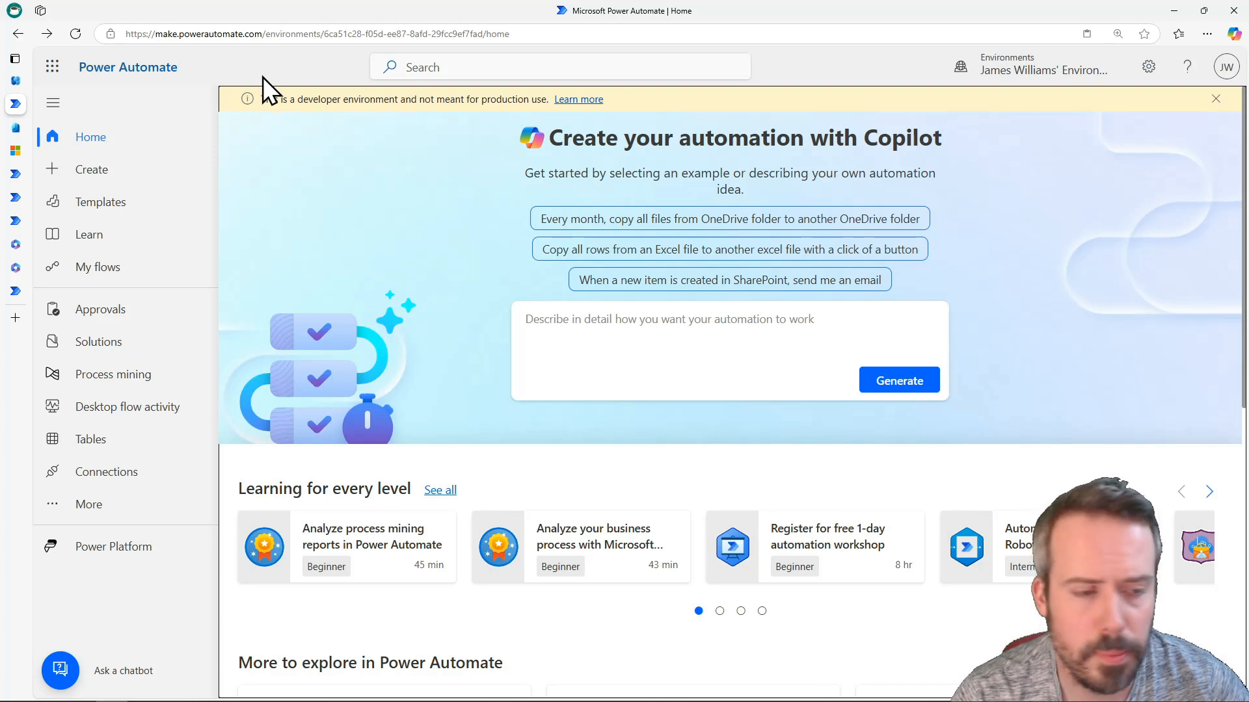
Pin Custom connectors to the Power Automate navigation from the Discover page and open the custom connectors list
{"action": "left_click", "coordinate": [104, 506]}
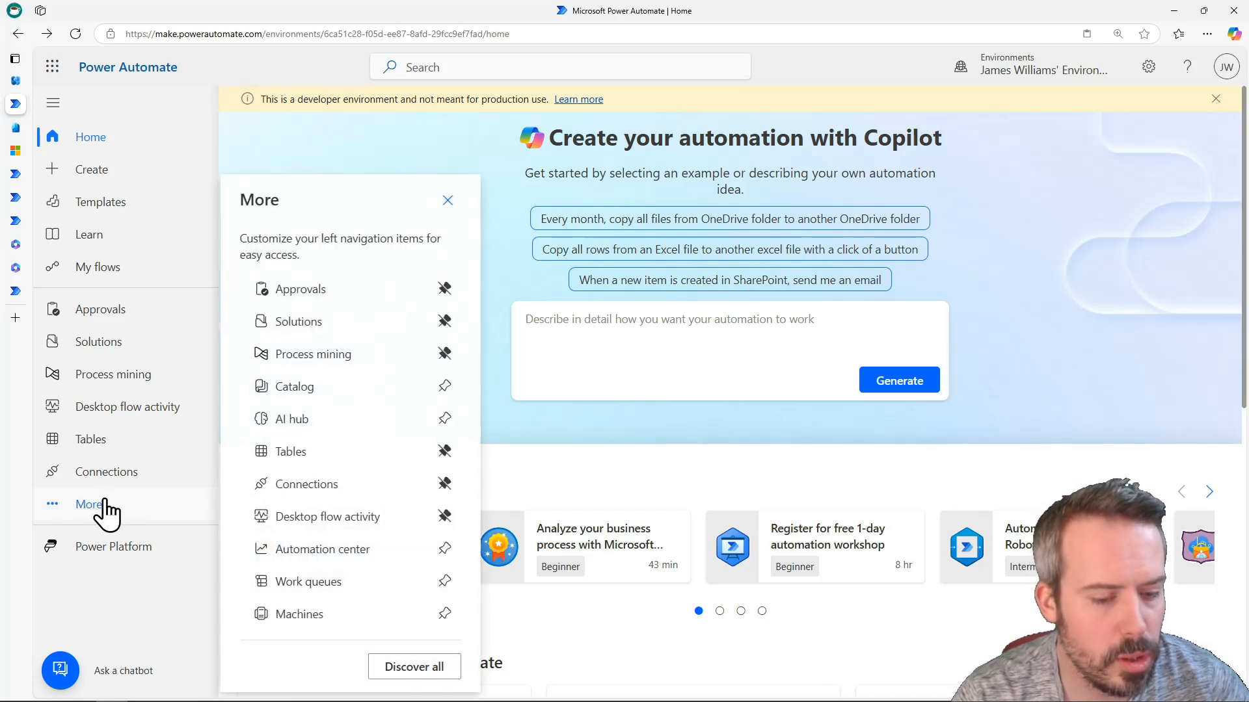
{"action": "left_click", "coordinate": [421, 668]}
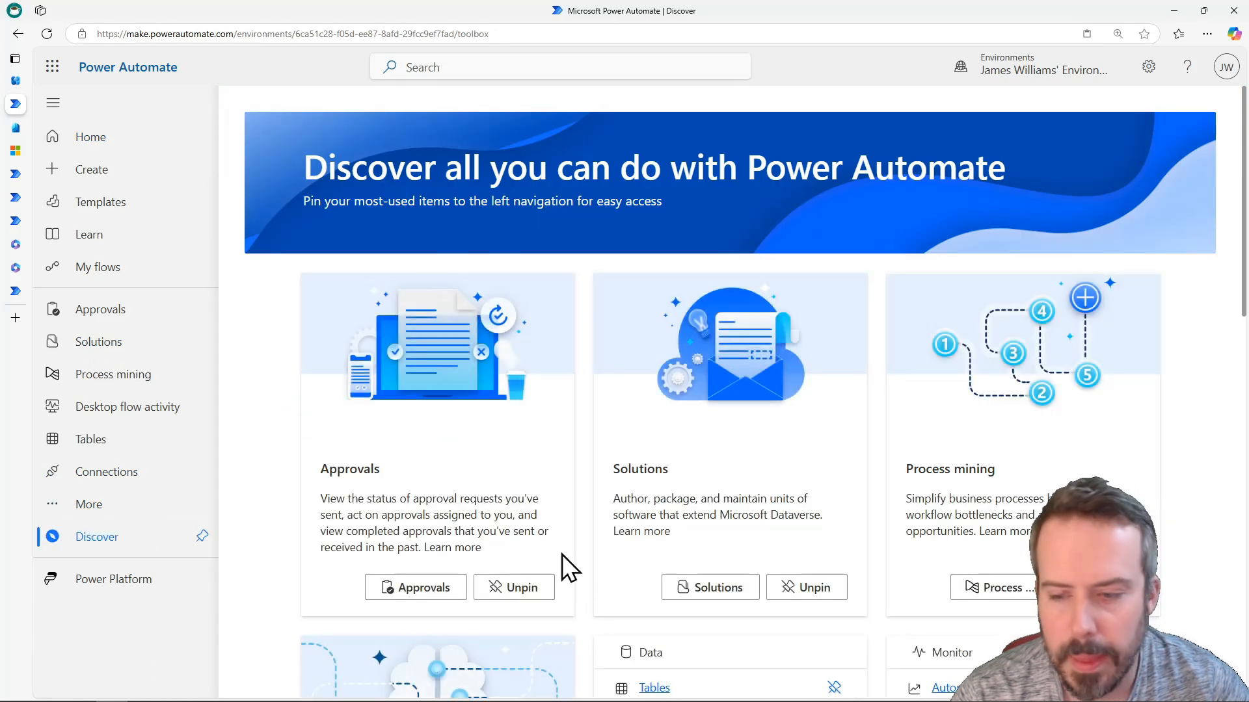
{"action": "scroll", "coordinate": [806, 412], "scroll_direction": "down", "scroll_amount": 1}
{"action": "scroll", "coordinate": [806, 412], "scroll_direction": "down", "scroll_amount": 6}
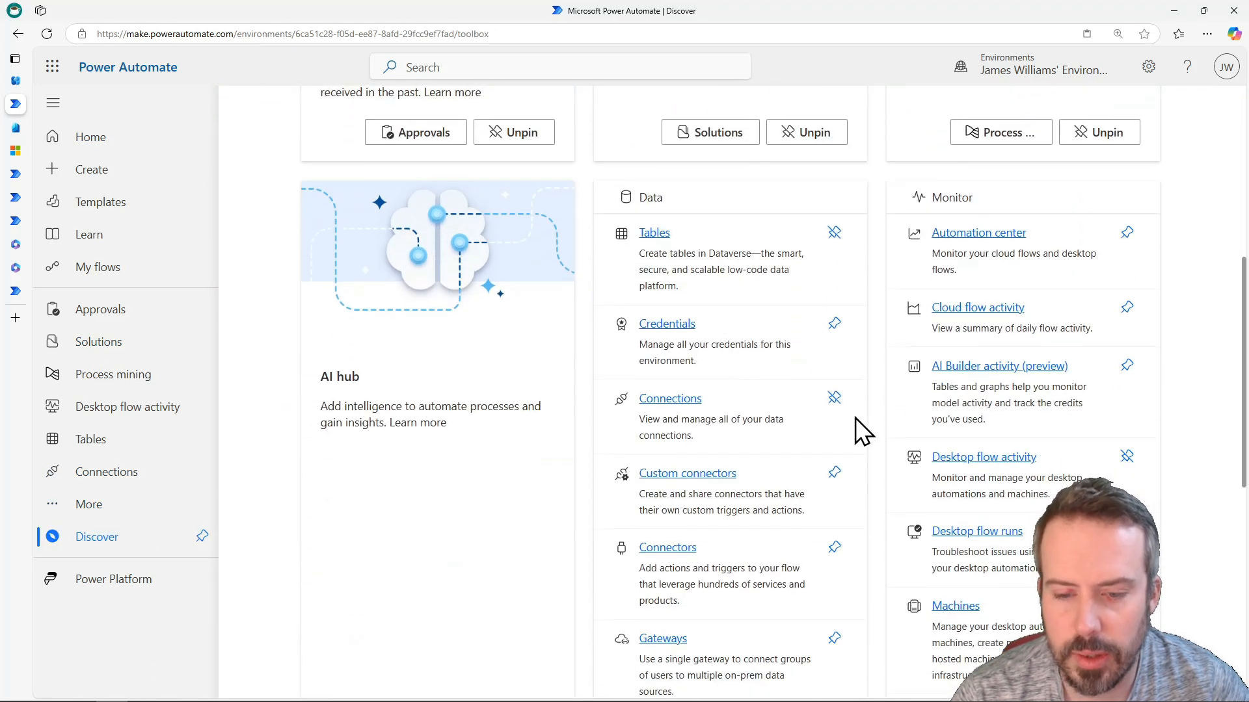
{"action": "scroll", "coordinate": [856, 418], "scroll_direction": "down", "scroll_amount": 4}
{"action": "scroll", "coordinate": [852, 420], "scroll_direction": "up", "scroll_amount": 1}
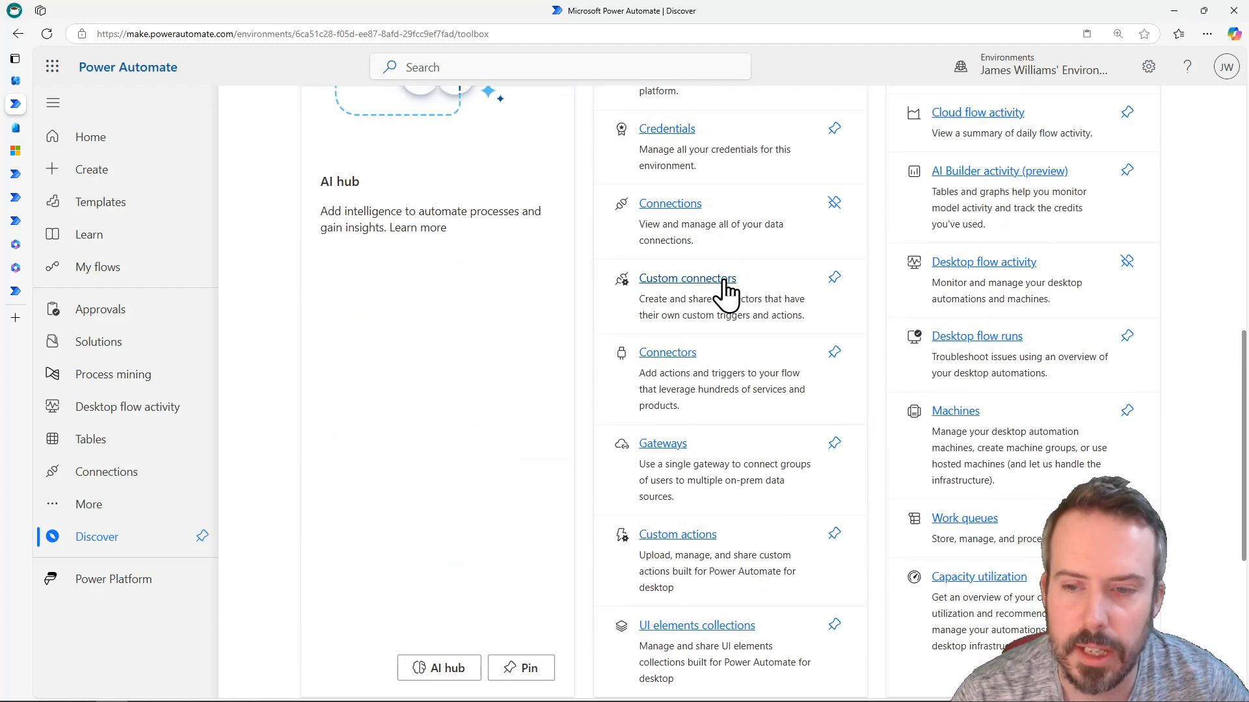
{"action": "left_click", "coordinate": [832, 280]}
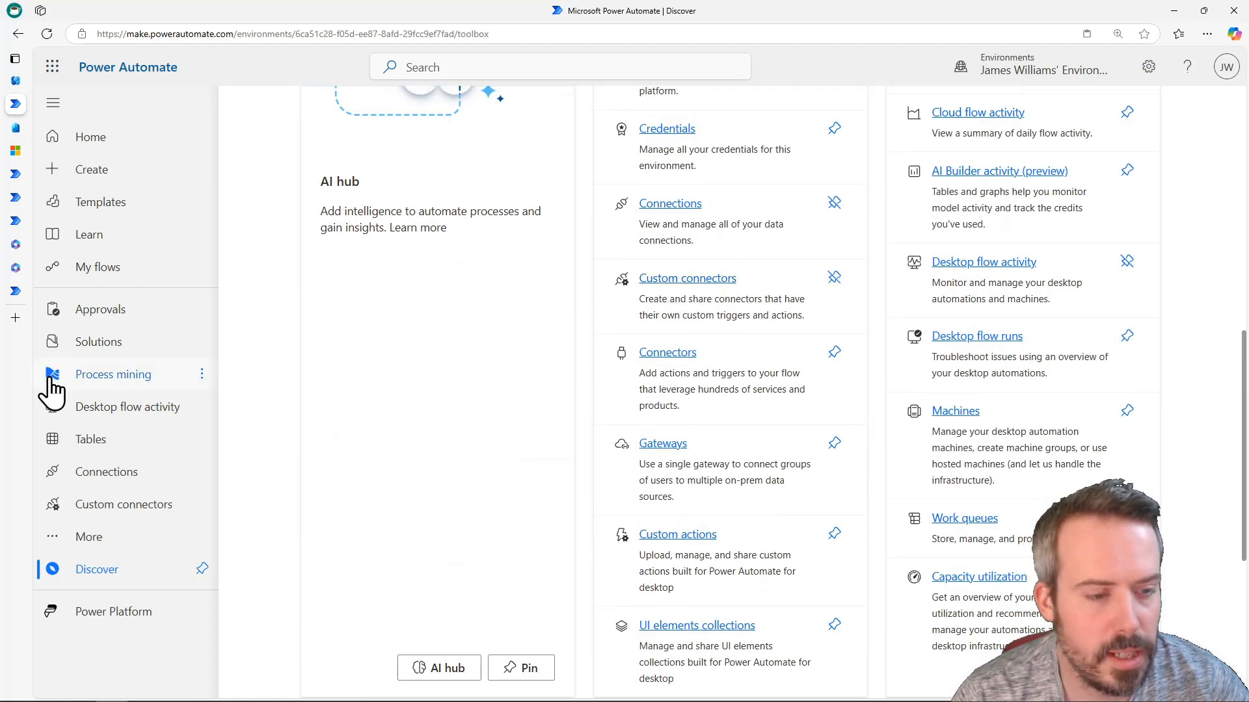
{"action": "left_click", "coordinate": [117, 506]}
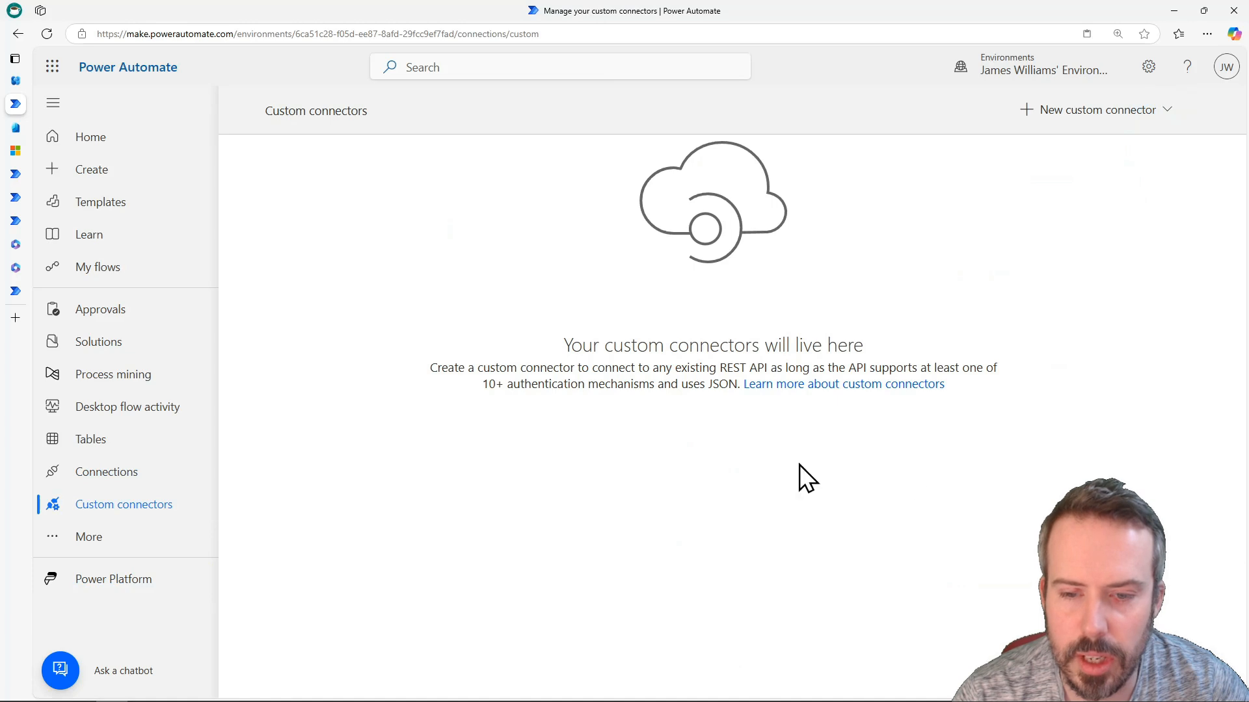
Create a new custom connector from blank named Viva Engage
{"action": "left_click", "coordinate": [1083, 120]}
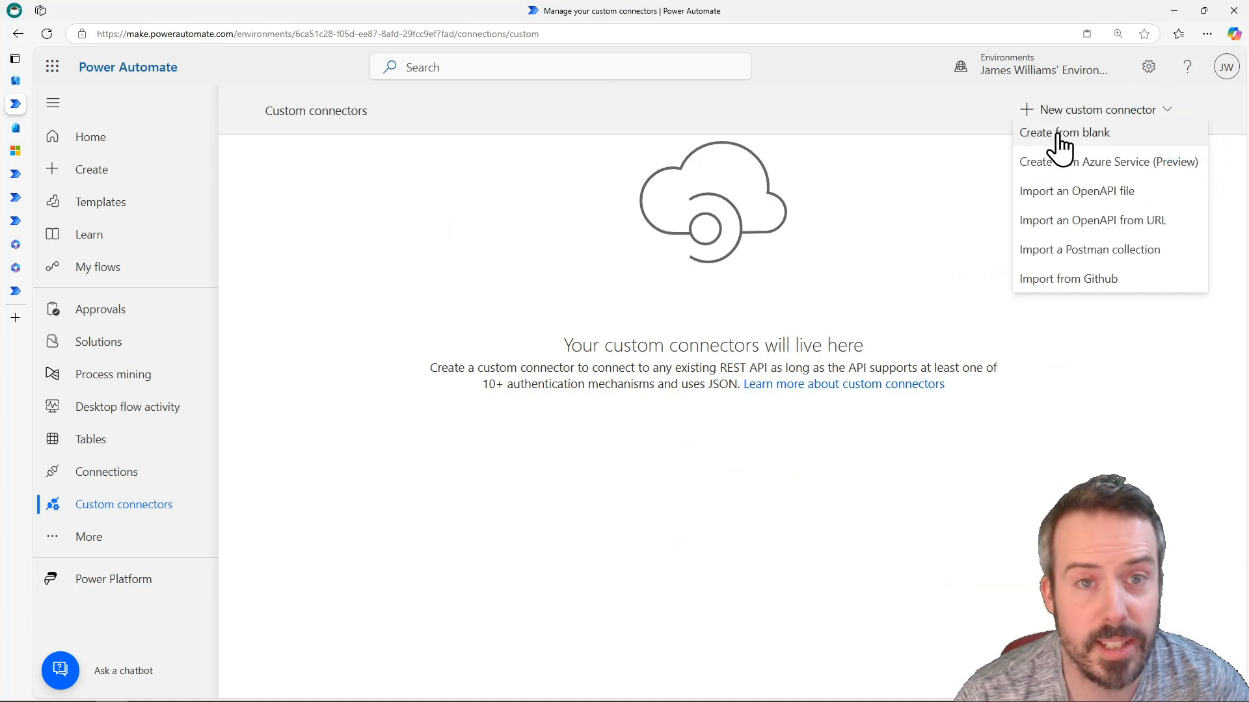
{"action": "left_click", "coordinate": [545, 369]}
{"action": "type", "text": "Viva"}
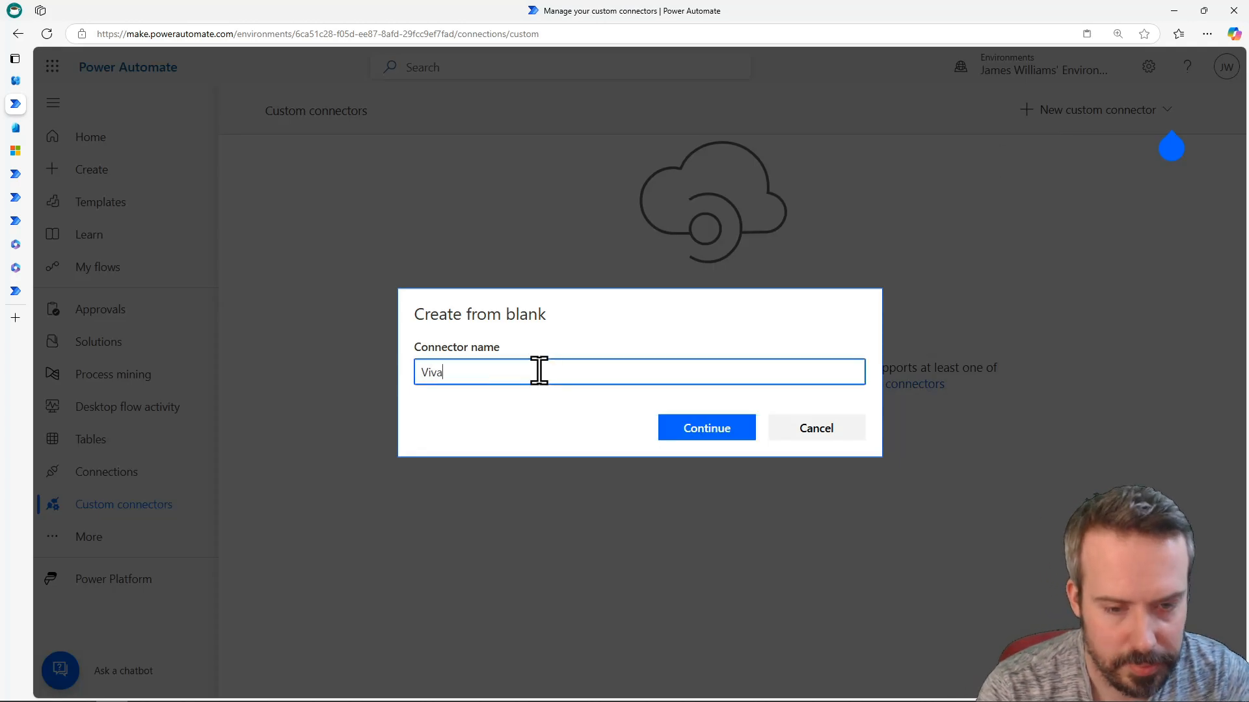
{"action": "type", "text": " Engag"}
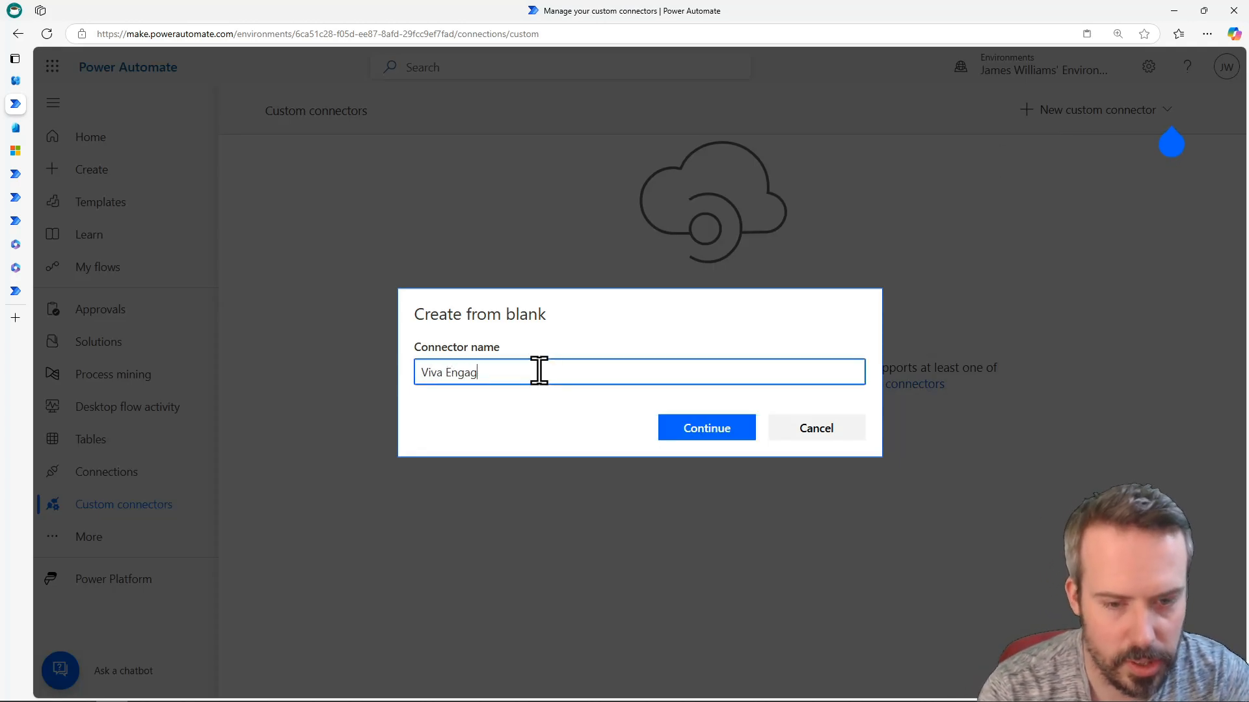
{"action": "type", "text": "e"}
{"action": "left_click", "coordinate": [731, 433]}
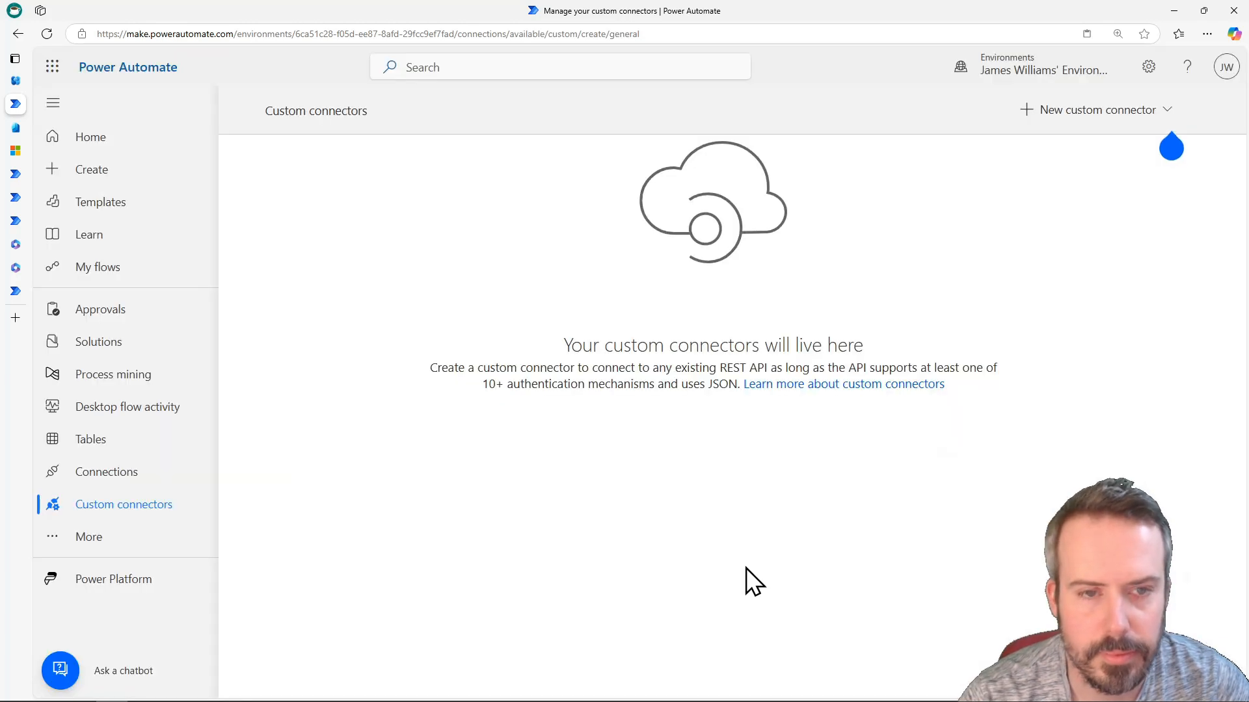
Upload the blue Viva Engage logo image from the Downloads folder as the connector icon
{"action": "scroll", "coordinate": [781, 378], "scroll_direction": "down", "scroll_amount": 2}
{"action": "scroll", "coordinate": [779, 378], "scroll_direction": "up", "scroll_amount": 2}
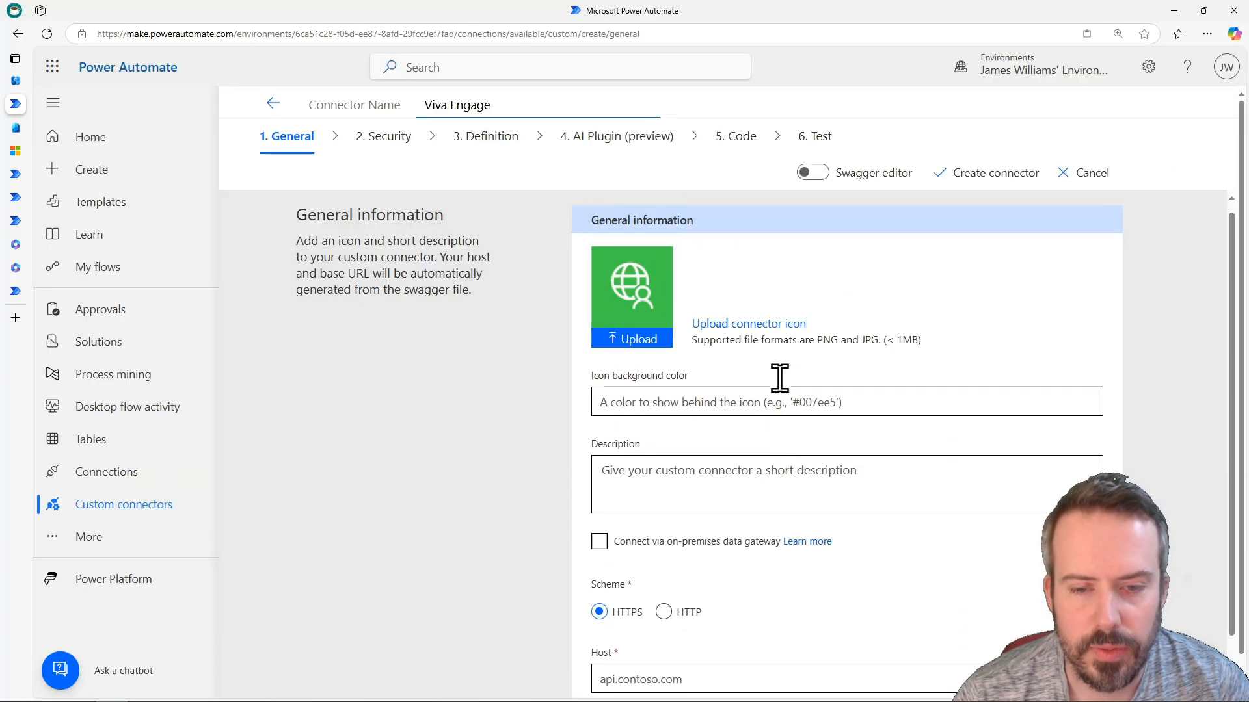
{"action": "scroll", "coordinate": [783, 377], "scroll_direction": "down", "scroll_amount": 1}
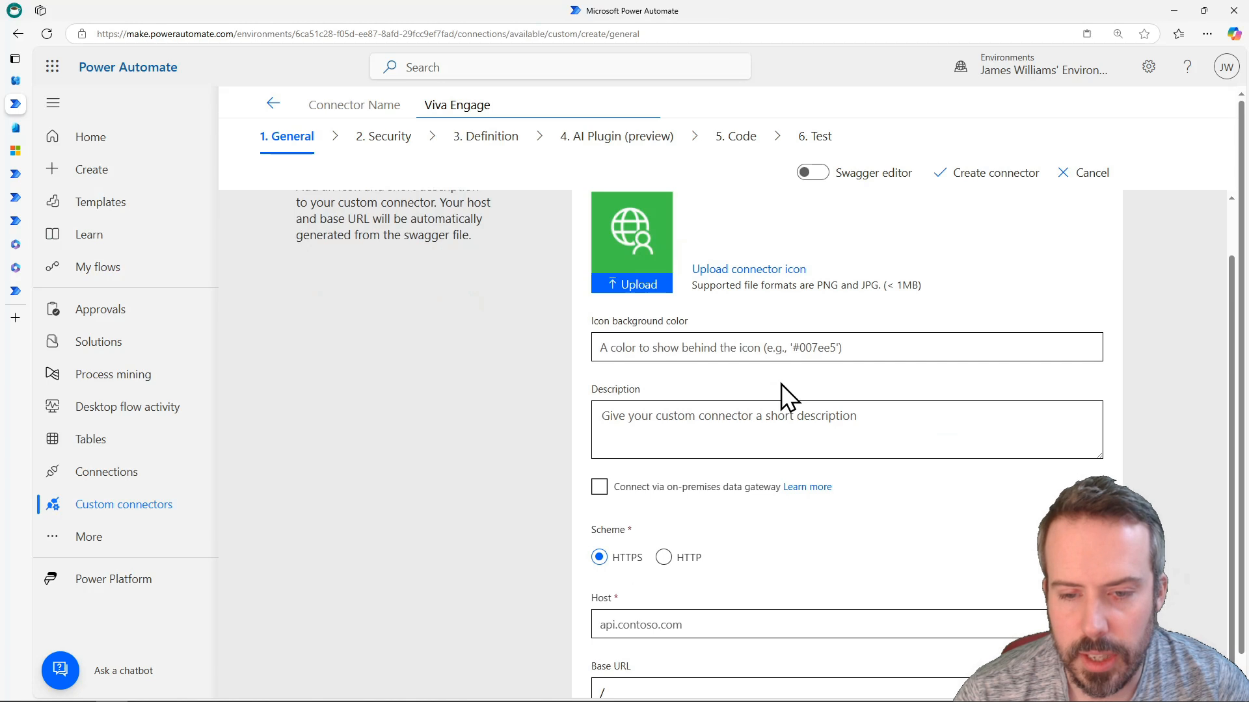
{"action": "scroll", "coordinate": [781, 384], "scroll_direction": "up", "scroll_amount": 1}
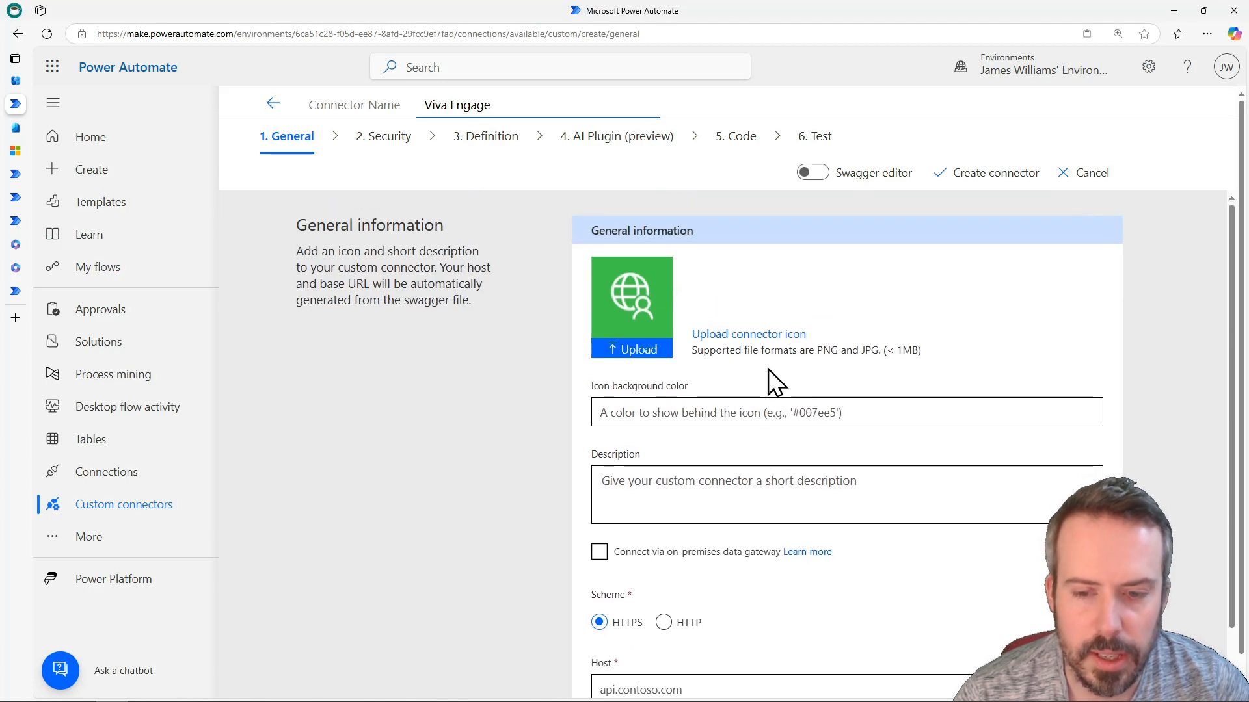
{"action": "left_click", "coordinate": [707, 337]}
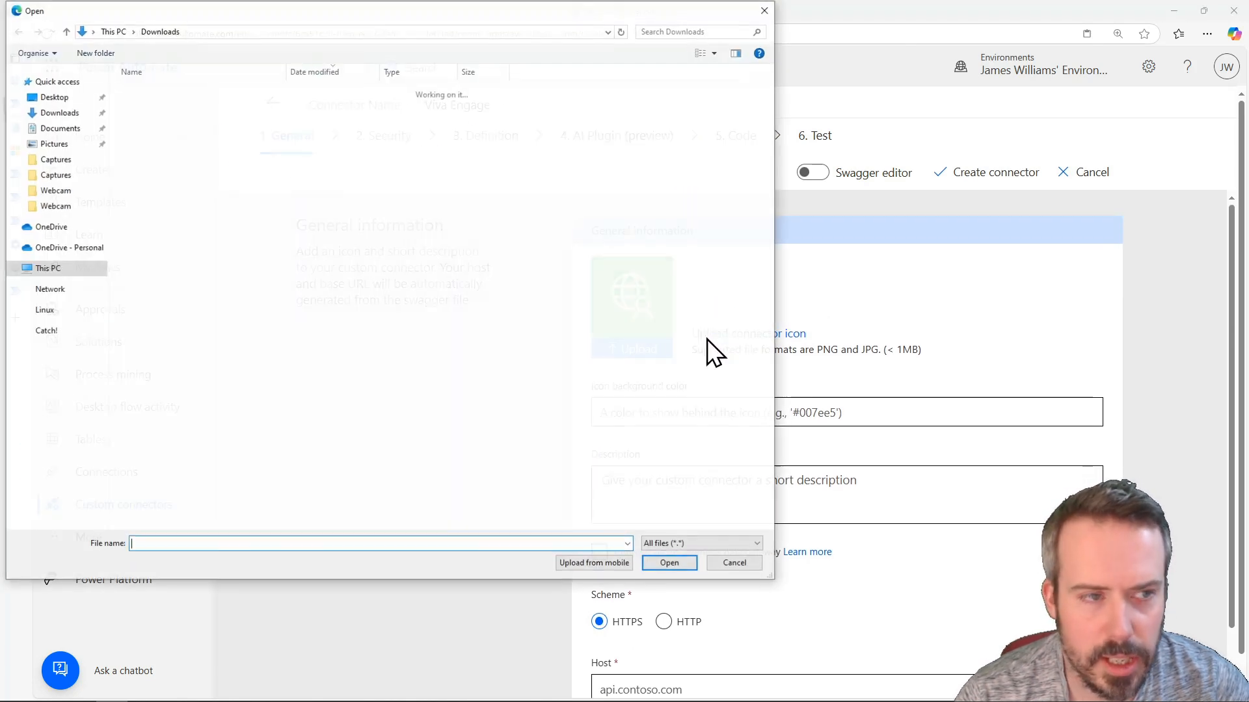
{"action": "double_click", "coordinate": [177, 163]}
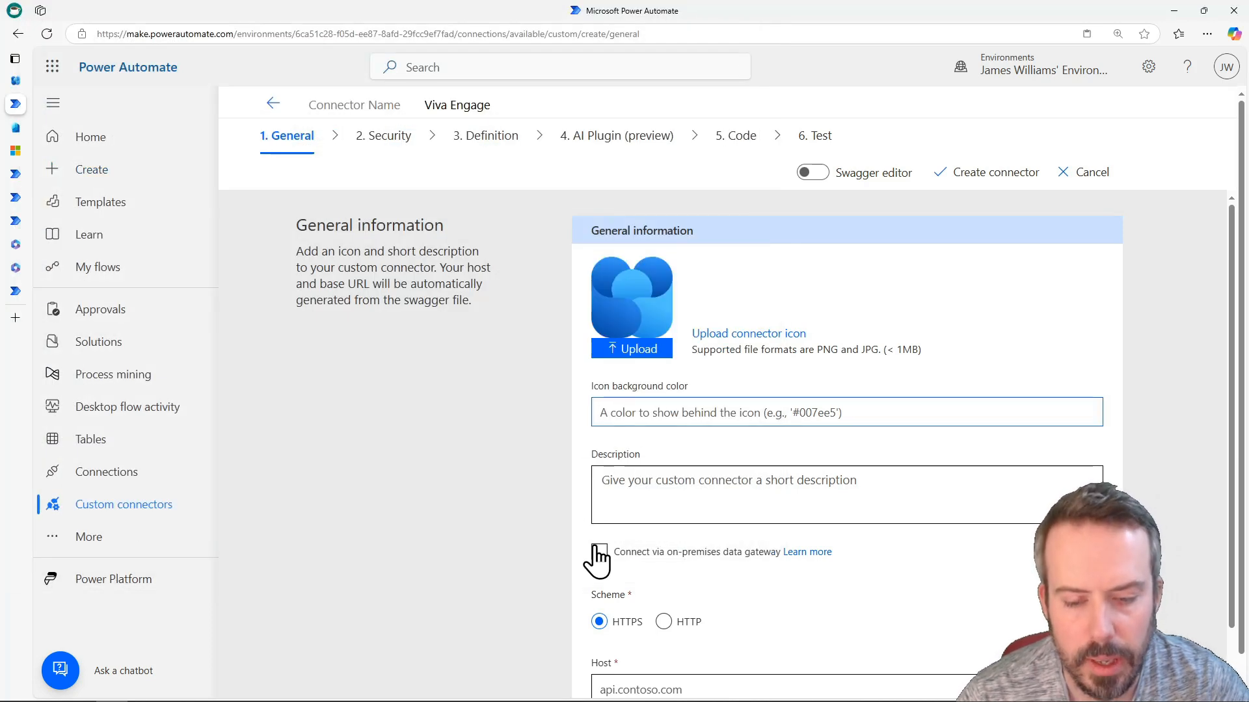
{"action": "scroll", "coordinate": [624, 490], "scroll_direction": "down", "scroll_amount": 3}
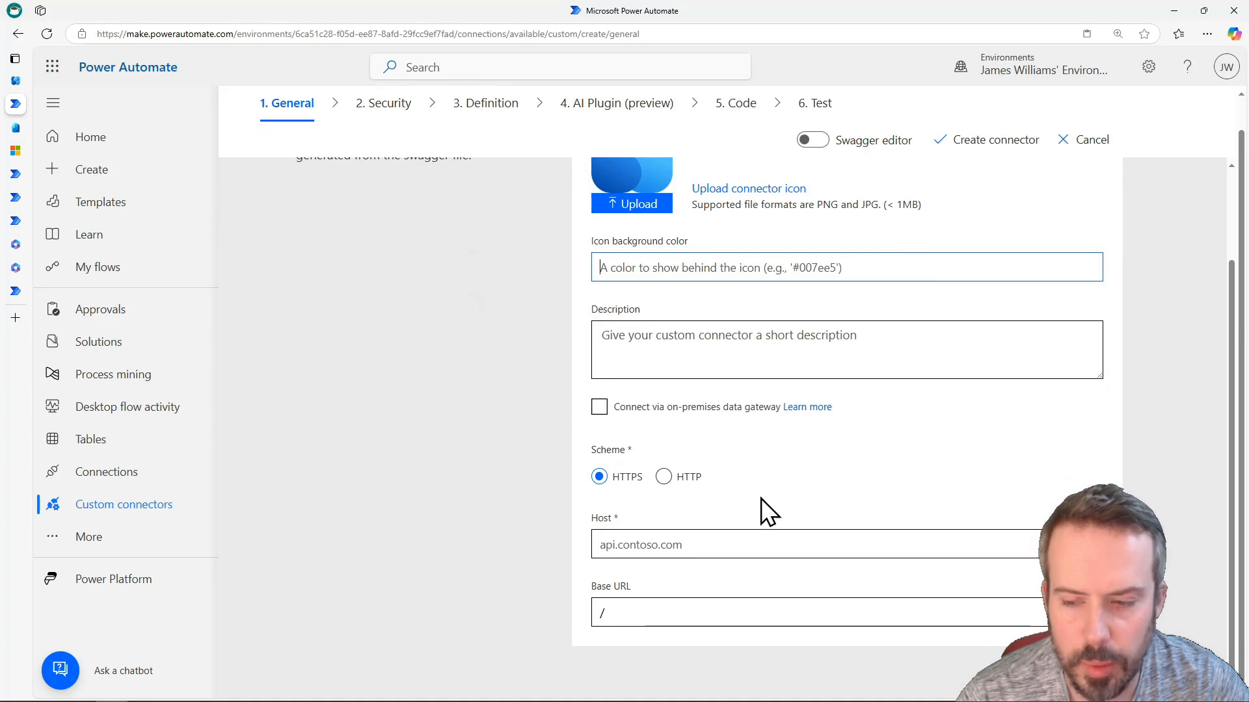
{"action": "left_click", "coordinate": [16, 150]}
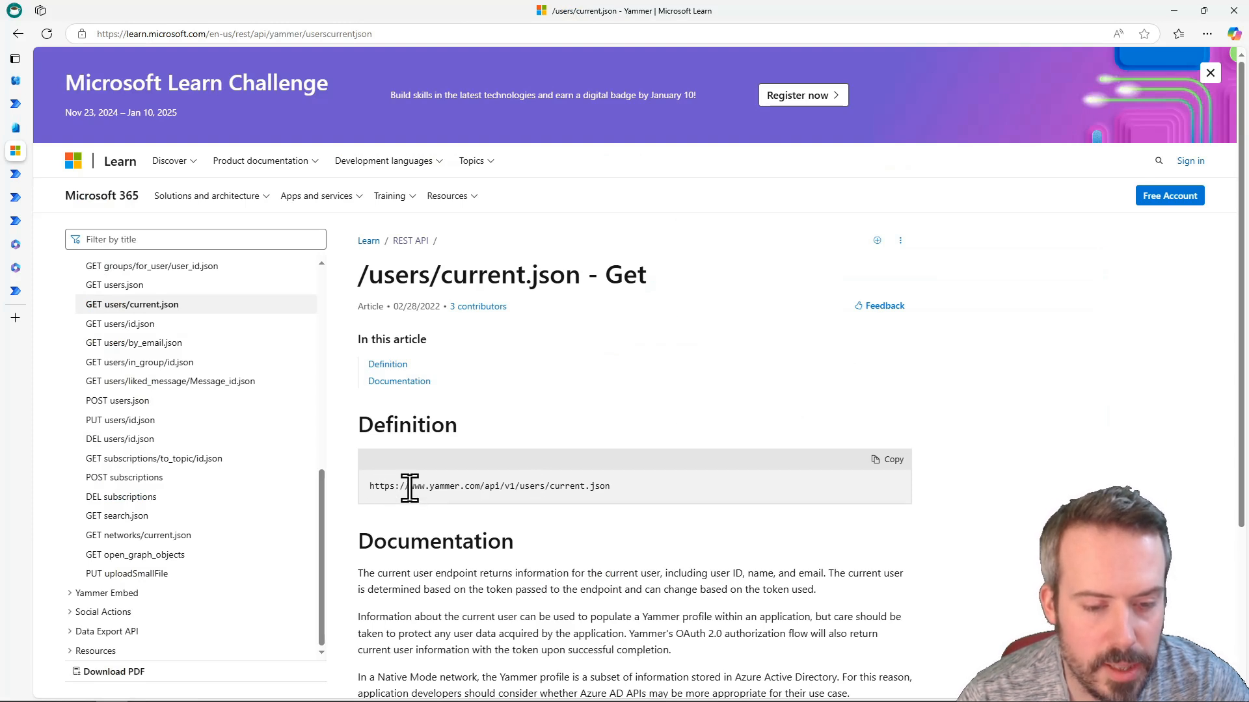
{"action": "left_click_drag", "start_coordinate": [472, 500], "coordinate": [481, 501]}
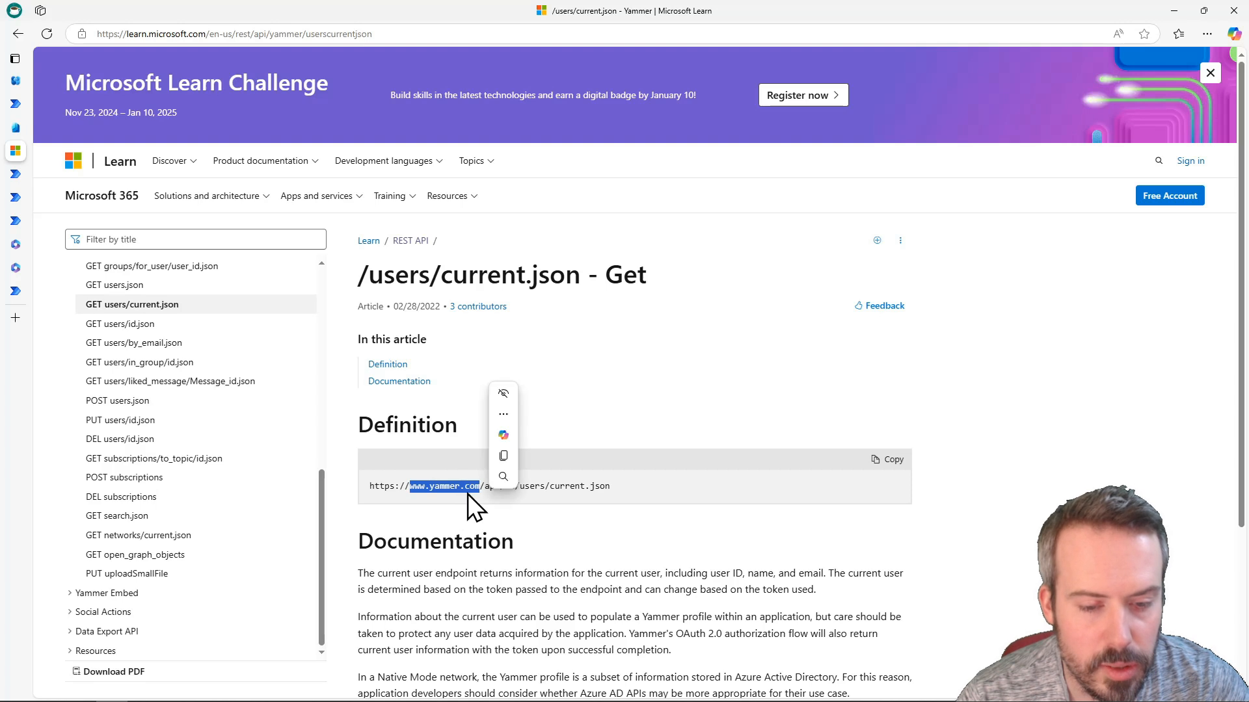
{"action": "right_click", "coordinate": [467, 494]}
{"action": "left_click", "coordinate": [495, 502]}
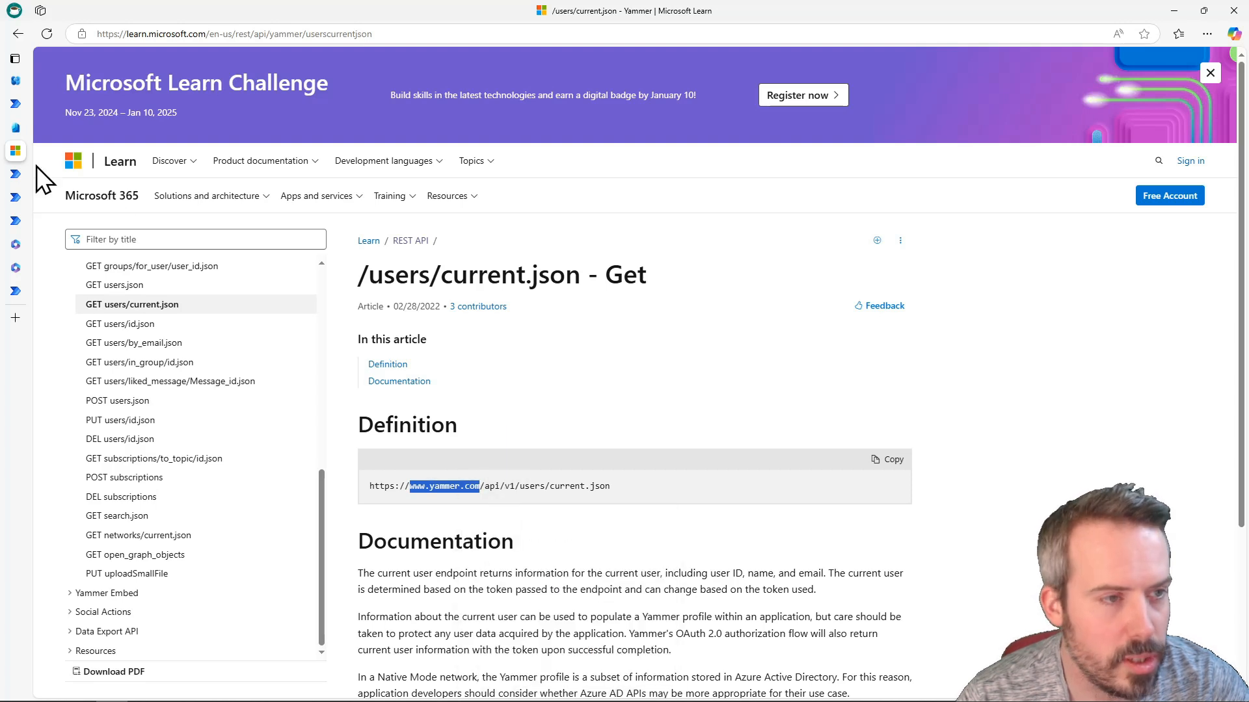
{"action": "left_click", "coordinate": [19, 104]}
{"action": "left_click", "coordinate": [675, 544]}
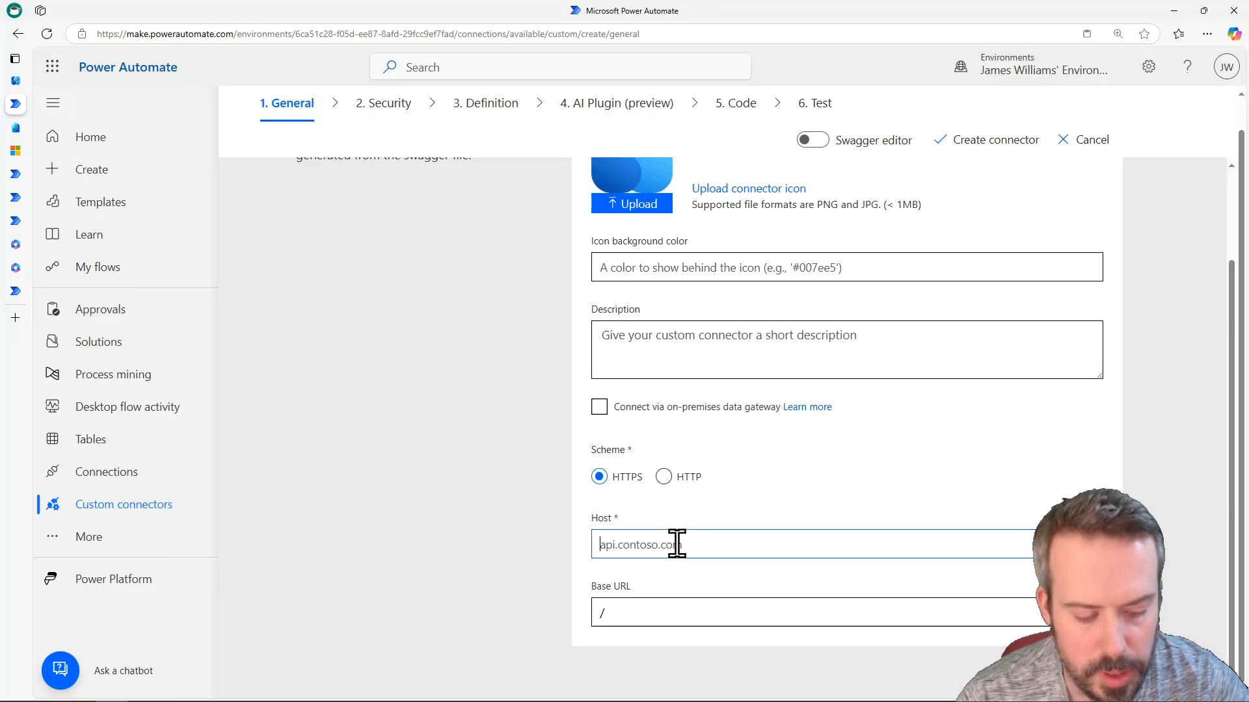
{"action": "key", "text": "ctrl+v"}
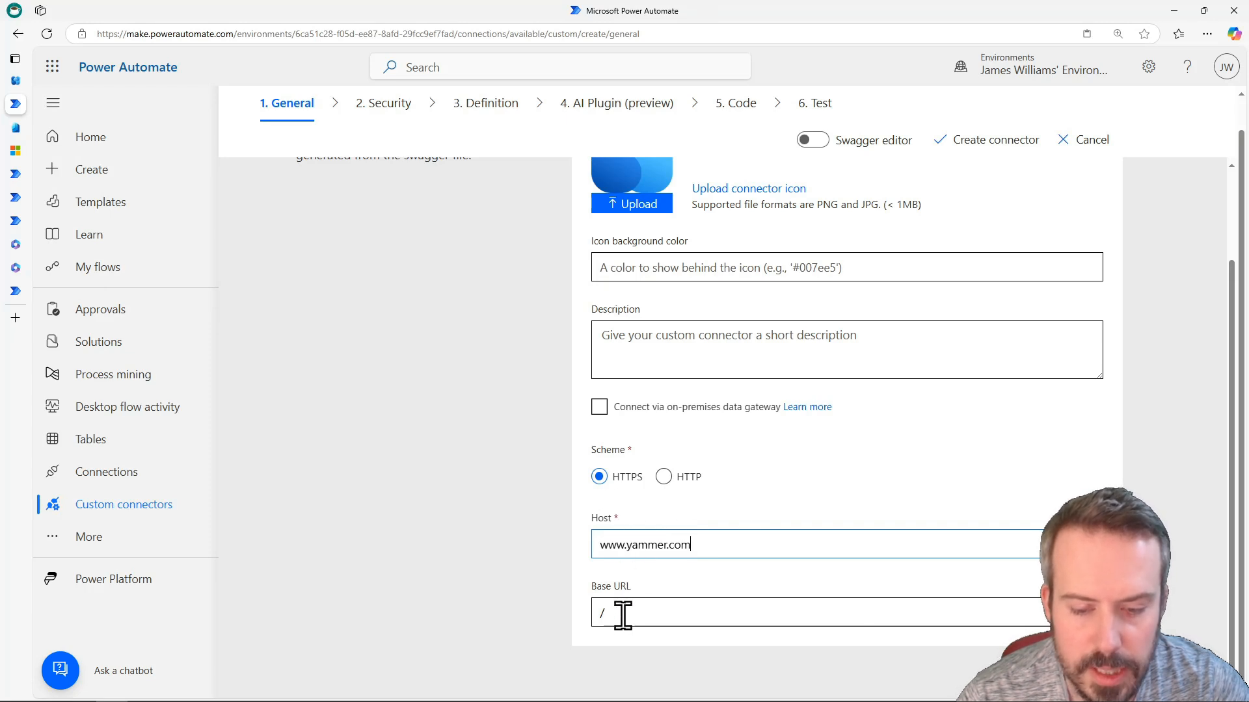
Copy /api/v1 from the users/current.json definition in the Yammer documentation and set the connector's base URL in Power Automate to /api/v1/
{"action": "mouse_move", "coordinate": [17, 124]}
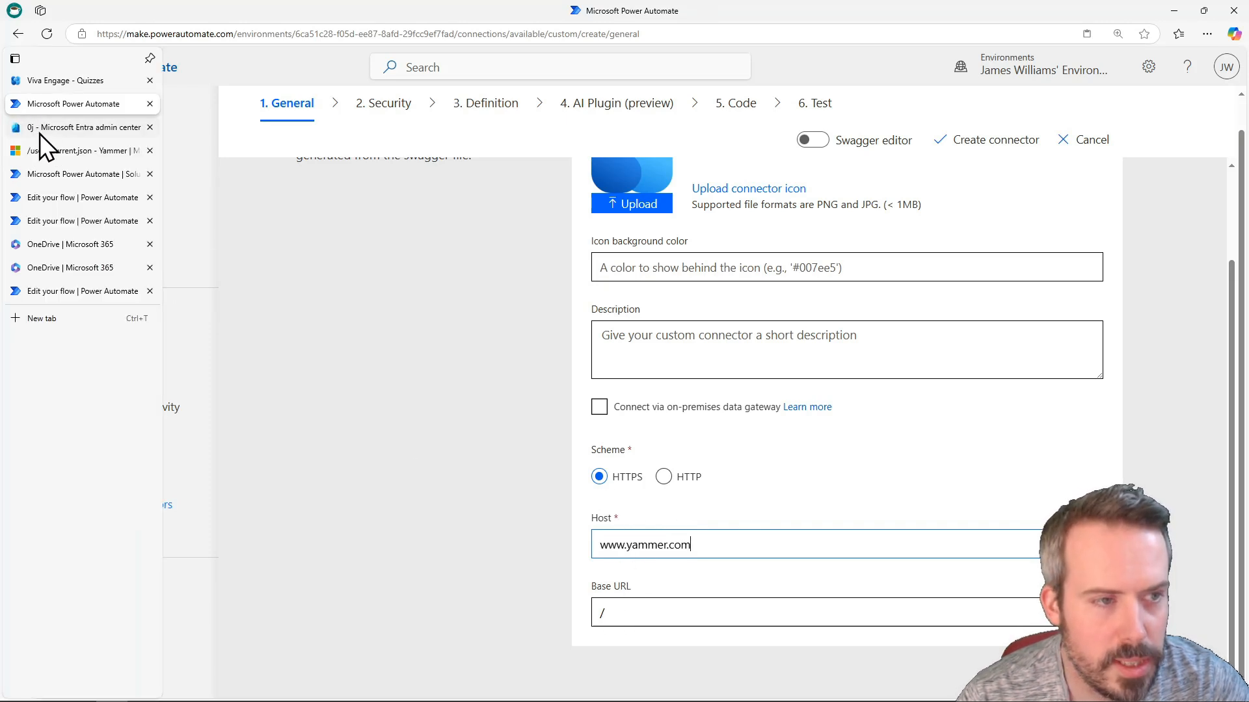
{"action": "left_click", "coordinate": [49, 153]}
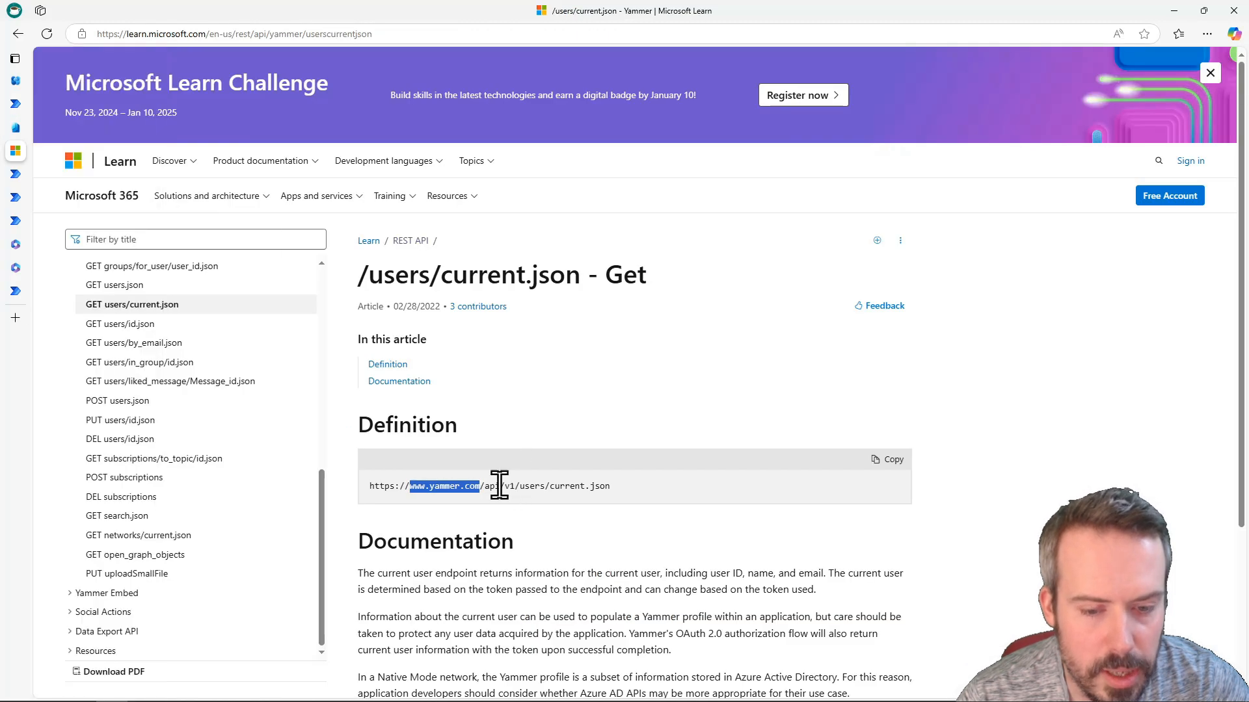
{"action": "left_click", "coordinate": [516, 494]}
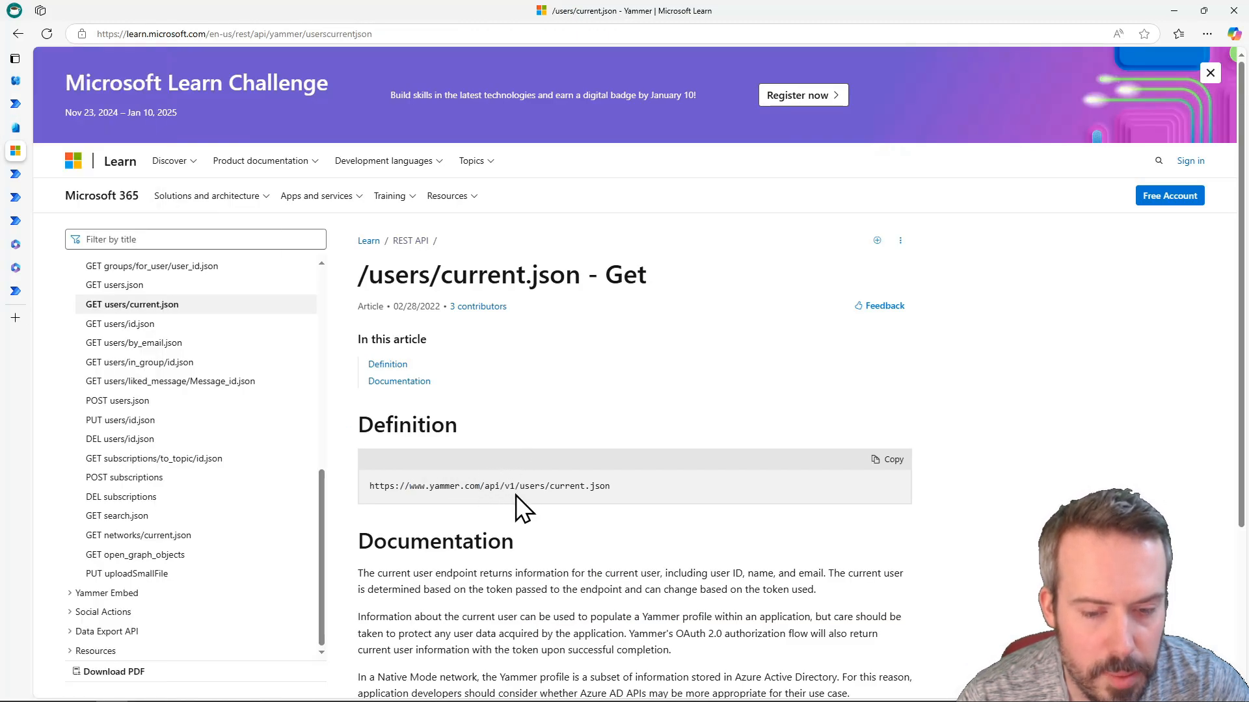
{"action": "left_click_drag", "start_coordinate": [479, 488], "coordinate": [517, 489]}
{"action": "left_click", "coordinate": [484, 488]}
{"action": "left_click", "coordinate": [479, 486]}
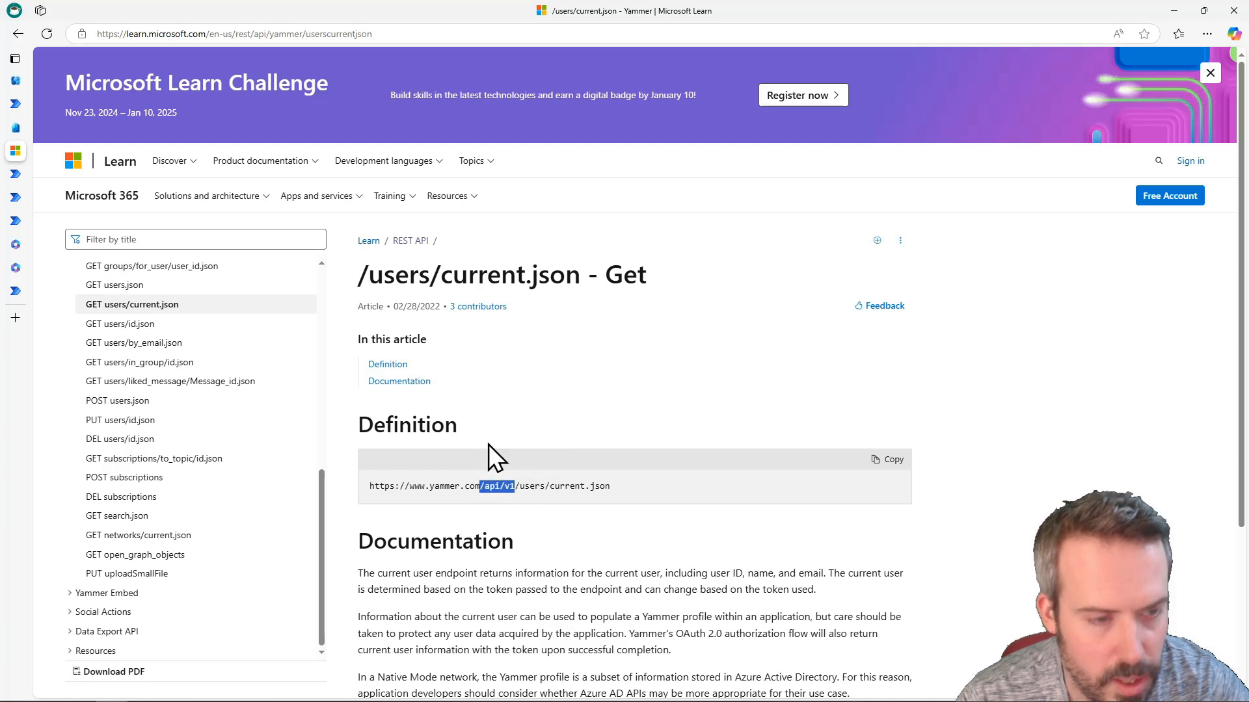
{"action": "left_click", "coordinate": [15, 104]}
{"action": "left_click", "coordinate": [639, 615]}
{"action": "key", "text": "ctrl+v"}
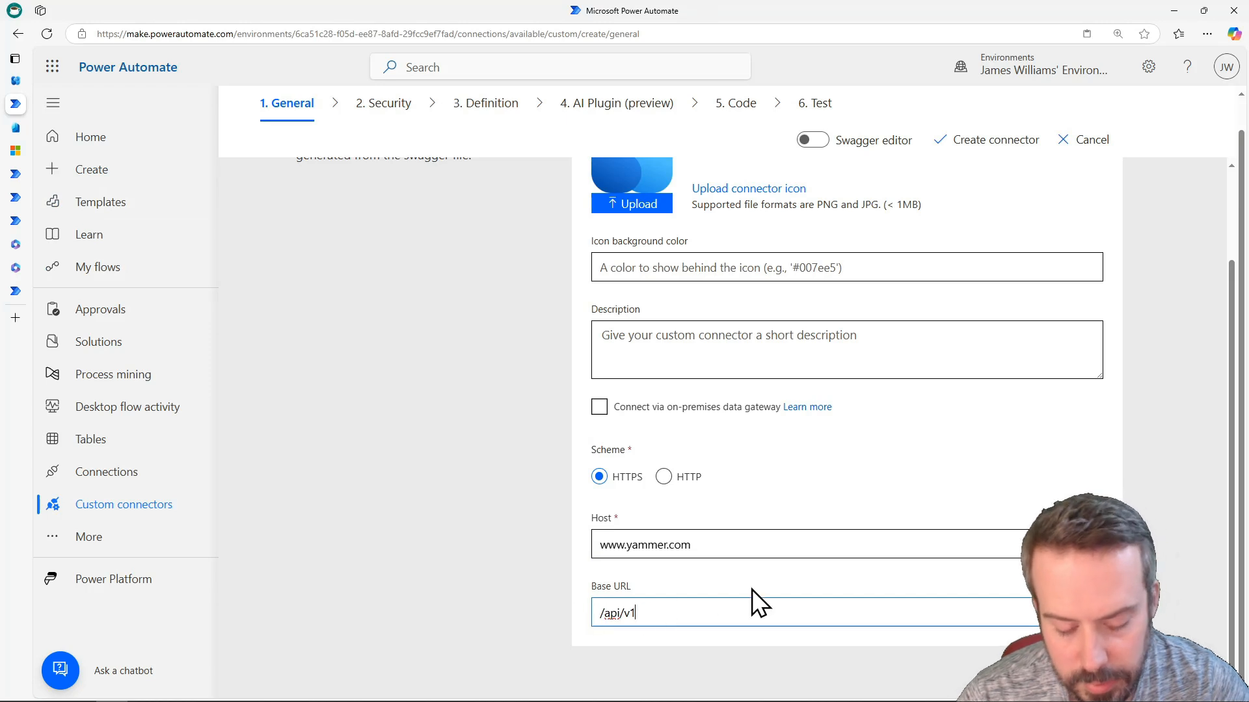
{"action": "type", "text": "/"}
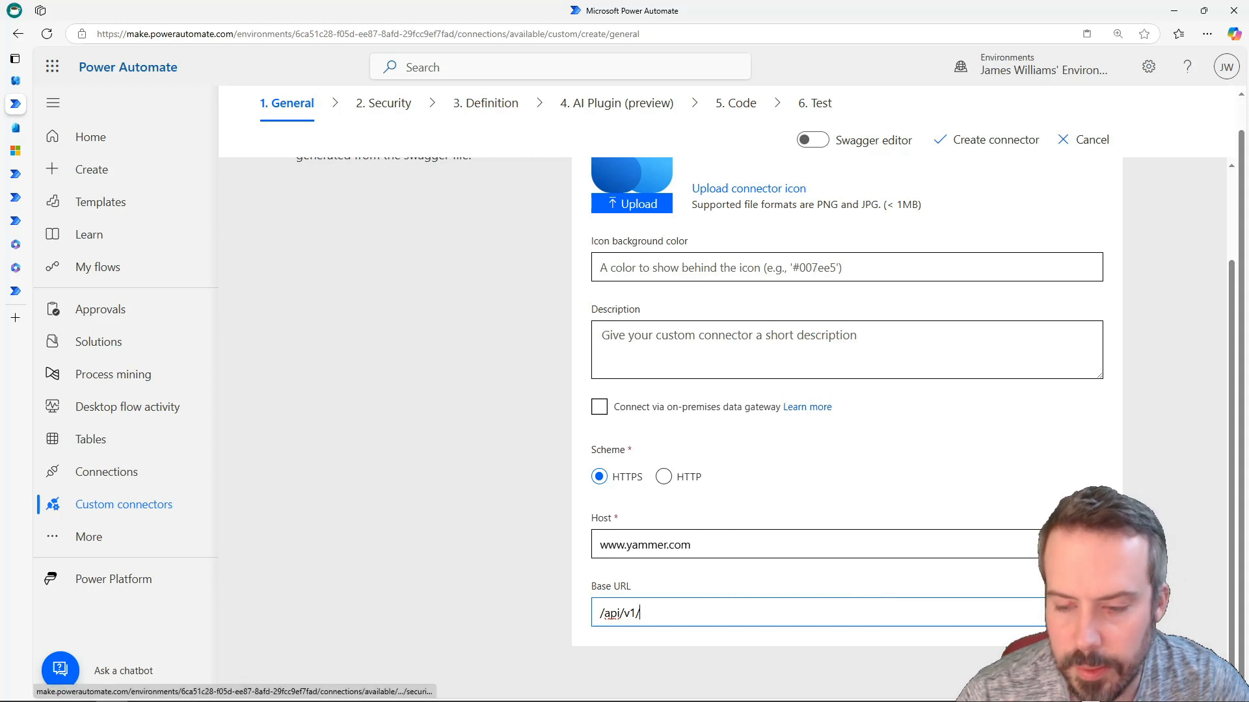
Set the connector's security to OAuth 2.0 with Azure Active Directory as the identity provider and review the required fields
{"action": "left_click", "coordinate": [1082, 673]}
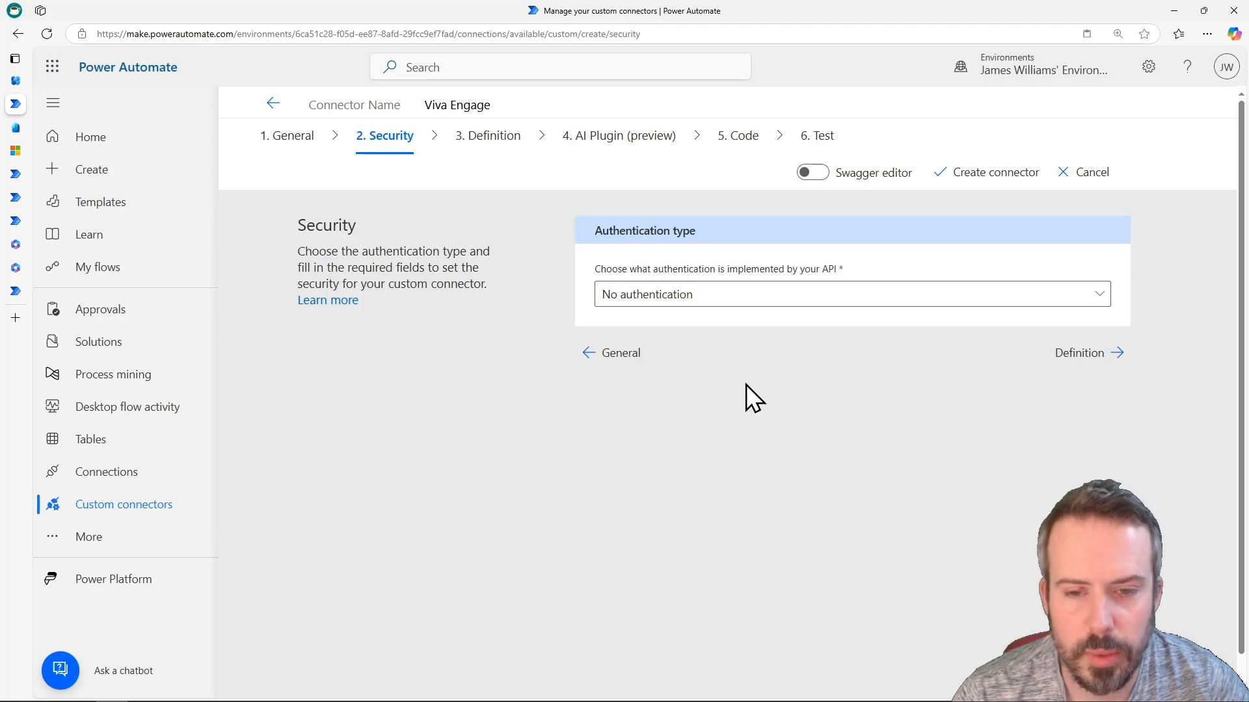
{"action": "left_click", "coordinate": [739, 299]}
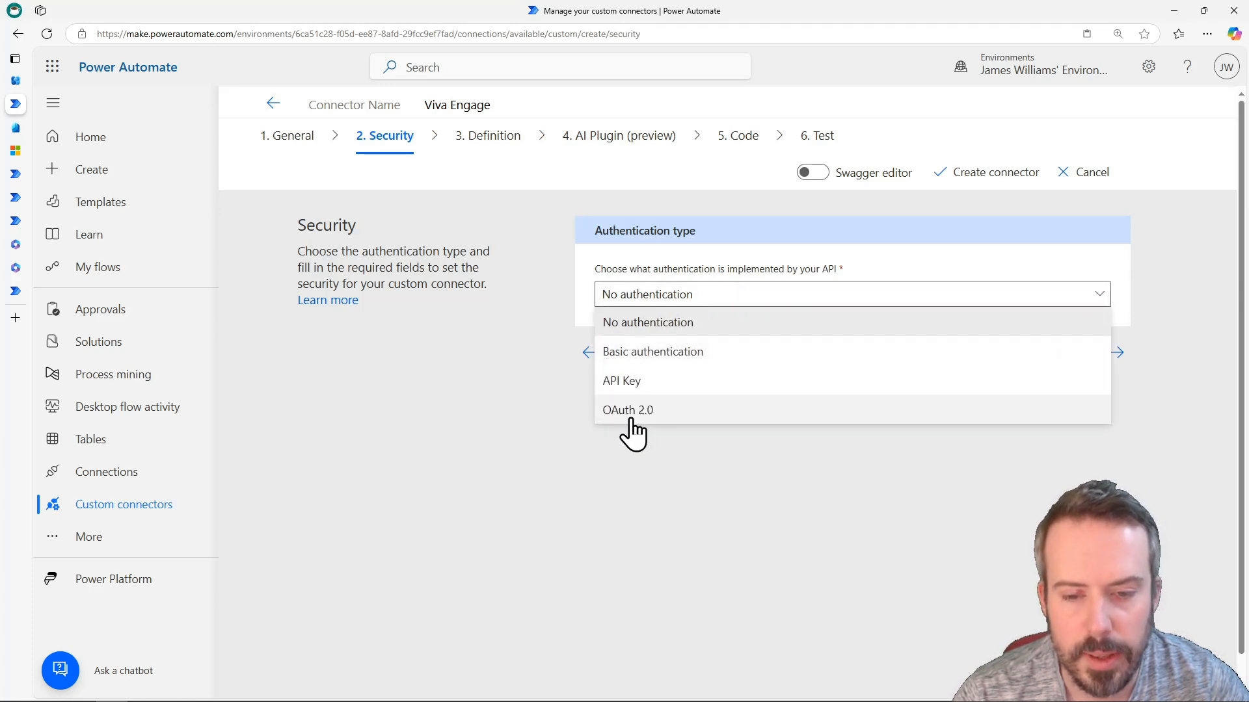
{"action": "left_click", "coordinate": [662, 415]}
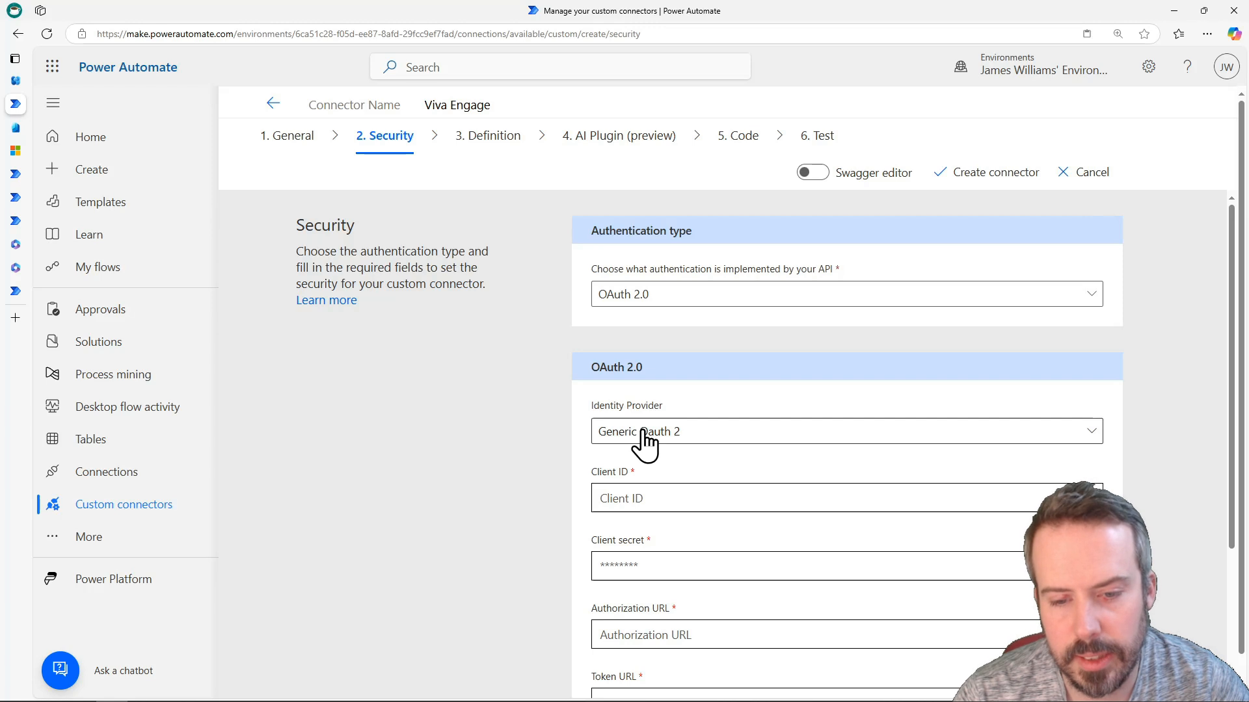
{"action": "left_click", "coordinate": [672, 435]}
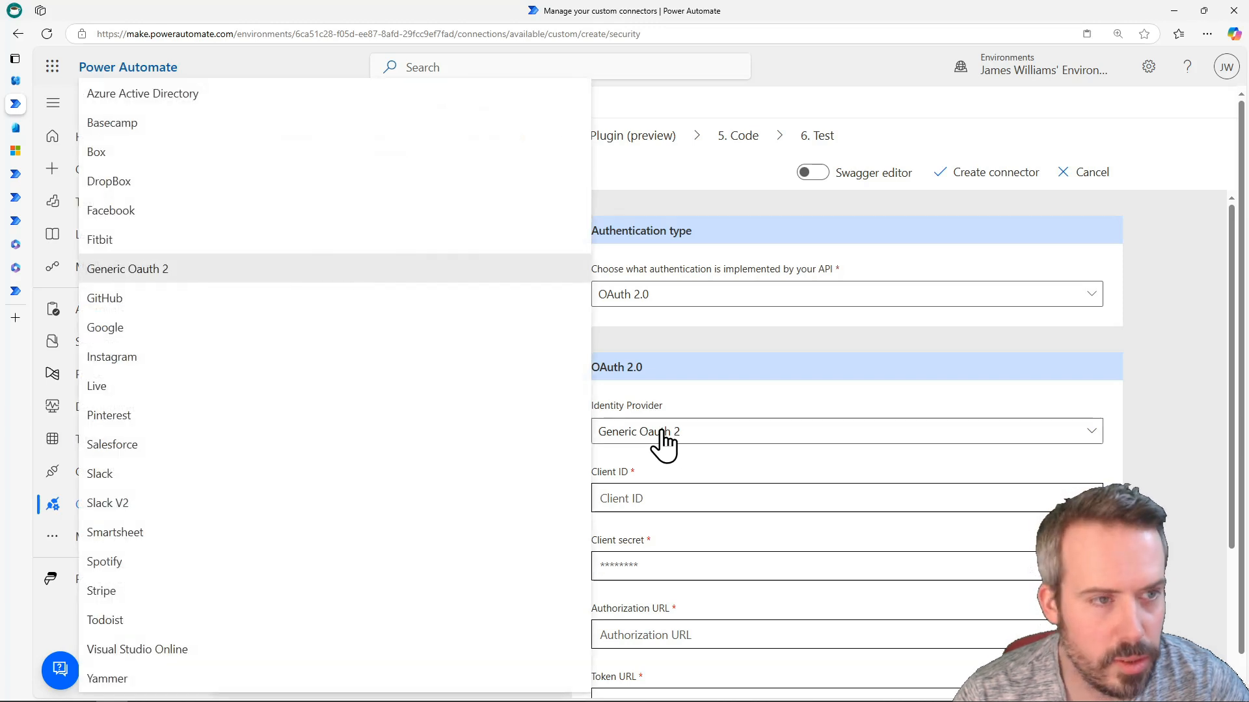
{"action": "left_click", "coordinate": [141, 94]}
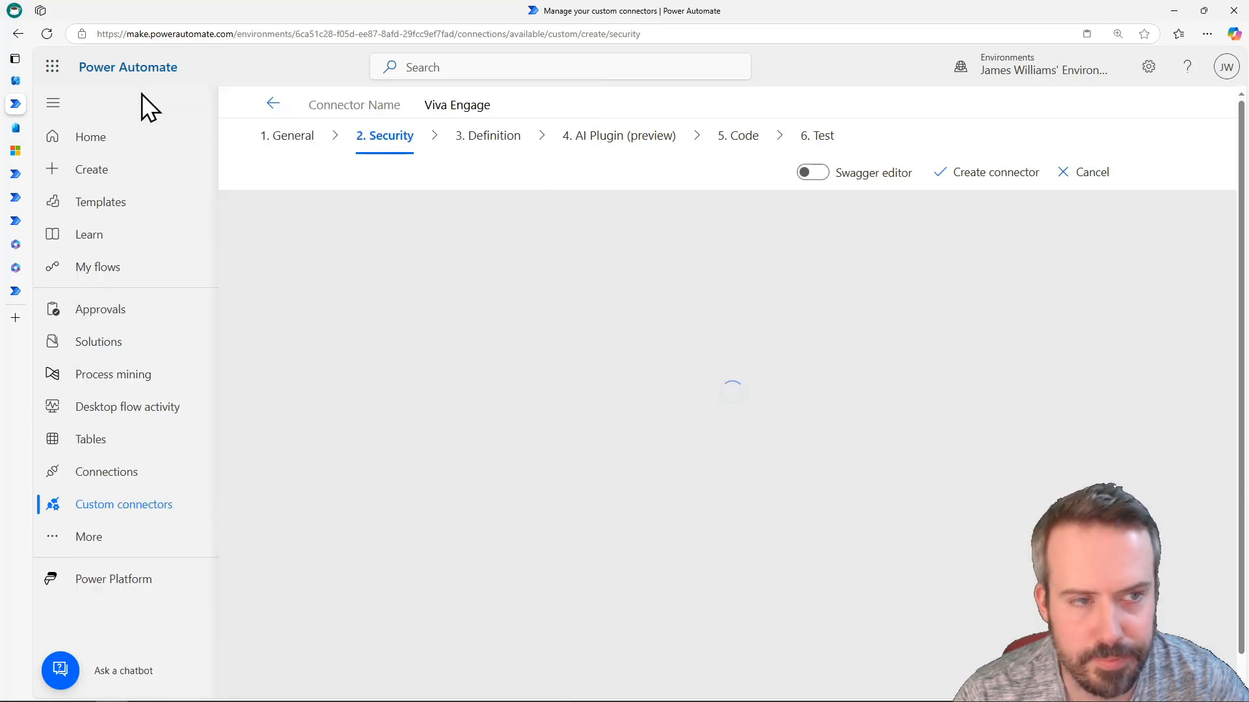
{"action": "scroll", "coordinate": [537, 454], "scroll_direction": "down", "scroll_amount": 1}
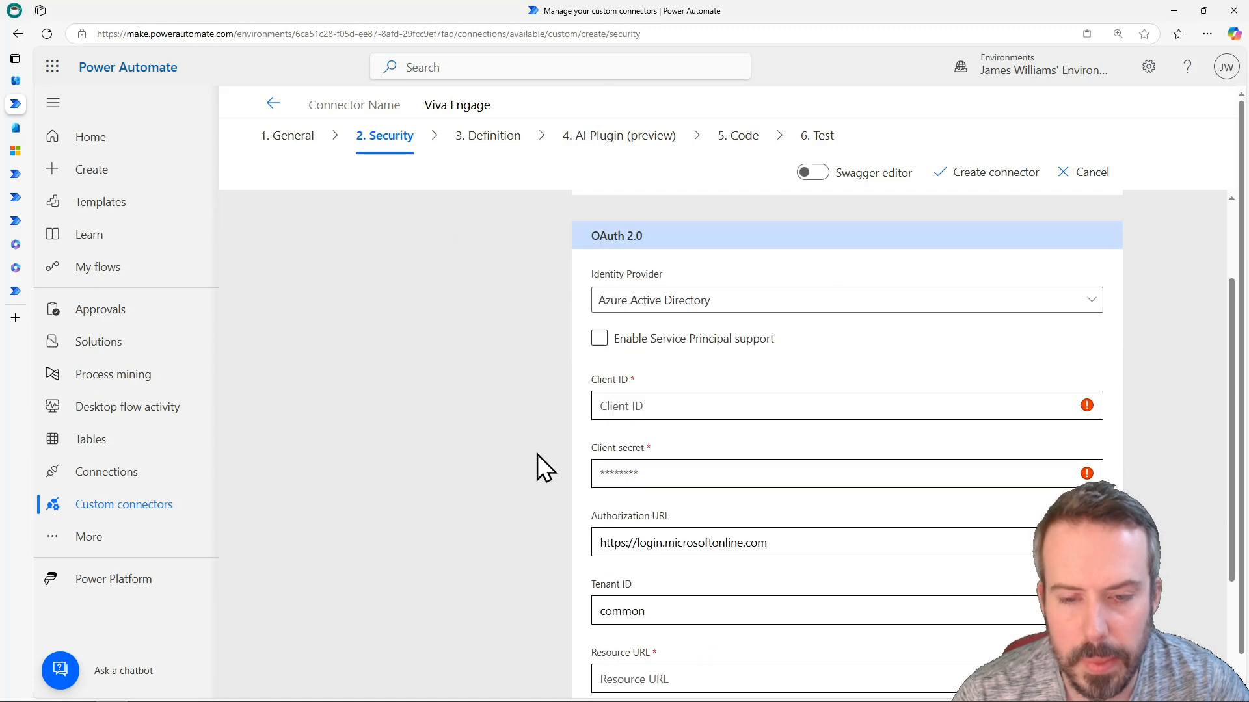
{"action": "scroll", "coordinate": [537, 454], "scroll_direction": "down", "scroll_amount": 2}
{"action": "scroll", "coordinate": [727, 417], "scroll_direction": "up", "scroll_amount": 2}
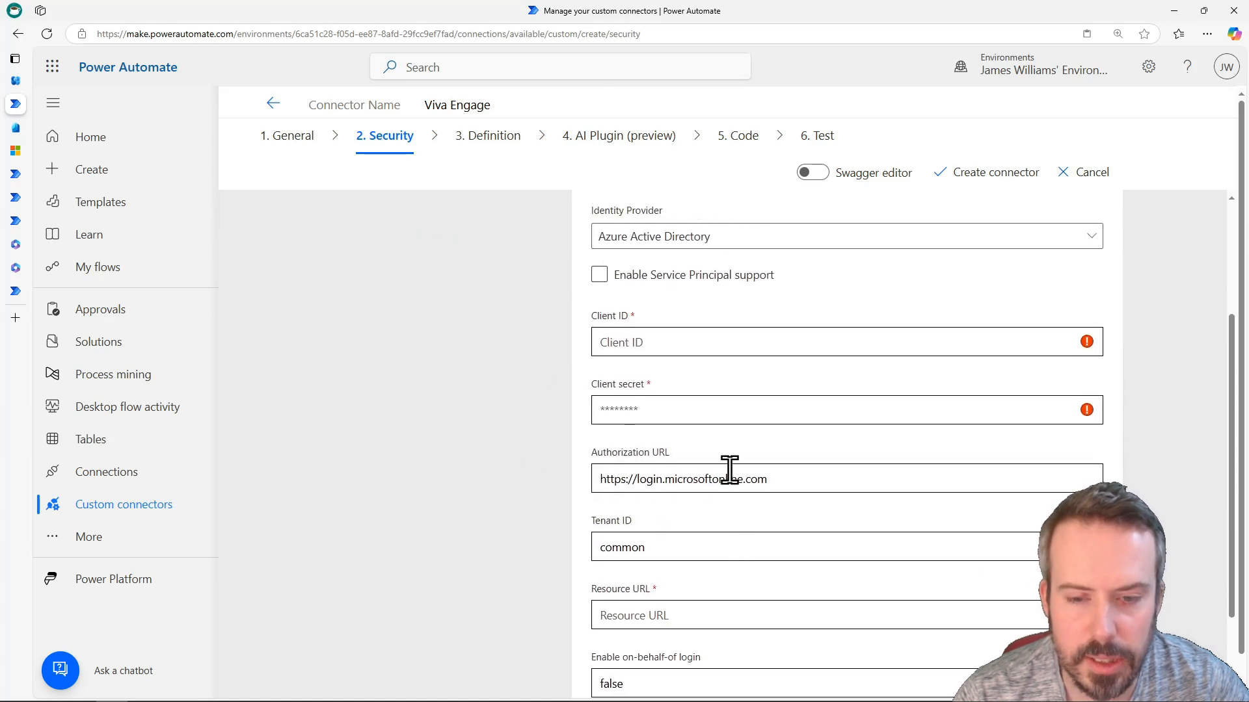
{"action": "scroll", "coordinate": [703, 396], "scroll_direction": "down", "scroll_amount": 1}
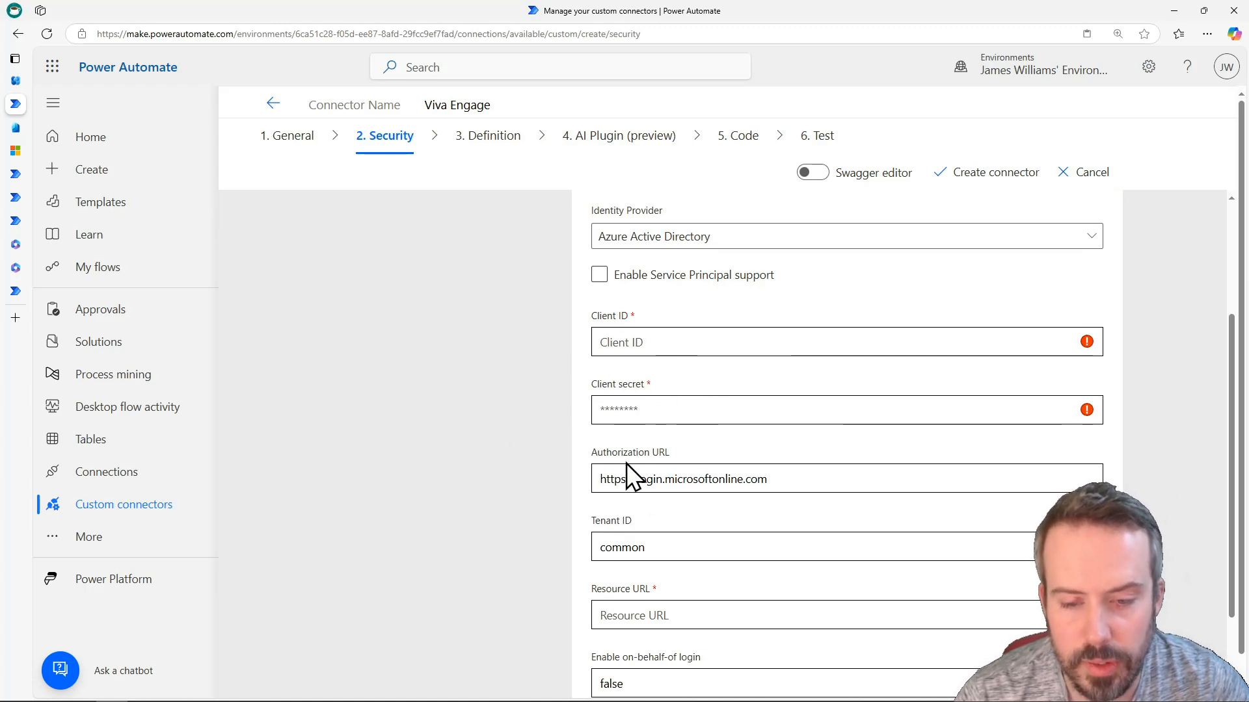
{"action": "scroll", "coordinate": [581, 495], "scroll_direction": "down", "scroll_amount": 2}
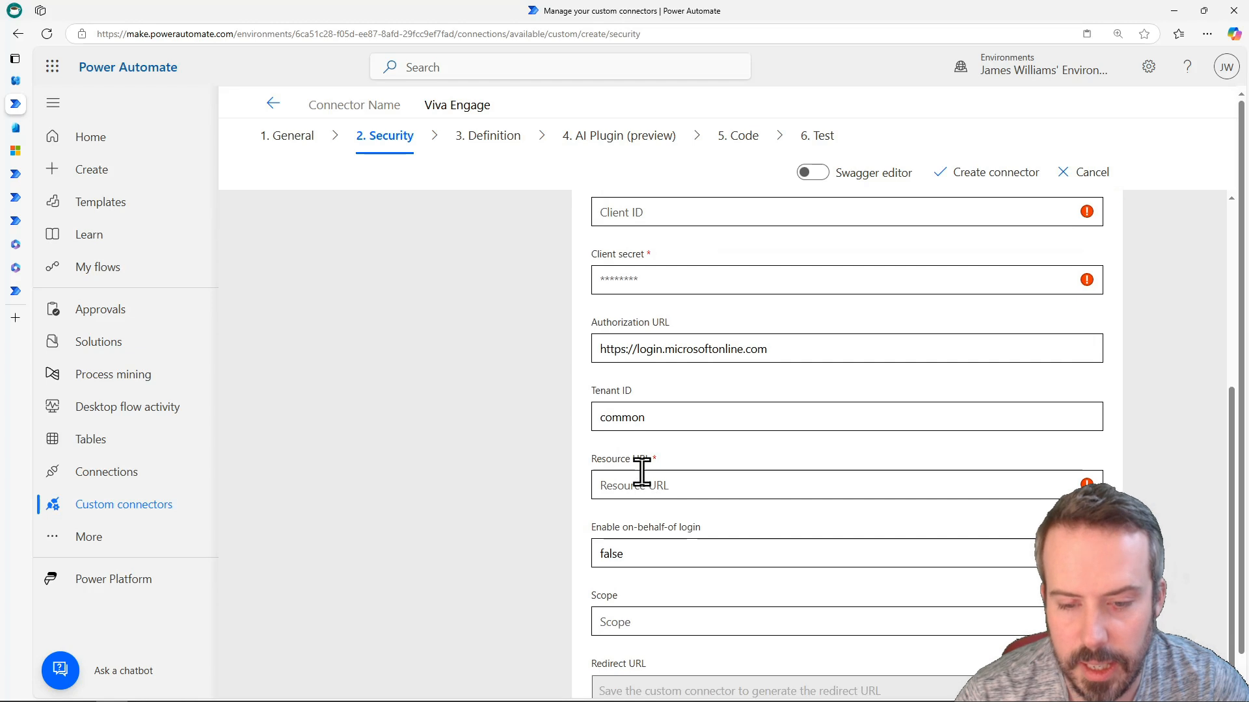
{"action": "scroll", "coordinate": [614, 505], "scroll_direction": "down", "scroll_amount": 1}
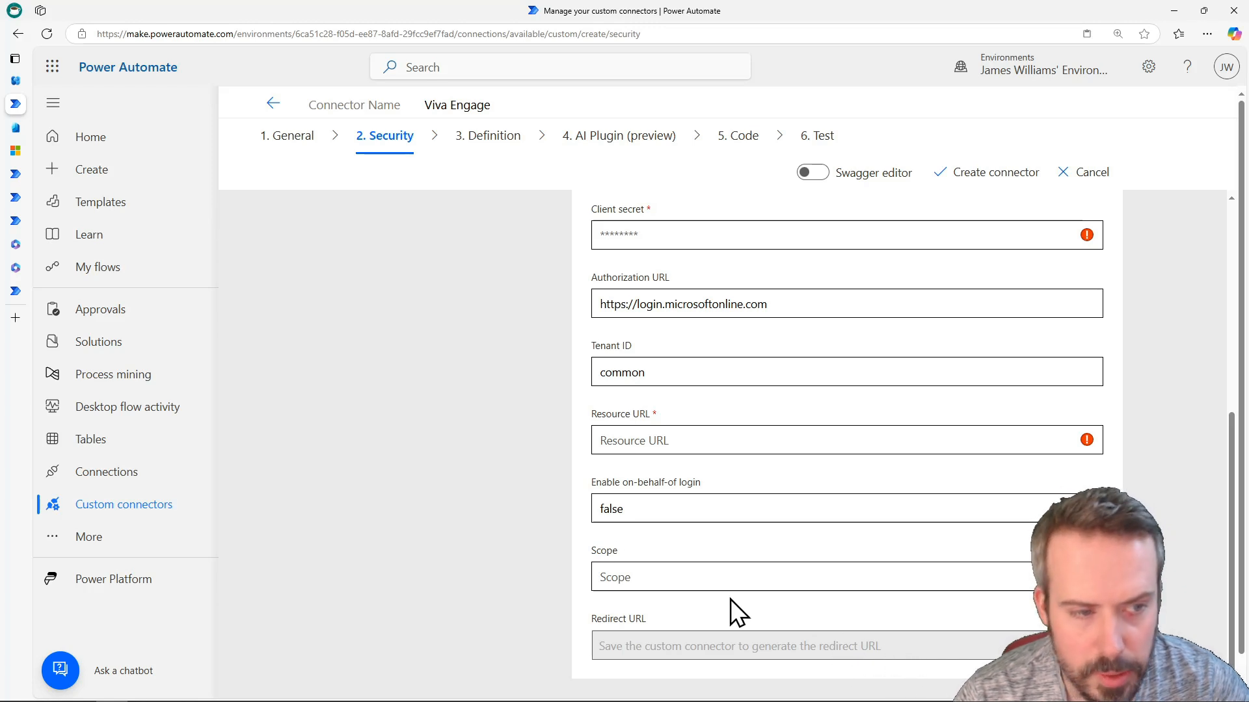
Switch to the Microsoft Entra admin center and register a new single-tenant application named Viva Engage
{"action": "left_click", "coordinate": [18, 129]}
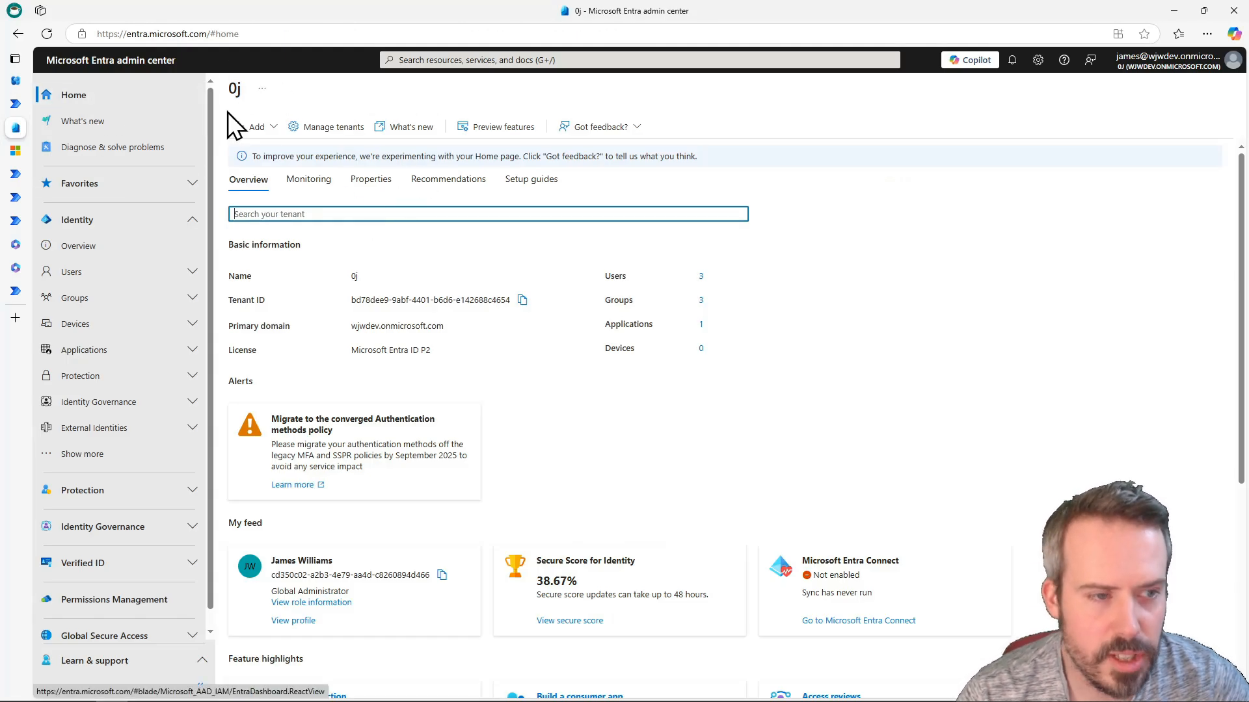
{"action": "left_click", "coordinate": [104, 355]}
{"action": "left_click", "coordinate": [111, 403]}
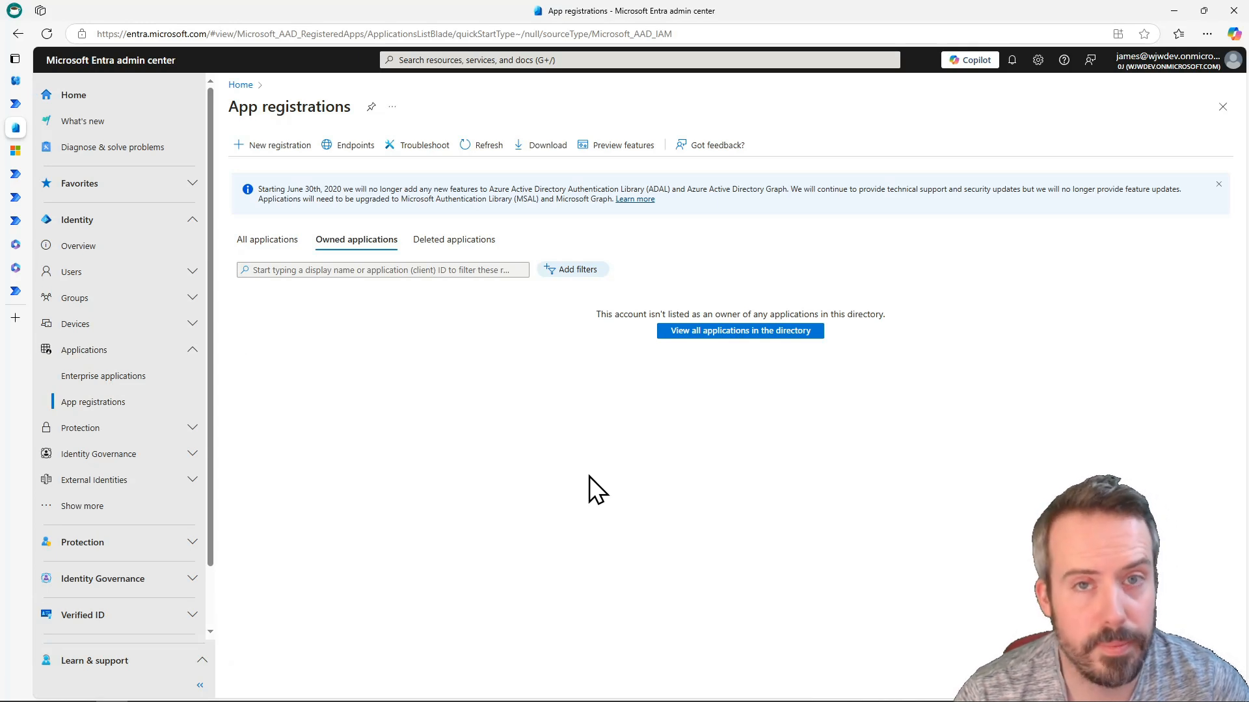
{"action": "left_click", "coordinate": [264, 148]}
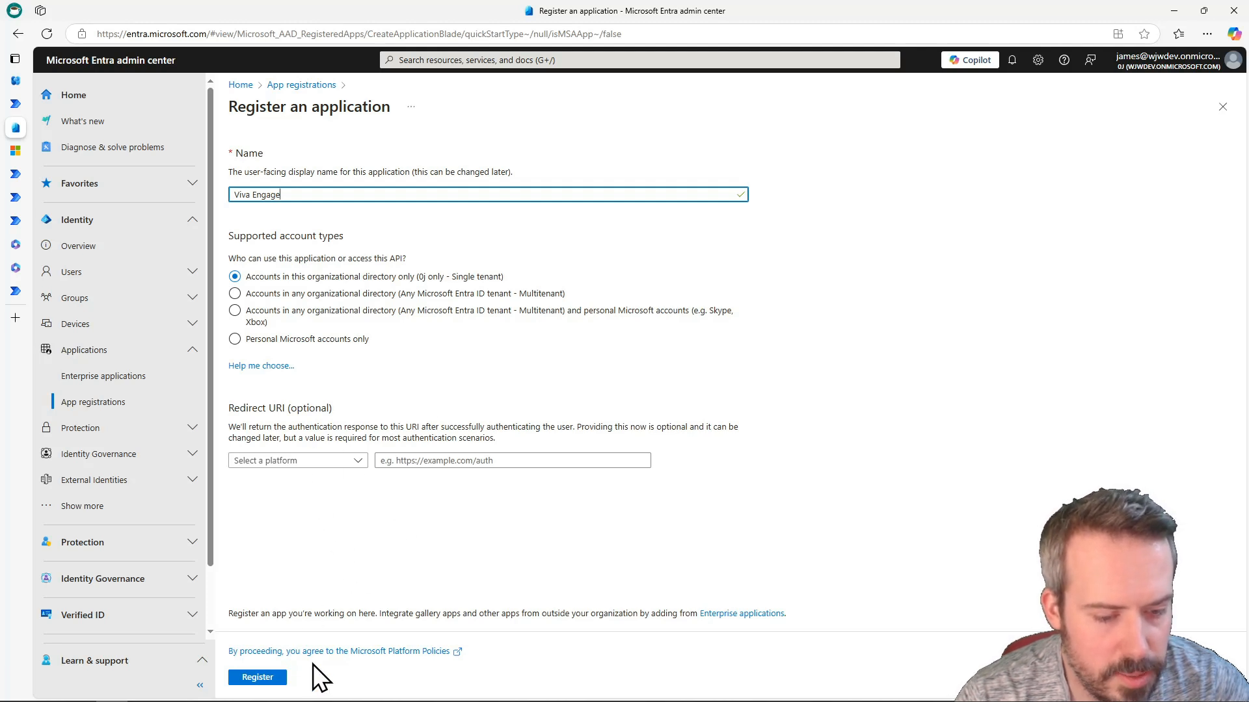
{"action": "left_click", "coordinate": [263, 680]}
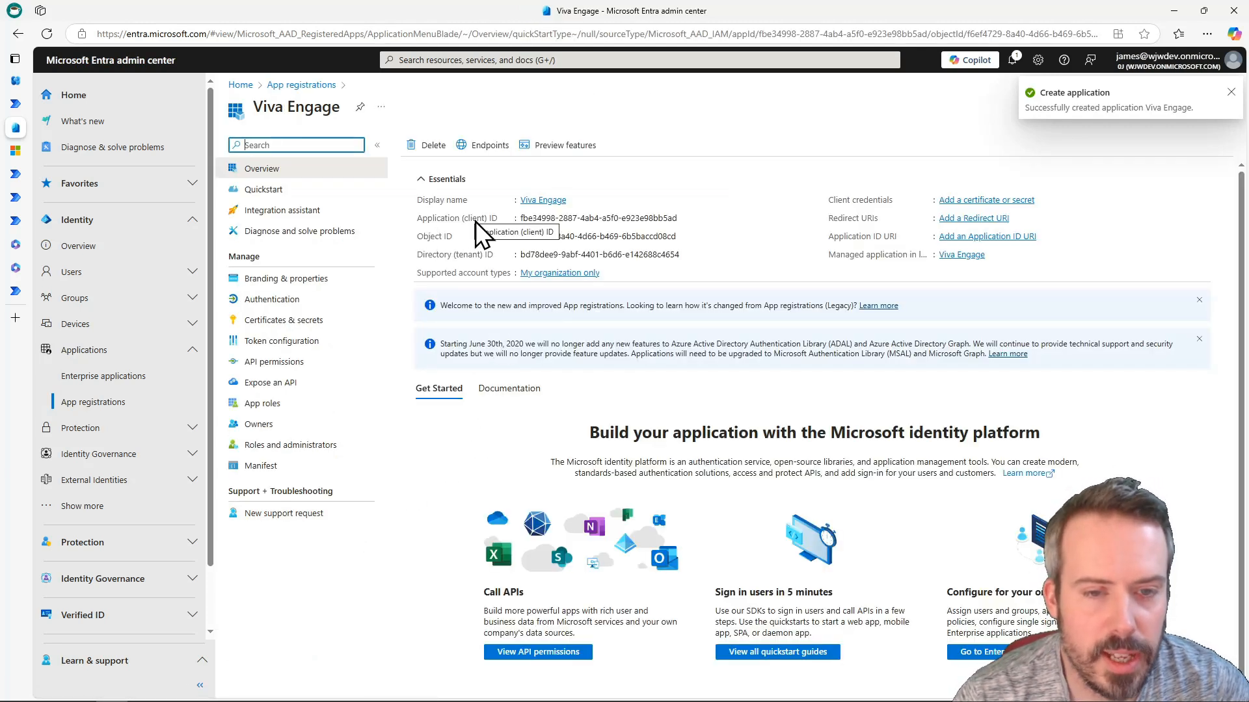
Copy the registered application's client ID and enter it as the custom connector's Client ID in Power Automate
{"action": "left_click", "coordinate": [684, 219]}
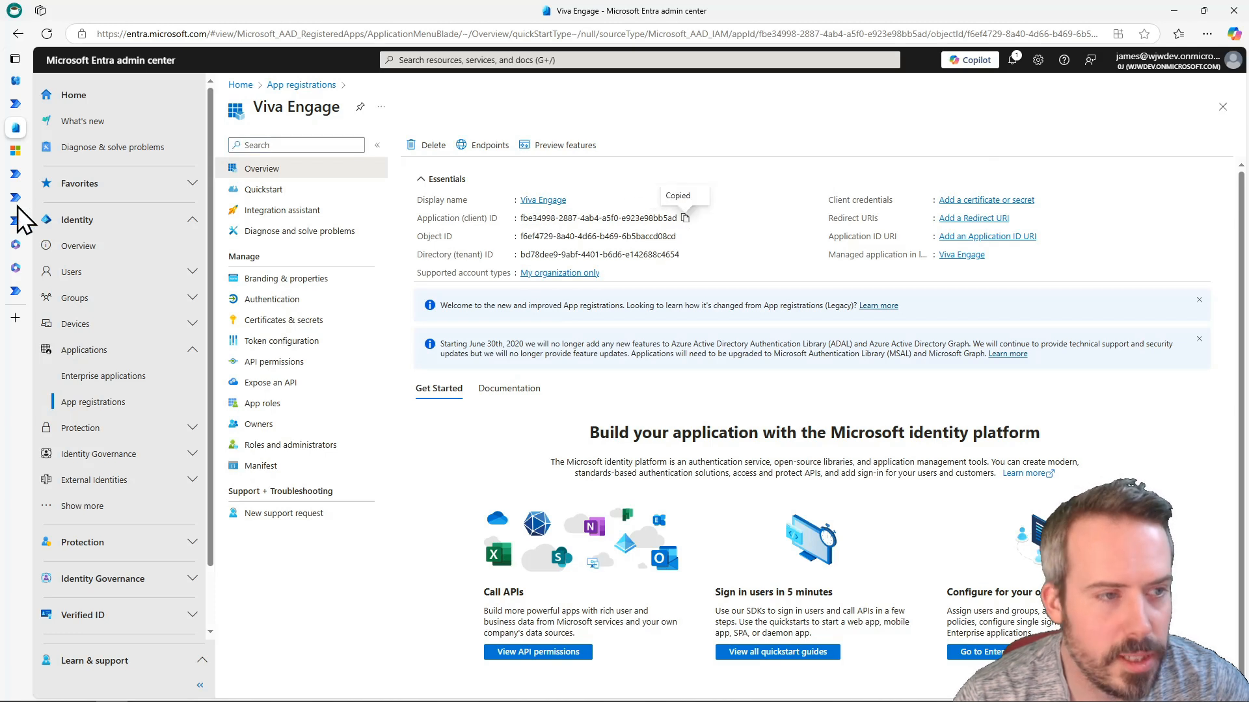
{"action": "left_click", "coordinate": [18, 105]}
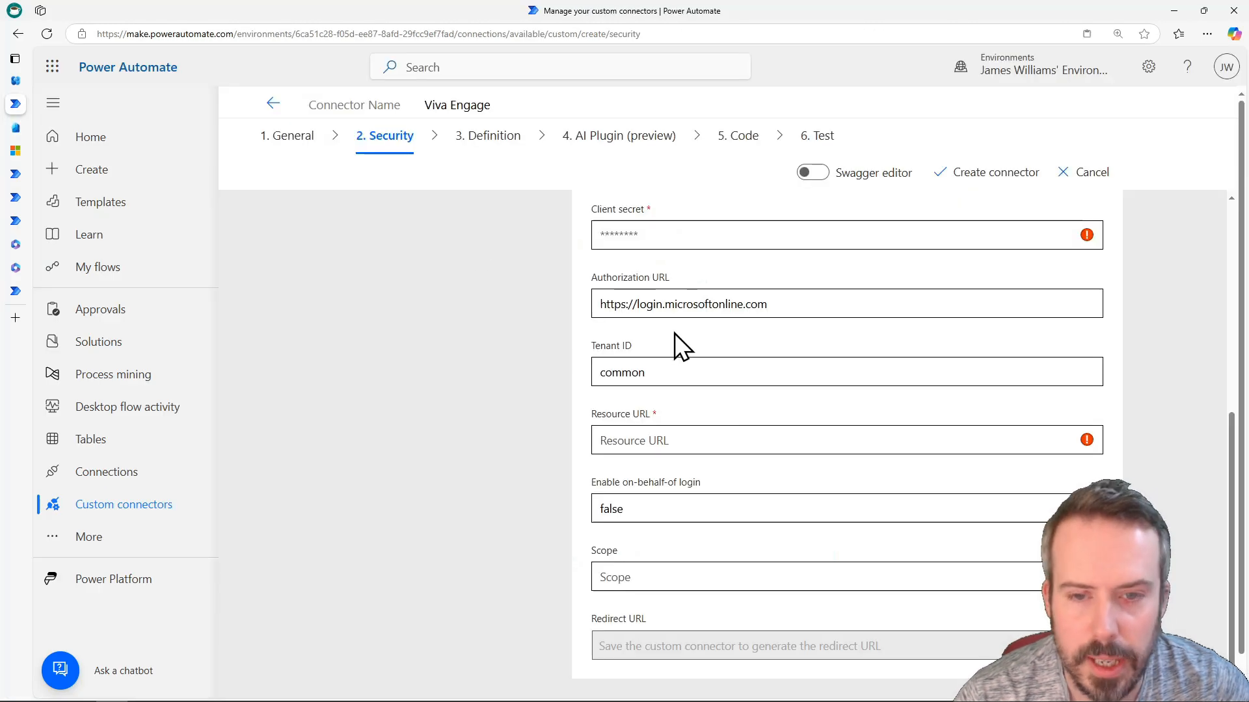
{"action": "scroll", "coordinate": [673, 333], "scroll_direction": "up", "scroll_amount": 4}
{"action": "scroll", "coordinate": [670, 385], "scroll_direction": "down", "scroll_amount": 1}
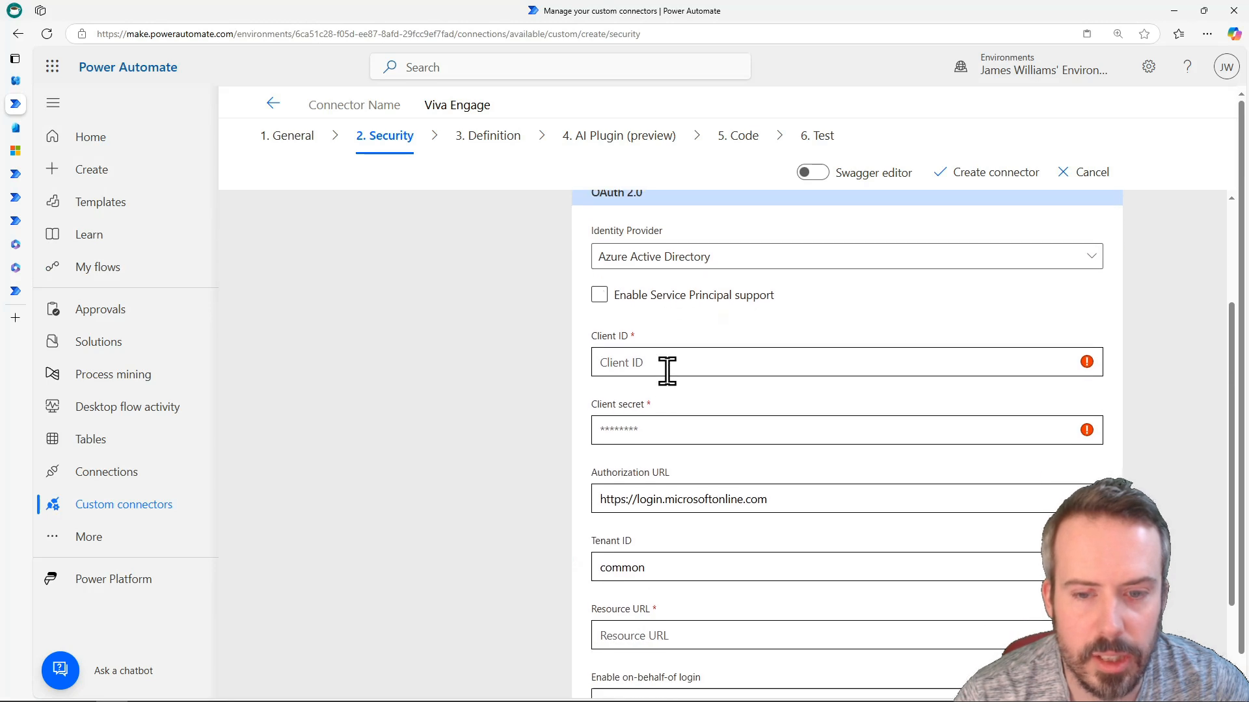
{"action": "left_click", "coordinate": [679, 361]}
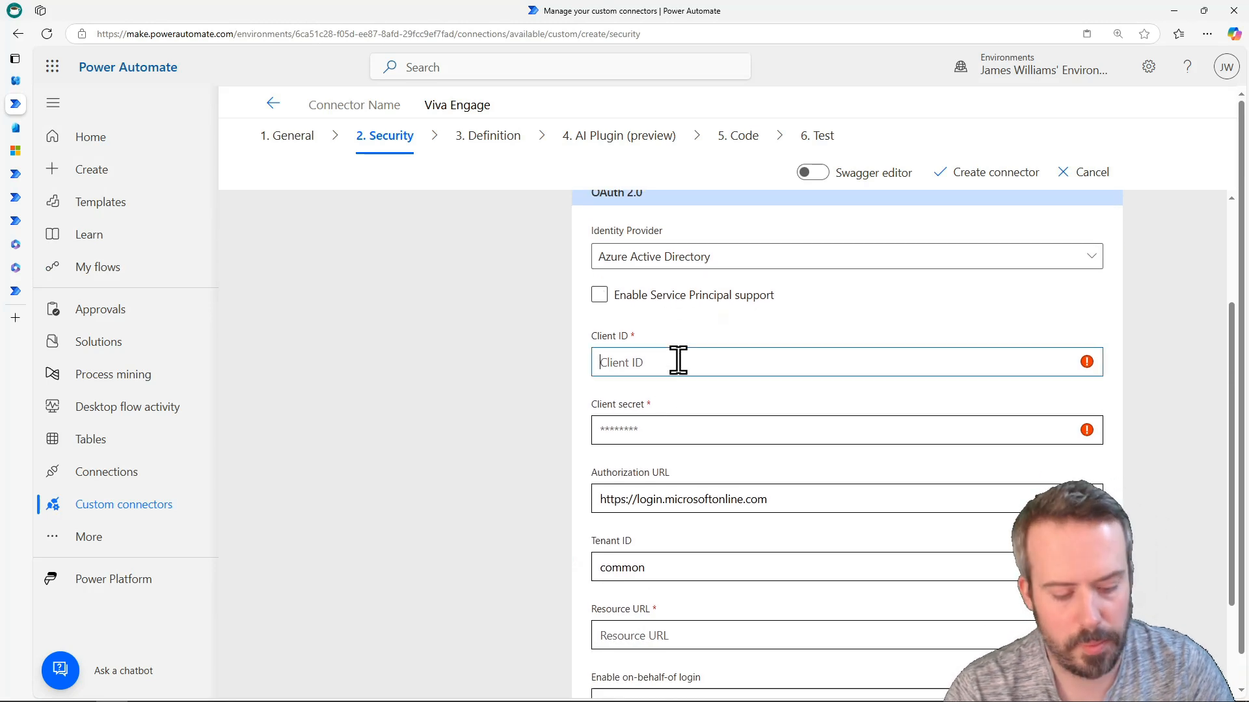
{"action": "key", "text": "ctrl+v"}
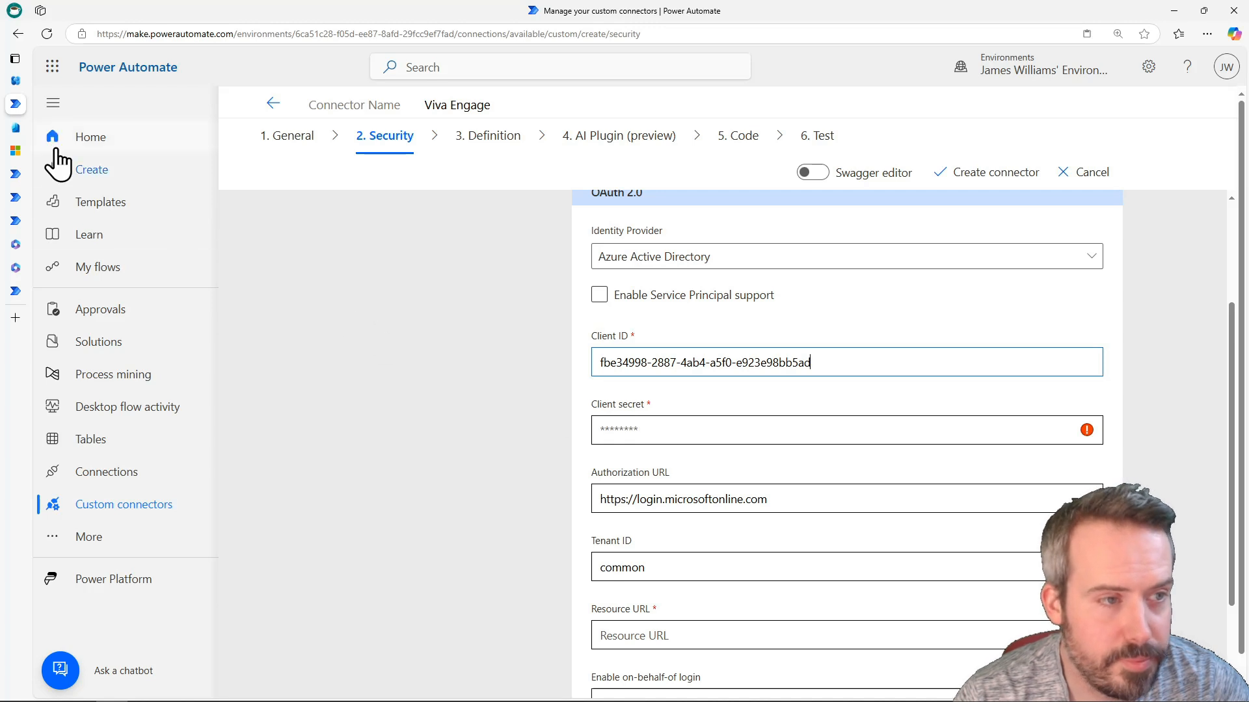
In the Microsoft Entra admin center, add a client secret described as Secret 1 to the Viva Engage app with the recommended 180-day expiry
{"action": "left_click", "coordinate": [21, 130]}
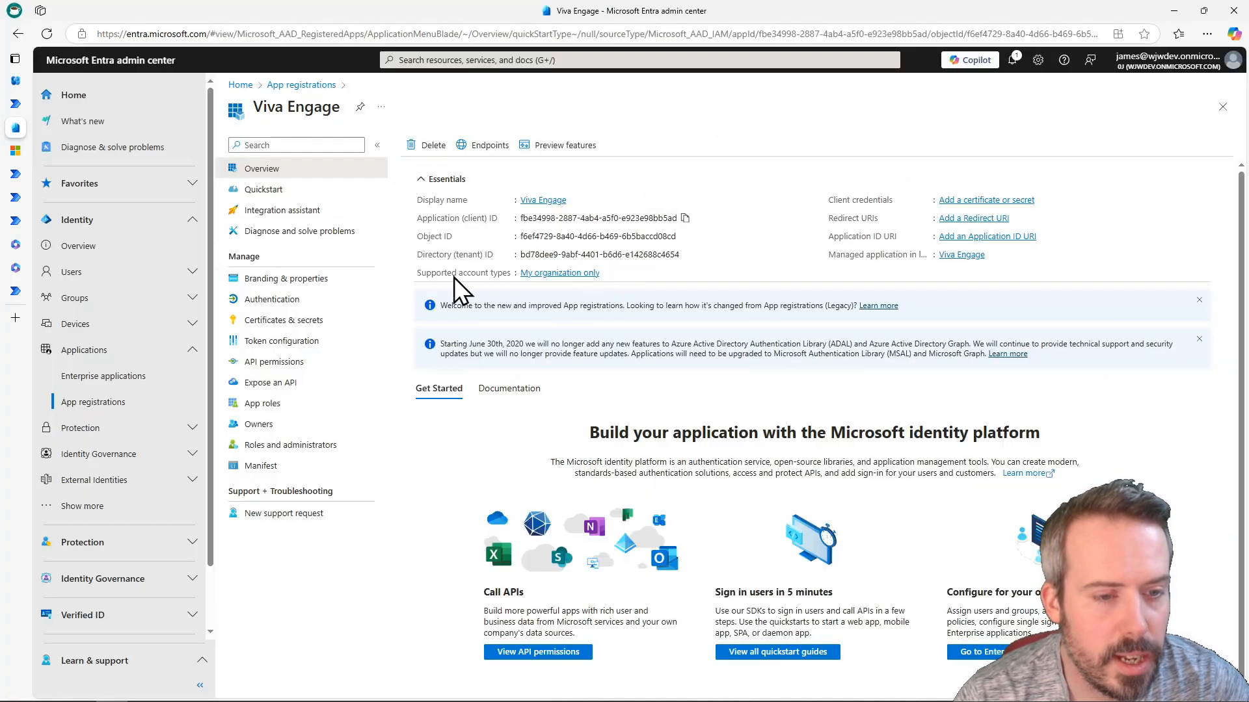
{"action": "left_click", "coordinate": [272, 322]}
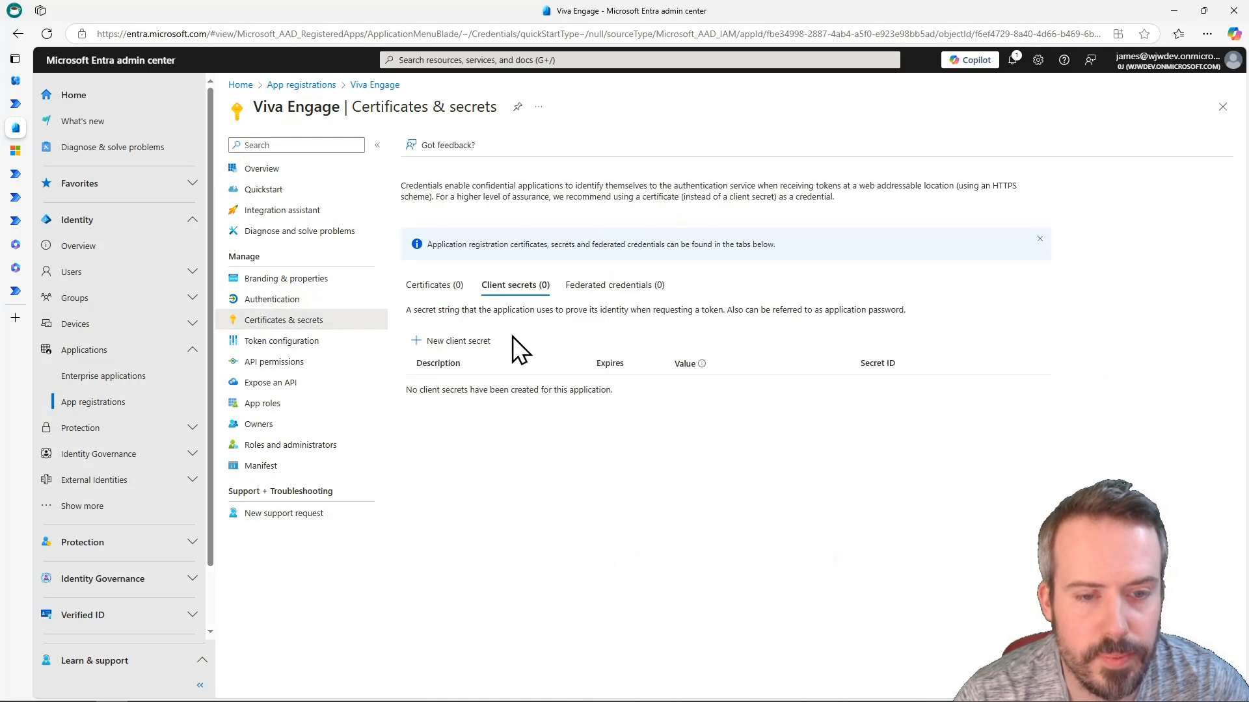
{"action": "left_click", "coordinate": [454, 342]}
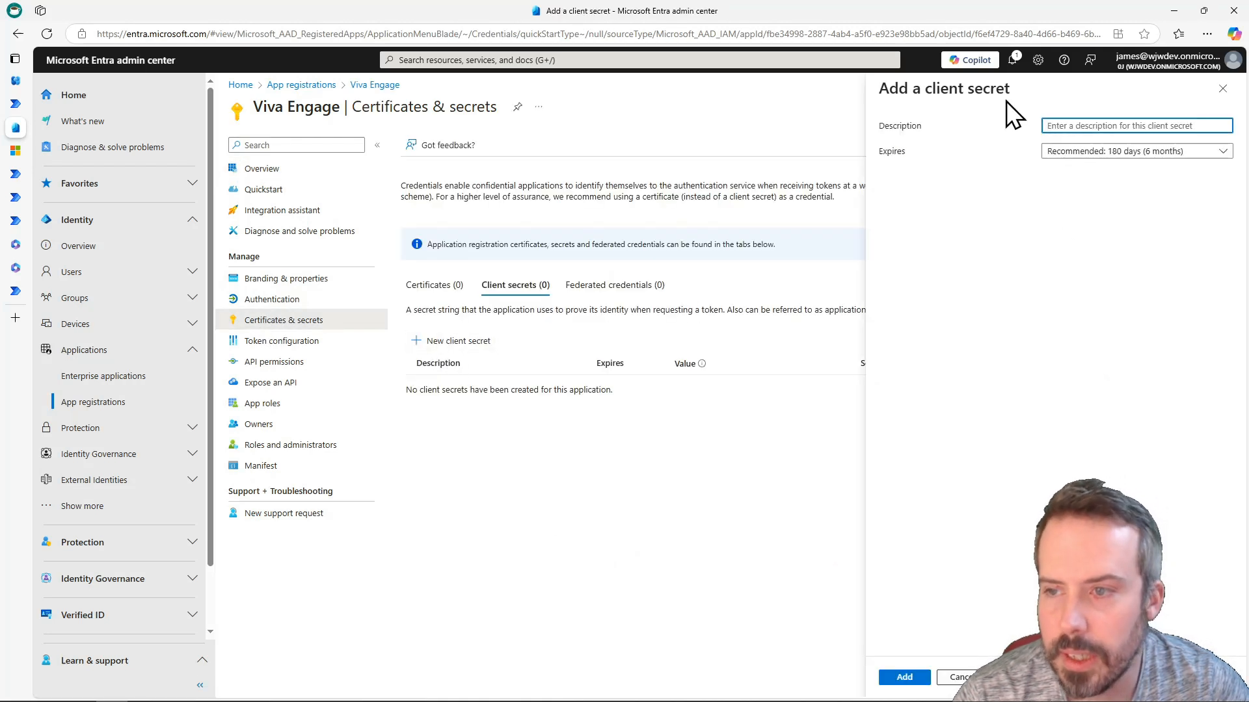
{"action": "left_click", "coordinate": [1066, 126]}
{"action": "type", "text": "c"}
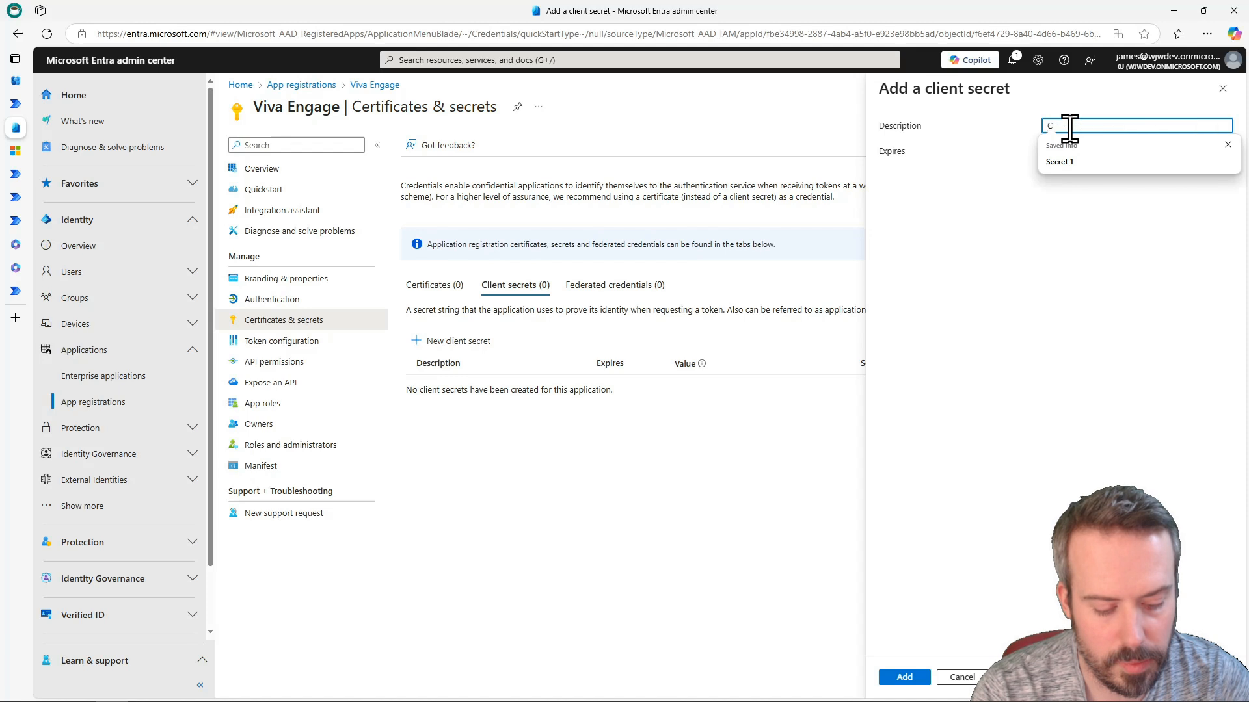
{"action": "key", "text": "BackSpace"}
{"action": "type", "text": "Sec"}
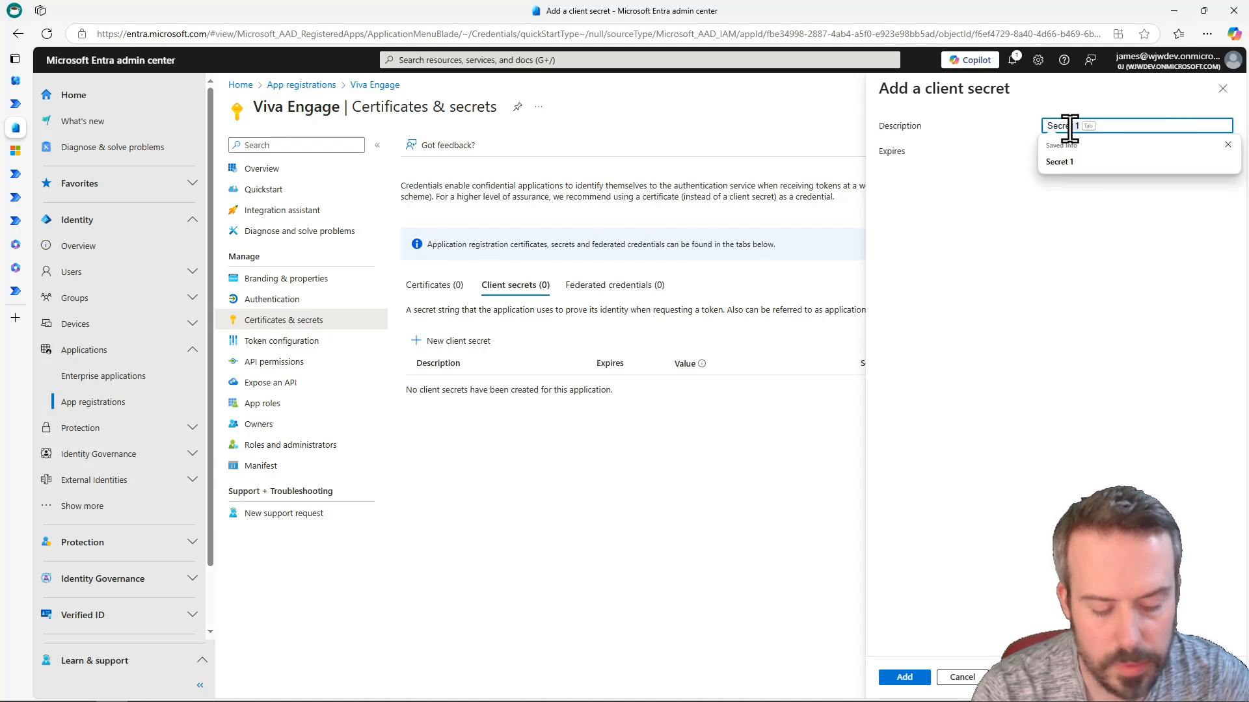
{"action": "type", "text": "re"}
{"action": "key", "text": "Tab"}
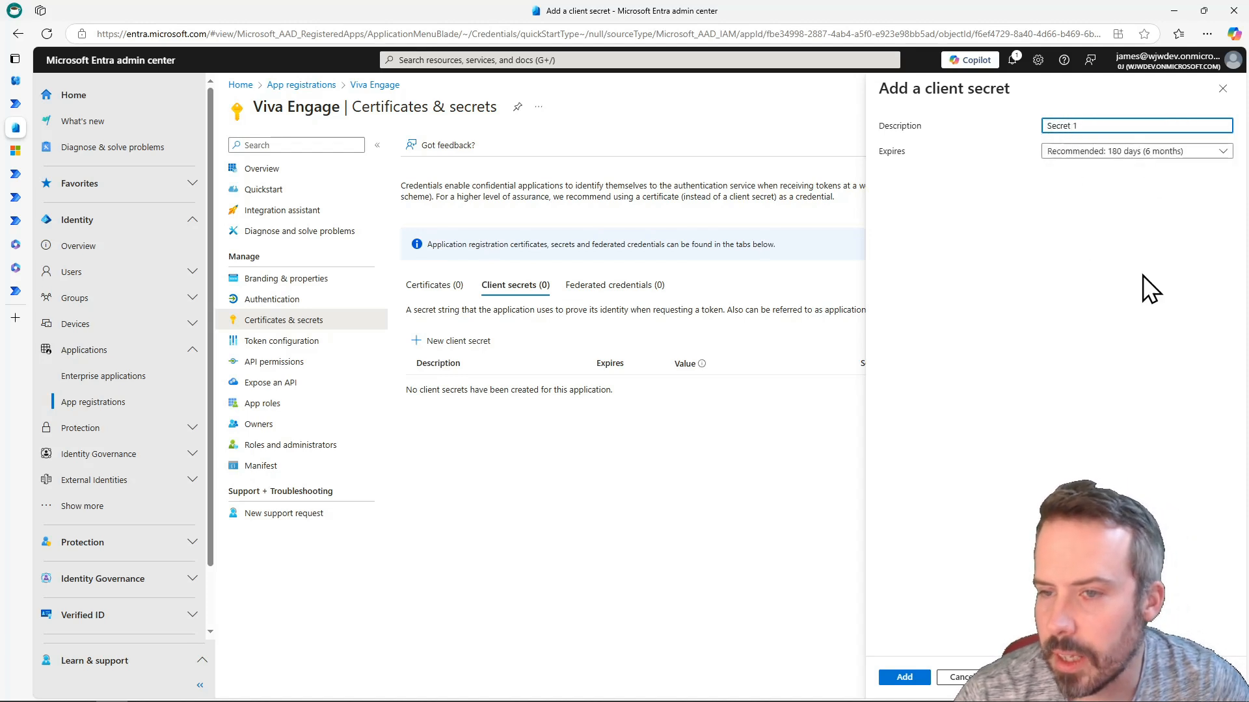
{"action": "left_click", "coordinate": [1020, 478]}
{"action": "left_click", "coordinate": [905, 678]}
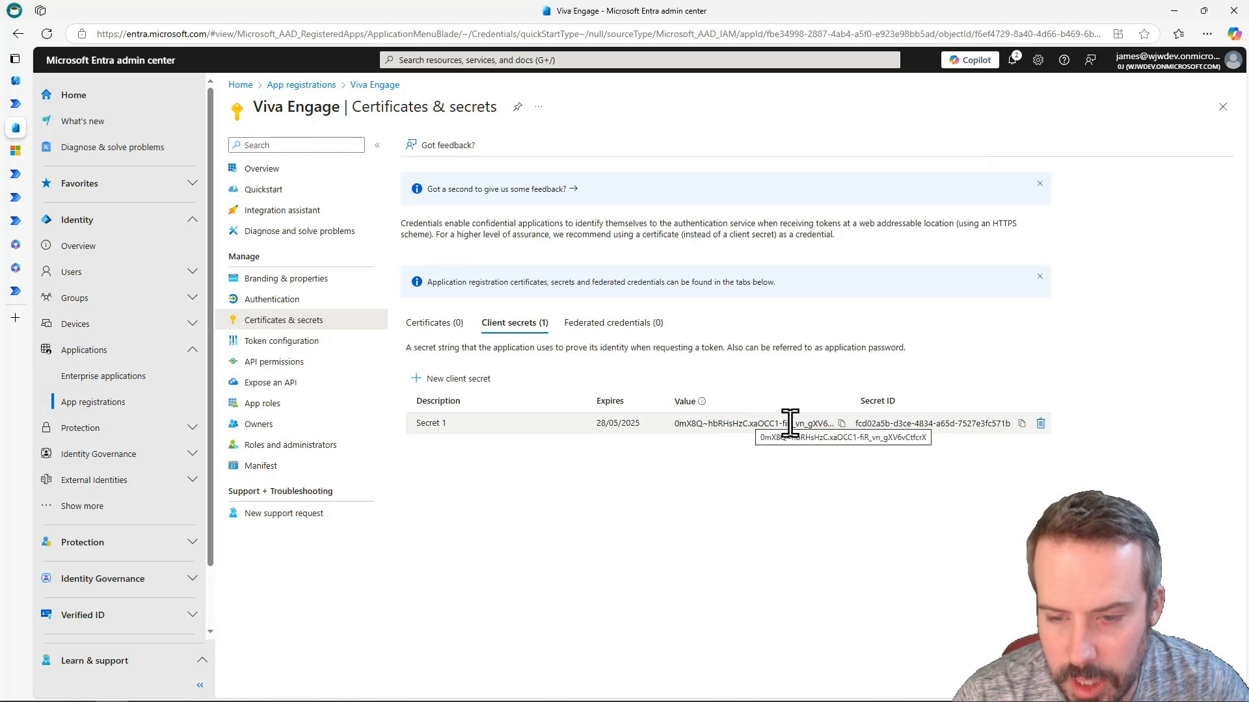
Copy the value of Secret 1 and enter it as the custom connector's Client secret in Power Automate
{"action": "left_click", "coordinate": [842, 424]}
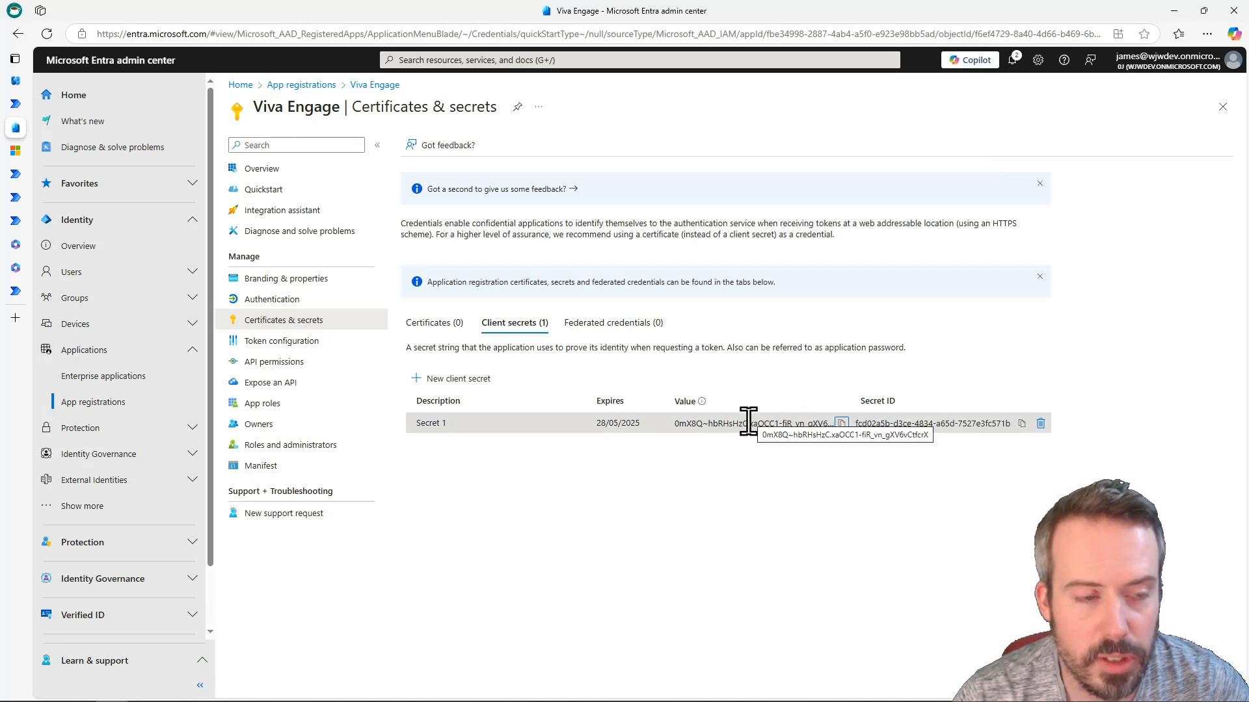
{"action": "mouse_move", "coordinate": [15, 104]}
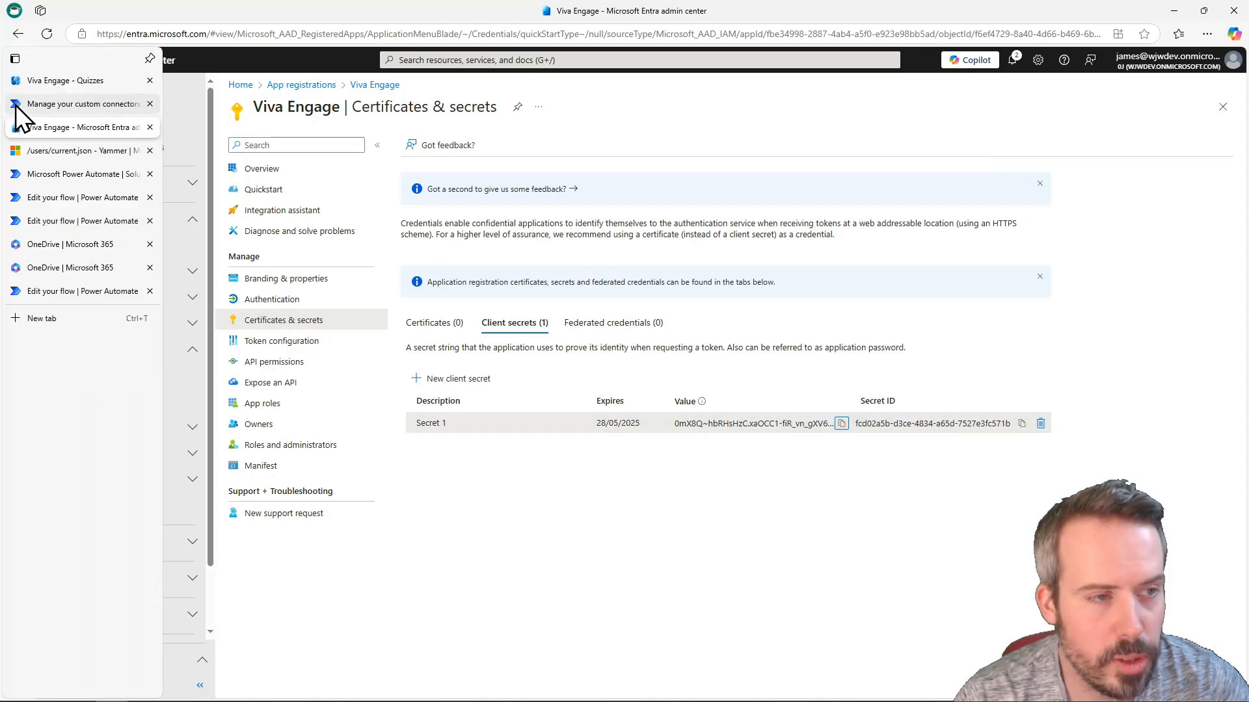
{"action": "left_click", "coordinate": [36, 104]}
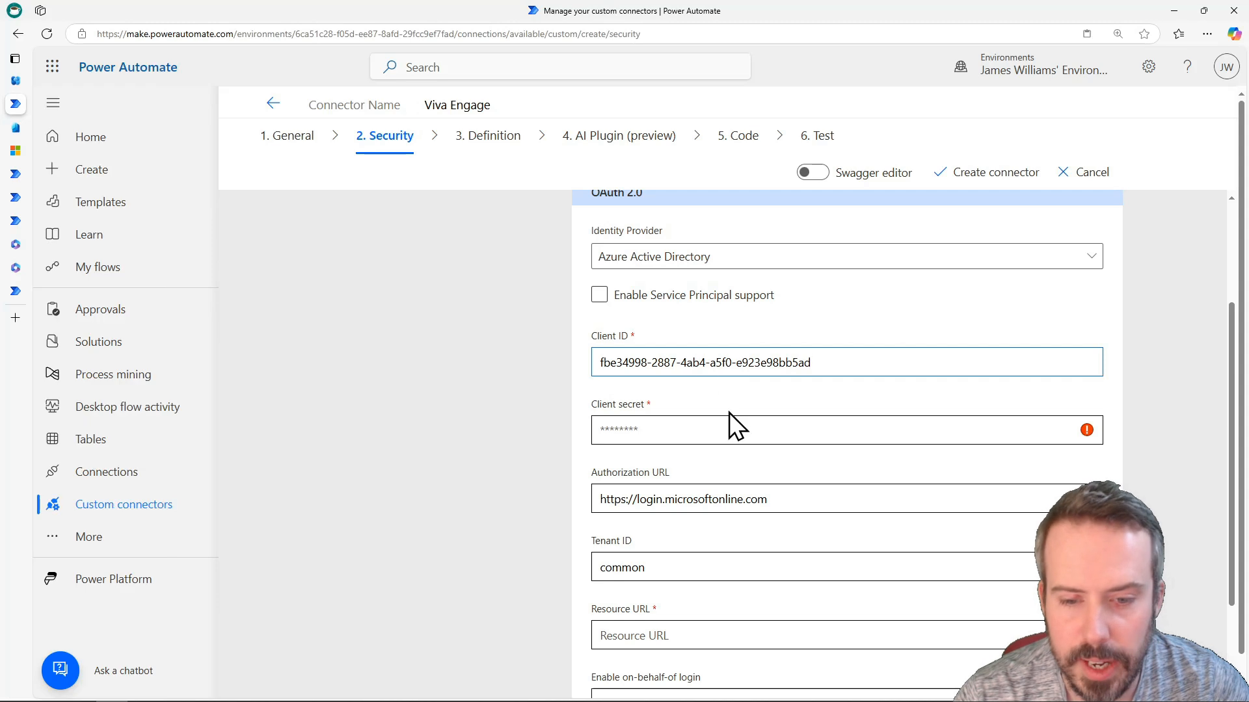
{"action": "left_click", "coordinate": [679, 427]}
{"action": "key", "text": "ctrl+v"}
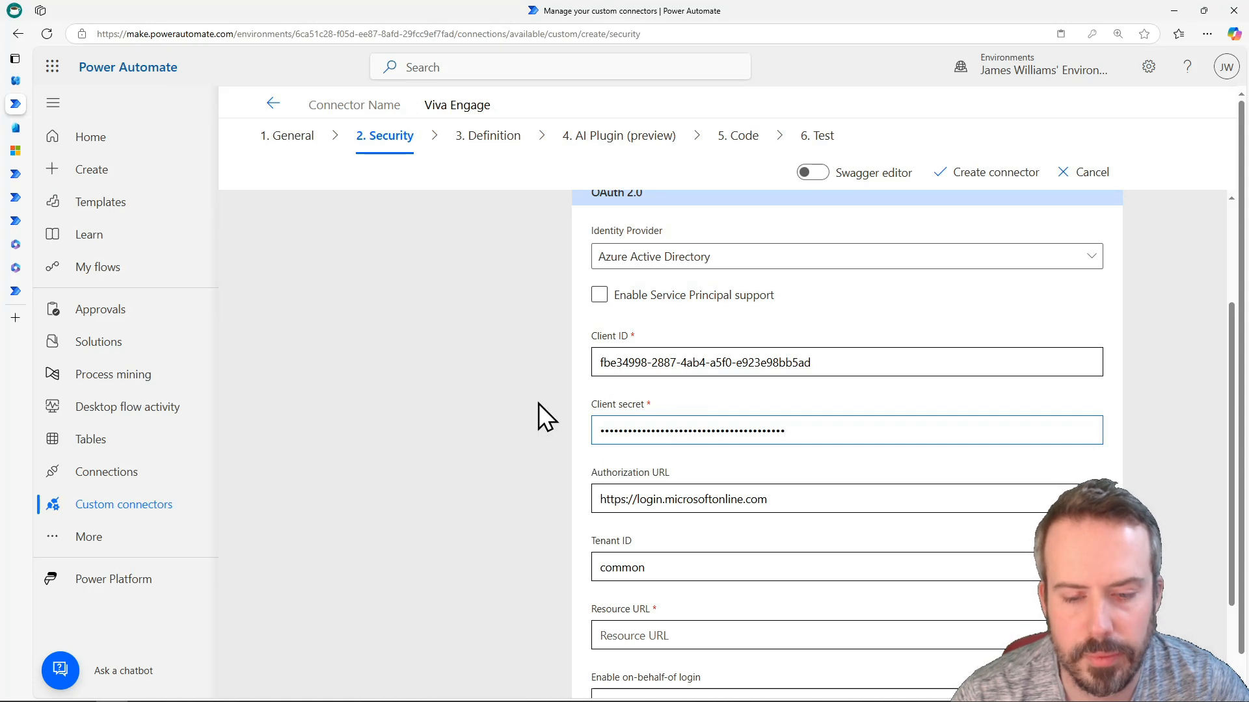
{"action": "scroll", "coordinate": [525, 458], "scroll_direction": "down", "scroll_amount": 3}
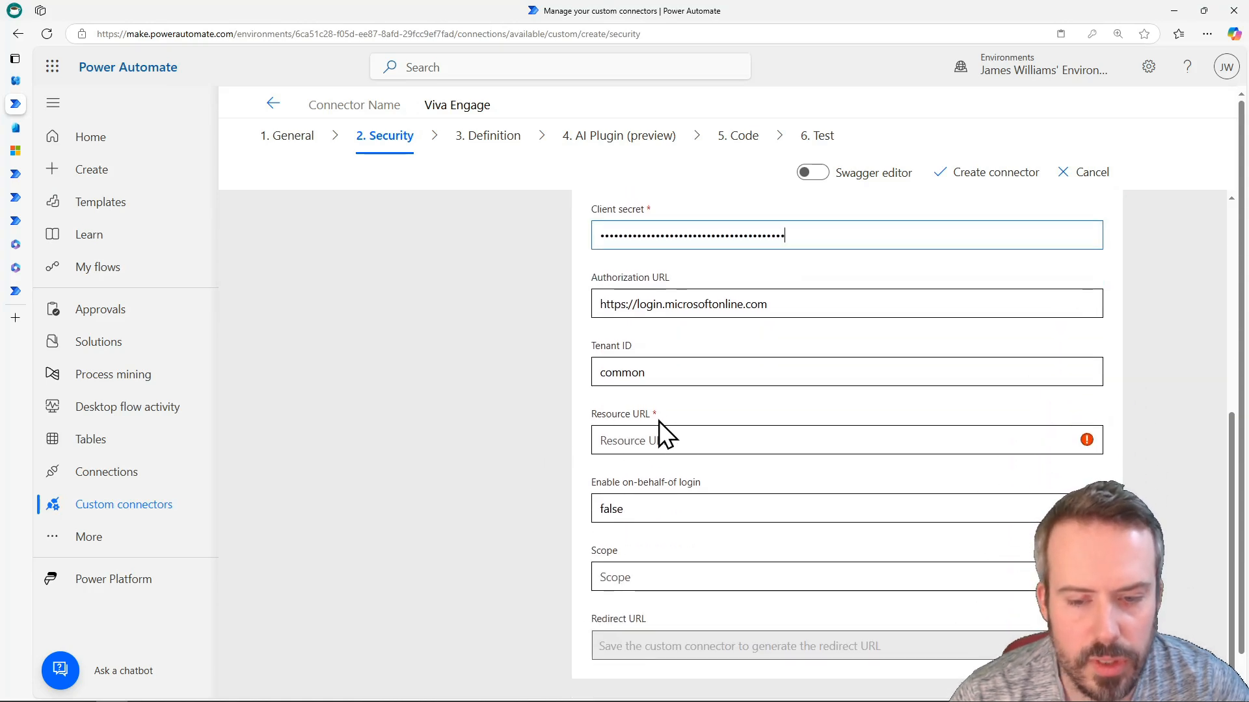
{"action": "left_click", "coordinate": [22, 150]}
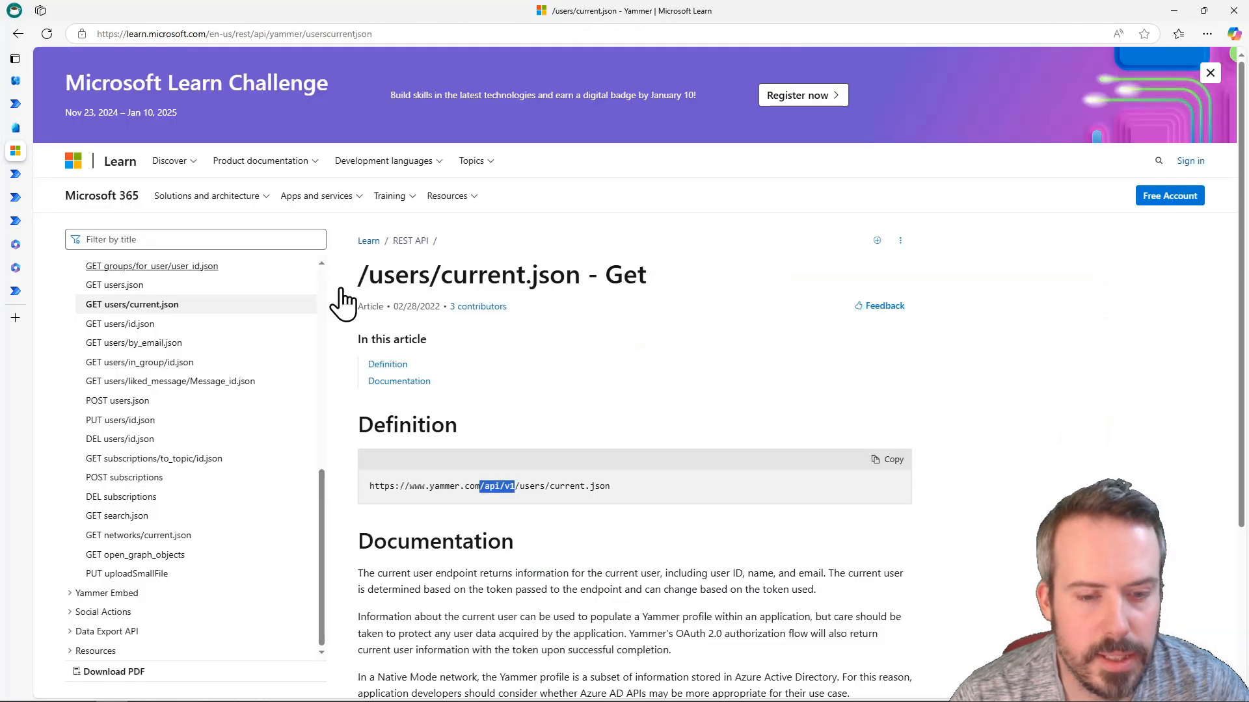
{"action": "left_click_drag", "start_coordinate": [487, 486], "coordinate": [369, 497]}
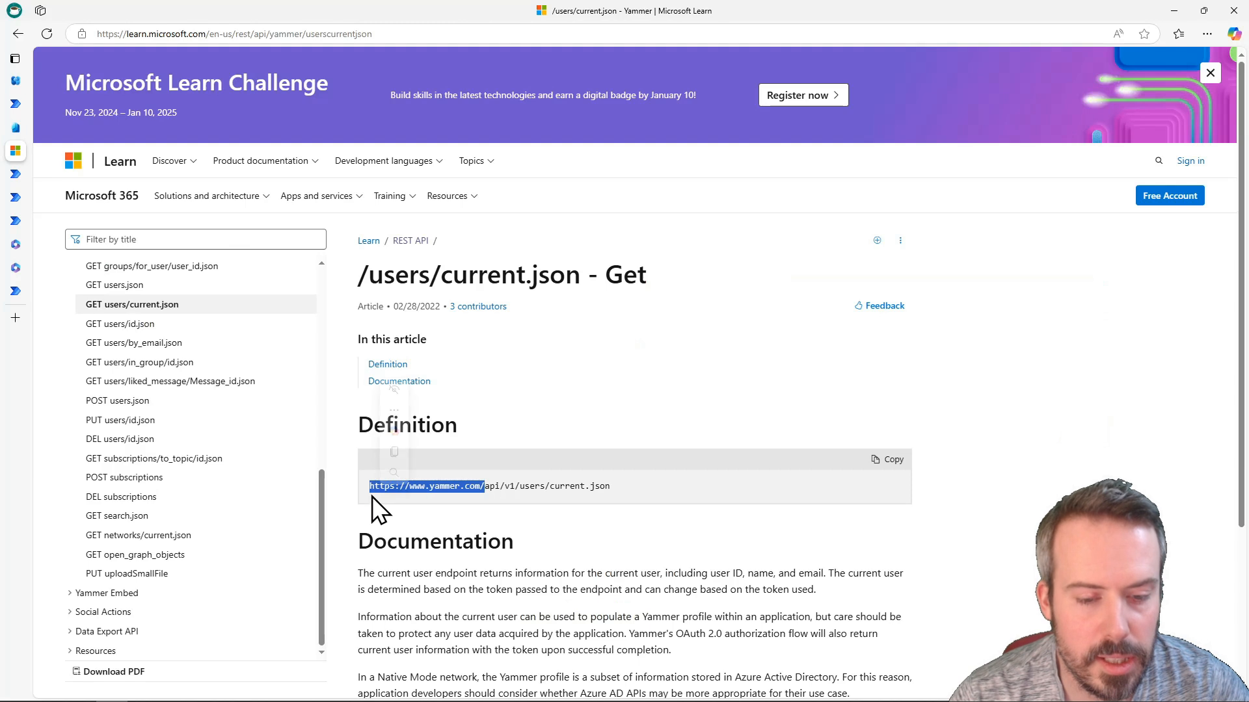
{"action": "right_click", "coordinate": [431, 489]}
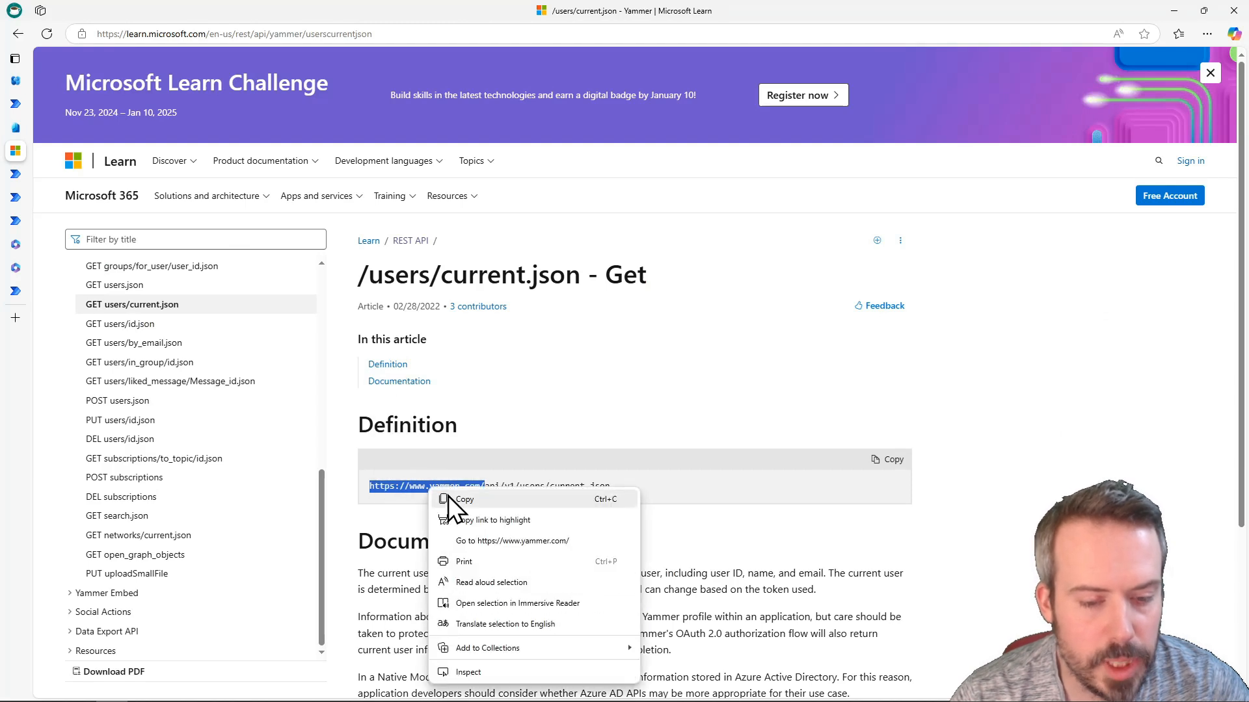
{"action": "left_click", "coordinate": [463, 481]}
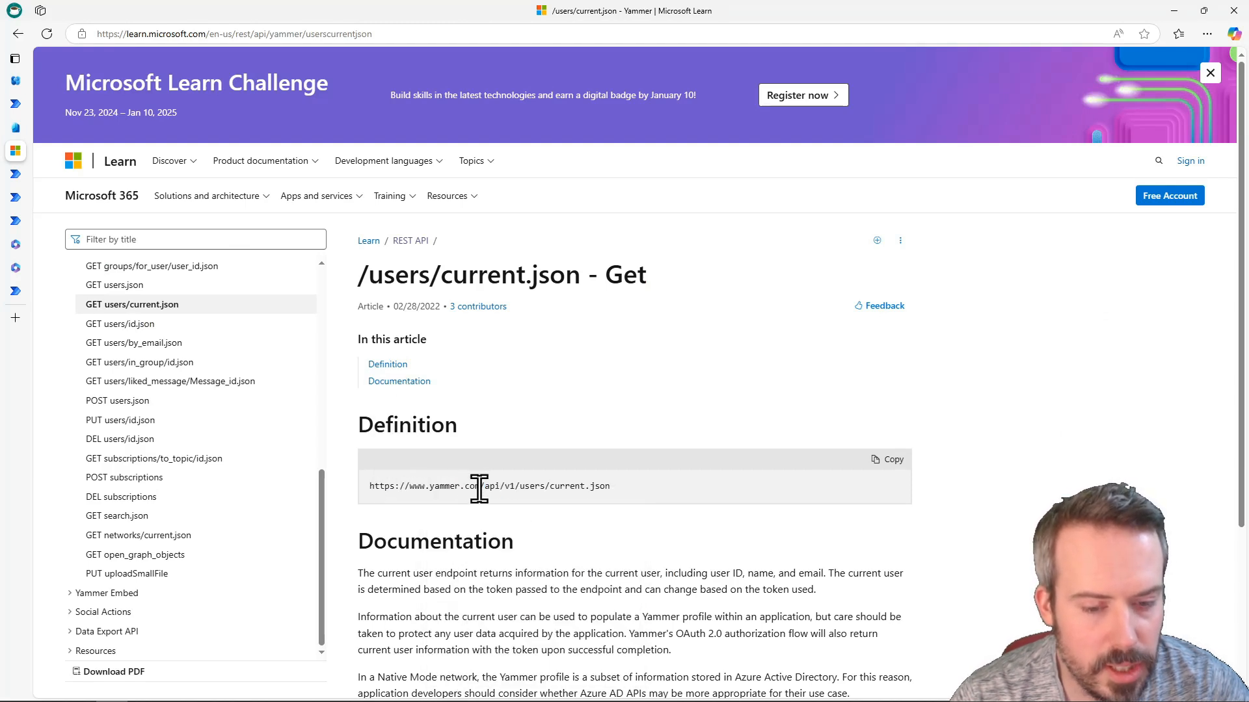
{"action": "left_click_drag", "start_coordinate": [380, 492], "coordinate": [372, 493]}
{"action": "right_click", "coordinate": [381, 491]}
{"action": "left_click", "coordinate": [410, 502]}
{"action": "mouse_move", "coordinate": [17, 108]}
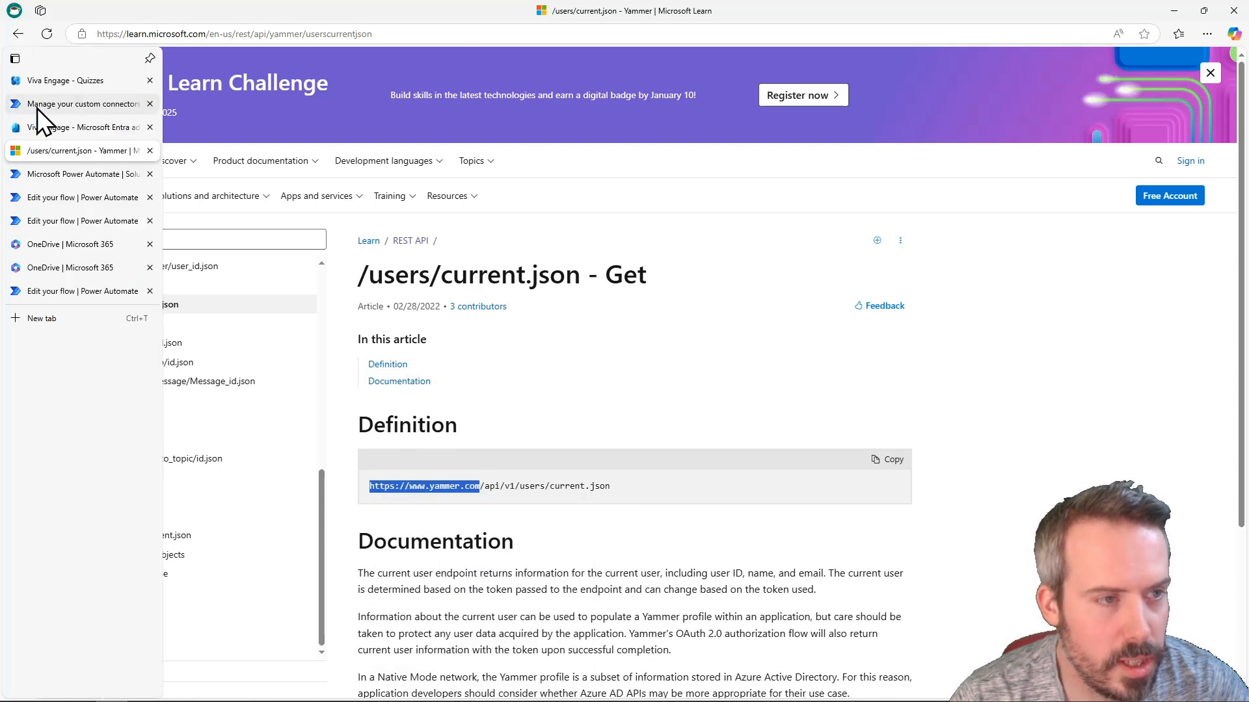
{"action": "mouse_move", "coordinate": [49, 128]}
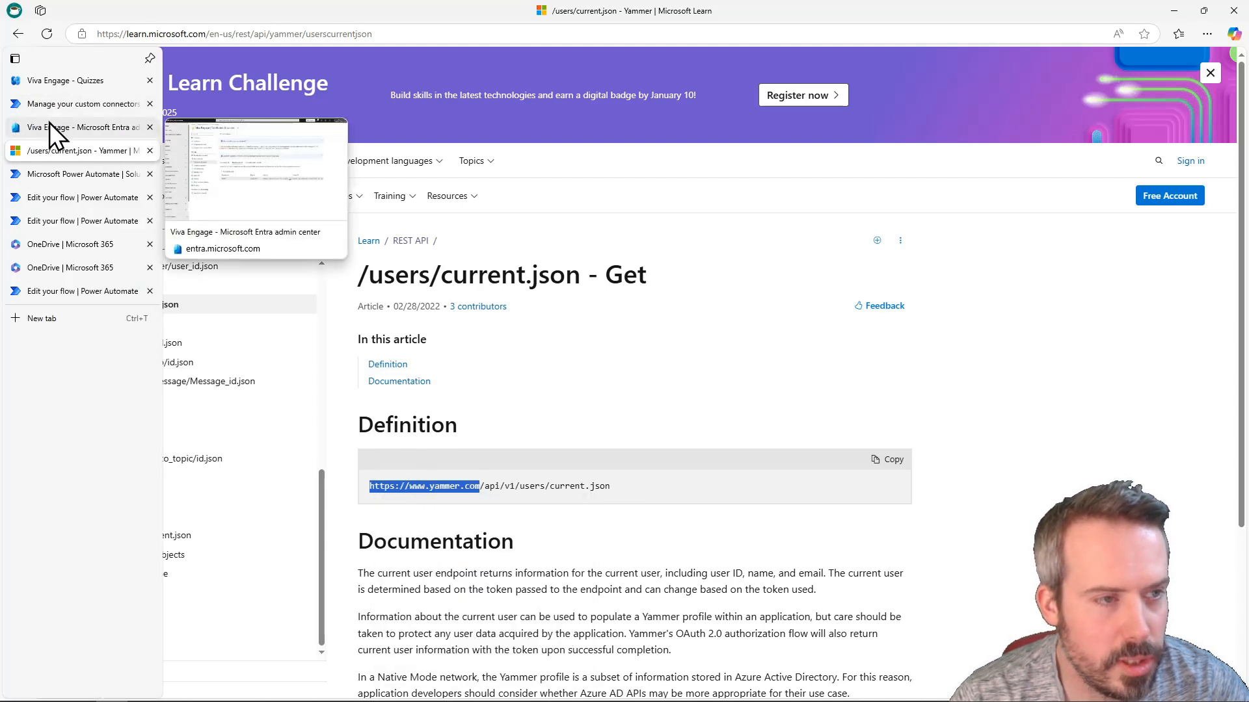
{"action": "left_click", "coordinate": [49, 106]}
{"action": "left_click", "coordinate": [625, 442]}
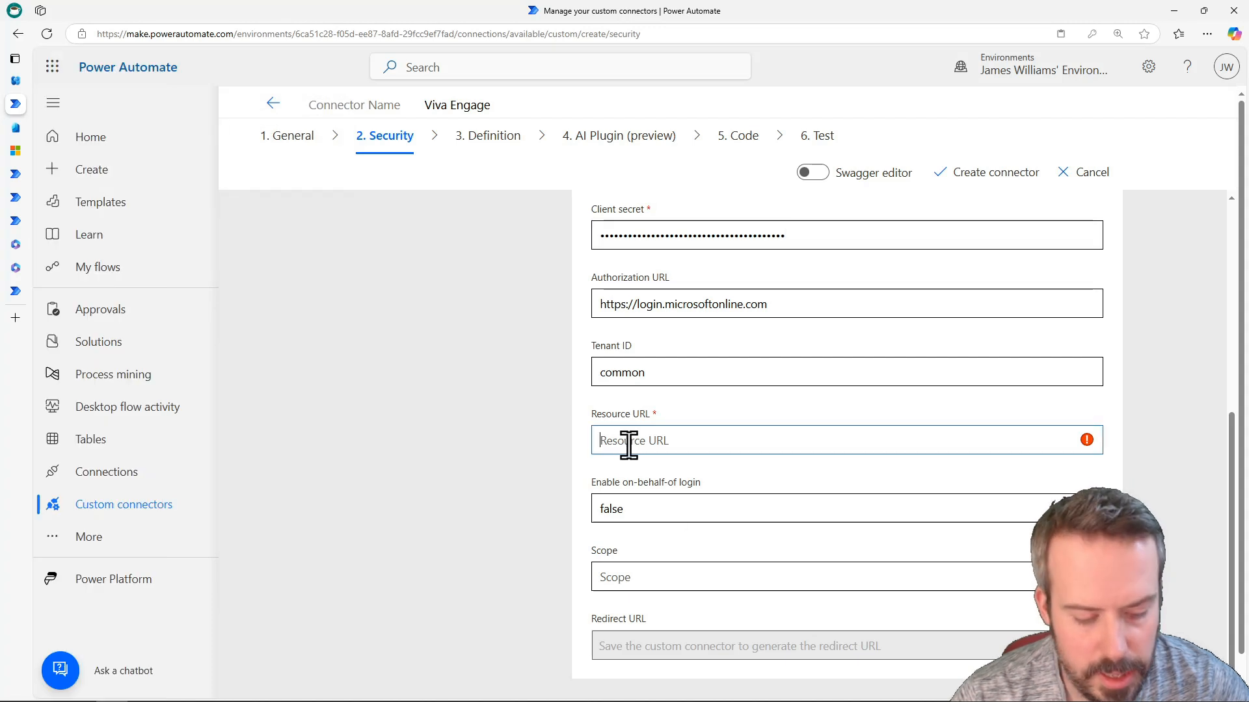
{"action": "key", "text": "ctrl+v"}
{"action": "scroll", "coordinate": [761, 461], "scroll_direction": "down", "scroll_amount": 1}
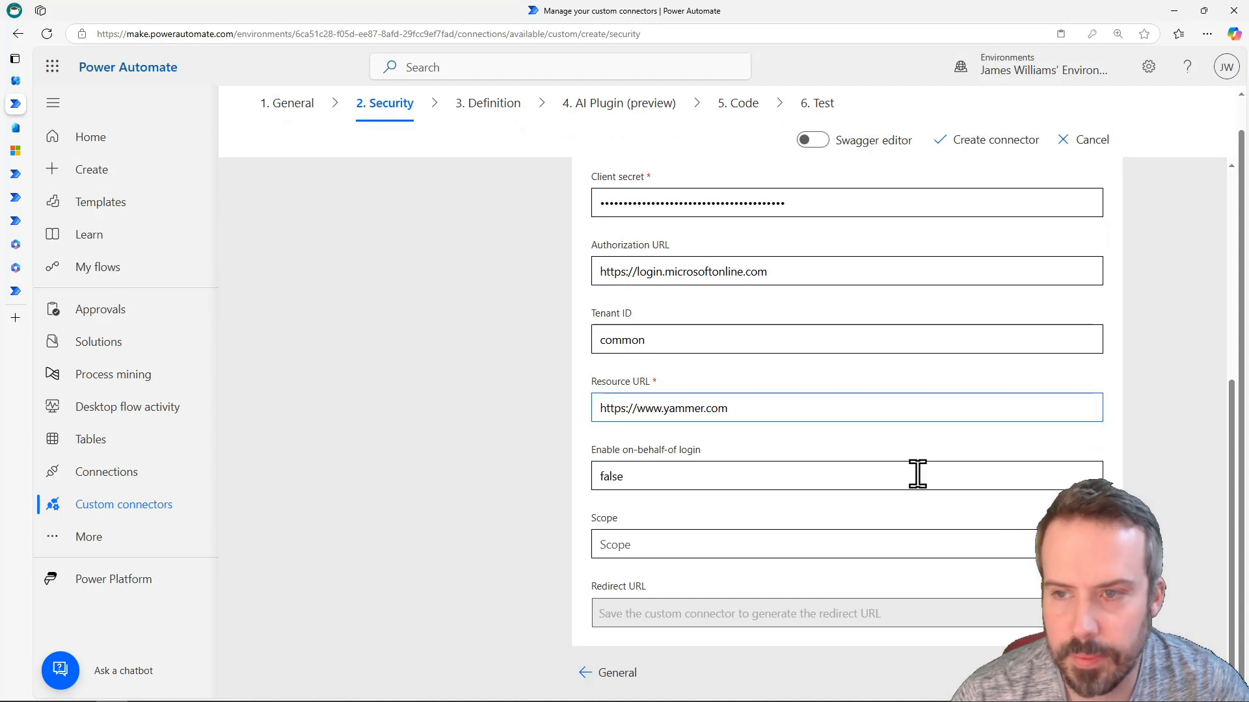
{"action": "left_click", "coordinate": [980, 151]}
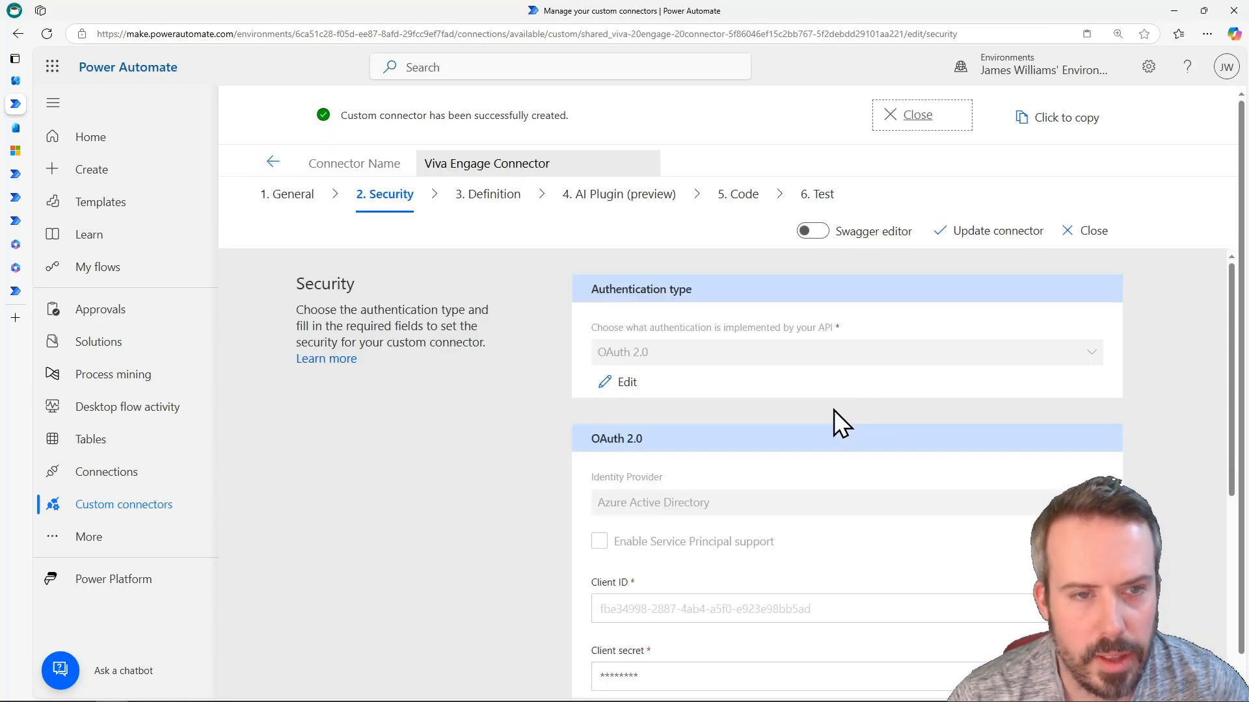
In the Microsoft Entra admin center, add a Web platform to the Viva Engage app using the connector's generated redirect URL as redirect URI
{"action": "scroll", "coordinate": [816, 391], "scroll_direction": "down", "scroll_amount": 6}
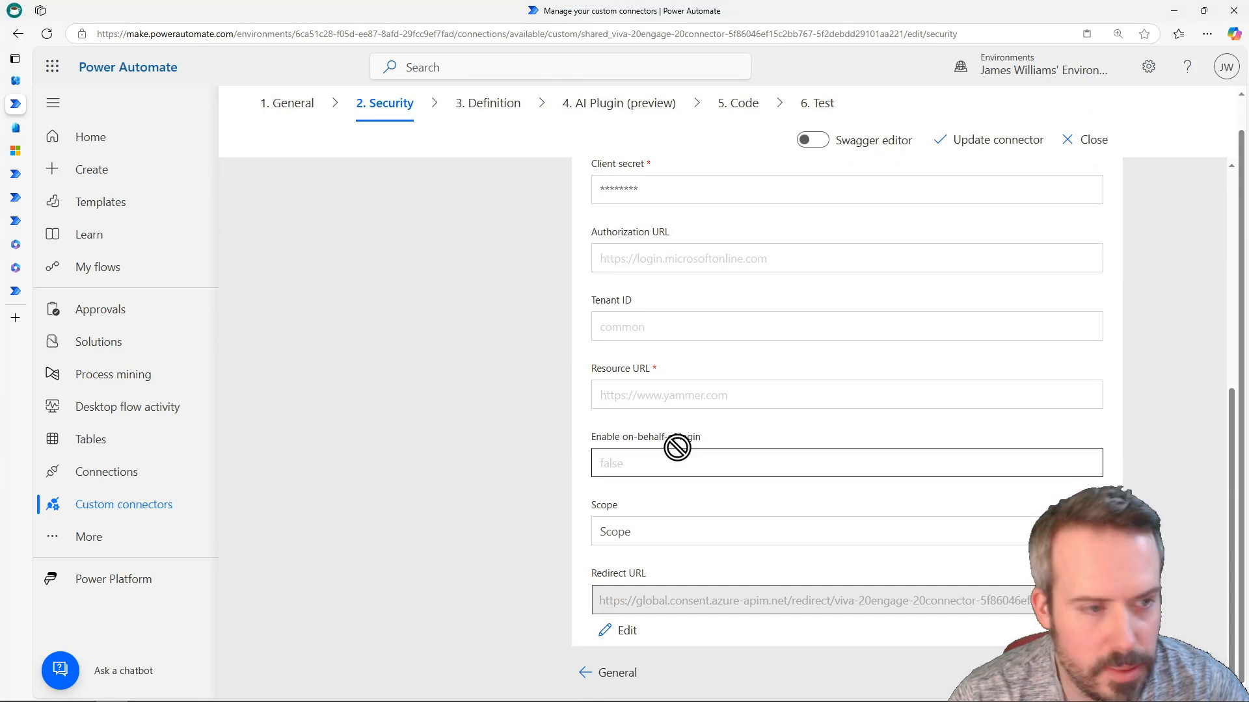
{"action": "left_click", "coordinate": [20, 128]}
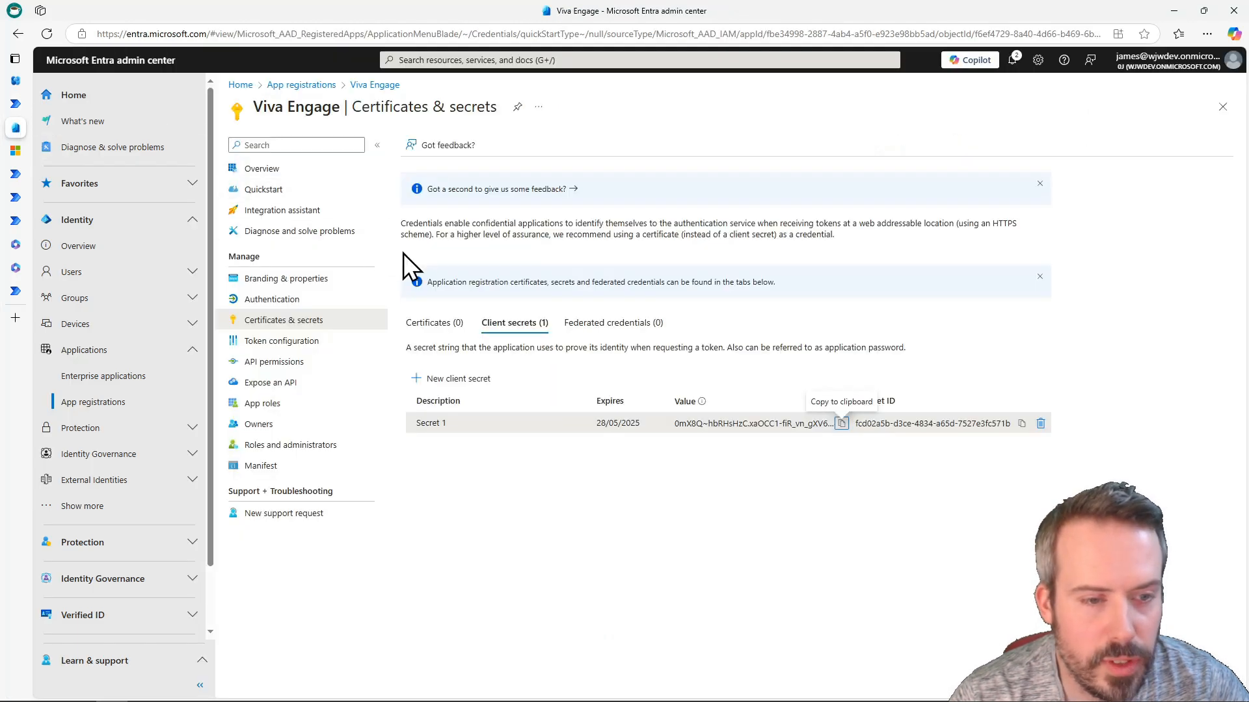
{"action": "left_click", "coordinate": [320, 299]}
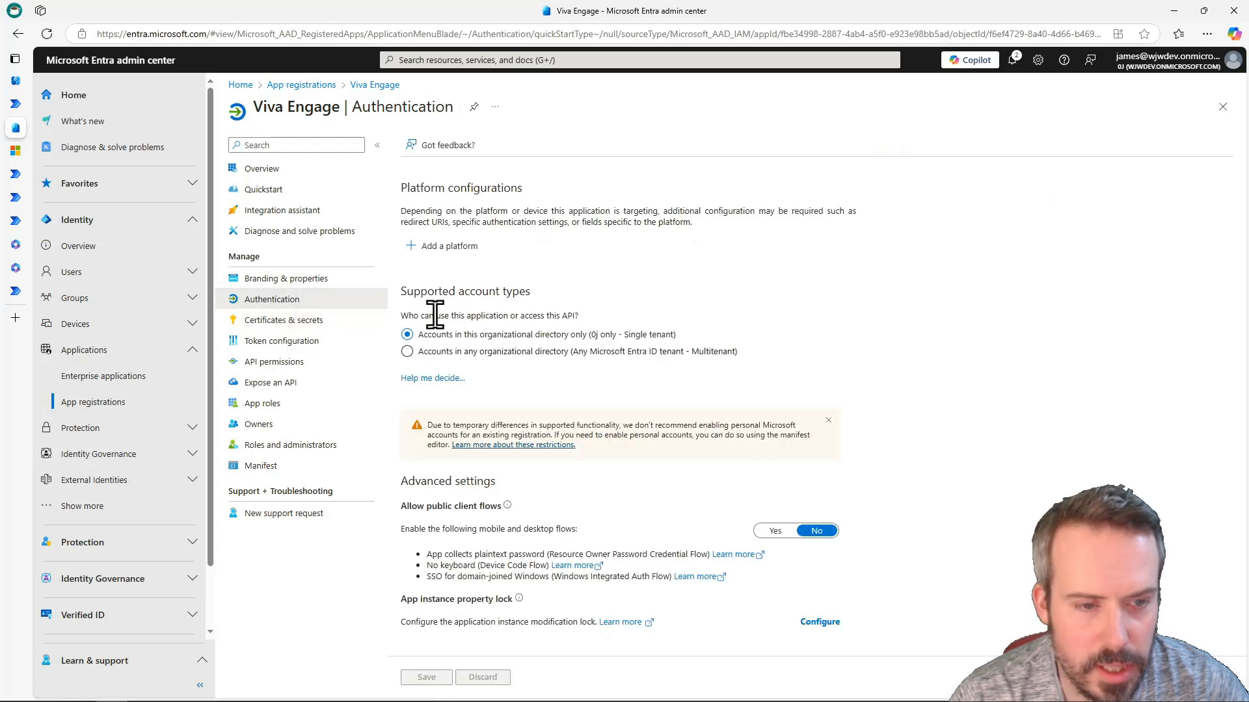
{"action": "left_click", "coordinate": [450, 247]}
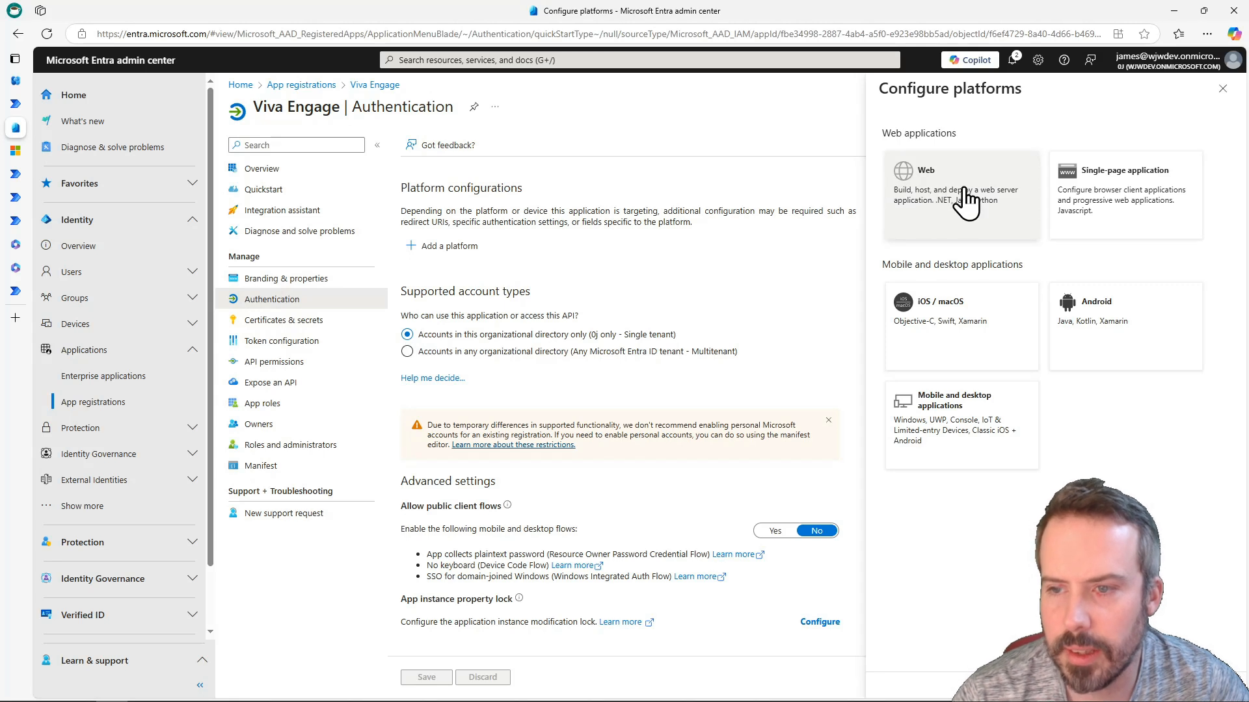
{"action": "left_click", "coordinate": [966, 200]}
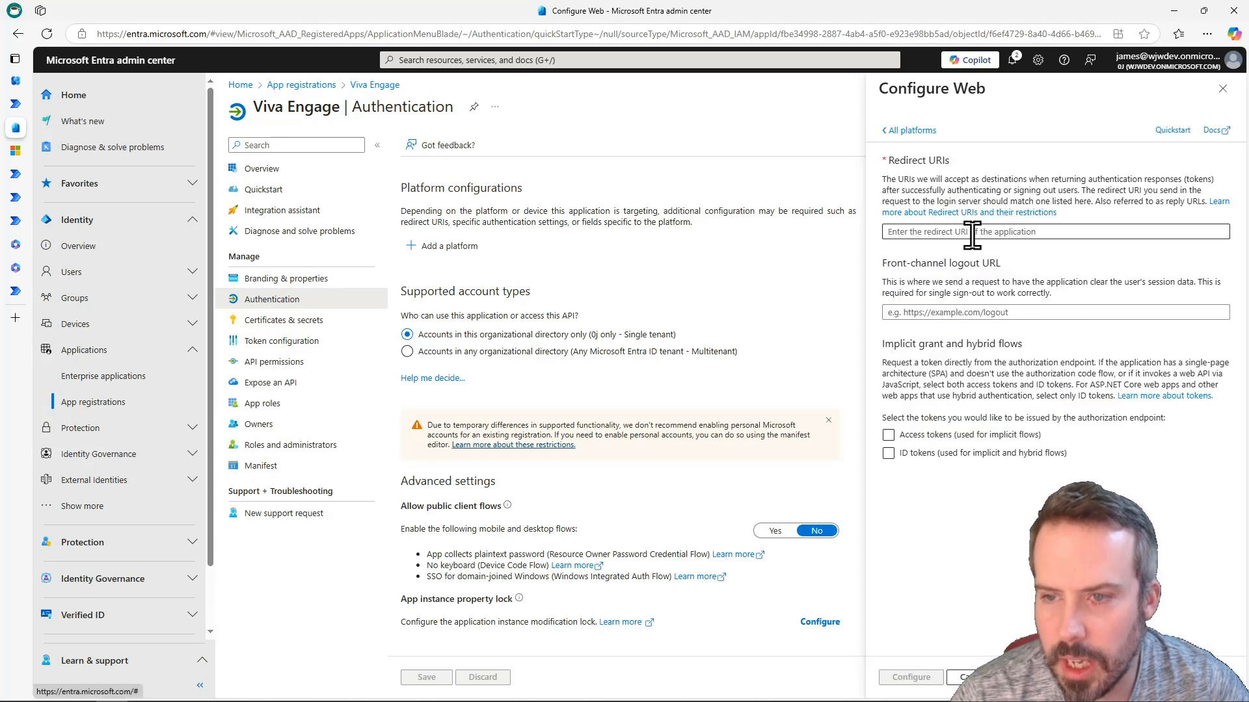
{"action": "left_click", "coordinate": [972, 233]}
{"action": "key", "text": "ctrl+v"}
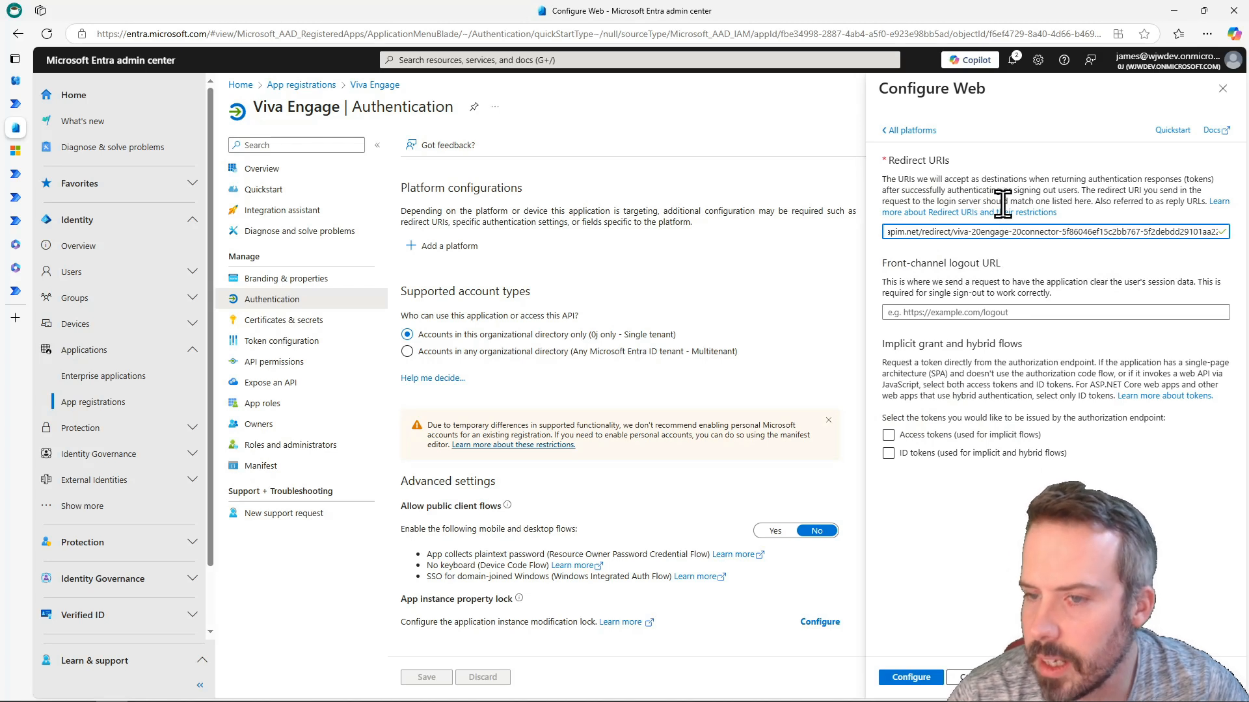
{"action": "left_click", "coordinate": [912, 677]}
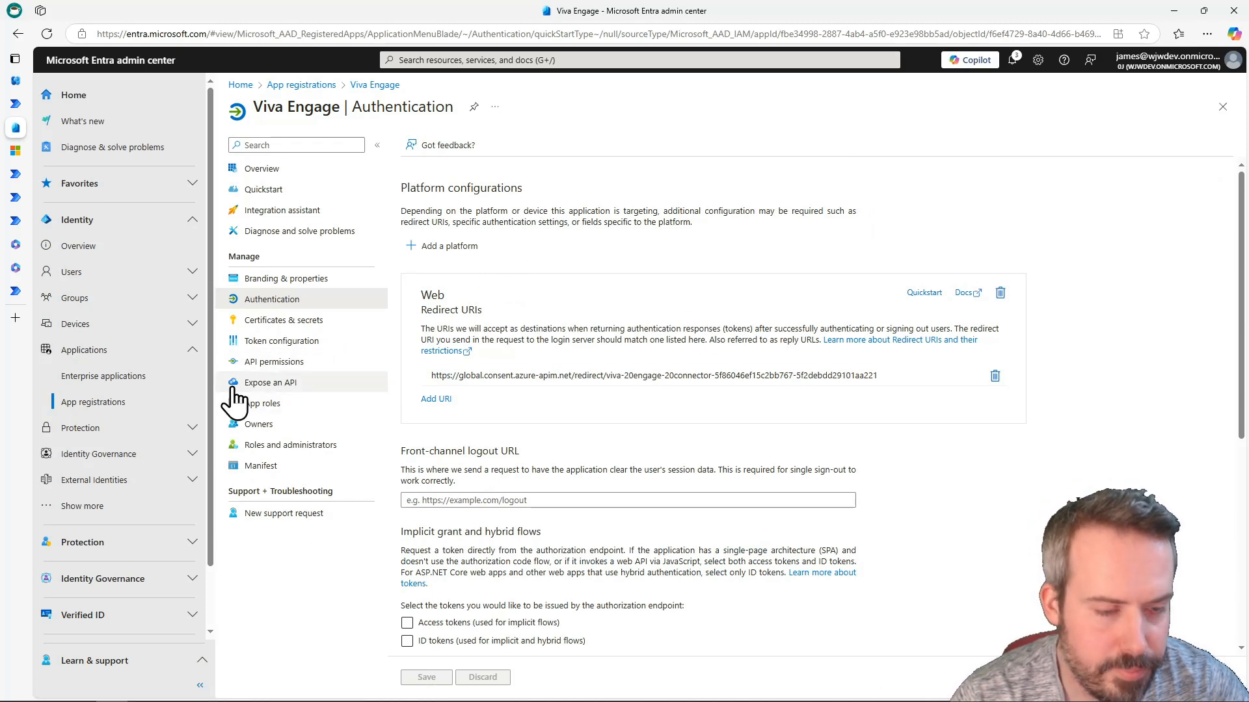
Add the delegated Yammer permission access_as_user to the Viva Engage app and grant admin consent for the organization
{"action": "left_click", "coordinate": [283, 362]}
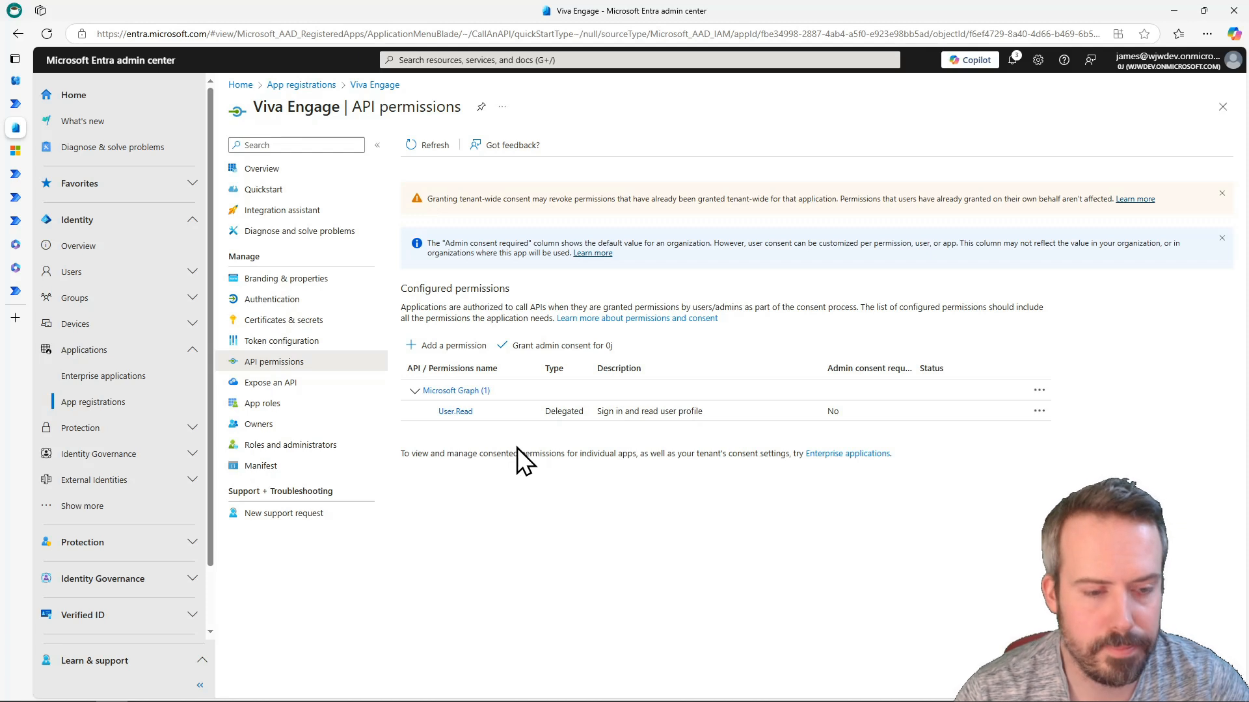
{"action": "left_click", "coordinate": [463, 359]}
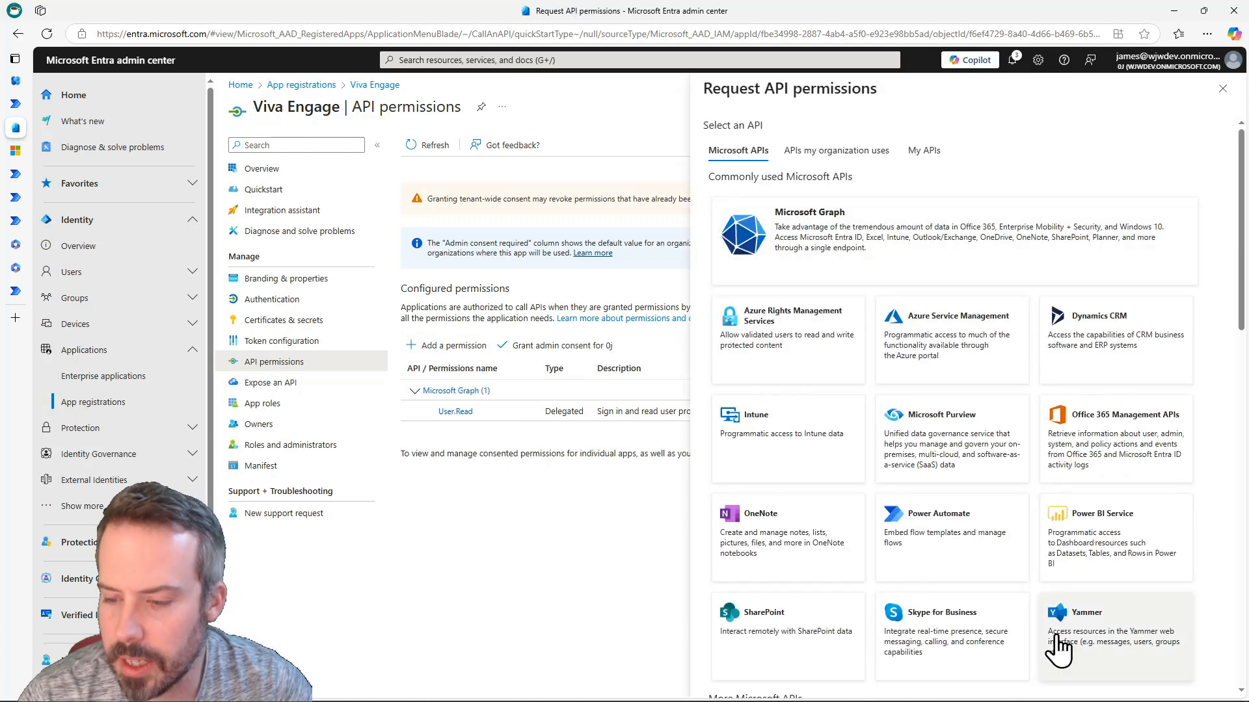
{"action": "left_click", "coordinate": [1128, 646]}
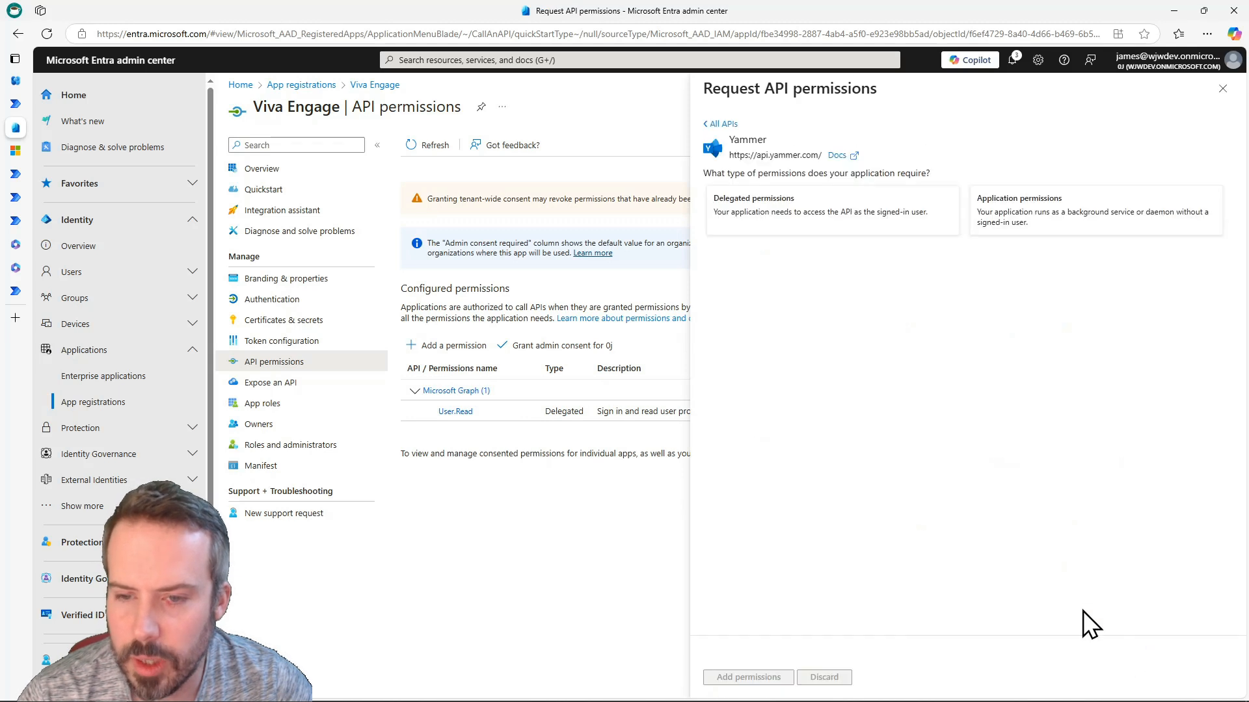
{"action": "left_click", "coordinate": [764, 214]}
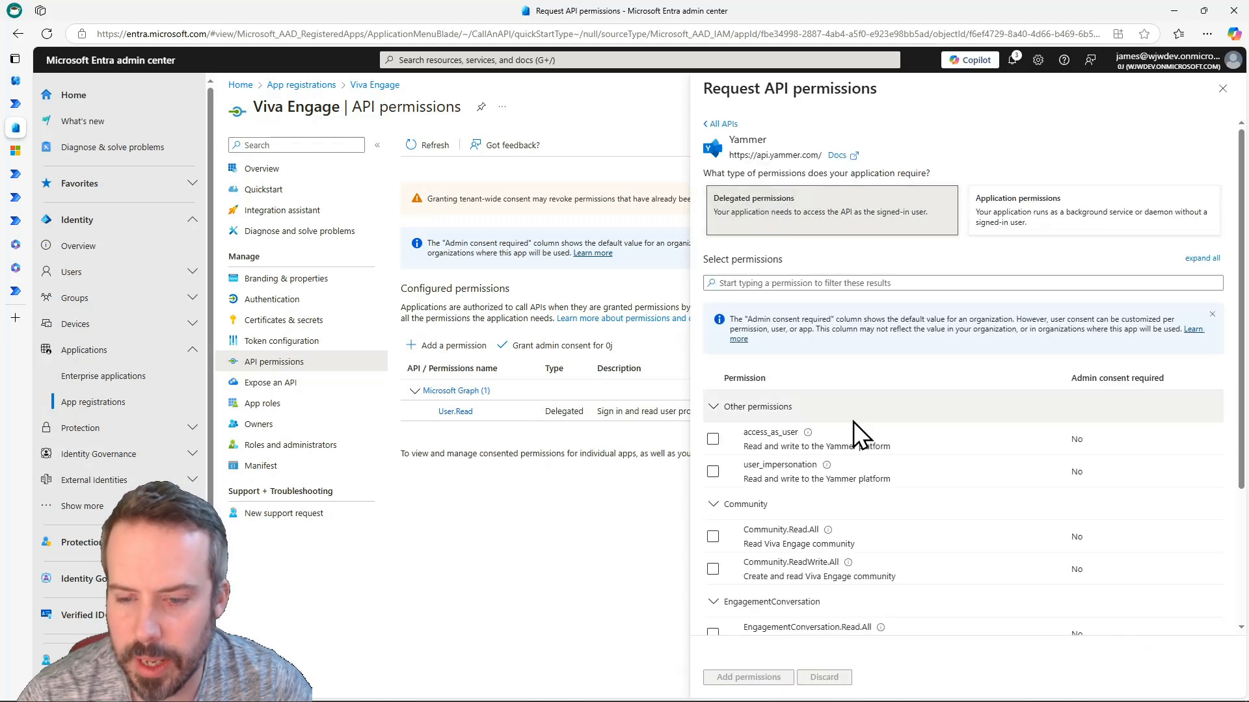
{"action": "left_click", "coordinate": [716, 437]}
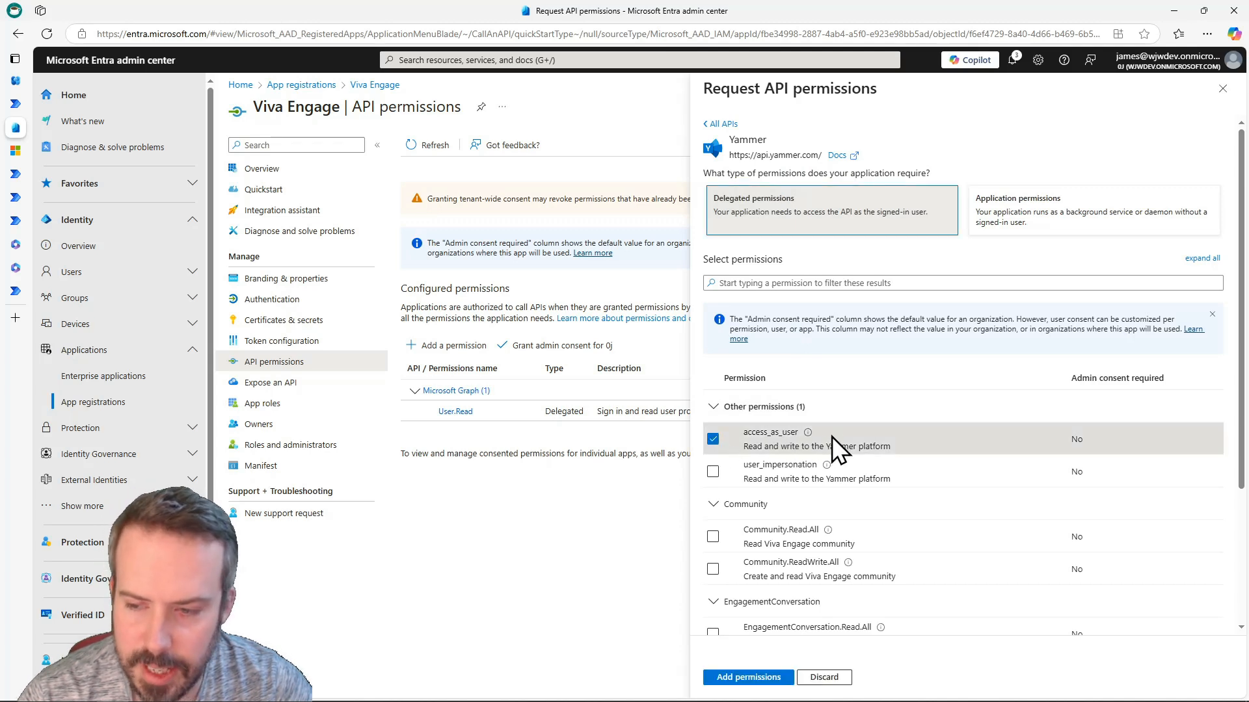
{"action": "left_click", "coordinate": [759, 676]}
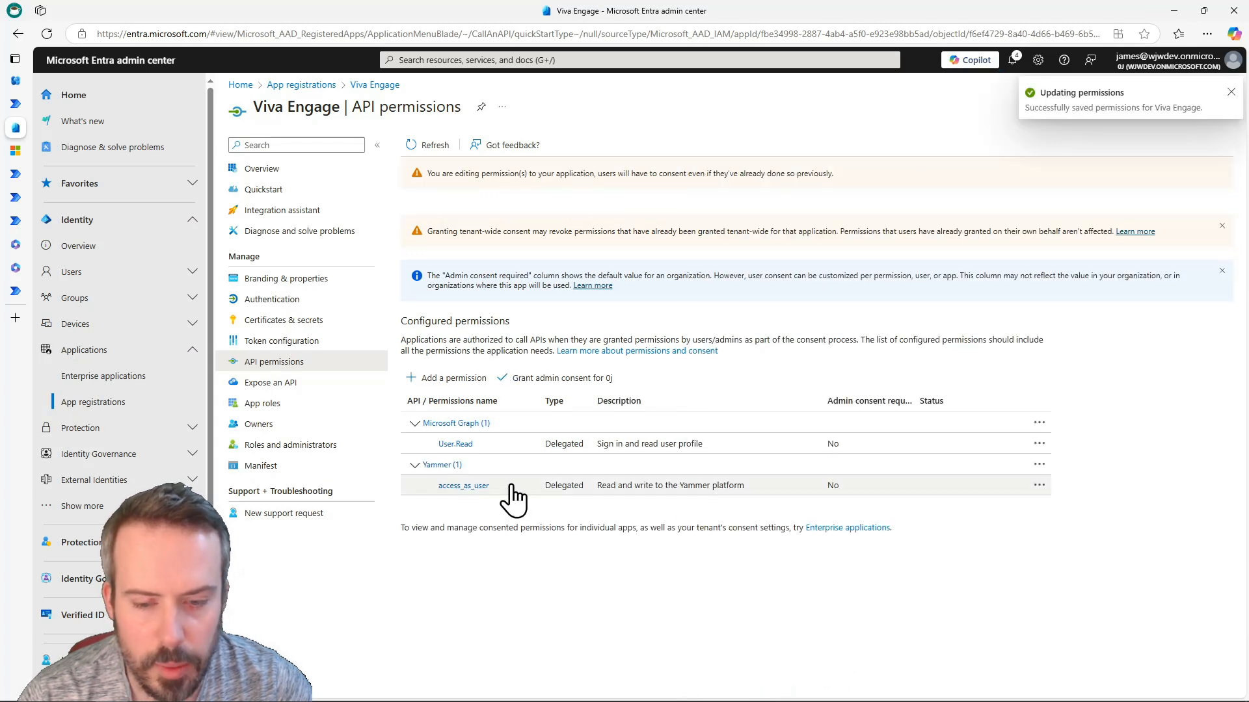
{"action": "left_click", "coordinate": [557, 383]}
{"action": "left_click", "coordinate": [419, 232]}
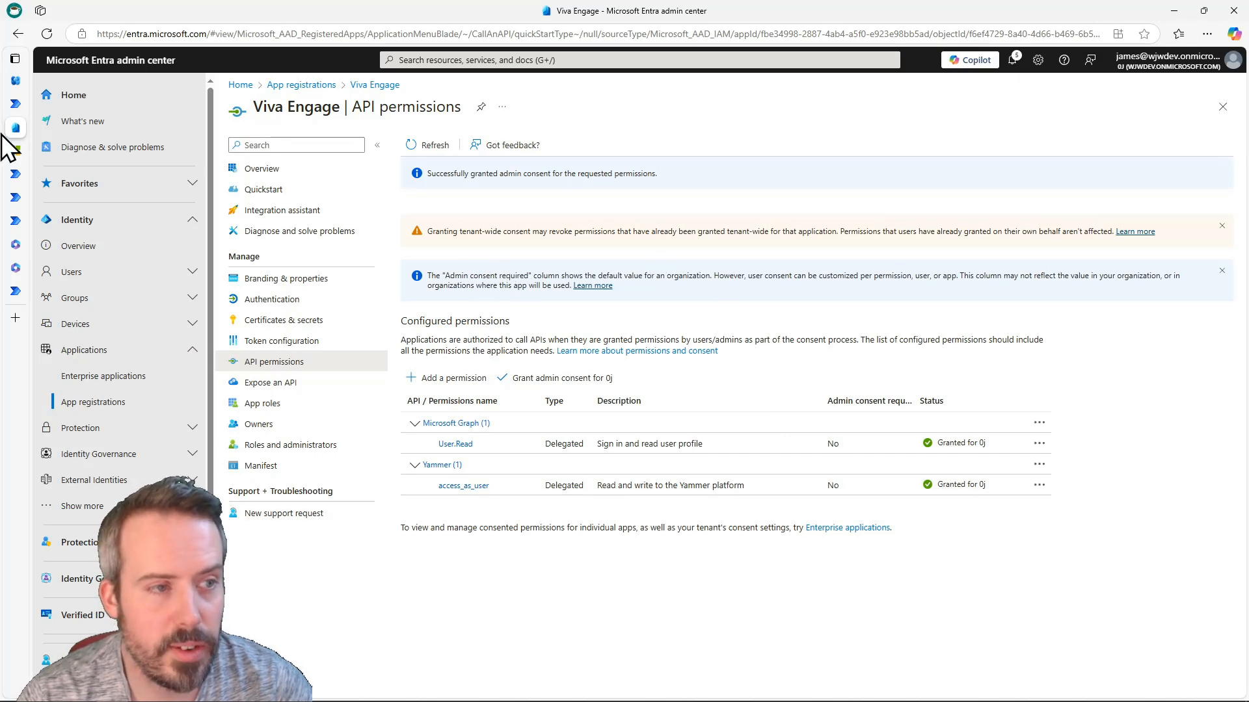
Back in Power Automate, add a new action to the connector's definition with the summary Get Current User
{"action": "left_click", "coordinate": [38, 106]}
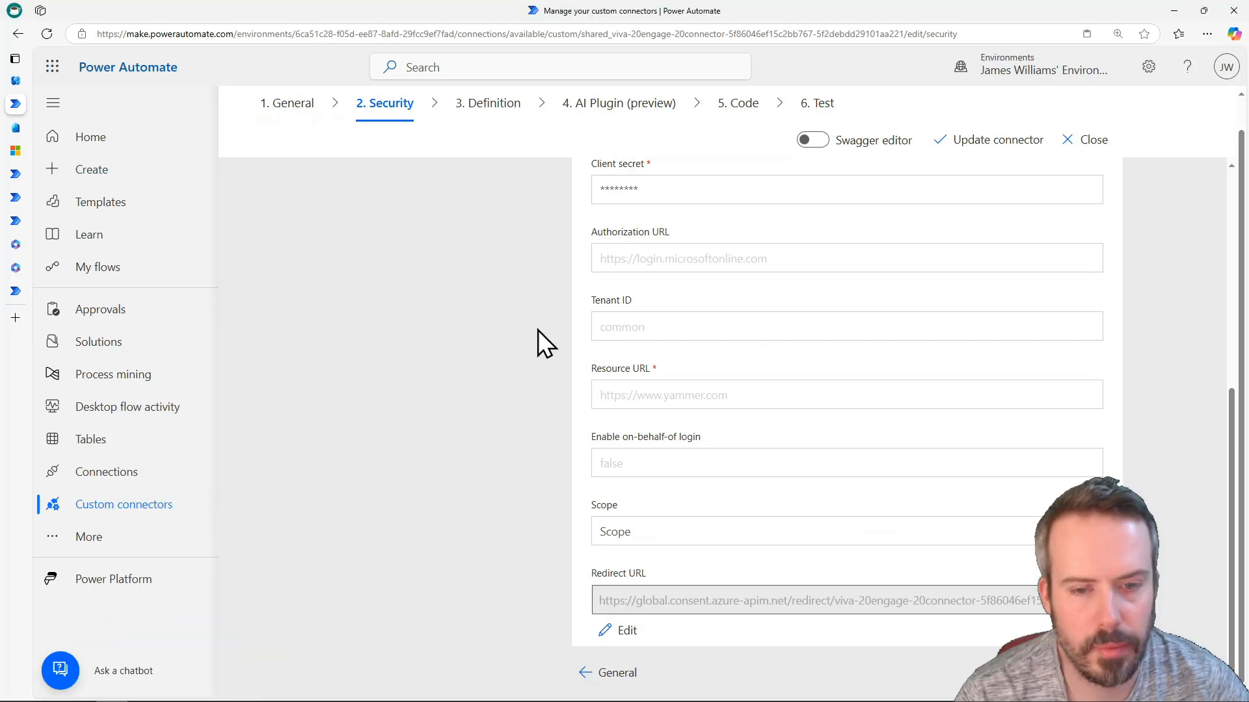
{"action": "left_click", "coordinate": [1073, 672]}
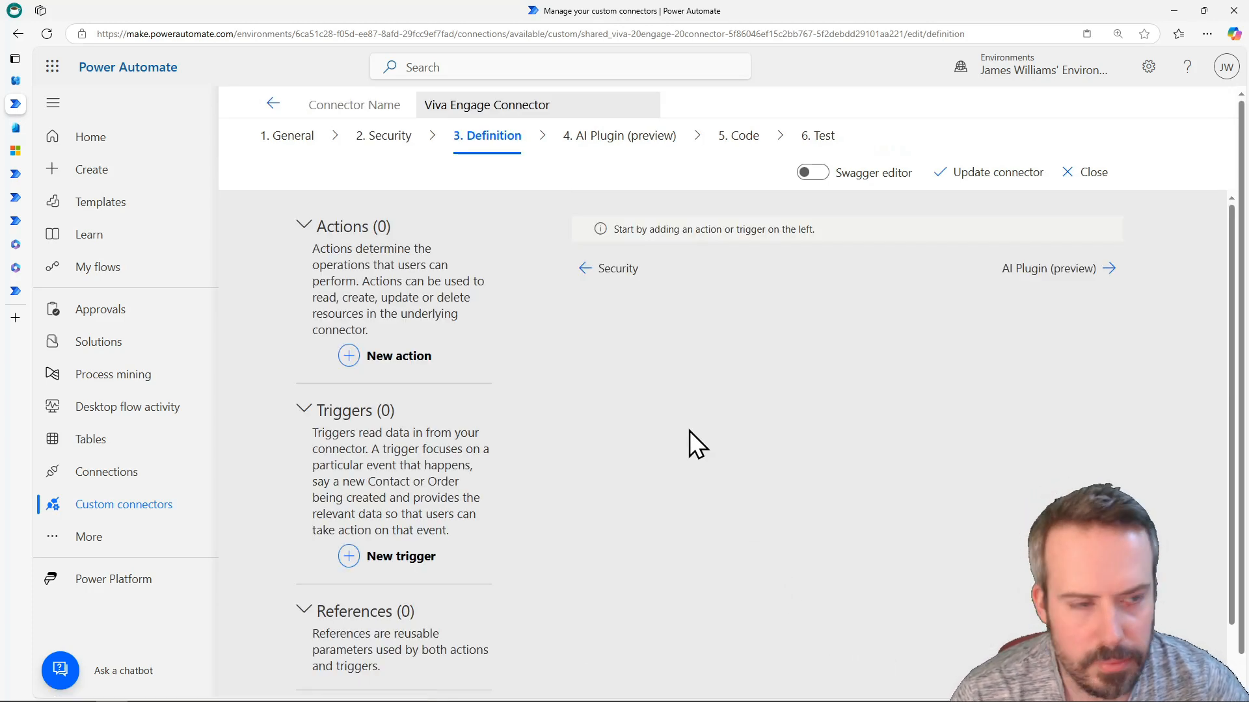
{"action": "left_click", "coordinate": [395, 361]}
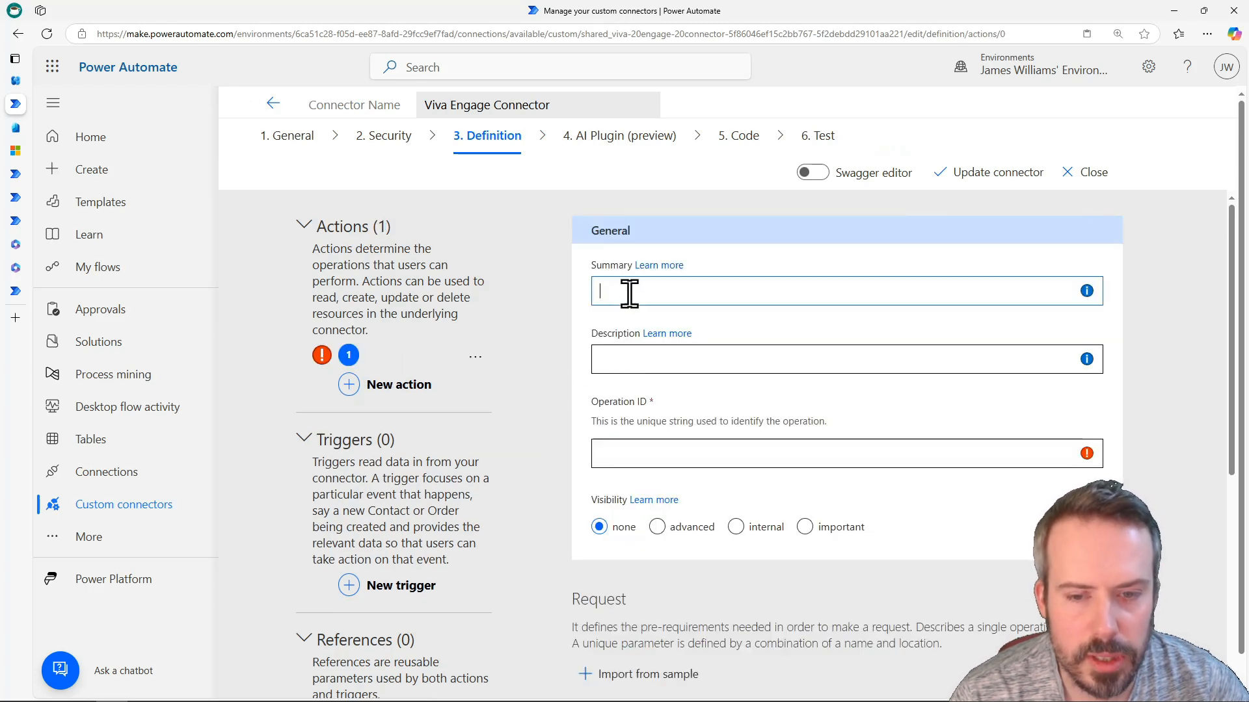
{"action": "left_click", "coordinate": [16, 150]}
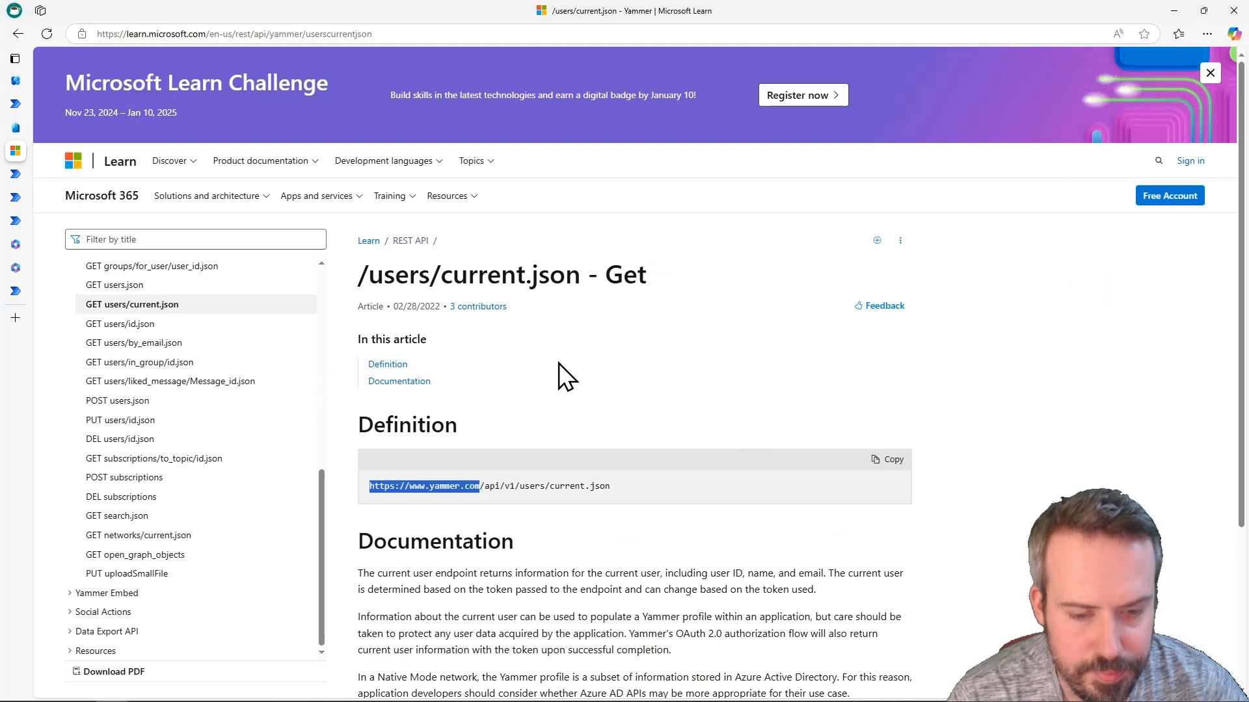
{"action": "left_click", "coordinate": [19, 109]}
{"action": "left_click", "coordinate": [712, 294]}
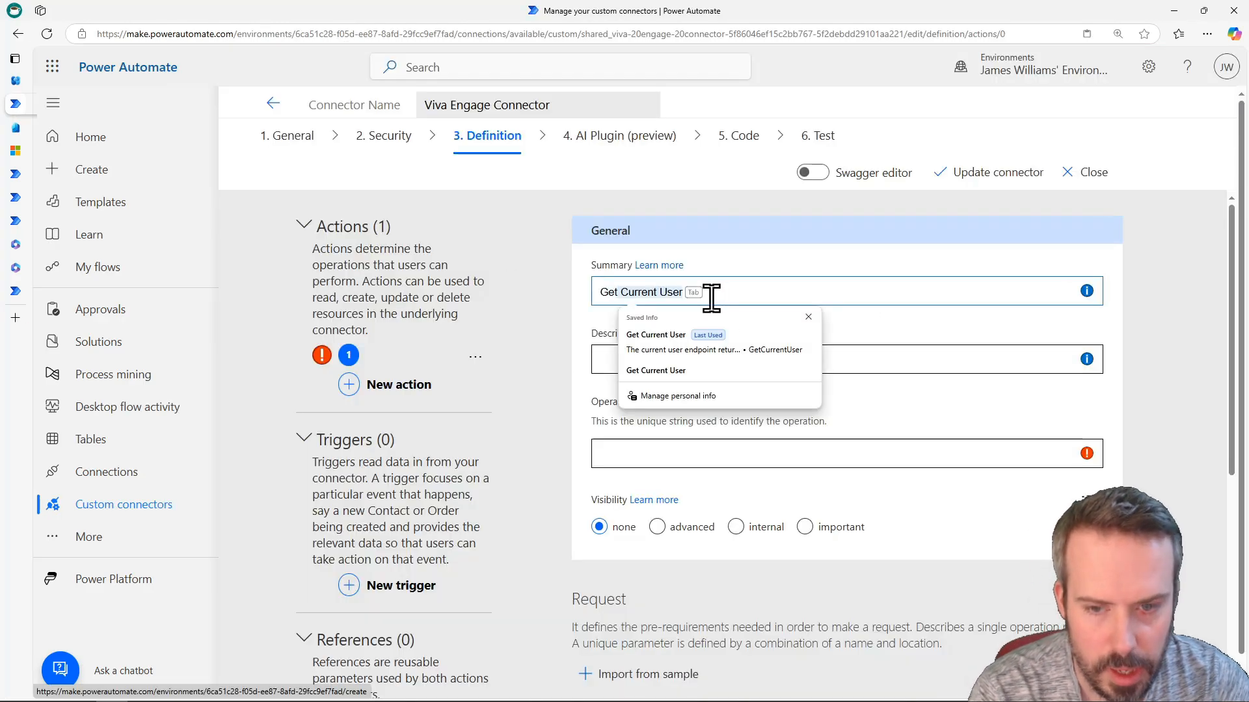
{"action": "key", "text": "Tab"}
On the Yammer users/current.json documentation page, copy the phrase "returns information for the current user, including user ID, name, and email."
{"action": "left_click", "coordinate": [691, 360]}
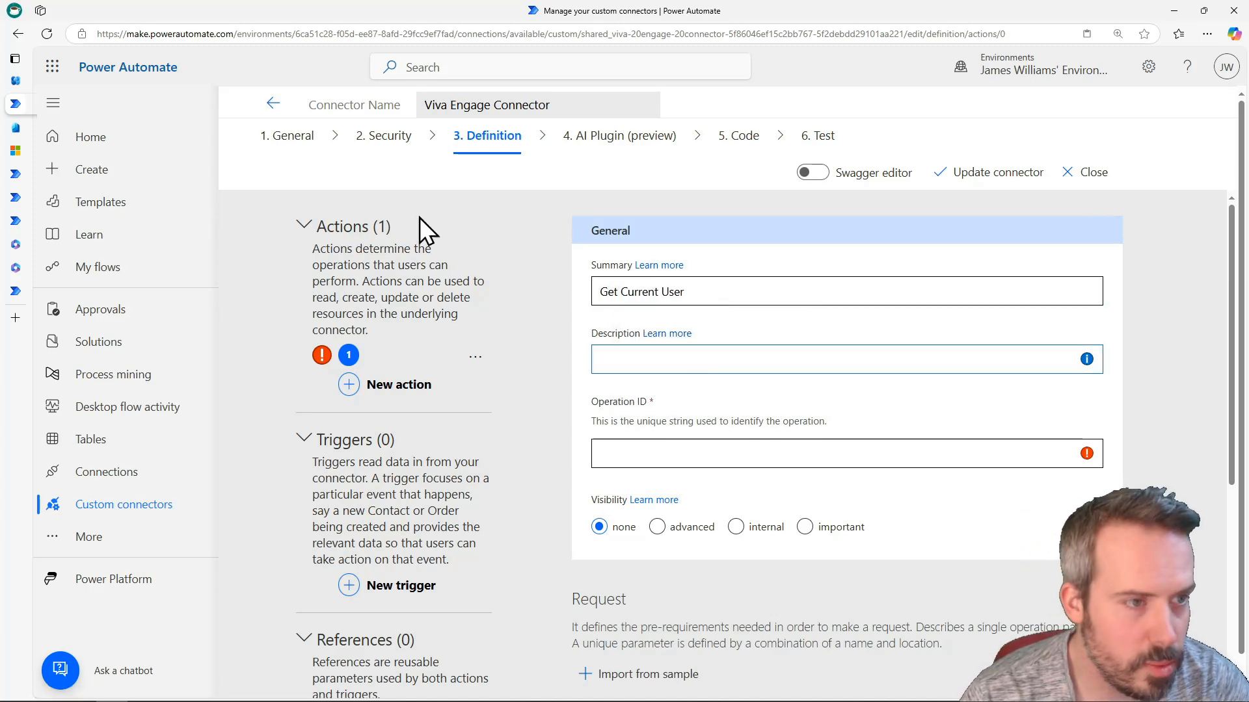
{"action": "left_click", "coordinate": [15, 152]}
{"action": "scroll", "coordinate": [556, 421], "scroll_direction": "down", "scroll_amount": 3}
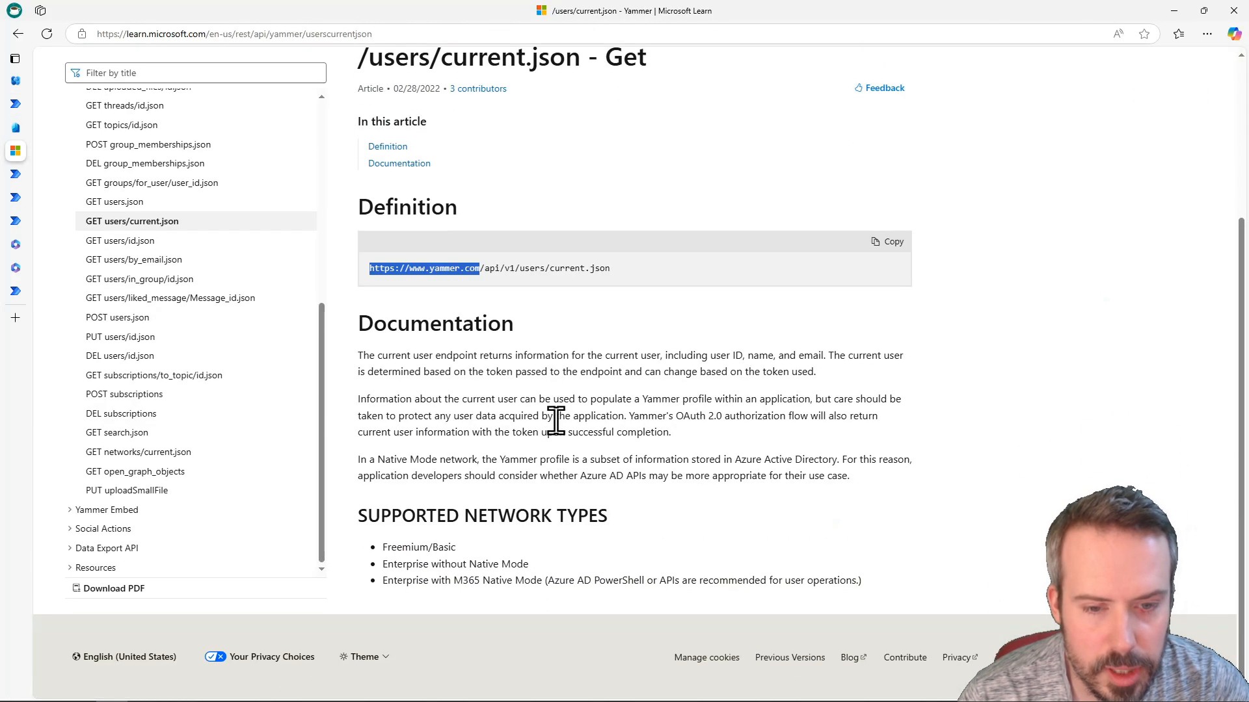
{"action": "left_click_drag", "start_coordinate": [480, 355], "coordinate": [827, 355]}
{"action": "right_click", "coordinate": [828, 355]}
{"action": "left_click", "coordinate": [852, 365]}
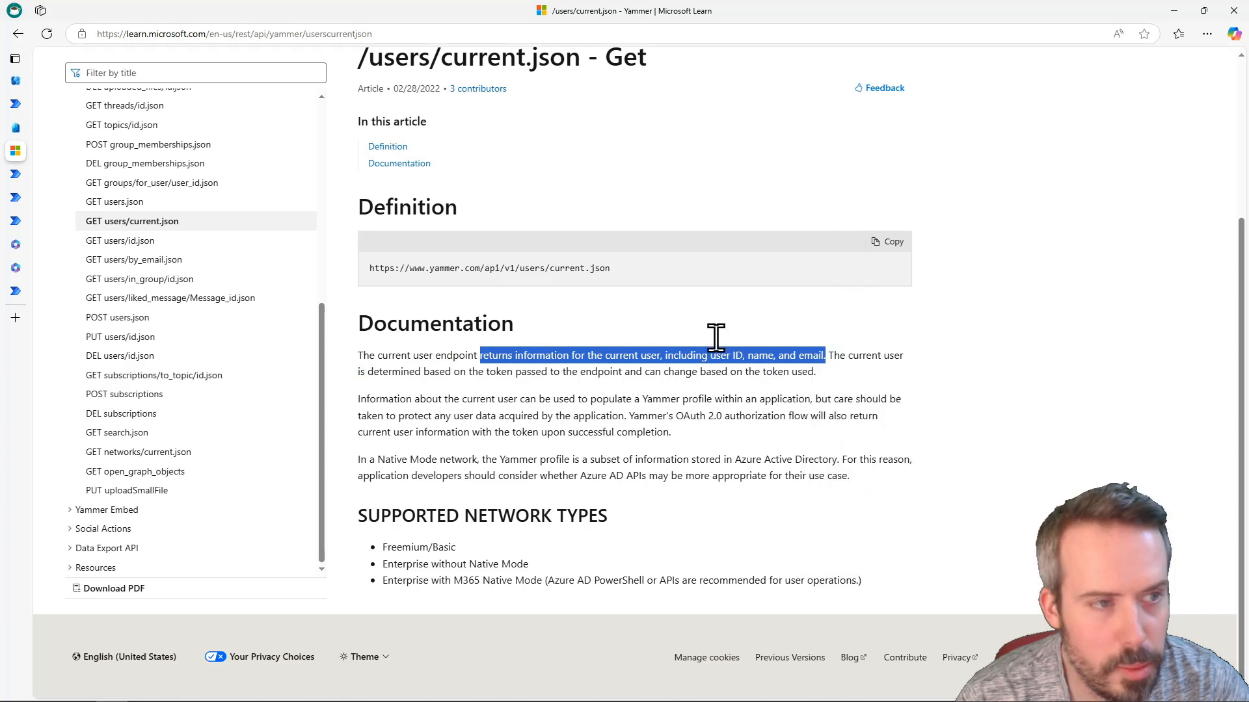
Back in Power Automate, paste the copied phrase as the action's description and capitalize its first word to "Returns"
{"action": "left_click", "coordinate": [16, 104]}
{"action": "key", "text": "ctrl+v"}
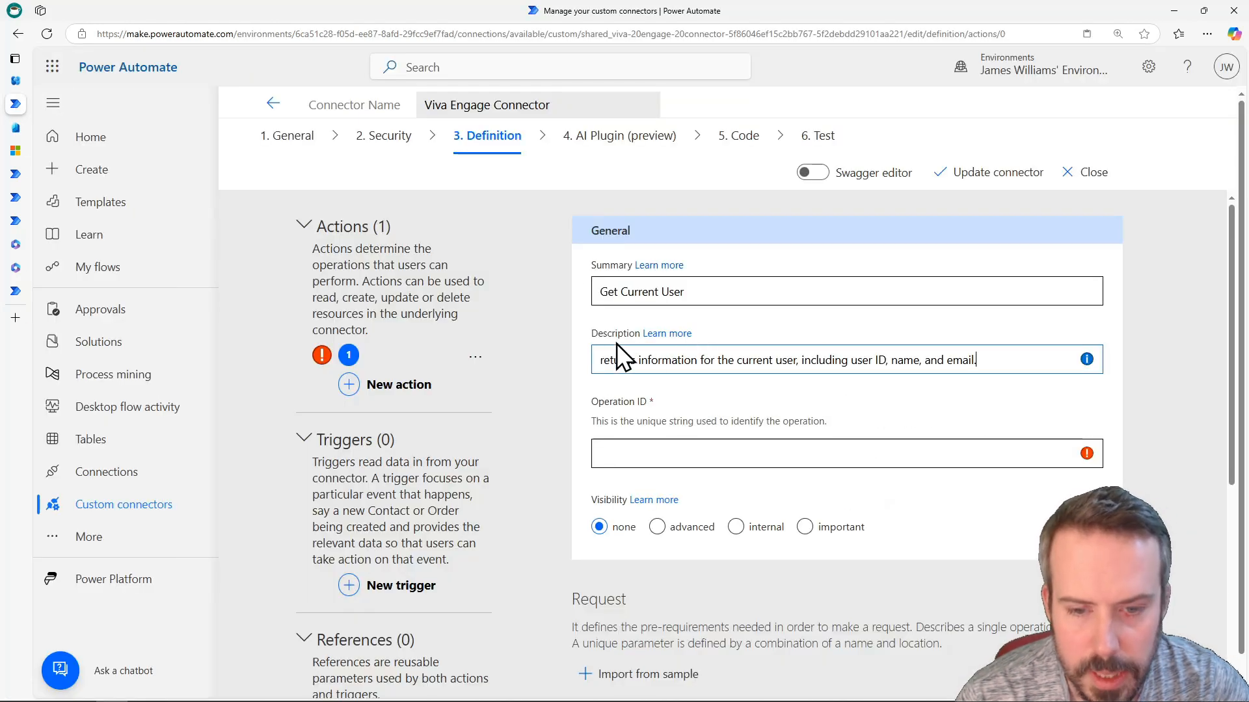
{"action": "left_click", "coordinate": [608, 359]}
{"action": "key", "text": "BackSpace"}
{"action": "type", "text": "R"}
{"action": "left_click", "coordinate": [712, 391]}
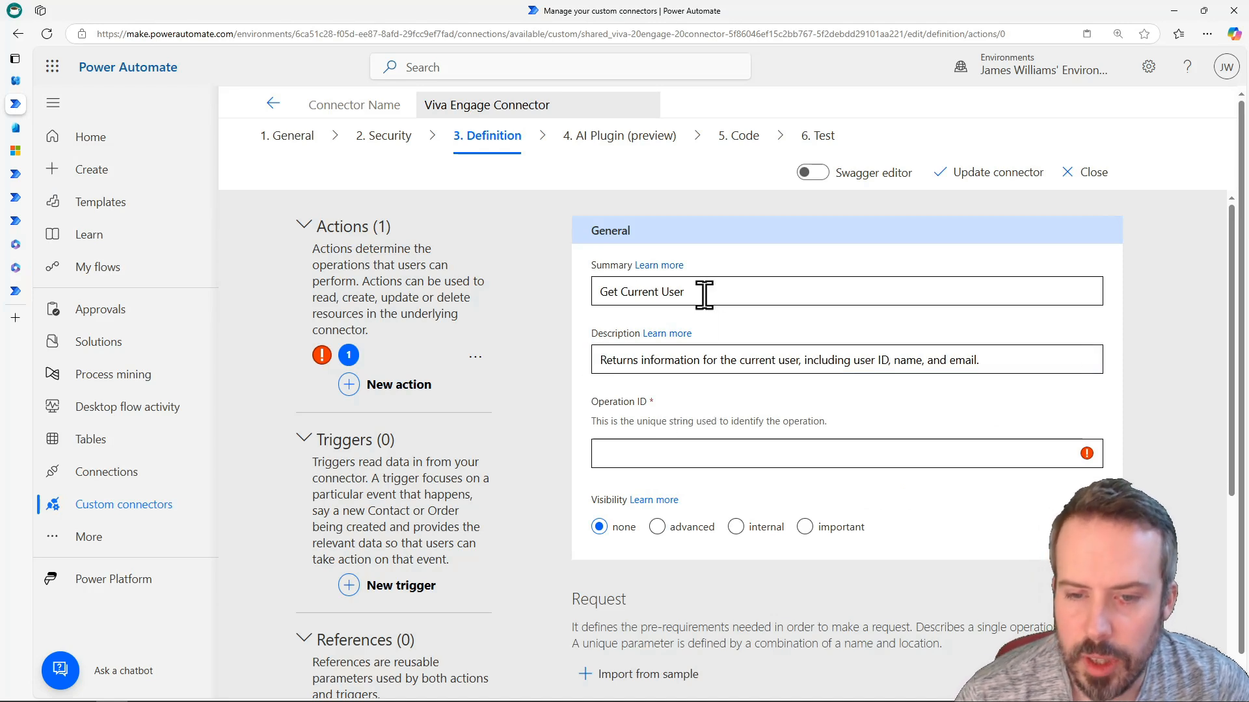
Reuse the action's summary text as its Operation ID, without spaces, as GetCurrentUser
{"action": "left_click_drag", "start_coordinate": [709, 291], "coordinate": [560, 275]}
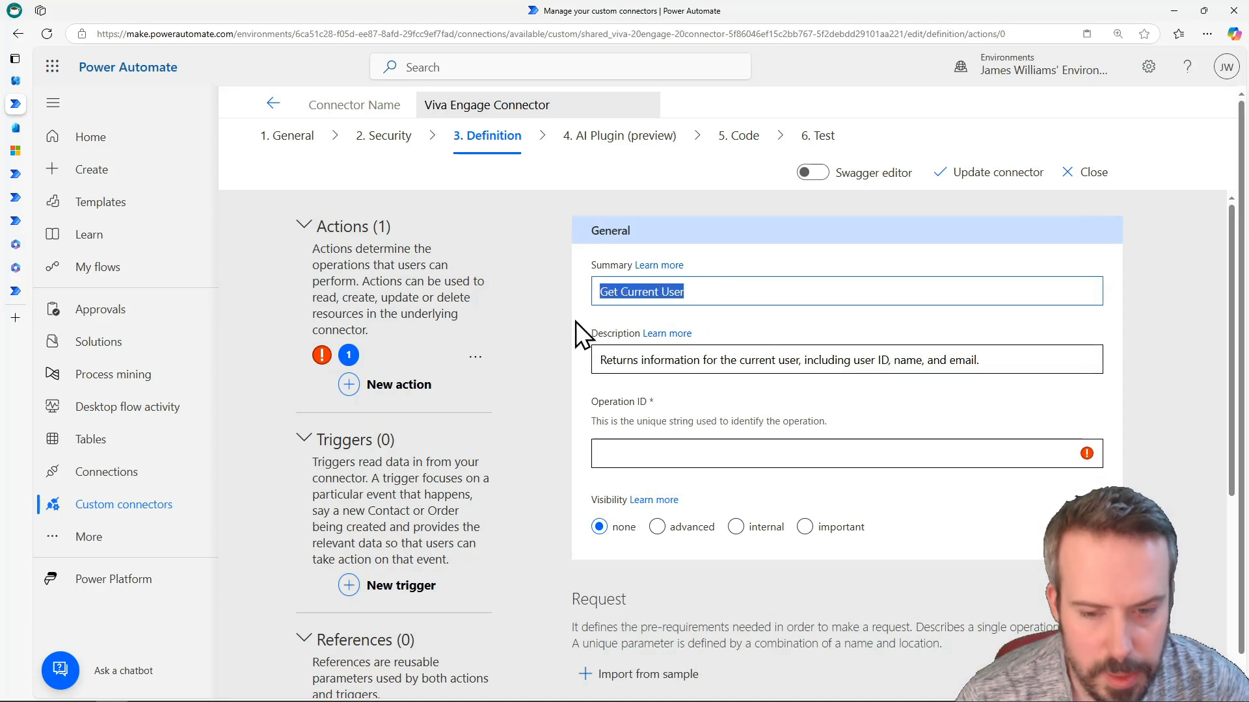
{"action": "left_click", "coordinate": [624, 444]}
{"action": "key", "text": "ctrl+v"}
{"action": "left_click", "coordinate": [619, 454]}
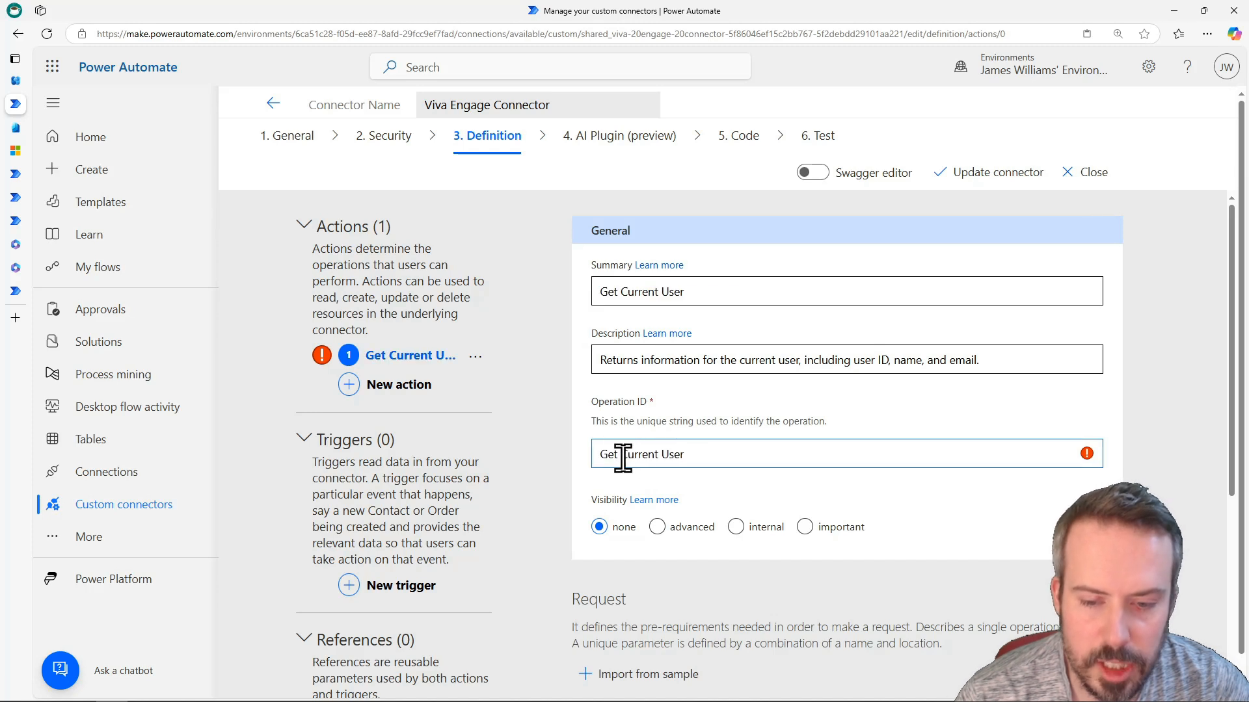
{"action": "key", "text": "BackSpace"}
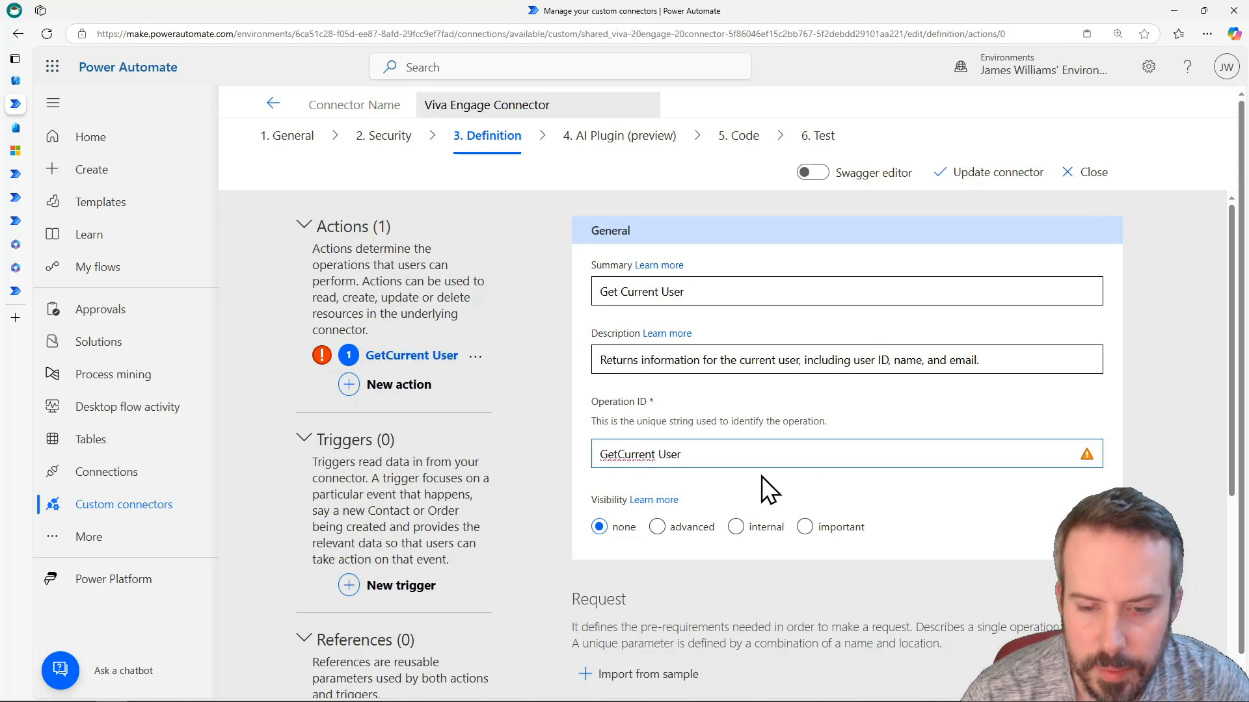
{"action": "key", "text": "BackSpace"}
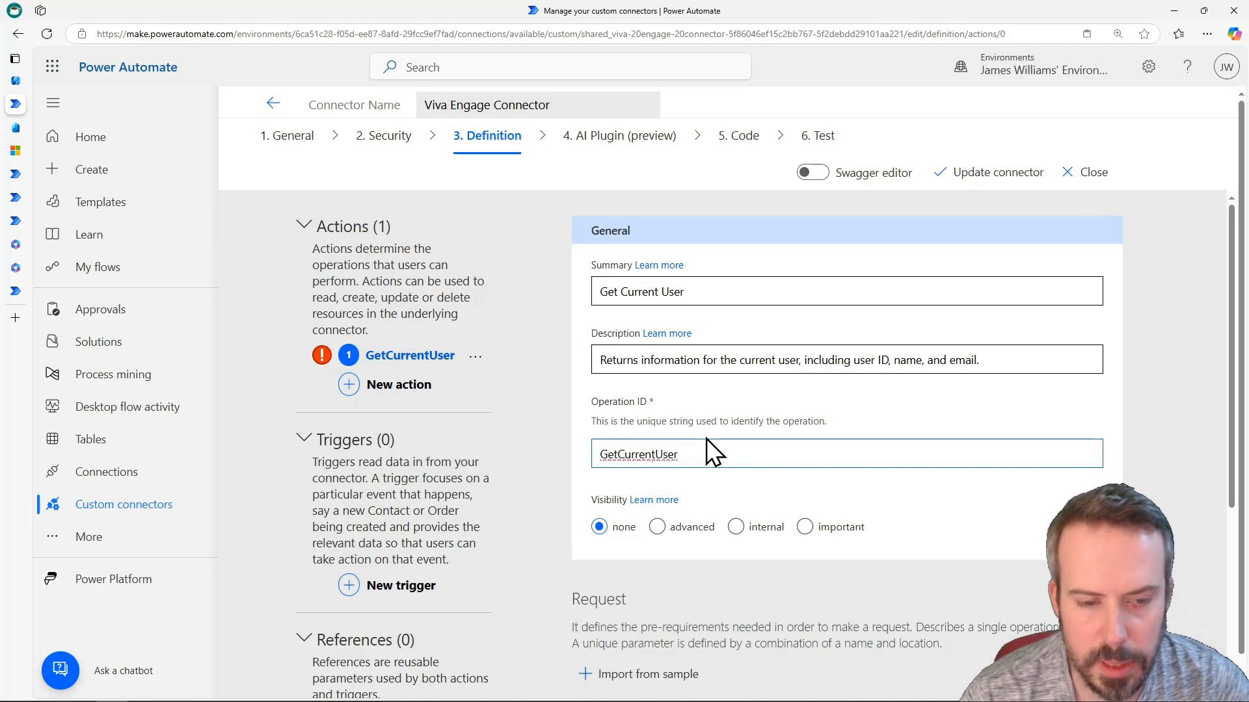
Open the sample import for the action's request and copy users/current.json from the endpoint URL on the Yammer documentation page
{"action": "scroll", "coordinate": [736, 407], "scroll_direction": "down", "scroll_amount": 2}
{"action": "scroll", "coordinate": [719, 360], "scroll_direction": "up", "scroll_amount": 2}
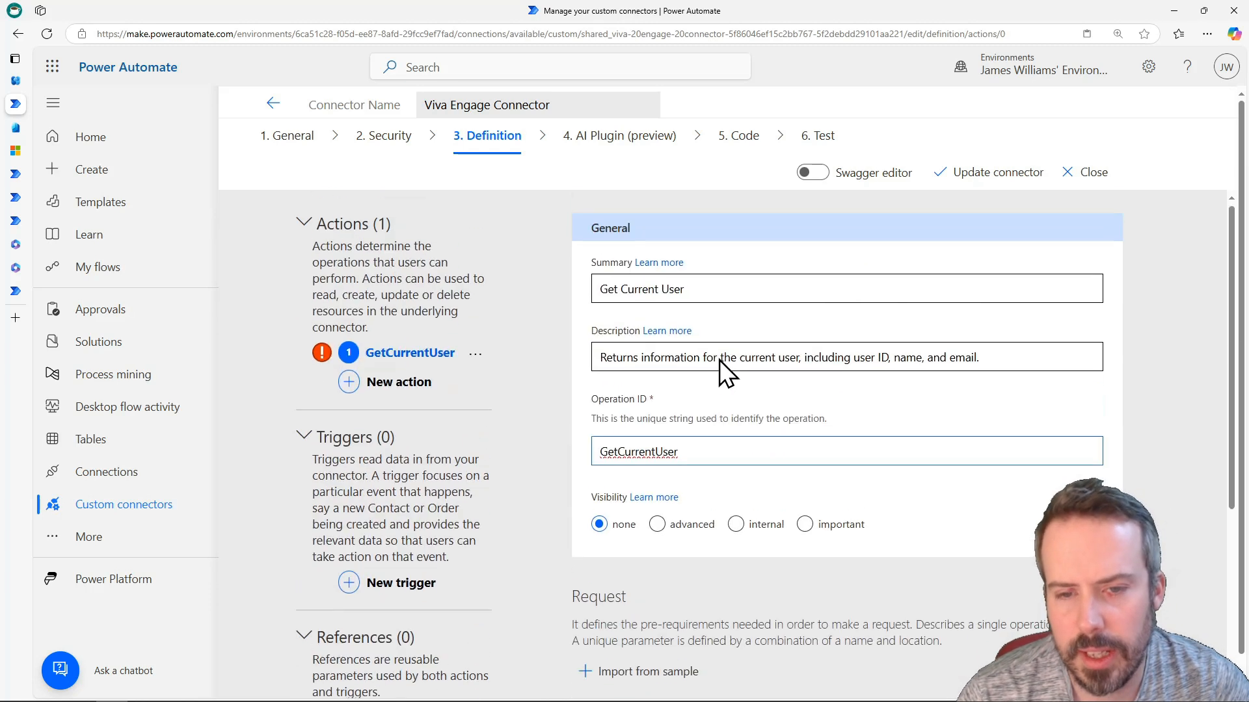
{"action": "scroll", "coordinate": [634, 345], "scroll_direction": "down", "scroll_amount": 5}
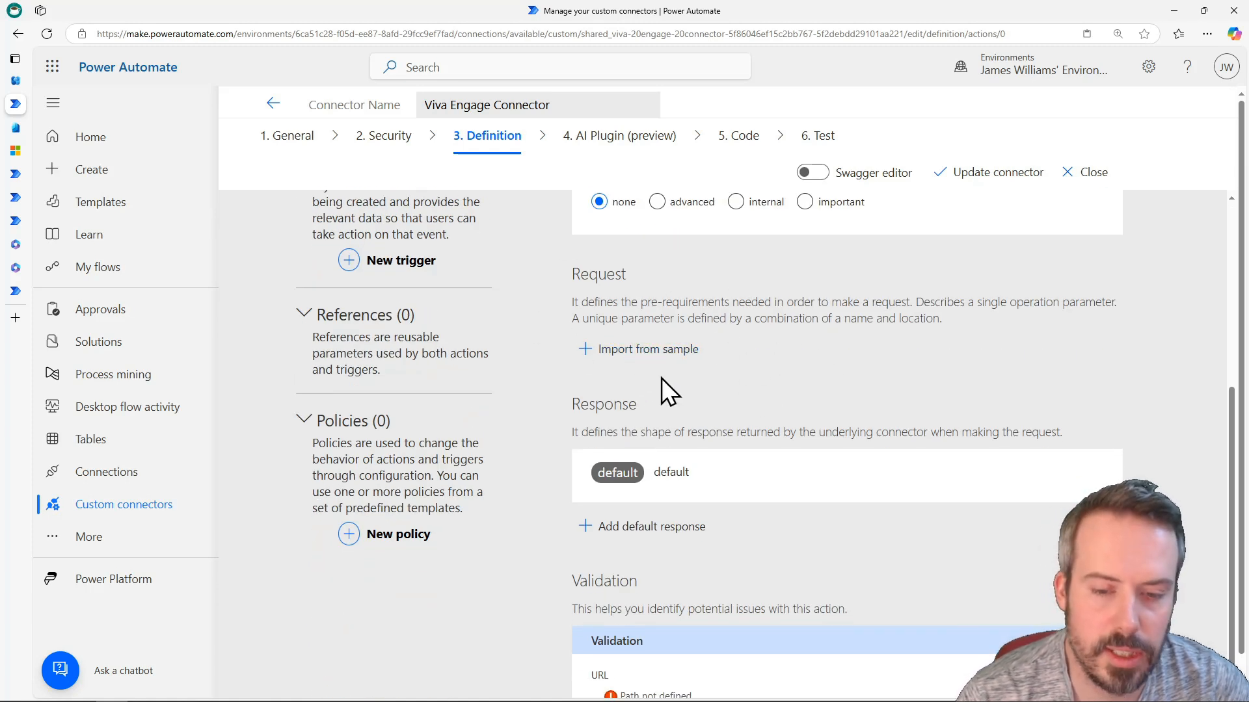
{"action": "scroll", "coordinate": [658, 390], "scroll_direction": "up", "scroll_amount": 1}
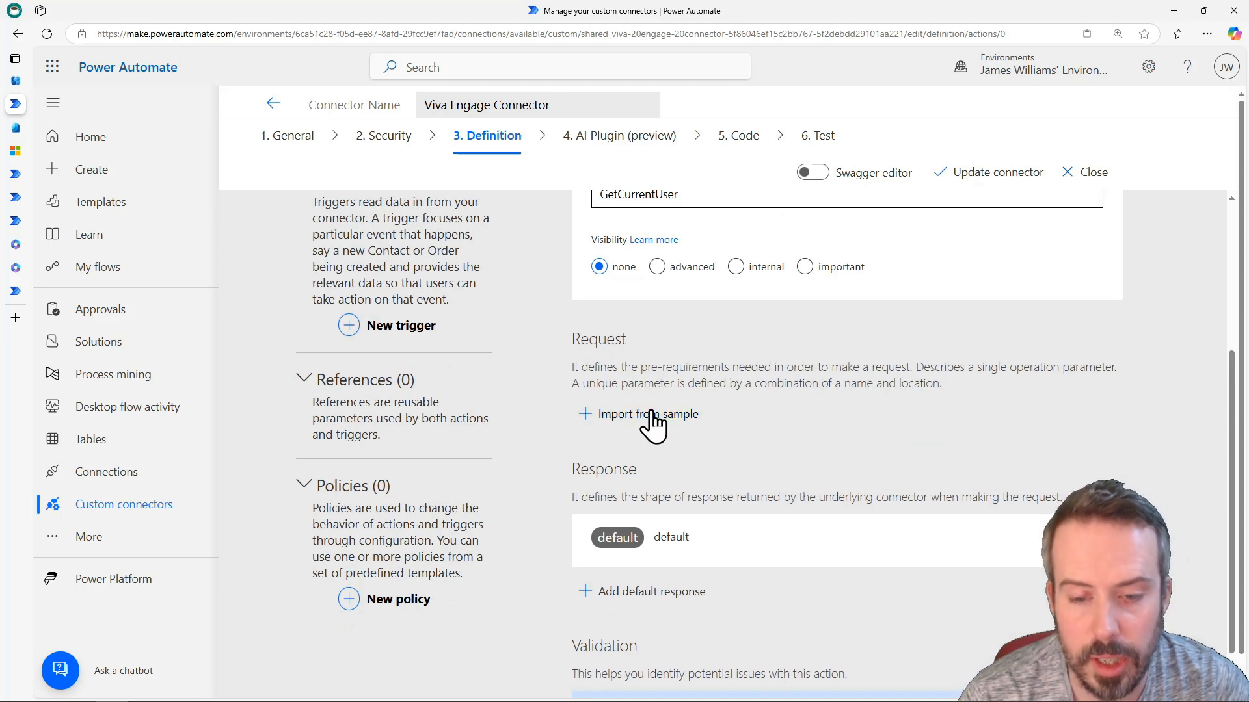
{"action": "left_click", "coordinate": [650, 419]}
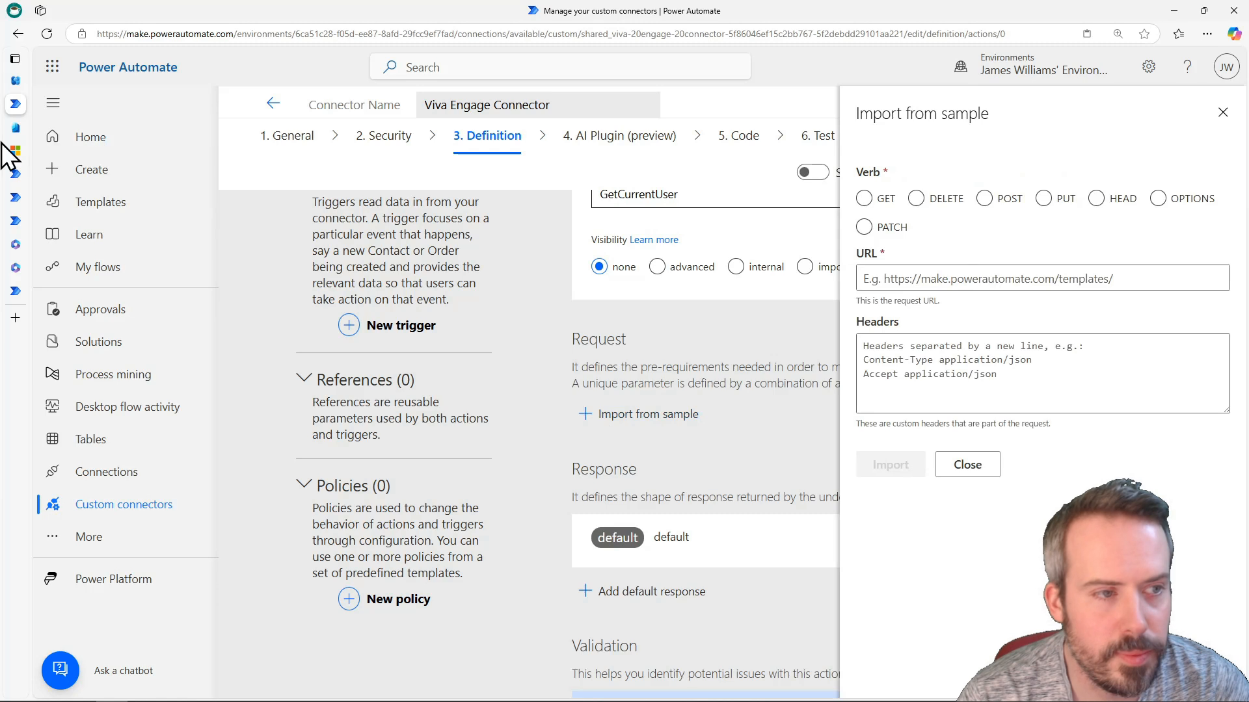
{"action": "left_click", "coordinate": [22, 153]}
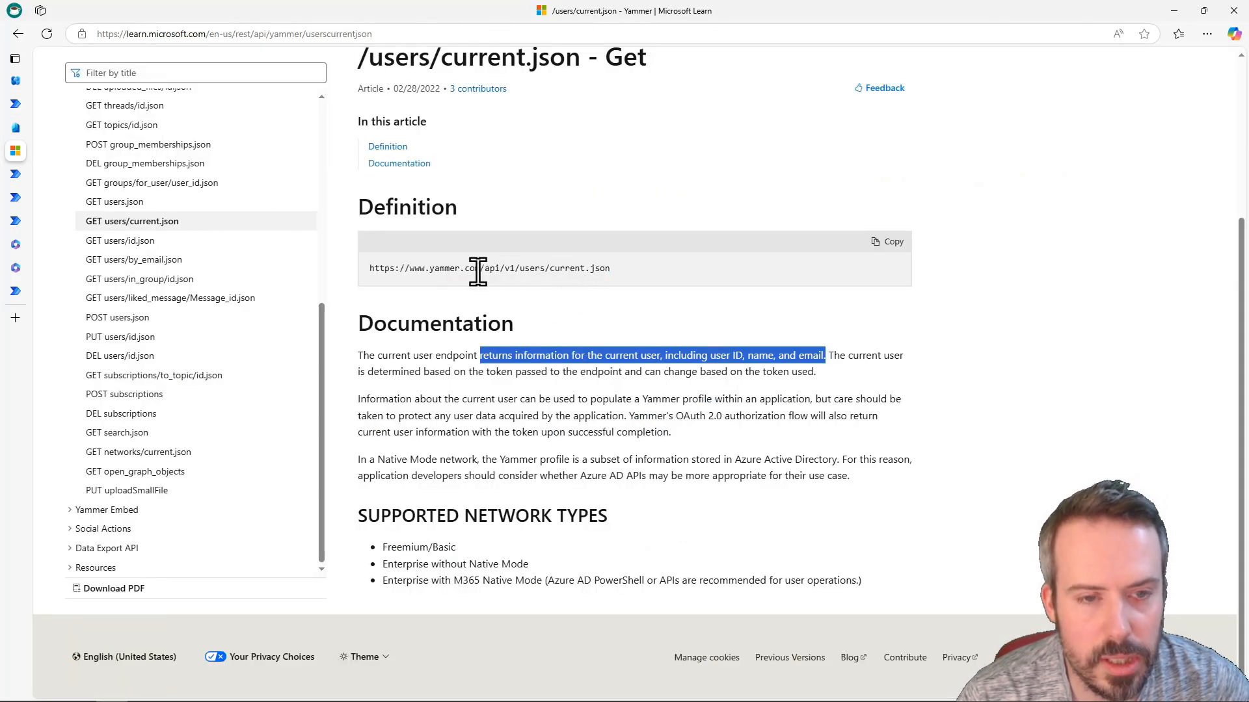
{"action": "scroll", "coordinate": [478, 272], "scroll_direction": "up", "scroll_amount": 3}
{"action": "scroll", "coordinate": [627, 259], "scroll_direction": "down", "scroll_amount": 2}
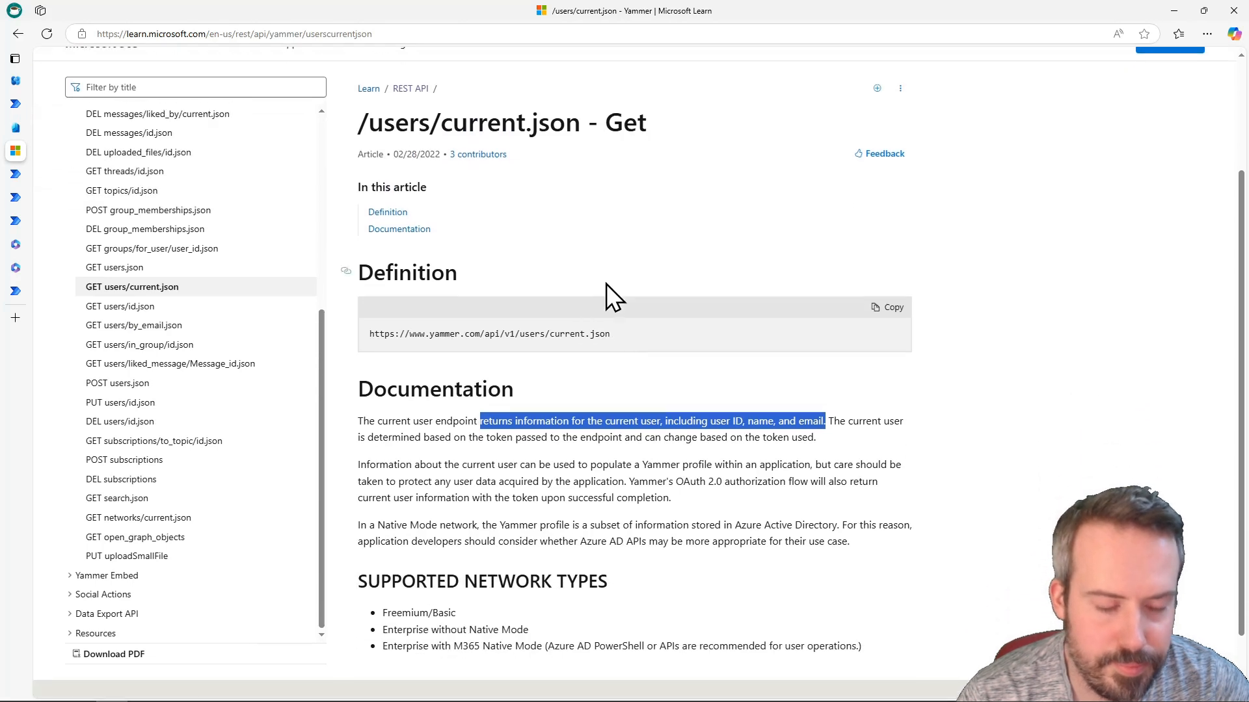
{"action": "left_click_drag", "start_coordinate": [520, 335], "coordinate": [527, 337]}
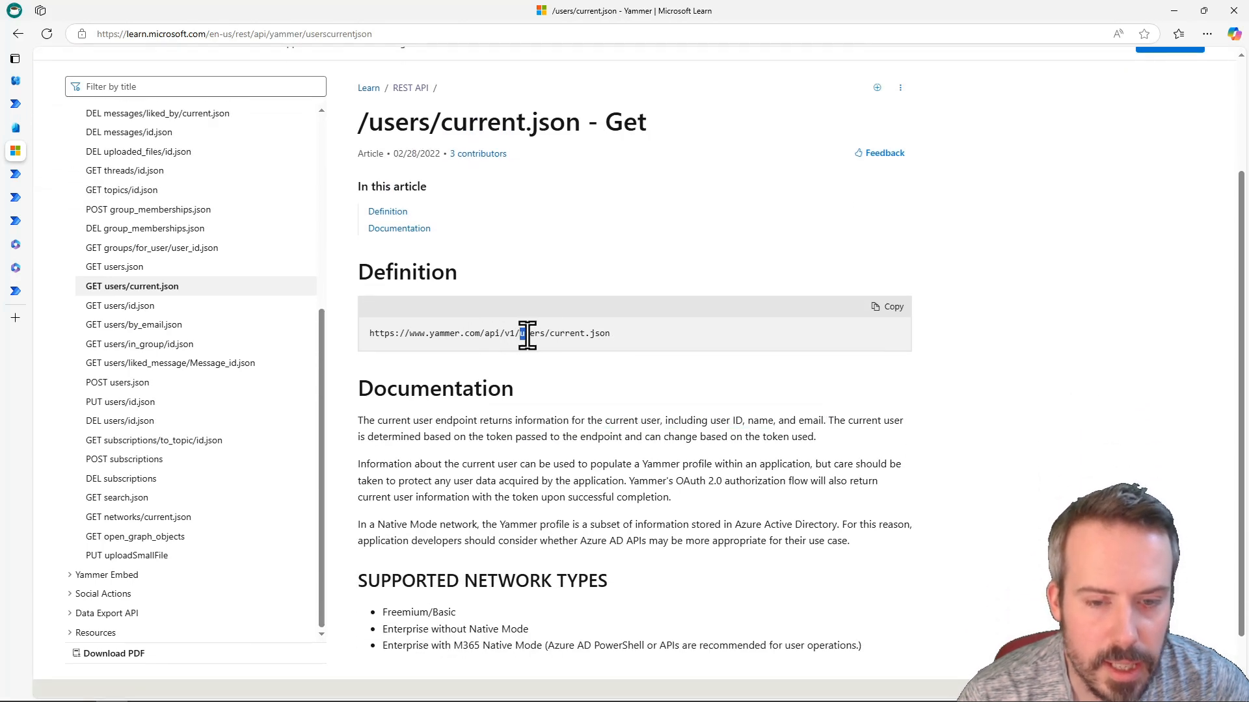
{"action": "left_click_drag", "start_coordinate": [607, 343], "coordinate": [615, 342]}
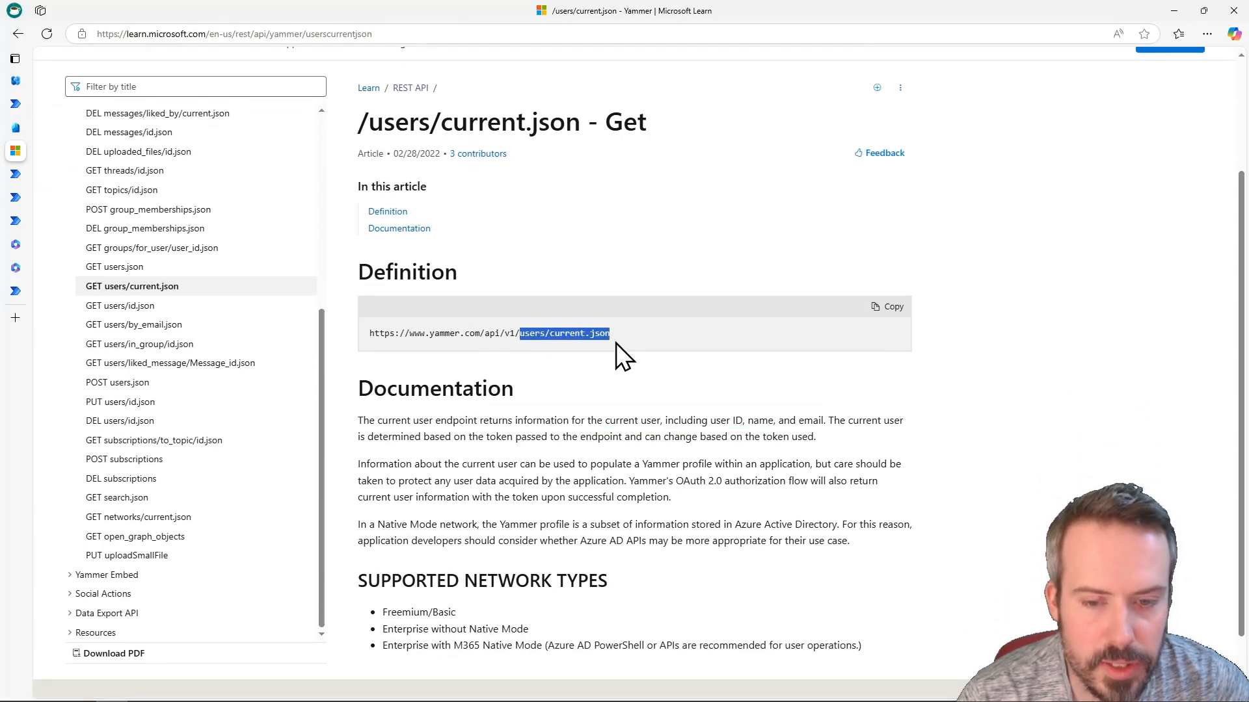
{"action": "right_click", "coordinate": [584, 335]}
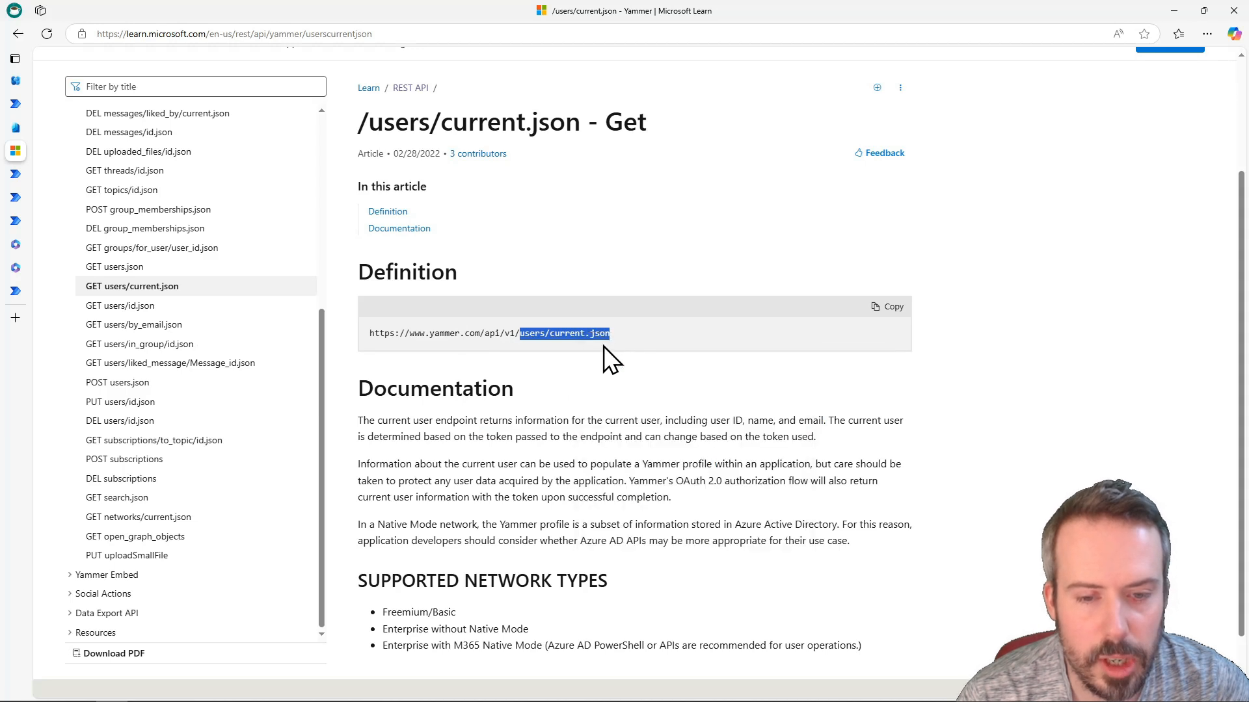
Back in Power Automate, import the request sample with the verb GET and the URL users/current.json, leaving the headers empty
{"action": "left_click", "coordinate": [15, 105]}
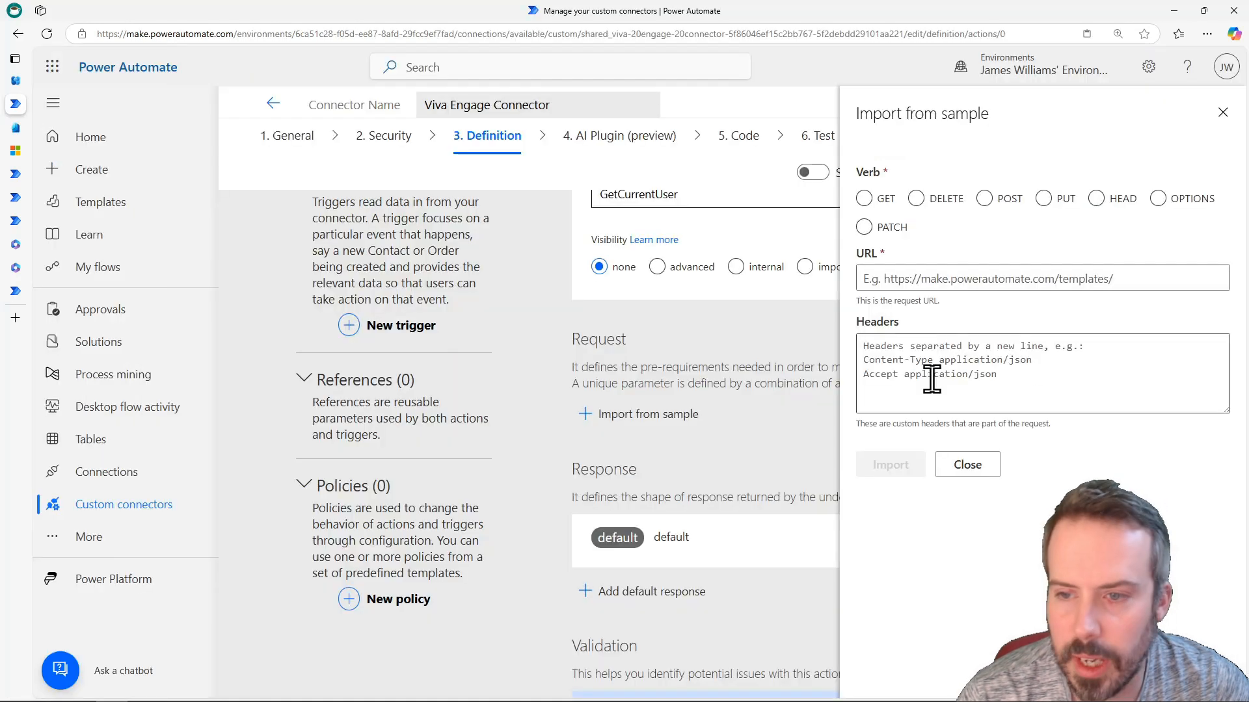
{"action": "left_click", "coordinate": [864, 198]}
{"action": "left_click", "coordinate": [892, 280]}
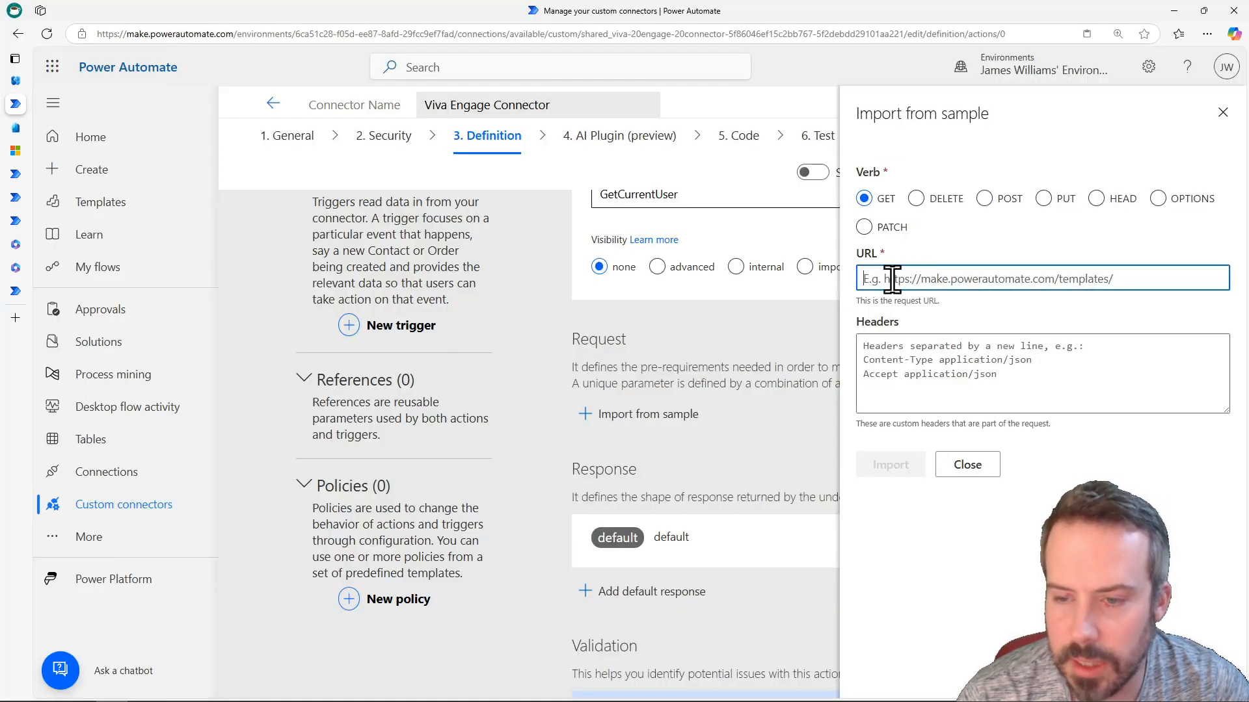
{"action": "key", "text": "ctrl+v"}
{"action": "left_click", "coordinate": [961, 345]}
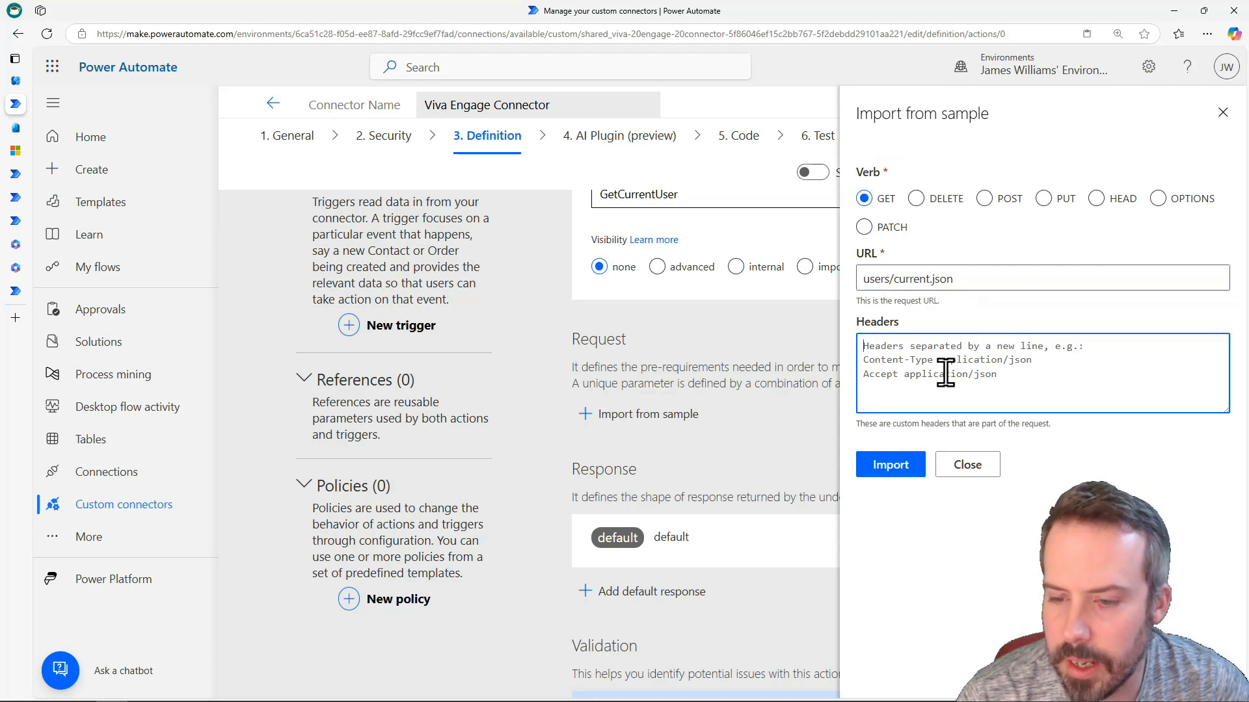
{"action": "left_click", "coordinate": [906, 460]}
Check the imported request's URL and update the custom connector
{"action": "scroll", "coordinate": [728, 401], "scroll_direction": "down", "scroll_amount": 5}
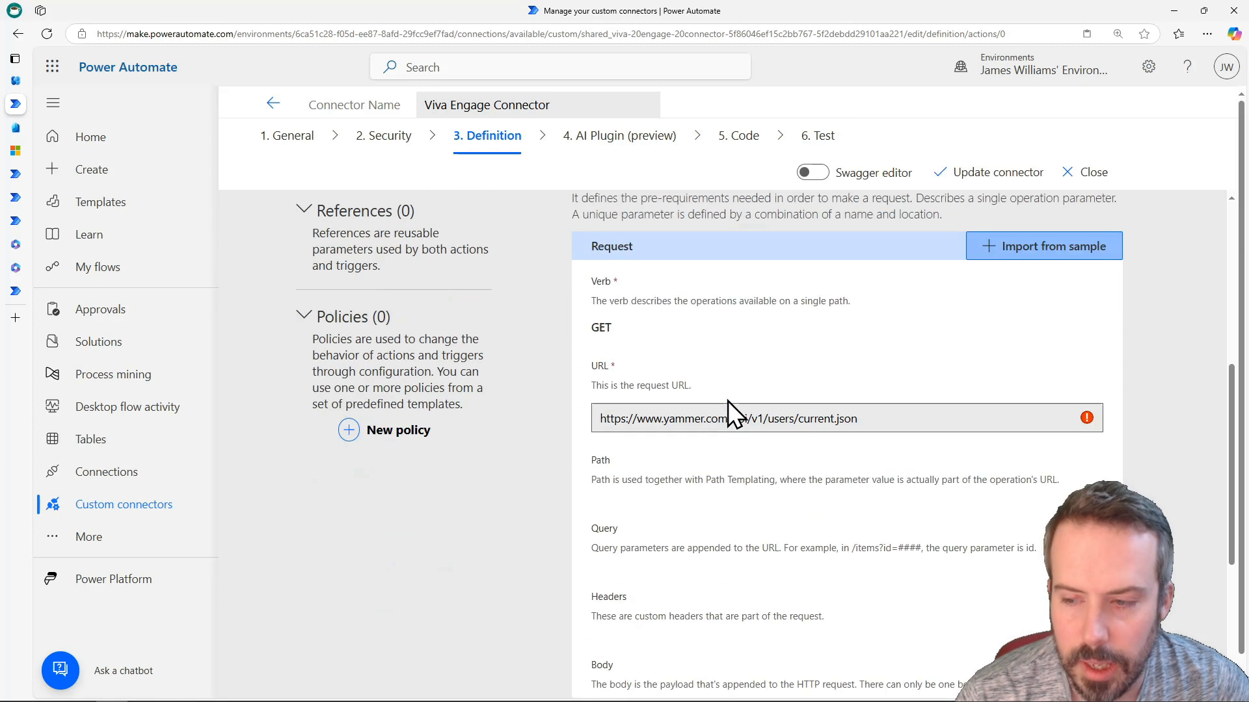
{"action": "scroll", "coordinate": [772, 378], "scroll_direction": "down", "scroll_amount": 2}
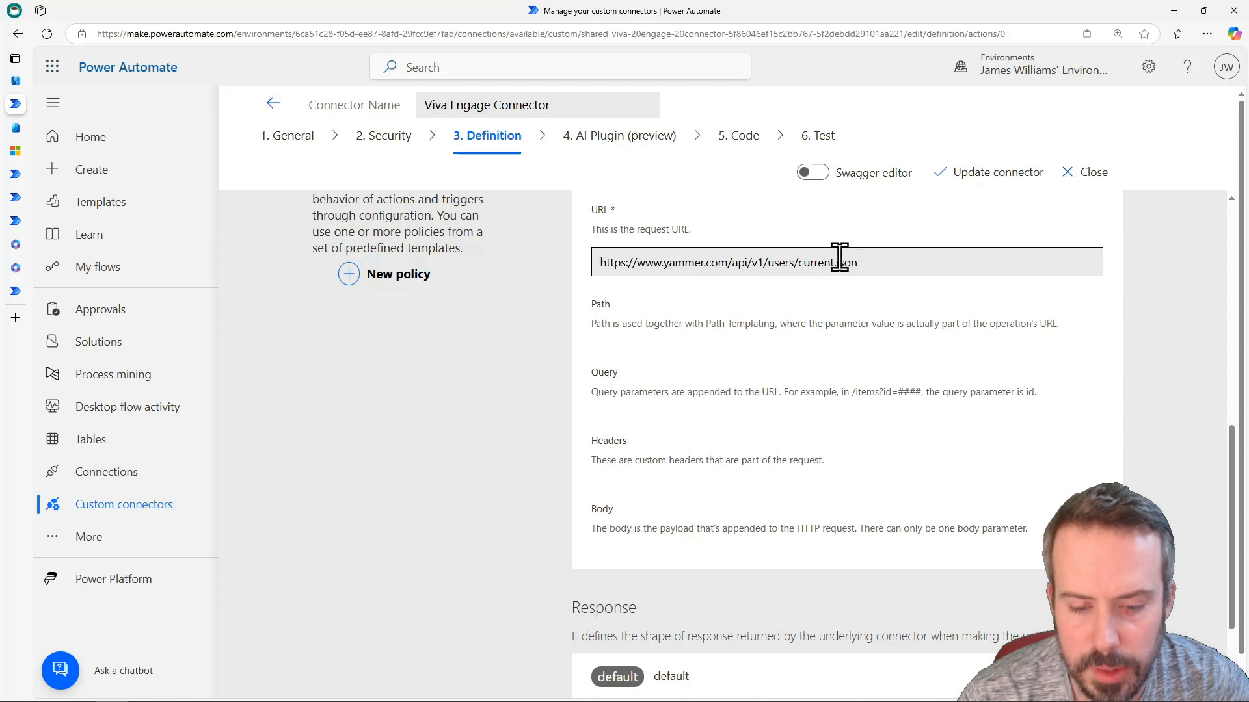
{"action": "scroll", "coordinate": [839, 256], "scroll_direction": "up", "scroll_amount": 4}
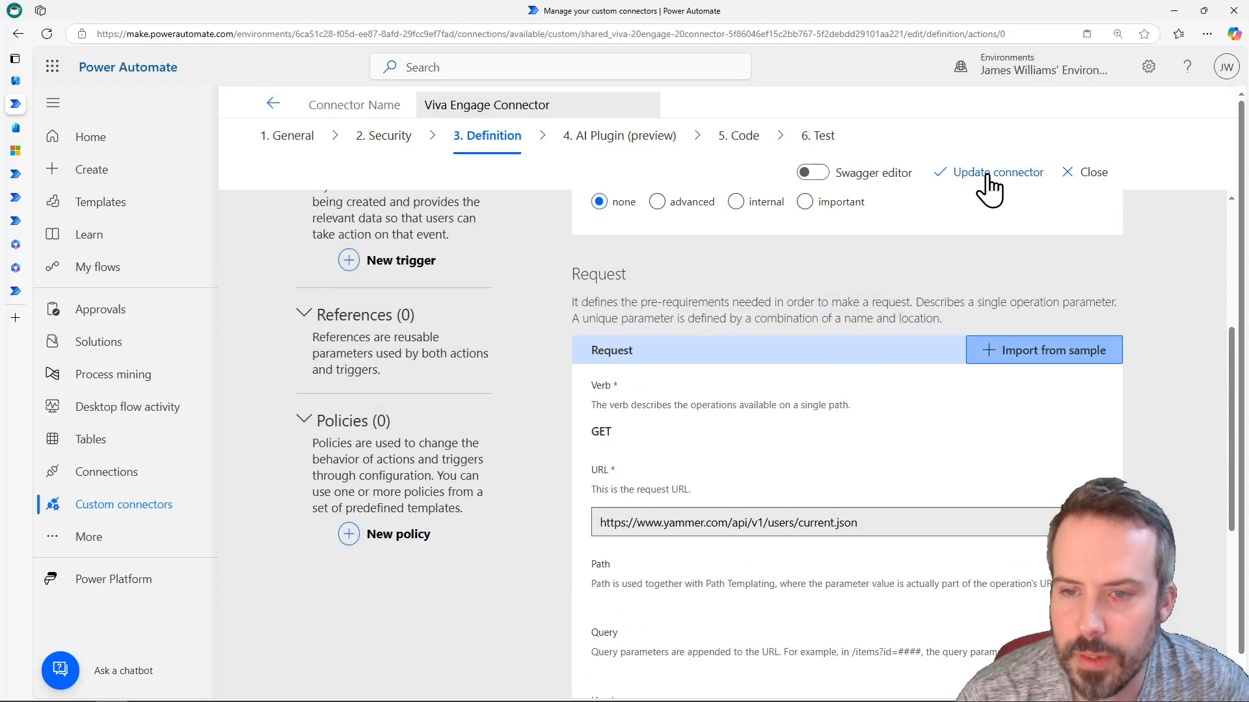
{"action": "left_click", "coordinate": [989, 175]}
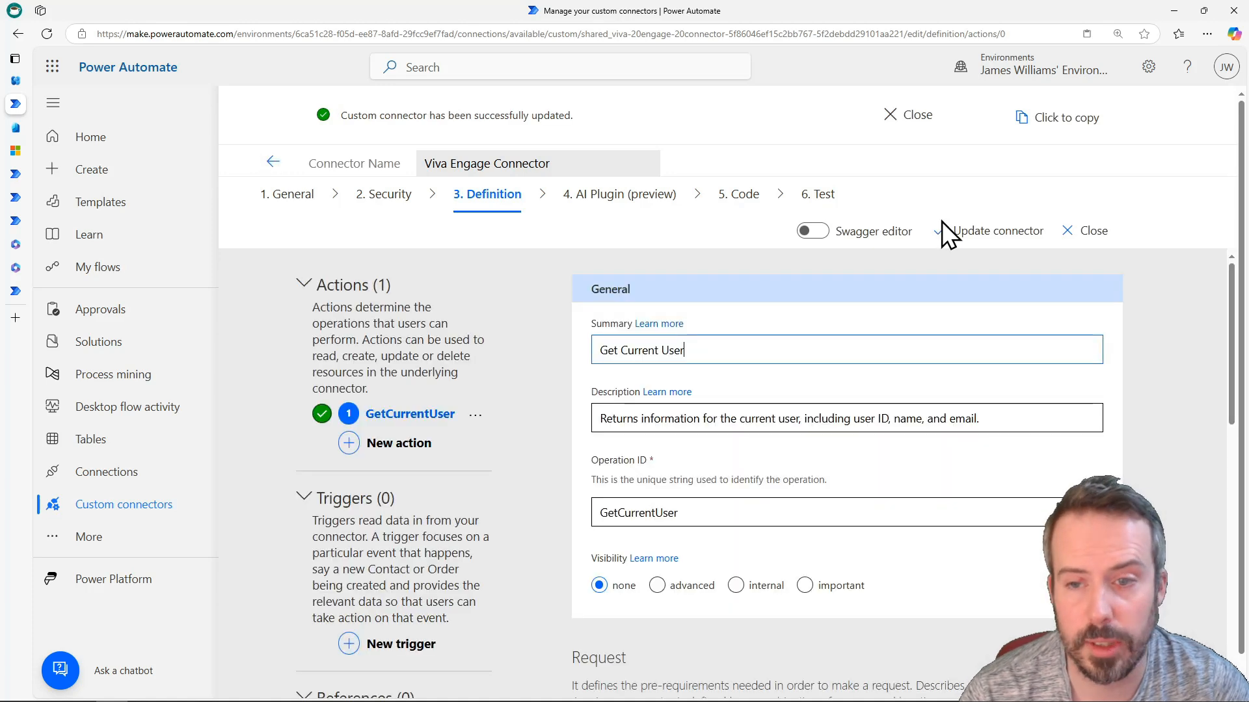
Create a new connection for testing the connector, signing in with the existing Microsoft account
{"action": "scroll", "coordinate": [752, 367], "scroll_direction": "down", "scroll_amount": 5}
{"action": "scroll", "coordinate": [680, 373], "scroll_direction": "up", "scroll_amount": 6}
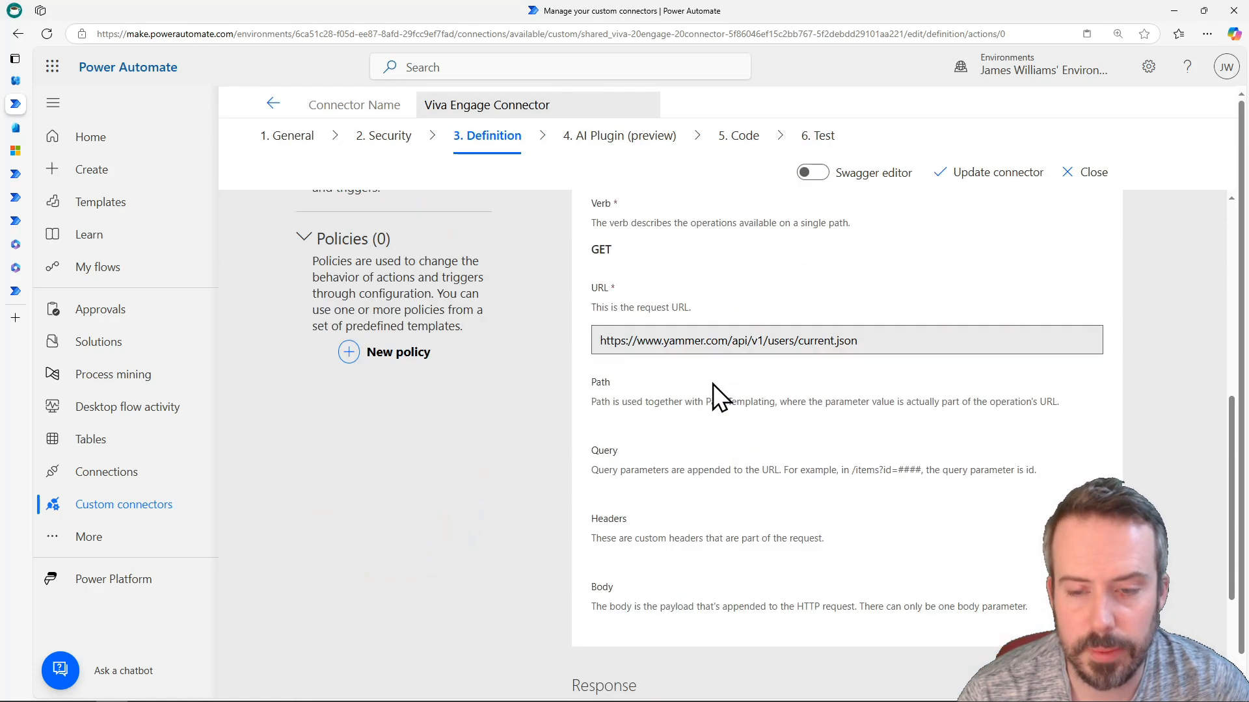
{"action": "left_click", "coordinate": [818, 138]}
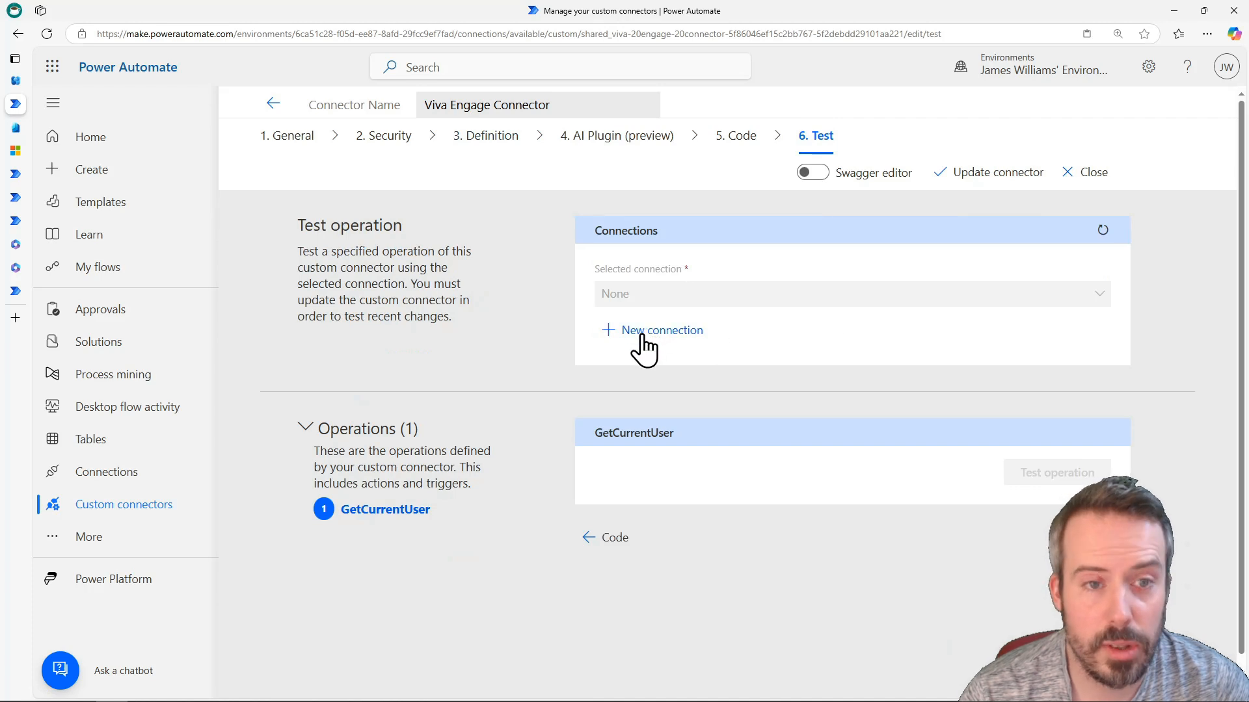
{"action": "left_click", "coordinate": [676, 330]}
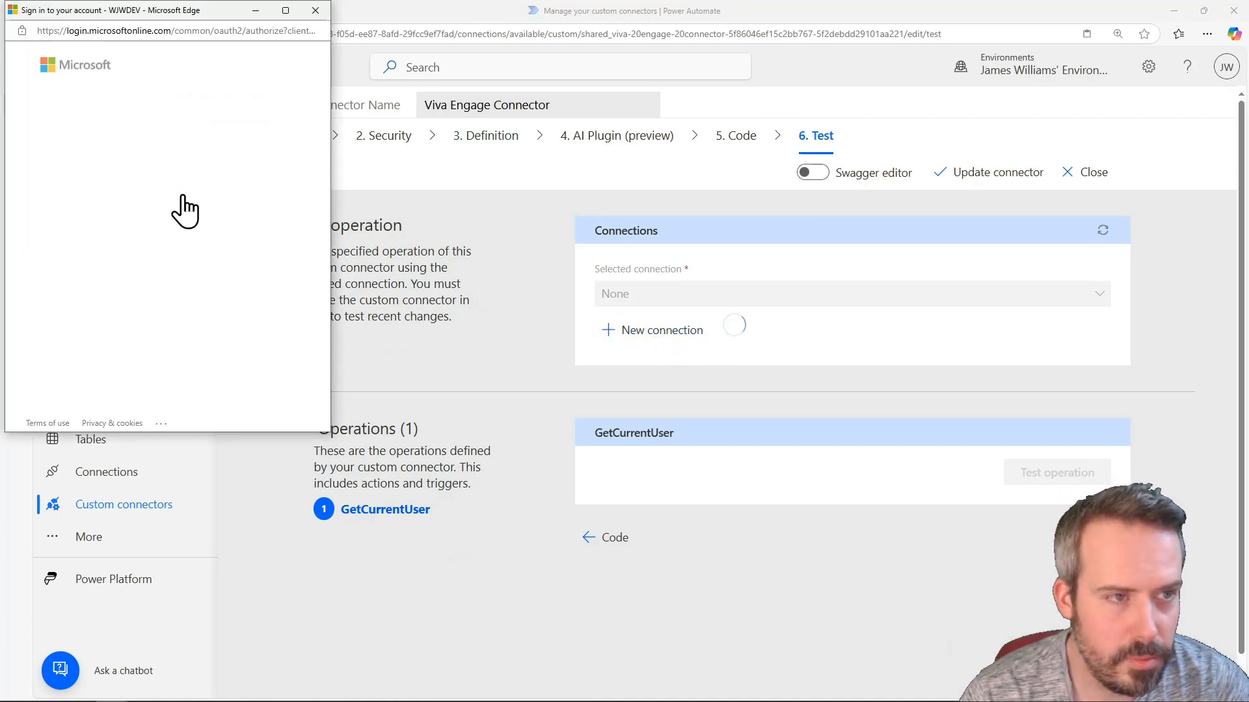
{"action": "left_click", "coordinate": [149, 147]}
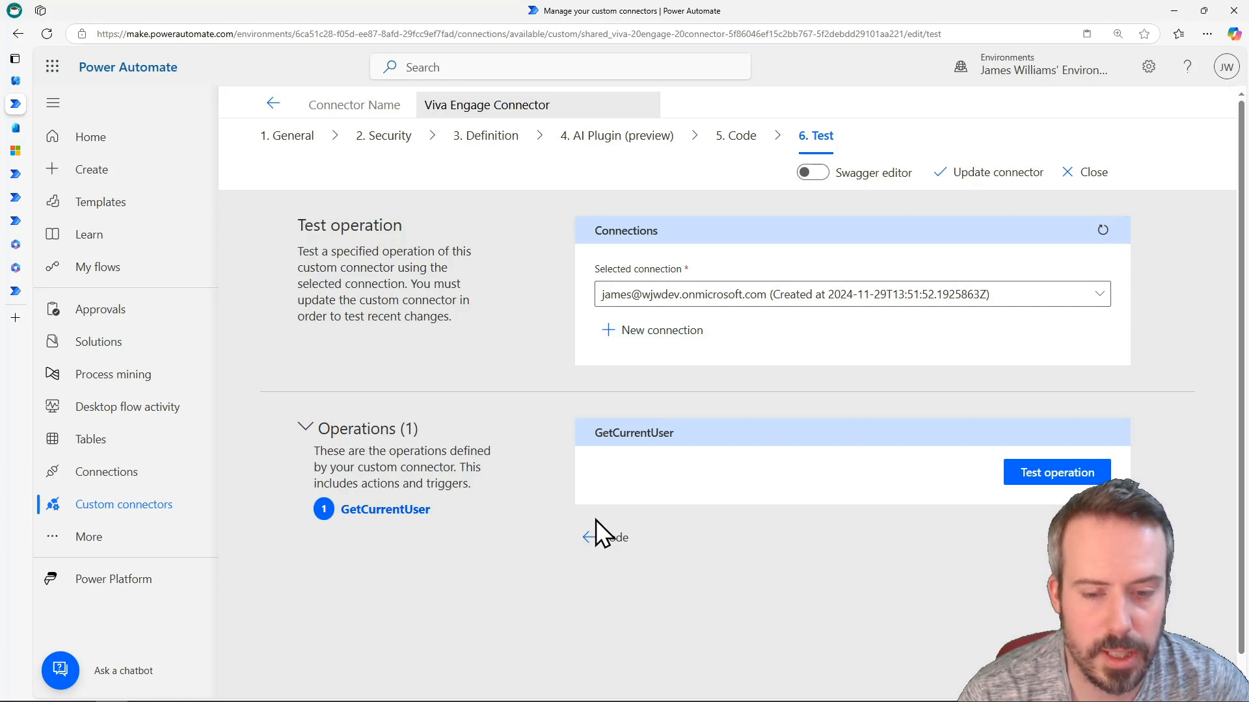
Test the GetCurrentUser operation and examine the user id and network_id in the response body
{"action": "left_click", "coordinate": [1040, 478]}
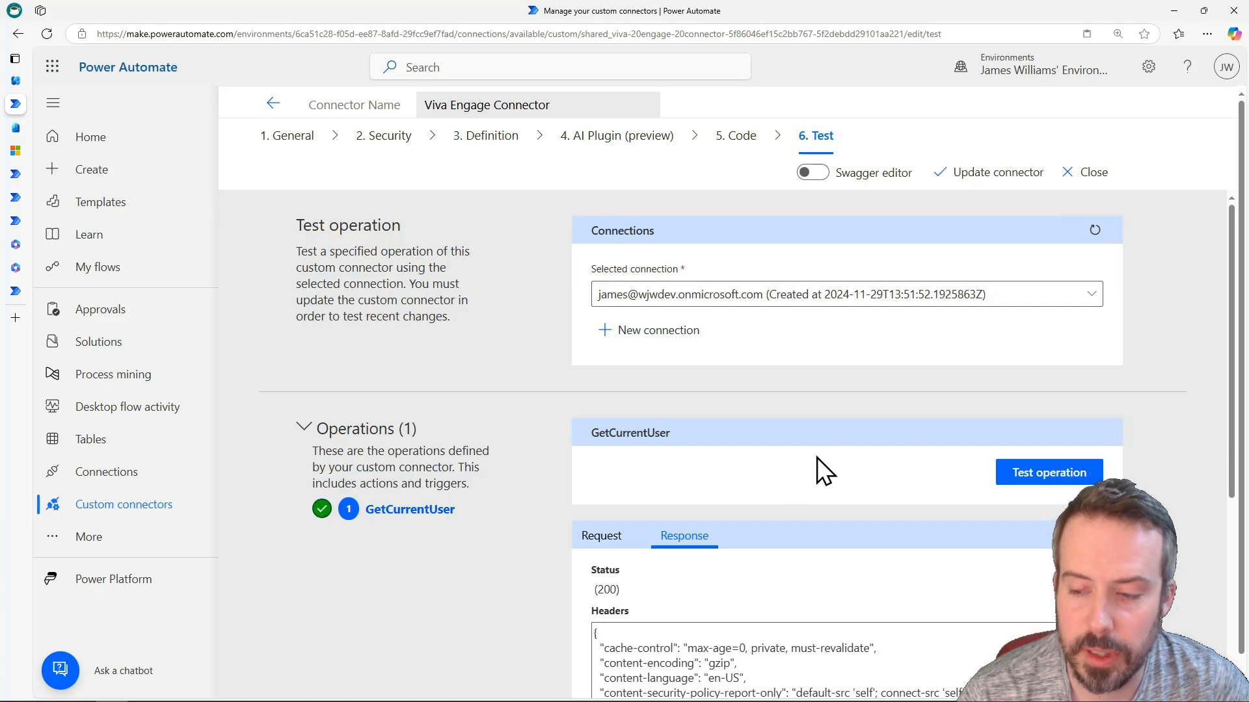
{"action": "scroll", "coordinate": [813, 403], "scroll_direction": "down", "scroll_amount": 5}
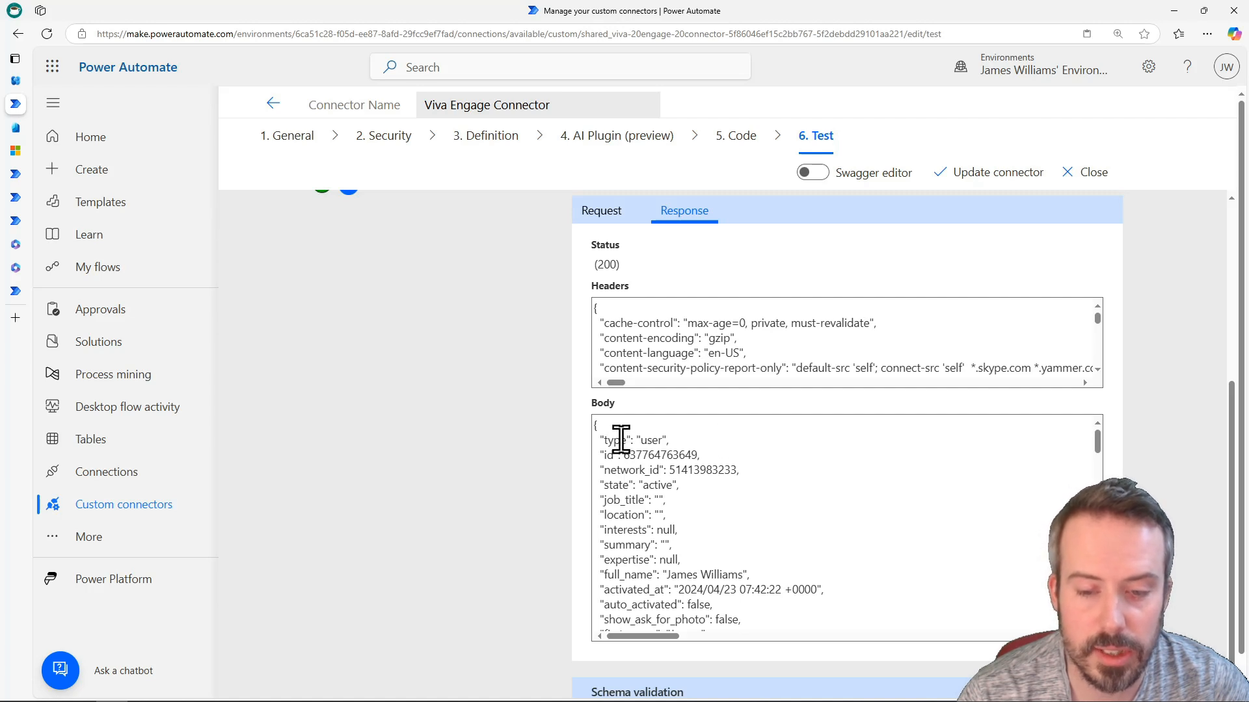
{"action": "left_click_drag", "start_coordinate": [621, 441], "coordinate": [757, 626]}
{"action": "left_click", "coordinate": [710, 581]}
{"action": "scroll", "coordinate": [744, 566], "scroll_direction": "up", "scroll_amount": 5}
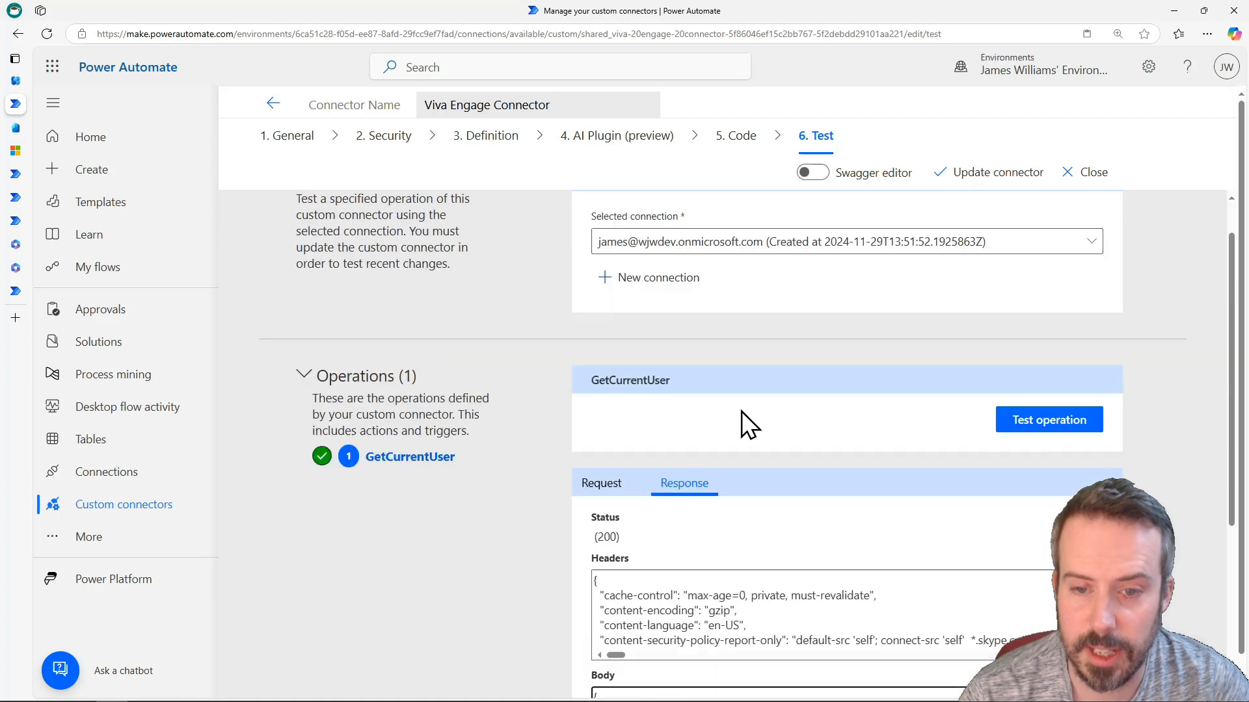
{"action": "scroll", "coordinate": [732, 319], "scroll_direction": "down", "scroll_amount": 5}
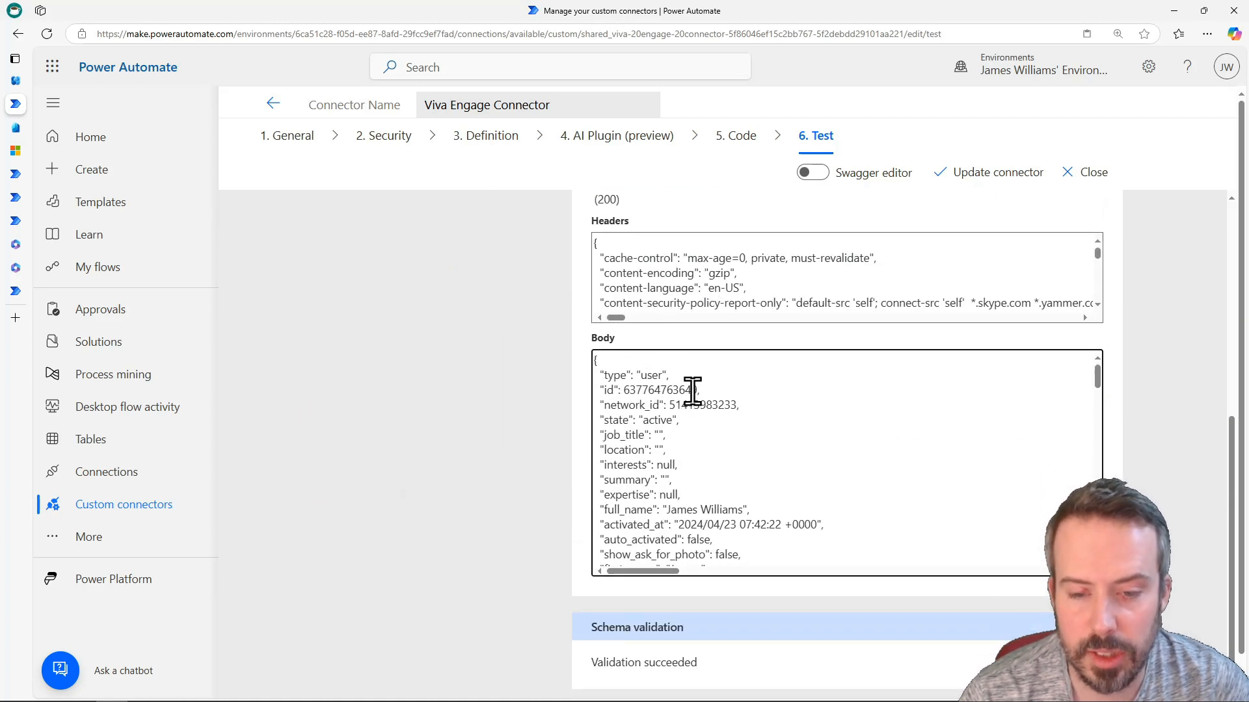
{"action": "double_click", "coordinate": [713, 405]}
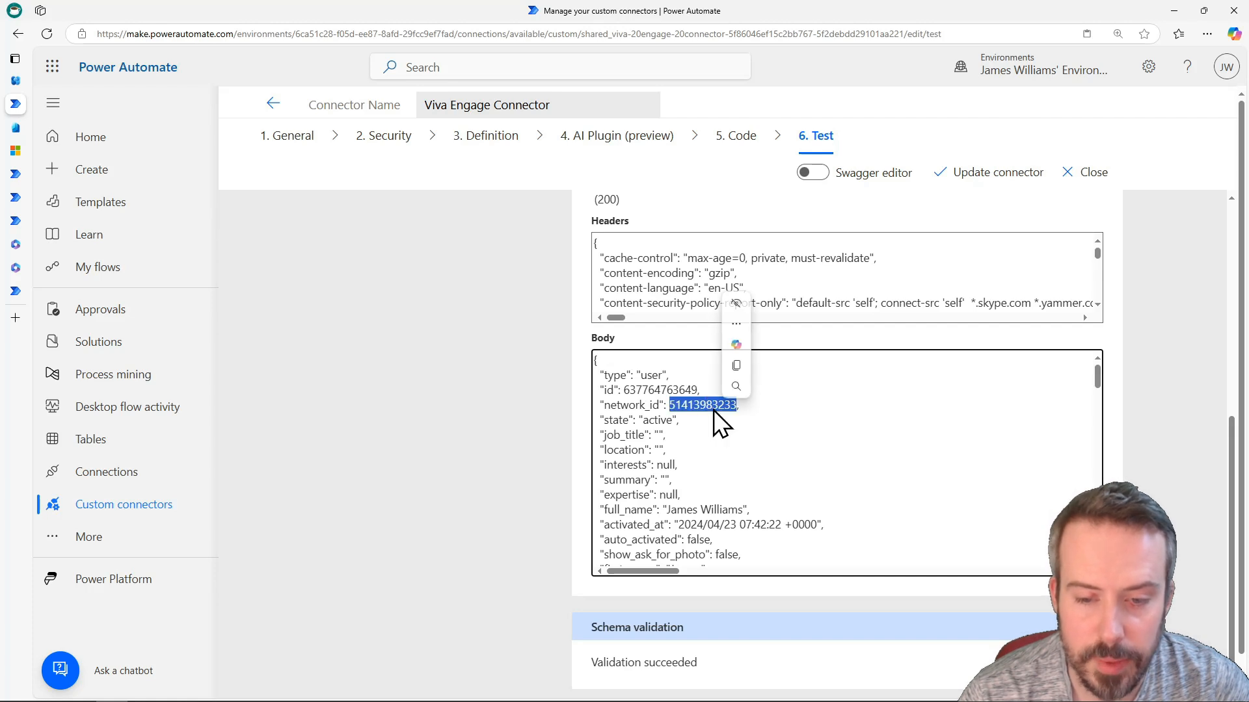
{"action": "double_click", "coordinate": [659, 390]}
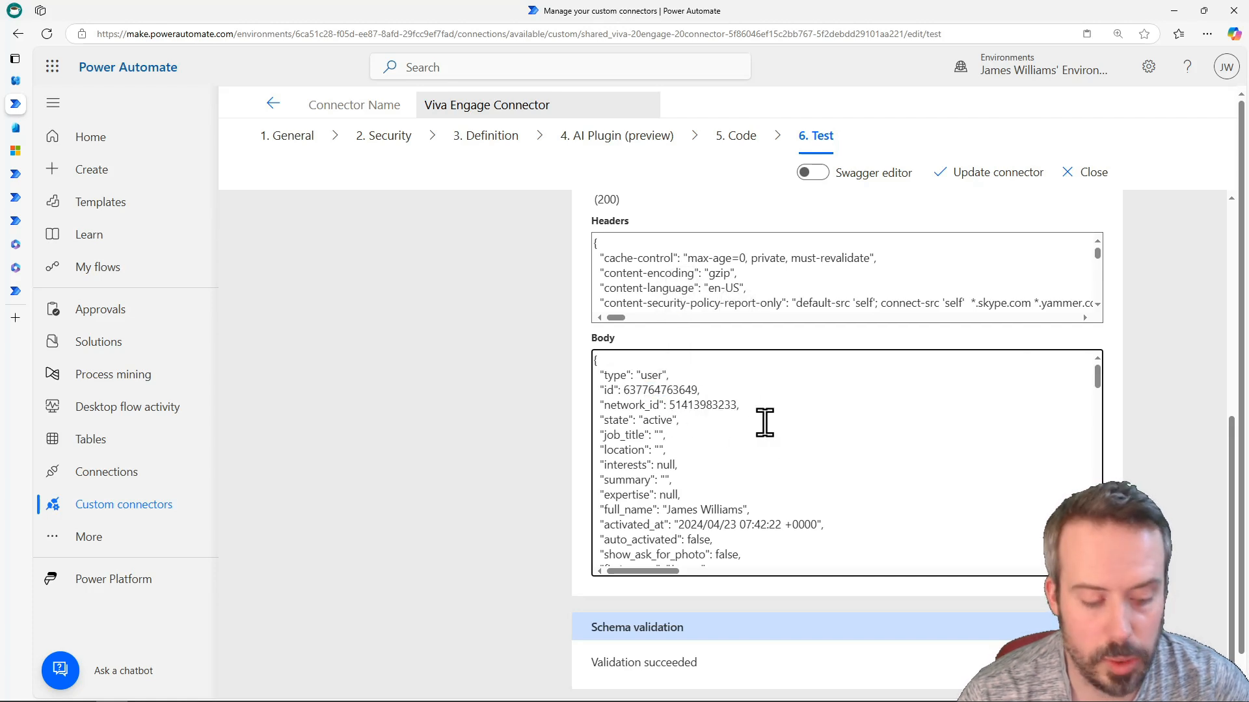
In the Yammer REST API documentation, open the GET groups/for_user/user_id.json article and read its definition and User_Id parameter
{"action": "scroll", "coordinate": [780, 391], "scroll_direction": "up", "scroll_amount": 5}
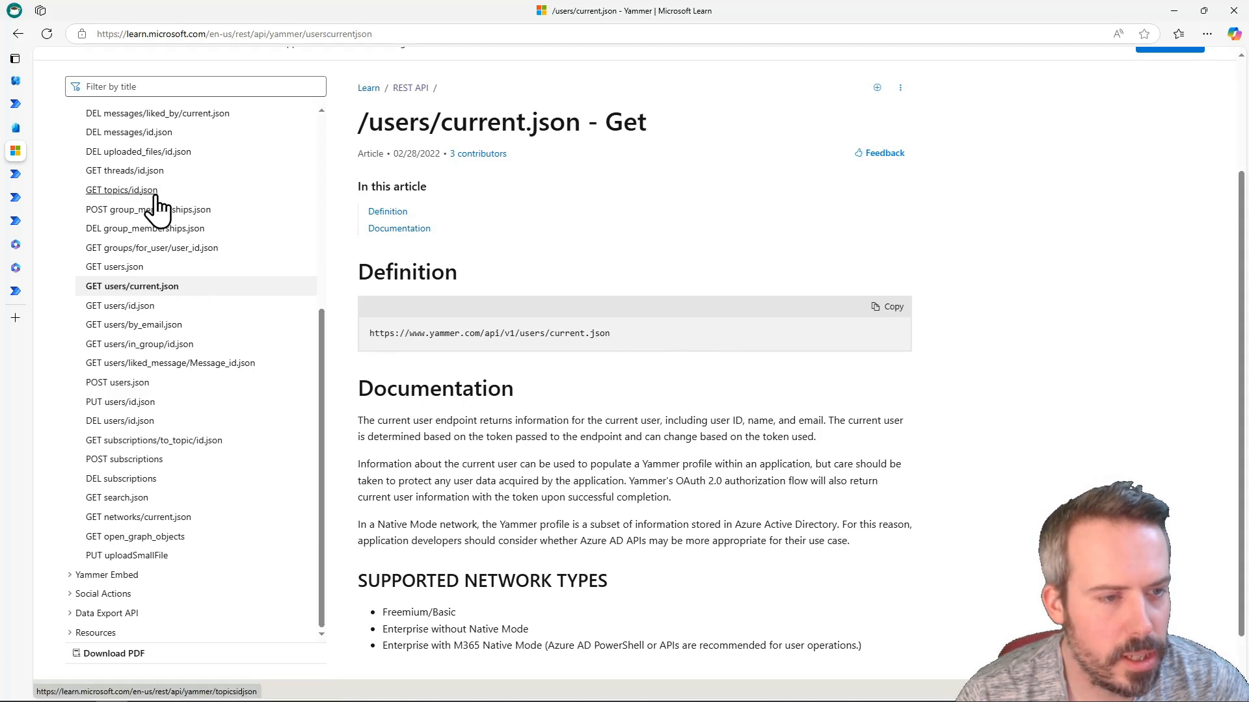
{"action": "left_click", "coordinate": [135, 249]}
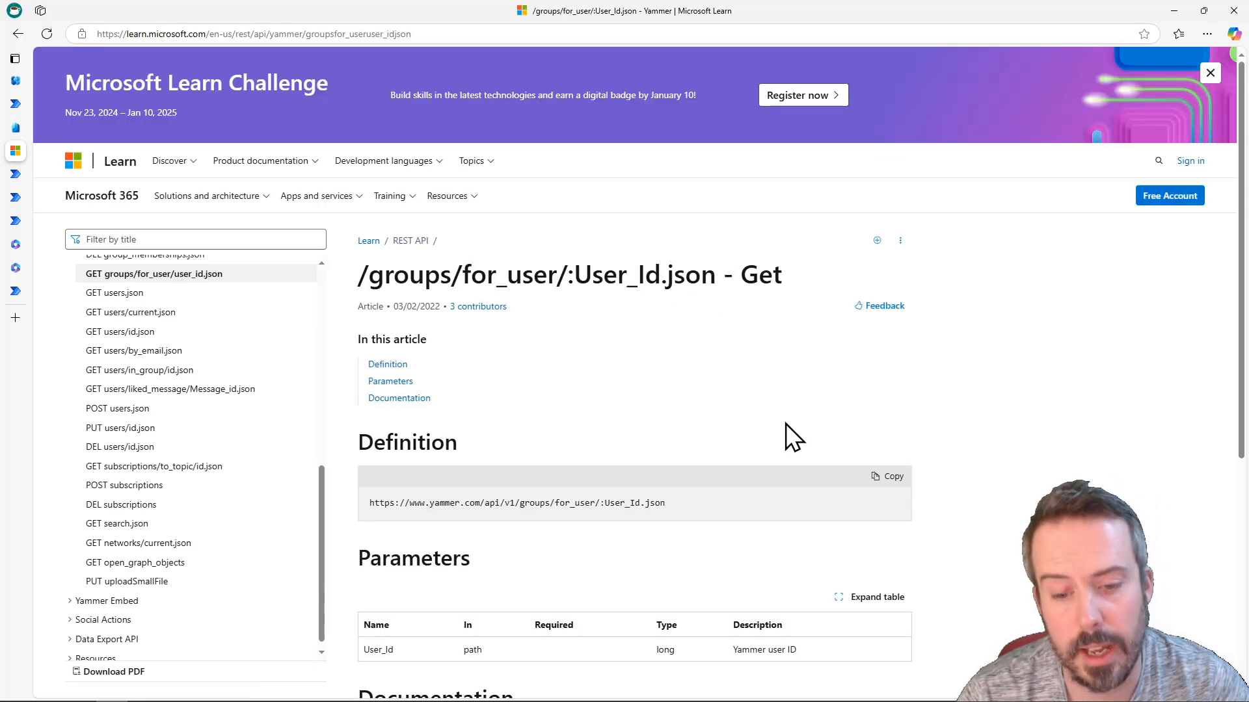
{"action": "scroll", "coordinate": [796, 399], "scroll_direction": "down", "scroll_amount": 4}
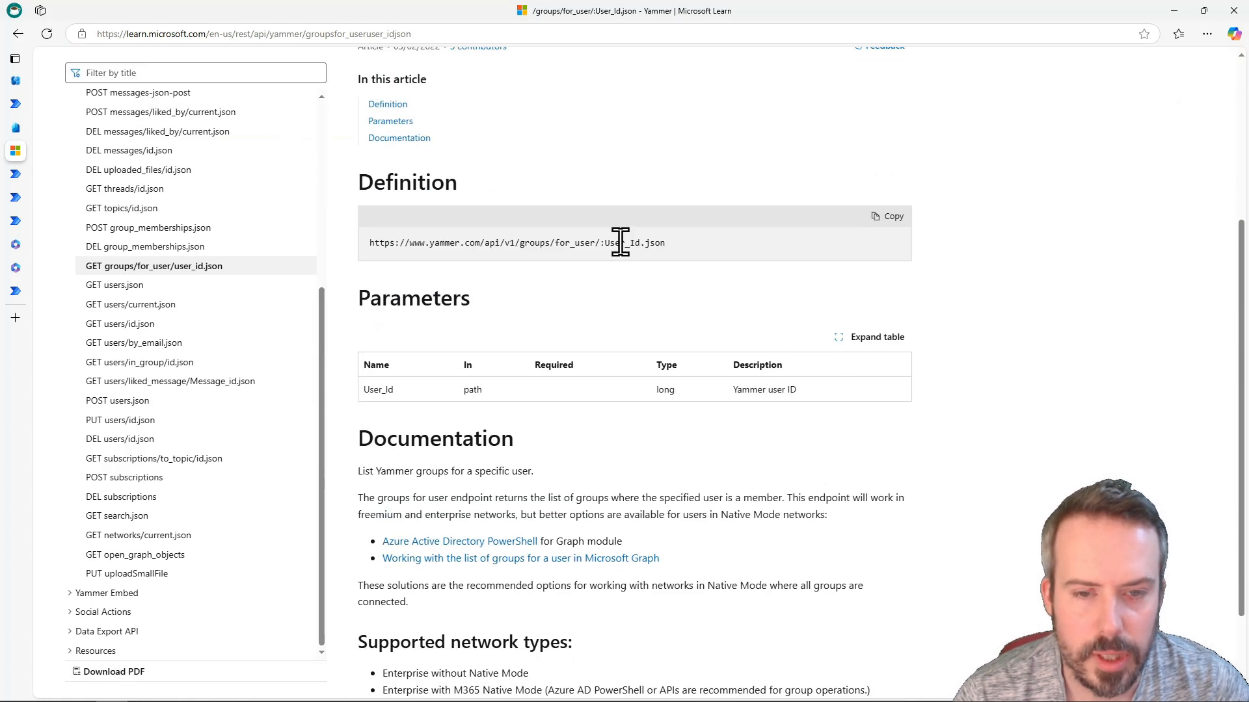
{"action": "scroll", "coordinate": [632, 339], "scroll_direction": "up", "scroll_amount": 2}
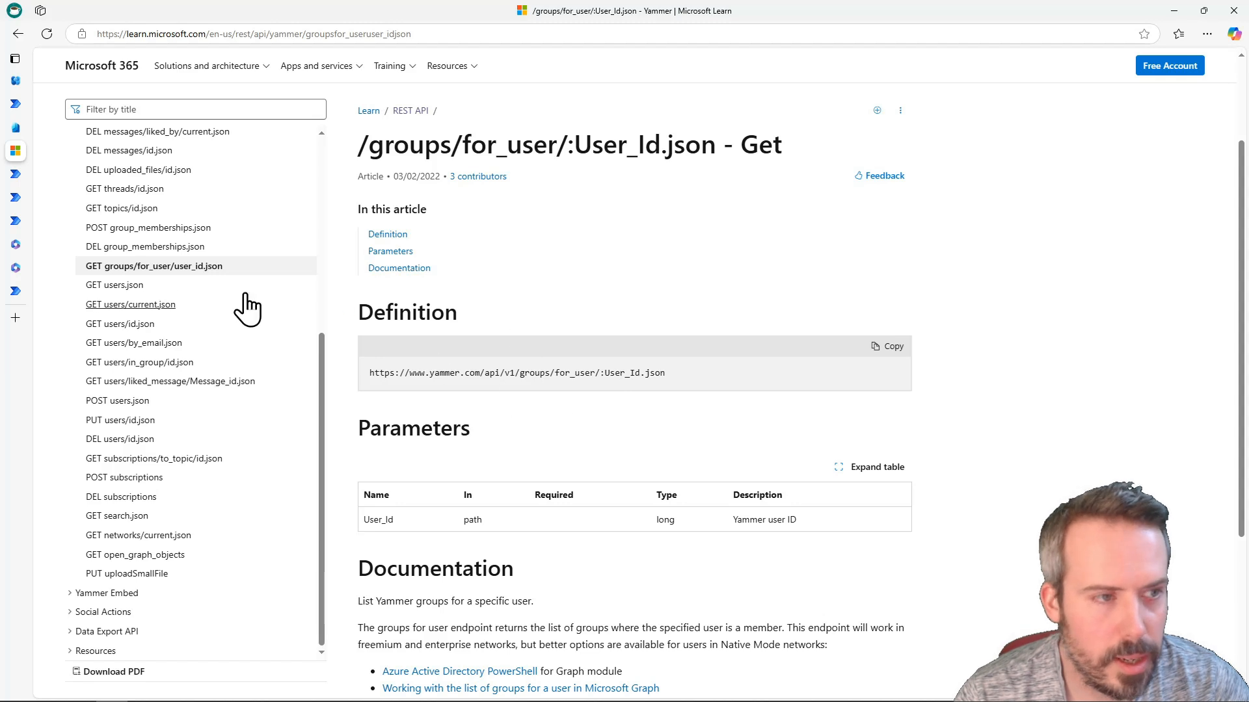
Back in Power Automate, add a new action to the connector definition with the summary Get User Groups
{"action": "left_click", "coordinate": [16, 105]}
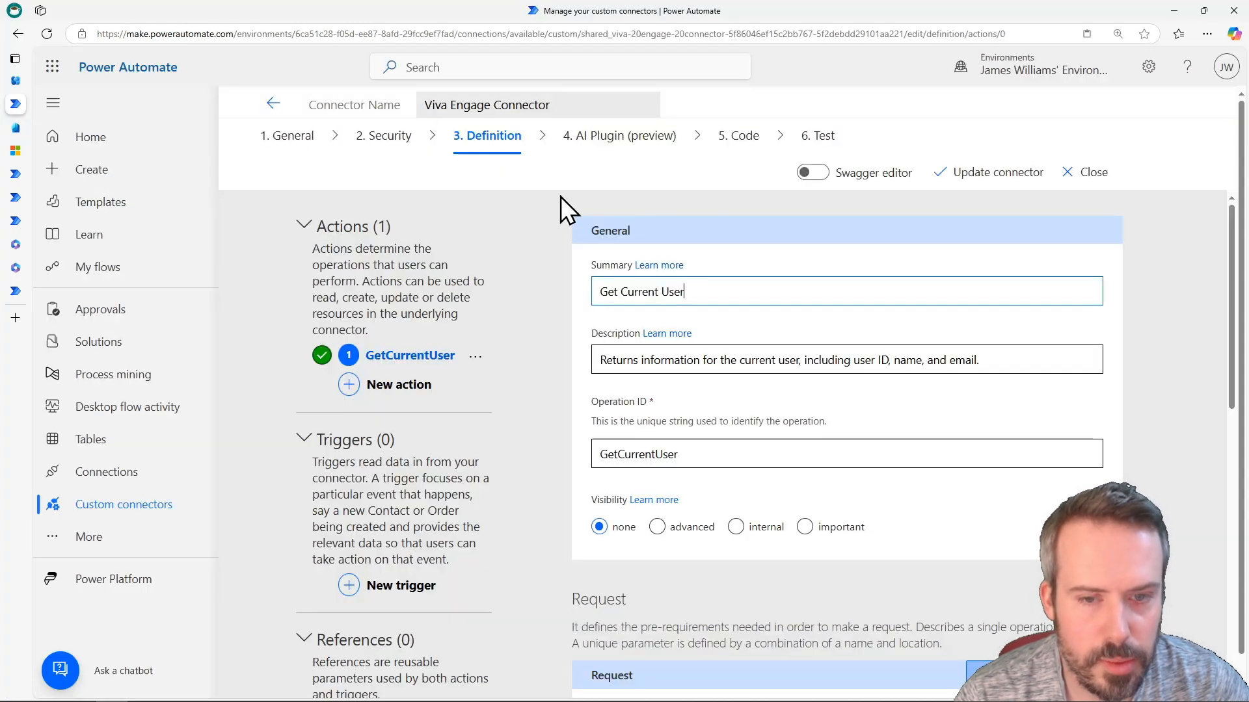
{"action": "left_click", "coordinate": [390, 385]}
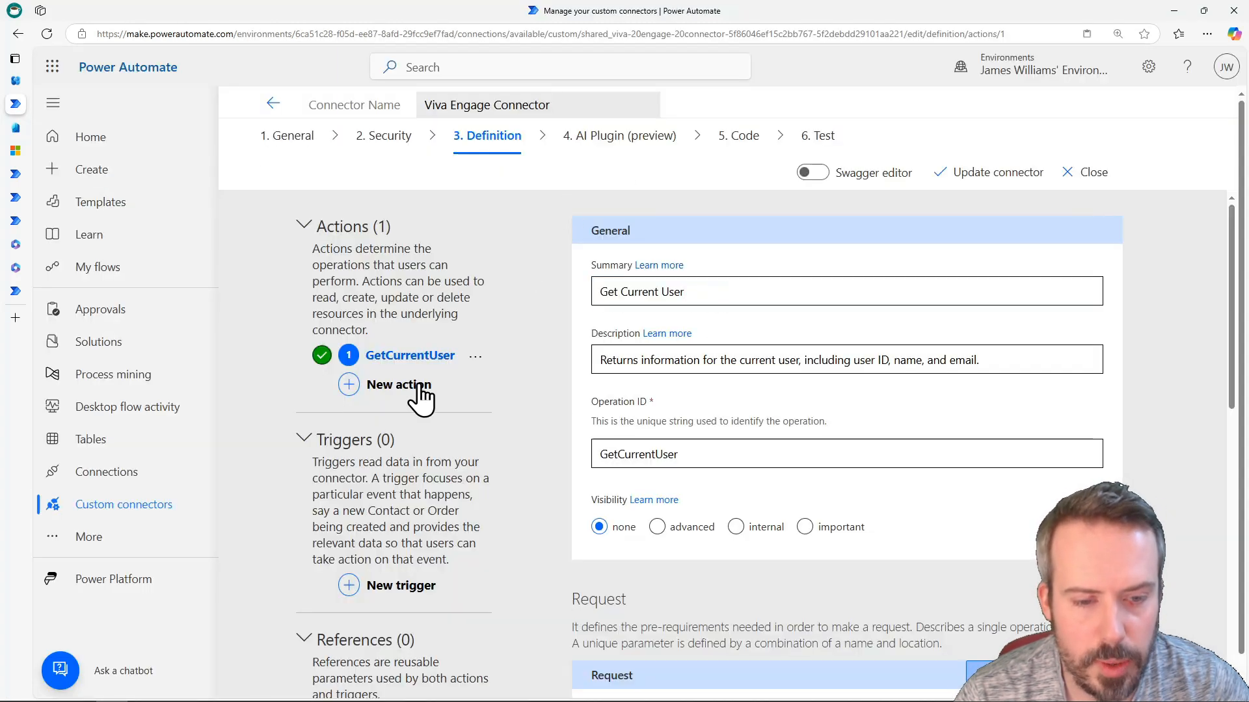
{"action": "left_click", "coordinate": [708, 284]}
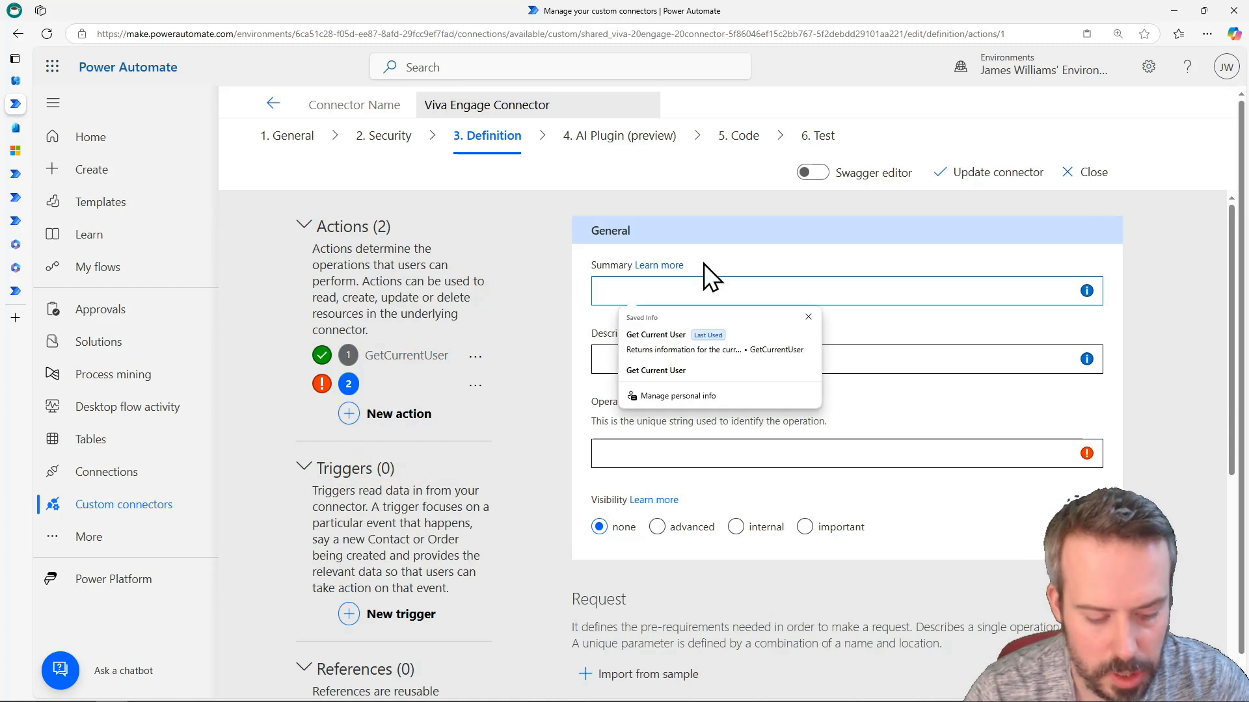
{"action": "type", "text": "Get "}
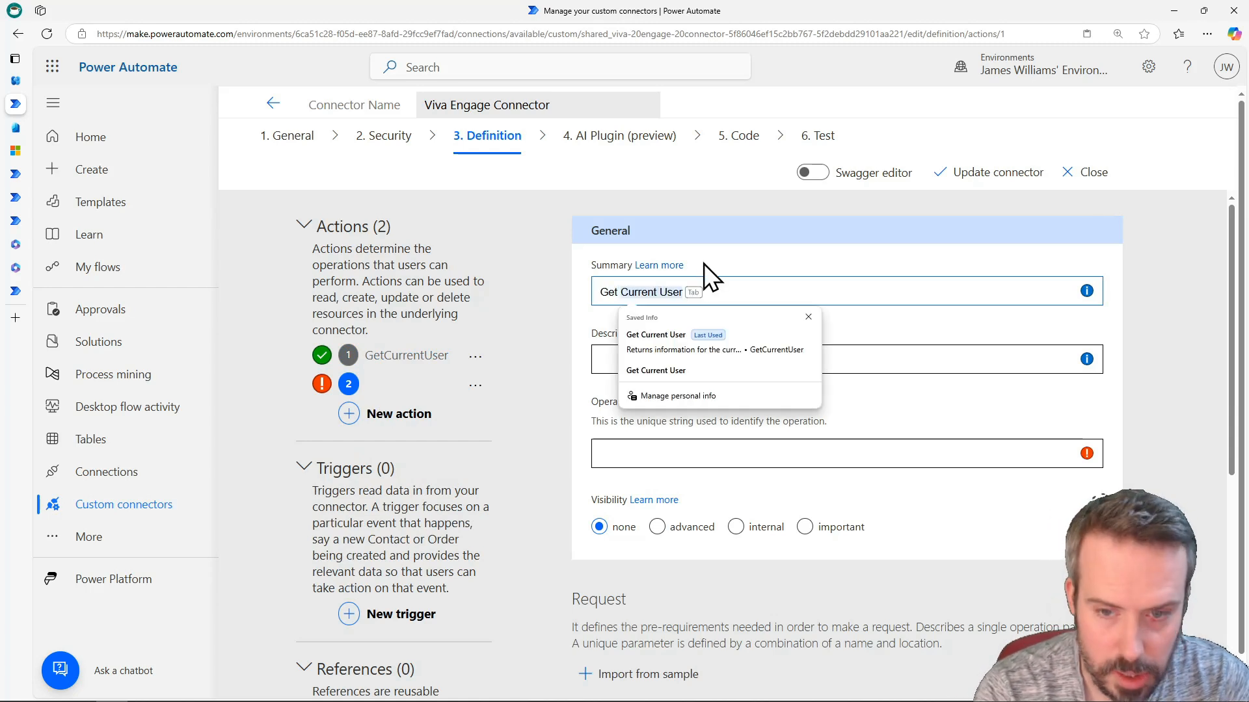
{"action": "type", "text": "User Groups"}
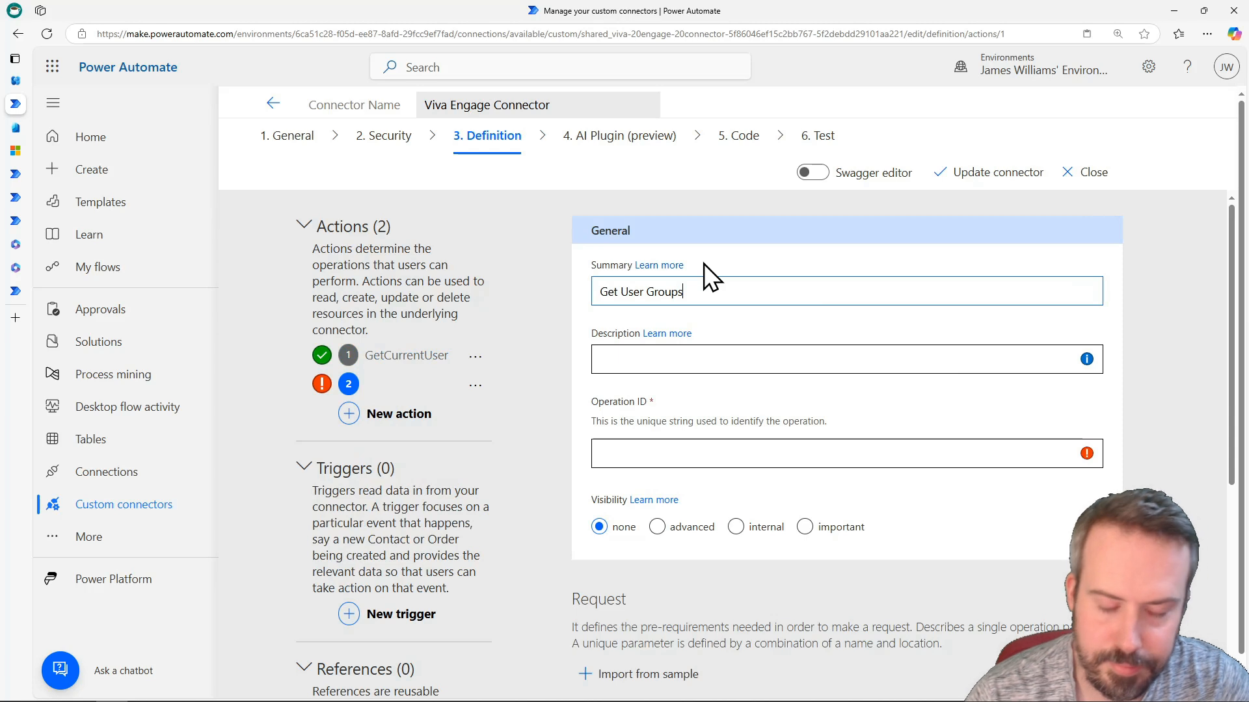
Copy the endpoint's description from the documentation and set the action's description to "Returns the list of groups where the specified user is a member"
{"action": "left_click", "coordinate": [14, 151]}
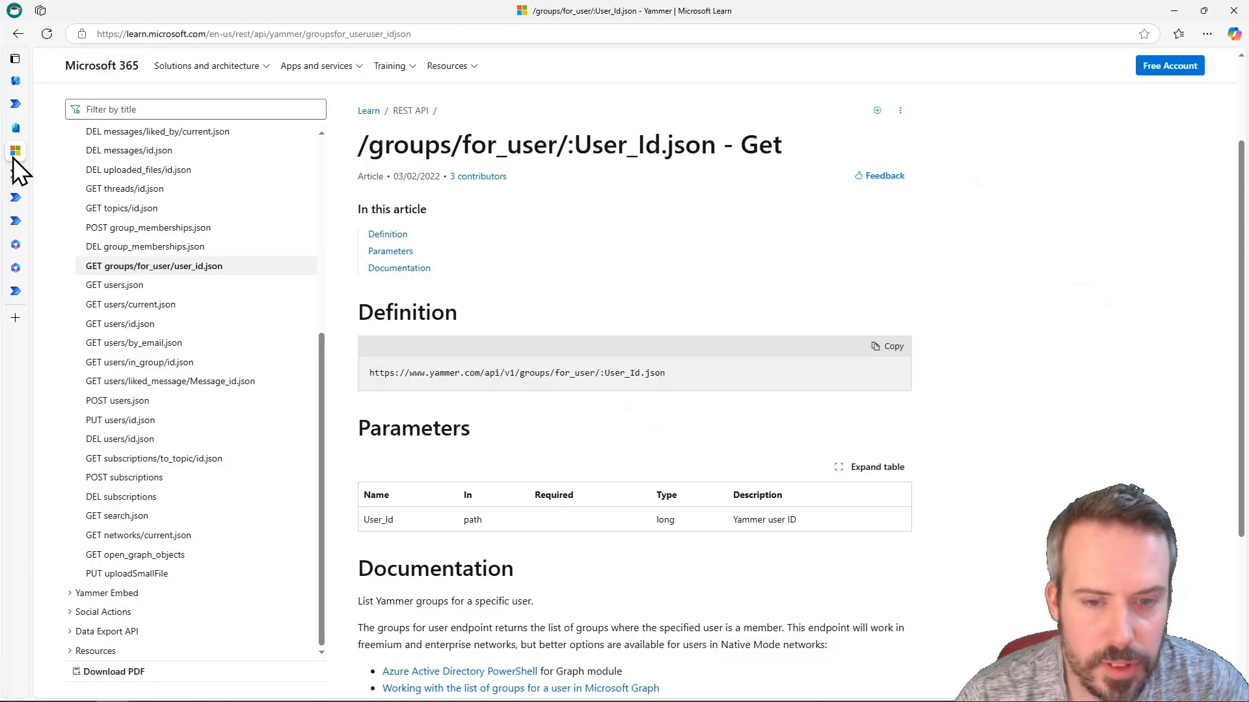
{"action": "scroll", "coordinate": [485, 384], "scroll_direction": "down", "scroll_amount": 3}
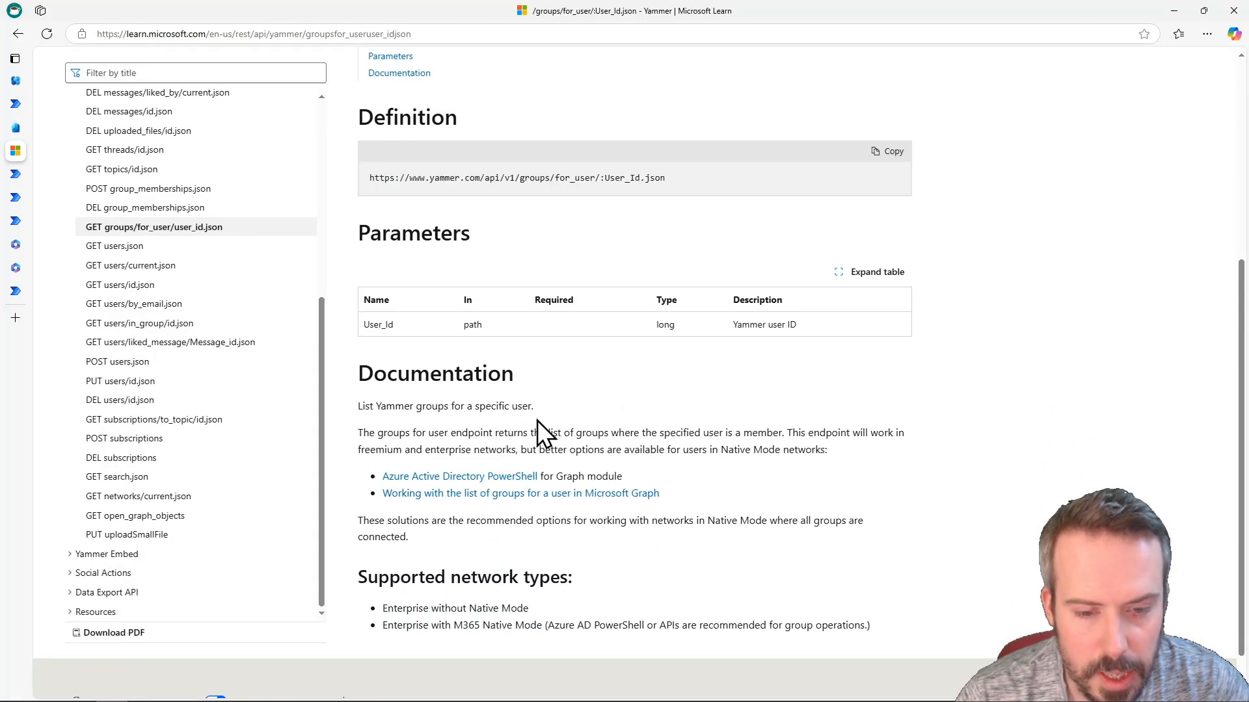
{"action": "left_click_drag", "start_coordinate": [496, 434], "coordinate": [783, 433]}
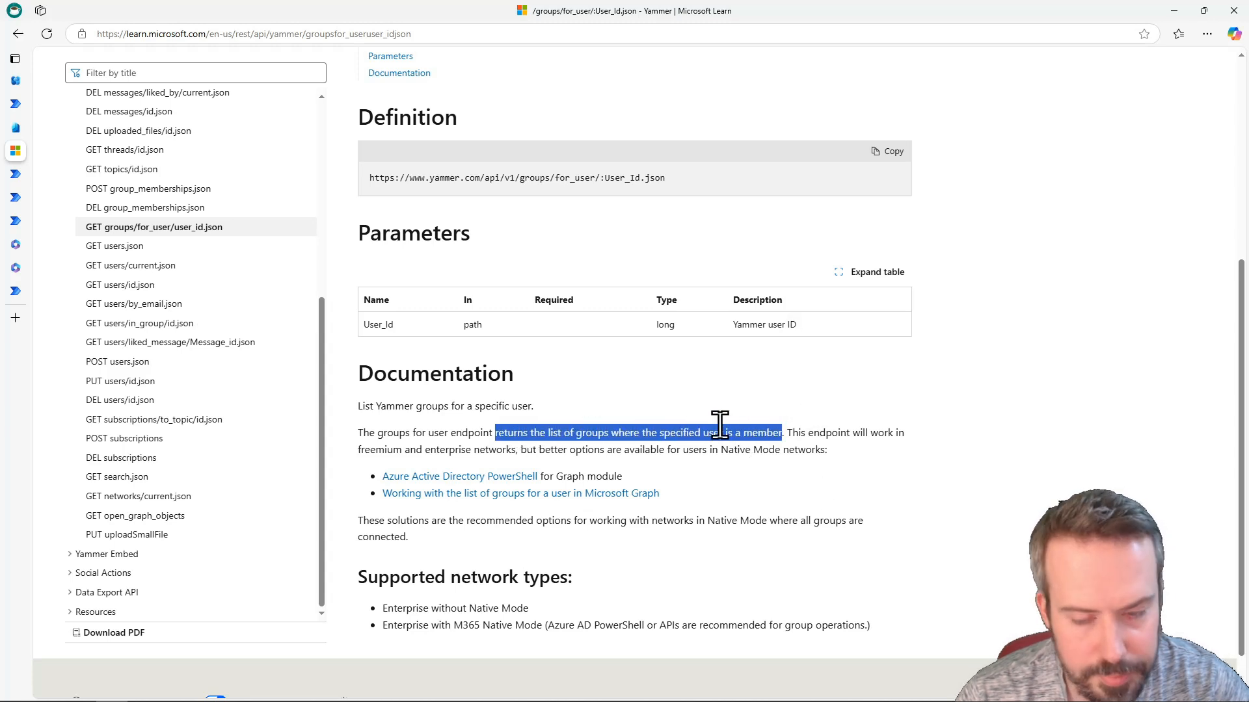
{"action": "key", "text": "ctrl+c"}
{"action": "left_click", "coordinate": [16, 104]}
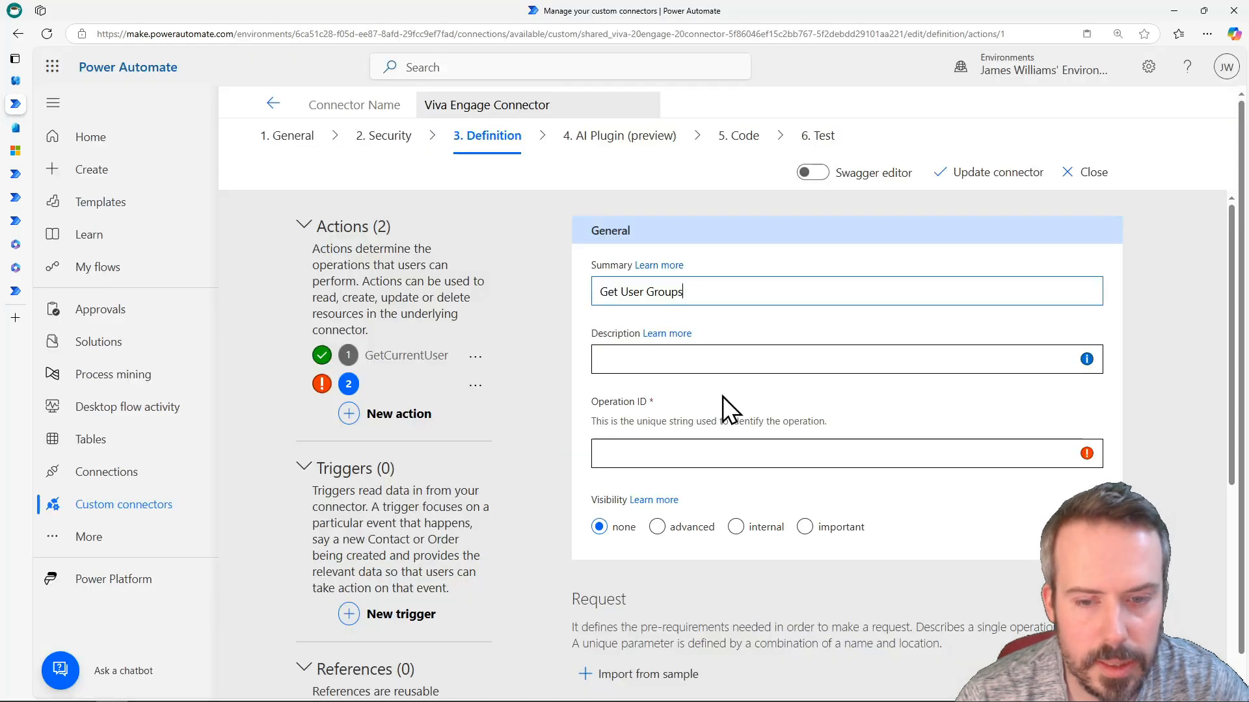
{"action": "left_click", "coordinate": [636, 361]}
{"action": "key", "text": "ctrl+v"}
{"action": "key", "text": "Home"}
{"action": "key", "text": "Delete"}
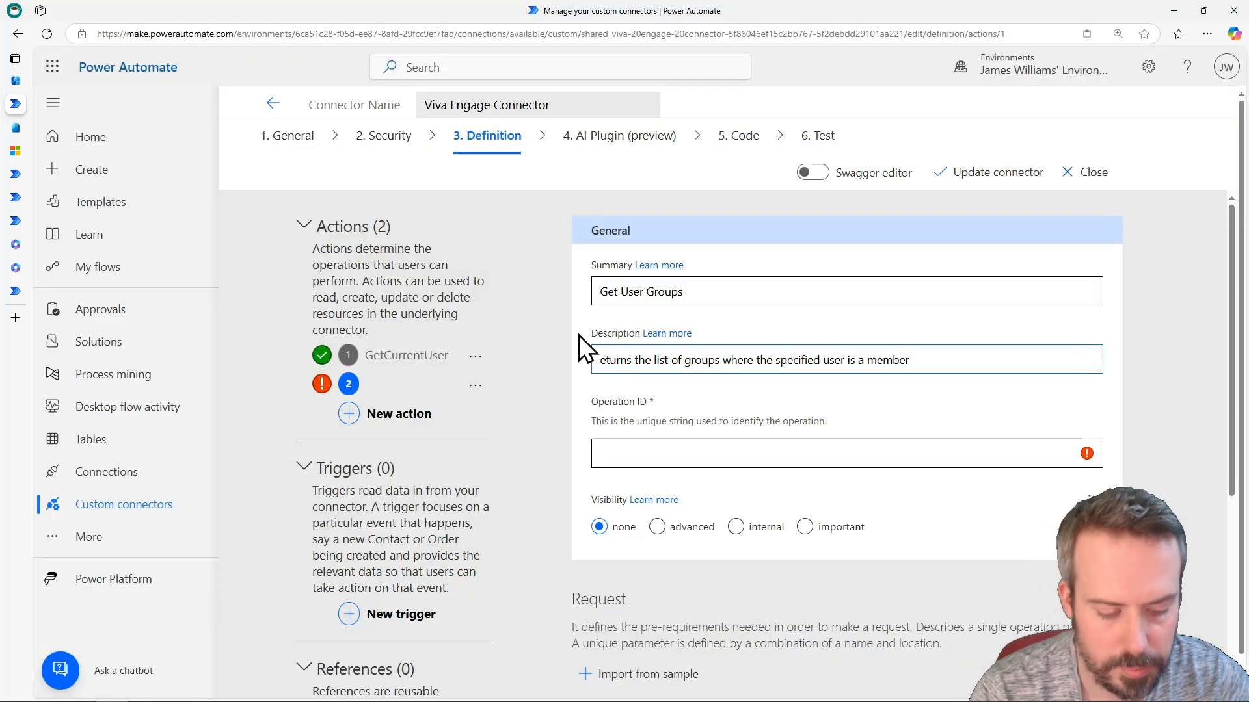
{"action": "type", "text": "R"}
Reuse the action's summary text without spaces to set the operation ID to GetUserGroups
{"action": "left_click", "coordinate": [691, 290]}
{"action": "key", "text": "ctrl+a"}
{"action": "left_click", "coordinate": [620, 453]}
{"action": "key", "text": "ctrl+v"}
{"action": "left_click", "coordinate": [647, 454]}
{"action": "key", "text": "BackSpace"}
{"action": "left_click", "coordinate": [619, 454]}
{"action": "key", "text": "BackSpace"}
Start a request import from sample and fill in the URL groups/for_user/:User_Id.json copied from the documentation's definition
{"action": "scroll", "coordinate": [673, 403], "scroll_direction": "down", "scroll_amount": 3}
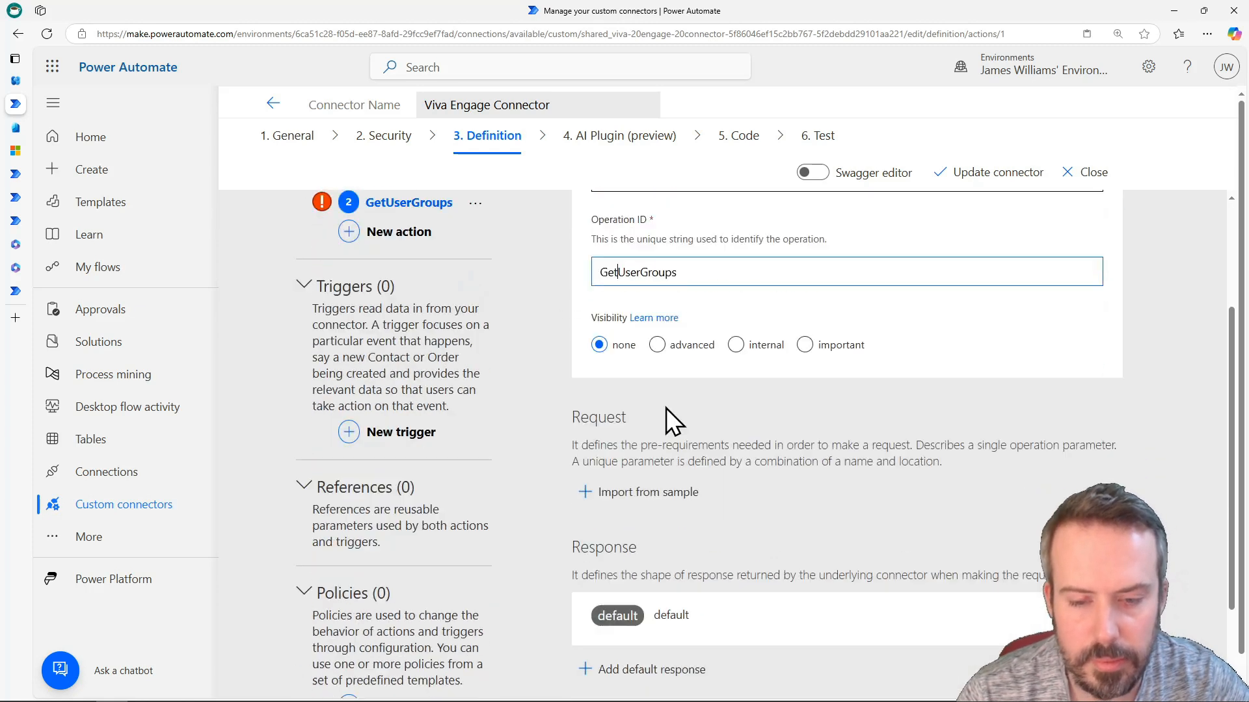
{"action": "scroll", "coordinate": [670, 410], "scroll_direction": "down", "scroll_amount": 1}
{"action": "left_click", "coordinate": [614, 419]}
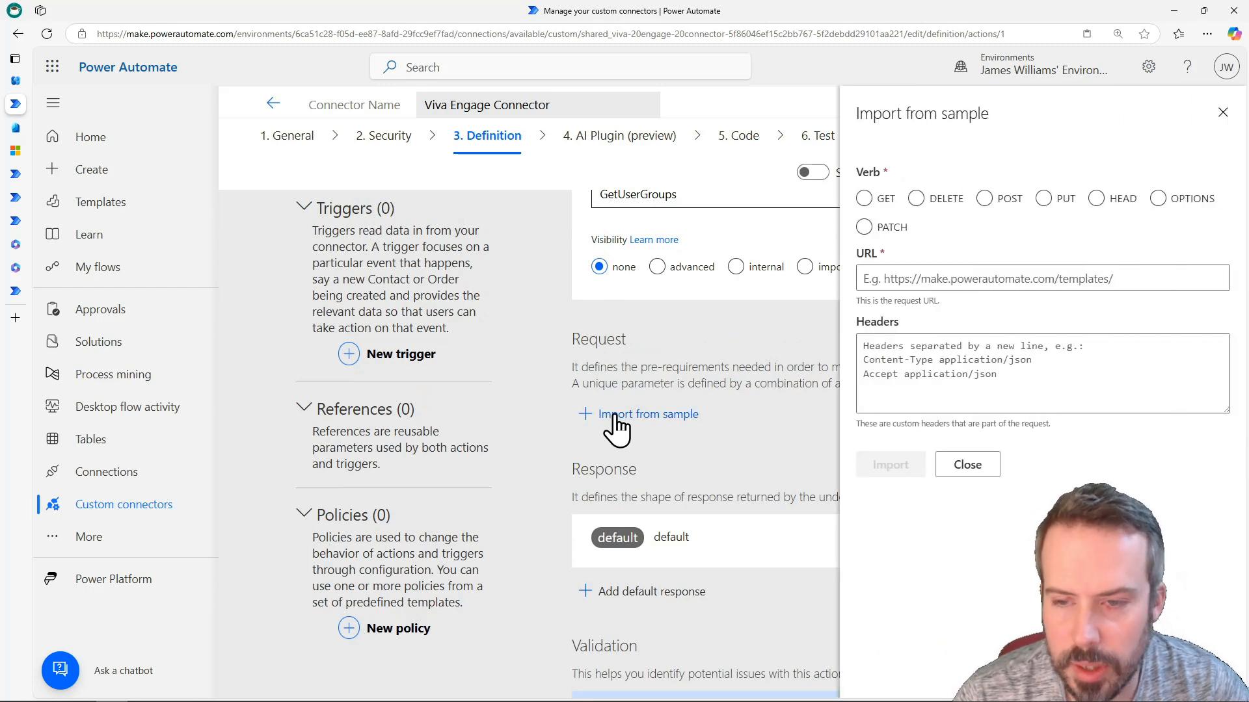
{"action": "left_click", "coordinate": [21, 151]}
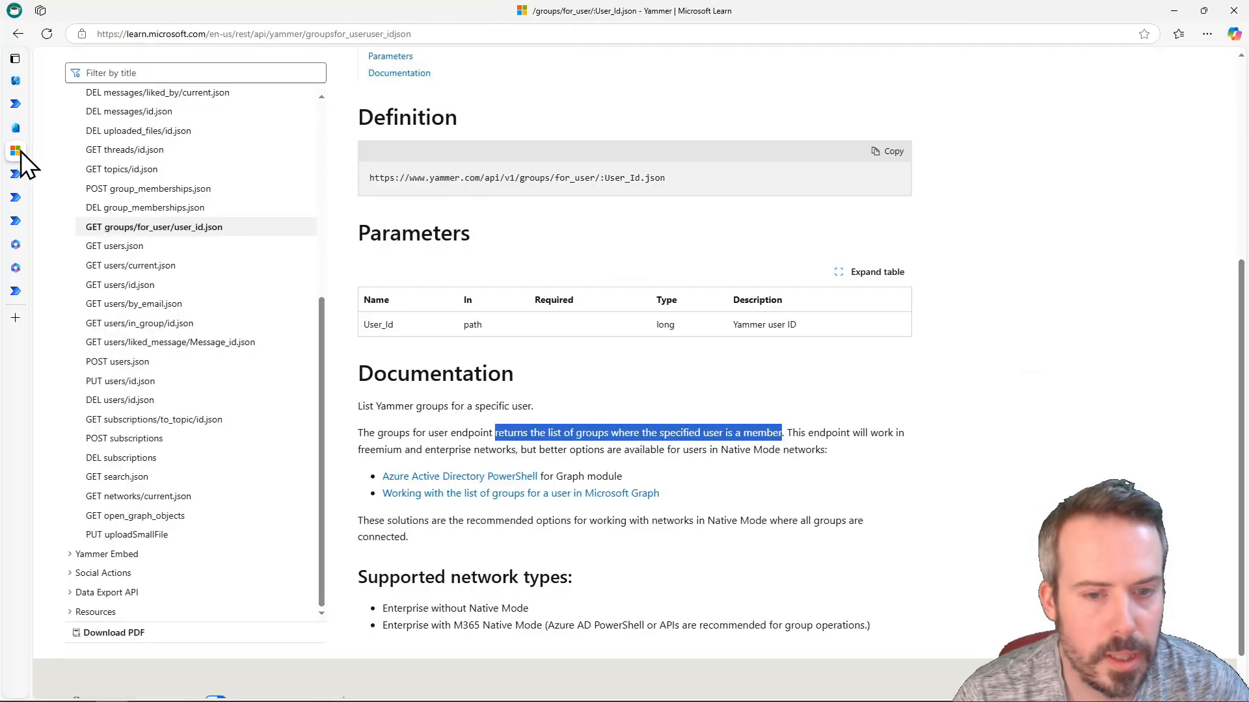
{"action": "left_click", "coordinate": [560, 218]}
{"action": "left_click_drag", "start_coordinate": [519, 182], "coordinate": [661, 181]}
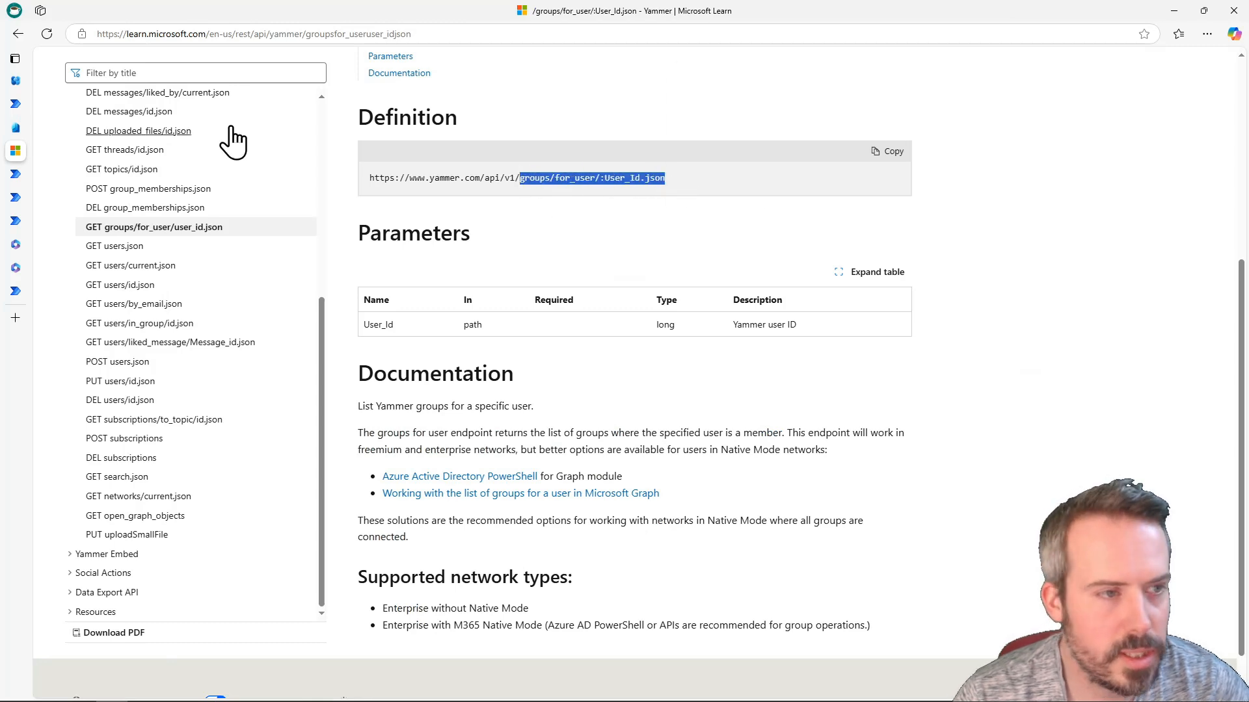
{"action": "left_click", "coordinate": [15, 104]}
{"action": "left_click", "coordinate": [935, 278]}
{"action": "key", "text": "ctrl+v"}
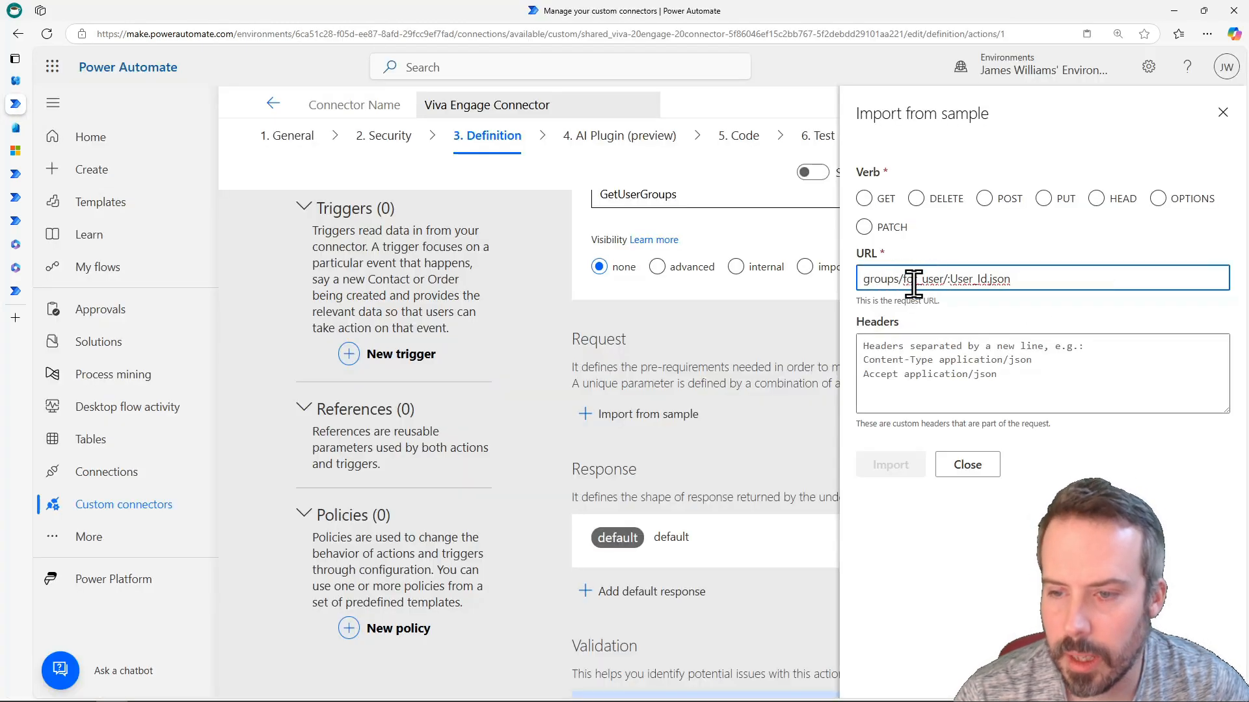
Check the endpoint's HTTP method in the documentation and set the sample request's verb to GET
{"action": "left_click", "coordinate": [20, 152]}
{"action": "scroll", "coordinate": [641, 218], "scroll_direction": "up", "scroll_amount": 5}
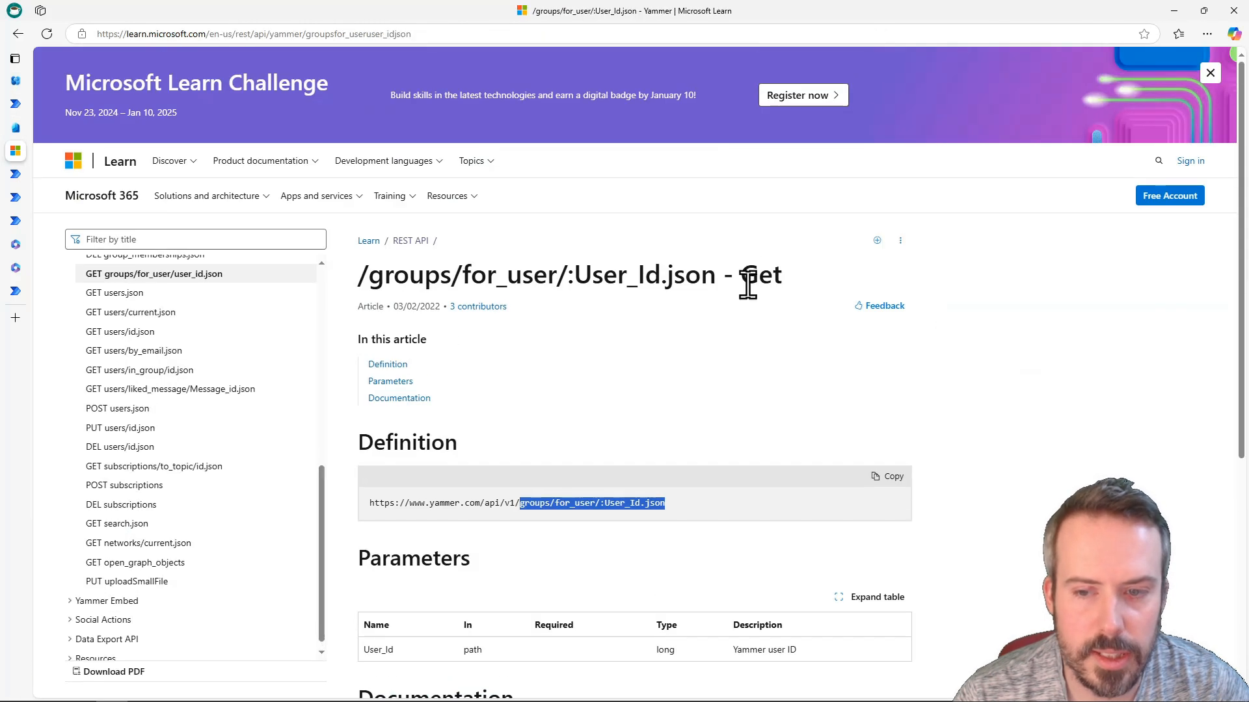
{"action": "left_click", "coordinate": [23, 107]}
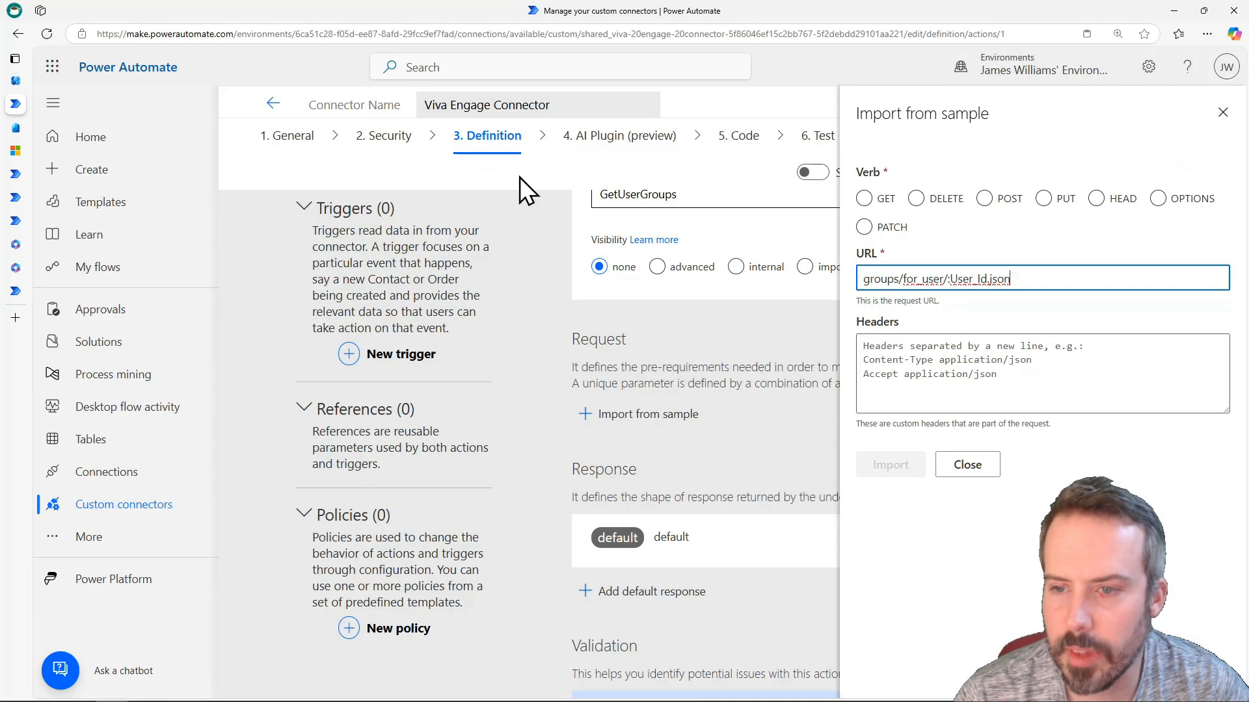
{"action": "left_click", "coordinate": [866, 199]}
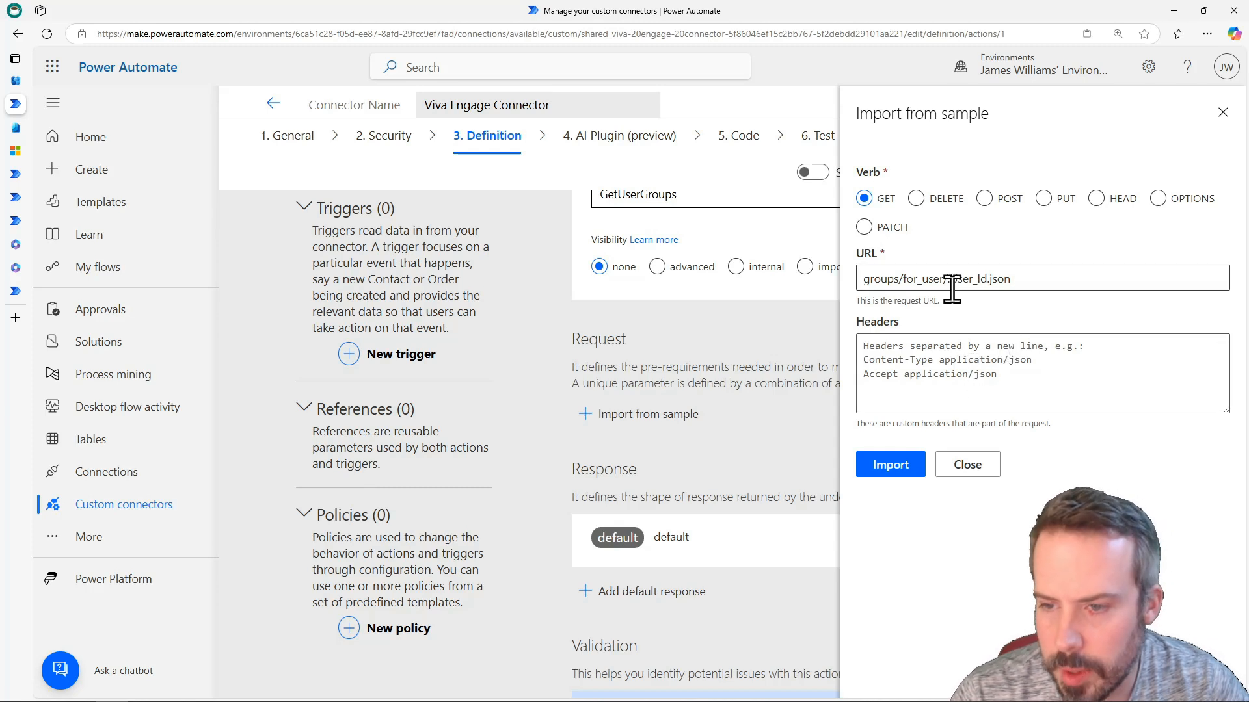
Rewrite the URL's user parameter in curly braces as groups/for_user/{User_Id}.json and import the sample request
{"action": "left_click_drag", "start_coordinate": [949, 284], "coordinate": [961, 291]}
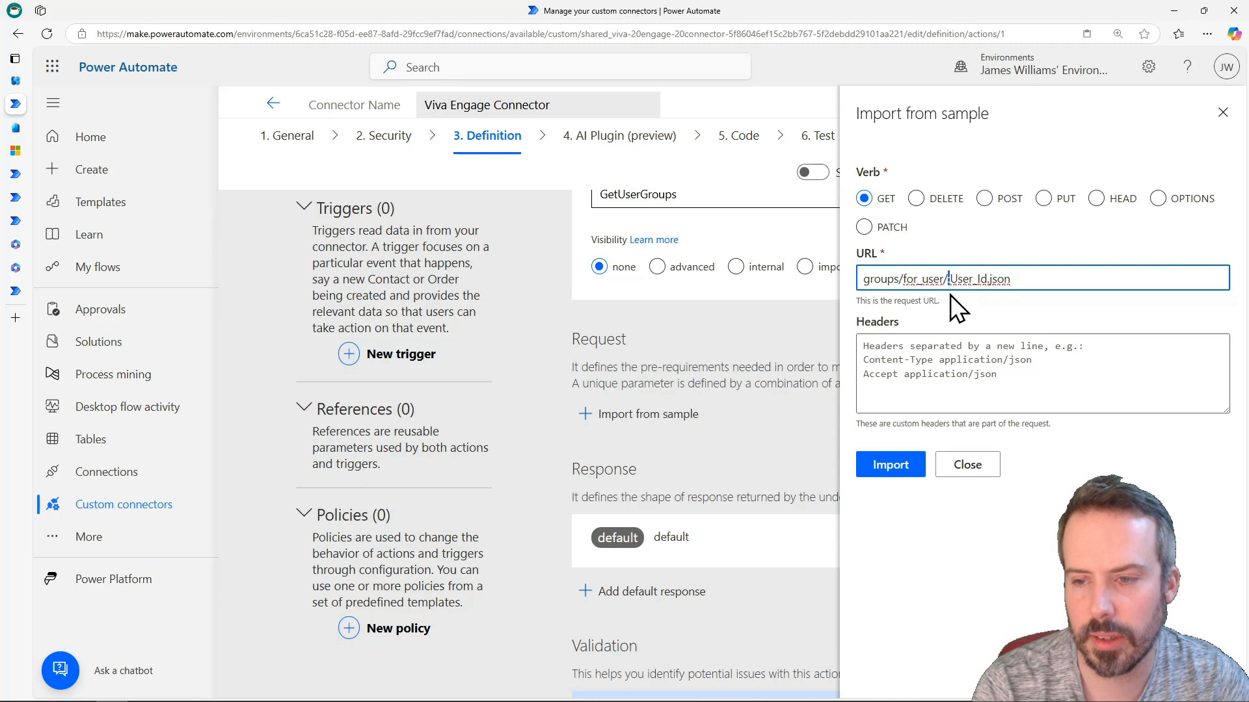
{"action": "type", "text": "{"}
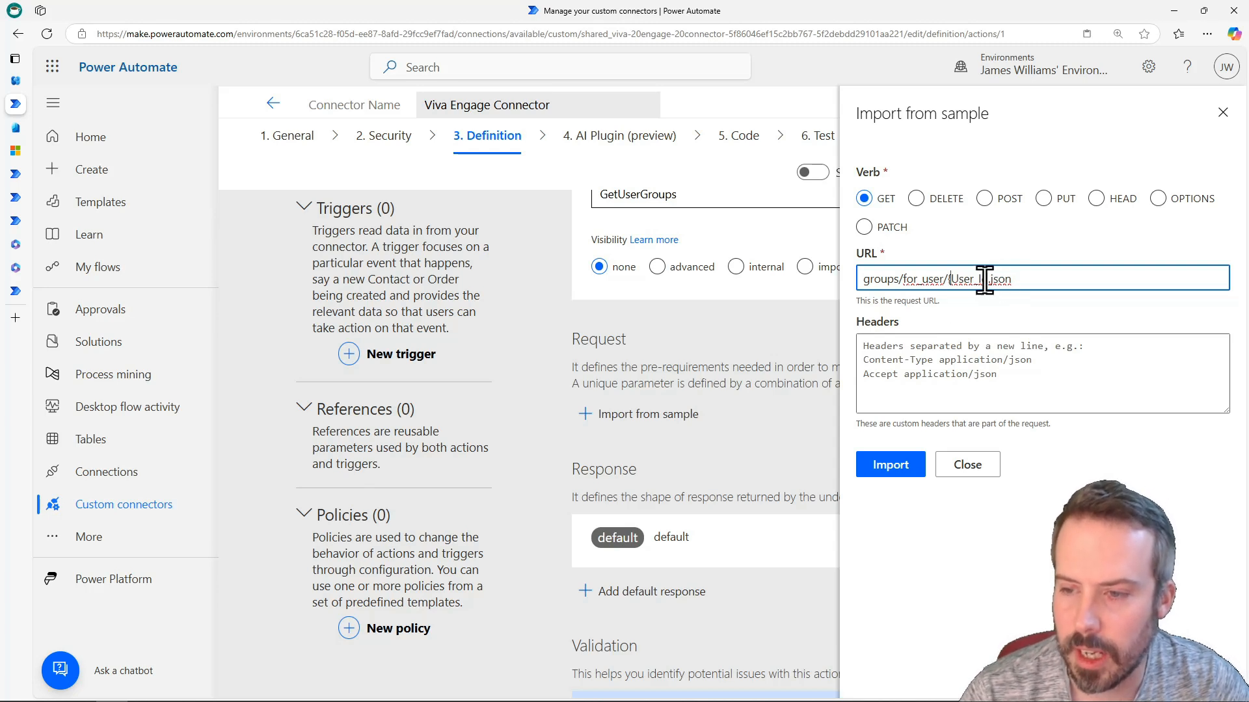
{"action": "left_click", "coordinate": [988, 279]}
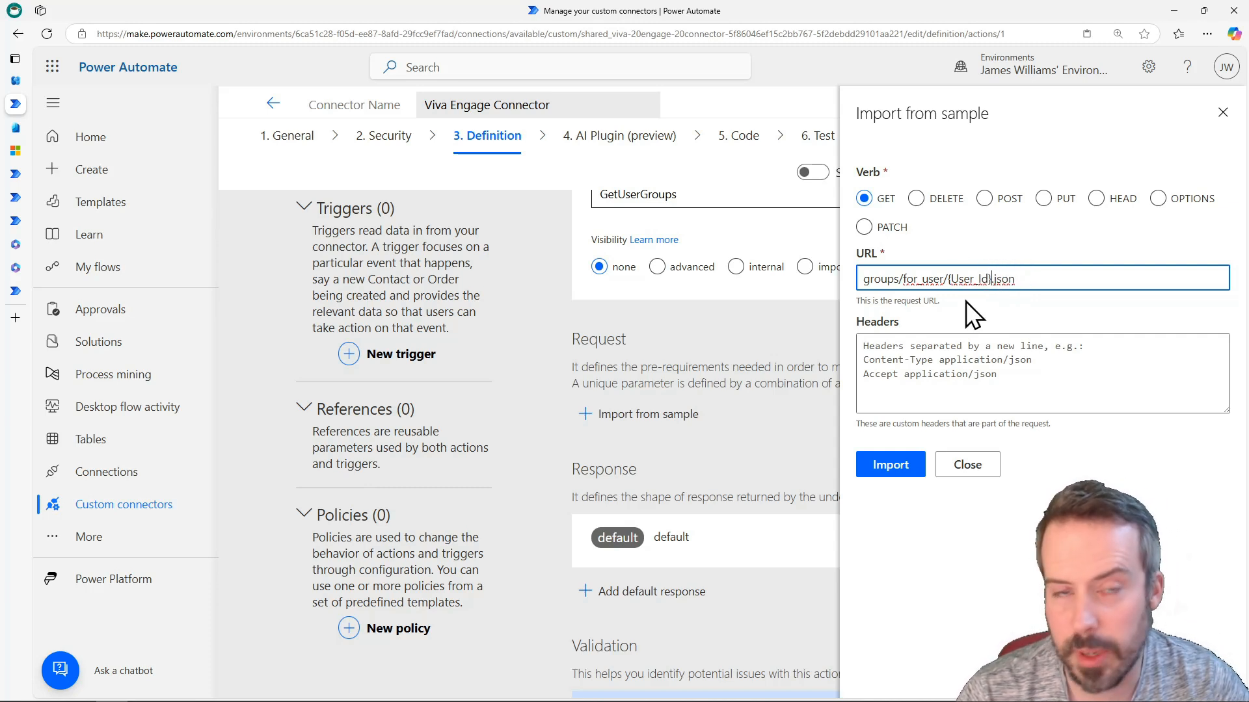
{"action": "left_click", "coordinate": [888, 467]}
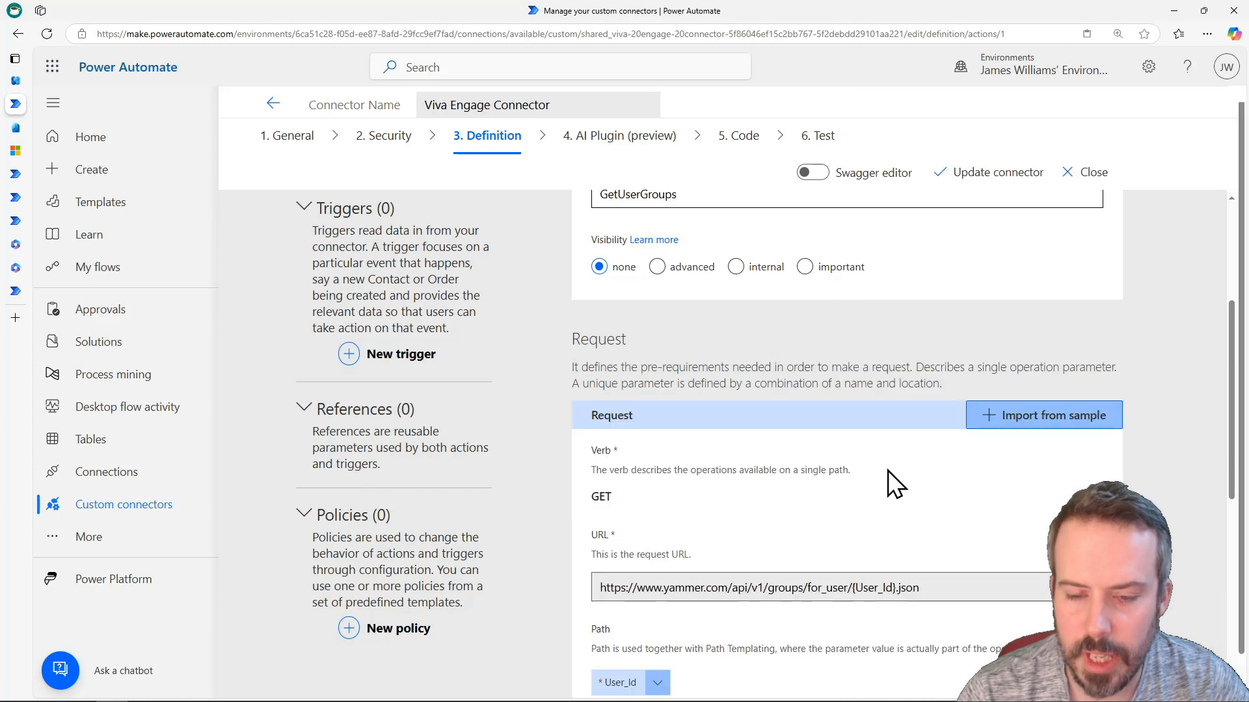
Check the imported URL and User_Id path parameter, and update the custom connector
{"action": "scroll", "coordinate": [845, 498], "scroll_direction": "down", "scroll_amount": 2}
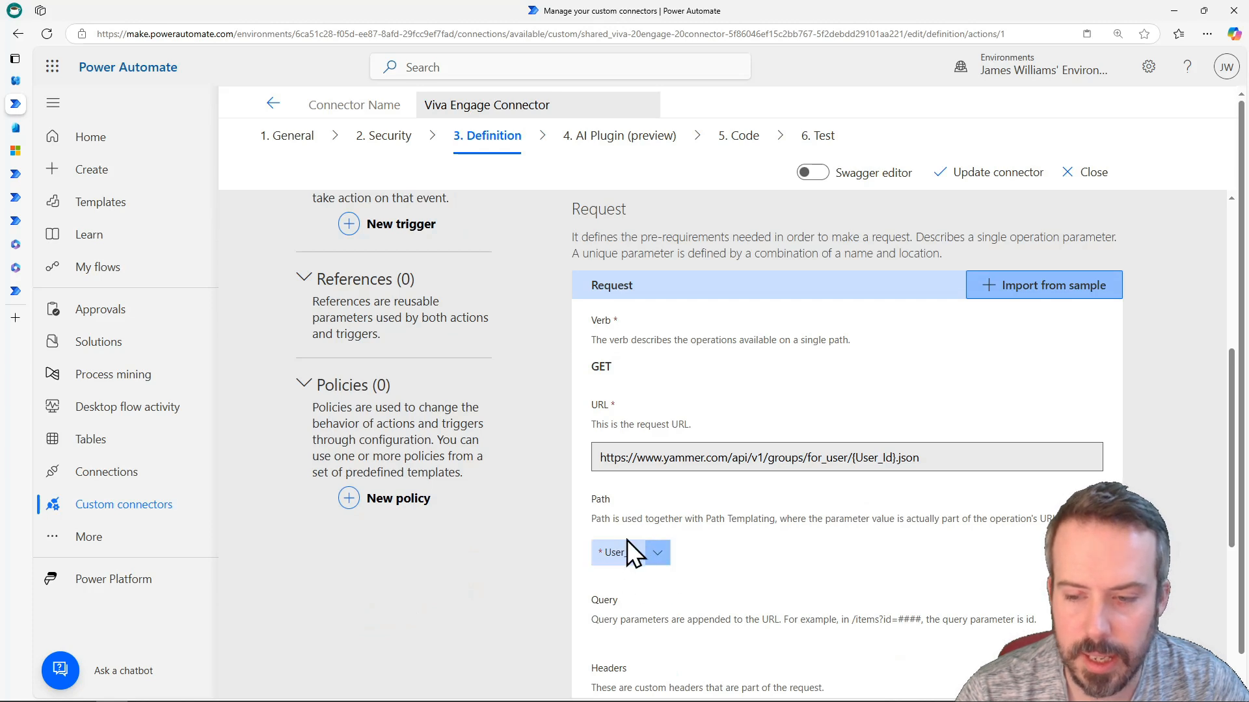
{"action": "scroll", "coordinate": [765, 508], "scroll_direction": "down", "scroll_amount": 1}
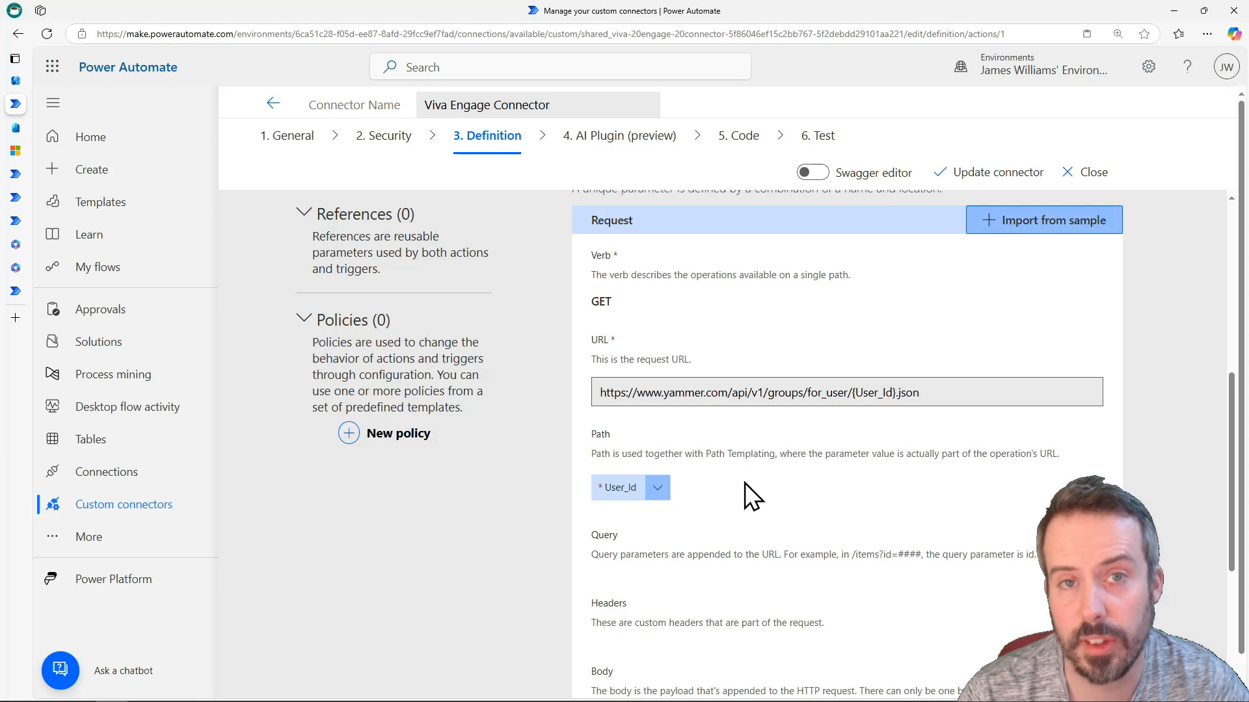
{"action": "left_click", "coordinate": [989, 172]}
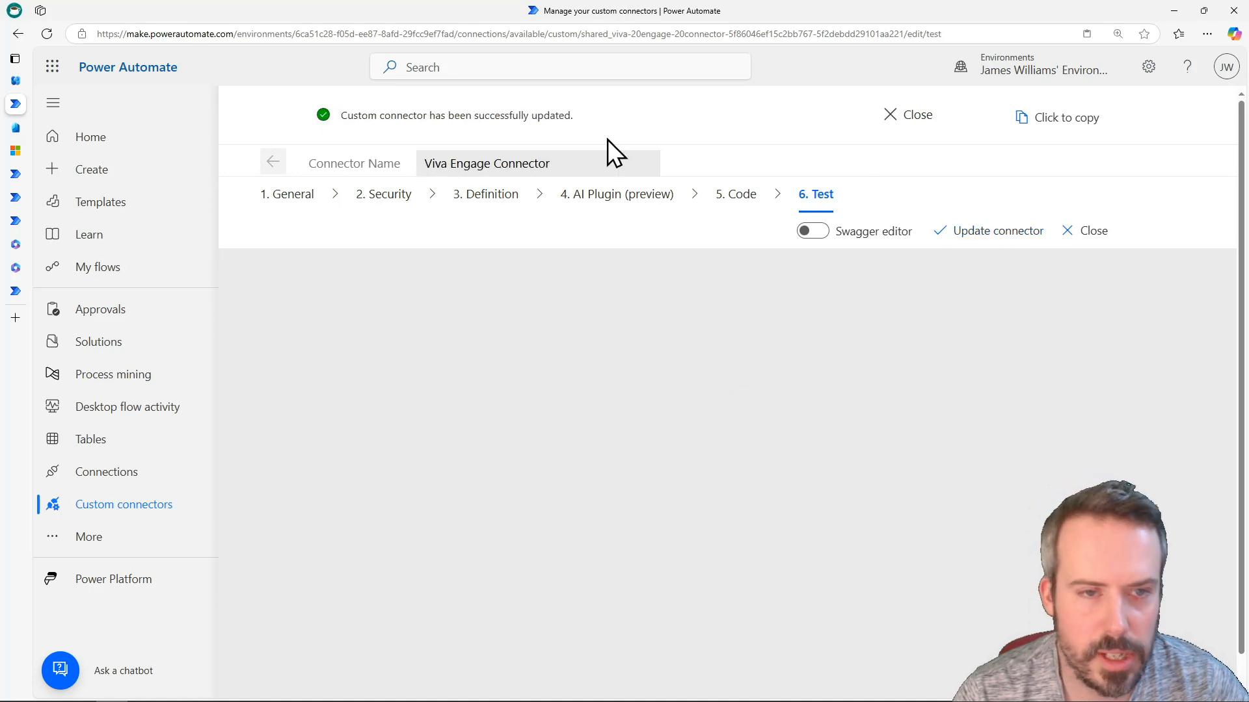
Test the GetCurrentUser operation again and copy the user id value from the response body
{"action": "scroll", "coordinate": [745, 482], "scroll_direction": "down", "scroll_amount": 2}
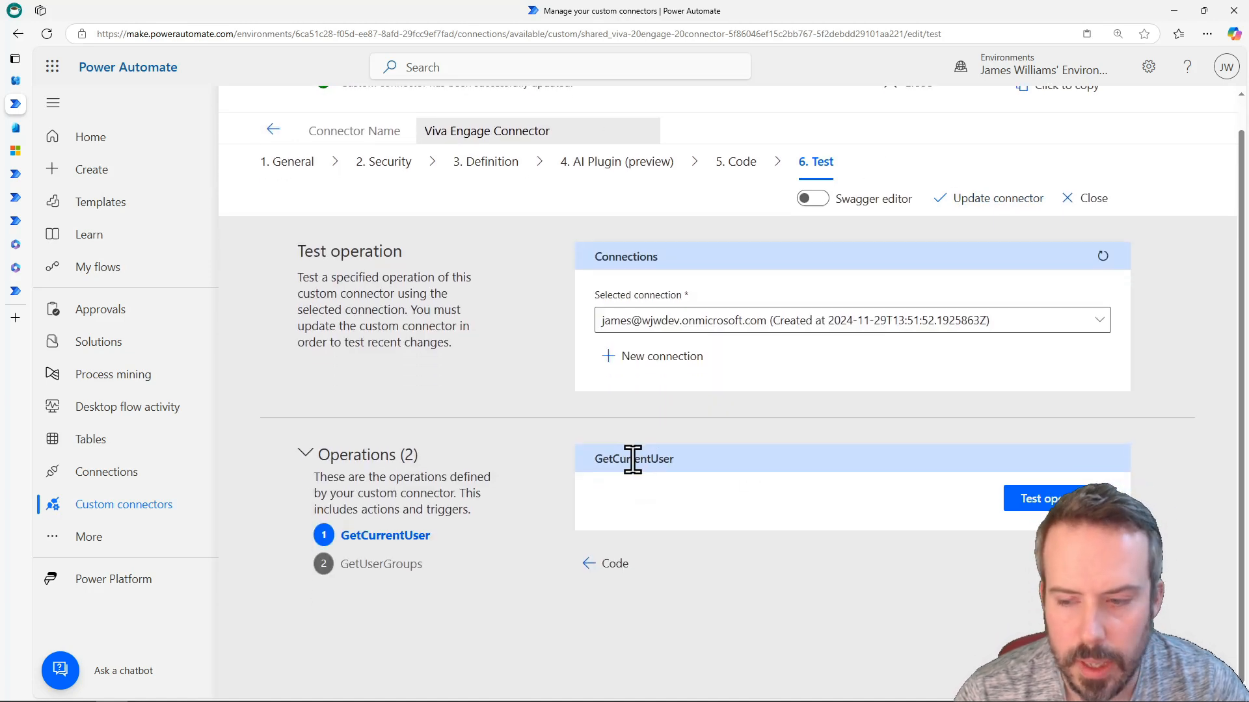
{"action": "left_click", "coordinate": [1047, 442]}
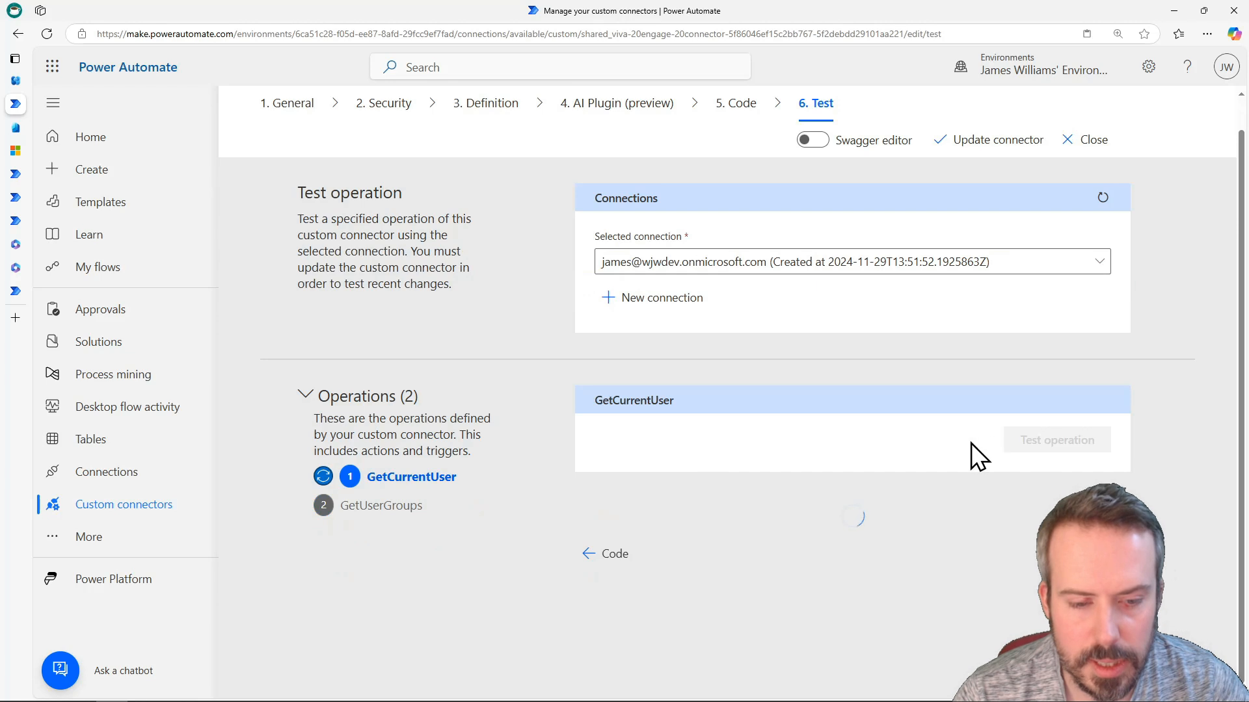
{"action": "scroll", "coordinate": [755, 491], "scroll_direction": "down", "scroll_amount": 2}
{"action": "scroll", "coordinate": [700, 482], "scroll_direction": "down", "scroll_amount": 5}
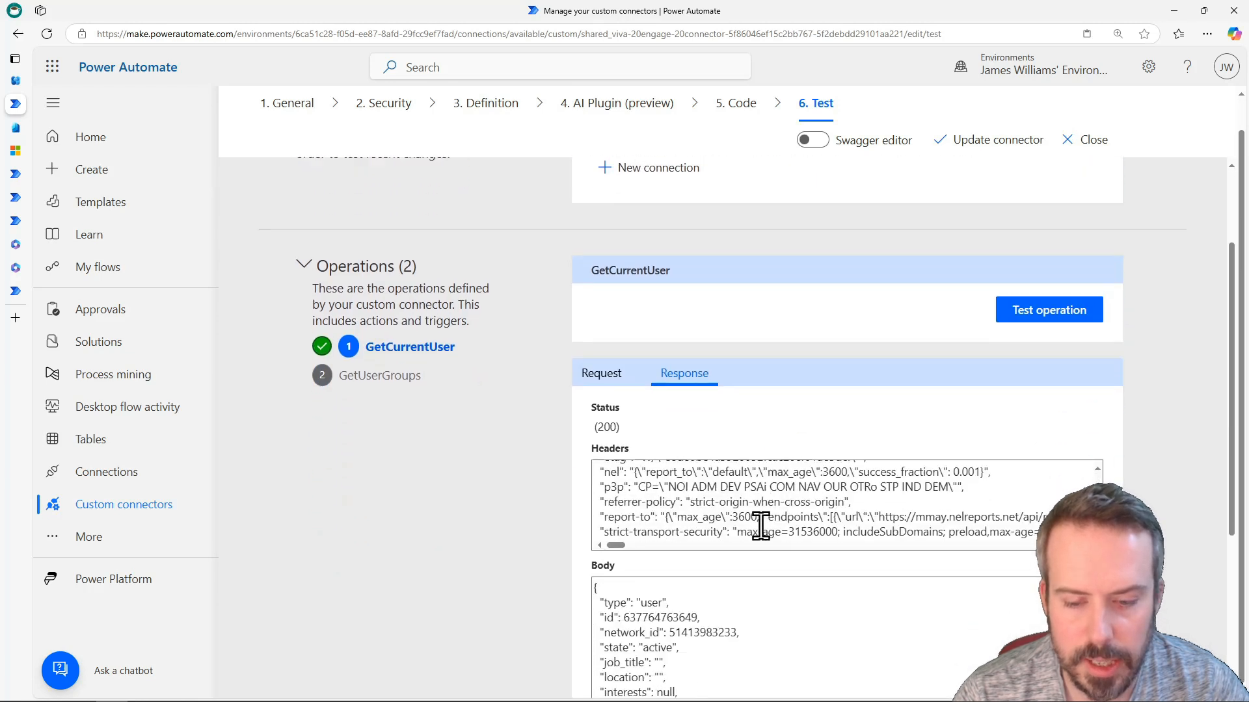
{"action": "double_click", "coordinate": [667, 618]}
{"action": "right_click", "coordinate": [670, 618]}
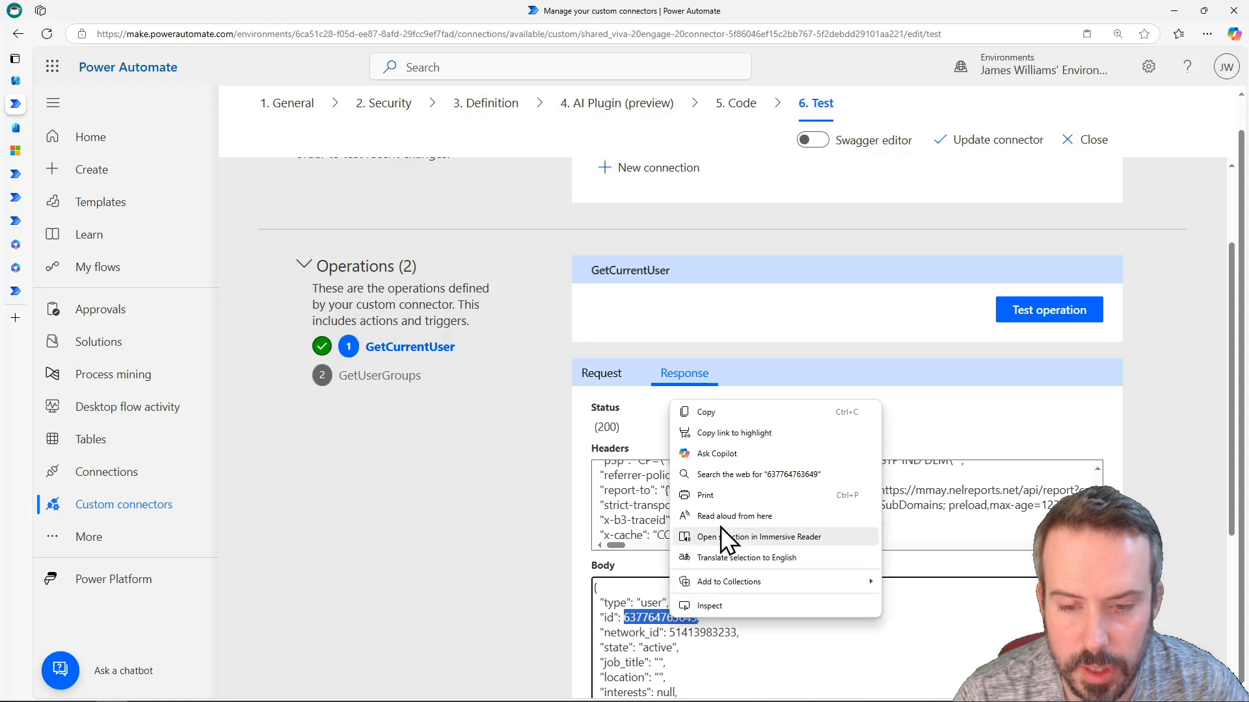
{"action": "left_click", "coordinate": [705, 413]}
Test the GetUserGroups operation with the copied user id as User_Id and review the groups returned in the response body
{"action": "left_click", "coordinate": [361, 380]}
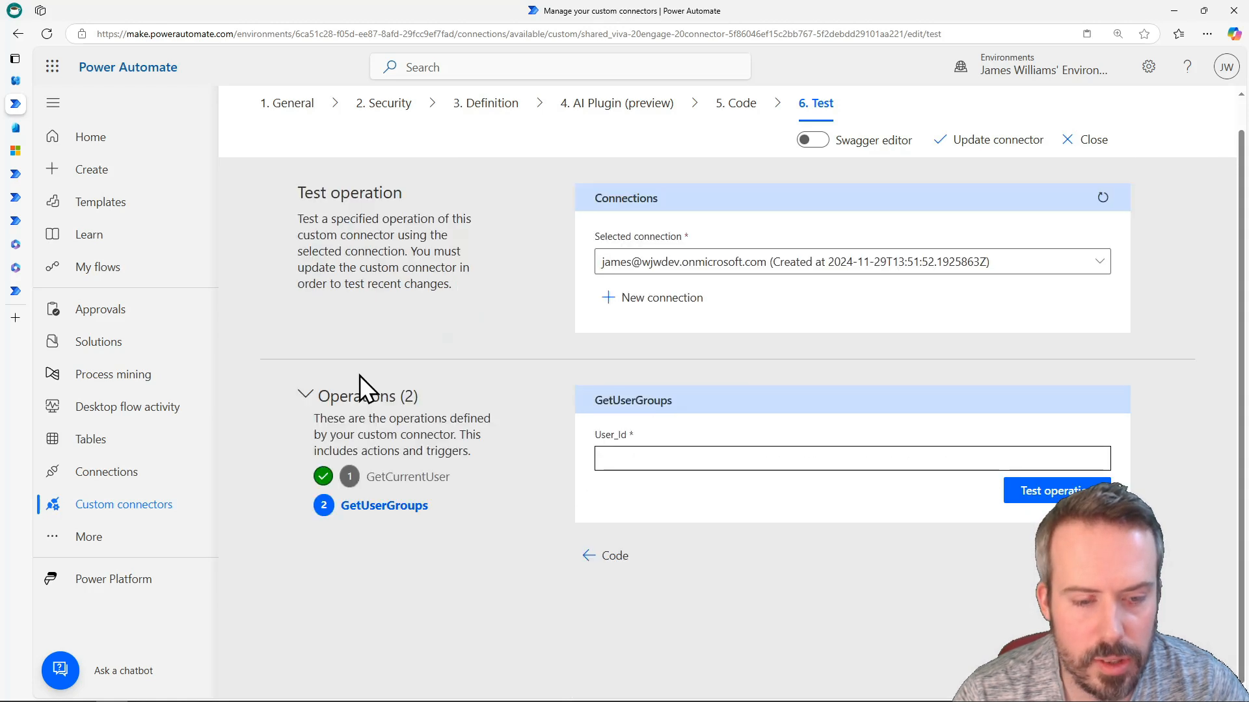
{"action": "left_click", "coordinate": [627, 457]}
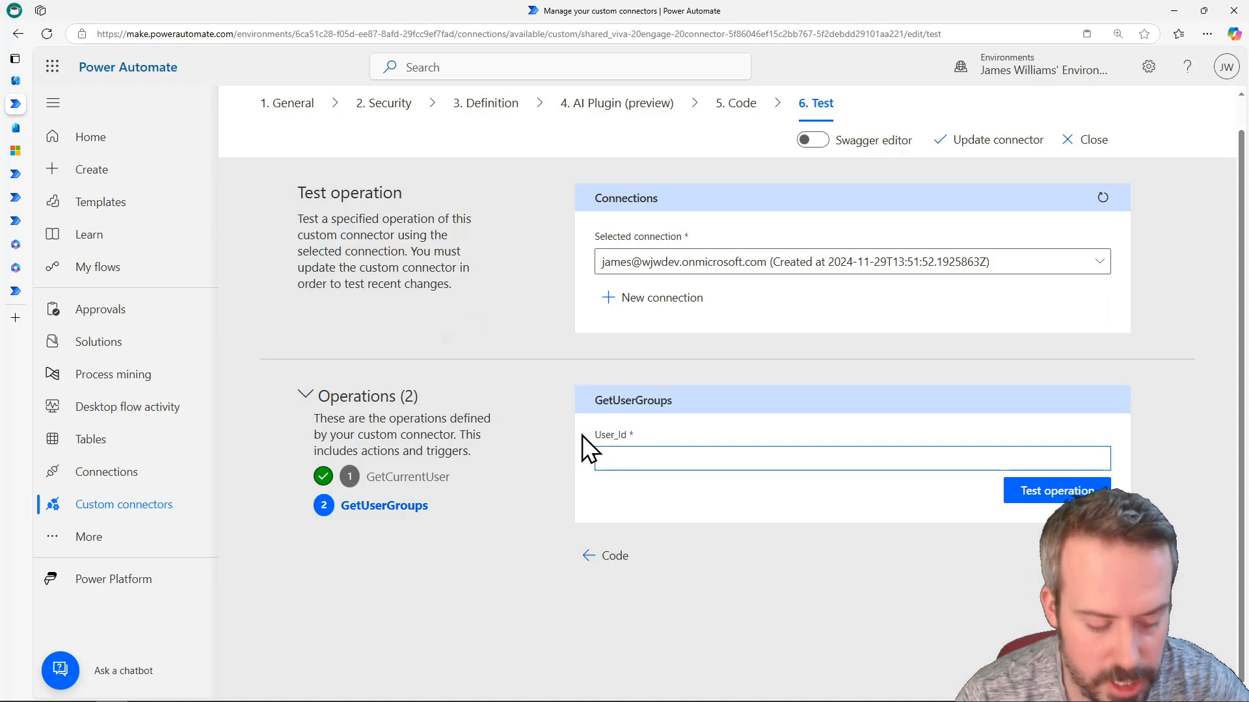
{"action": "key", "text": "ctrl+v"}
{"action": "left_click", "coordinate": [1014, 491]}
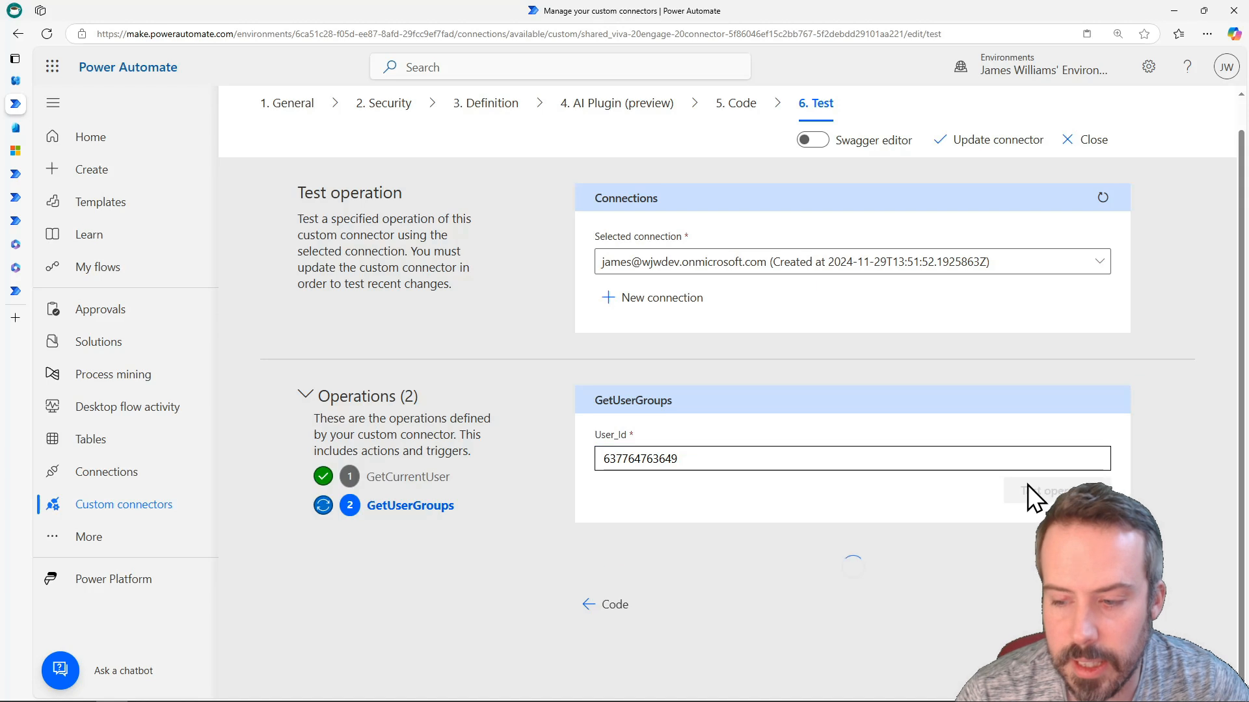
{"action": "scroll", "coordinate": [866, 488], "scroll_direction": "down", "scroll_amount": 3}
{"action": "scroll", "coordinate": [727, 464], "scroll_direction": "down", "scroll_amount": 2}
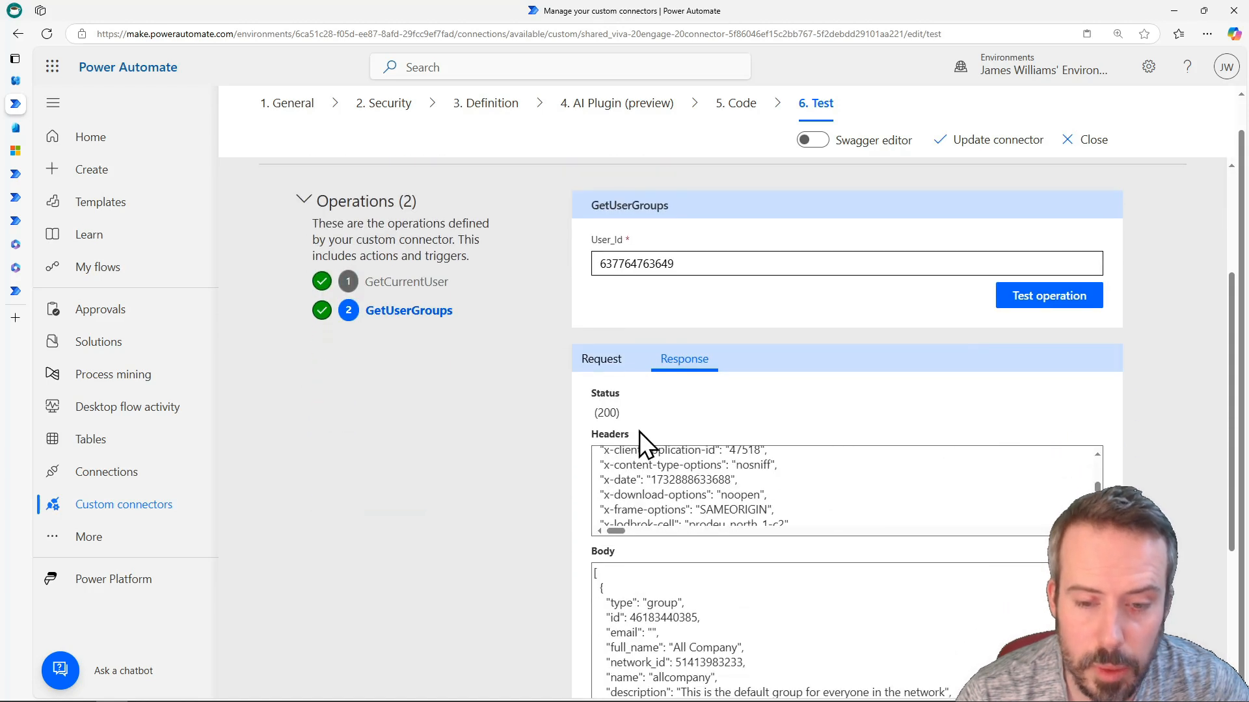
{"action": "scroll", "coordinate": [575, 474], "scroll_direction": "down", "scroll_amount": 2}
{"action": "scroll", "coordinate": [570, 471], "scroll_direction": "down", "scroll_amount": 1}
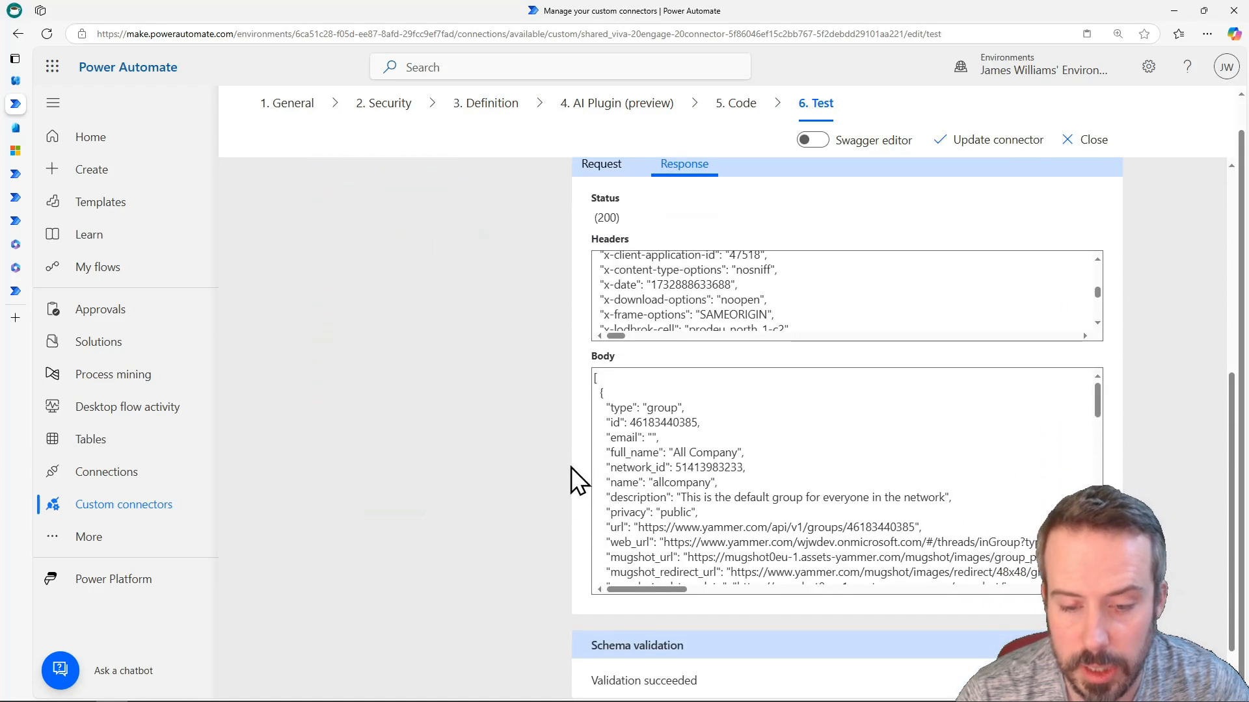
{"action": "scroll", "coordinate": [660, 467], "scroll_direction": "down", "scroll_amount": 1}
{"action": "scroll", "coordinate": [660, 467], "scroll_direction": "down", "scroll_amount": 8}
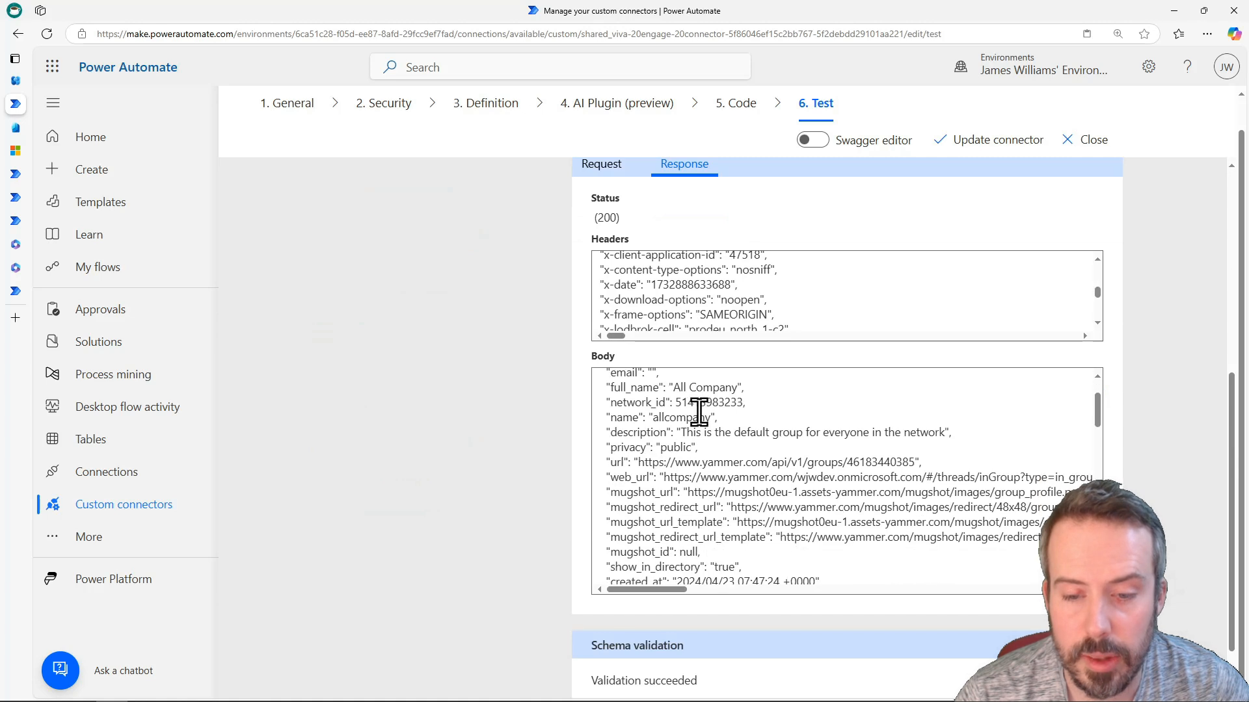
{"action": "scroll", "coordinate": [719, 446], "scroll_direction": "down", "scroll_amount": 4}
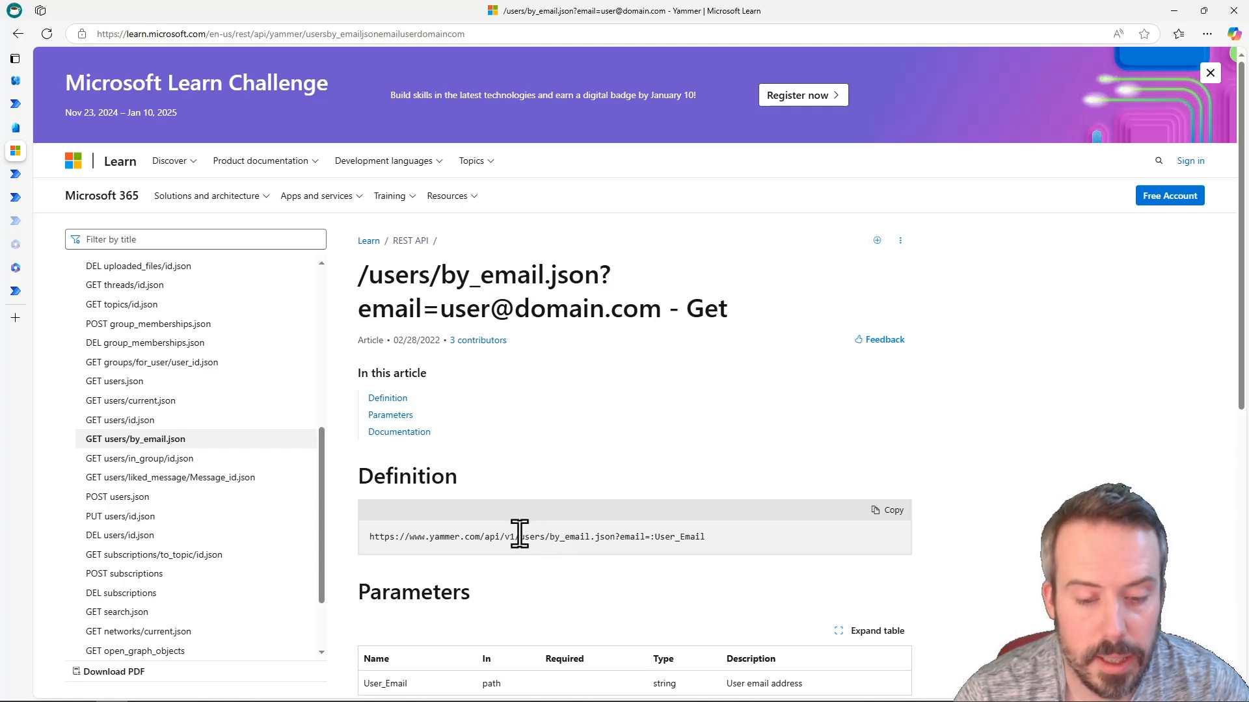
Copy the relative path users/by_email.json?email=:User_Email from the get-user-by-email endpoint's definition
{"action": "left_click_drag", "start_coordinate": [534, 537], "coordinate": [623, 539]}
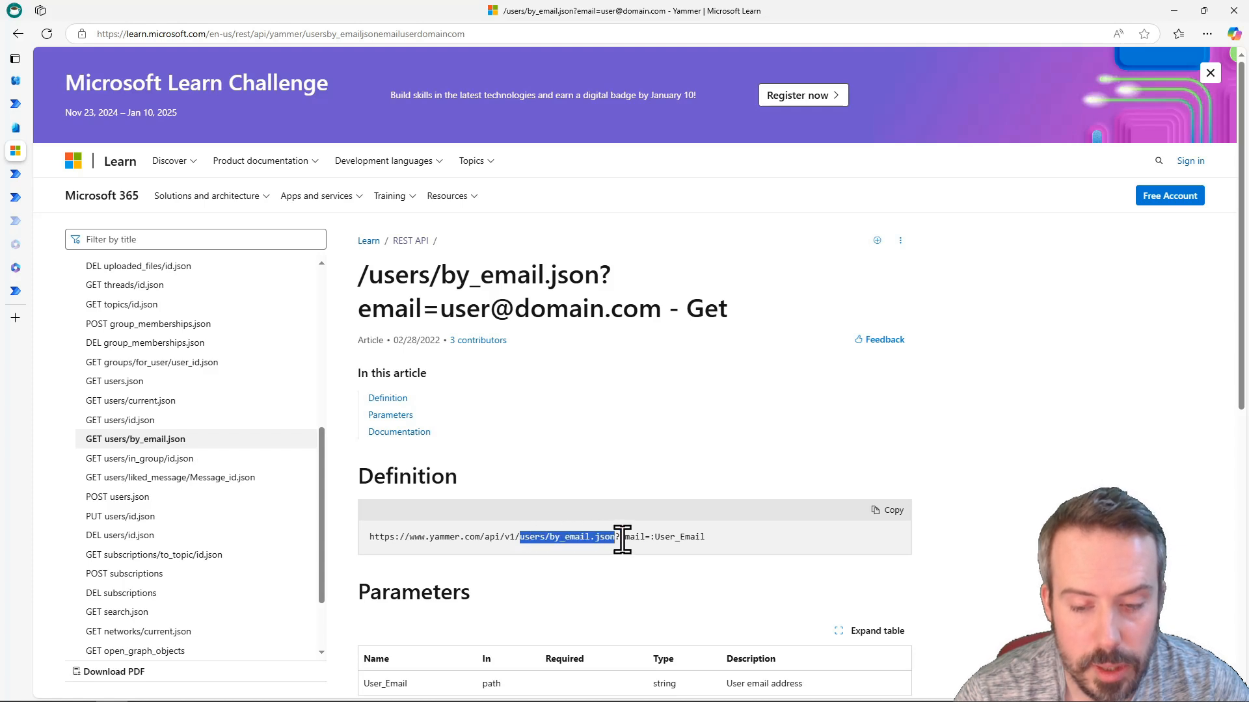
{"action": "right_click", "coordinate": [705, 544]}
{"action": "left_click", "coordinate": [741, 356]}
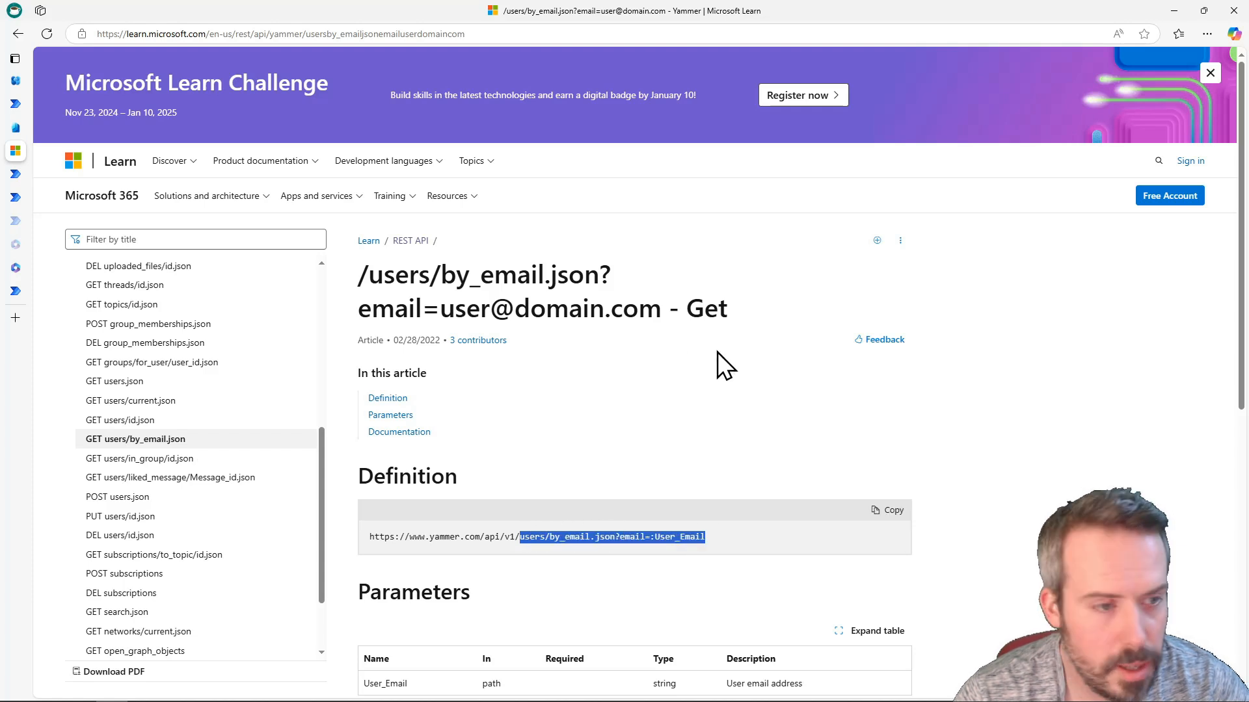
Add a third action to the custom connector's definition and enter GetTargetUser as its summary
{"action": "left_click", "coordinate": [26, 105]}
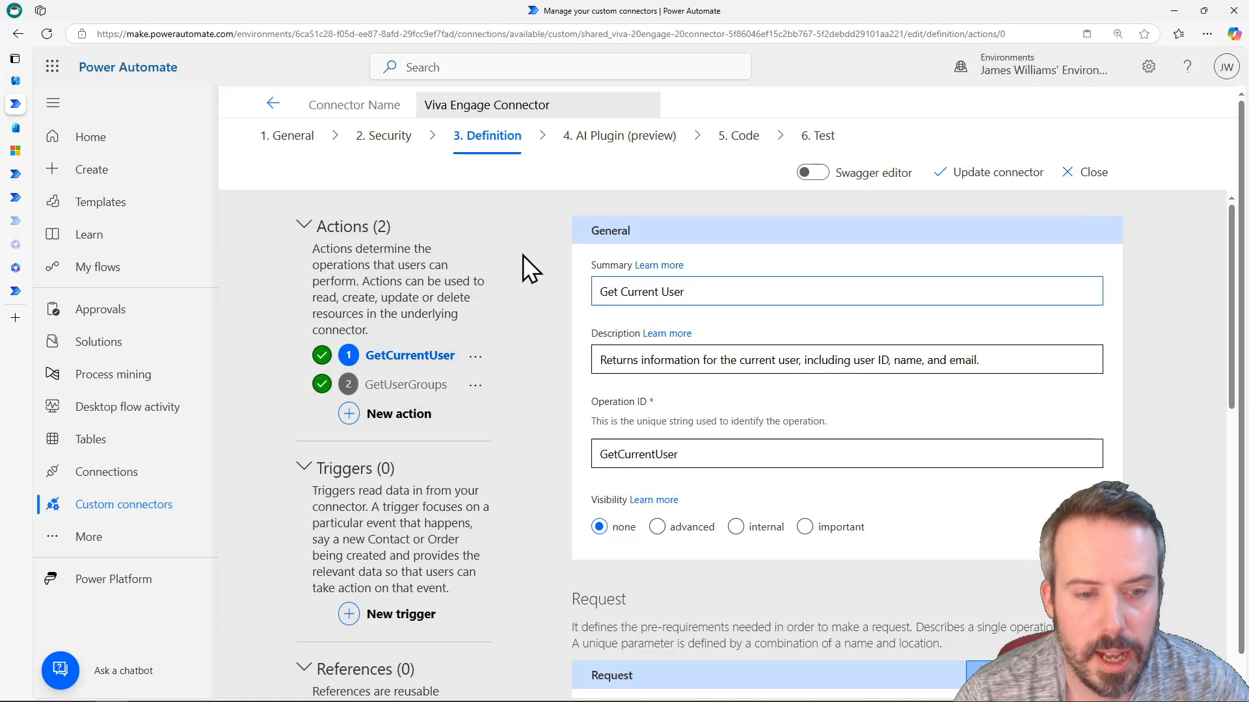
{"action": "left_click", "coordinate": [406, 419]}
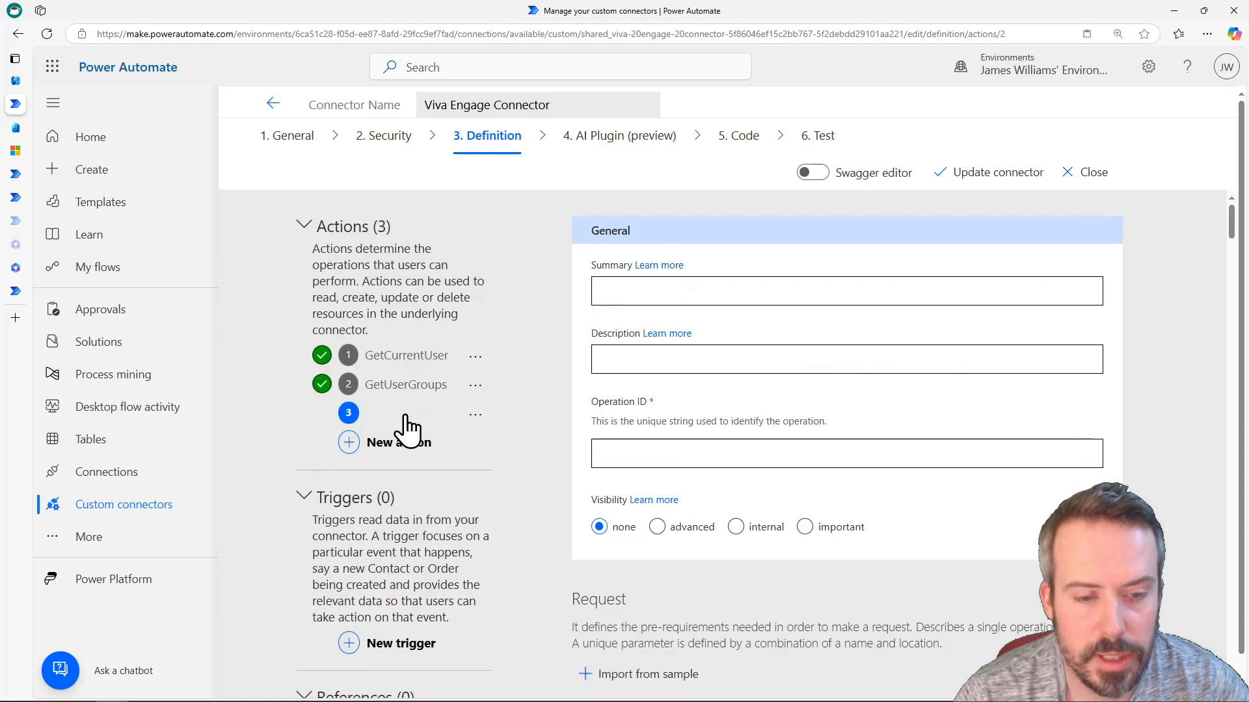
{"action": "left_click", "coordinate": [663, 290]}
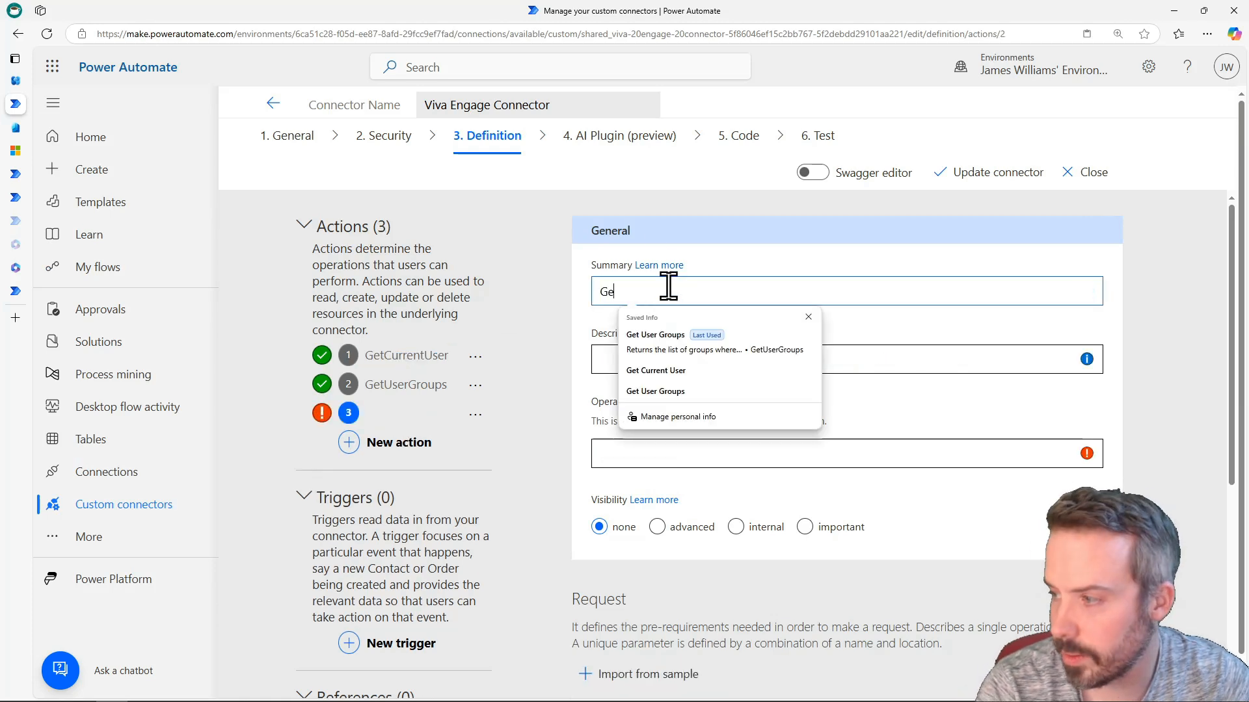
{"action": "type", "text": "GetTargetUse"}
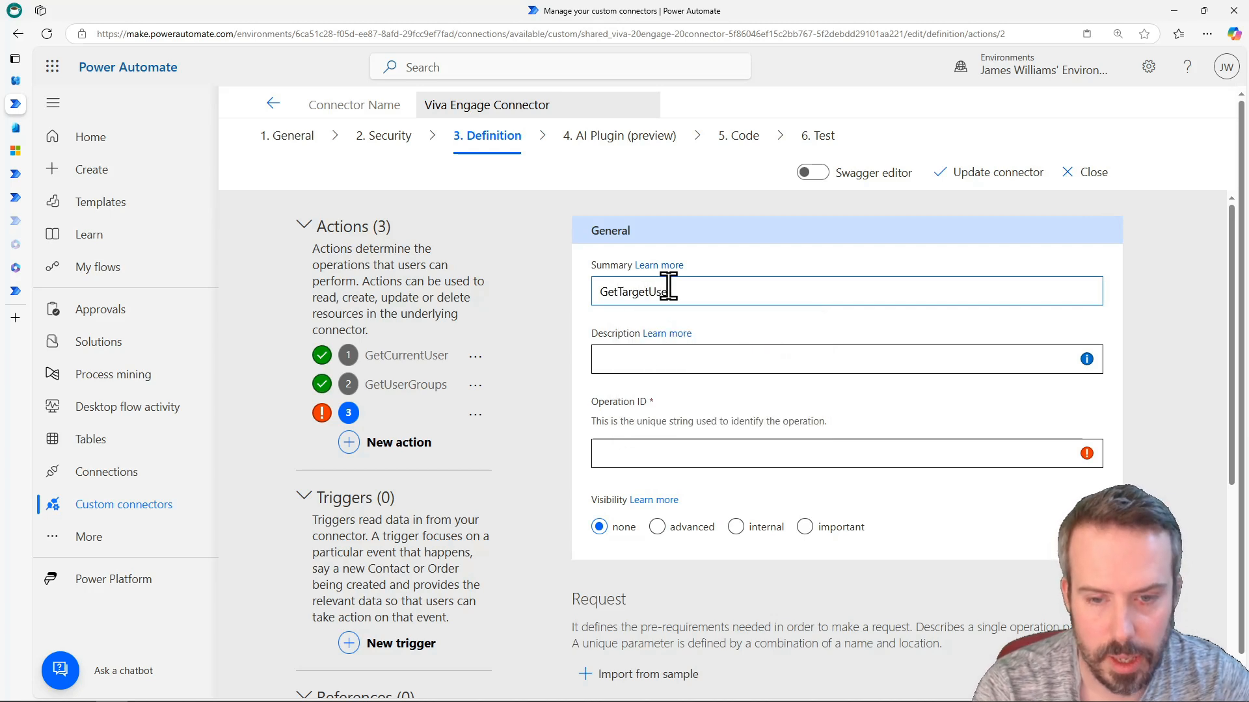
{"action": "key", "text": "Tab"}
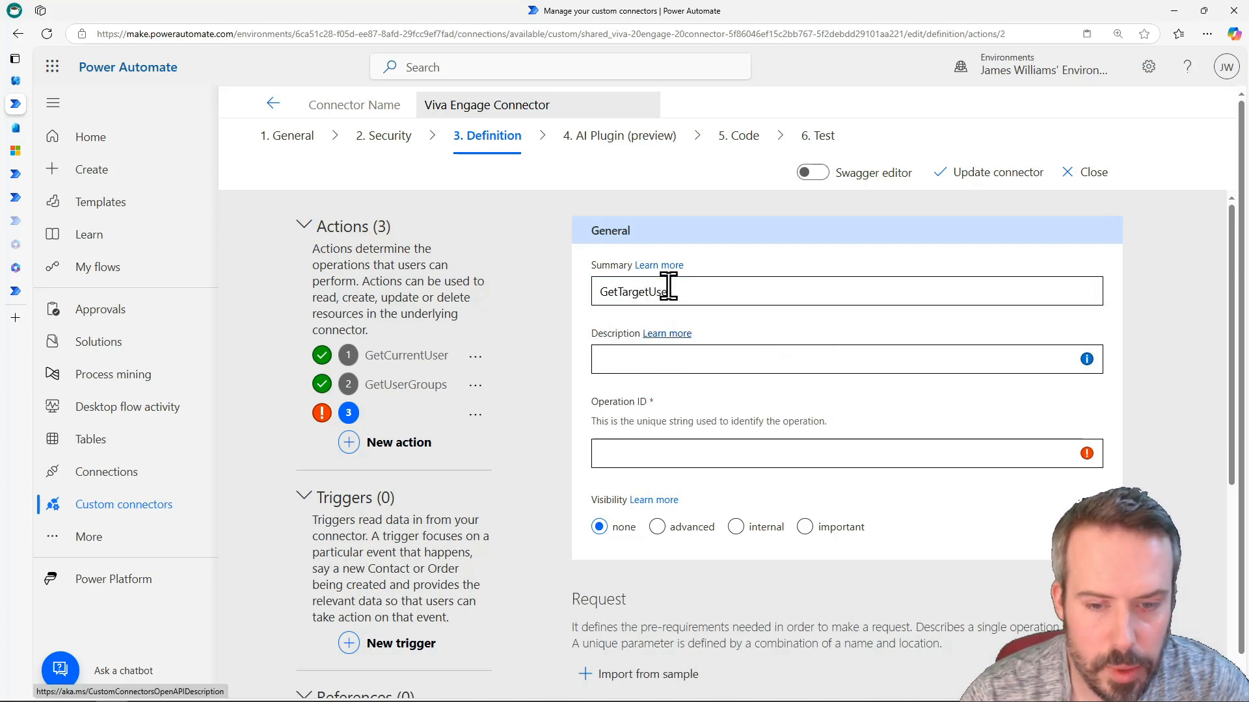
Copy the documentation text from "returns information for the current user" through "passed to the endpoint." for the new action's description
{"action": "left_click", "coordinate": [672, 351]}
{"action": "mouse_move", "coordinate": [15, 273]}
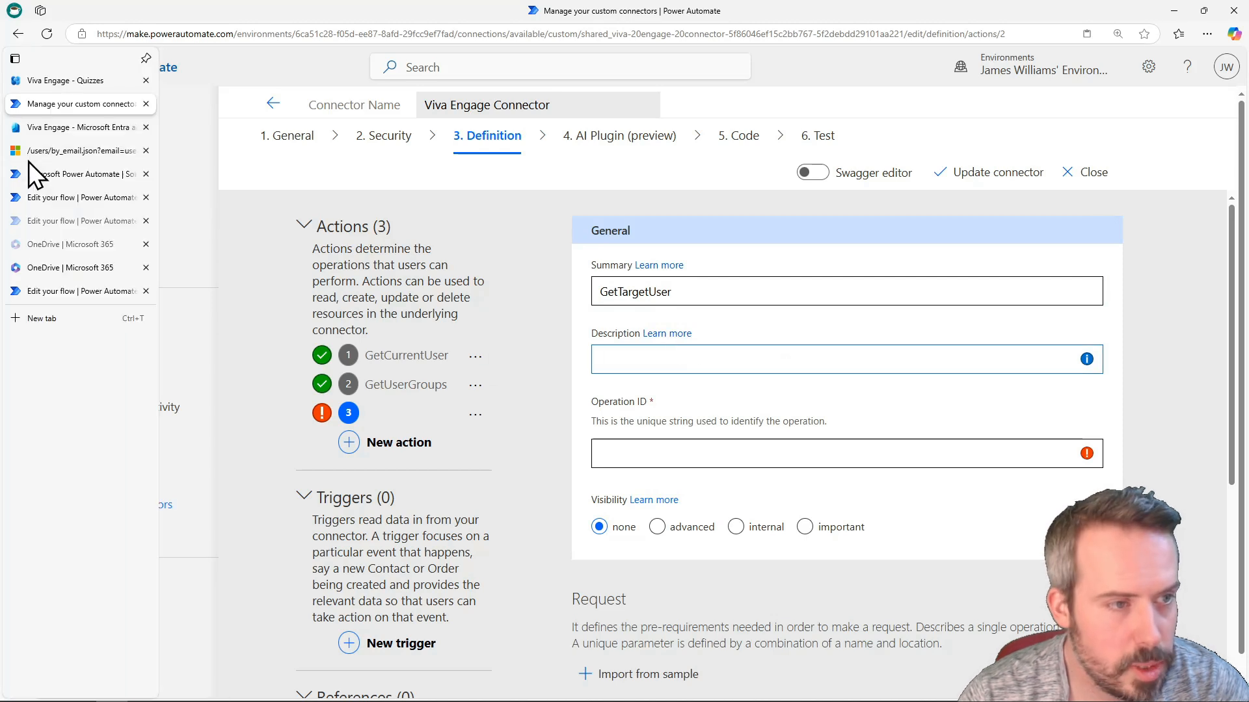
{"action": "left_click", "coordinate": [28, 154]}
{"action": "scroll", "coordinate": [501, 503], "scroll_direction": "down", "scroll_amount": 3}
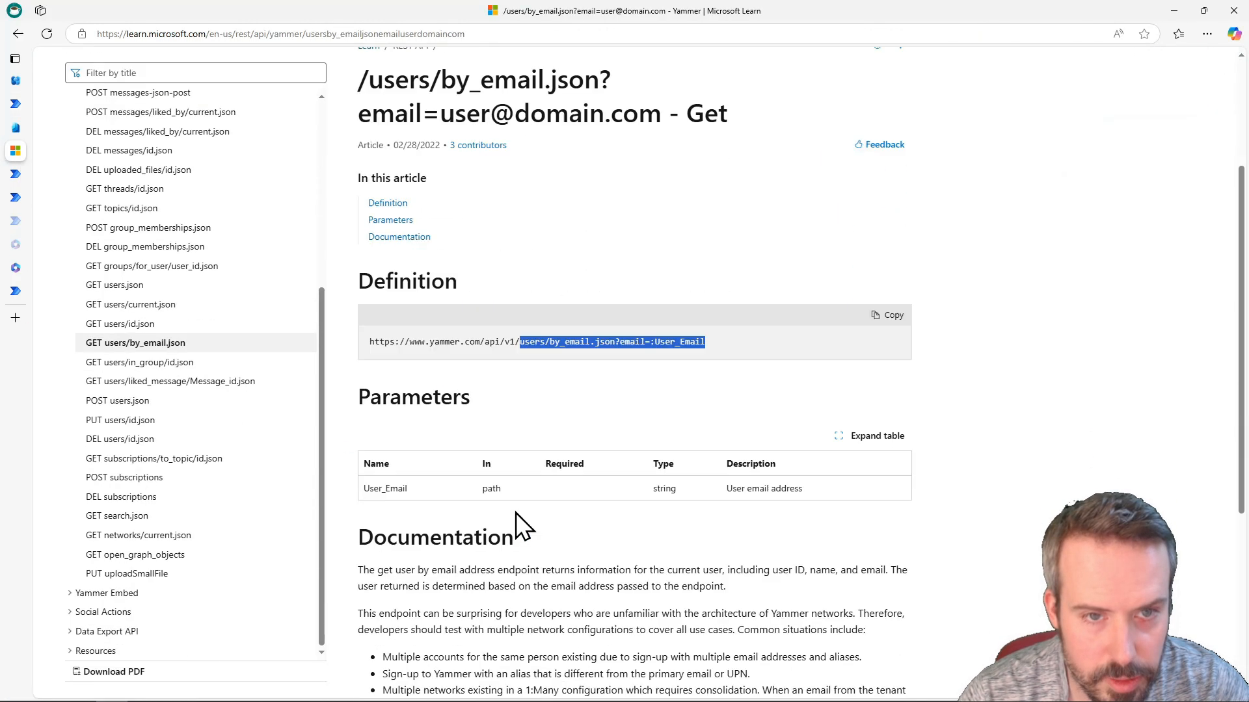
{"action": "scroll", "coordinate": [647, 420], "scroll_direction": "down", "scroll_amount": 5}
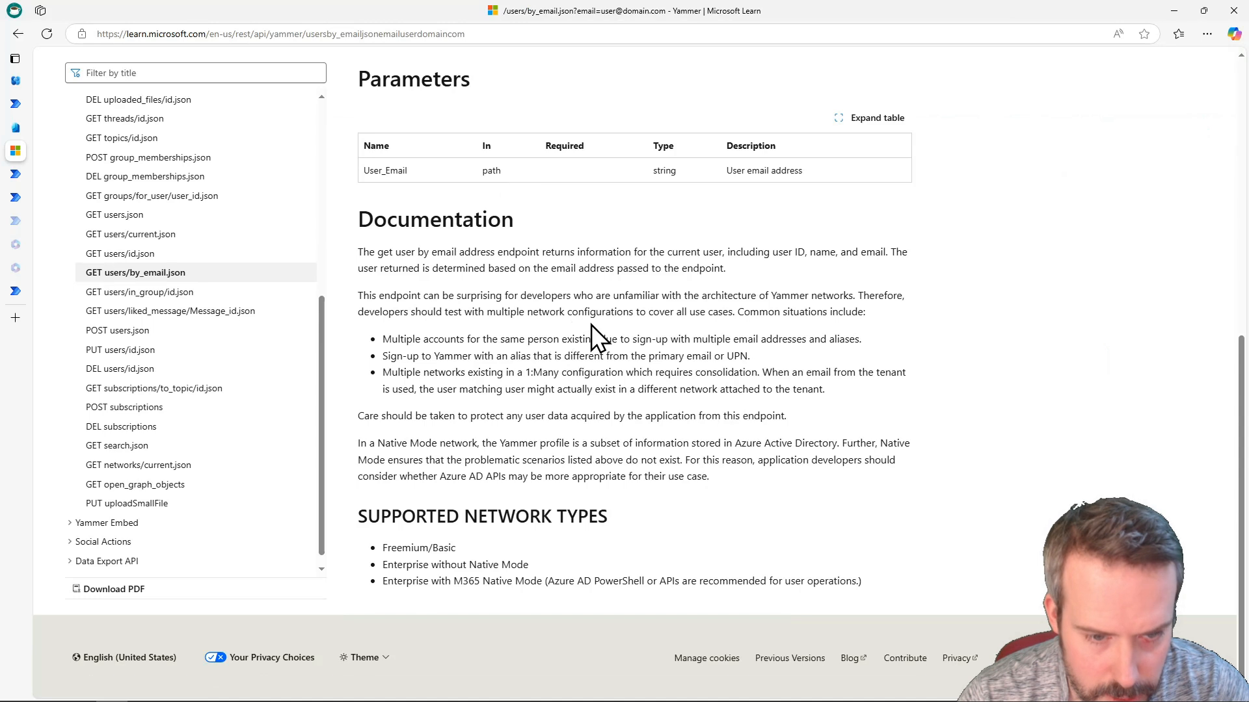
{"action": "left_click_drag", "start_coordinate": [540, 252], "coordinate": [826, 252]}
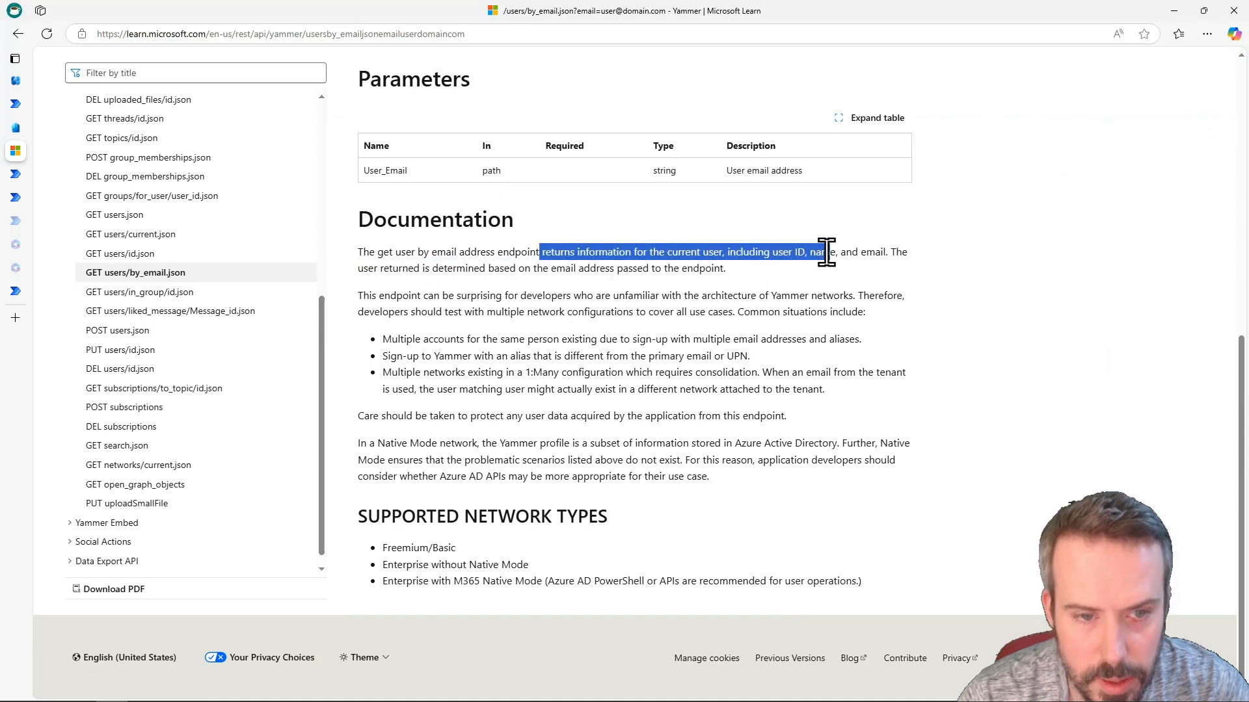
{"action": "left_click", "coordinate": [644, 257]}
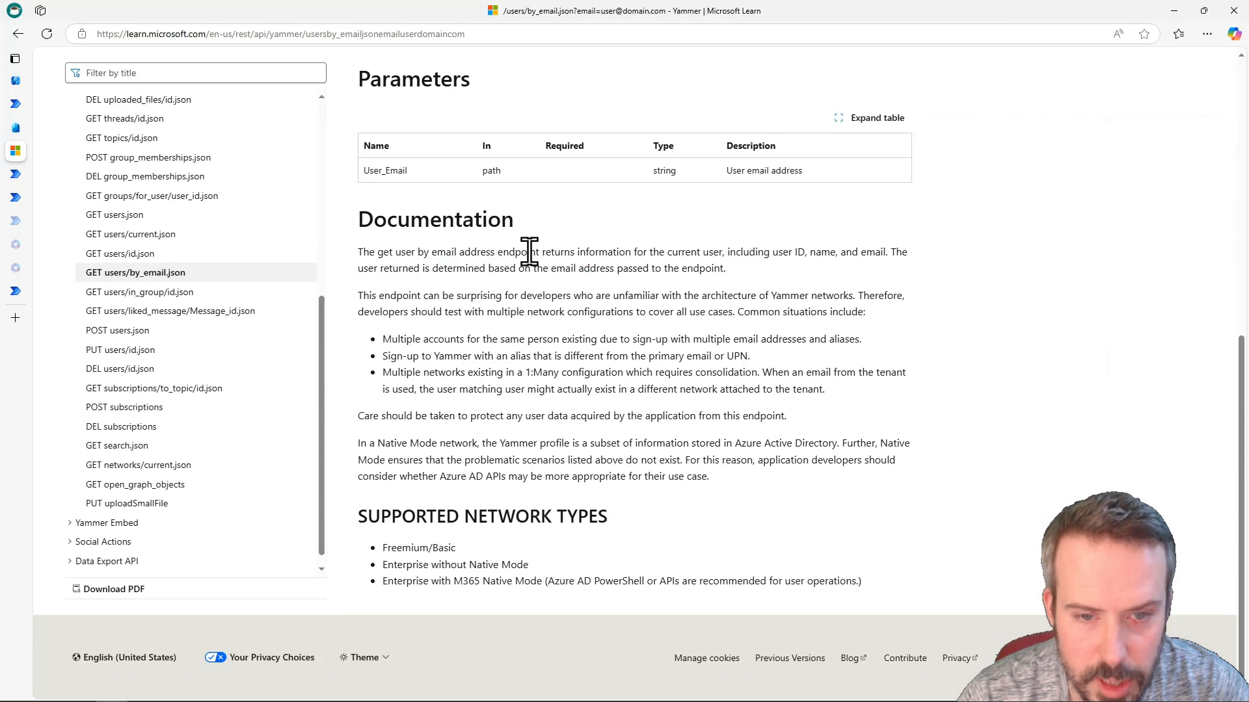
{"action": "left_click_drag", "start_coordinate": [544, 253], "coordinate": [676, 276]}
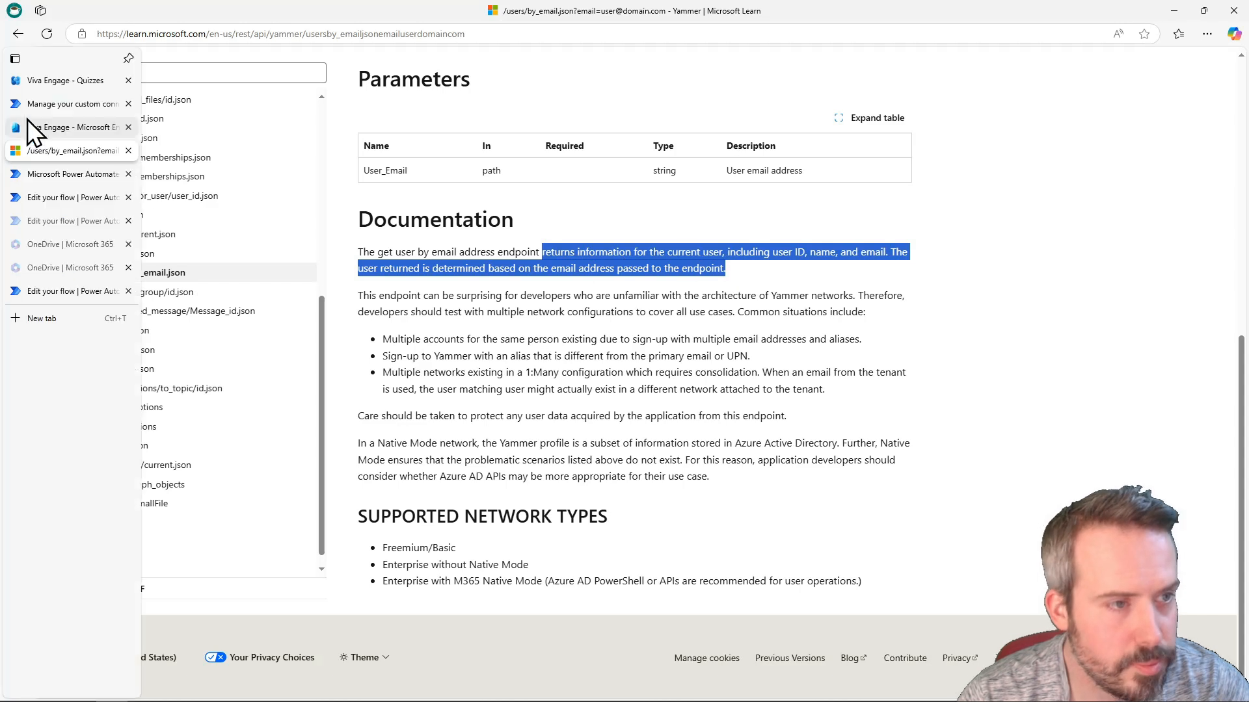
Paste the copied documentation text as the new action's description and capitalize its first word as Returns
{"action": "left_click", "coordinate": [23, 108]}
{"action": "key", "text": "ctrl+v"}
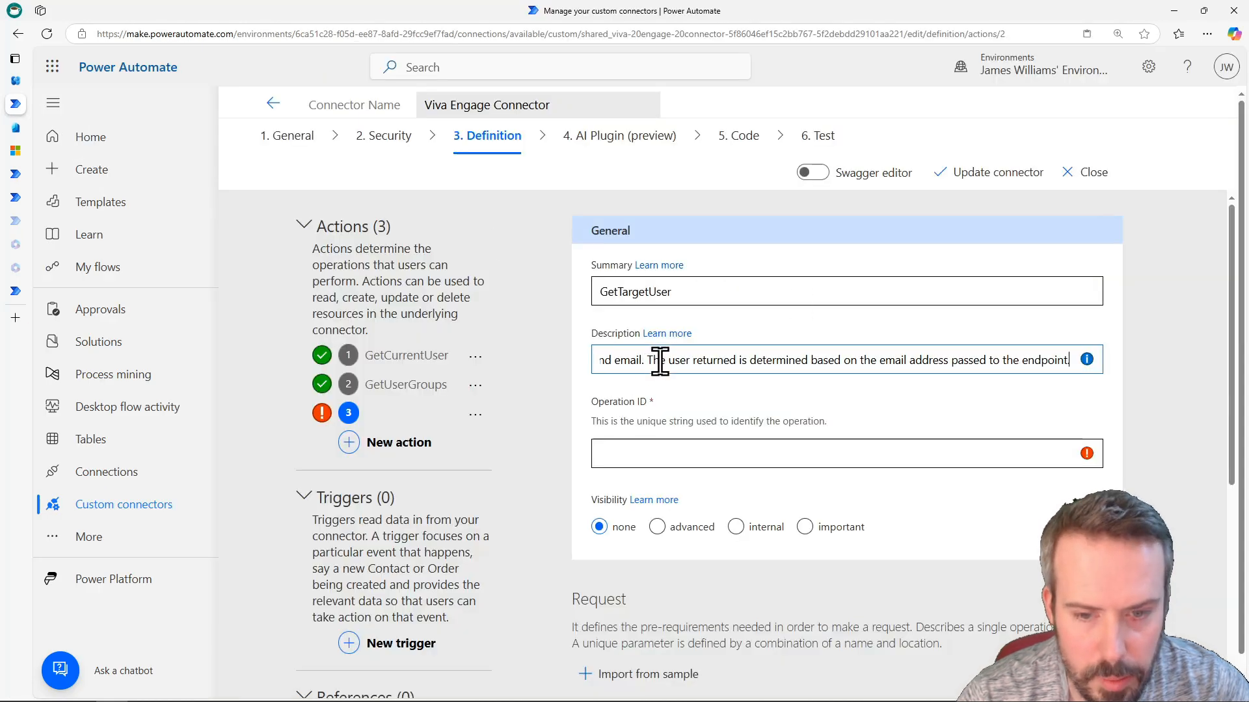
{"action": "left_click_drag", "start_coordinate": [612, 361], "coordinate": [564, 366]}
{"action": "left_click", "coordinate": [608, 360]}
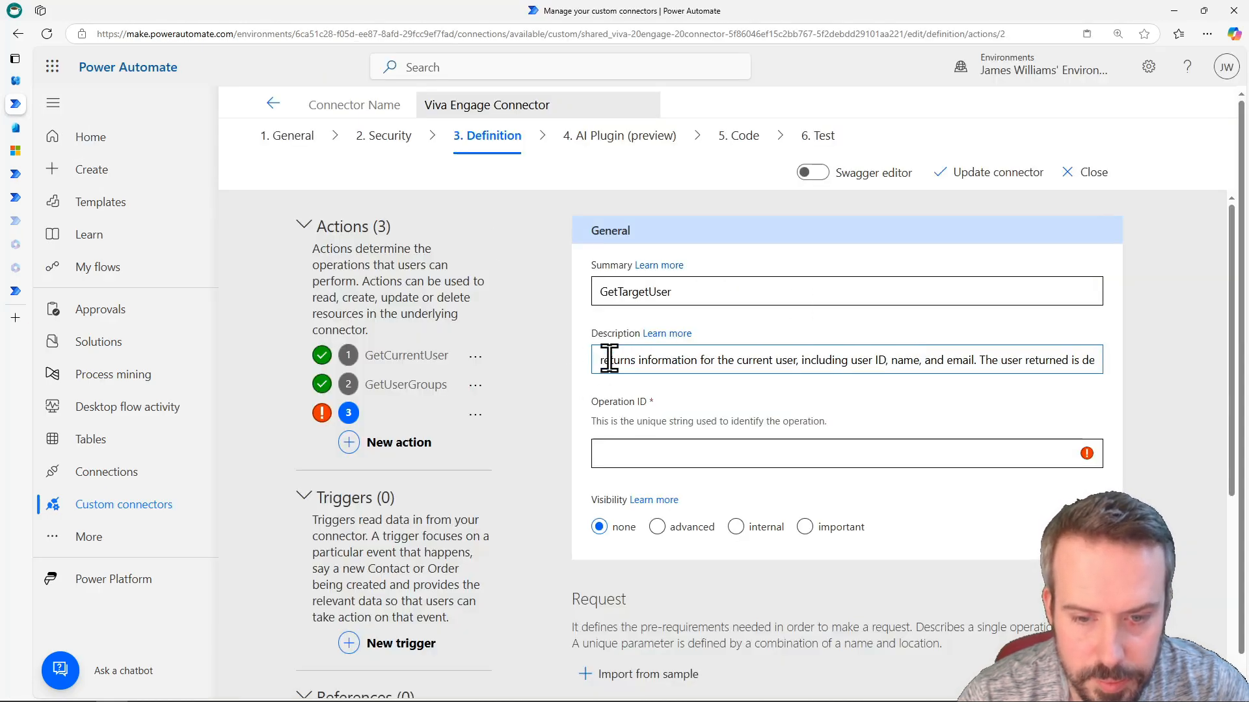
{"action": "key", "text": "BackSpace"}
{"action": "type", "text": "R"}
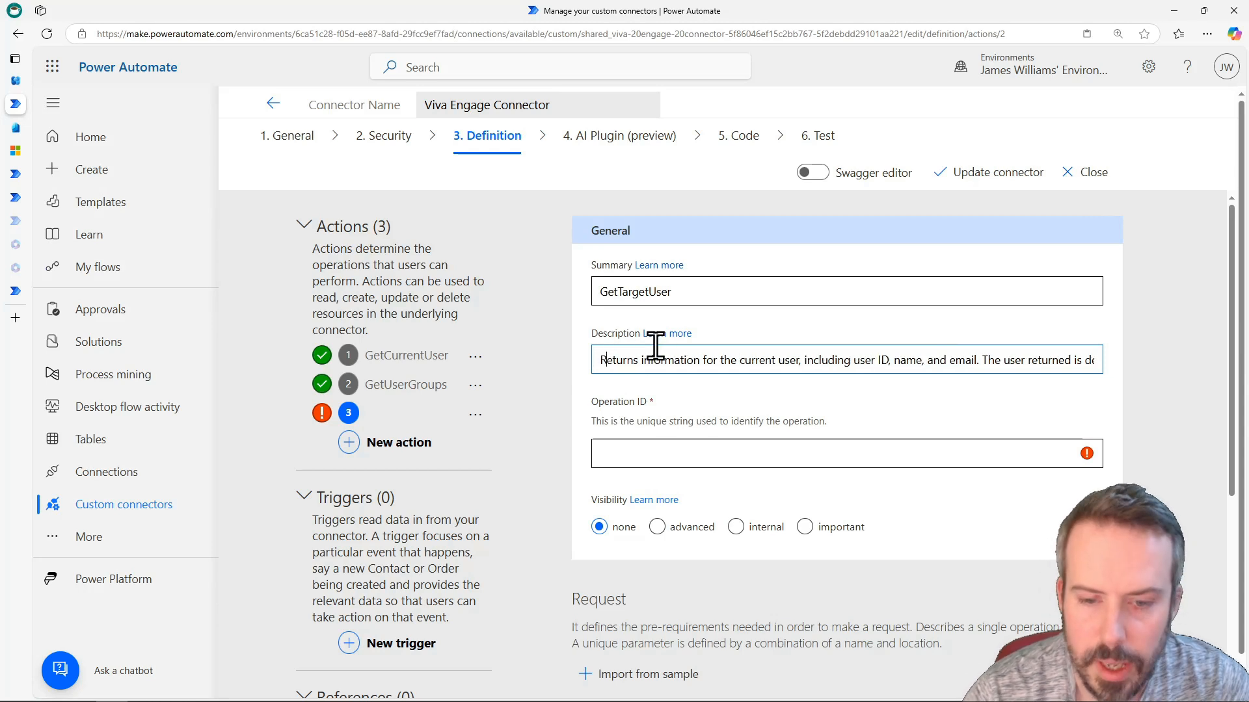
Reuse the summary text GetTargetUser as the operation ID, and insert a space after Get in the summary
{"action": "double_click", "coordinate": [696, 290]}
{"action": "key", "text": "ctrl+c"}
{"action": "left_click", "coordinate": [618, 456]}
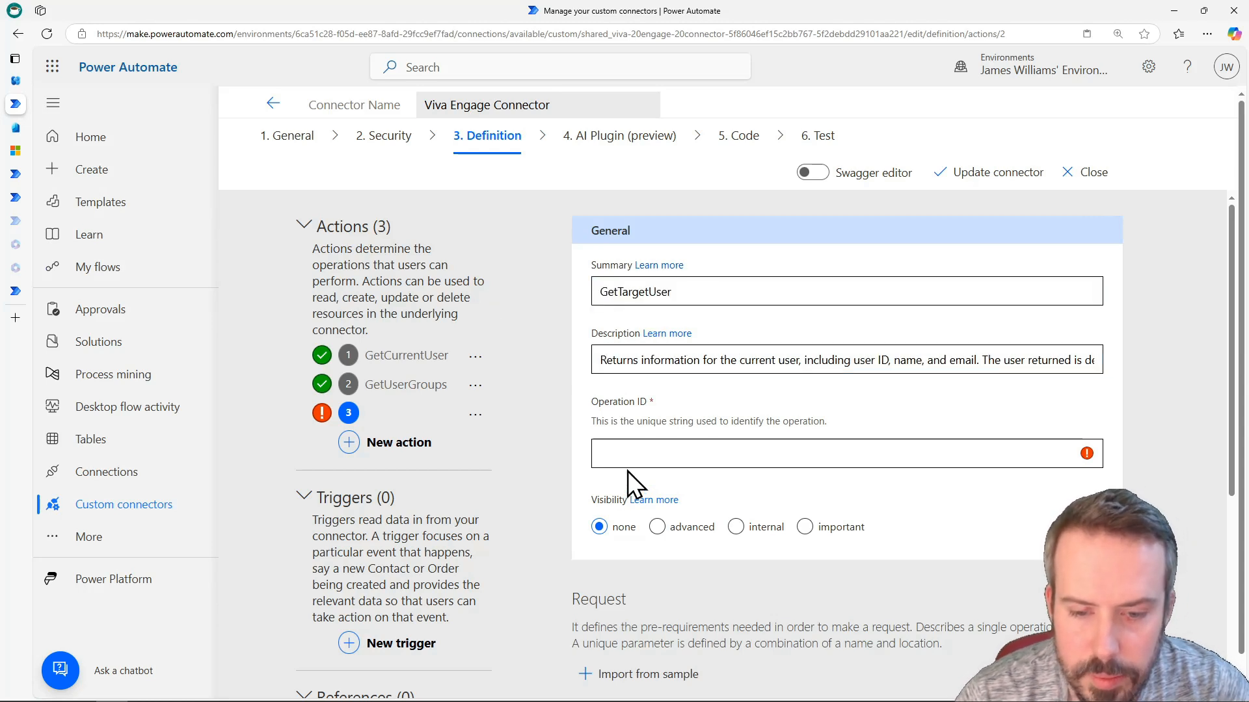
{"action": "key", "text": "ctrl+v"}
{"action": "left_click", "coordinate": [625, 301]}
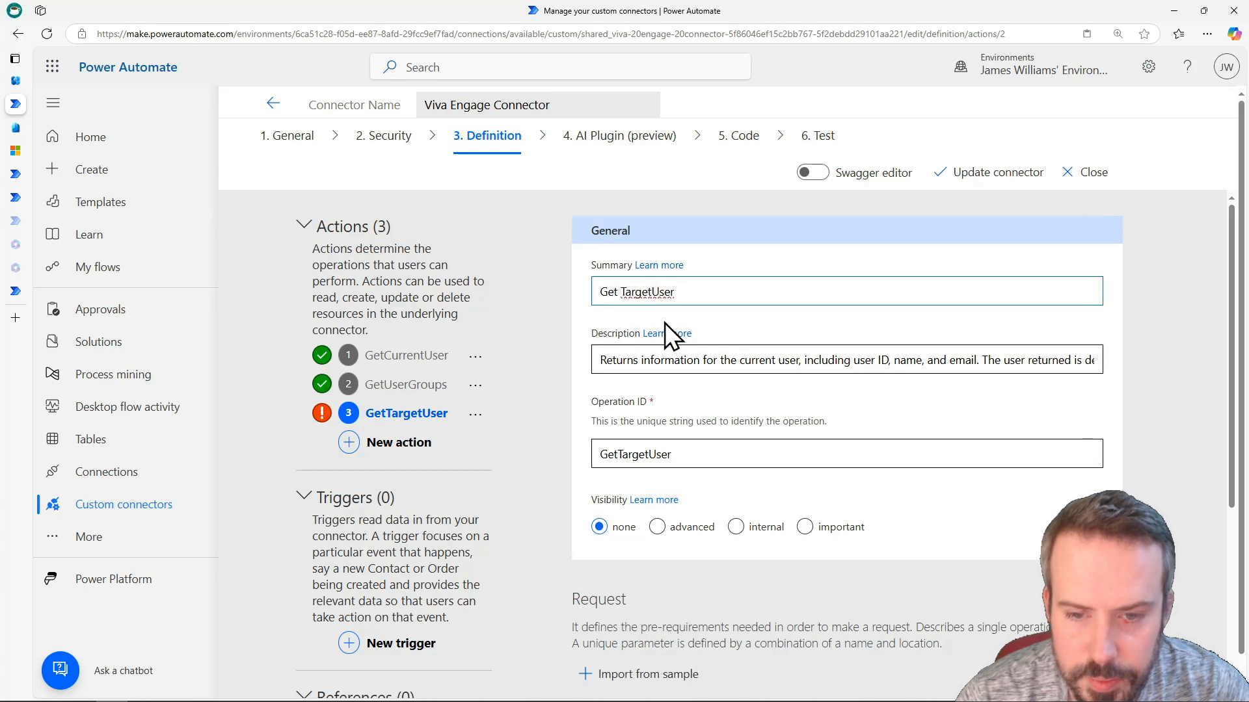
Start a sample import for the new action's request and copy users/by_email.json?email=:User_Email from the endpoint's definition in the documentation
{"action": "scroll", "coordinate": [719, 390], "scroll_direction": "down", "scroll_amount": 4}
{"action": "left_click", "coordinate": [644, 416]}
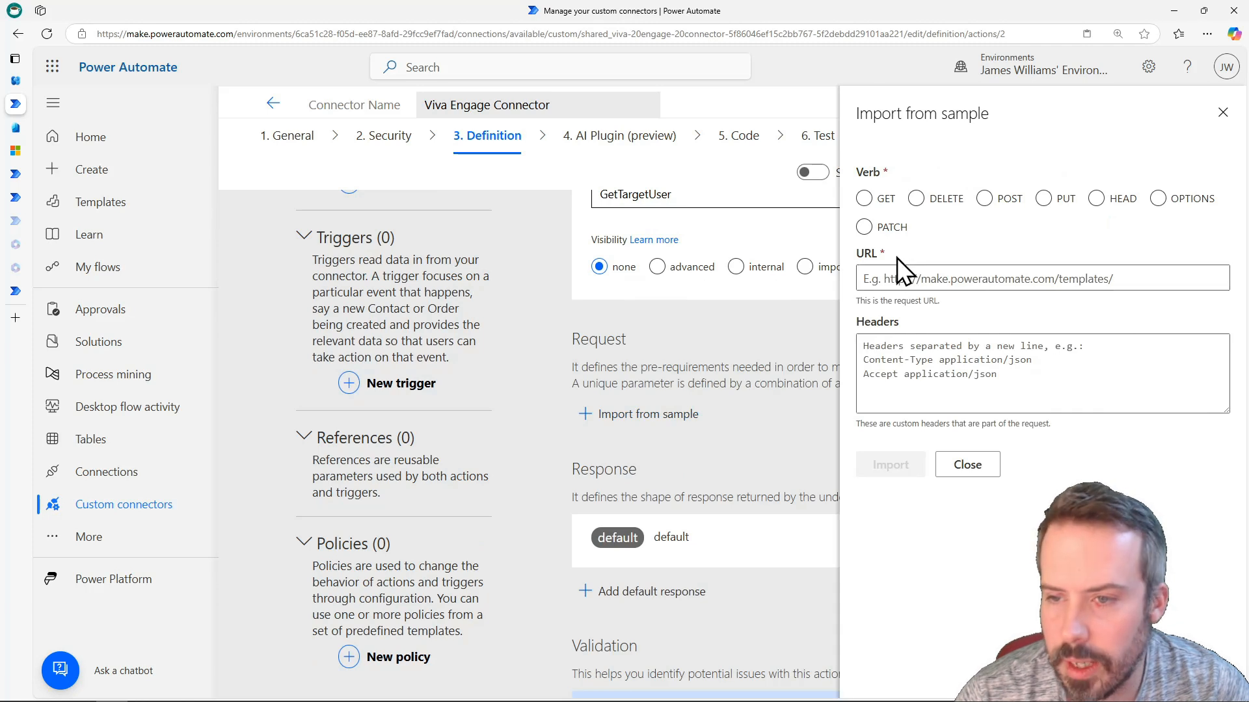
{"action": "left_click", "coordinate": [27, 147]}
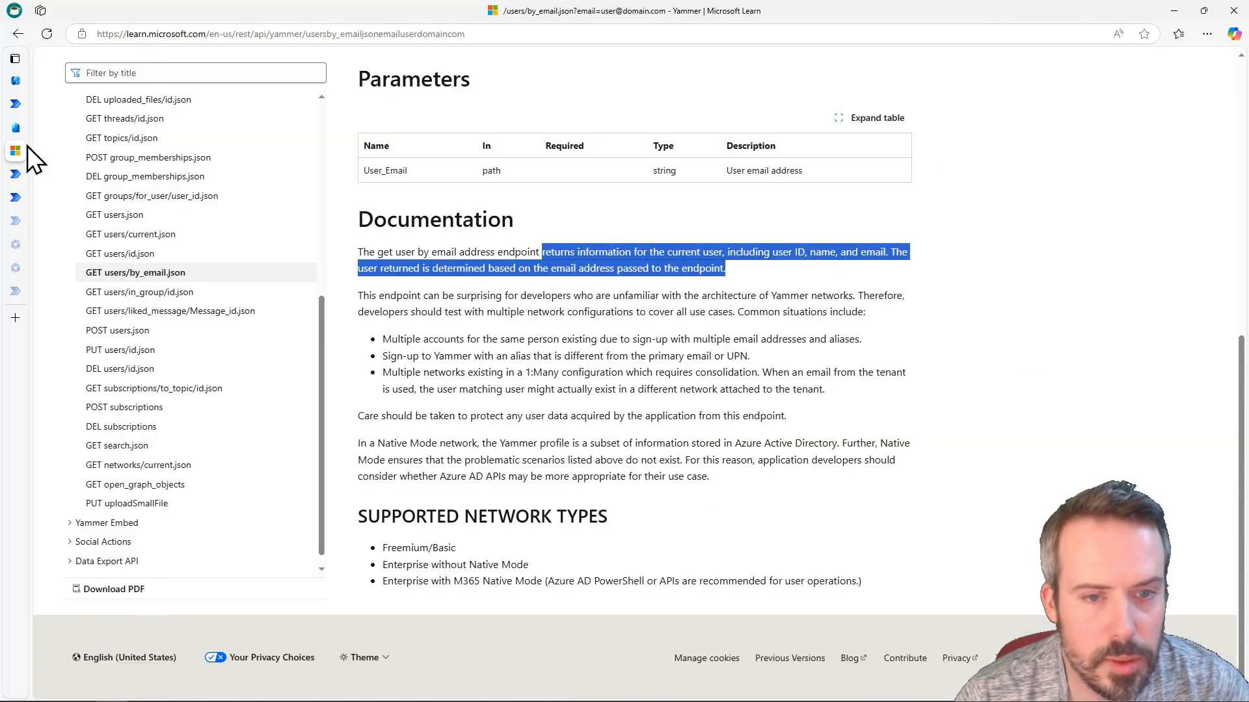
{"action": "scroll", "coordinate": [517, 221], "scroll_direction": "up", "scroll_amount": 5}
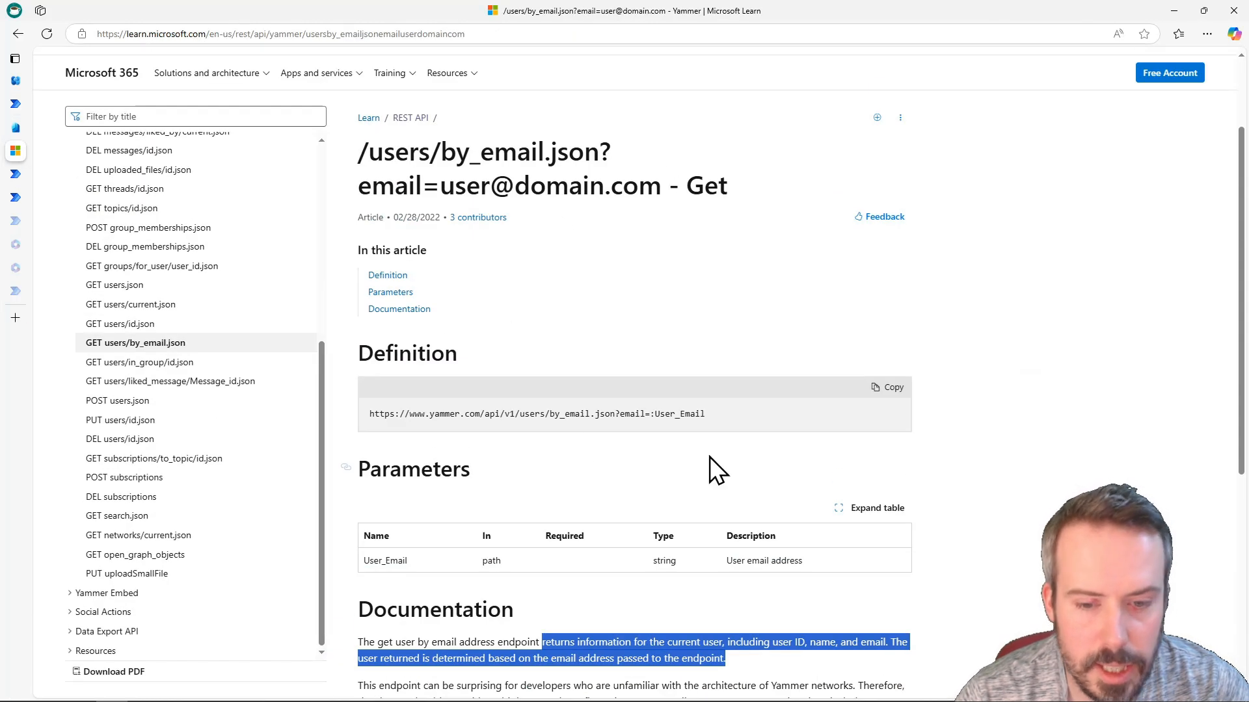
{"action": "double_click", "coordinate": [526, 414]}
{"action": "left_click", "coordinate": [520, 413]}
{"action": "left_click_drag", "start_coordinate": [520, 413], "coordinate": [703, 416]}
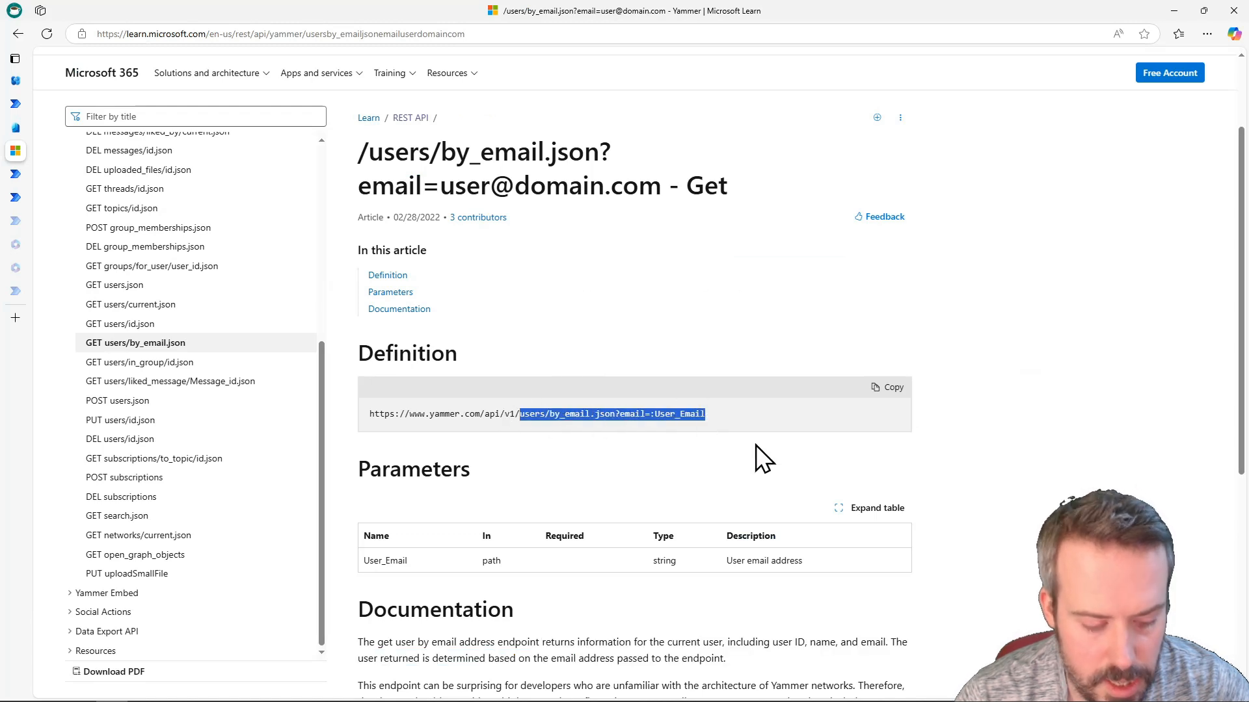
Paste the copied path as the sample request's URL, set the verb to GET, and import the sample
{"action": "left_click", "coordinate": [15, 104]}
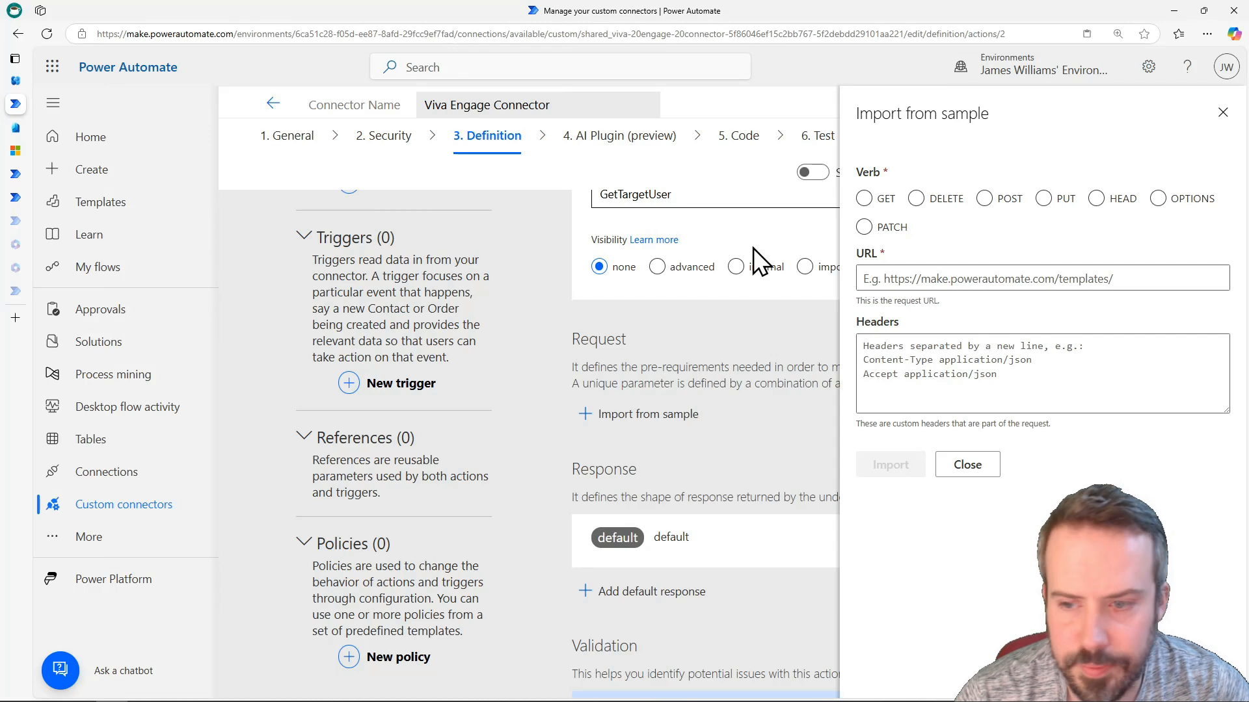
{"action": "left_click", "coordinate": [932, 279]}
{"action": "key", "text": "ctrl+v"}
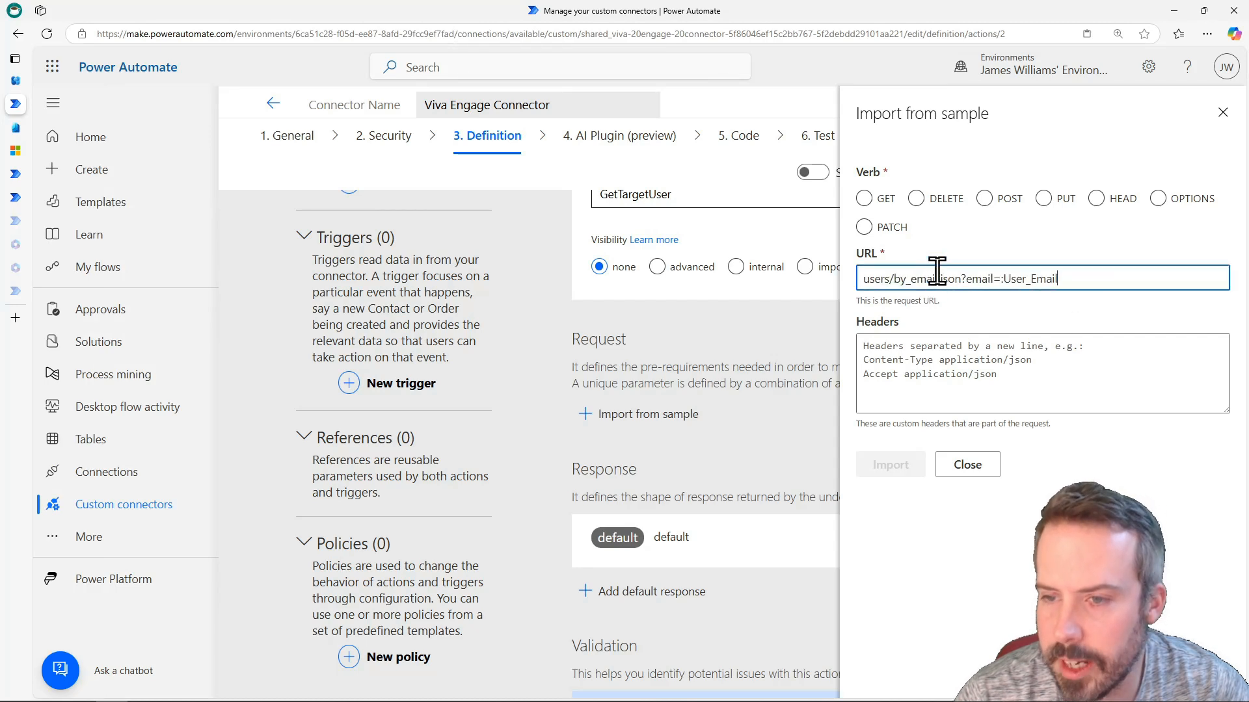
{"action": "left_click", "coordinate": [882, 201]}
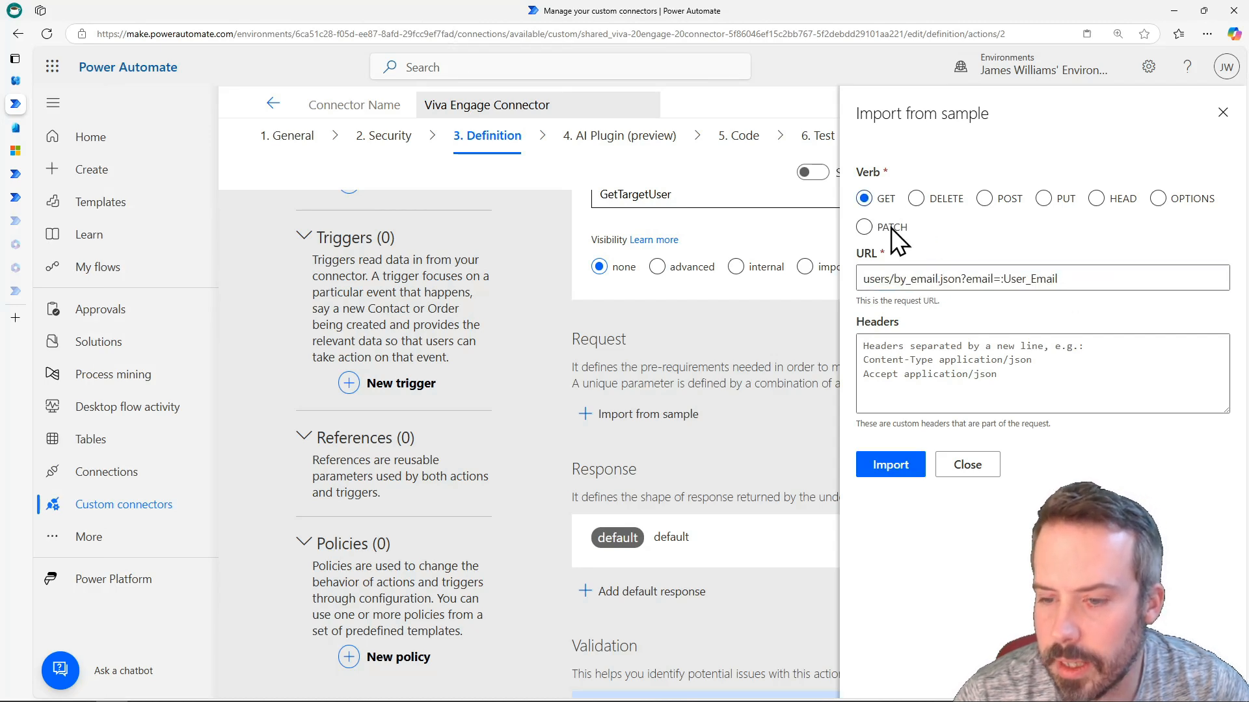
{"action": "left_click", "coordinate": [893, 466]}
{"action": "scroll", "coordinate": [895, 434], "scroll_direction": "down", "scroll_amount": 4}
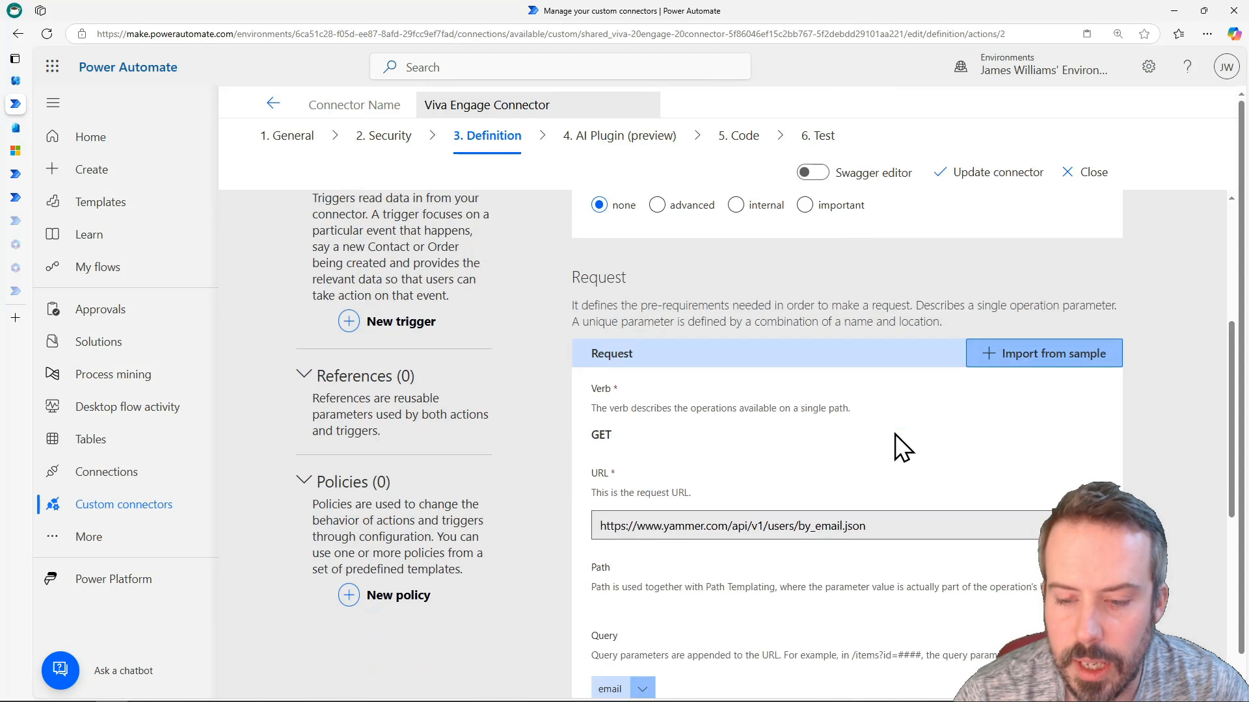
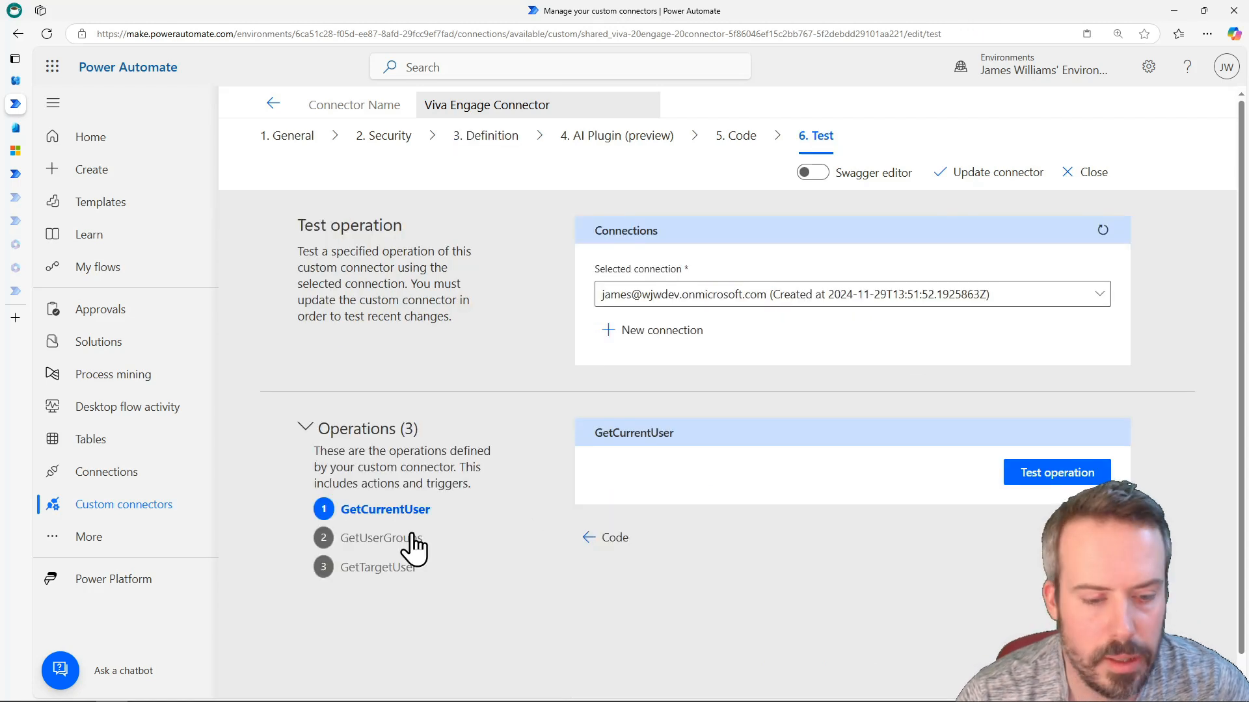
Test the GetTargetUser operation with the test user's email address and select the user's id value in the response body
{"action": "left_click", "coordinate": [382, 573]}
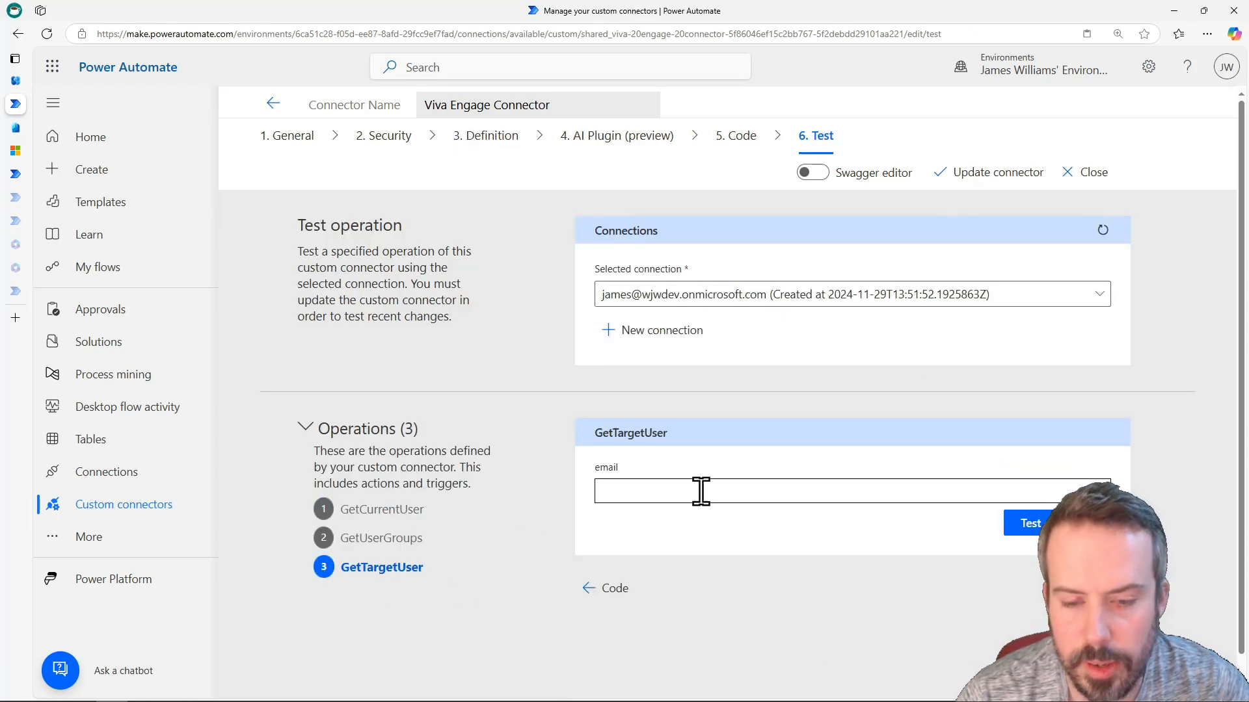
{"action": "left_click", "coordinate": [623, 485]}
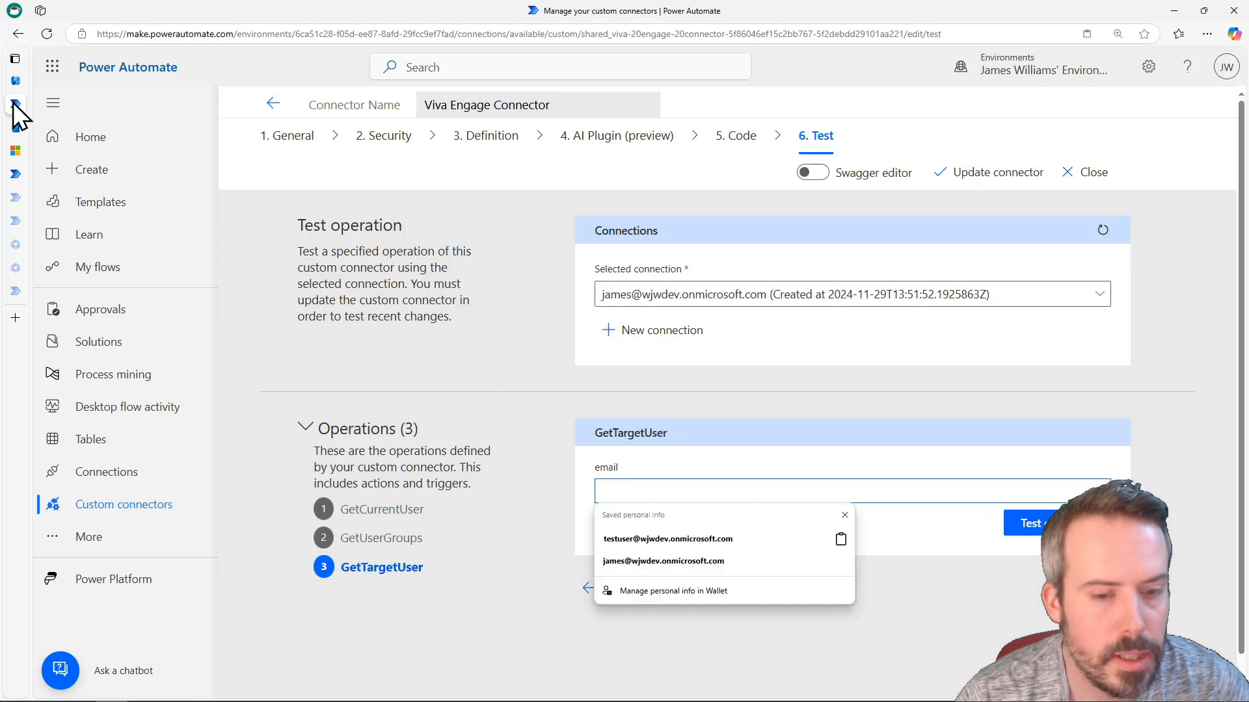
{"action": "left_click", "coordinate": [650, 539]}
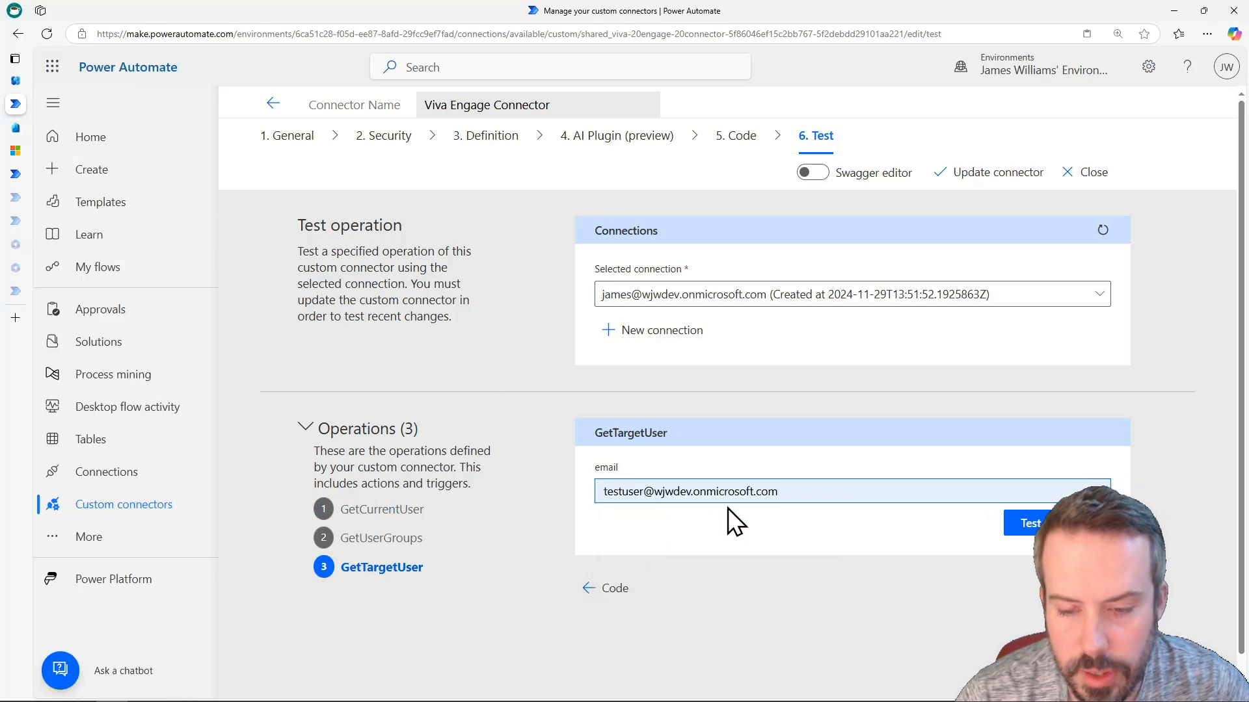
{"action": "left_click", "coordinate": [1032, 525]}
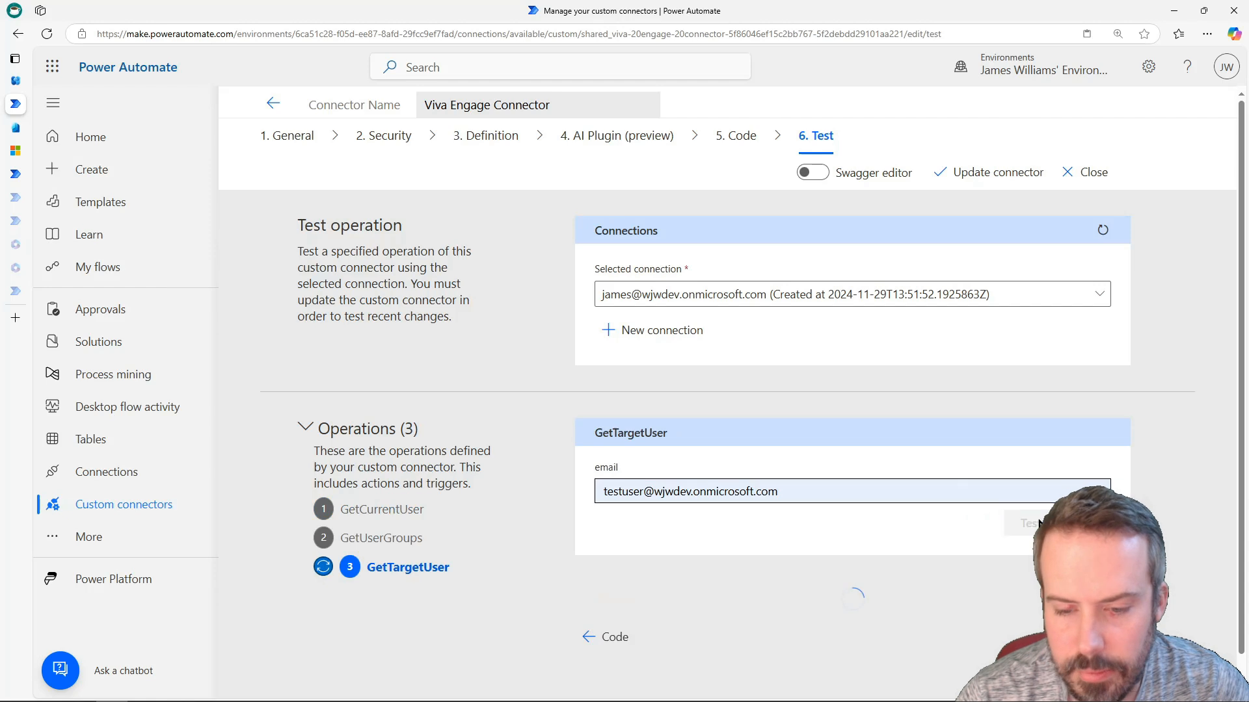
{"action": "scroll", "coordinate": [826, 495], "scroll_direction": "down", "scroll_amount": 5}
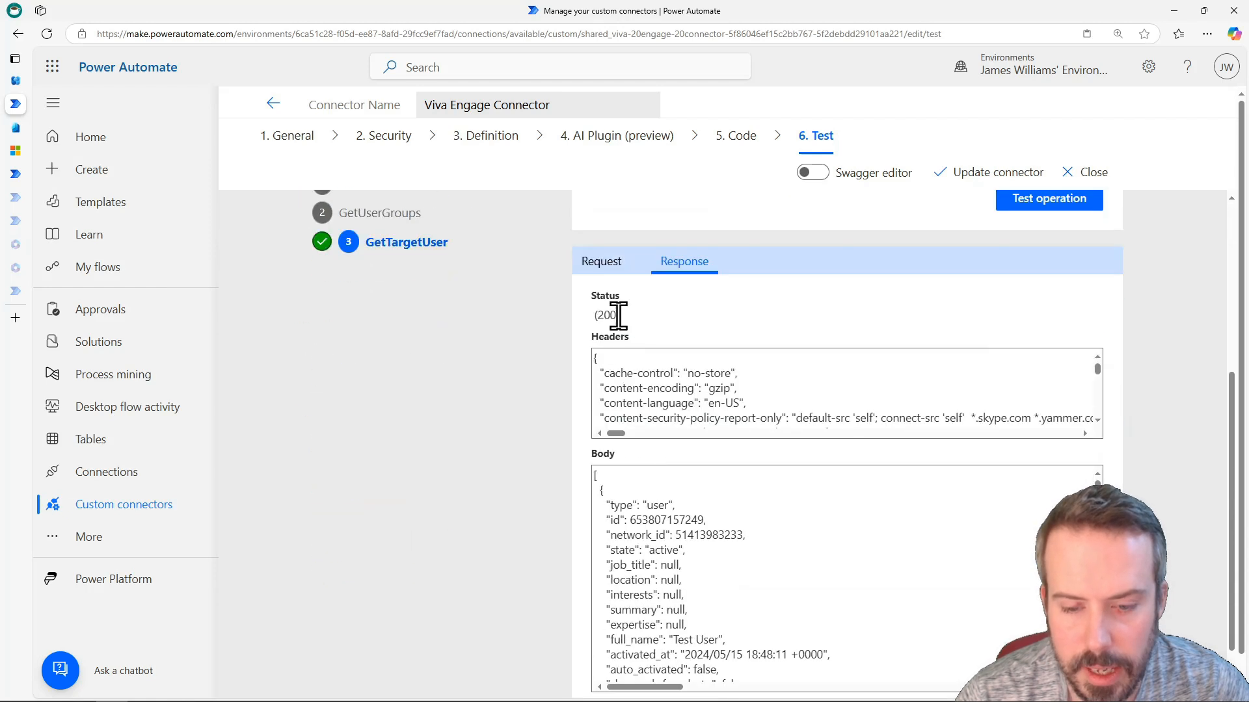
{"action": "scroll", "coordinate": [714, 482], "scroll_direction": "down", "scroll_amount": 1}
{"action": "scroll", "coordinate": [682, 507], "scroll_direction": "up", "scroll_amount": 1}
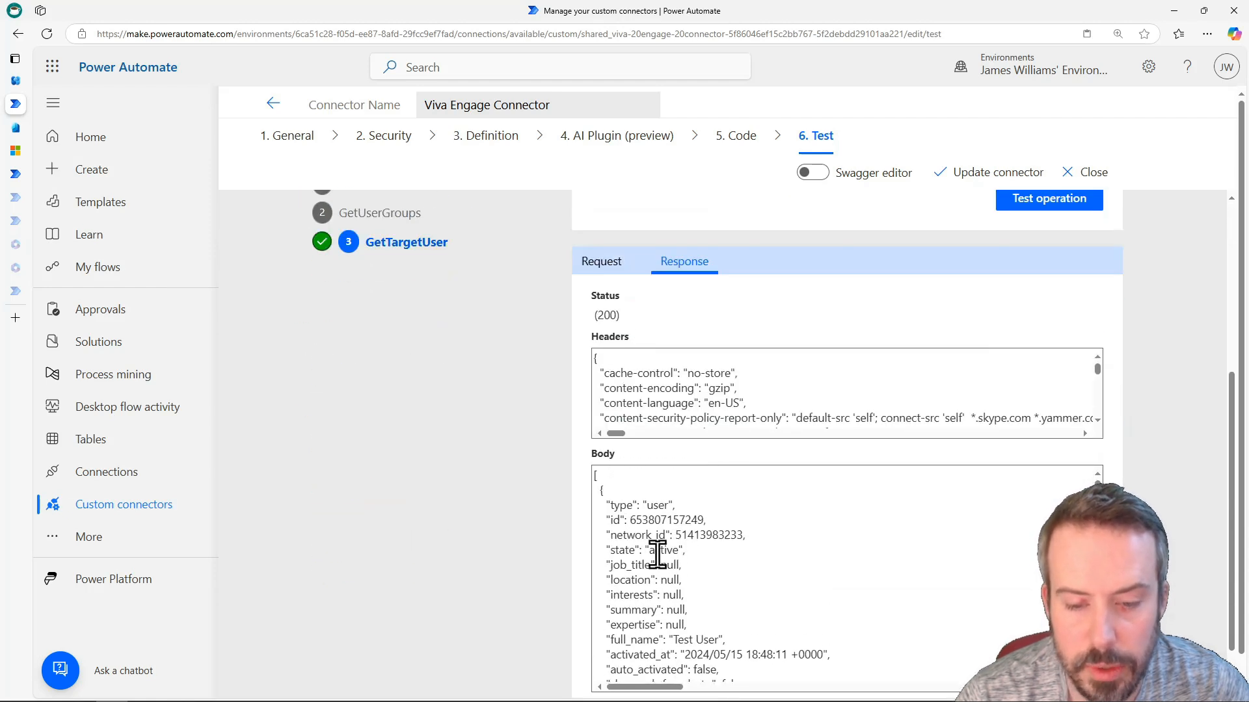
{"action": "double_click", "coordinate": [666, 521]}
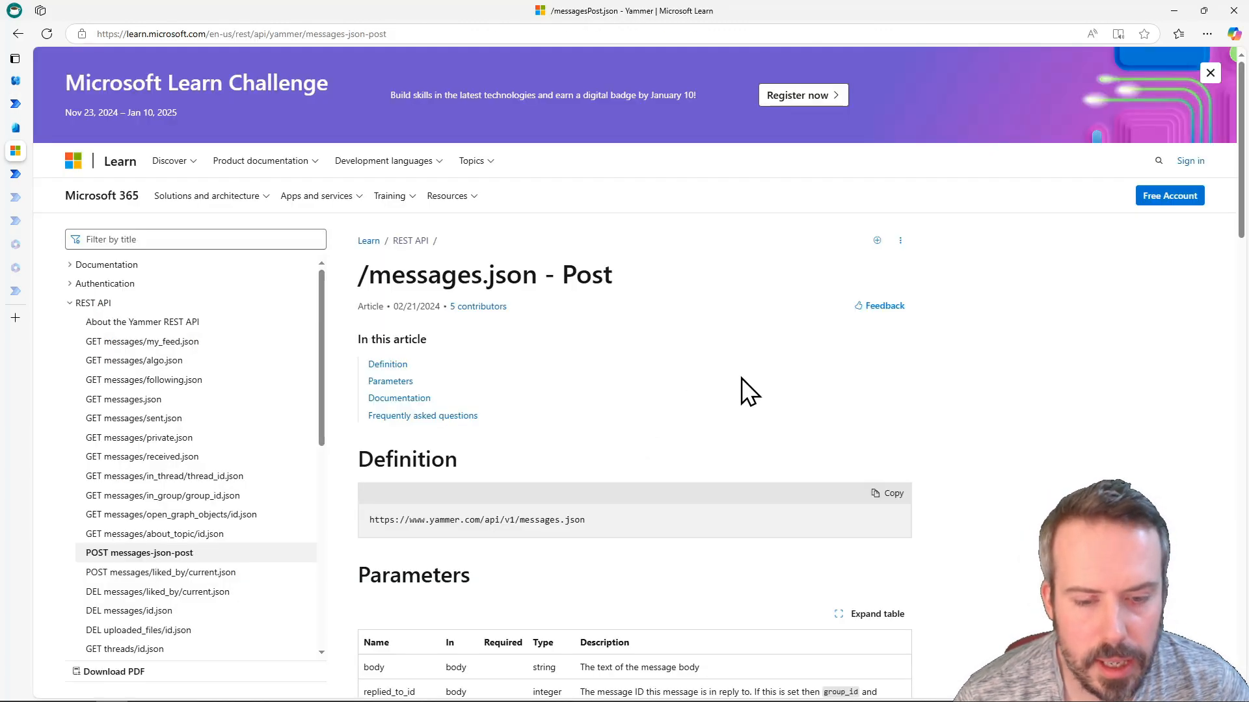
Copy messages.json from the endpoint definition in the documentation for posting messages
{"action": "scroll", "coordinate": [683, 381], "scroll_direction": "down", "scroll_amount": 2}
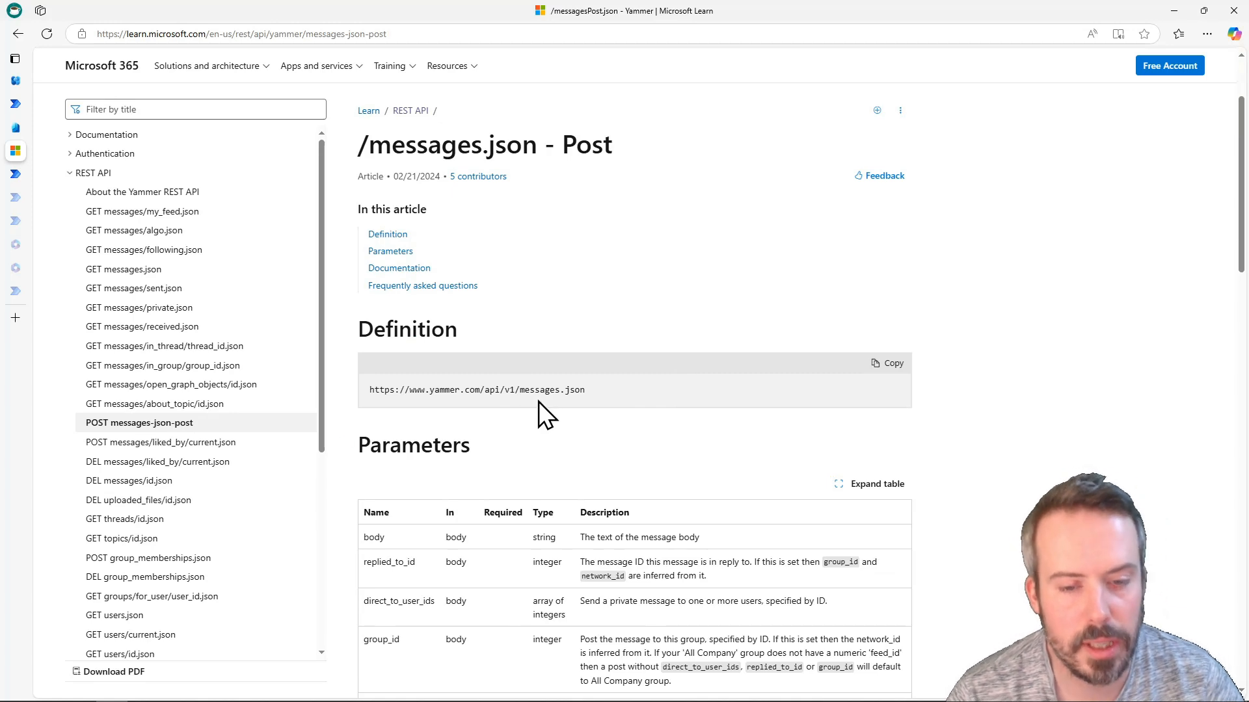
{"action": "left_click_drag", "start_coordinate": [530, 393], "coordinate": [589, 396]}
{"action": "key", "text": "ctrl+c"}
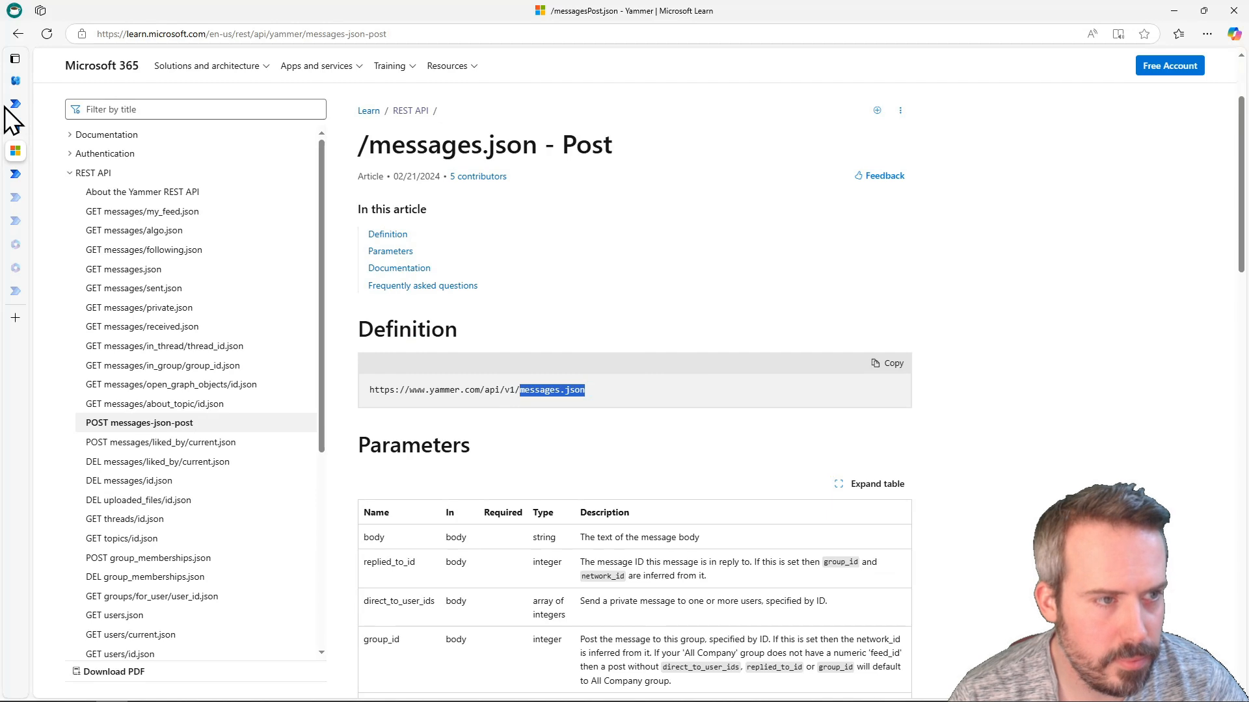
Add a new action to the connector definition with the summary Post Message and the operation ID PostMessage
{"action": "left_click", "coordinate": [26, 104]}
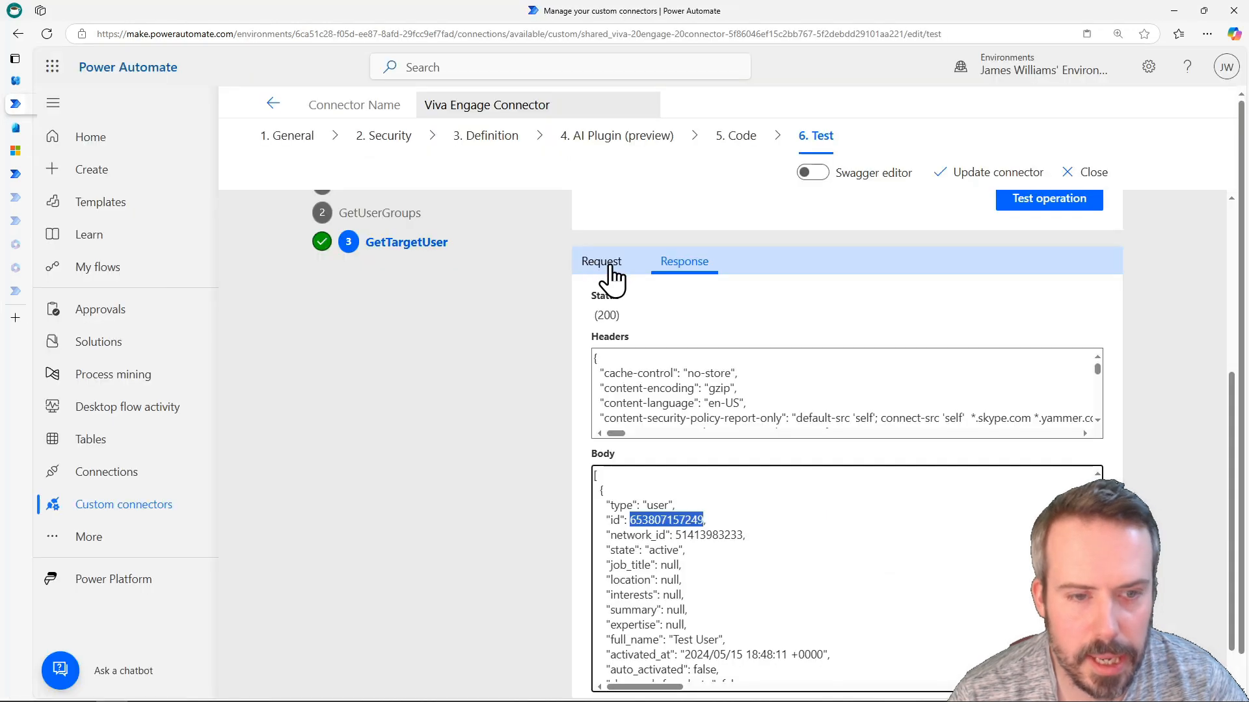
{"action": "left_click", "coordinate": [498, 151]}
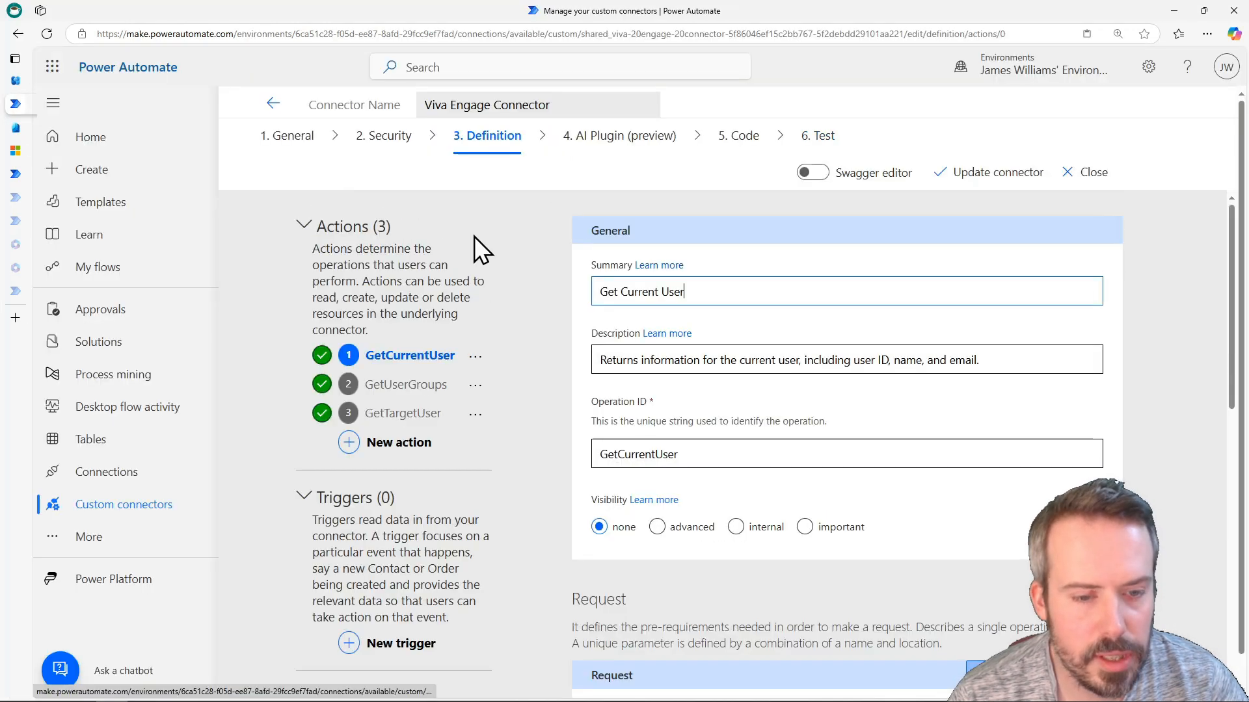
{"action": "left_click", "coordinate": [383, 448]}
{"action": "left_click", "coordinate": [675, 278]}
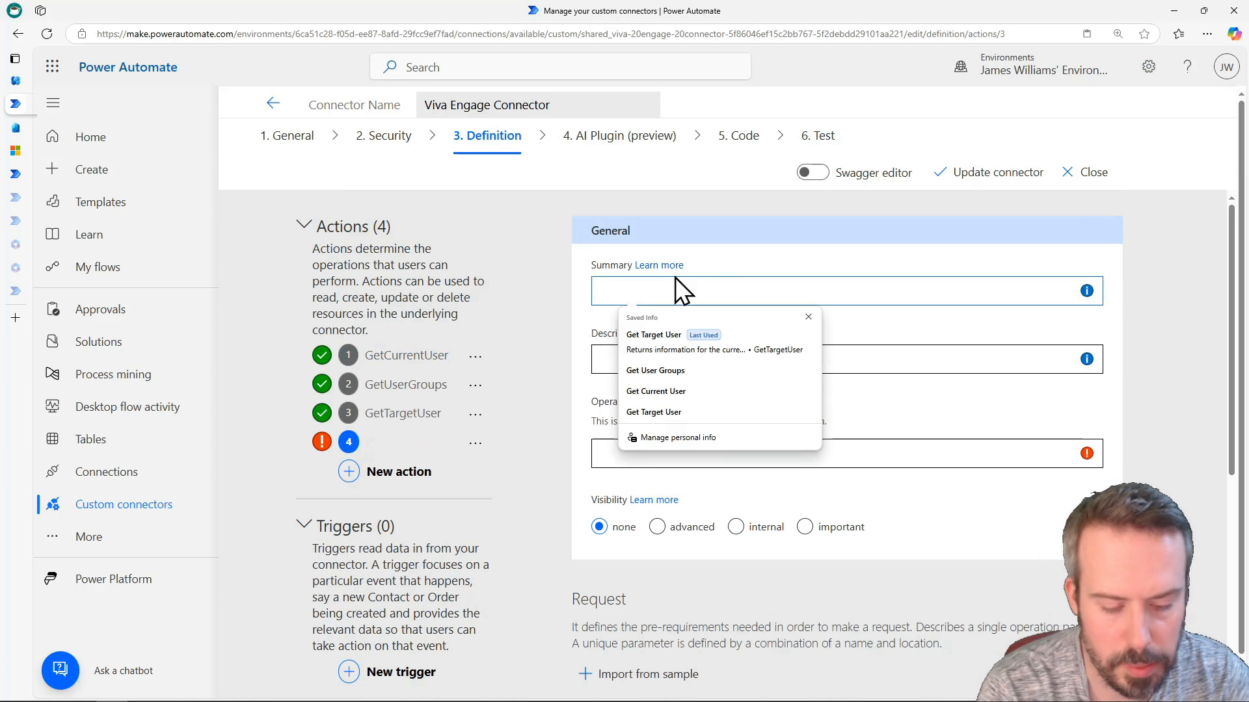
{"action": "type", "text": "Post Message"}
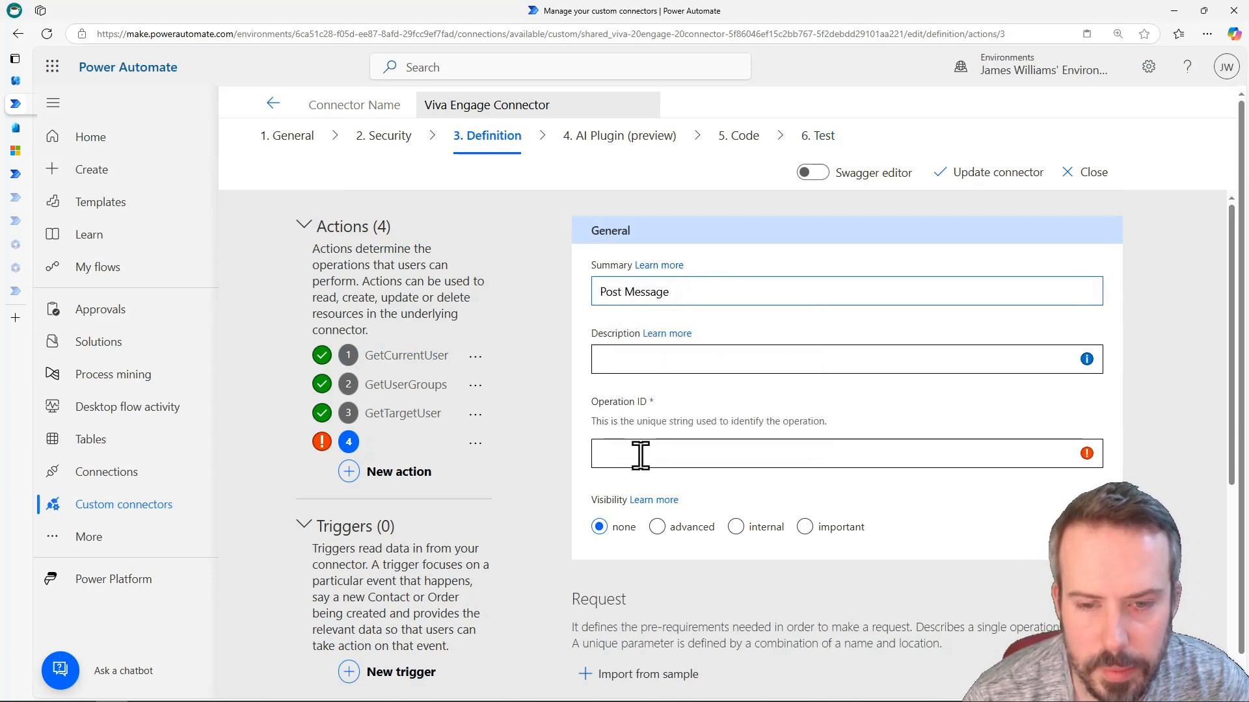
{"action": "left_click", "coordinate": [640, 455]}
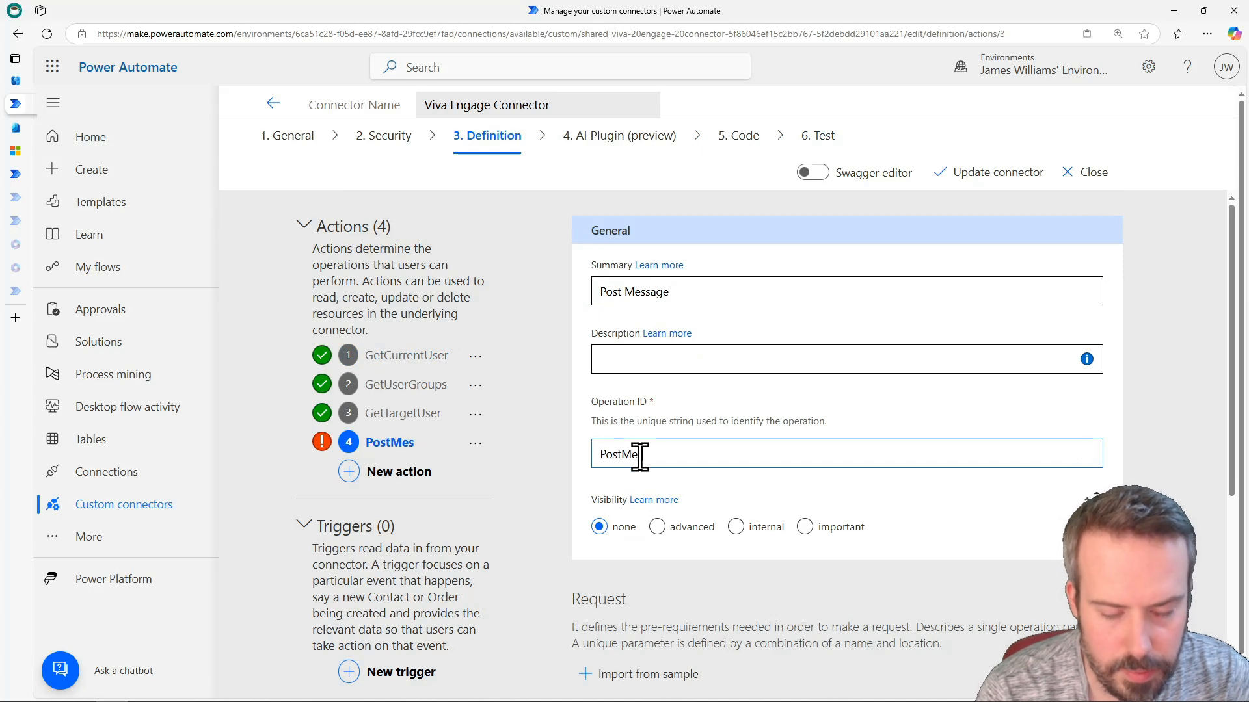
{"action": "scroll", "coordinate": [432, 446], "scroll_direction": "down", "scroll_amount": 3}
Import a sample request for PostMessage with verb POST, URL messages.json and an empty JSON body {}, and review the imported request
{"action": "left_click", "coordinate": [644, 478]}
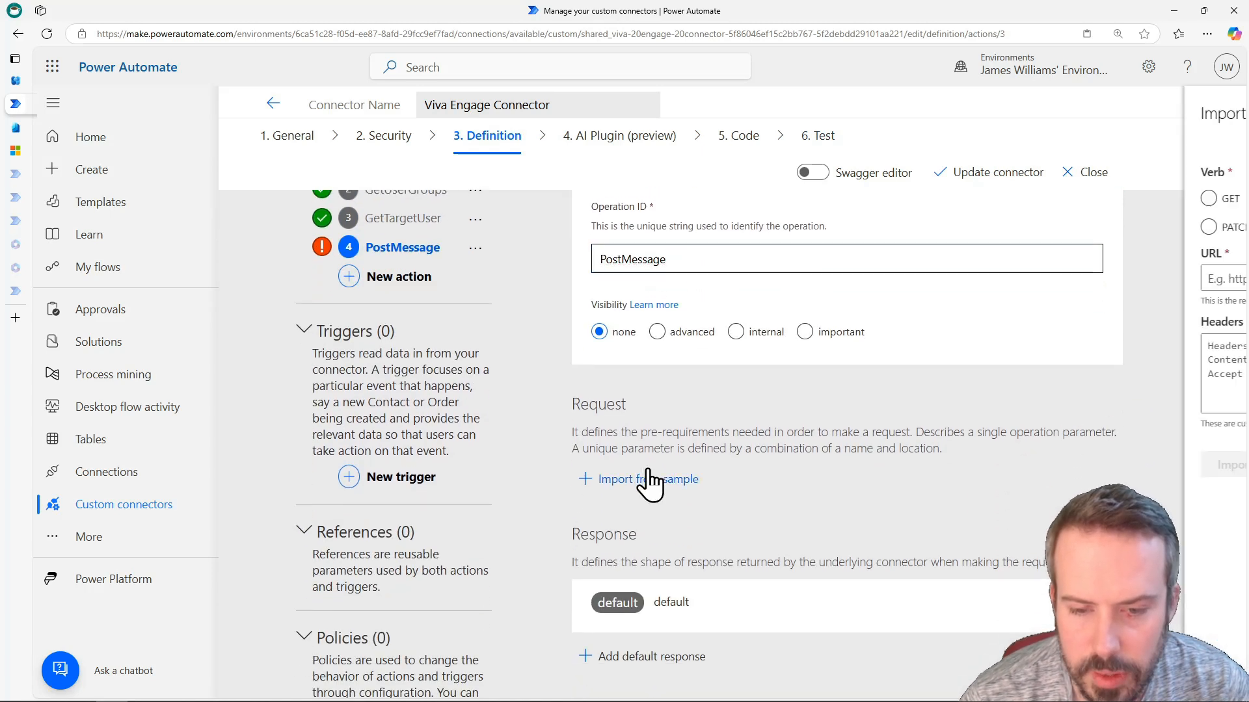
{"action": "left_click", "coordinate": [954, 279]}
{"action": "key", "text": "ctrl+v"}
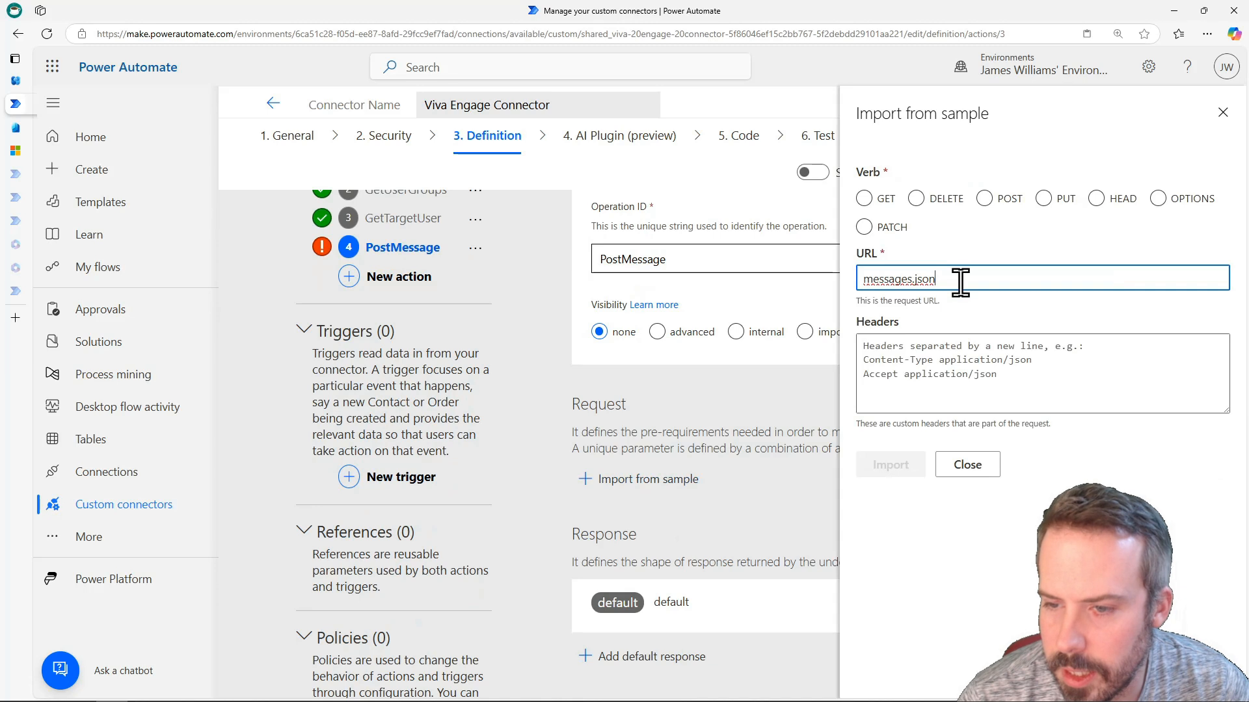
{"action": "left_click", "coordinate": [984, 198]}
{"action": "left_click", "coordinate": [935, 506]}
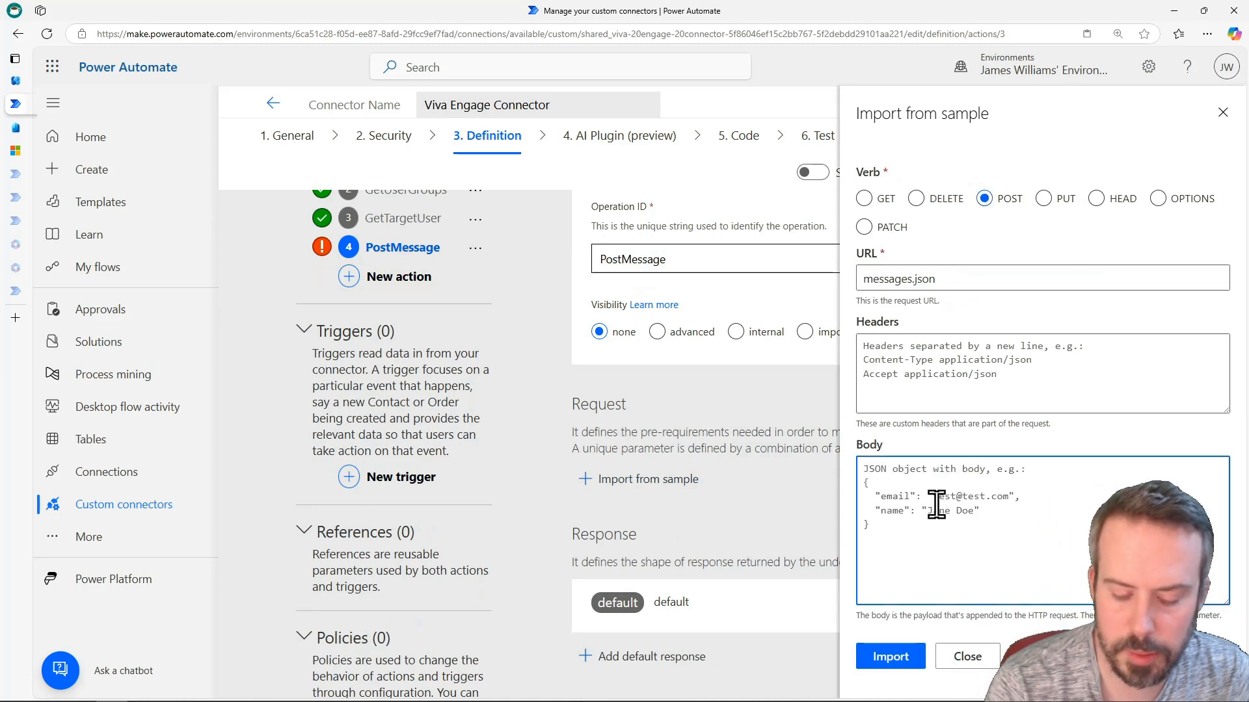
{"action": "type", "text": "{}"}
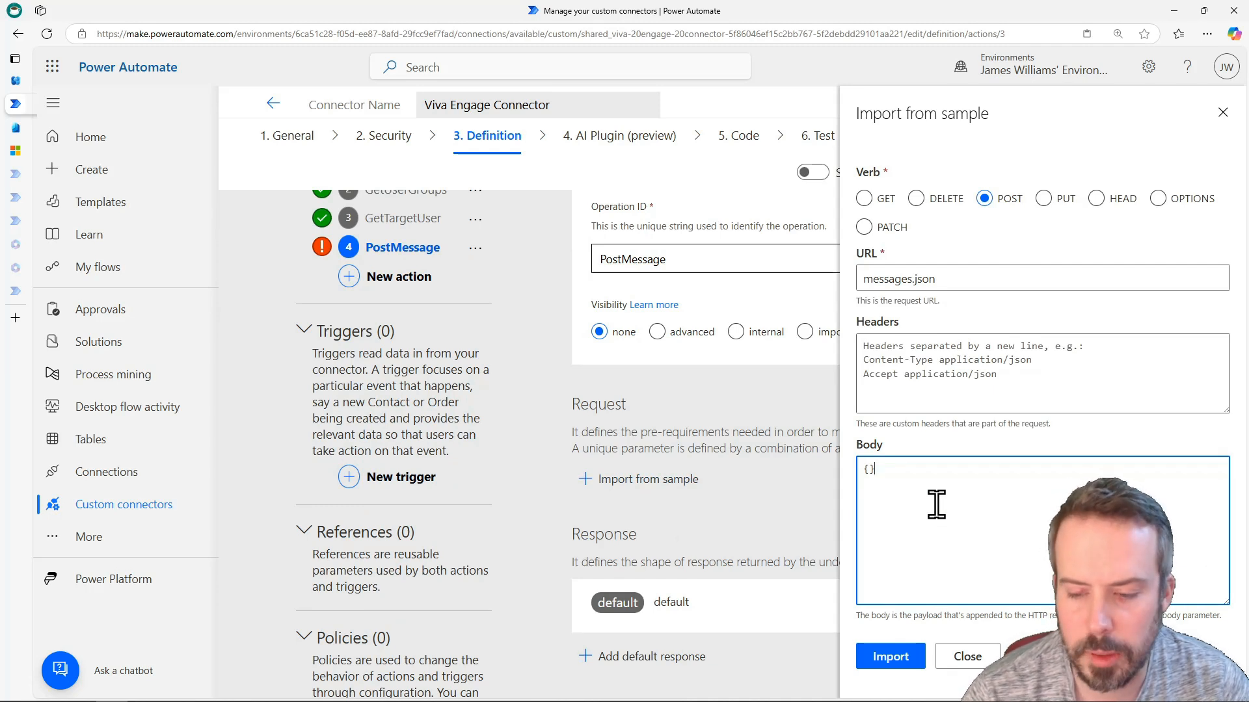
{"action": "left_click", "coordinate": [895, 658]}
{"action": "scroll", "coordinate": [748, 524], "scroll_direction": "down", "scroll_amount": 3}
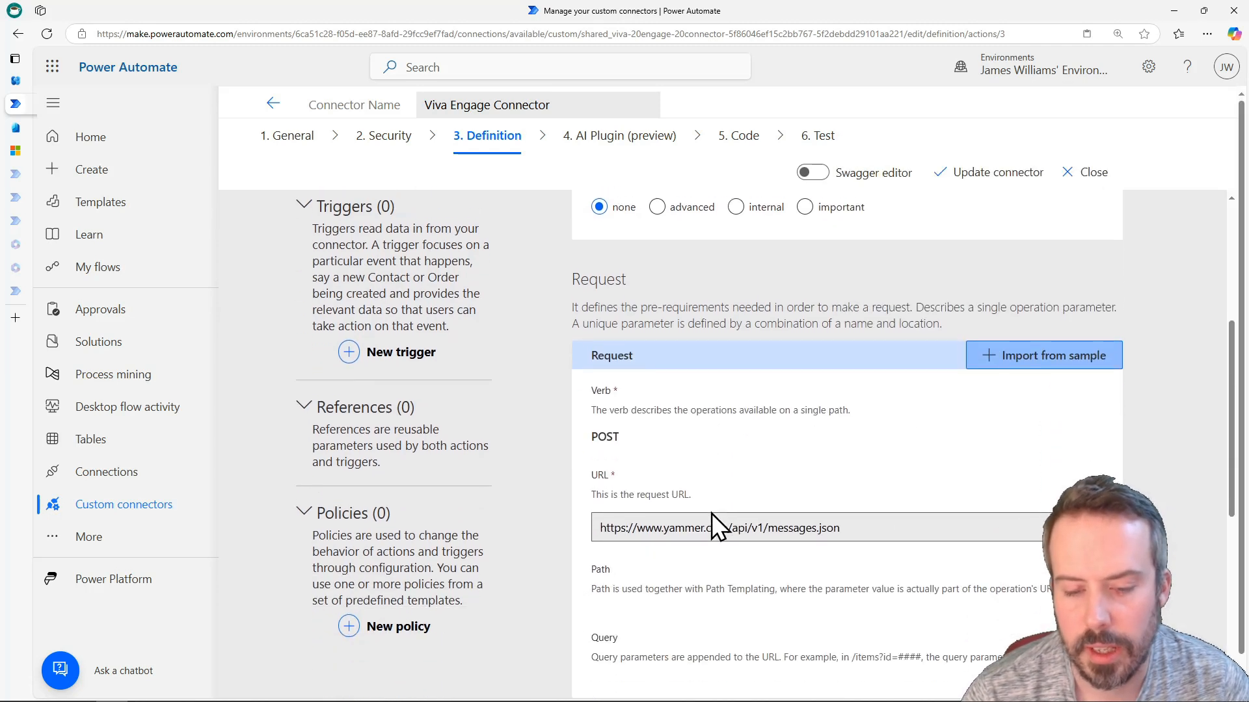
{"action": "scroll", "coordinate": [647, 416], "scroll_direction": "down", "scroll_amount": 4}
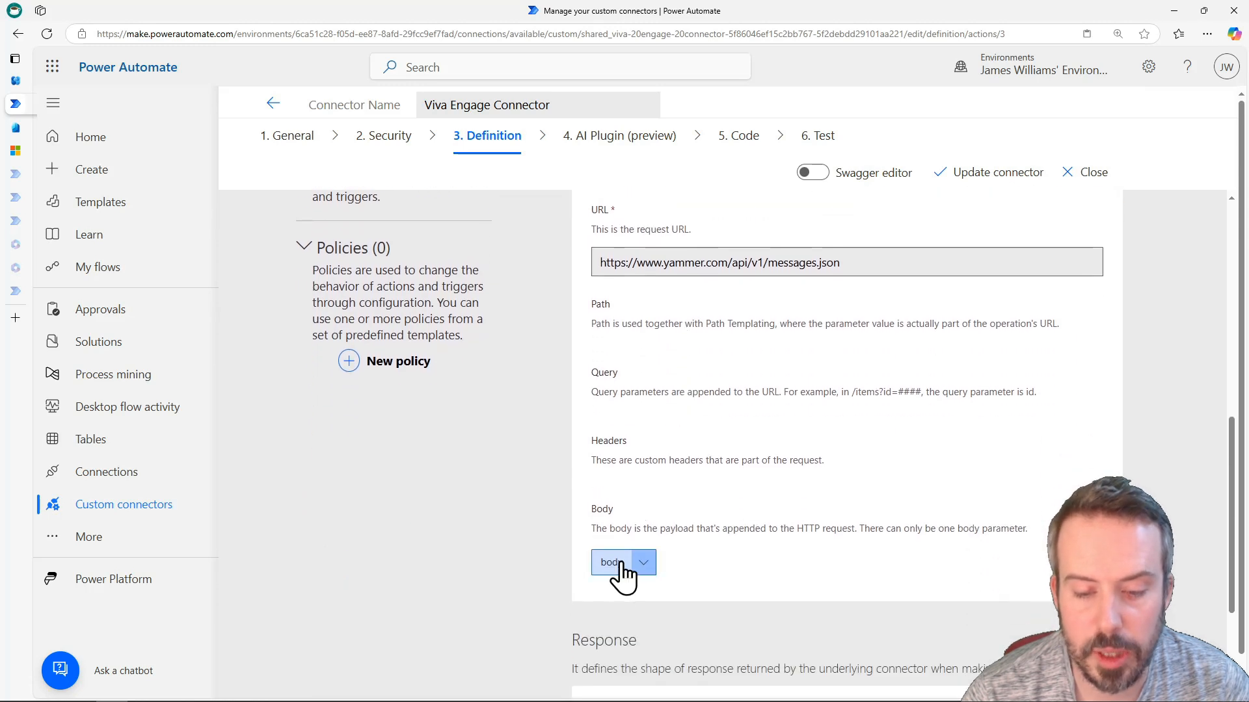
{"action": "scroll", "coordinate": [683, 417], "scroll_direction": "up", "scroll_amount": 6}
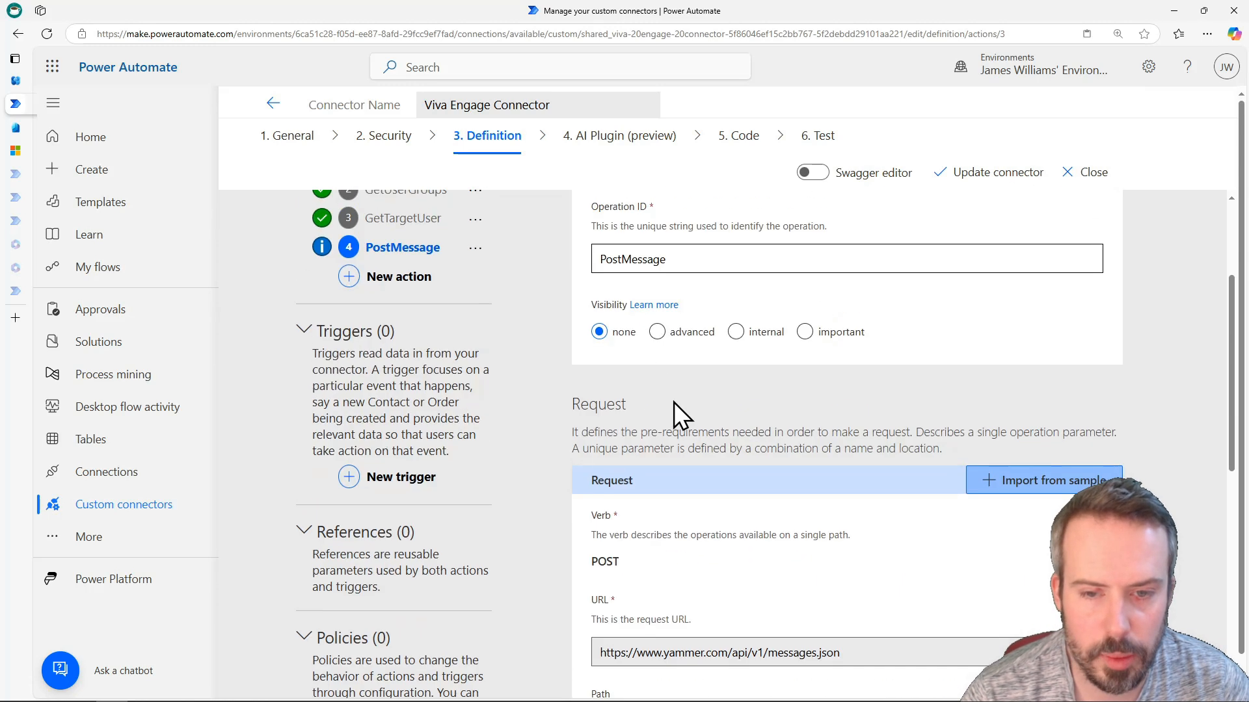
{"action": "scroll", "coordinate": [676, 406], "scroll_direction": "up", "scroll_amount": 3}
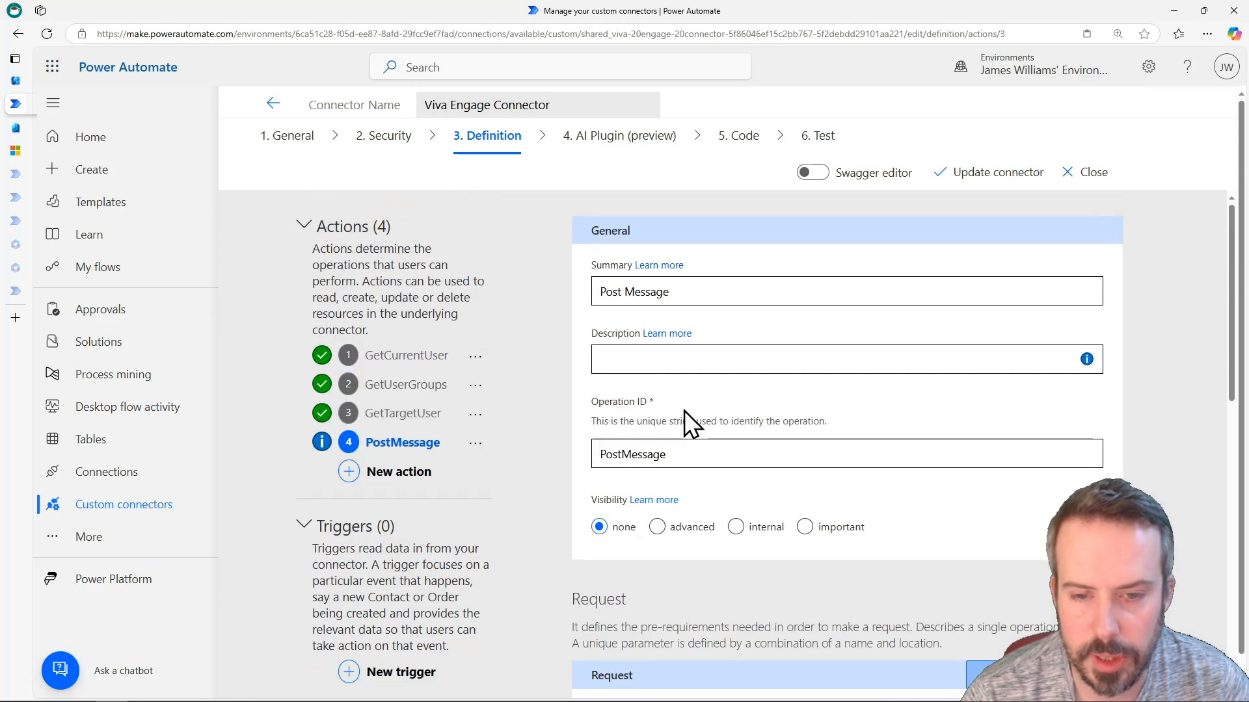
Copy the sentence "Create a new message." from the Documentation section of the messages.json post article
{"action": "left_click", "coordinate": [21, 150]}
{"action": "scroll", "coordinate": [636, 349], "scroll_direction": "down", "scroll_amount": 8}
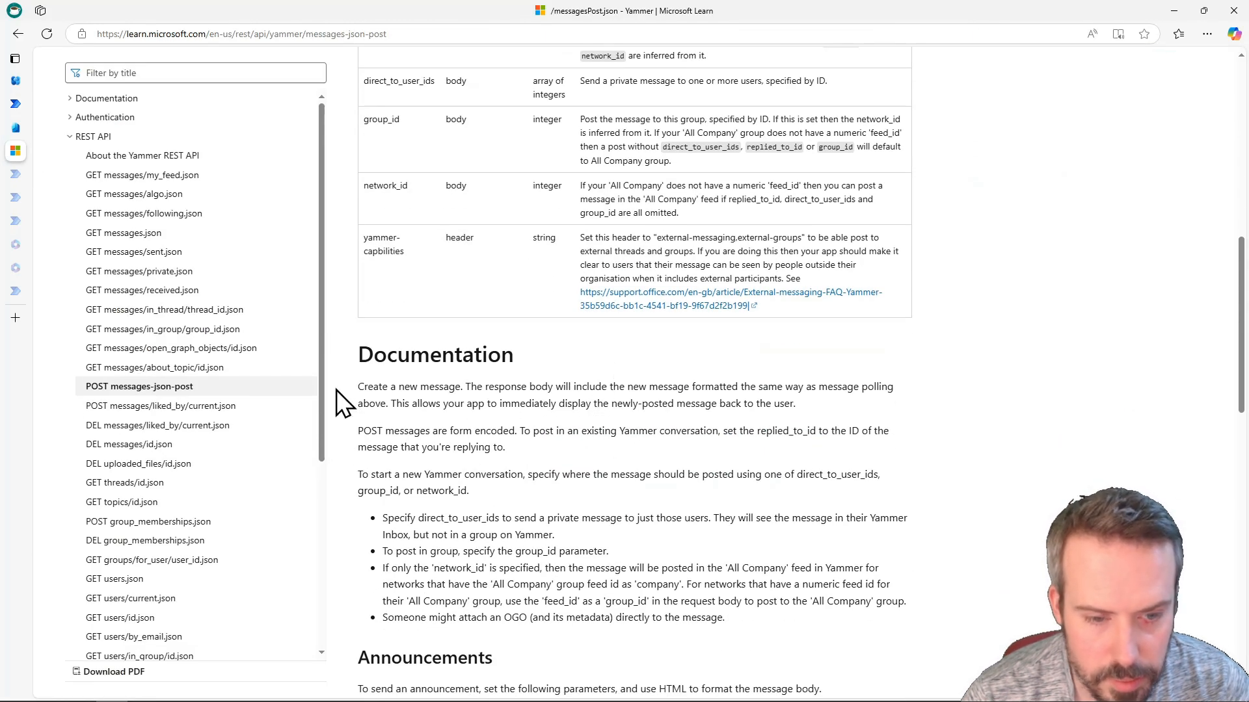
{"action": "left_click_drag", "start_coordinate": [357, 389], "coordinate": [449, 393]}
{"action": "right_click", "coordinate": [463, 392]}
{"action": "left_click", "coordinate": [481, 399]}
Paste the copied sentence as the PostMessage action's description and update the connector
{"action": "left_click", "coordinate": [15, 104]}
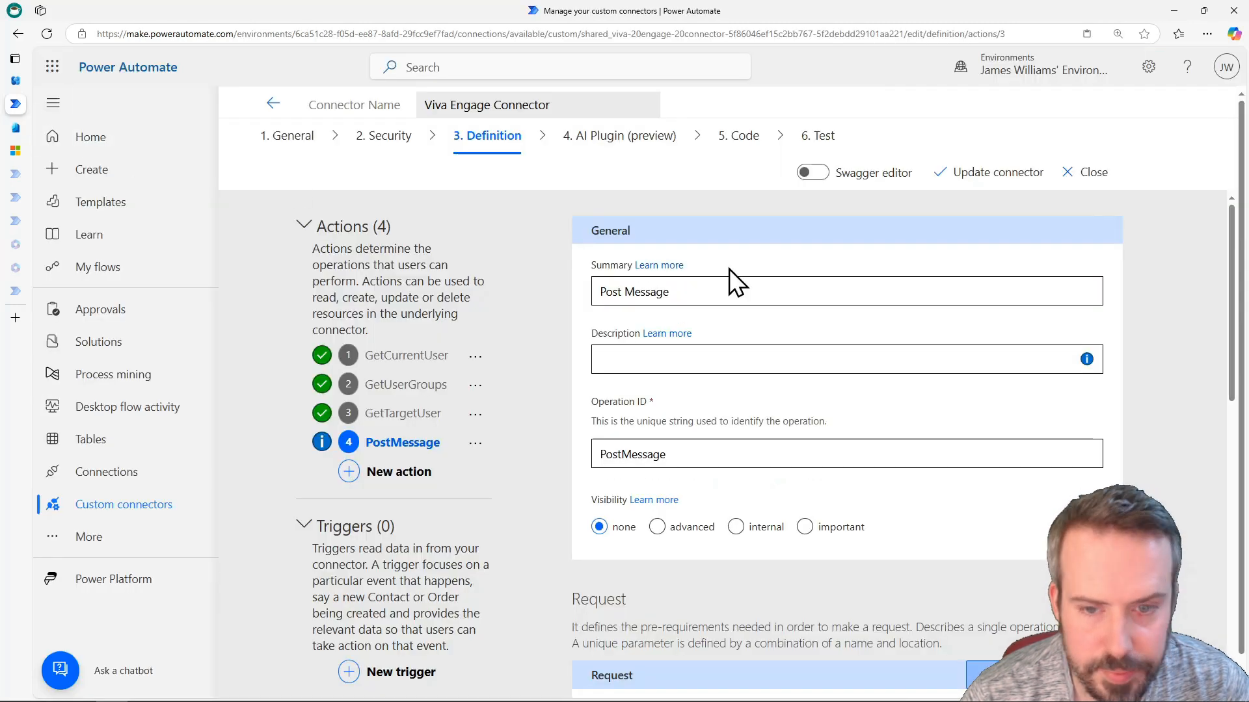
{"action": "left_click", "coordinate": [677, 354]}
{"action": "key", "text": "ctrl+v"}
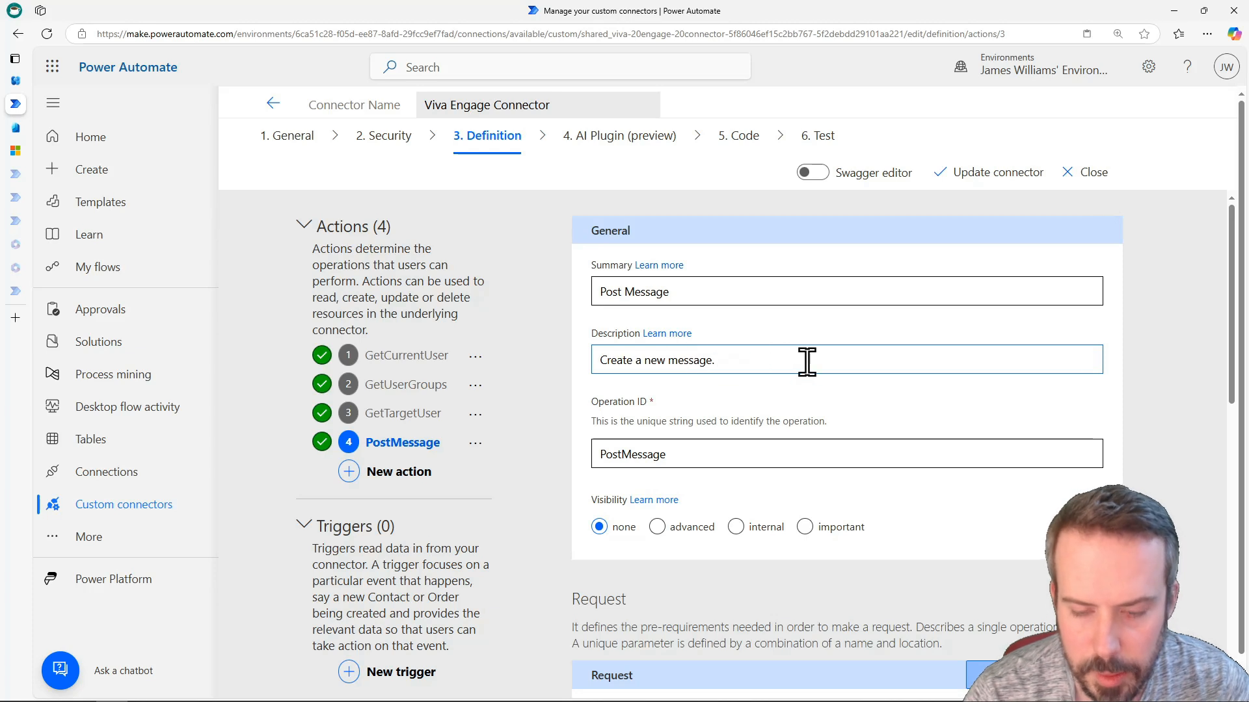
{"action": "scroll", "coordinate": [806, 361], "scroll_direction": "down", "scroll_amount": 3}
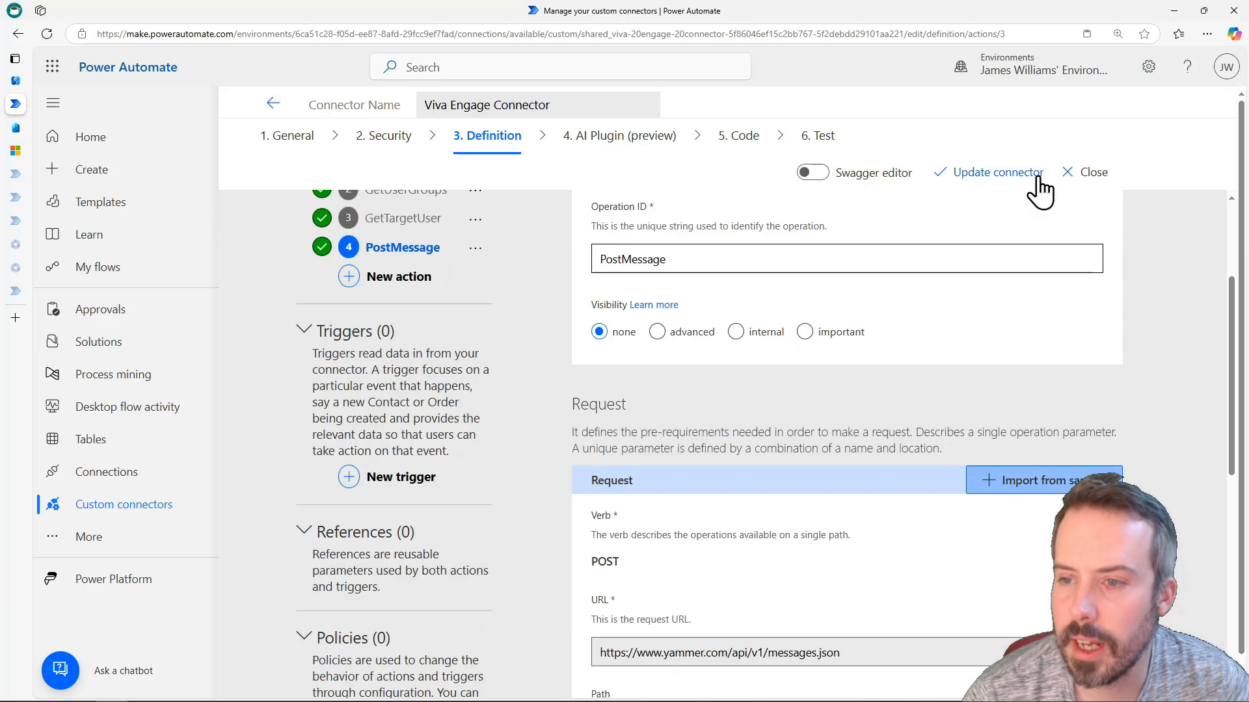
{"action": "left_click", "coordinate": [961, 176]}
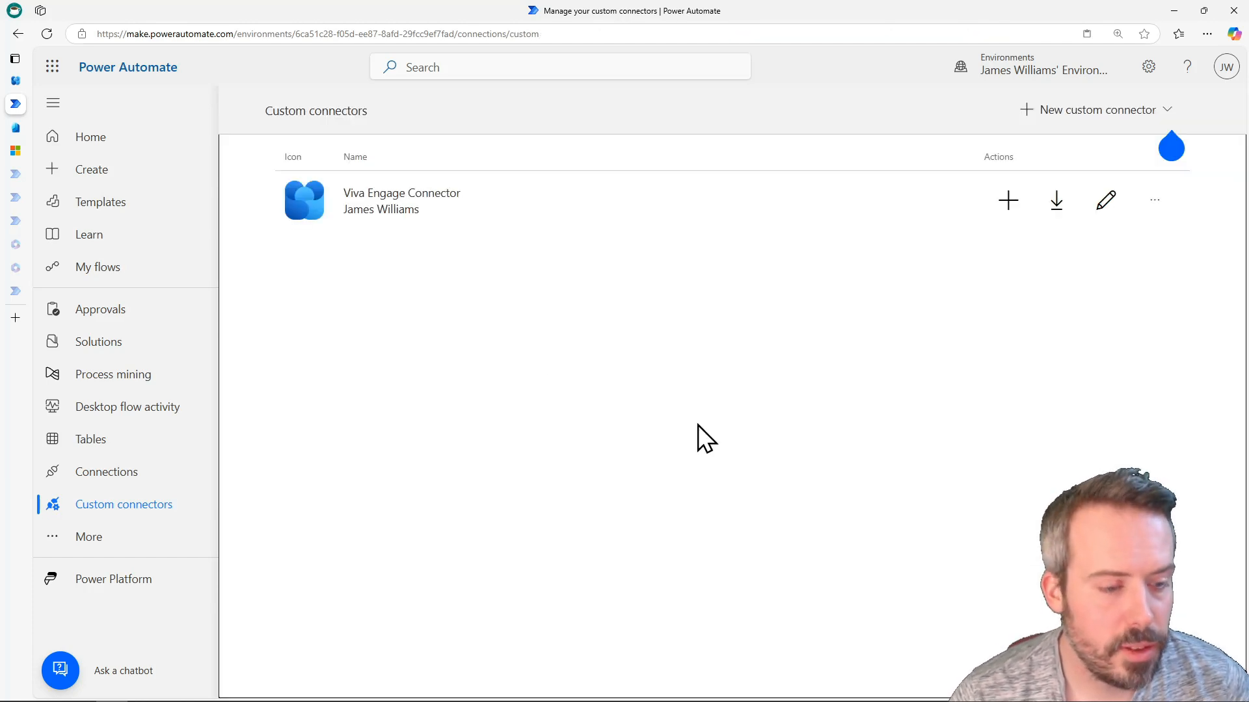
Try to create a blank custom connector named Viva Engage Upload File Connector
{"action": "left_click", "coordinate": [1076, 111]}
{"action": "left_click", "coordinate": [1081, 132]}
{"action": "left_click", "coordinate": [527, 379]}
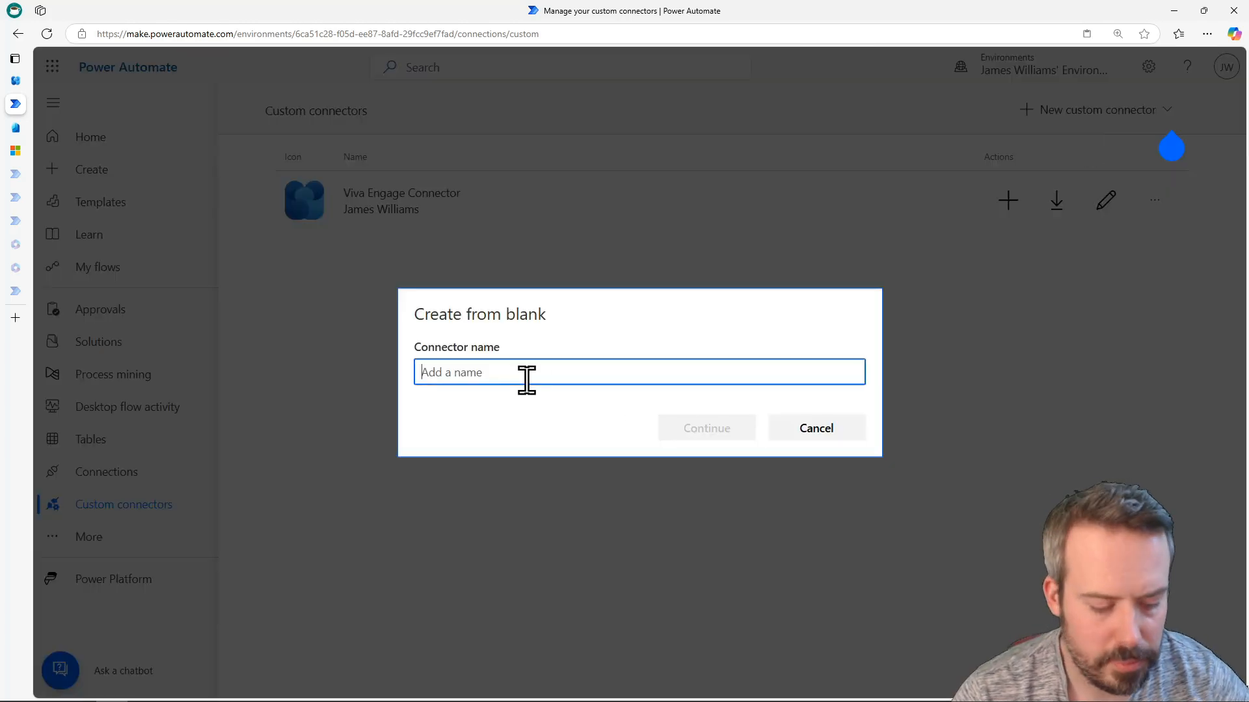
{"action": "key", "text": "ctrl+v"}
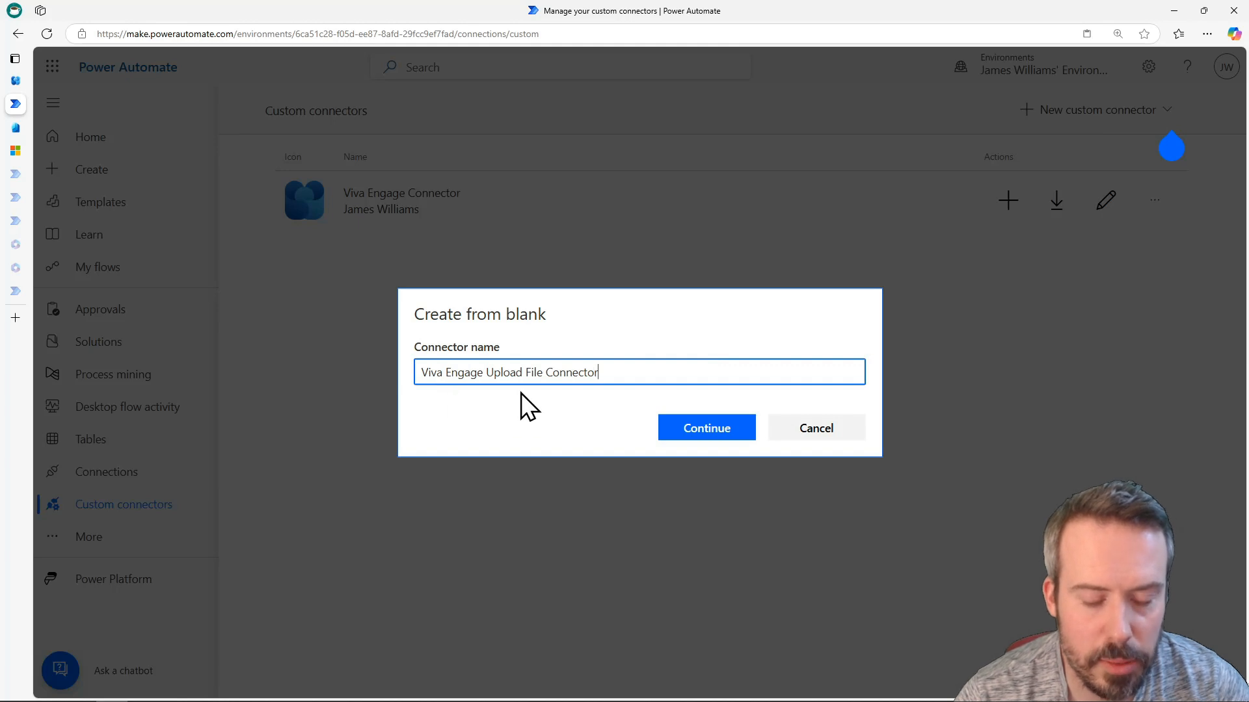
{"action": "left_click", "coordinate": [697, 434]}
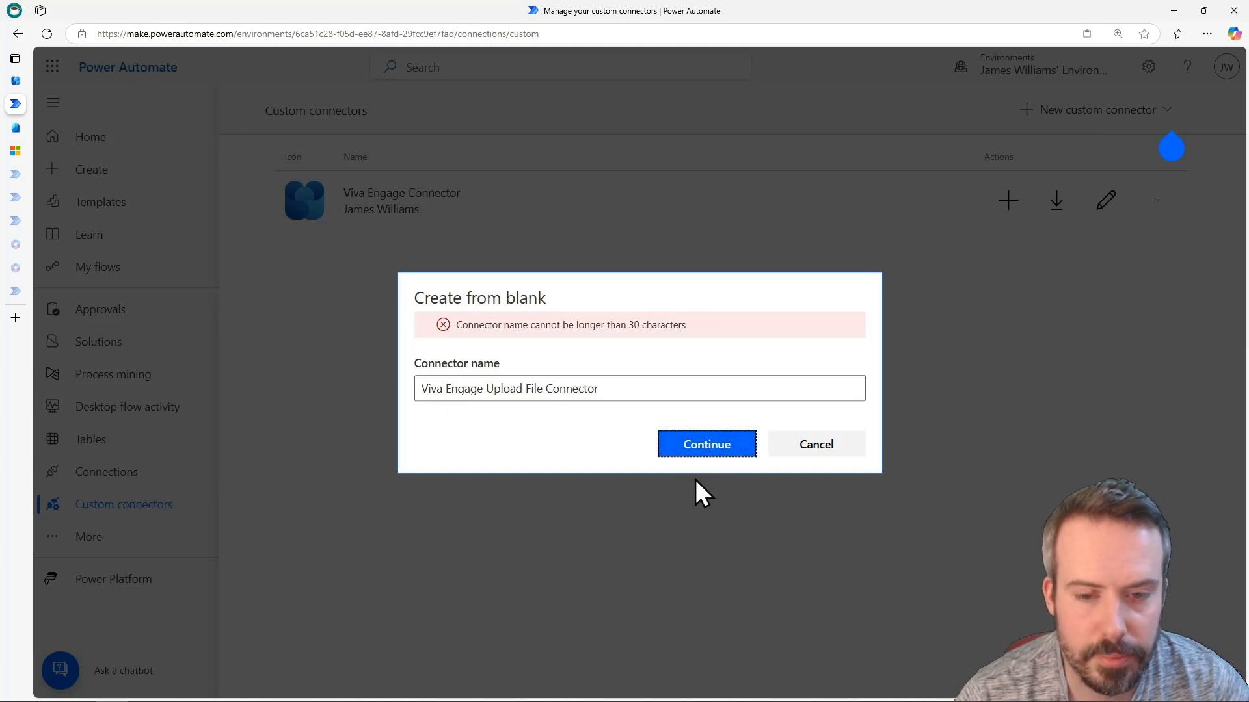
Shorten the new connector's name to Viva Engage Upload File and continue to its general settings
{"action": "left_click", "coordinate": [618, 396]}
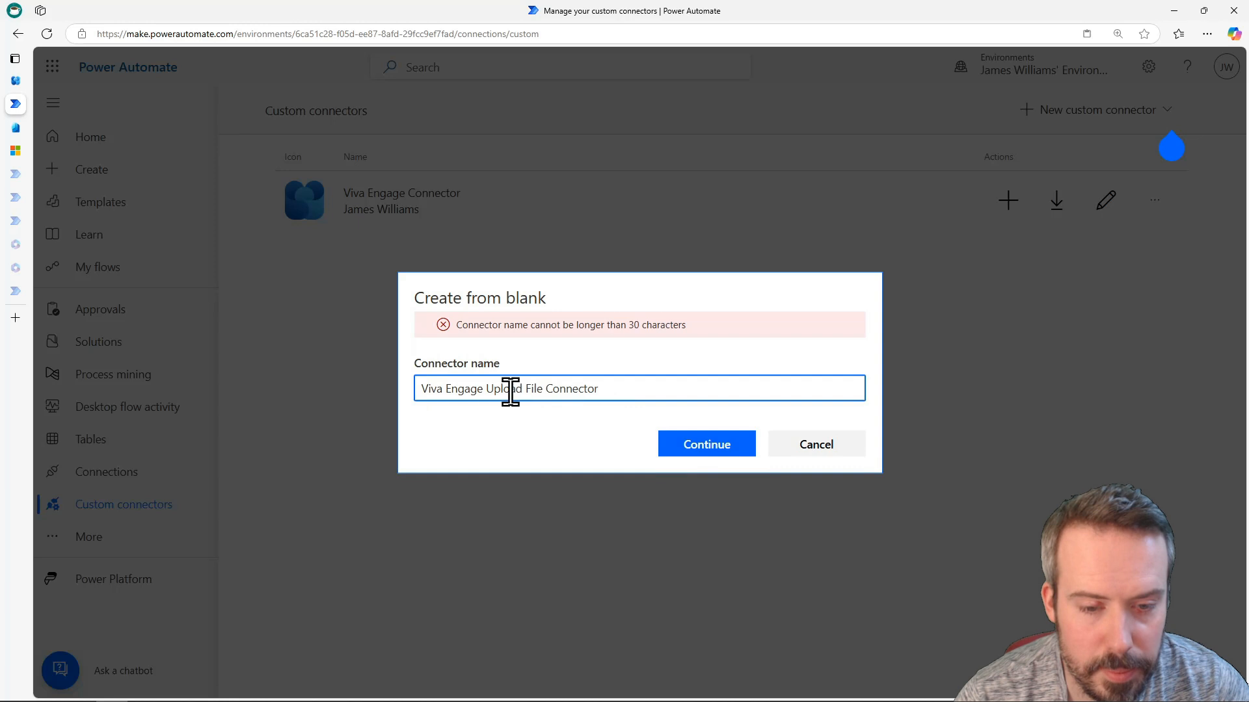
{"action": "left_click_drag", "start_coordinate": [547, 390], "coordinate": [727, 381]}
{"action": "key", "text": "BackSpace"}
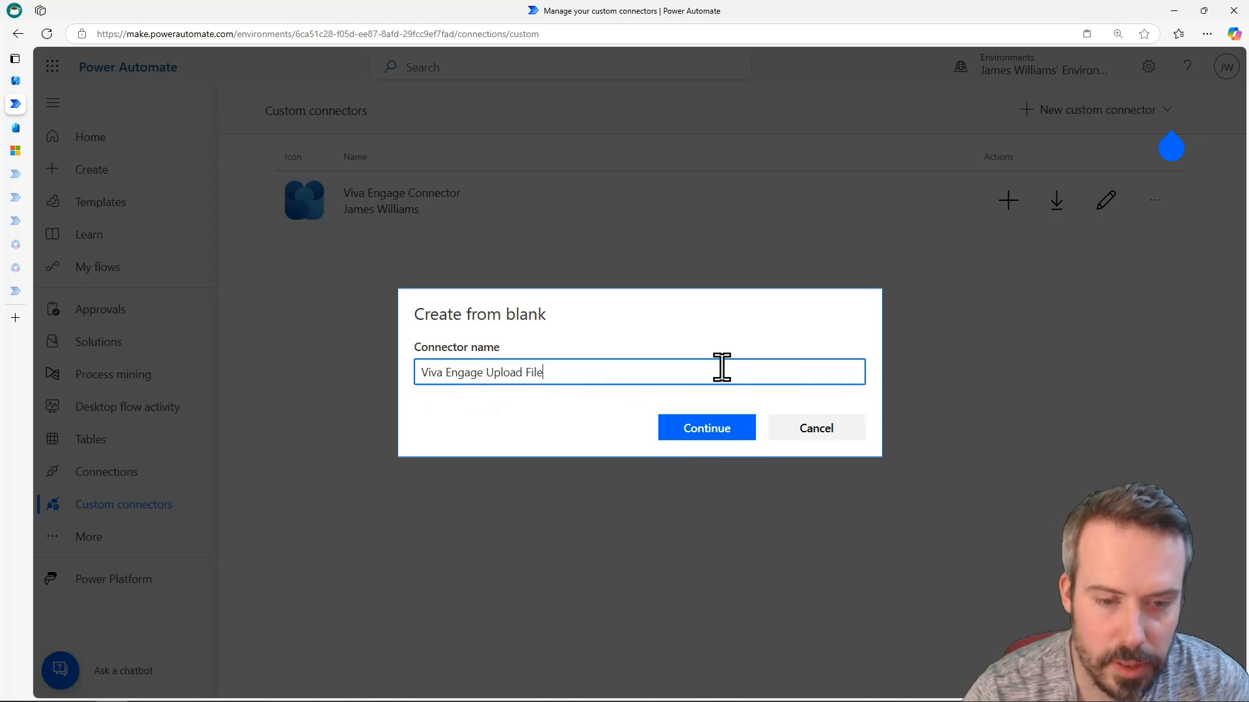
{"action": "left_click", "coordinate": [739, 434]}
Set the connector's host to filesng.yammer.com, copied from the Definition section of the Upload Files into Yammer article
{"action": "scroll", "coordinate": [786, 467], "scroll_direction": "down", "scroll_amount": 2}
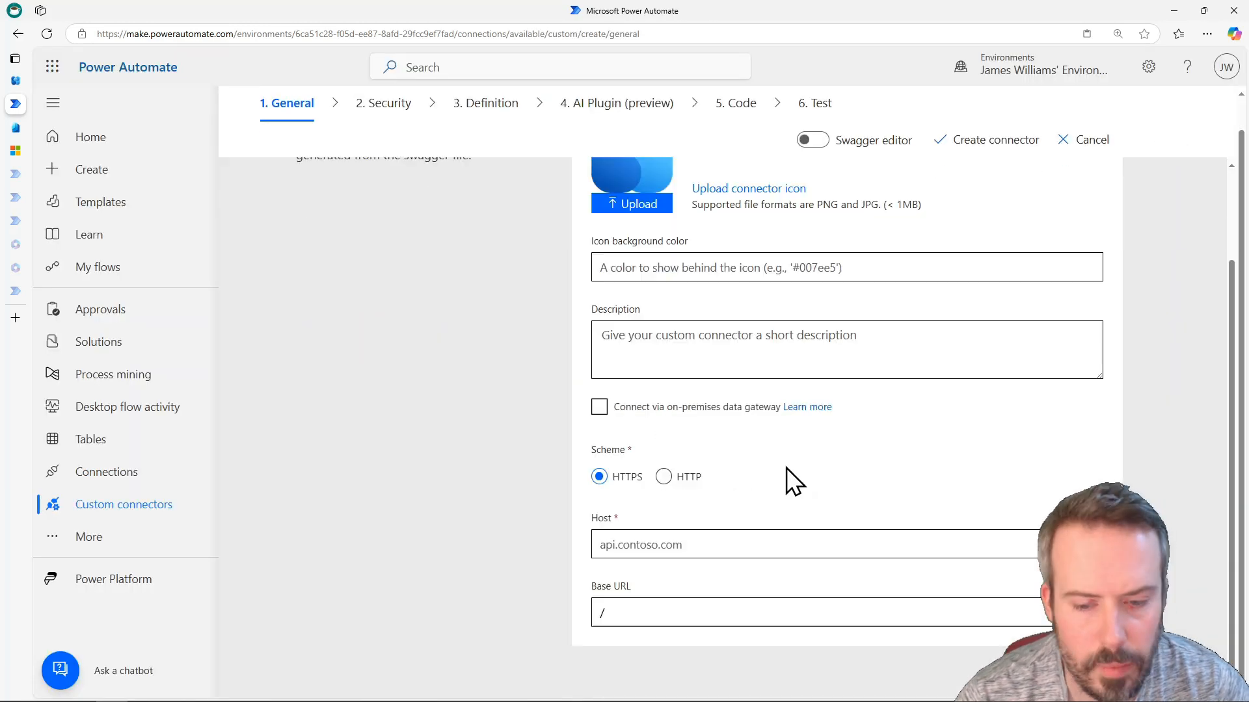
{"action": "left_click", "coordinate": [25, 152]}
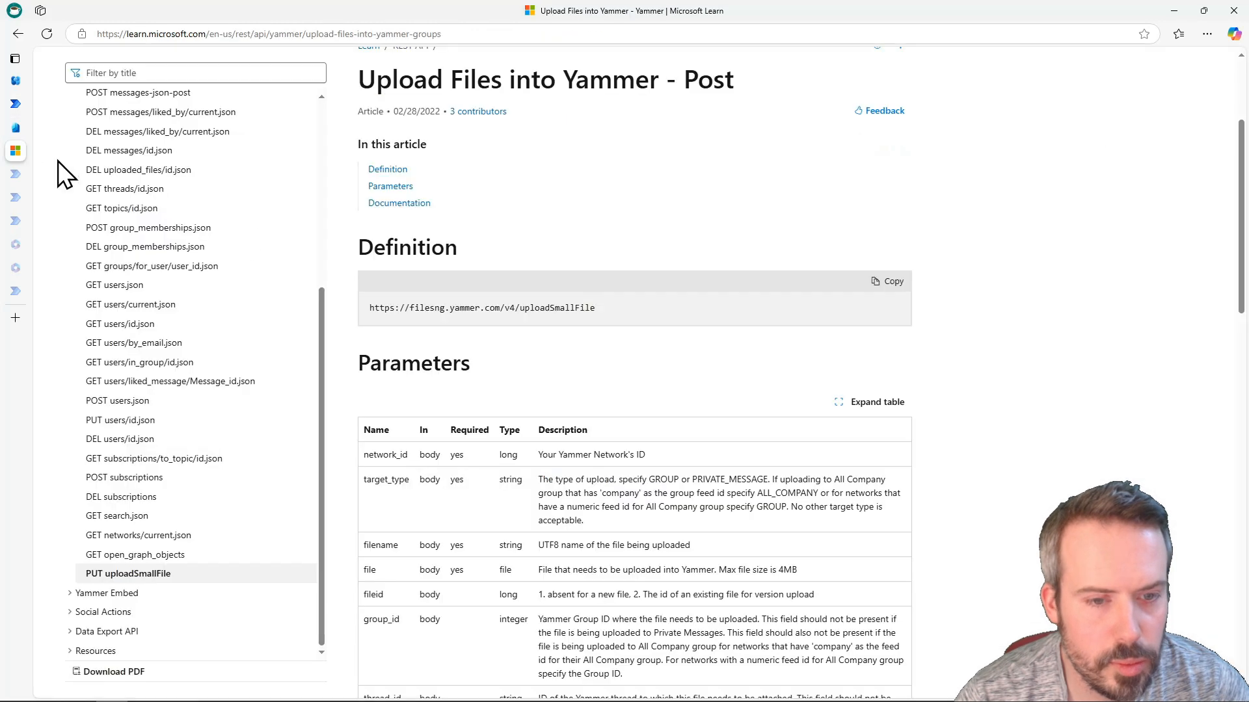
{"action": "left_click_drag", "start_coordinate": [409, 313], "coordinate": [445, 312]}
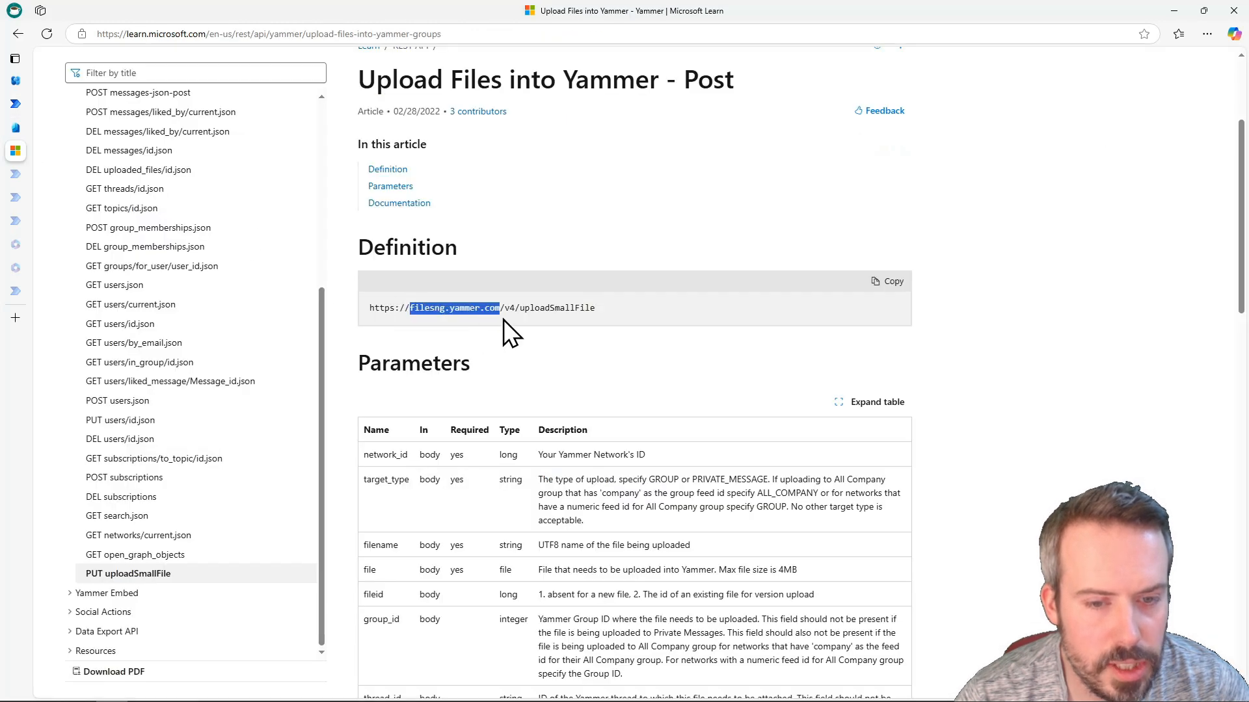
{"action": "key", "text": "ctrl+c"}
{"action": "left_click", "coordinate": [16, 104]}
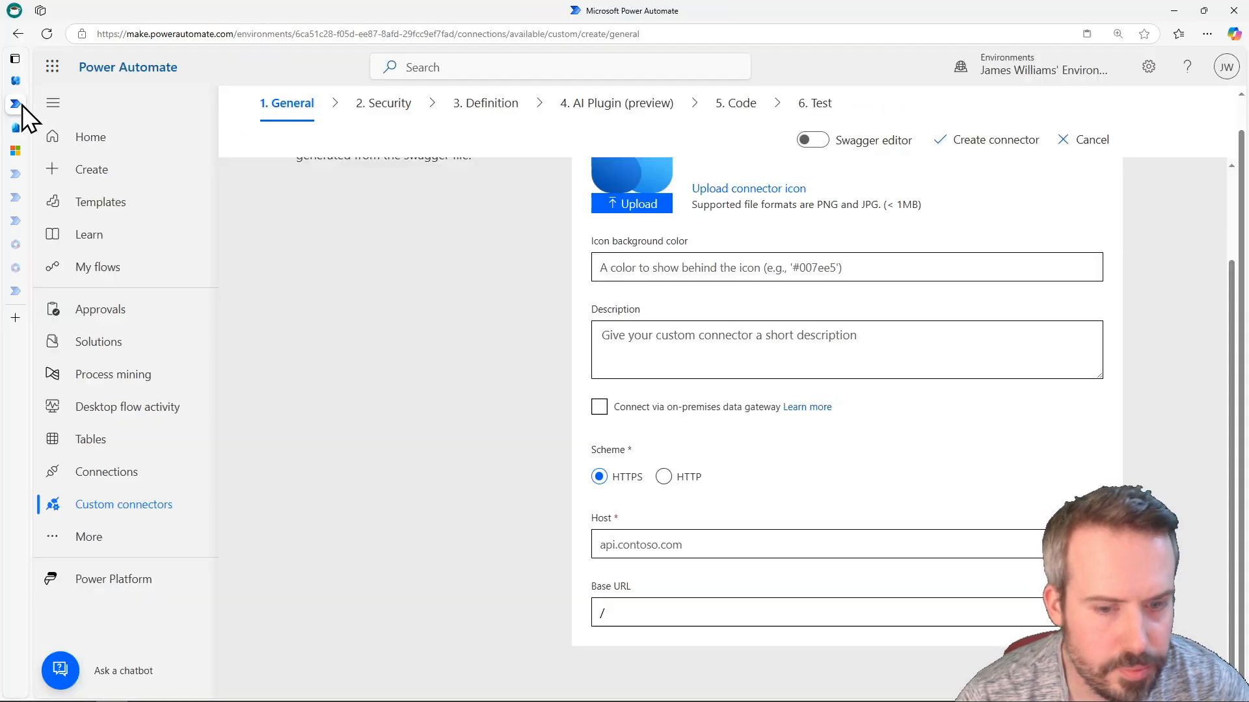
{"action": "left_click", "coordinate": [686, 553]}
{"action": "key", "text": "ctrl+v"}
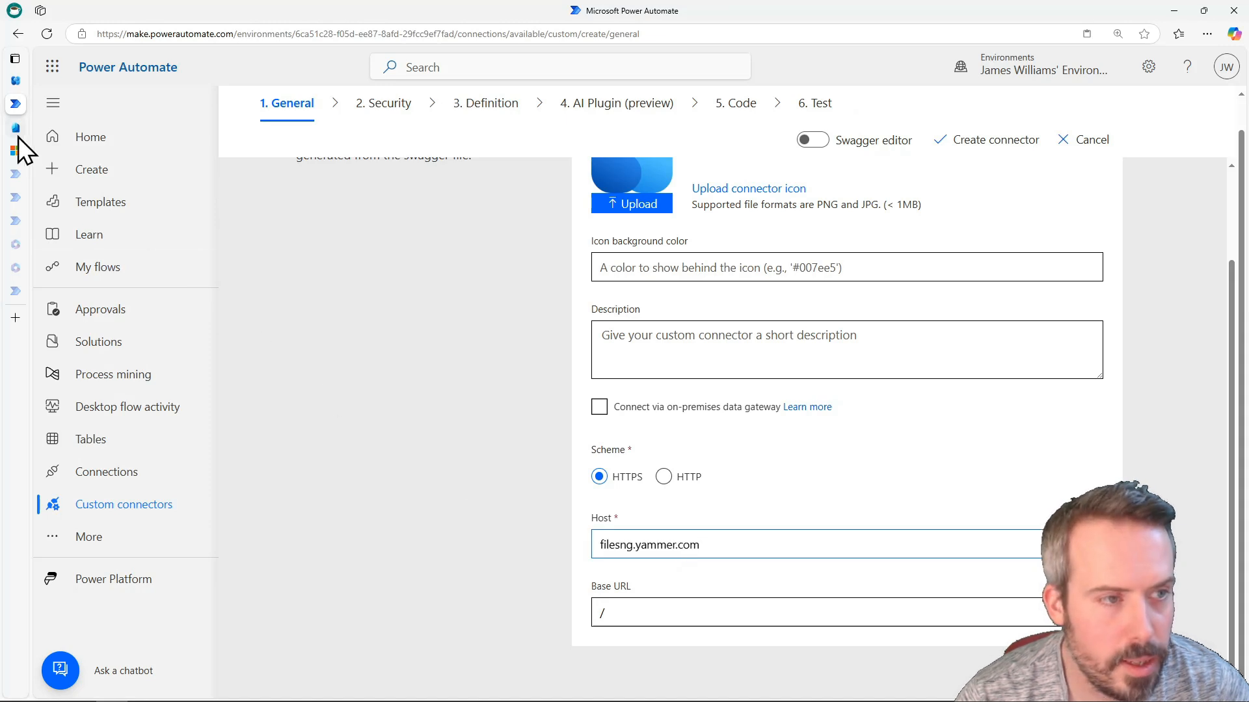
Set the base URL to /v4/, copied from the article's endpoint definition, and continue to the security settings
{"action": "left_click", "coordinate": [30, 151]}
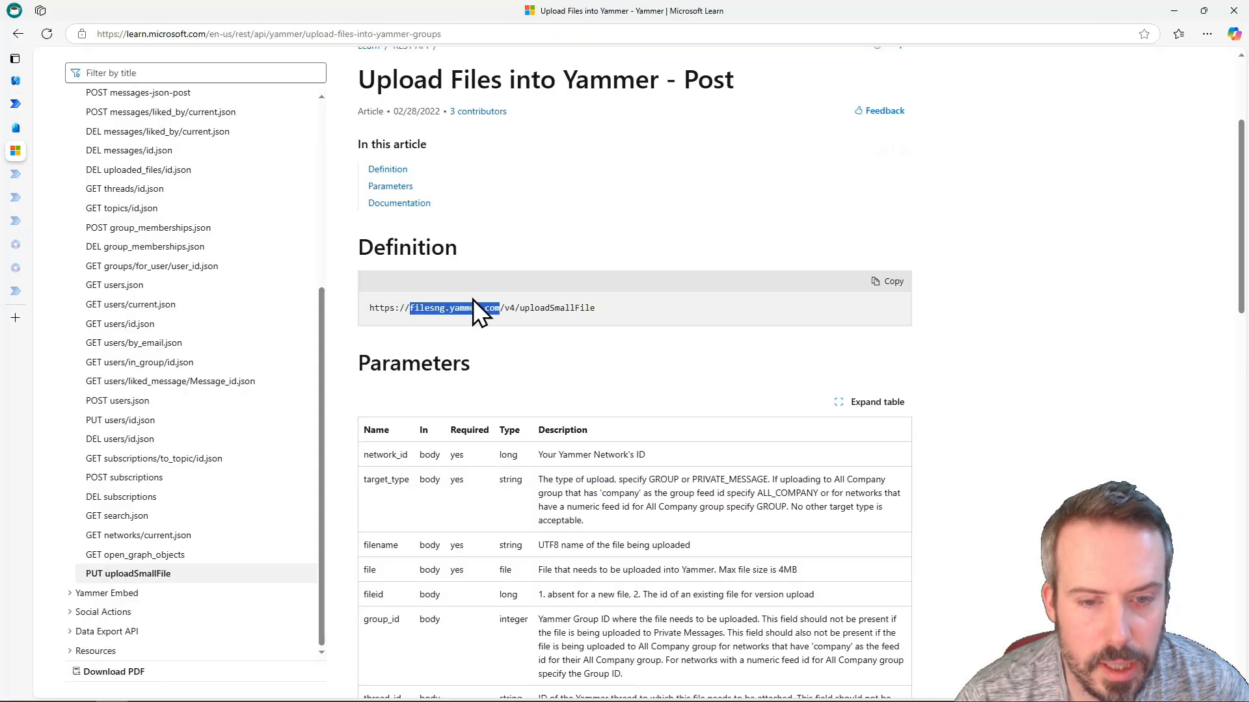
{"action": "left_click_drag", "start_coordinate": [502, 309], "coordinate": [518, 308]}
{"action": "left_click", "coordinate": [519, 311]}
{"action": "left_click", "coordinate": [509, 308]}
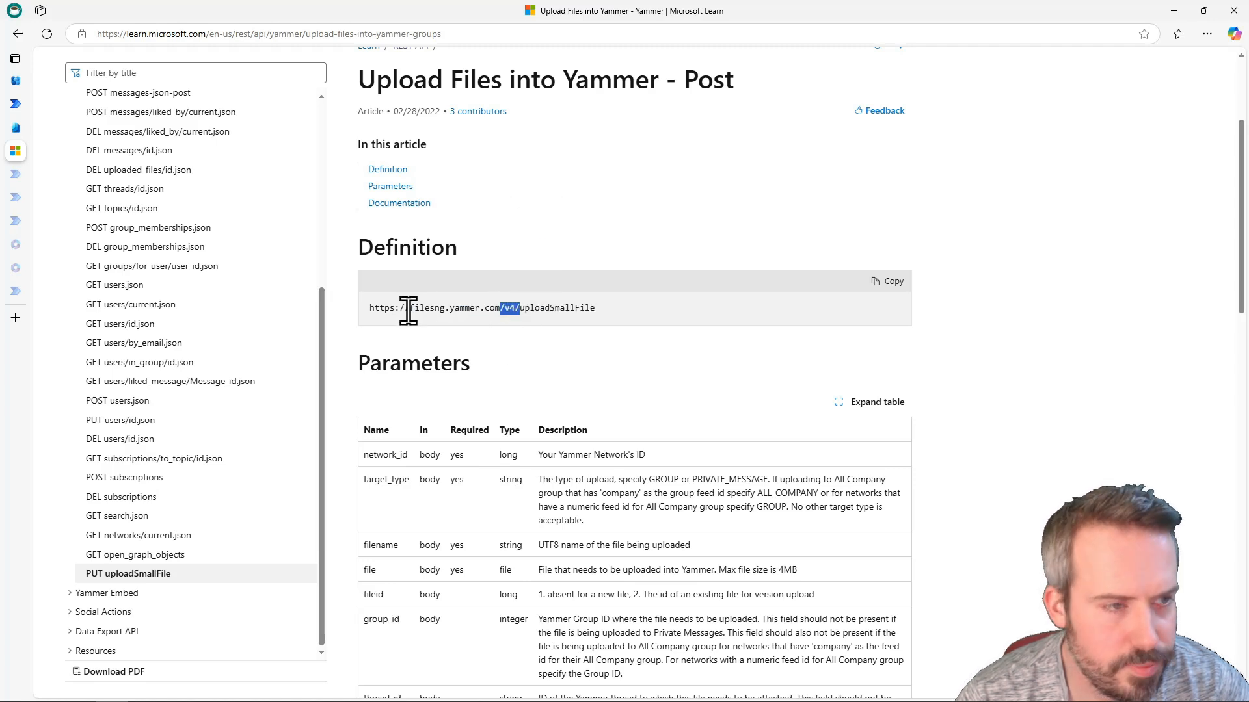
{"action": "mouse_move", "coordinate": [16, 130]}
{"action": "left_click", "coordinate": [22, 107]}
{"action": "left_click_drag", "start_coordinate": [613, 612], "coordinate": [589, 613]}
{"action": "key", "text": "ctrl+v"}
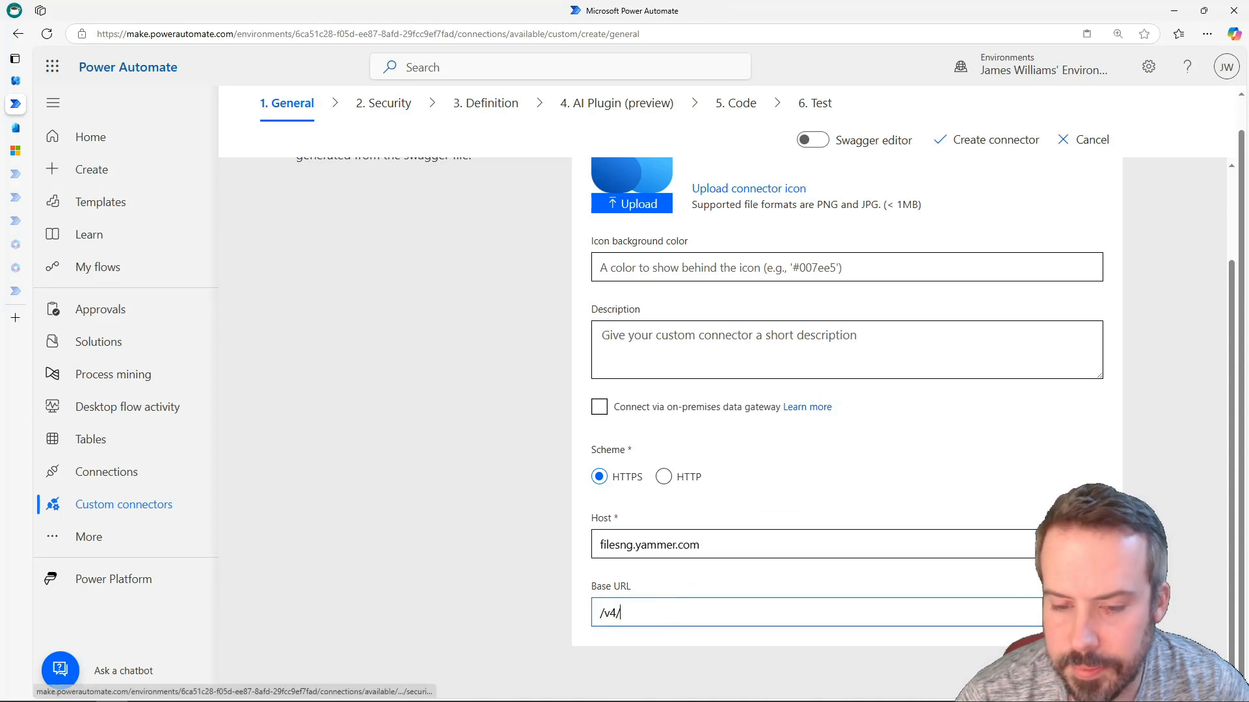
{"action": "left_click", "coordinate": [1079, 673]}
Set the authentication type to OAuth 2.0 with Azure Active Directory as the identity provider
{"action": "left_click", "coordinate": [632, 297]}
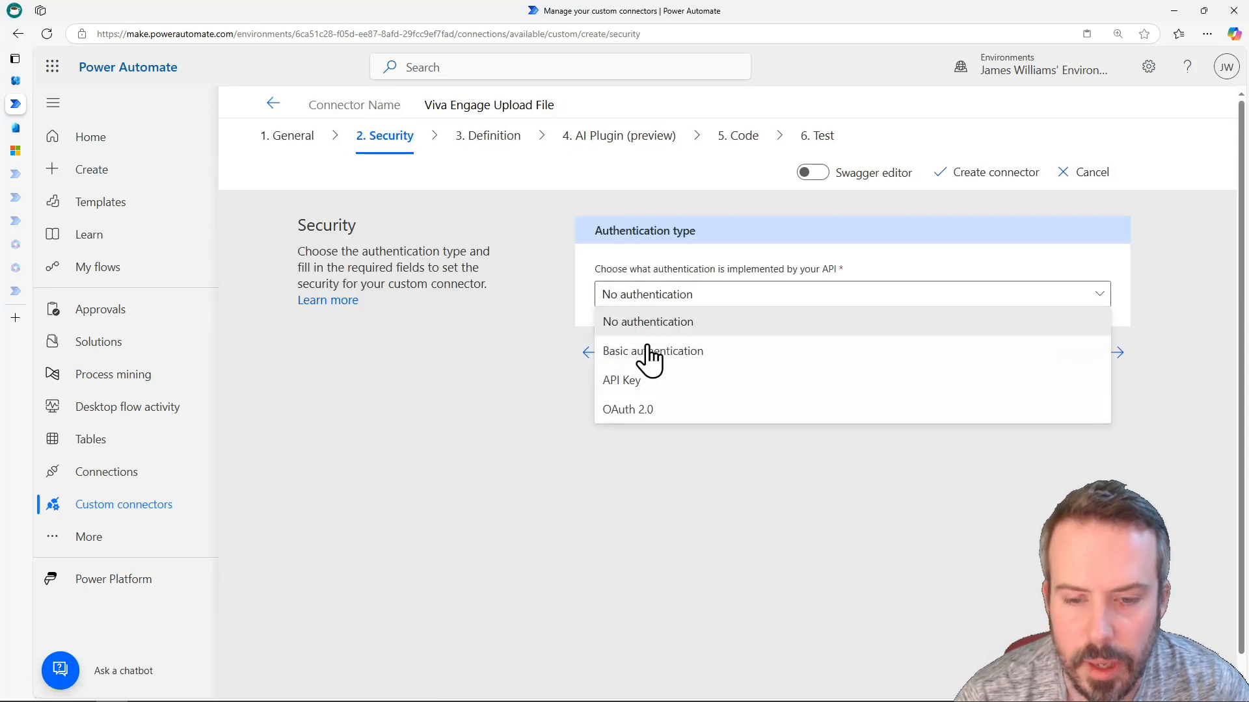
{"action": "left_click", "coordinate": [631, 415]}
{"action": "left_click", "coordinate": [650, 431]}
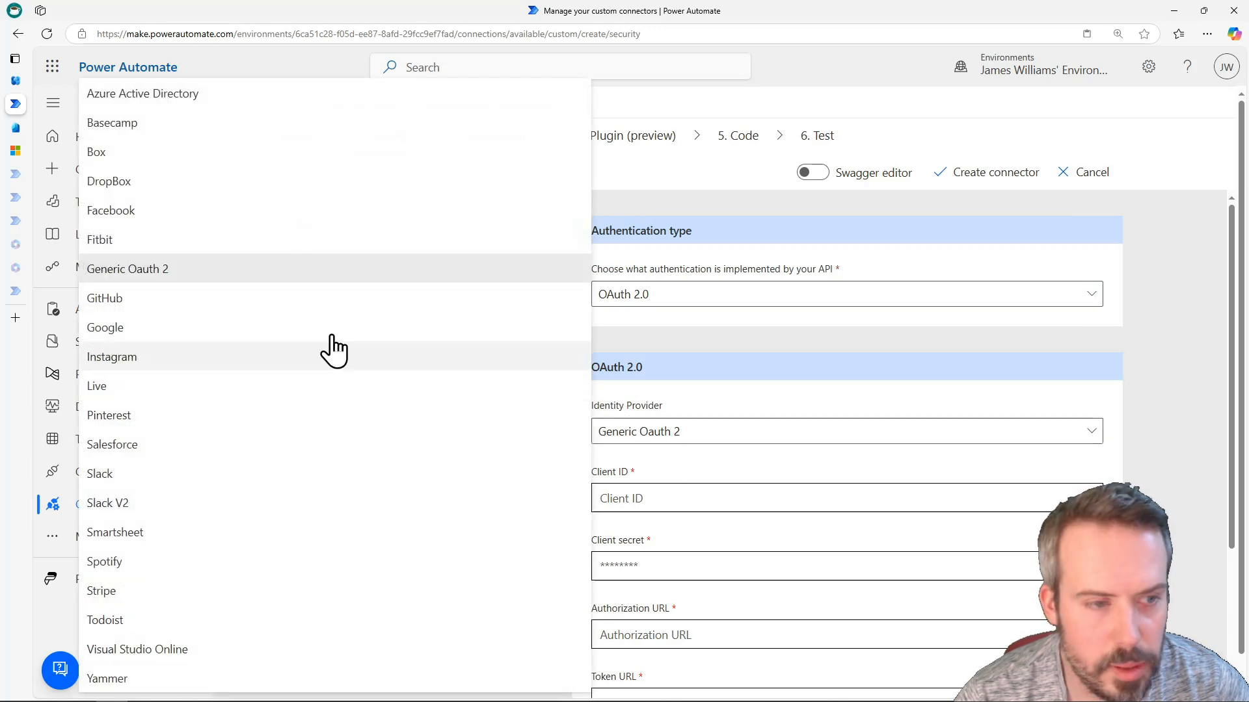
{"action": "left_click", "coordinate": [128, 98]}
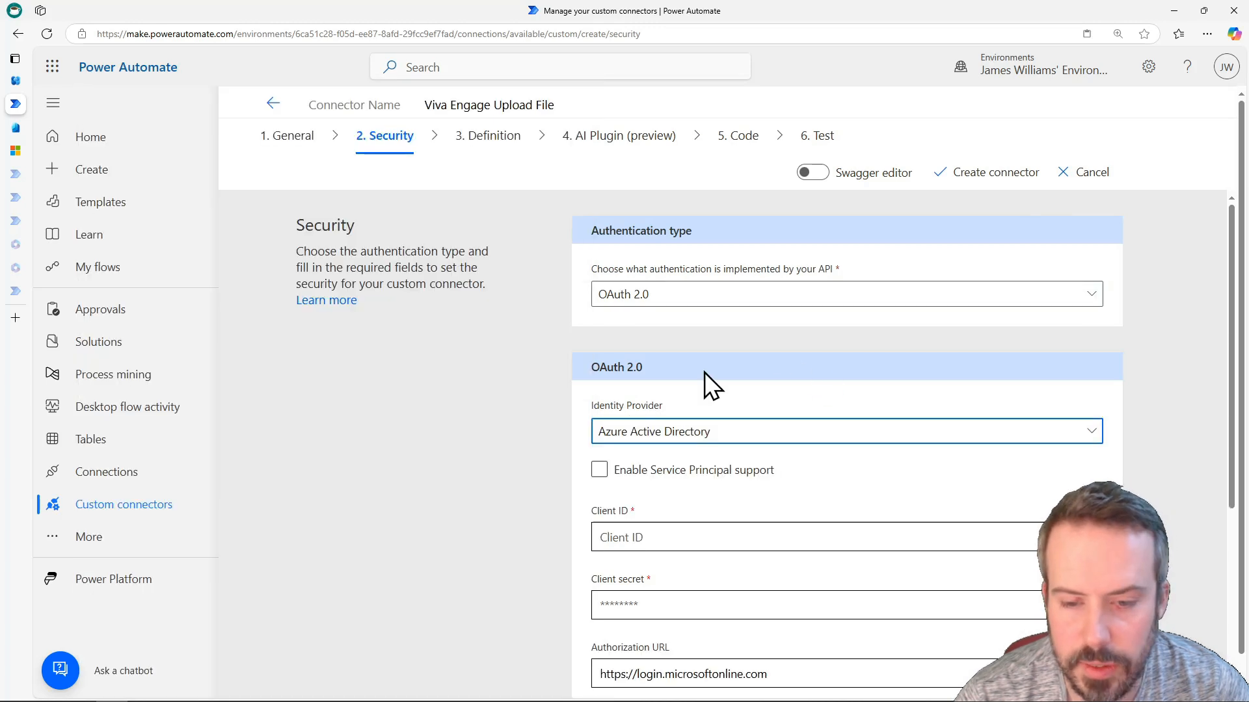
{"action": "scroll", "coordinate": [705, 372], "scroll_direction": "down", "scroll_amount": 3}
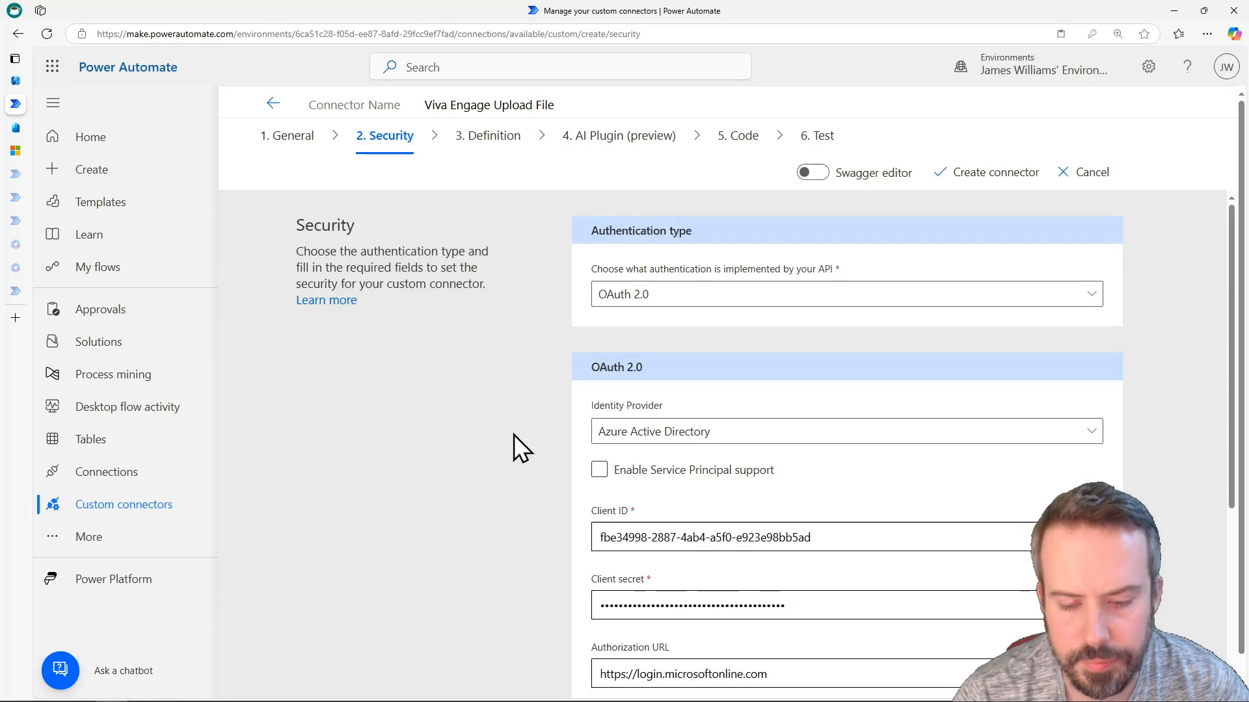
{"action": "scroll", "coordinate": [514, 434], "scroll_direction": "down", "scroll_amount": 5}
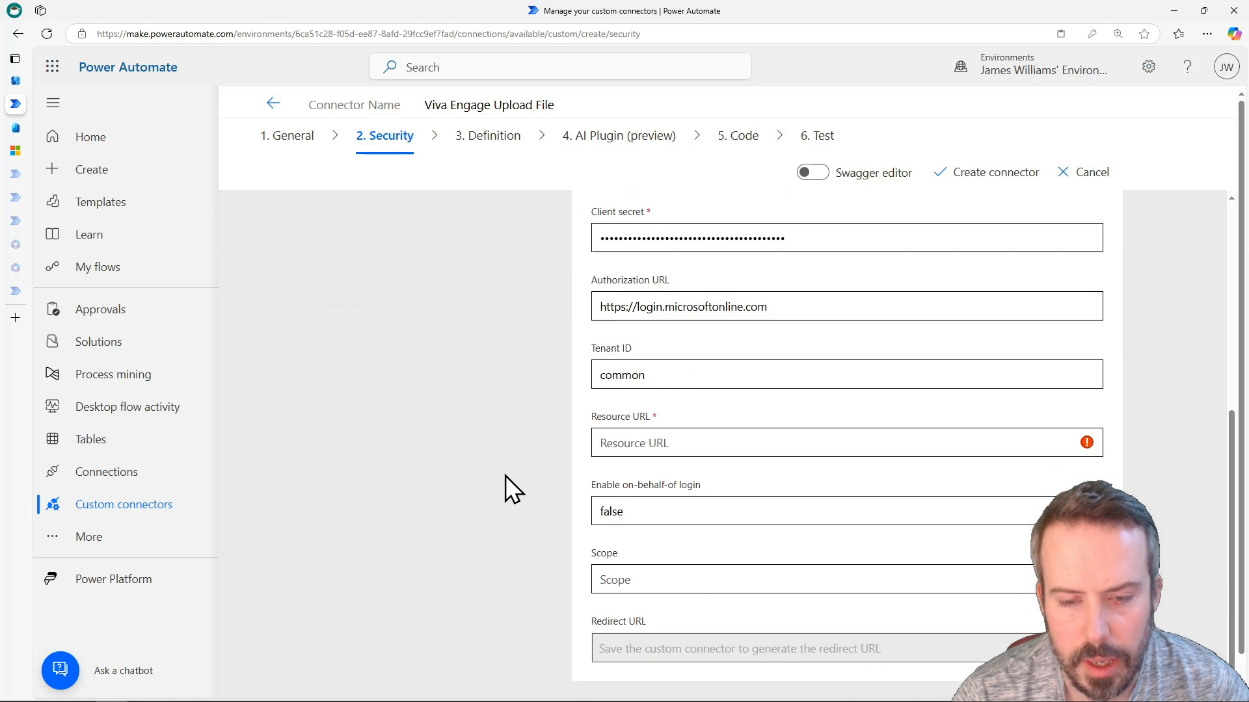
{"action": "left_click", "coordinate": [608, 443]}
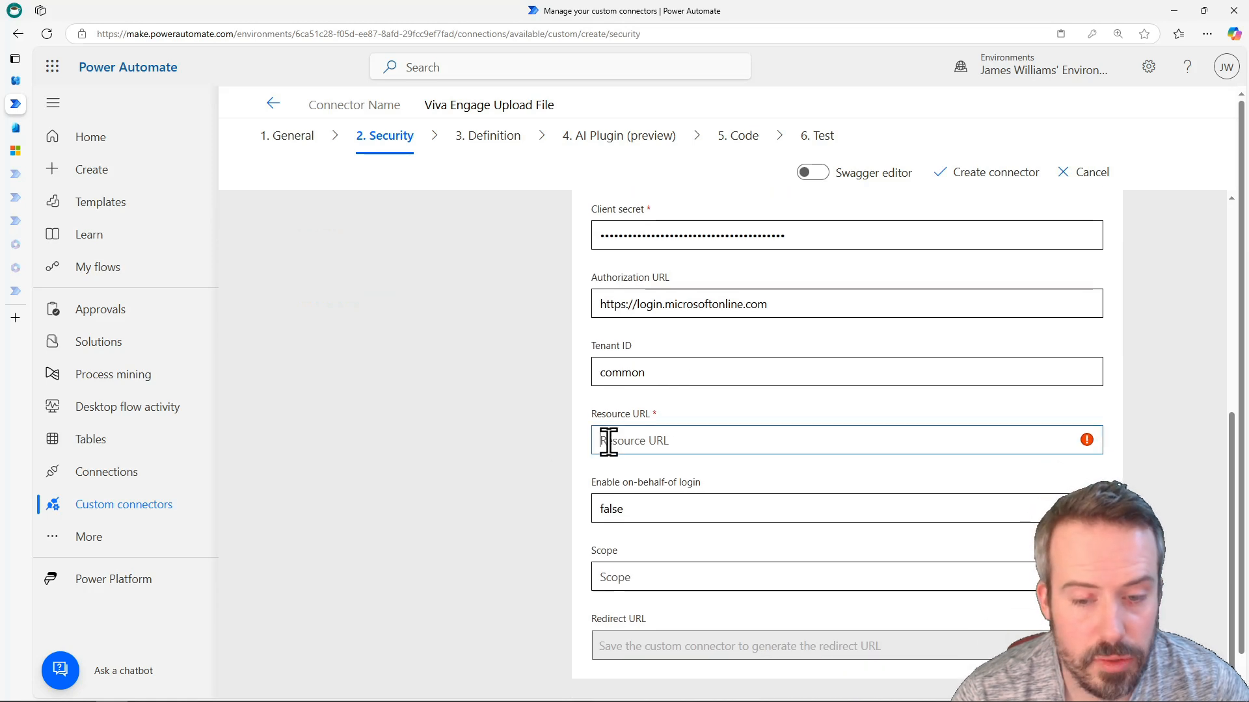
{"action": "left_click", "coordinate": [15, 151]}
{"action": "key", "text": "alt+Left"}
{"action": "scroll", "coordinate": [466, 308], "scroll_direction": "up", "scroll_amount": 9}
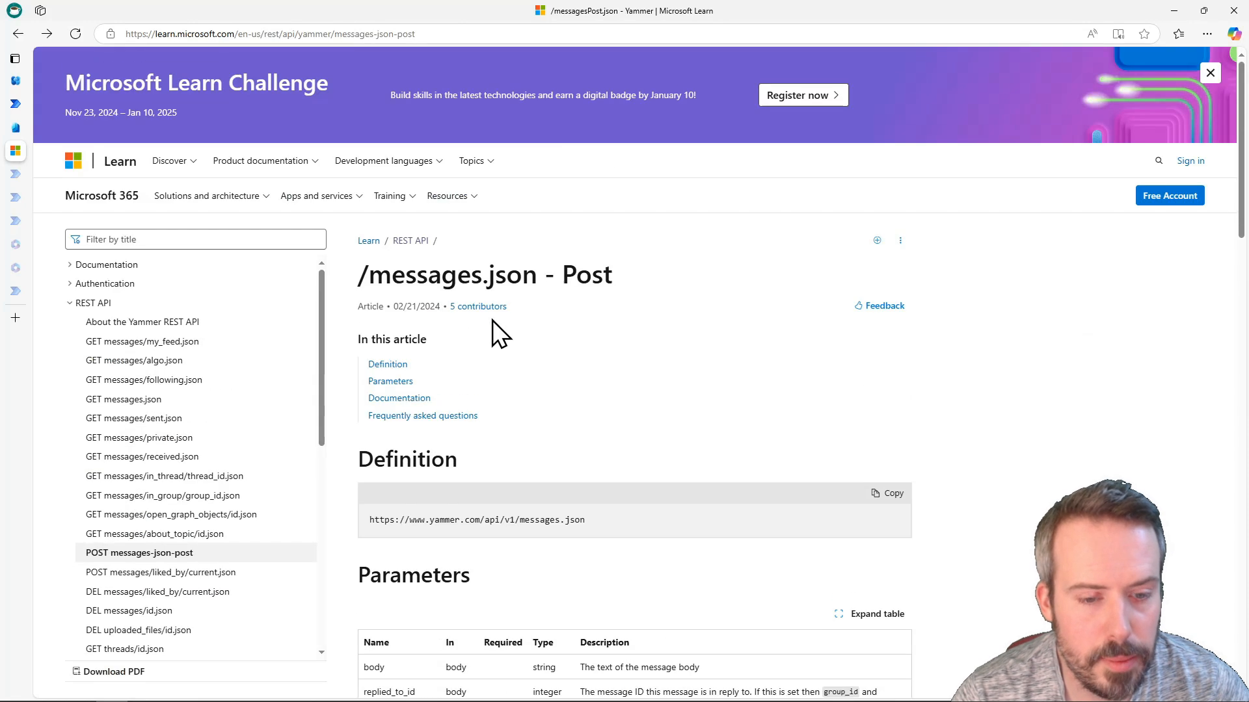
{"action": "left_click_drag", "start_coordinate": [370, 520], "coordinate": [478, 536]}
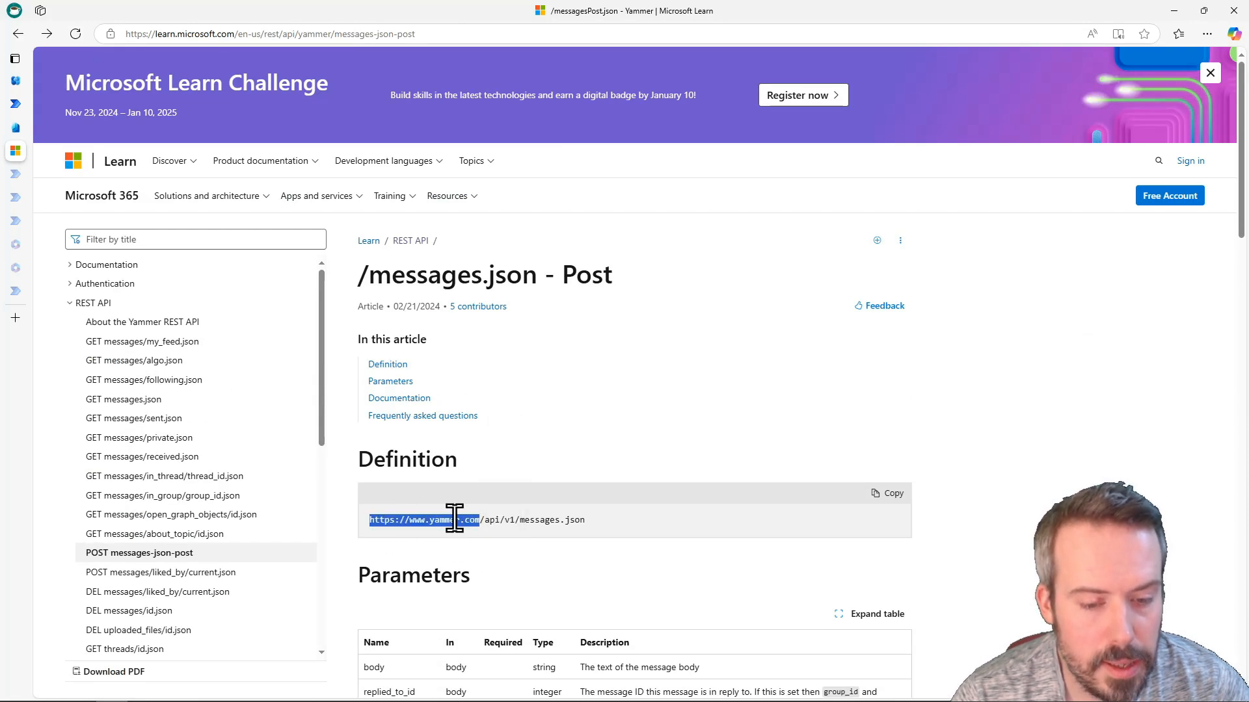
{"action": "right_click", "coordinate": [478, 535]}
{"action": "left_click", "coordinate": [504, 333]}
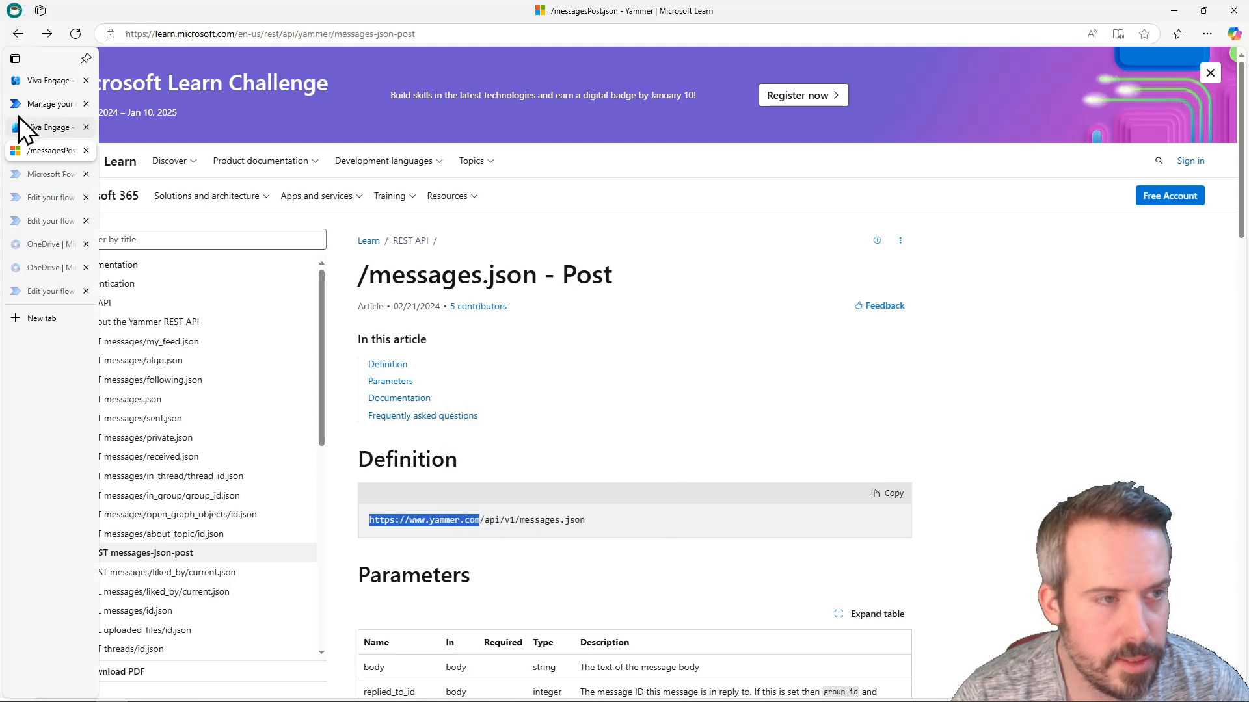
{"action": "left_click", "coordinate": [44, 104]}
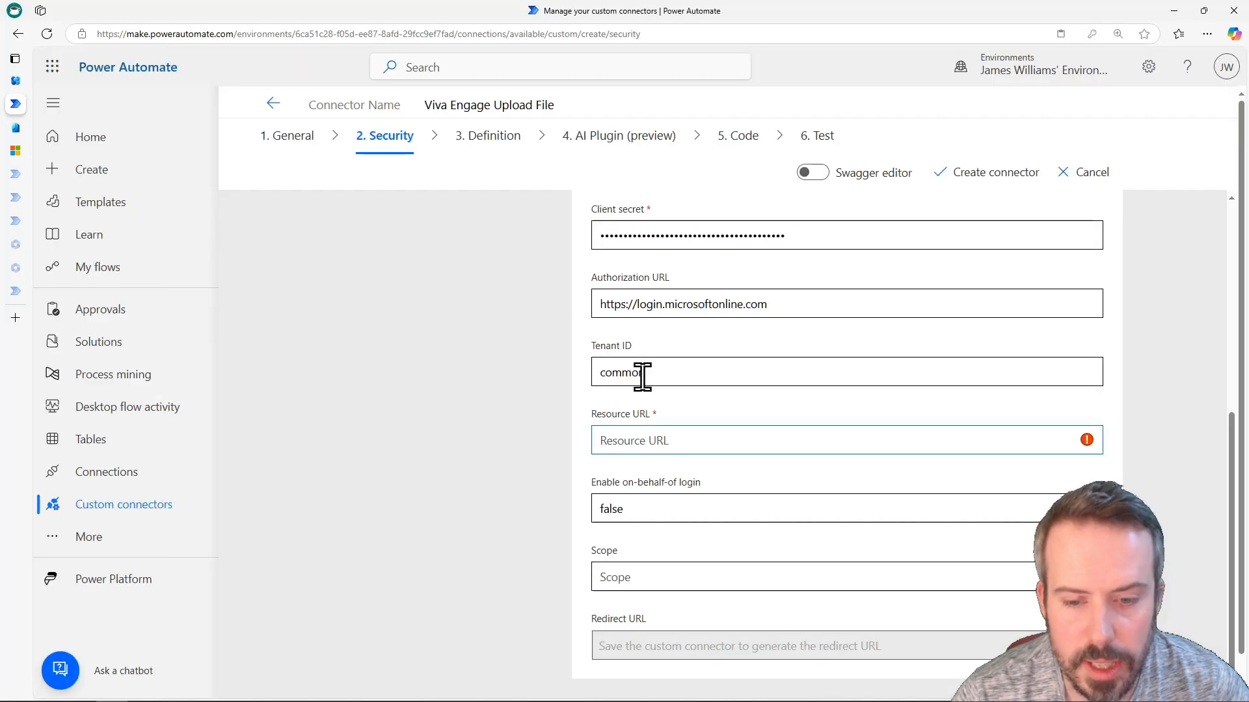
{"action": "key", "text": "ctrl+v"}
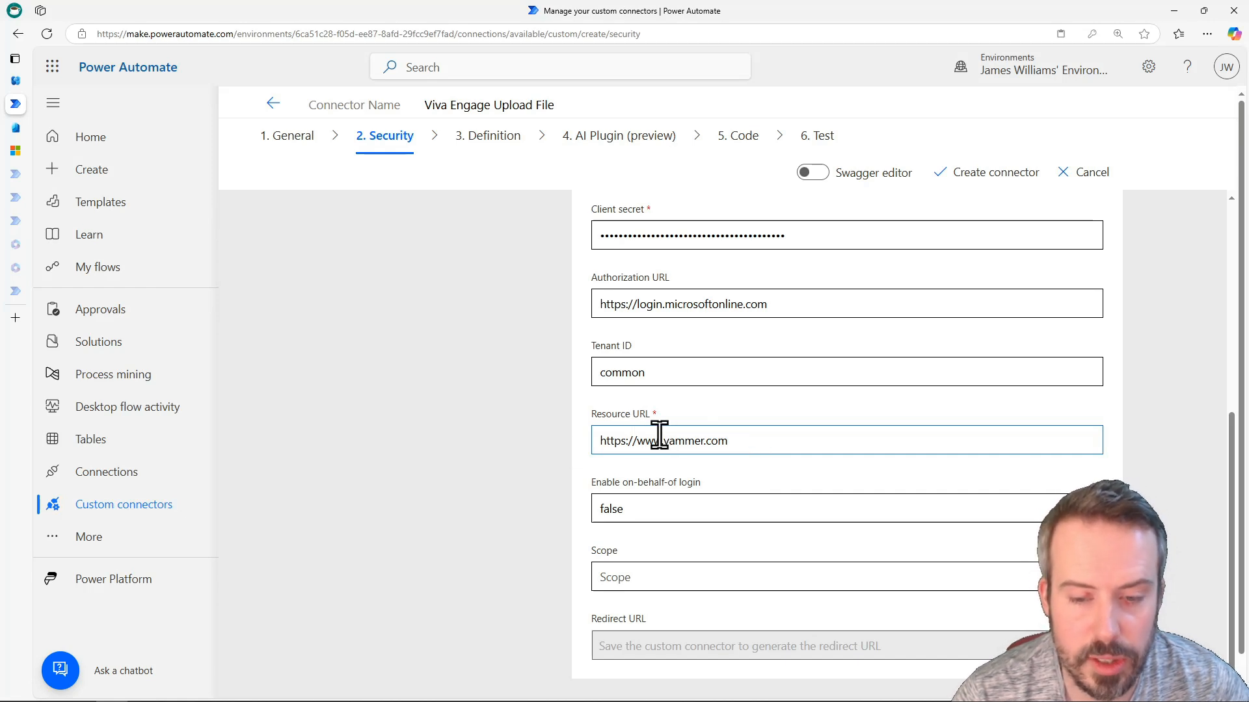
Add the upload connector's redirect URL to the Viva Engage app's web redirect URIs in the Microsoft Entra admin center and save
{"action": "scroll", "coordinate": [688, 448], "scroll_direction": "down", "scroll_amount": 1}
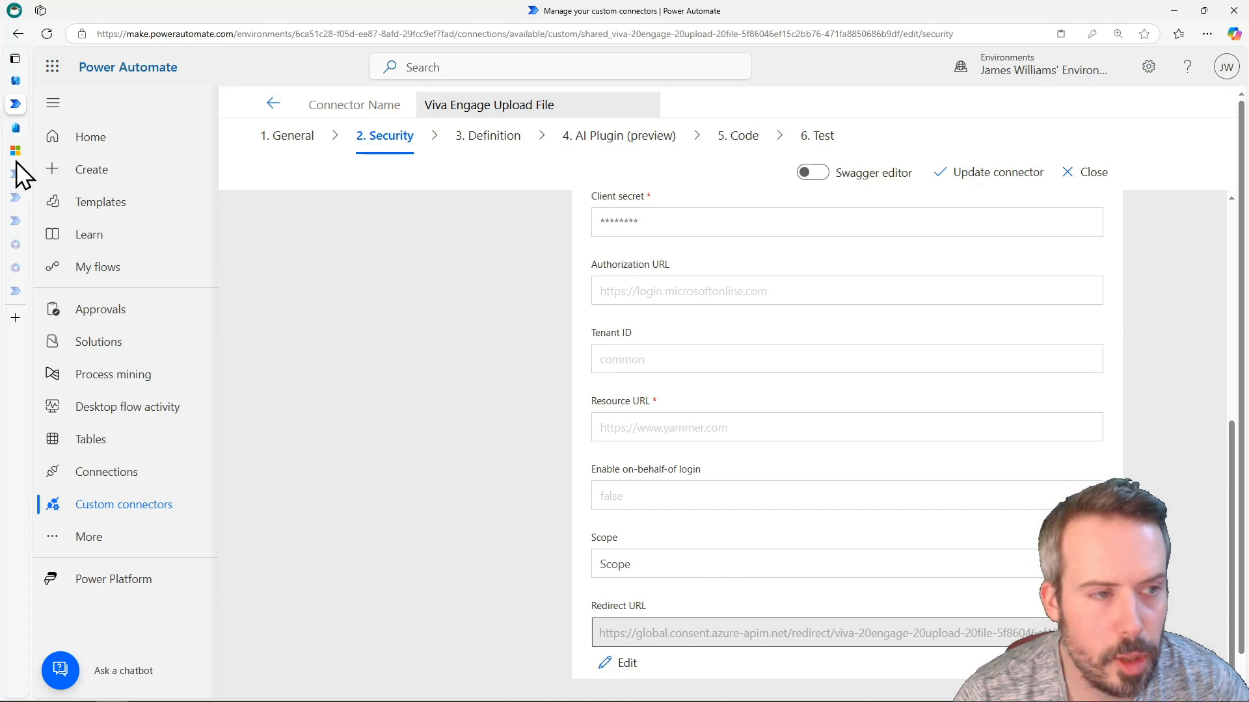
{"action": "left_click", "coordinate": [17, 129]}
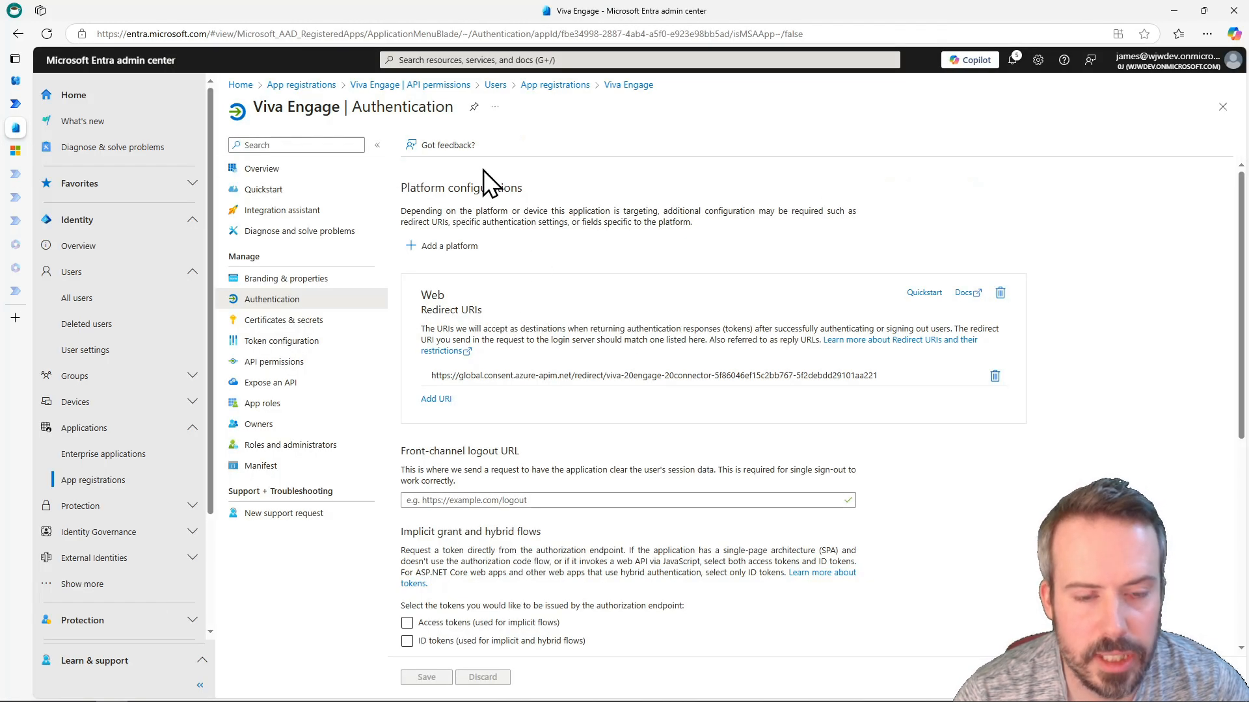
{"action": "left_click", "coordinate": [442, 399]}
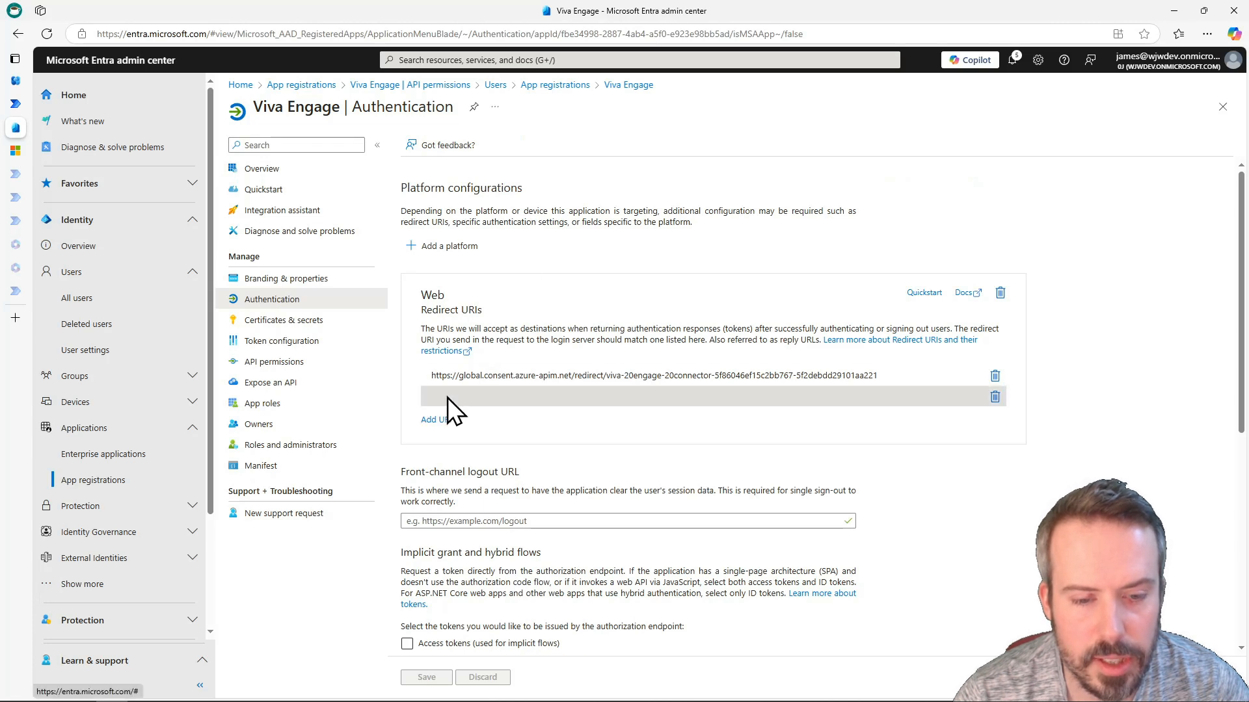
{"action": "key", "text": "ctrl+v"}
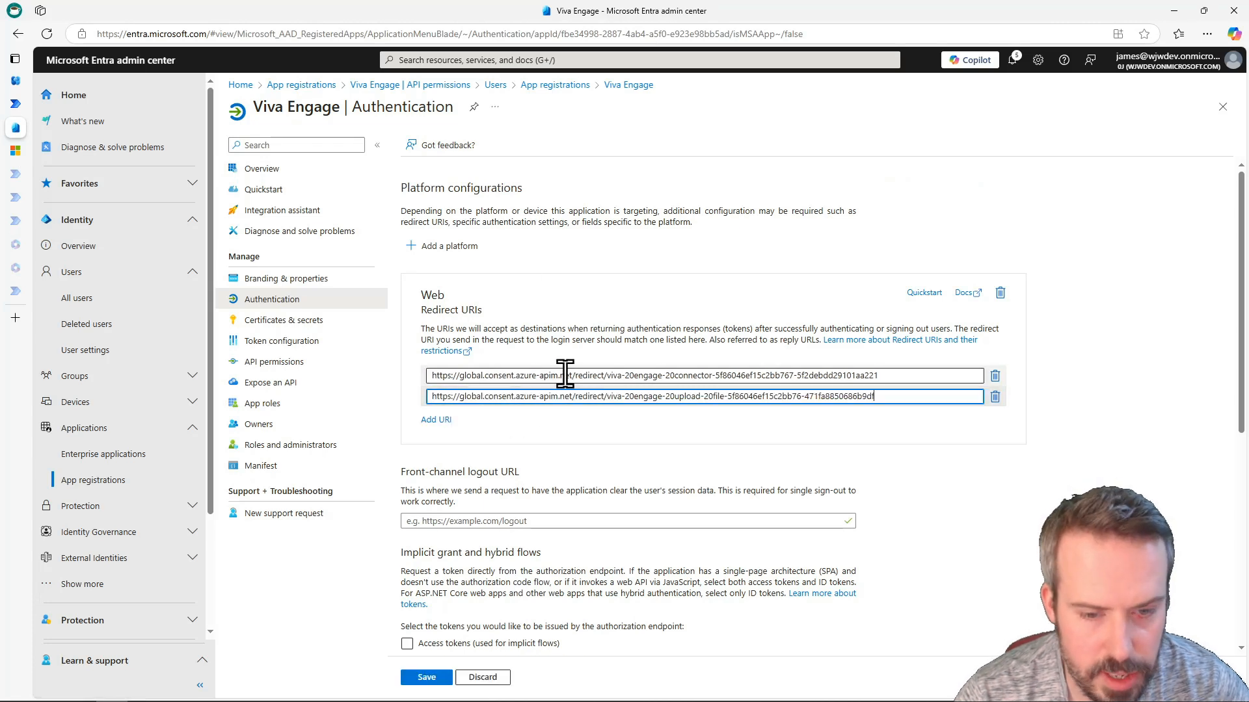
{"action": "left_click", "coordinate": [441, 678]}
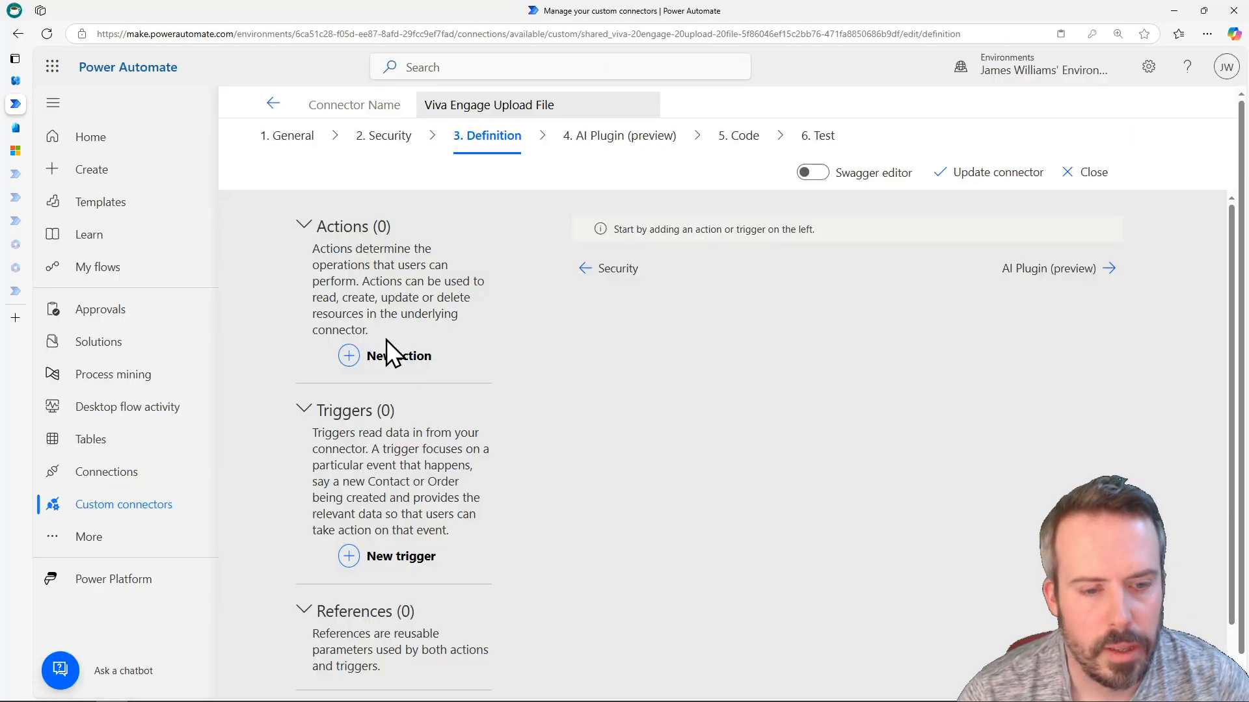
Add a new action to the Viva Engage Upload File connector with the summary Upload Small File
{"action": "left_click", "coordinate": [384, 358]}
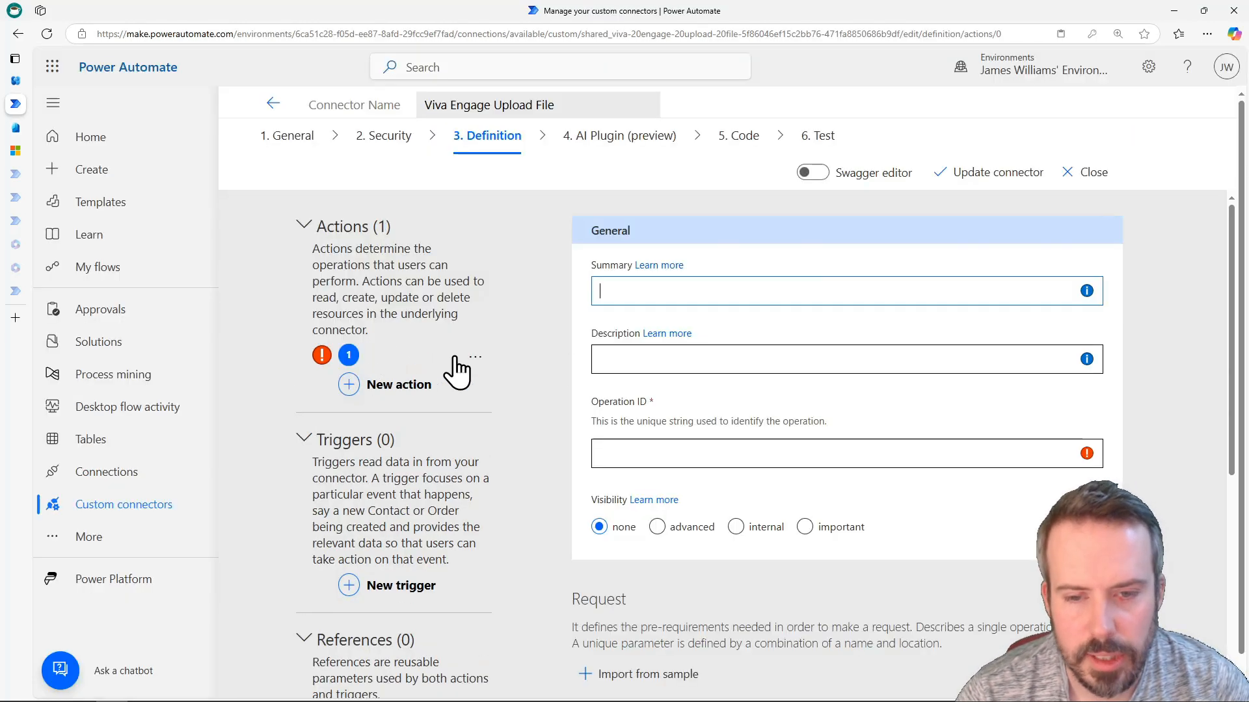
{"action": "left_click", "coordinate": [628, 286]}
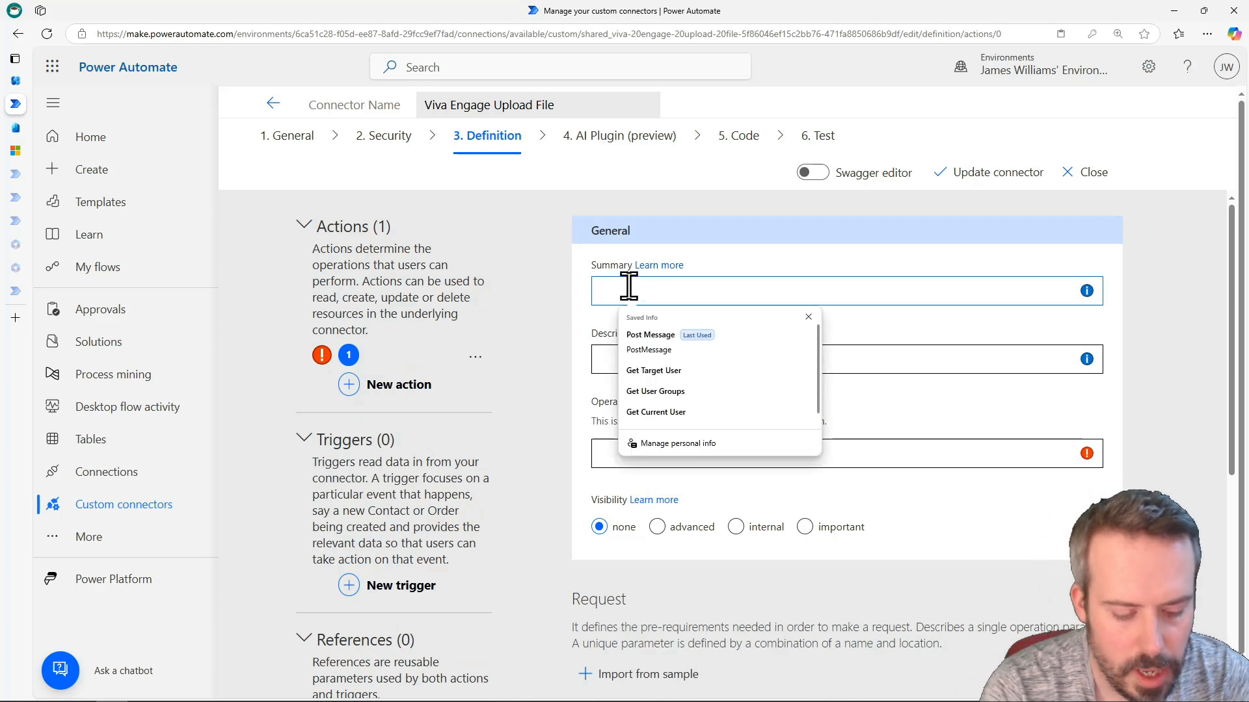
{"action": "type", "text": "Upload"}
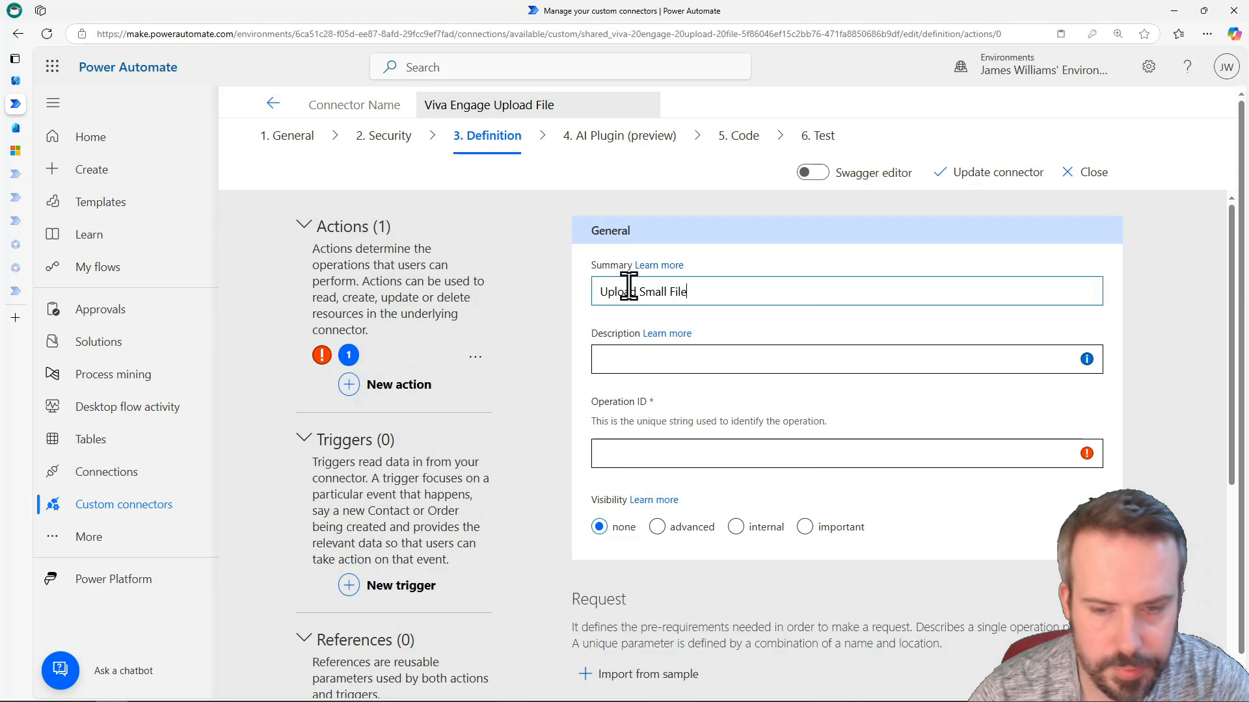
{"action": "type", "text": " Small File"}
Reuse the summary text without spaces as the action's operation ID, UploadSmallFile
{"action": "key", "text": "ctrl+a"}
{"action": "key", "text": "ctrl+c"}
{"action": "left_click", "coordinate": [638, 455]}
{"action": "key", "text": "ctrl+v"}
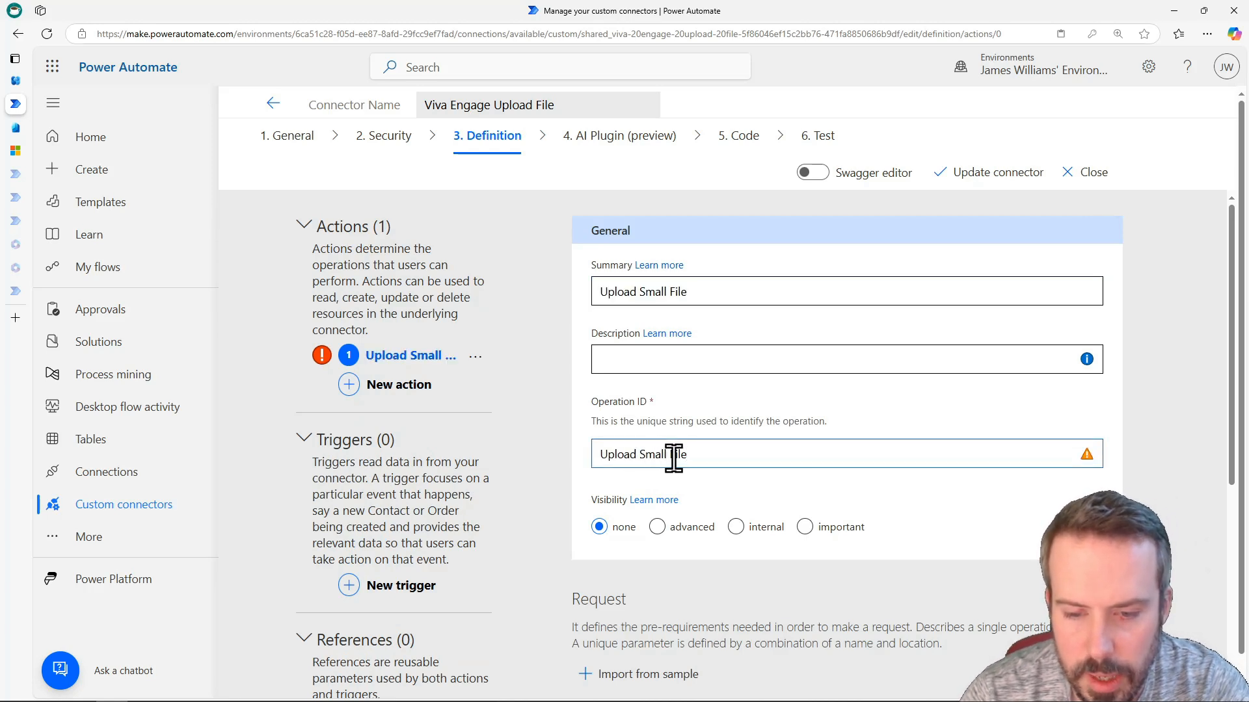
{"action": "key", "text": "ctrl+Left"}
{"action": "key", "text": "BackSpace"}
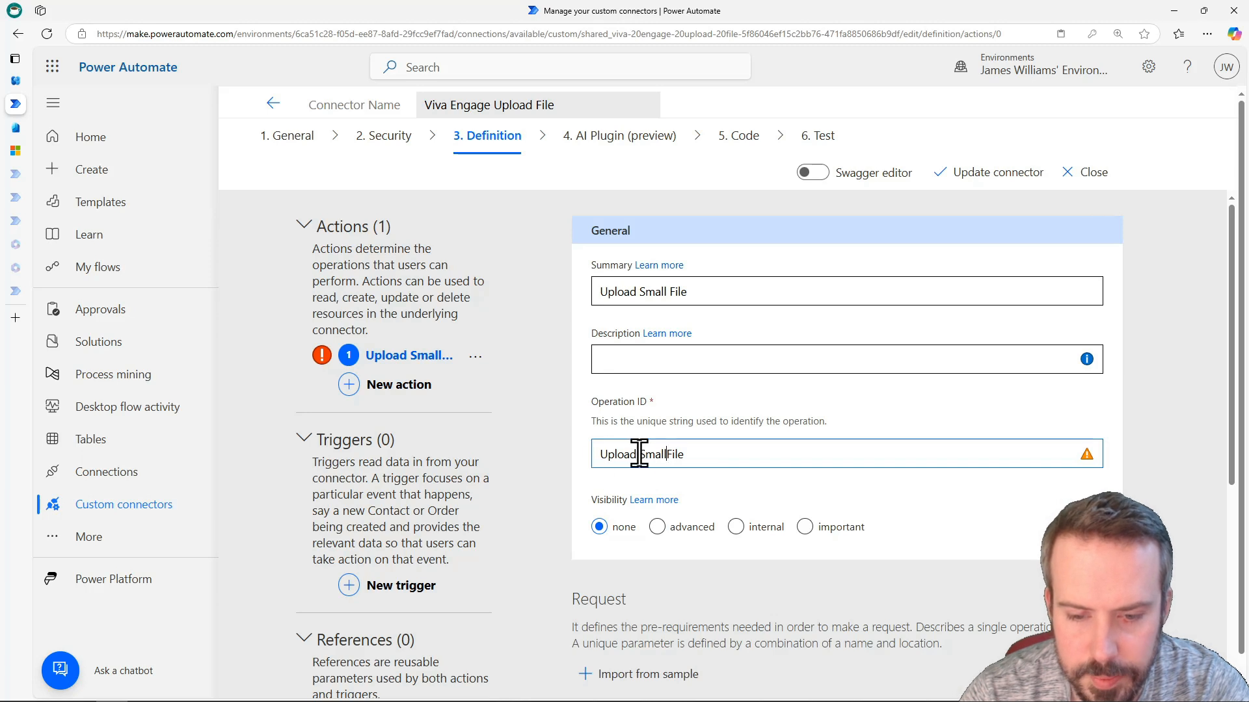
{"action": "key", "text": "BackSpace"}
Copy the phrase "enables file upload into a Yammer group" from the Documentation section of the Upload Files into Yammer article
{"action": "left_click", "coordinate": [616, 362]}
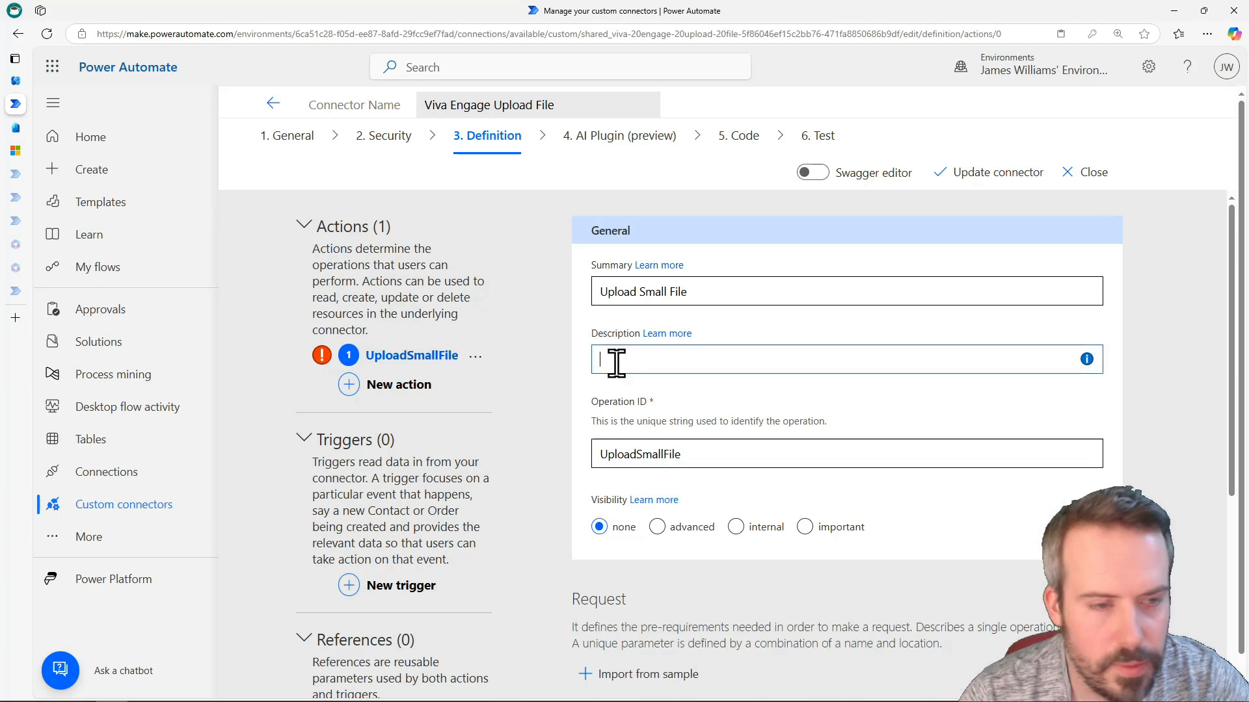
{"action": "left_click", "coordinate": [14, 152]}
{"action": "scroll", "coordinate": [481, 403], "scroll_direction": "down", "scroll_amount": 10}
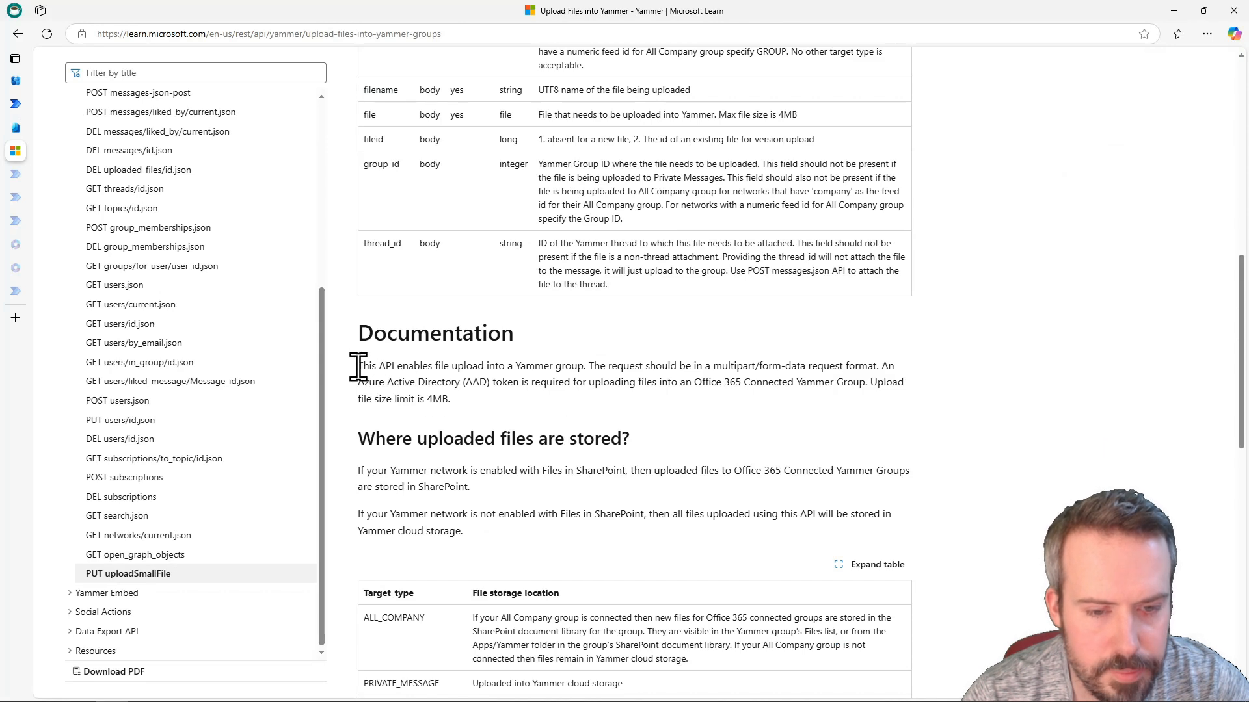
{"action": "left_click_drag", "start_coordinate": [395, 366], "coordinate": [577, 366]}
{"action": "key", "text": "shift+Right"}
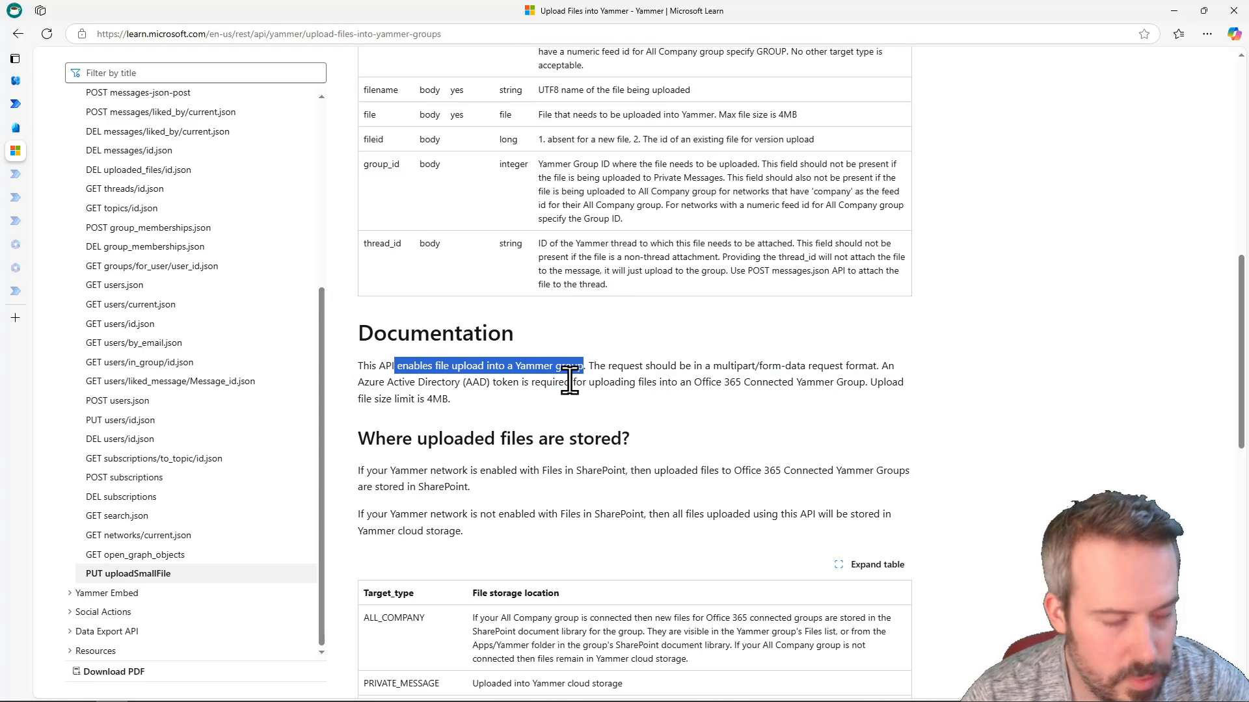
Paste the copied phrase as the action's description and correct its start so it reads "Enables file upload into a Yammer group"
{"action": "left_click", "coordinate": [16, 104]}
{"action": "left_click", "coordinate": [717, 362]}
{"action": "key", "text": "ctrl+v"}
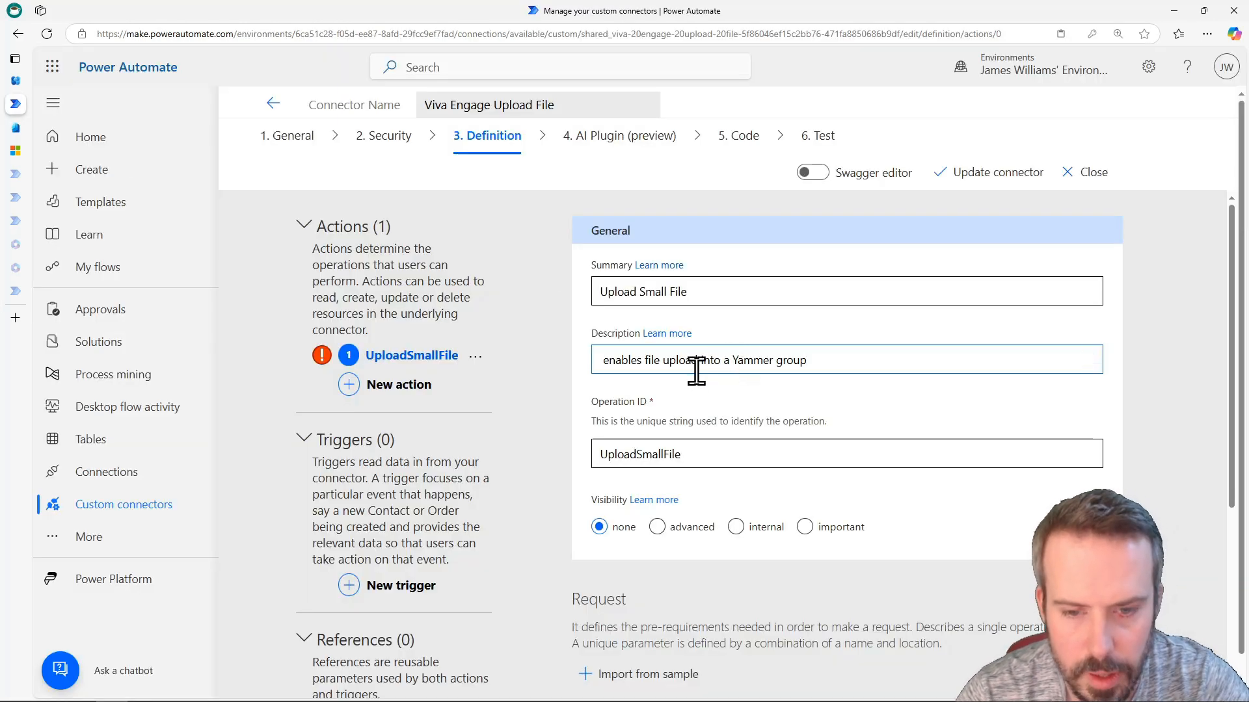
{"action": "key", "text": "BackSpace"}
{"action": "type", "text": "E"}
Open the import-from-sample form for the UploadSmallFile action's request
{"action": "scroll", "coordinate": [715, 452], "scroll_direction": "down", "scroll_amount": 4}
{"action": "scroll", "coordinate": [683, 435], "scroll_direction": "up", "scroll_amount": 1}
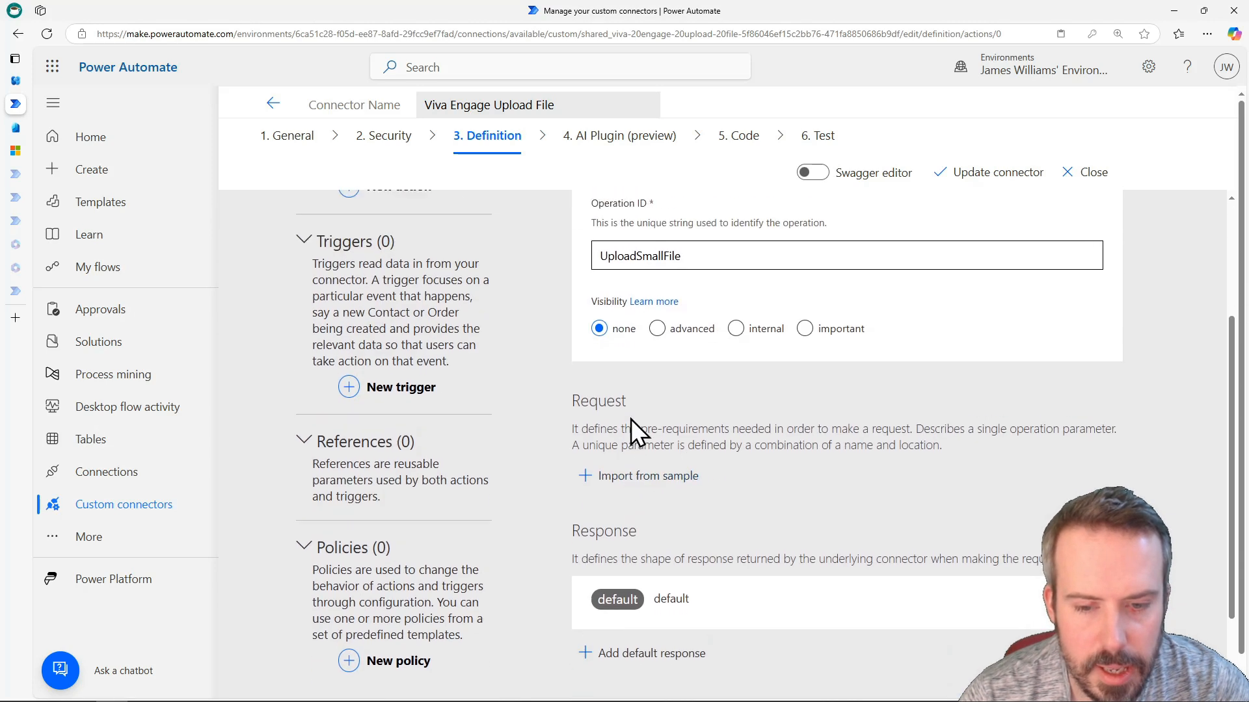
{"action": "left_click", "coordinate": [626, 481]}
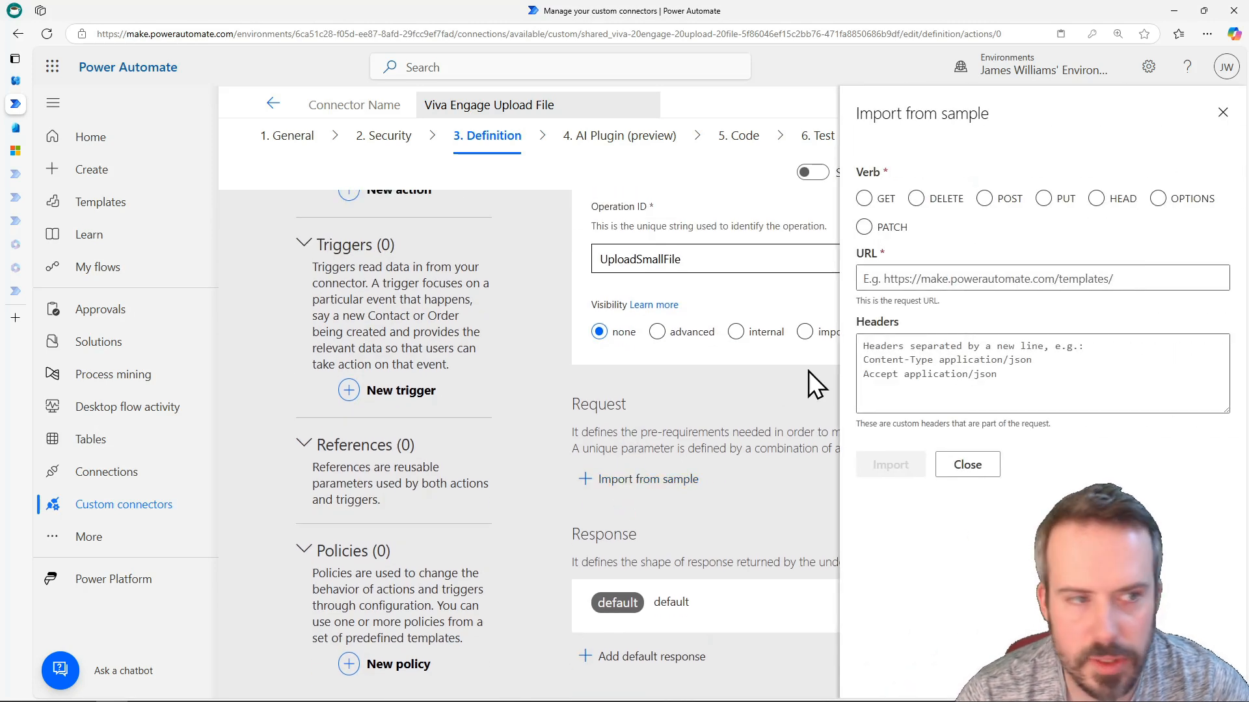
Check the request method in the Yammer file upload documentation and set the sample request's verb to POST
{"action": "left_click", "coordinate": [16, 150]}
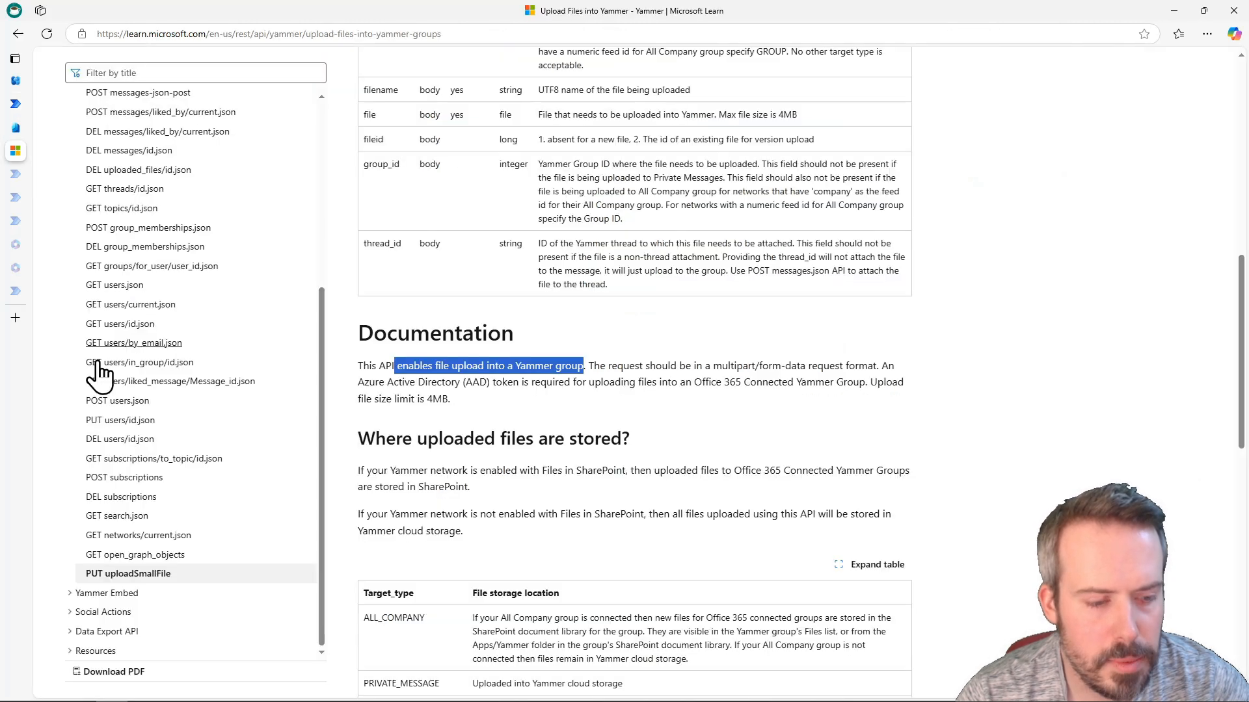
{"action": "scroll", "coordinate": [788, 357], "scroll_direction": "up", "scroll_amount": 10}
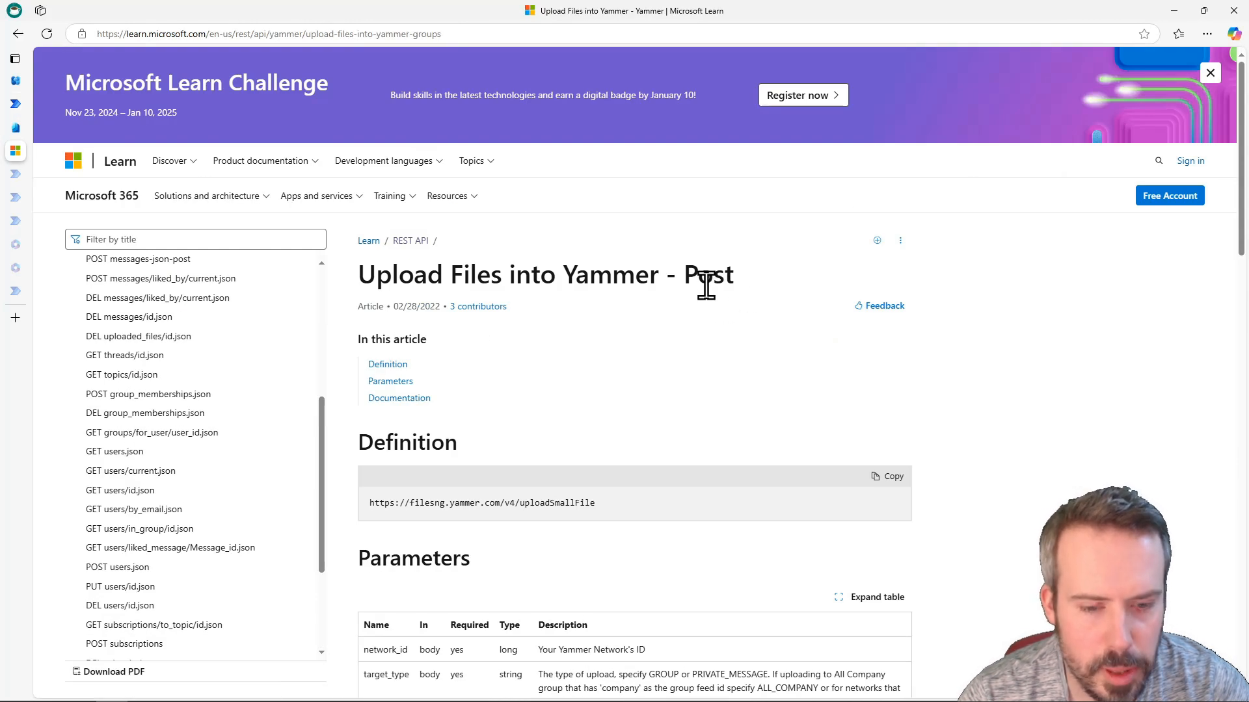
{"action": "left_click", "coordinate": [16, 106]}
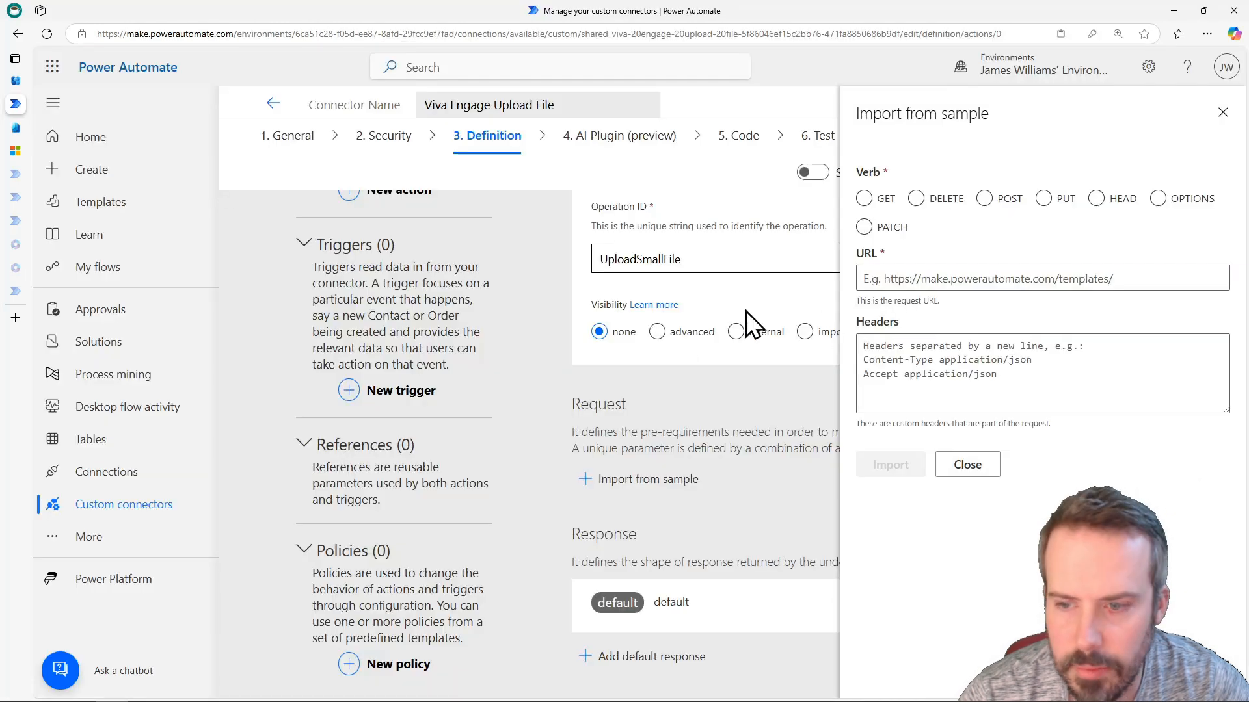
{"action": "left_click", "coordinate": [982, 201]}
Copy the endpoint name uploadSmallFile from the documentation's definition and enter it as the sample request's URL
{"action": "left_click", "coordinate": [948, 278]}
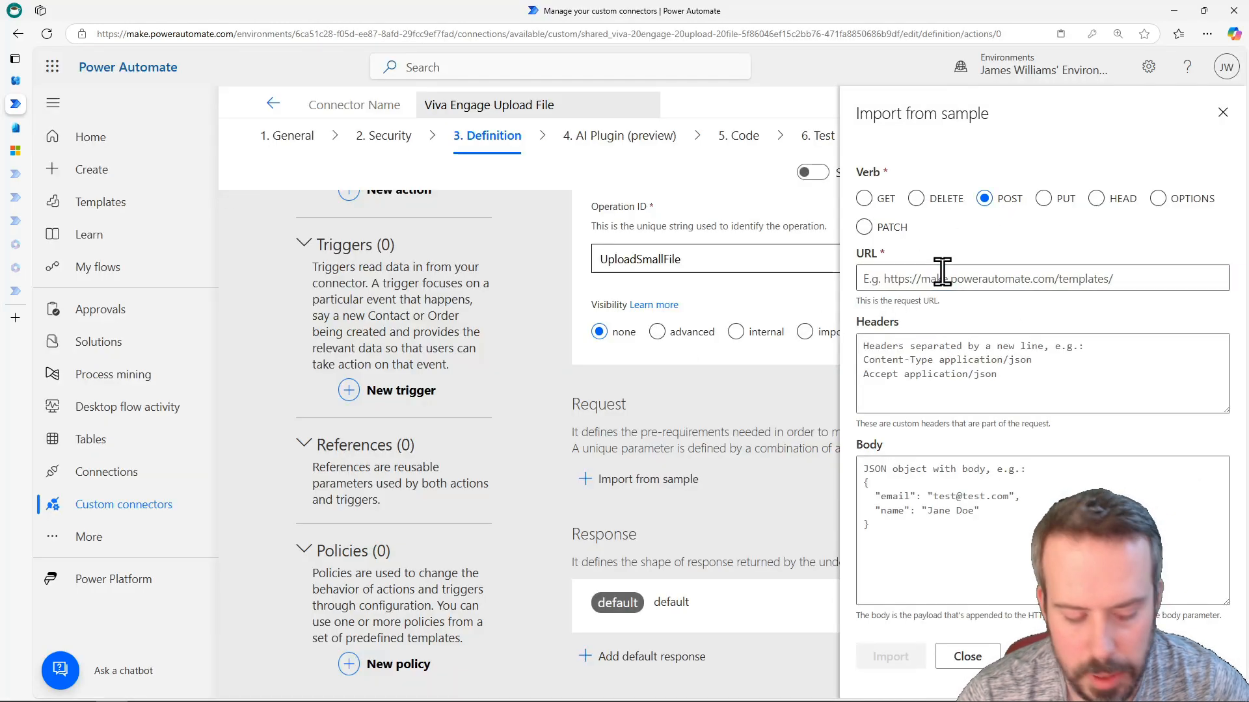
{"action": "key", "text": "ctrl+v"}
{"action": "key", "text": "ctrl+z"}
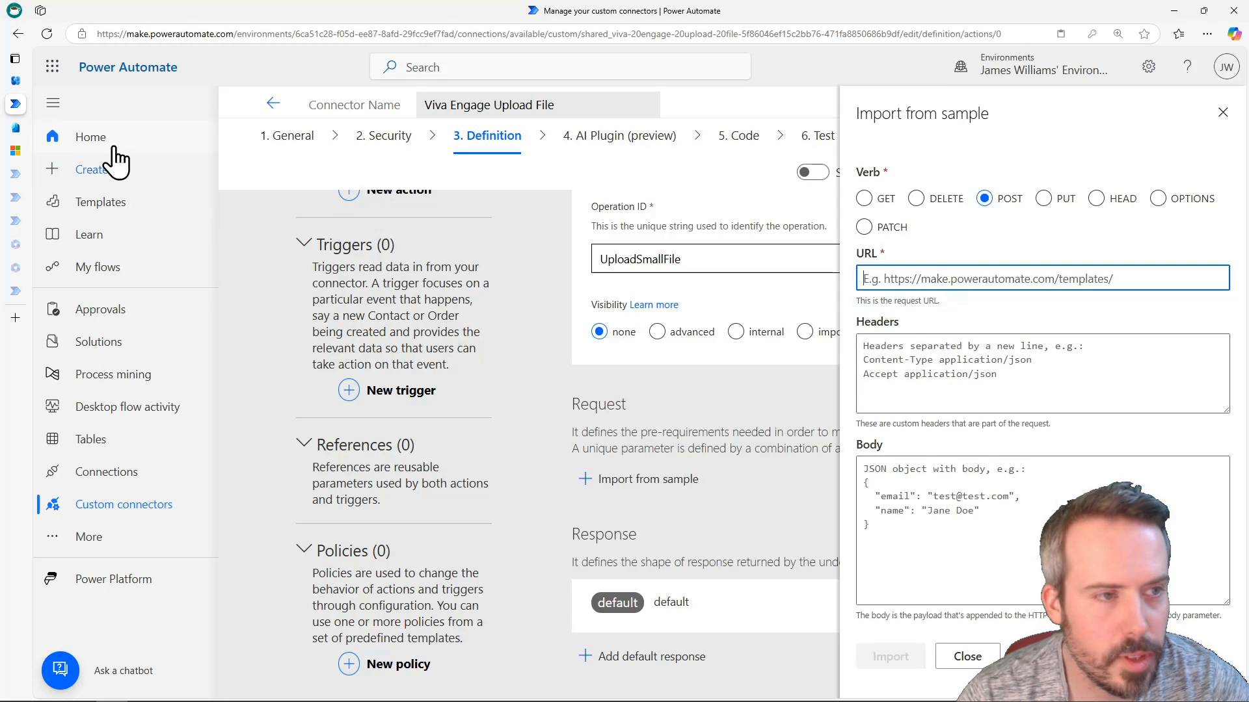
{"action": "left_click", "coordinate": [15, 150]}
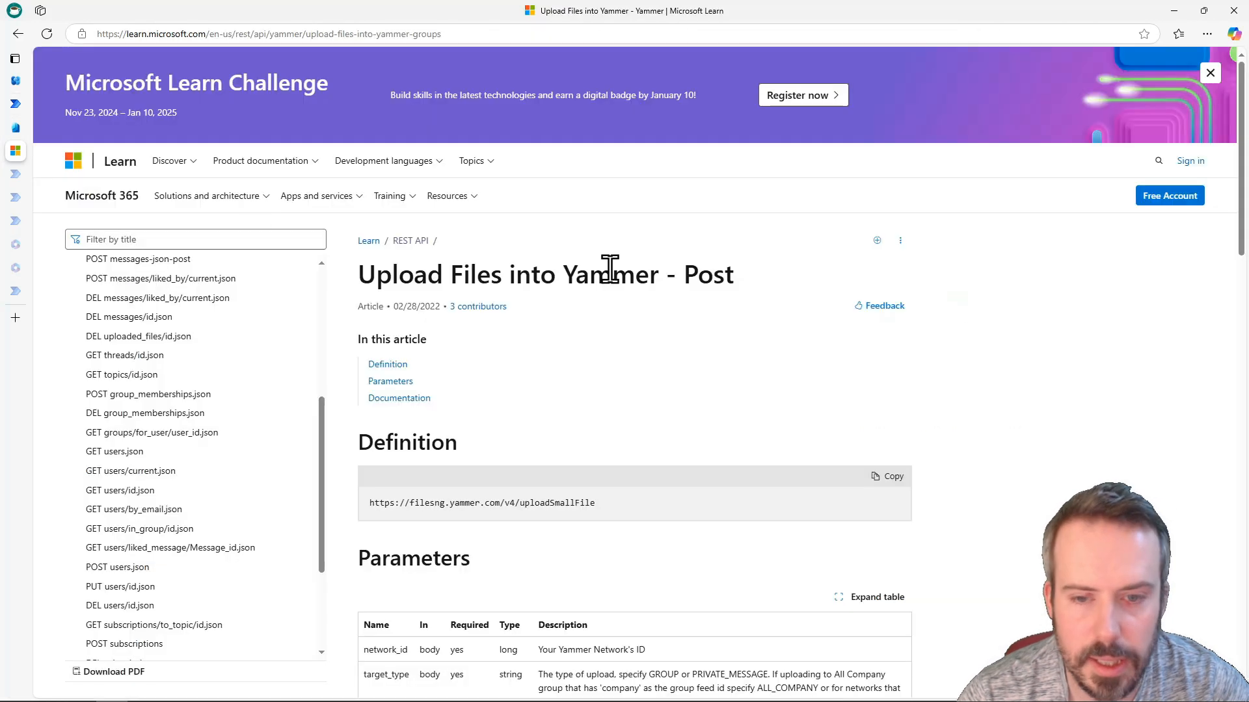
{"action": "double_click", "coordinate": [553, 503]}
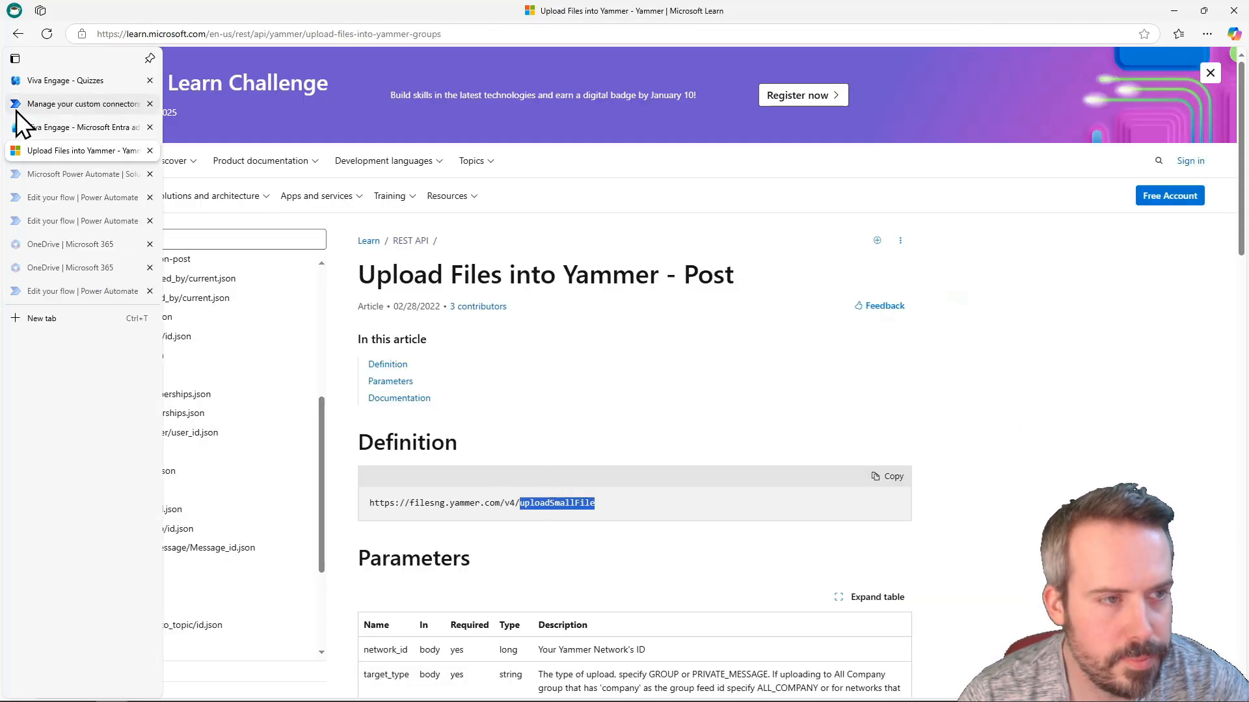
{"action": "left_click", "coordinate": [18, 104]}
{"action": "key", "text": "ctrl+v"}
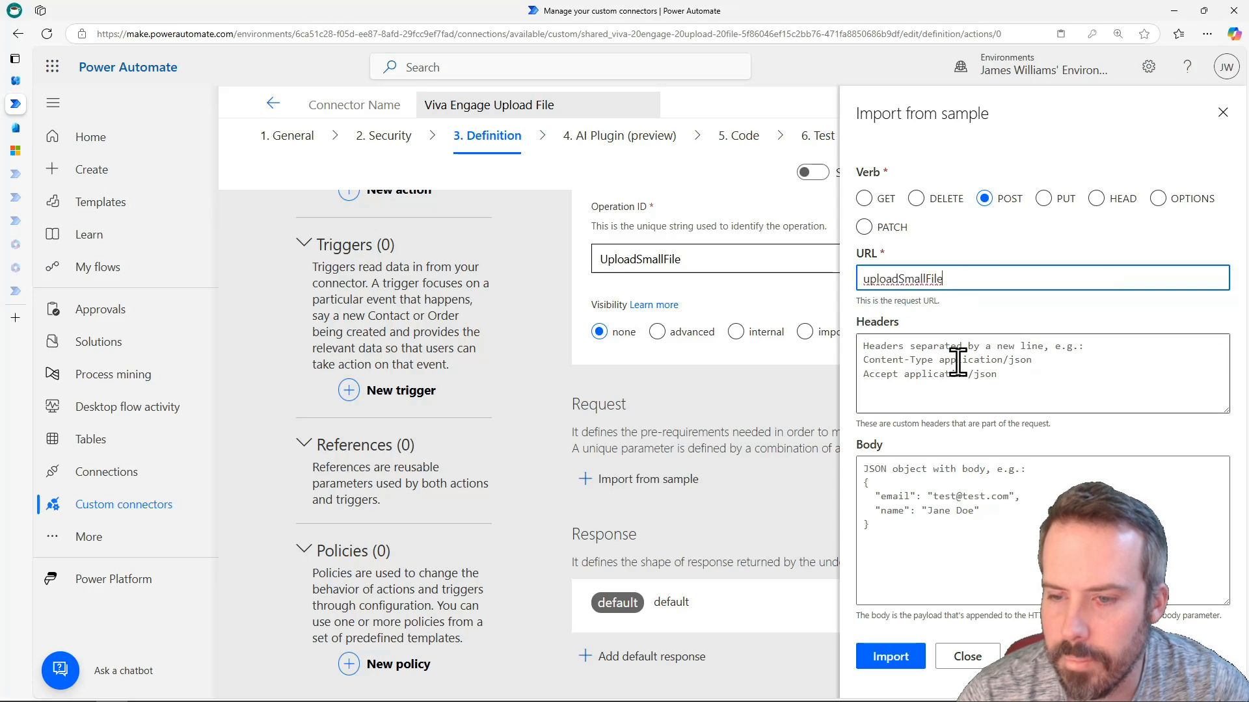
Give the sample request an empty JSON body {} and import it into the connector action's request definition
{"action": "left_click", "coordinate": [930, 476]}
{"action": "type", "text": "{}"}
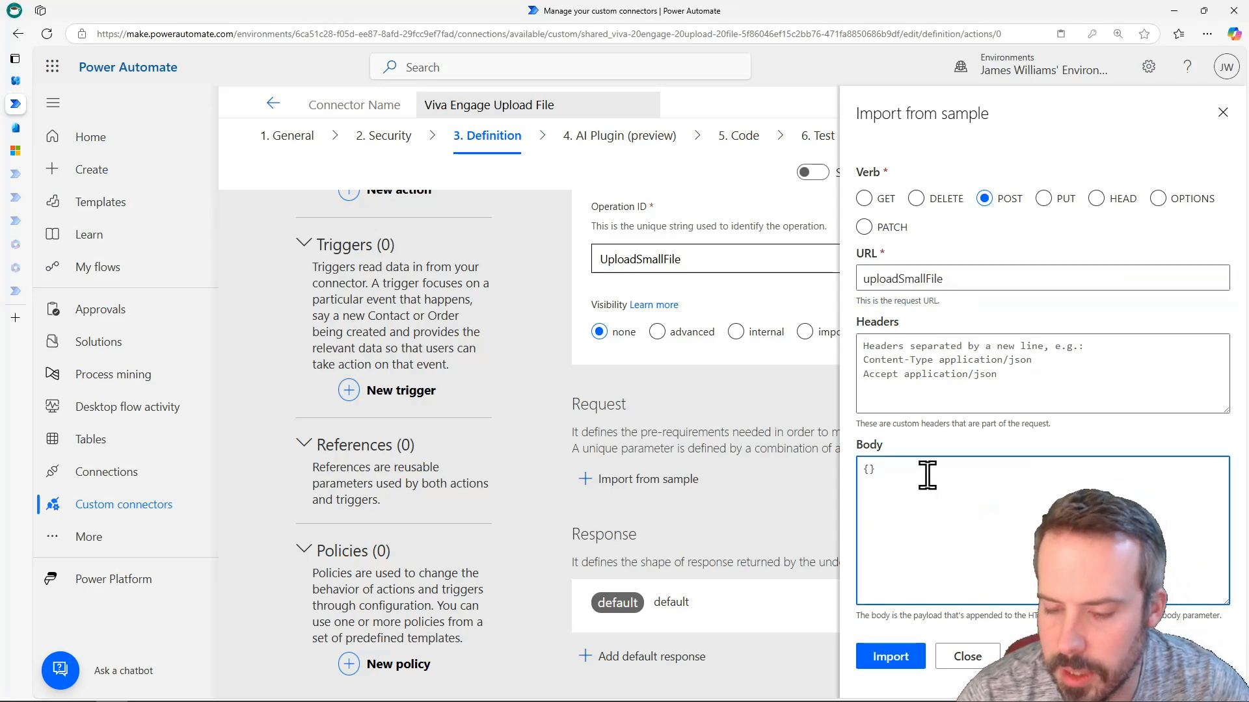
{"action": "left_click", "coordinate": [914, 651]}
{"action": "scroll", "coordinate": [858, 493], "scroll_direction": "down", "scroll_amount": 3}
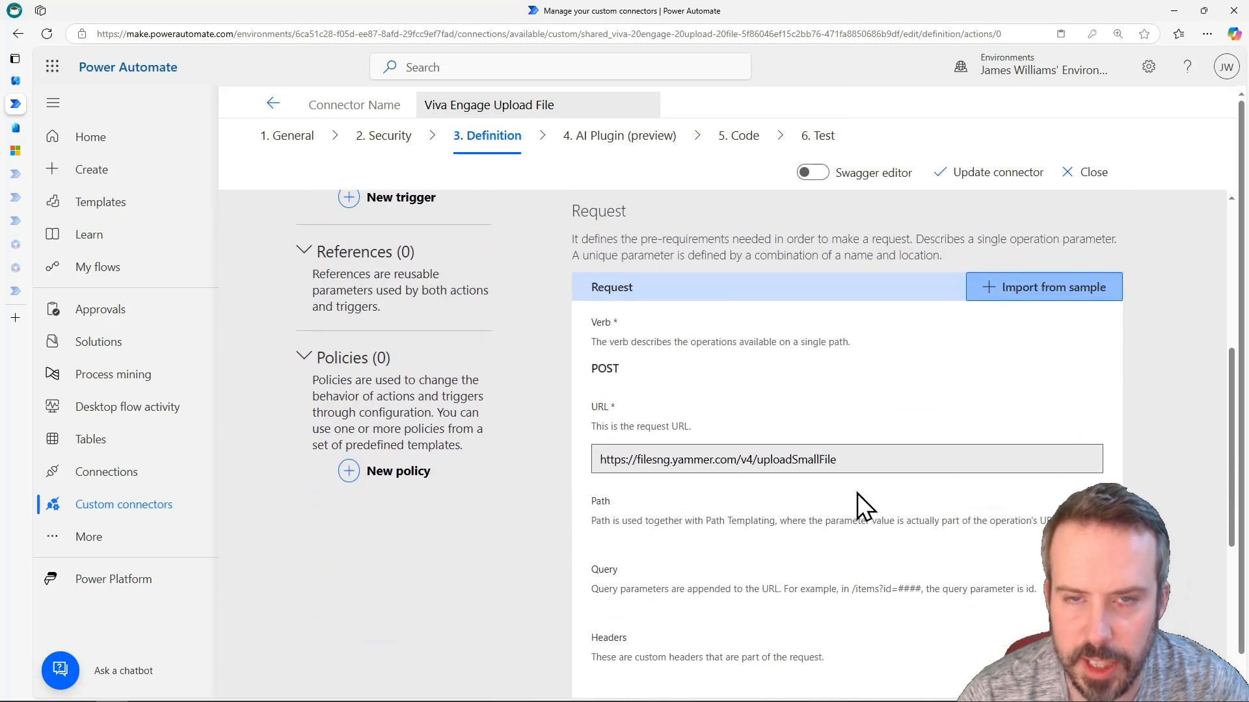
{"action": "scroll", "coordinate": [858, 493], "scroll_direction": "up", "scroll_amount": 4}
{"action": "scroll", "coordinate": [859, 493], "scroll_direction": "down", "scroll_amount": 2}
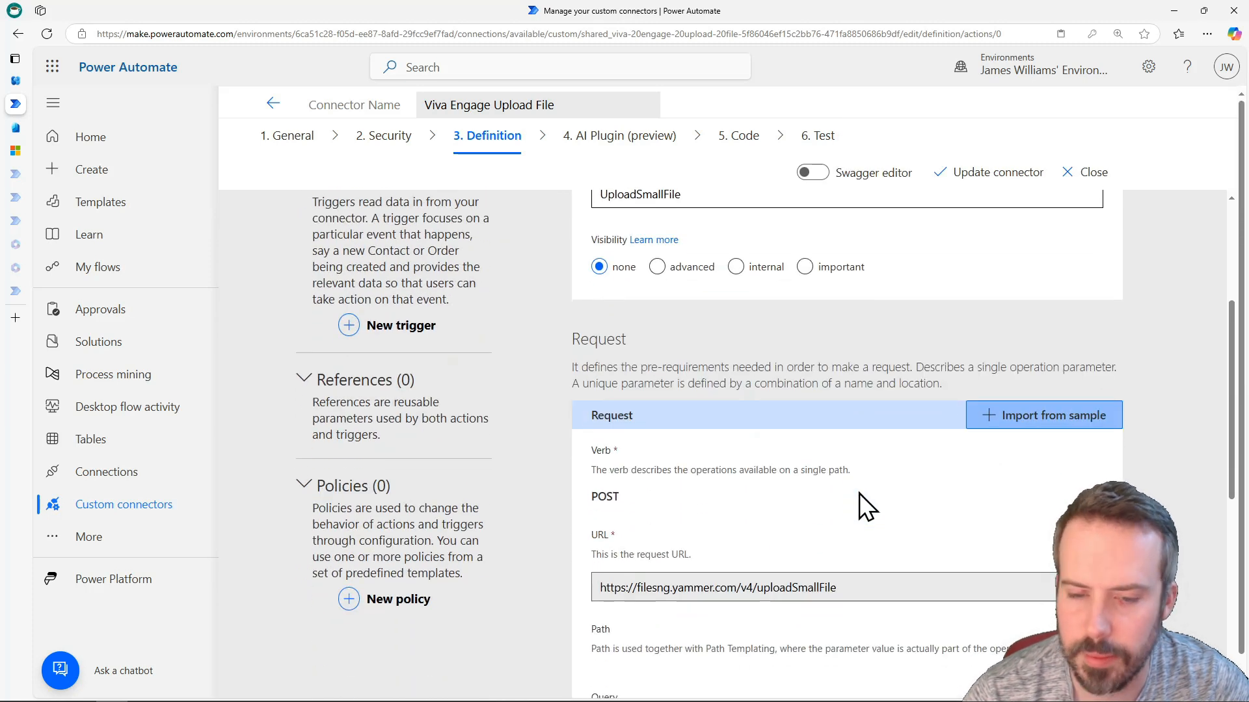
{"action": "scroll", "coordinate": [860, 493], "scroll_direction": "down", "scroll_amount": 2}
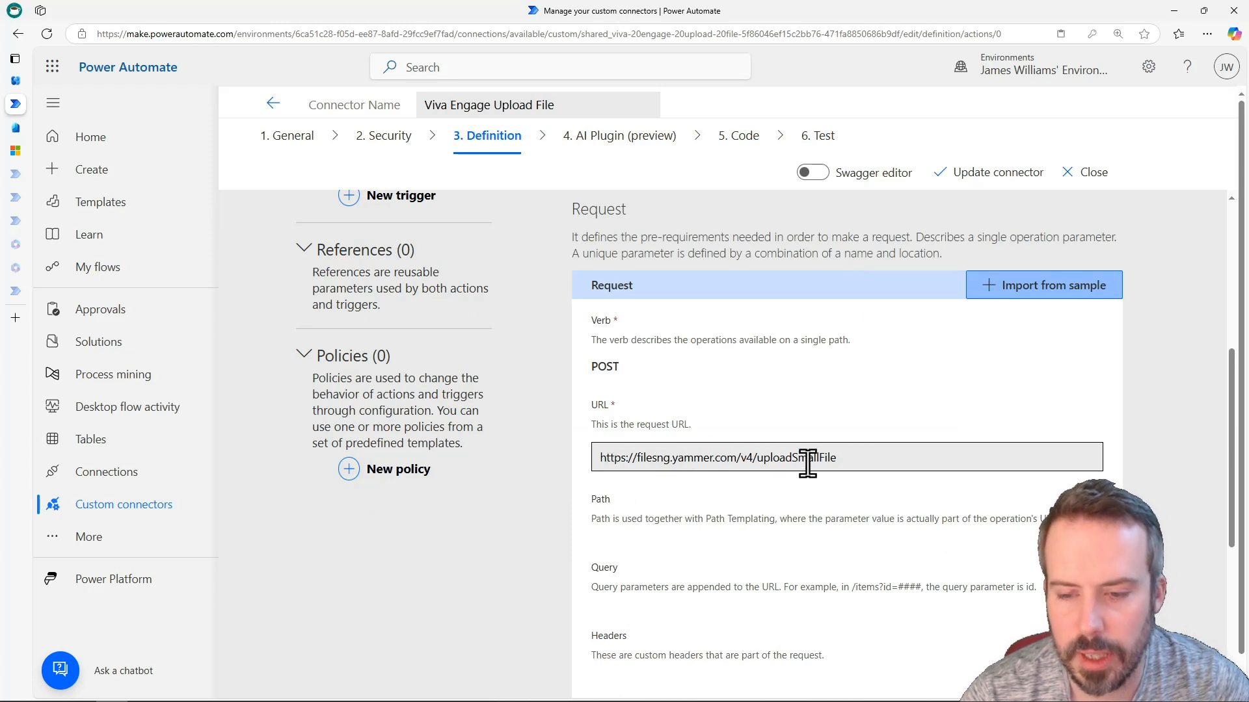
{"action": "scroll", "coordinate": [806, 341], "scroll_direction": "down", "scroll_amount": 4}
{"action": "scroll", "coordinate": [797, 344], "scroll_direction": "up", "scroll_amount": 6}
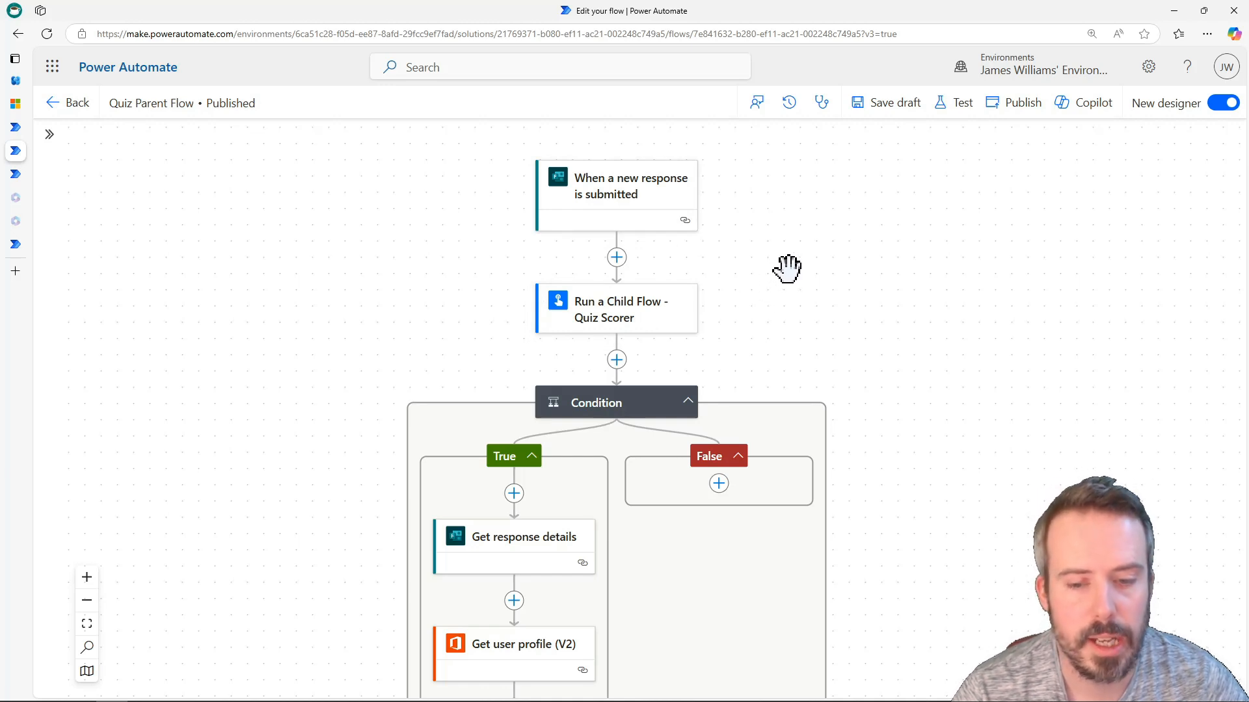
Examine the comparison used by the Condition in the Quiz Parent Flow
{"action": "scroll", "coordinate": [804, 317], "scroll_direction": "down", "scroll_amount": 3}
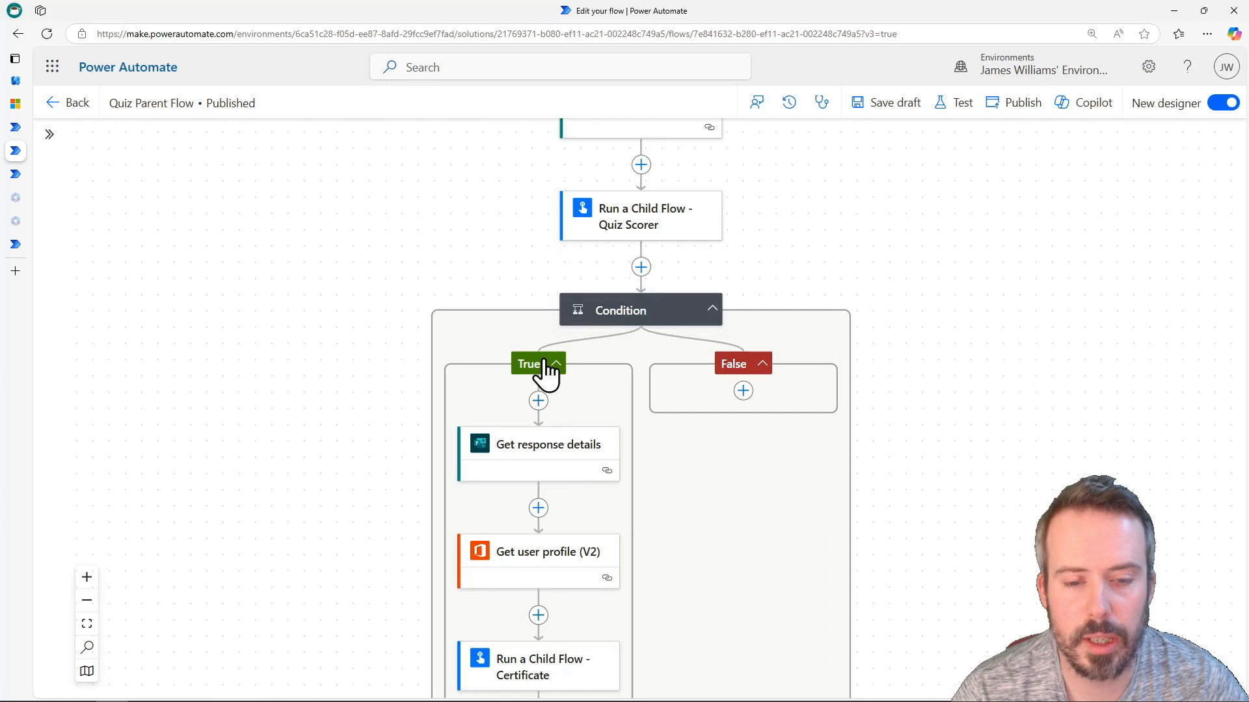
{"action": "scroll", "coordinate": [878, 475], "scroll_direction": "down", "scroll_amount": 1}
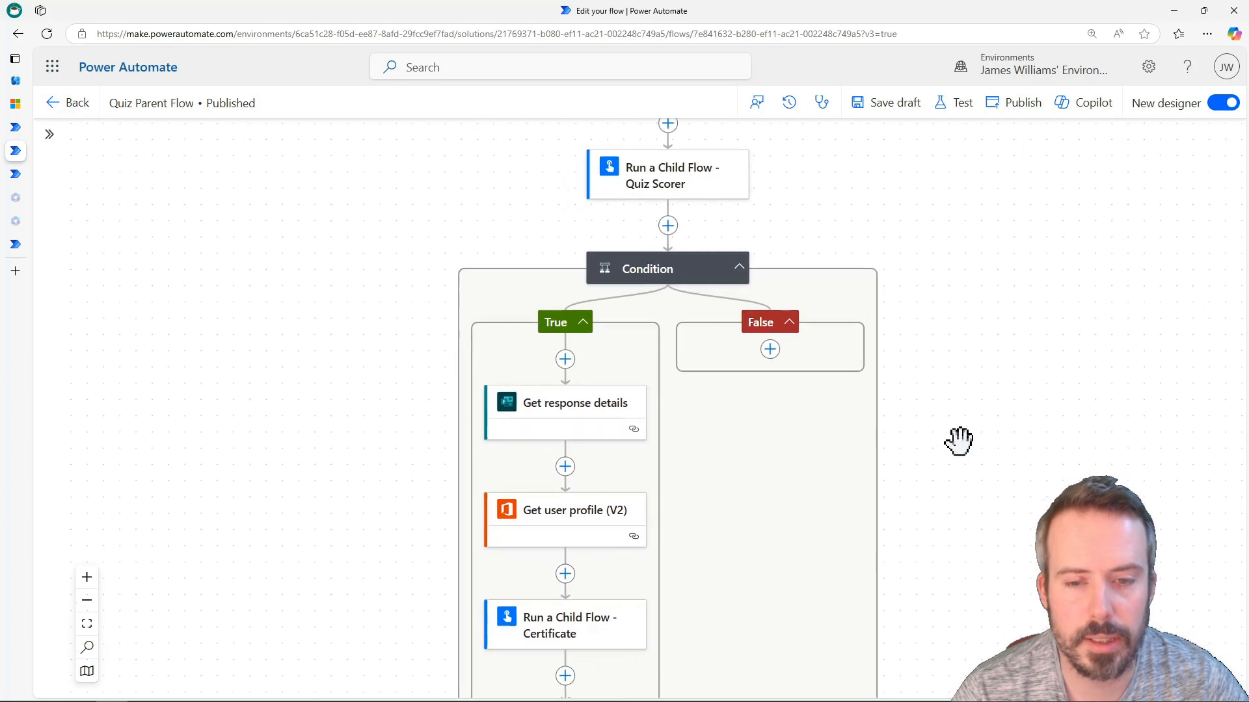
{"action": "left_click", "coordinate": [627, 267]}
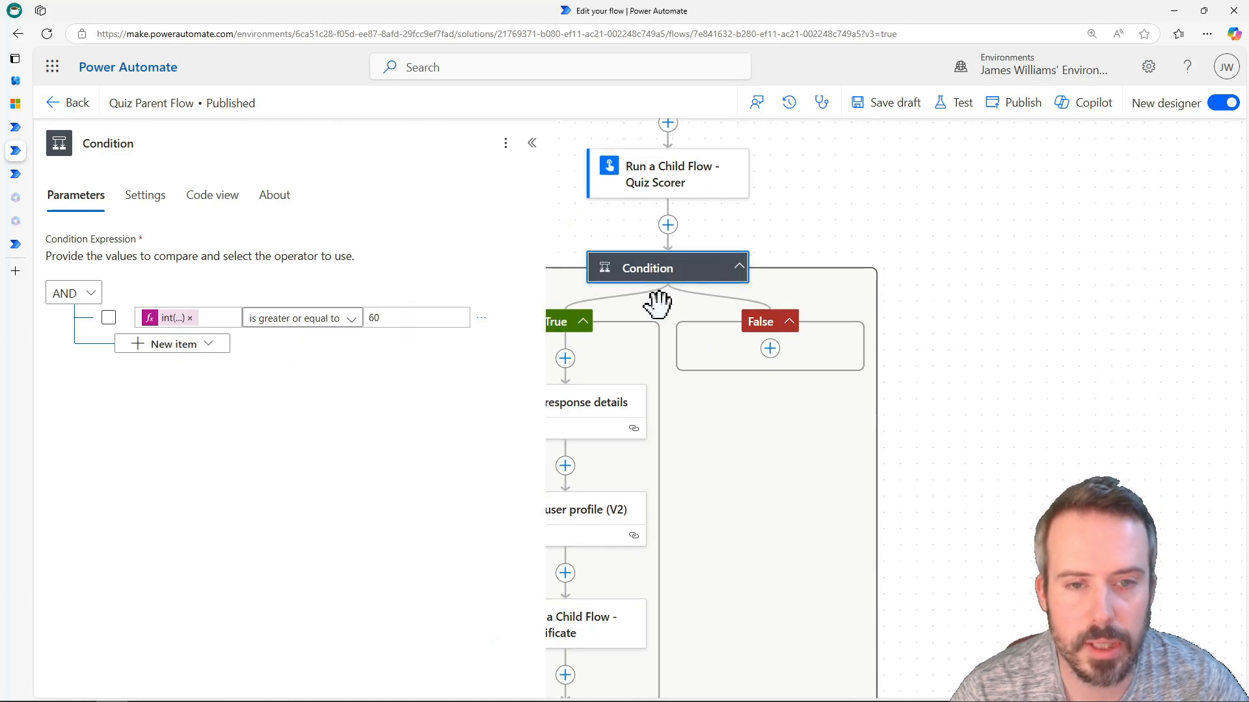
{"action": "left_click", "coordinate": [531, 143]}
Examine the parameters of Get user profile (V2) and the Certificate child flow call in the Condition's True branch
{"action": "left_click_drag", "start_coordinate": [775, 501], "coordinate": [883, 410]}
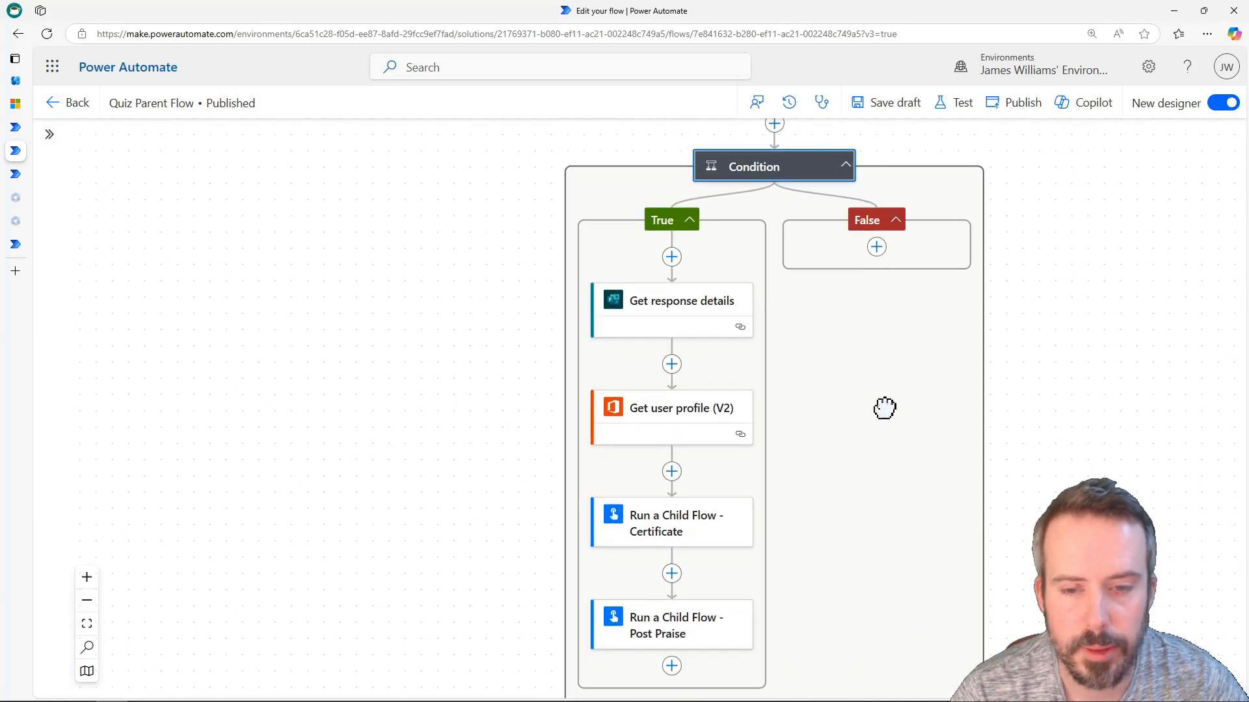
{"action": "left_click_drag", "start_coordinate": [794, 353], "coordinate": [772, 313]}
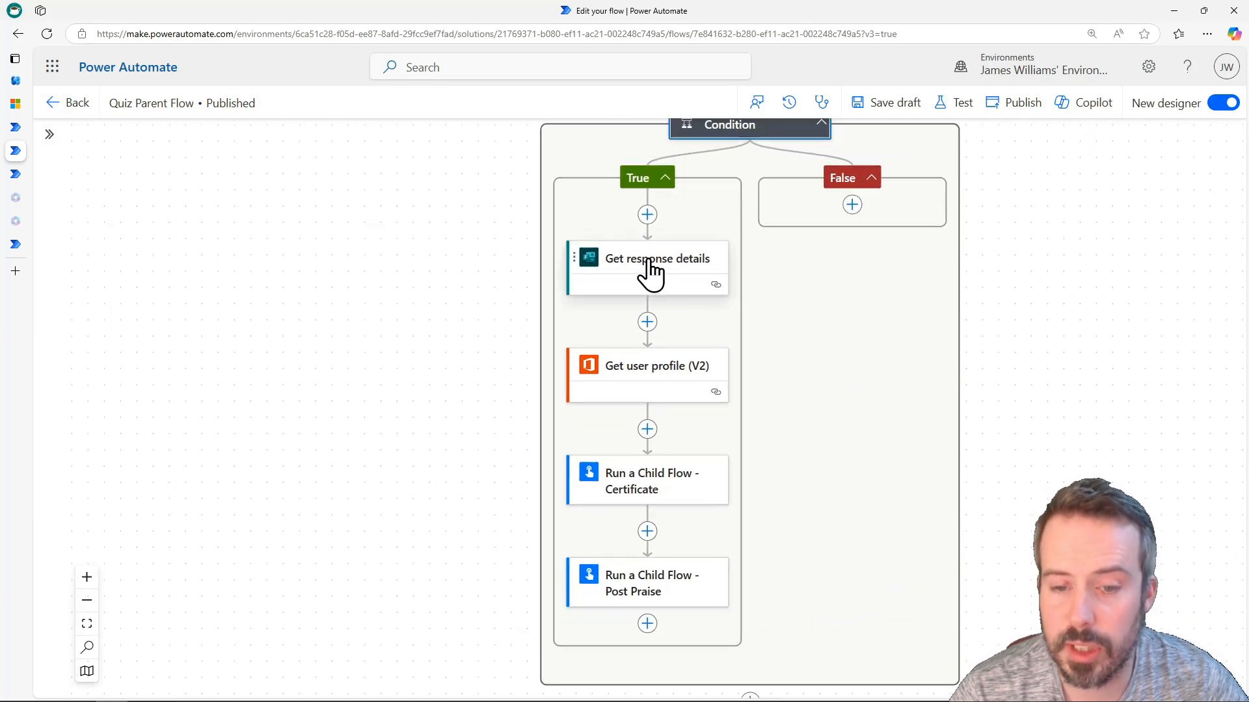
{"action": "left_click", "coordinate": [639, 374]}
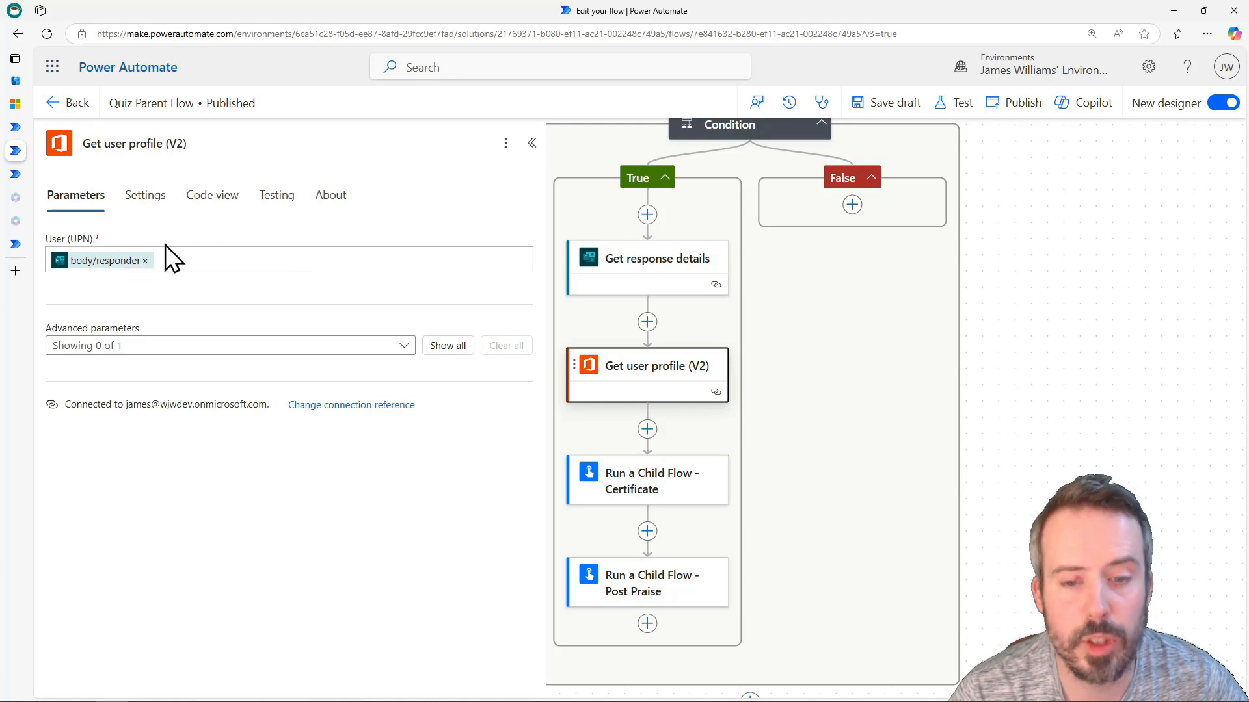
{"action": "left_click_drag", "start_coordinate": [811, 495], "coordinate": [836, 408]}
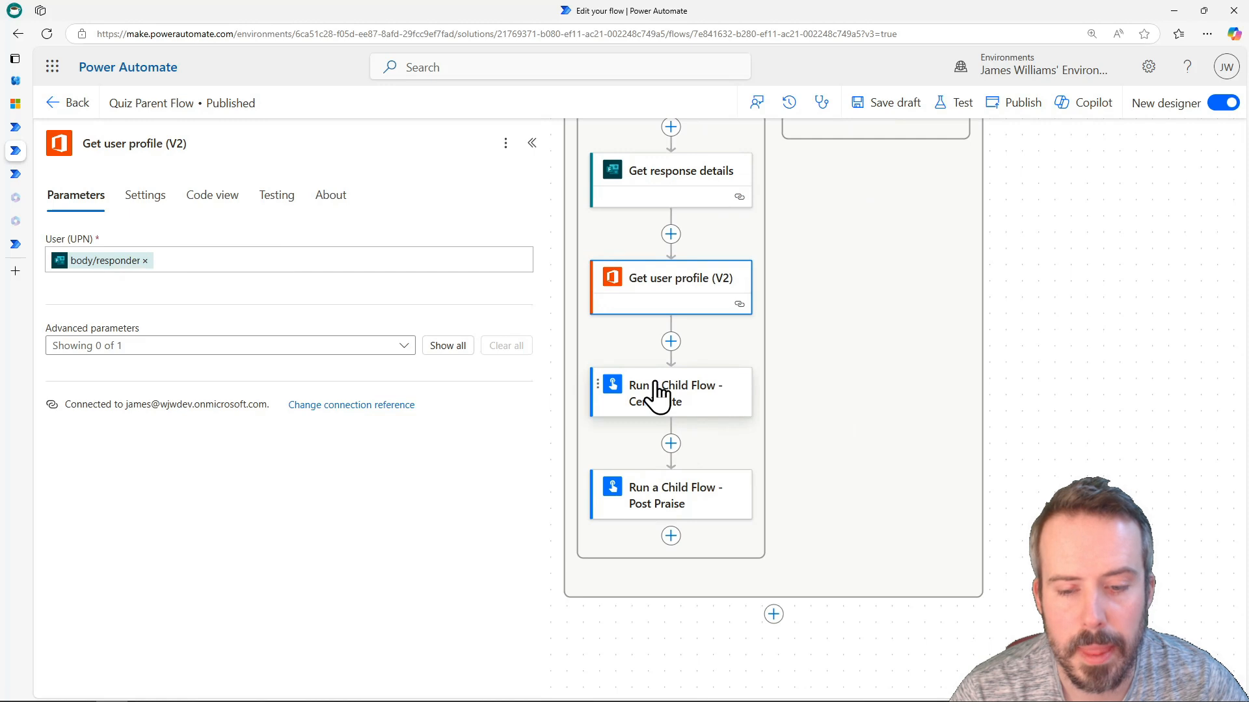
{"action": "left_click", "coordinate": [691, 411]}
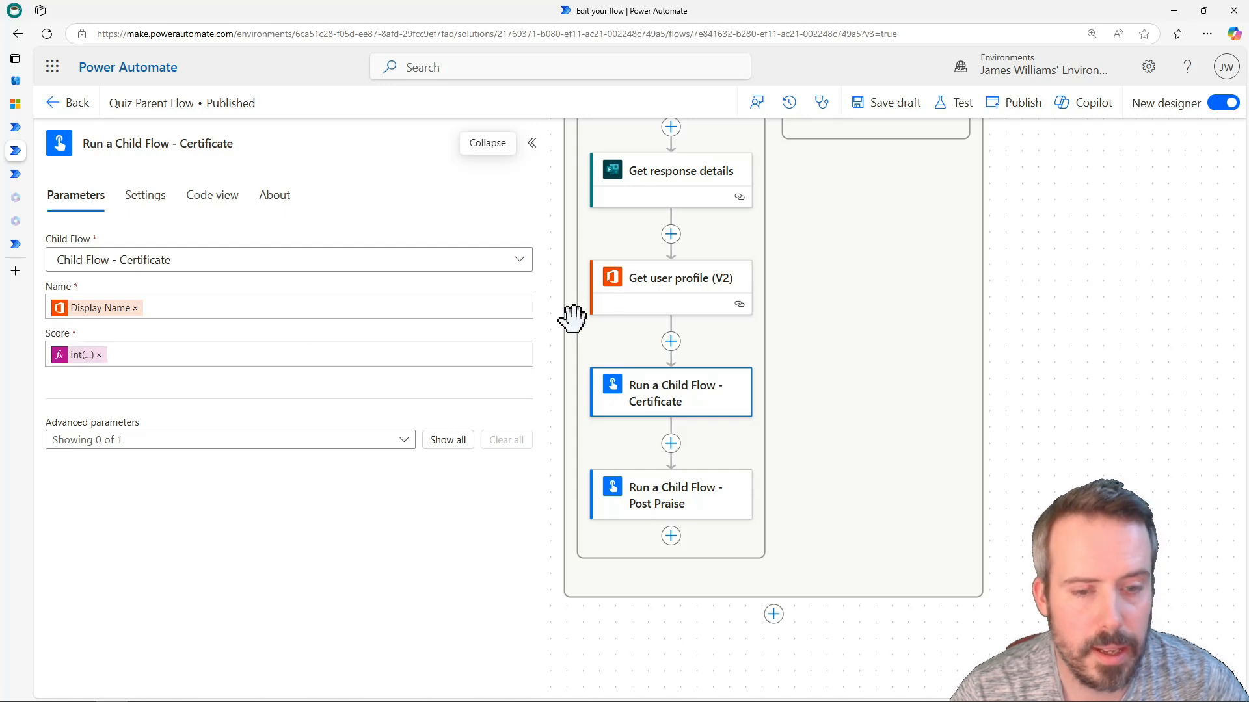
Switch to the Child Flow - Certificate and inspect the replacement operations in its Set variable action
{"action": "left_click", "coordinate": [24, 173]}
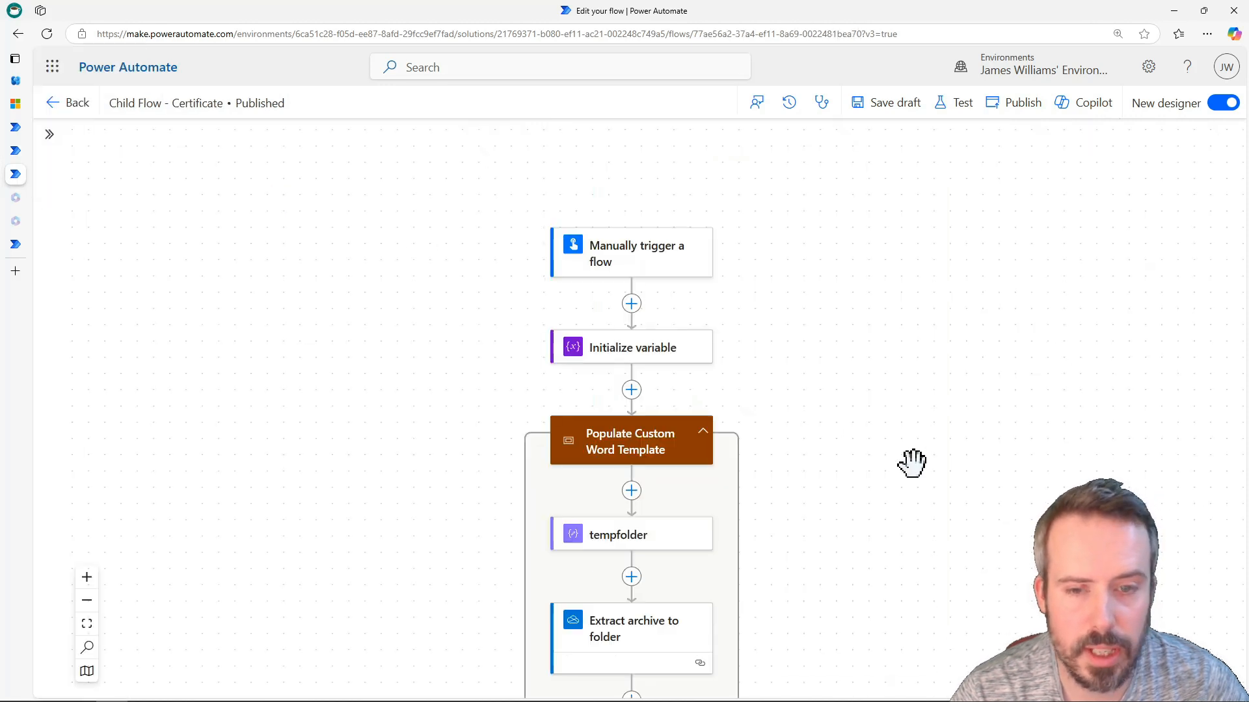
{"action": "left_click_drag", "start_coordinate": [886, 501], "coordinate": [892, 368]}
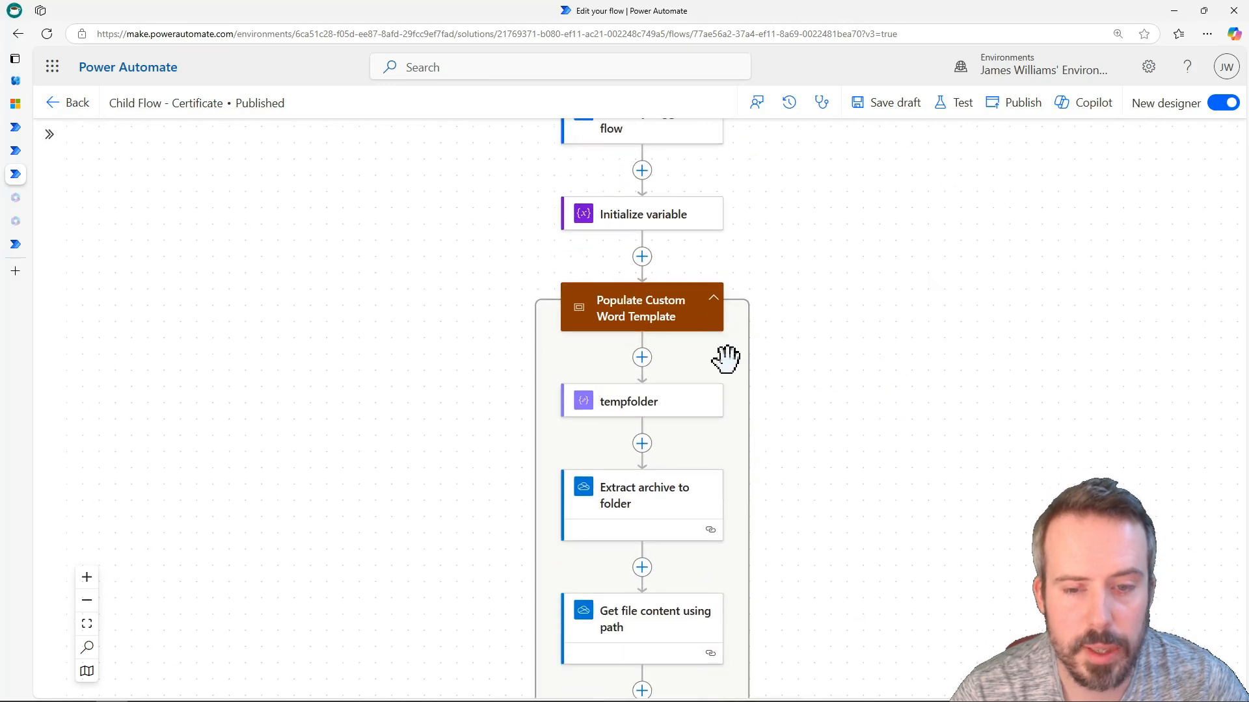
{"action": "left_click_drag", "start_coordinate": [844, 491], "coordinate": [856, 435]}
{"action": "left_click_drag", "start_coordinate": [887, 490], "coordinate": [847, 399]}
{"action": "left_click_drag", "start_coordinate": [853, 508], "coordinate": [869, 391]}
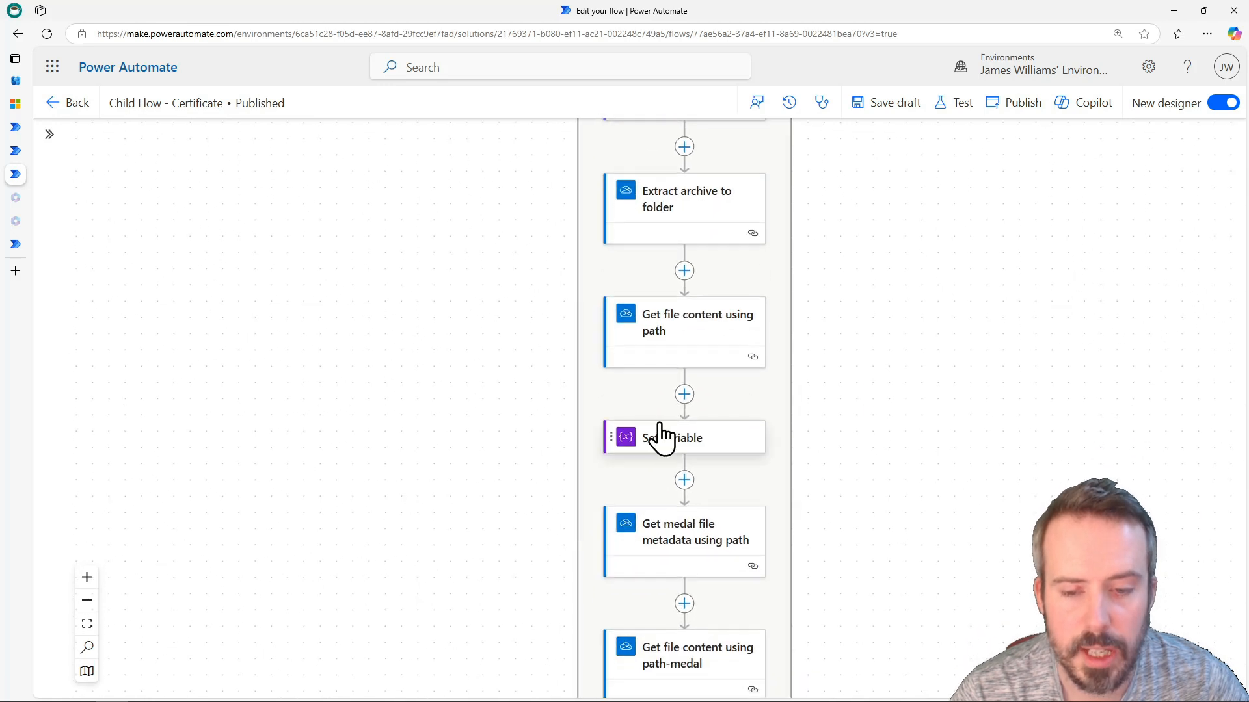
{"action": "left_click", "coordinate": [661, 440]}
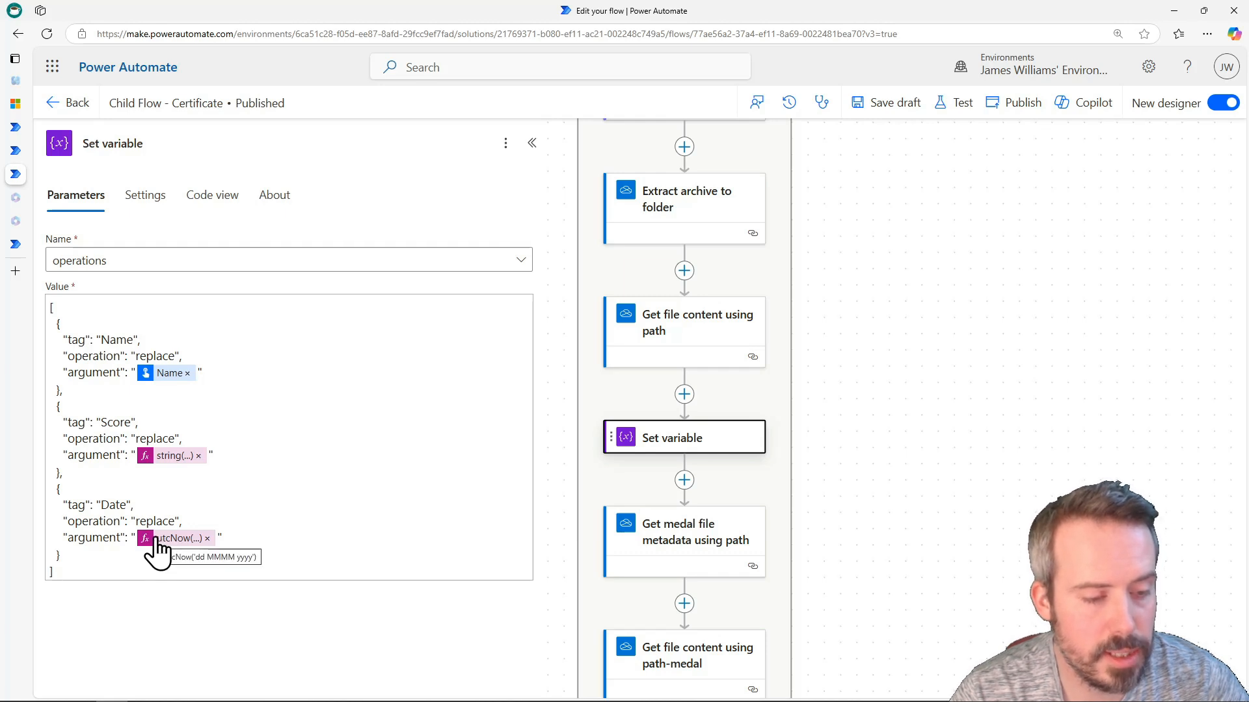
Switch to Word to compare the placeholders in CertificateTemplate.docx with the variable's tags, and return to the flow
{"action": "left_click_drag", "start_coordinate": [890, 478], "coordinate": [865, 482]}
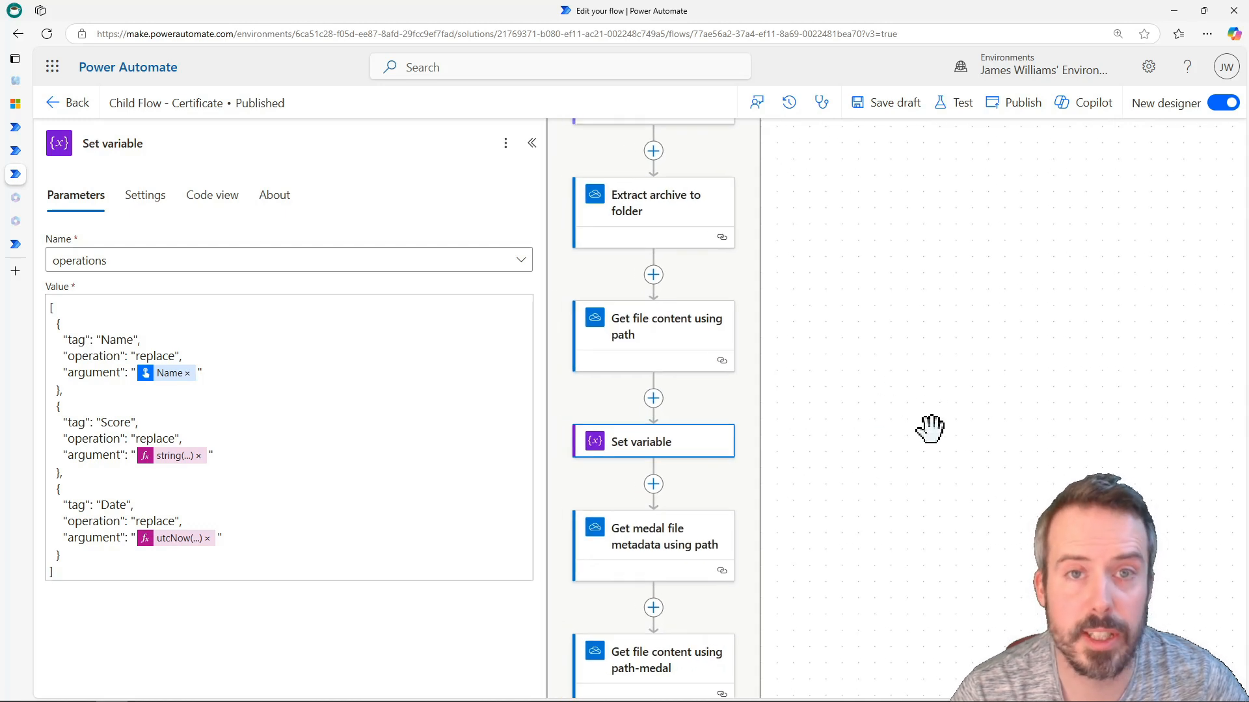
{"action": "key", "text": "alt+Tab"}
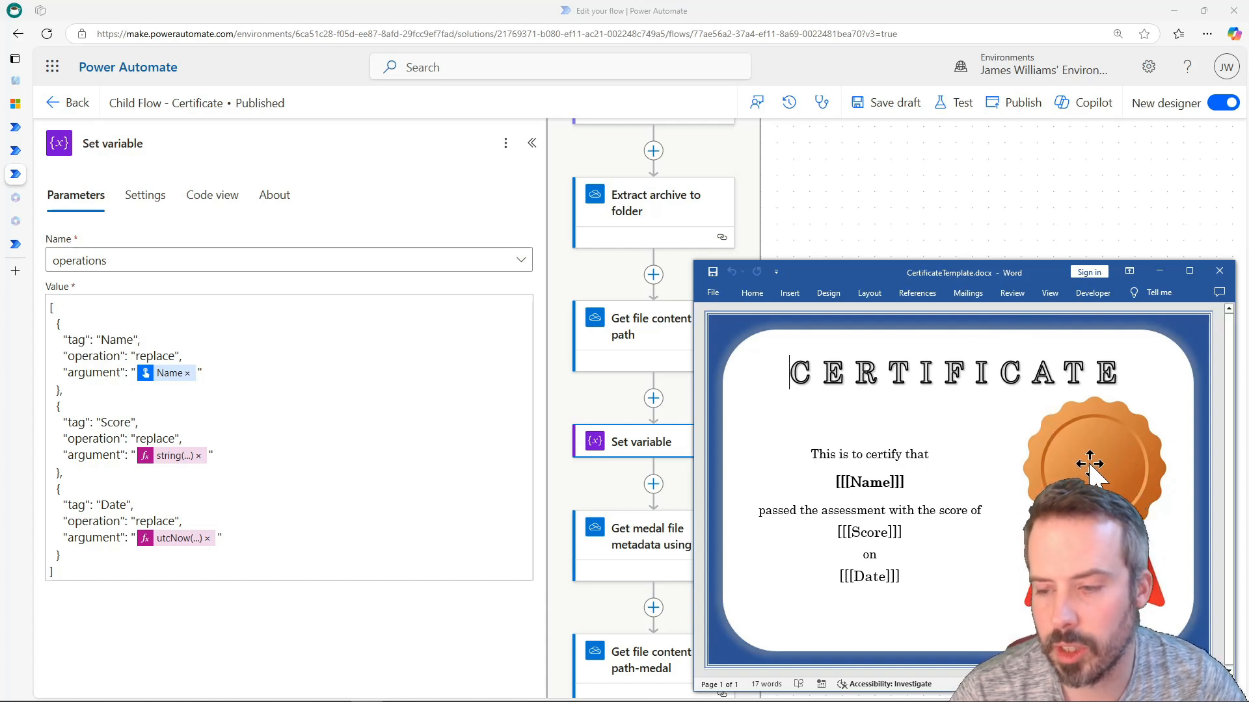
{"action": "left_click", "coordinate": [879, 216]}
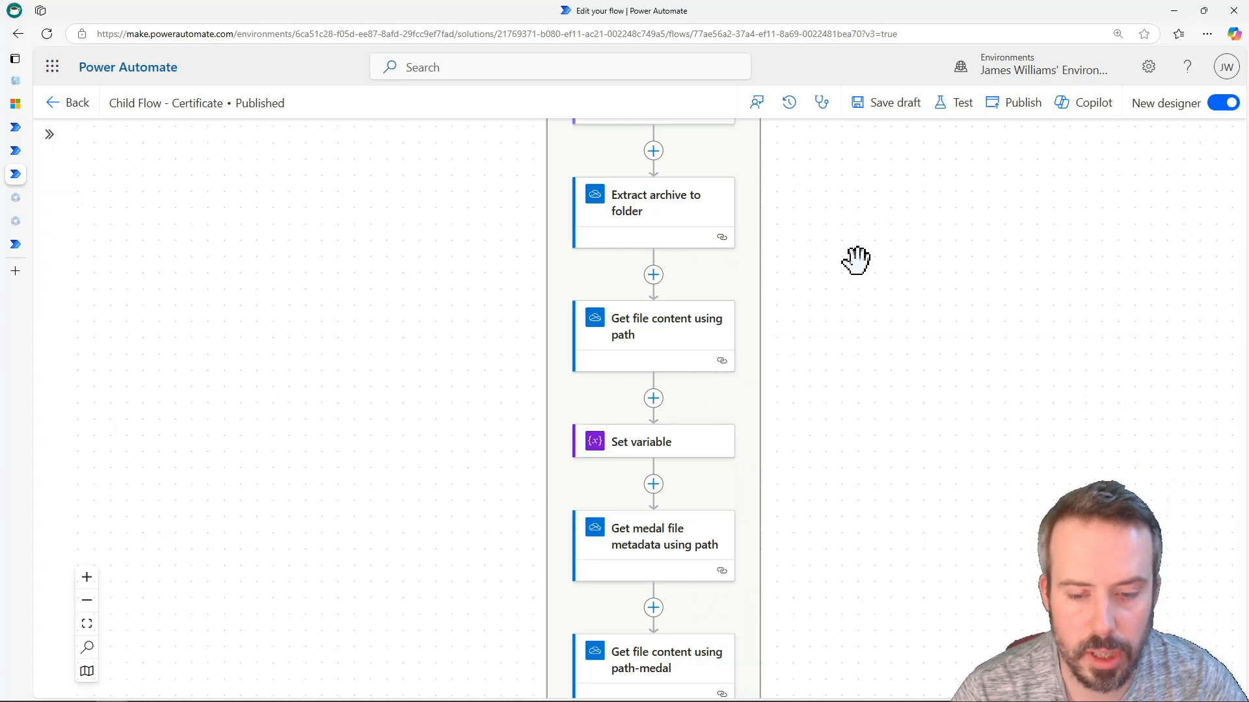
Look through the remaining certificate actions into the Create Zip File scope and inspect the Delay action's duration
{"action": "scroll", "coordinate": [798, 399], "scroll_direction": "down", "scroll_amount": 4}
{"action": "scroll", "coordinate": [764, 388], "scroll_direction": "down", "scroll_amount": 3}
{"action": "scroll", "coordinate": [809, 438], "scroll_direction": "down", "scroll_amount": 3}
{"action": "scroll", "coordinate": [829, 348], "scroll_direction": "down", "scroll_amount": 7}
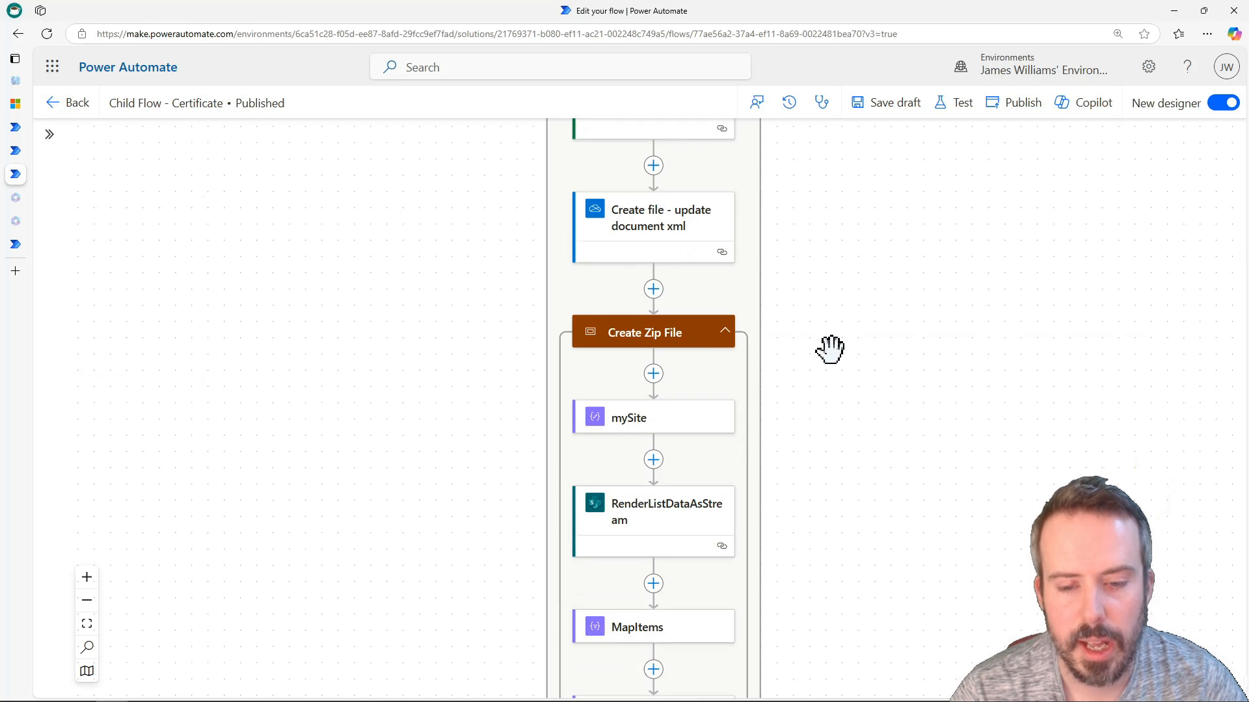
{"action": "scroll", "coordinate": [834, 346], "scroll_direction": "down", "scroll_amount": 8}
{"action": "scroll", "coordinate": [858, 360], "scroll_direction": "up", "scroll_amount": 3}
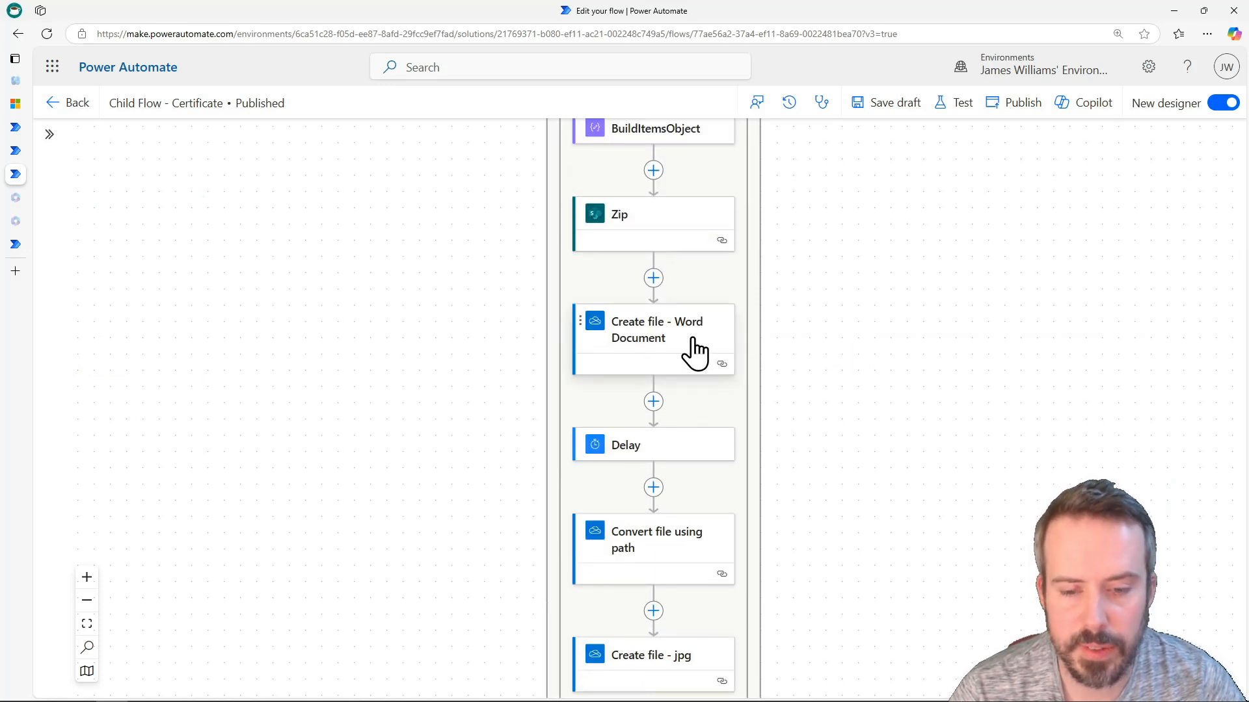
{"action": "left_click", "coordinate": [684, 454]}
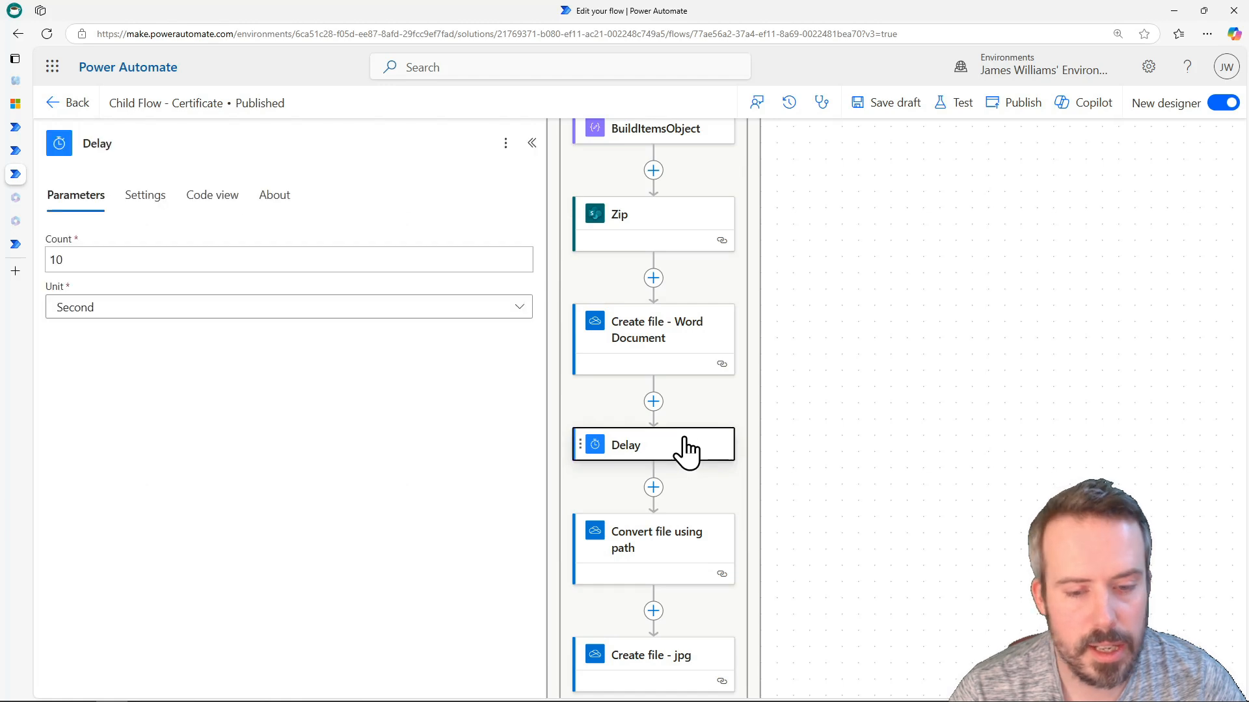
Inspect the parameters of the Convert file using path and Create file - jpg actions that end the scope
{"action": "left_click_drag", "start_coordinate": [856, 544], "coordinate": [864, 468]}
{"action": "scroll", "coordinate": [883, 478], "scroll_direction": "down", "scroll_amount": 2}
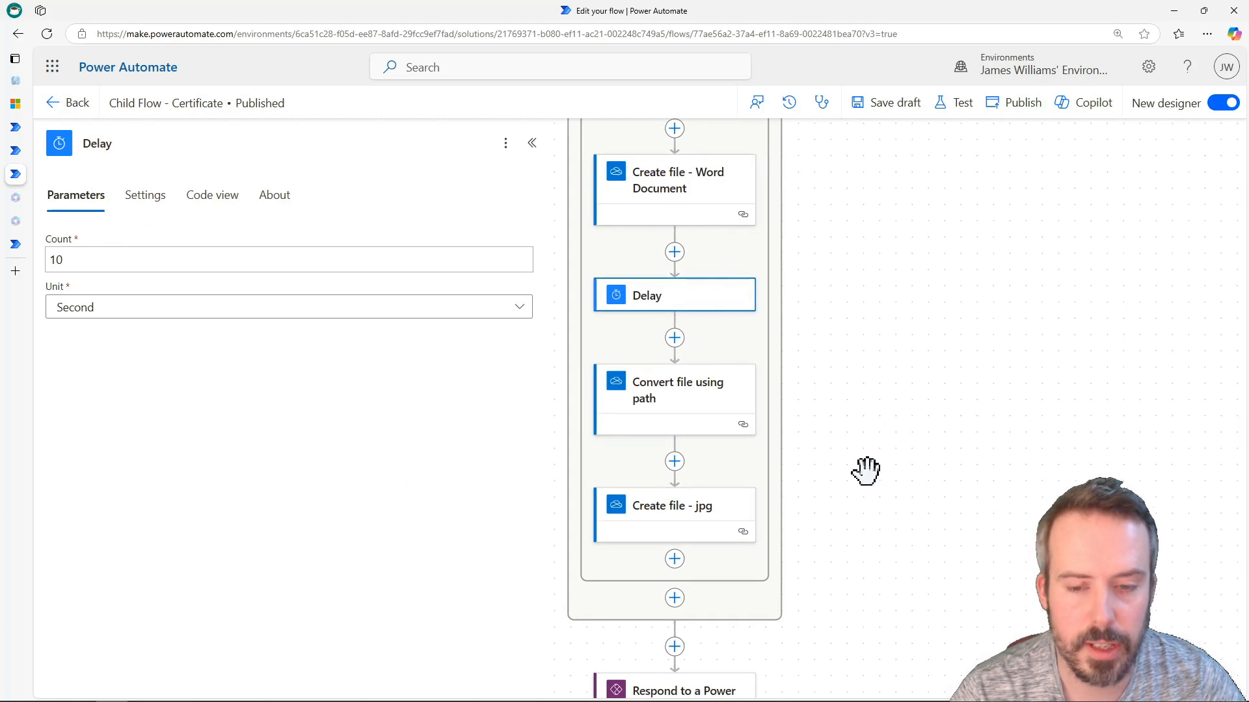
{"action": "left_click", "coordinate": [674, 406]}
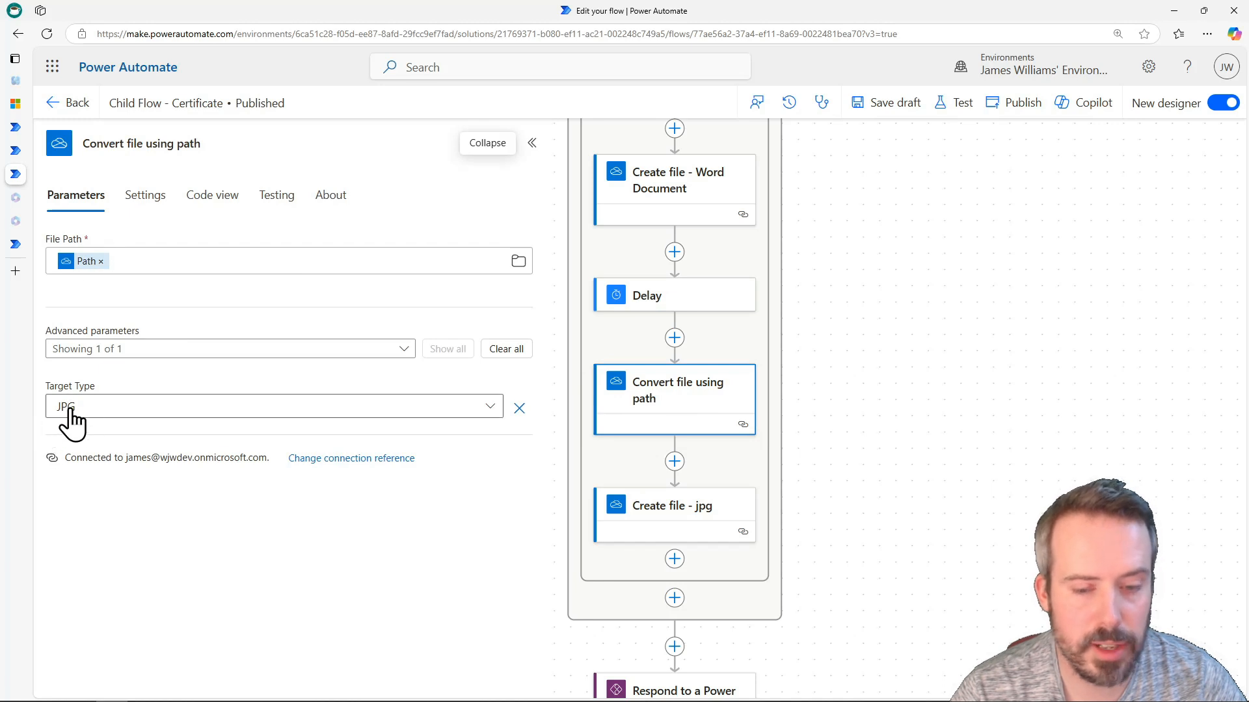
{"action": "left_click", "coordinate": [668, 518]}
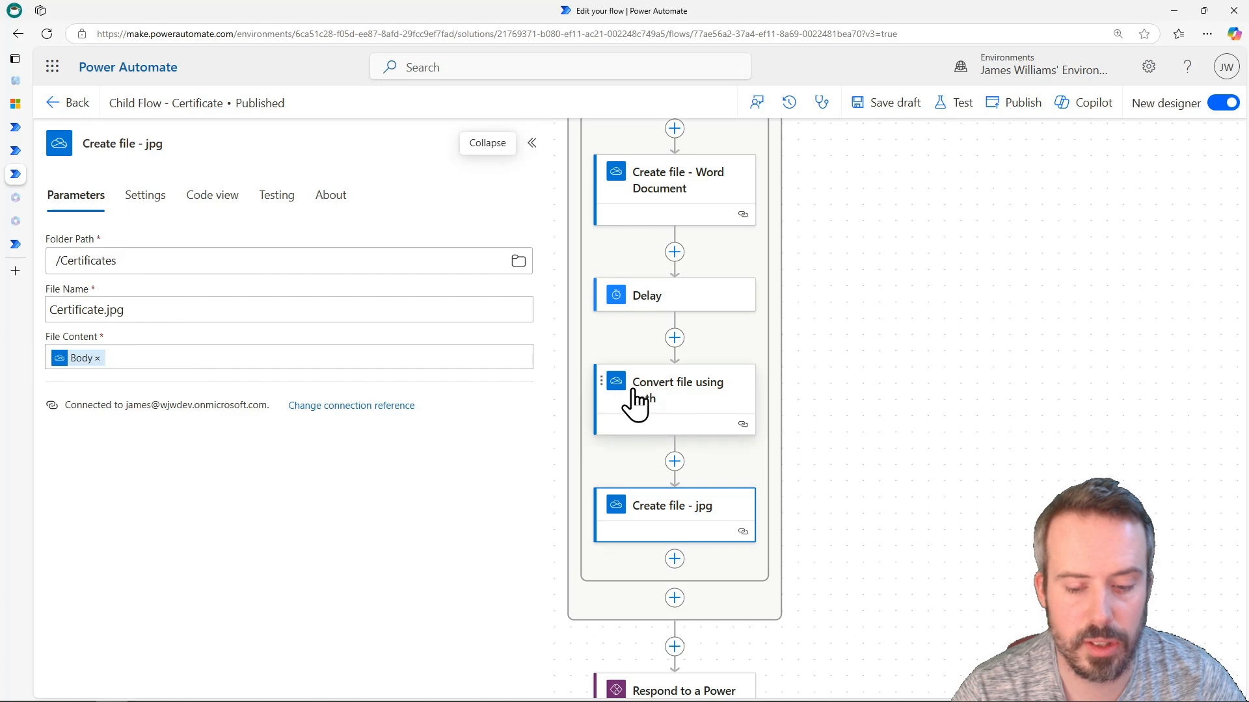
{"action": "scroll", "coordinate": [839, 534], "scroll_direction": "down", "scroll_amount": 2}
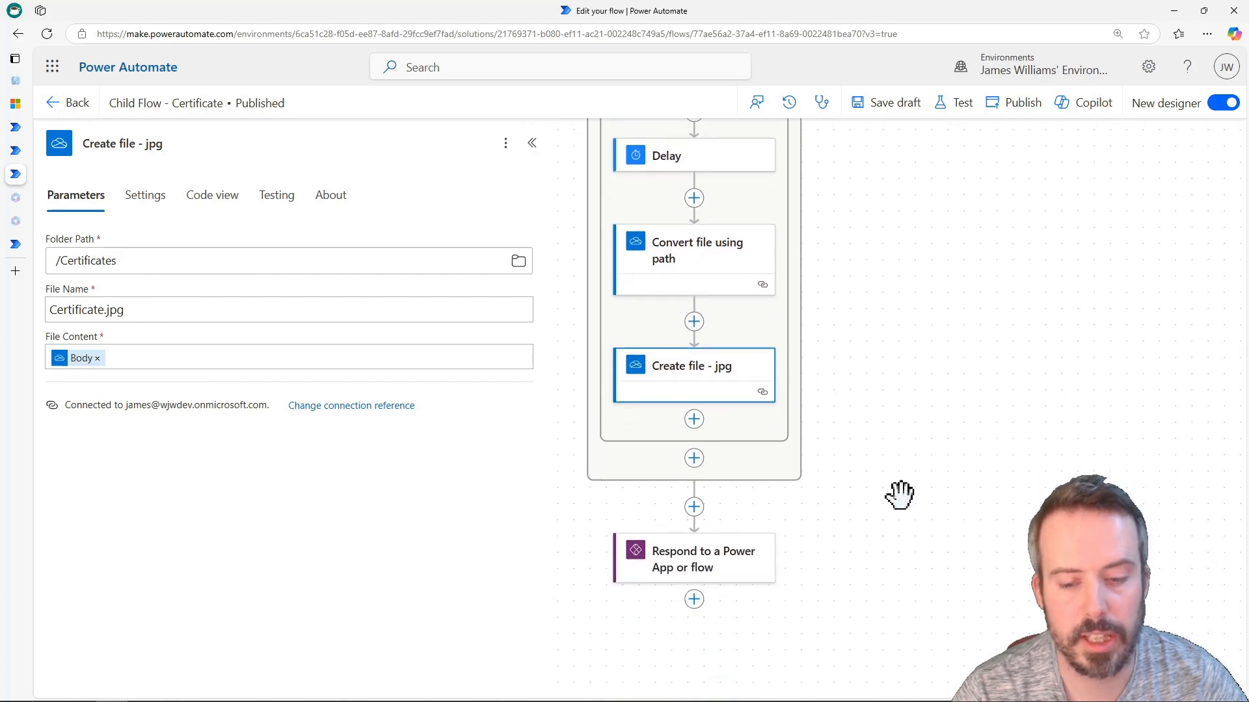
Switch to the Child Flow - Post Praise and add a OneDrive for Business Get file content action after its manual trigger
{"action": "left_click", "coordinate": [17, 150]}
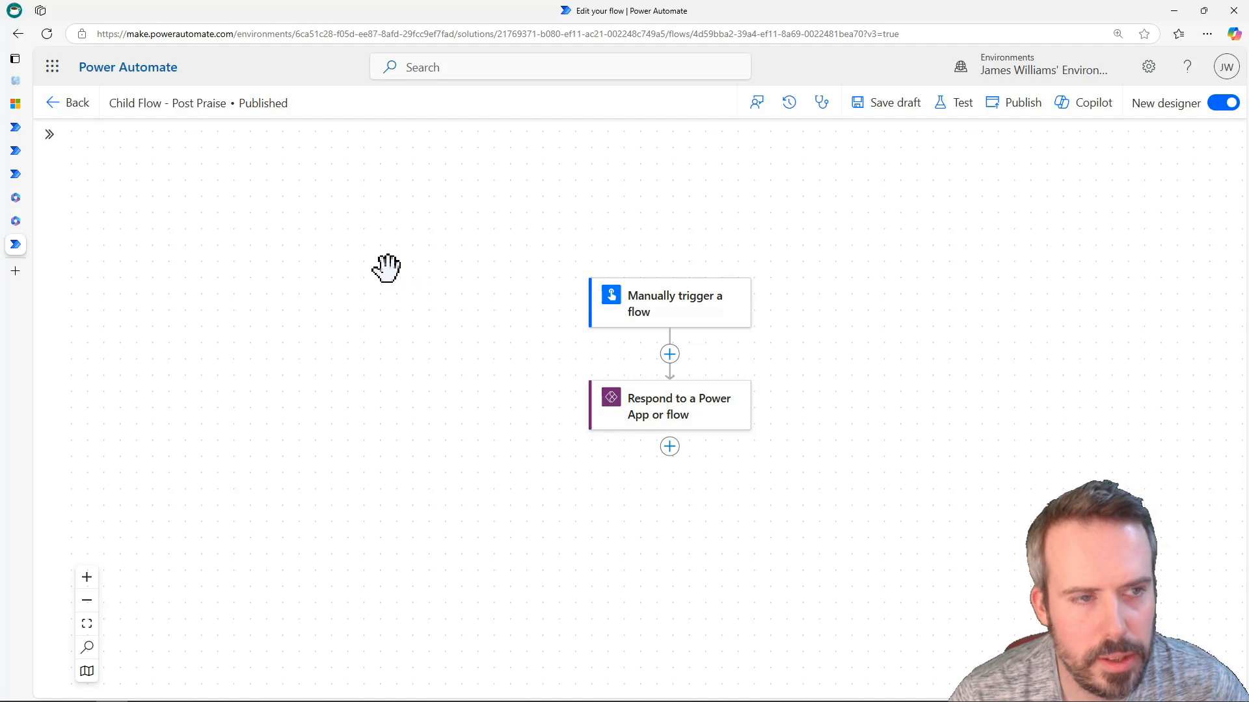
{"action": "left_click", "coordinate": [676, 308]}
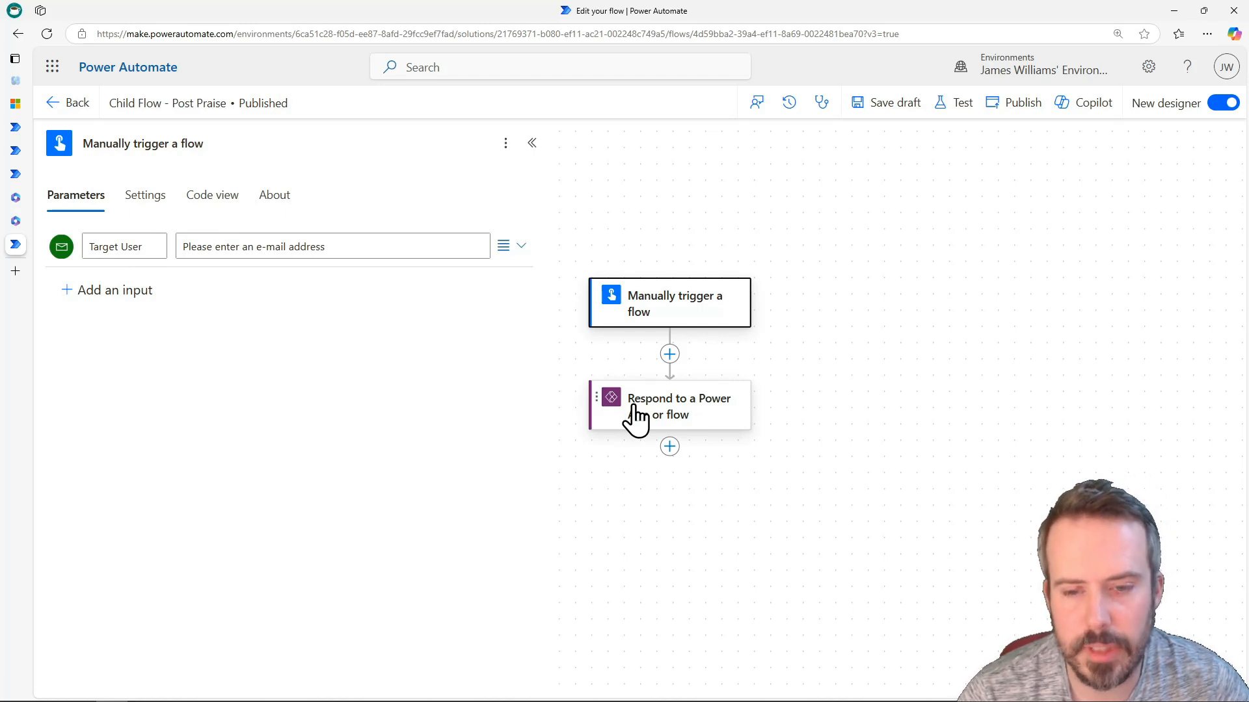
{"action": "left_click", "coordinate": [670, 354]}
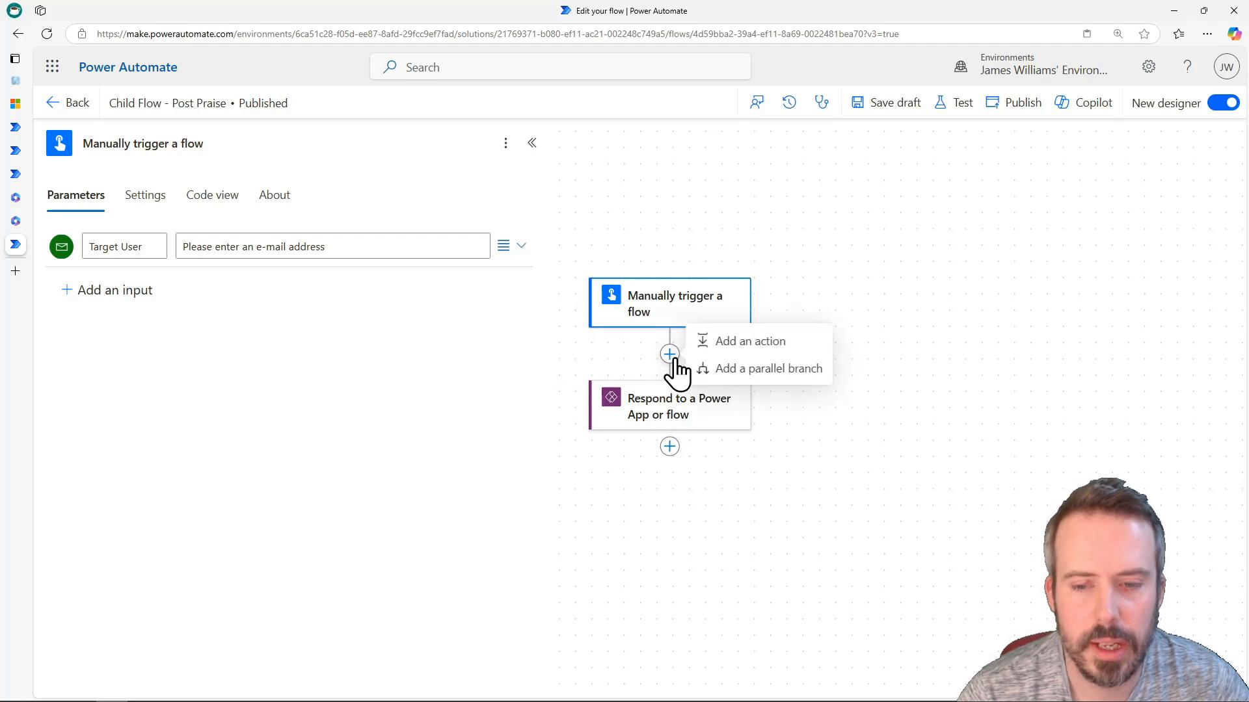
{"action": "left_click", "coordinate": [728, 359]}
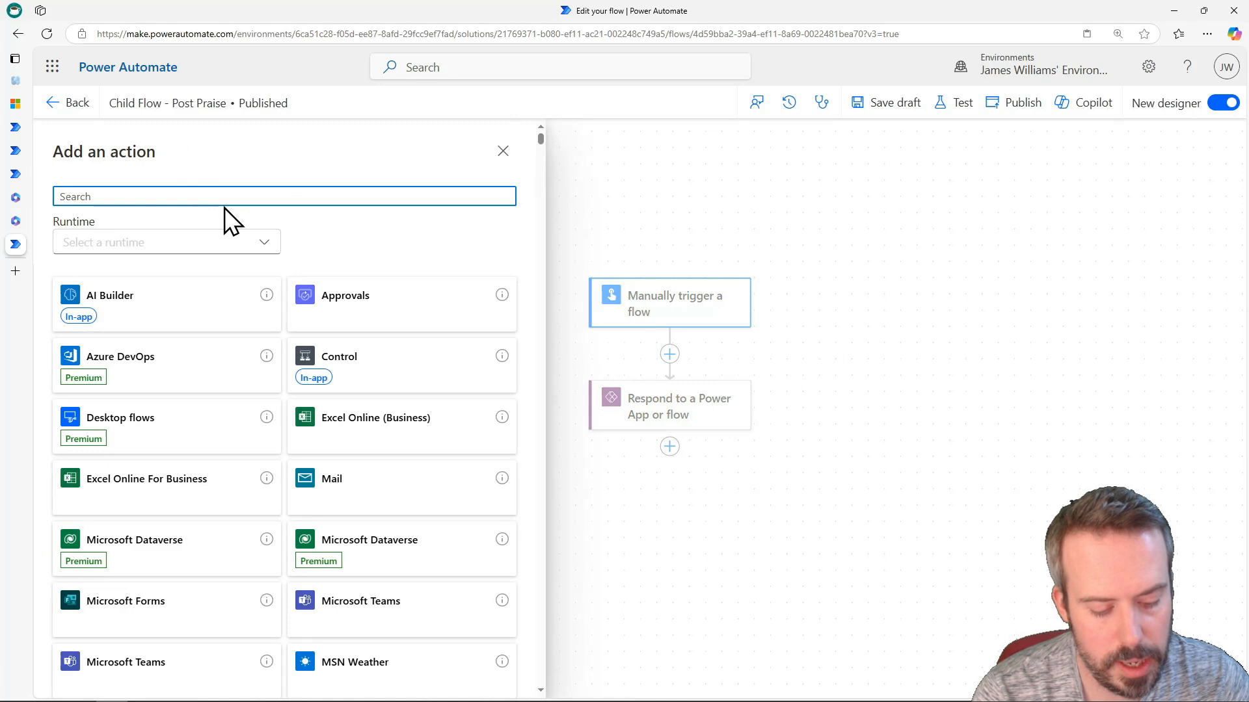
{"action": "type", "text": "get file"}
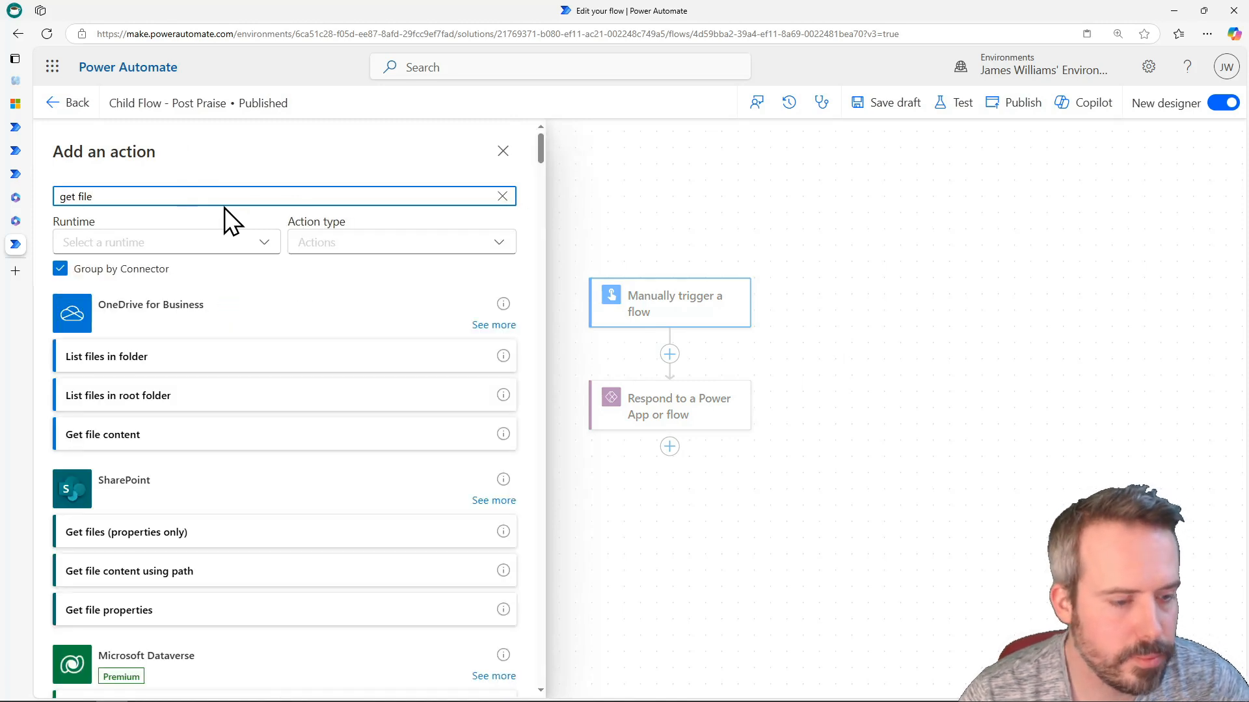
{"action": "left_click", "coordinate": [130, 441]}
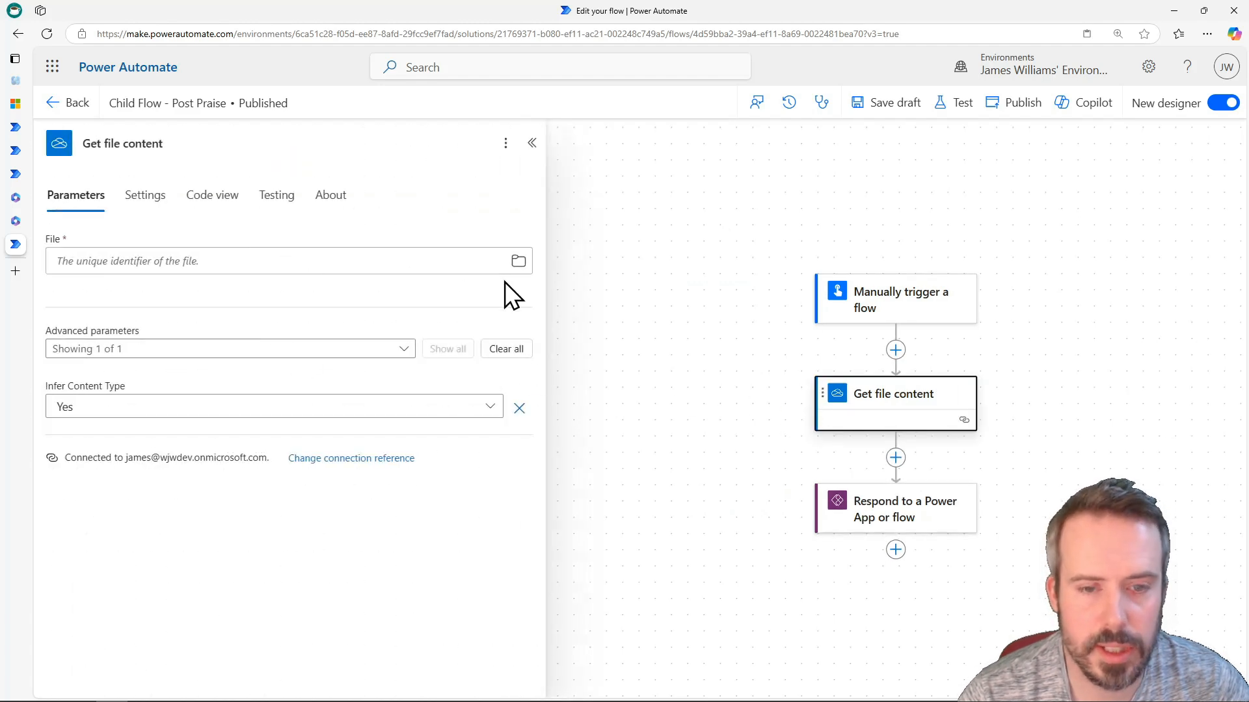
Set the Get file content action's file to /Certificates/Certificate.jpg from the OneDrive root folder
{"action": "left_click", "coordinate": [518, 261]}
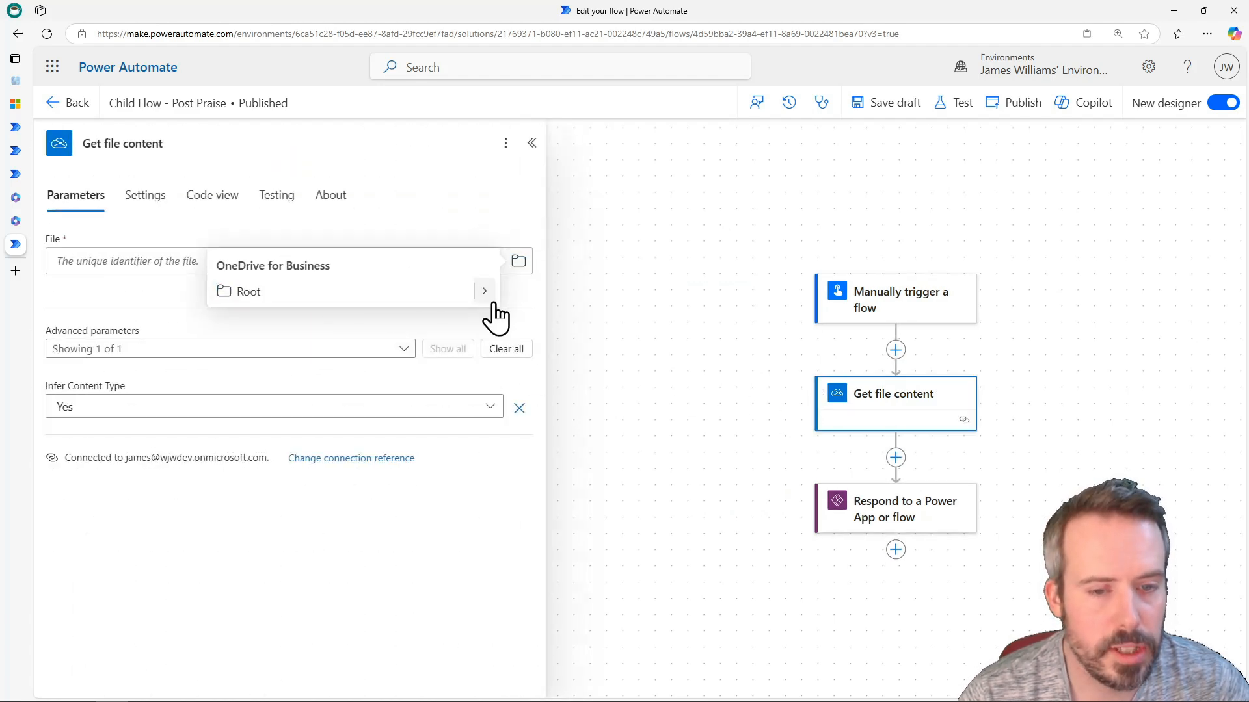
{"action": "left_click", "coordinate": [484, 292]}
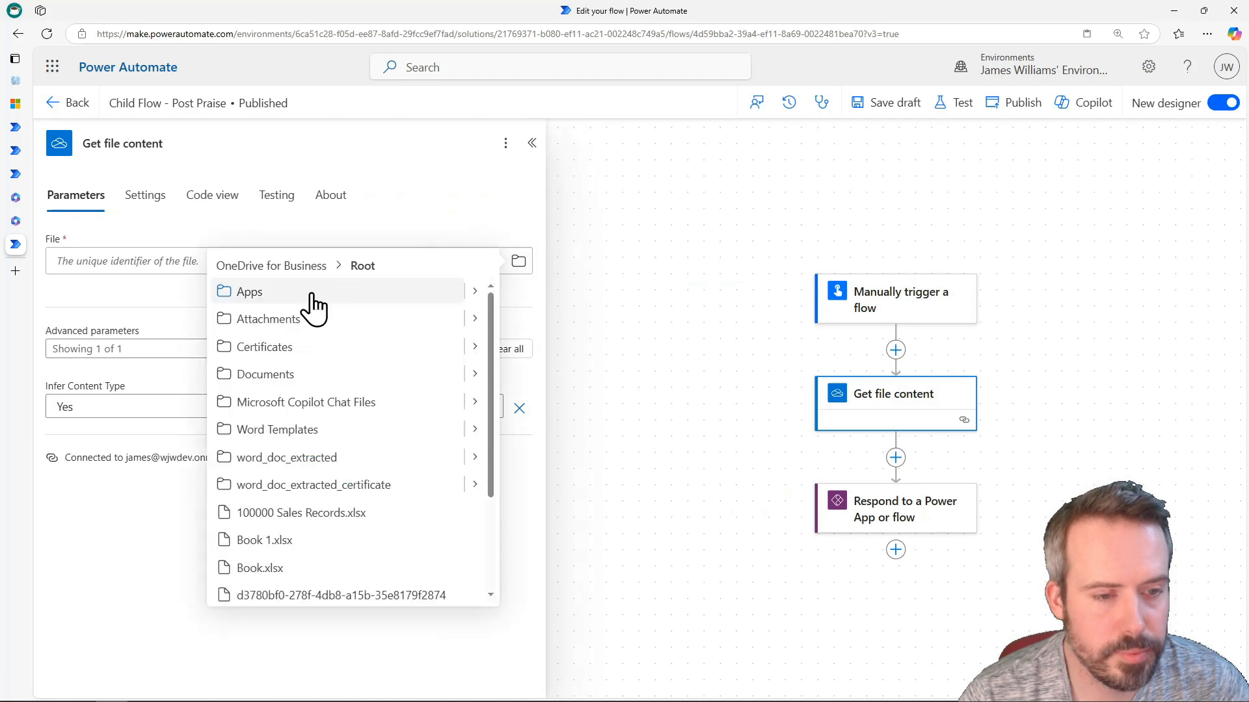
{"action": "left_click", "coordinate": [480, 346]}
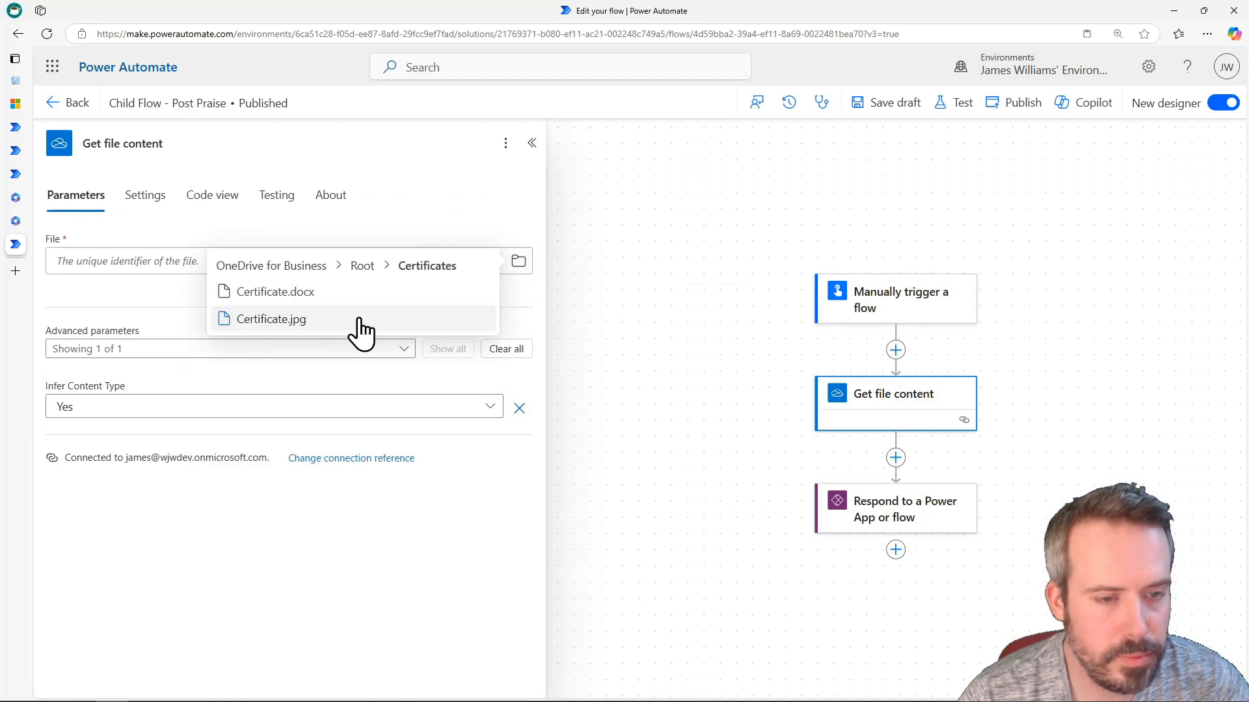
{"action": "left_click", "coordinate": [283, 326]}
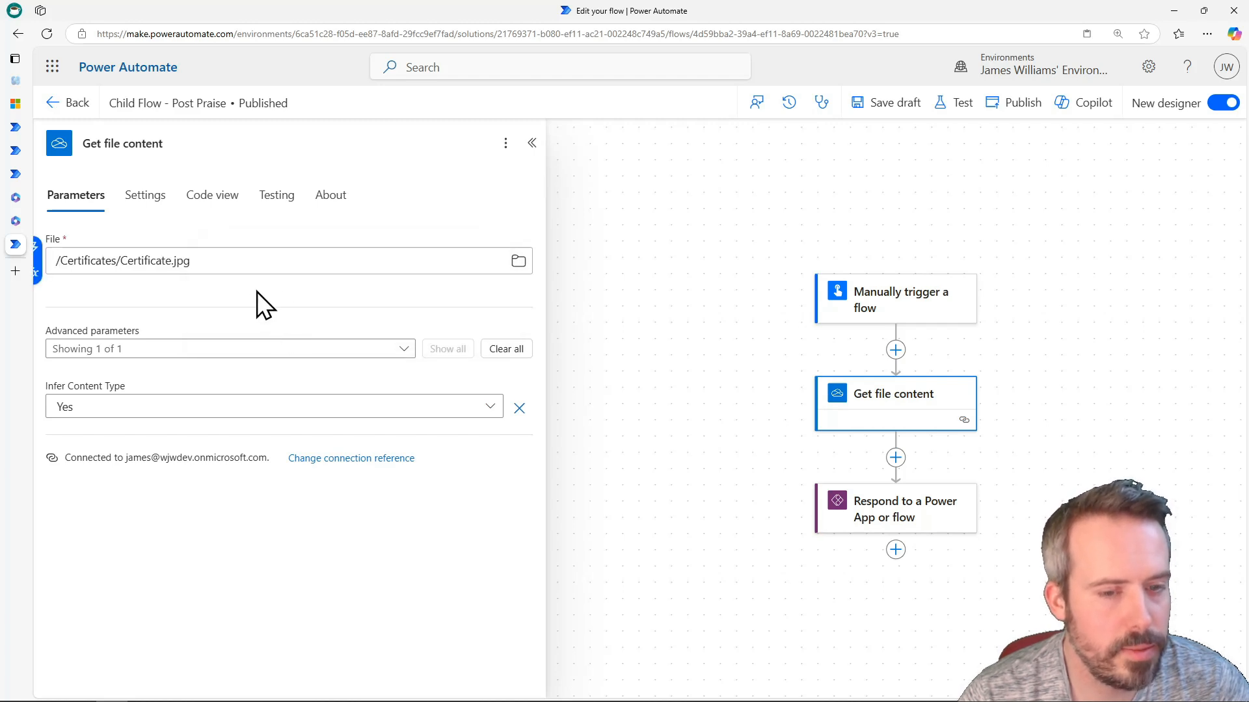
Add the Get Current User action from the custom Viva Engage Connector between Get file content and the response action
{"action": "left_click_drag", "start_coordinate": [1037, 524], "coordinate": [809, 394]}
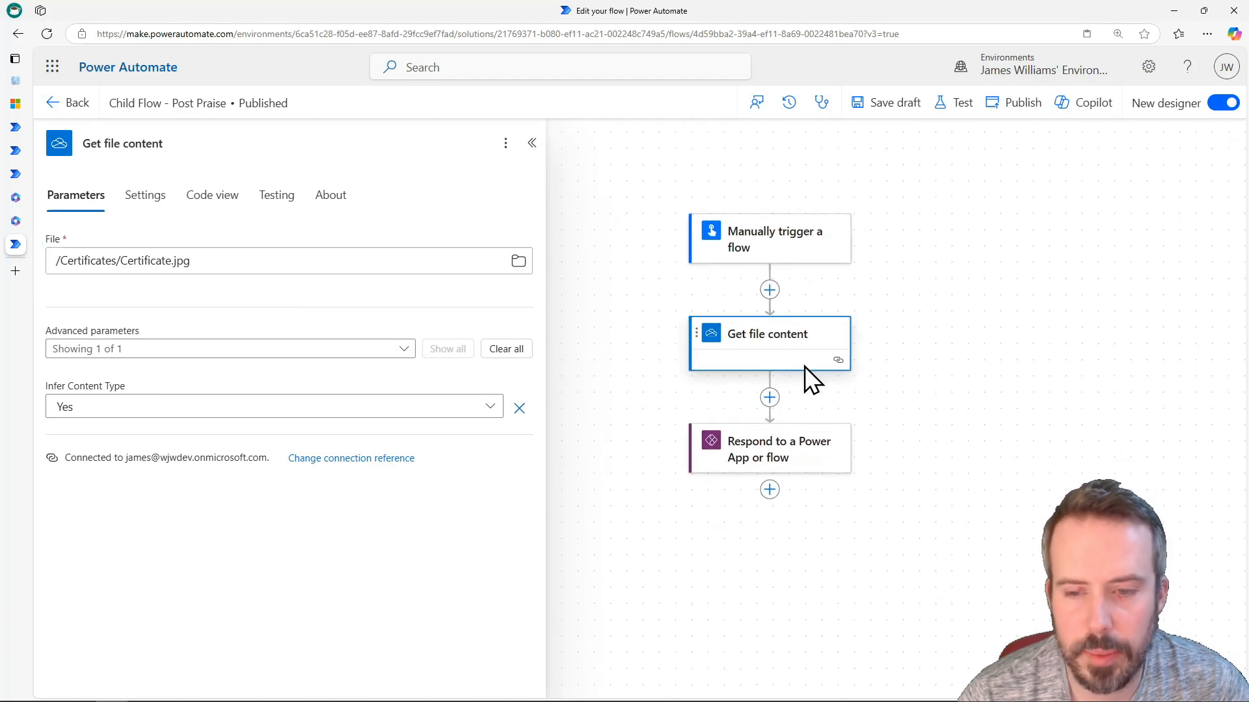
{"action": "left_click_drag", "start_coordinate": [959, 373], "coordinate": [904, 397]}
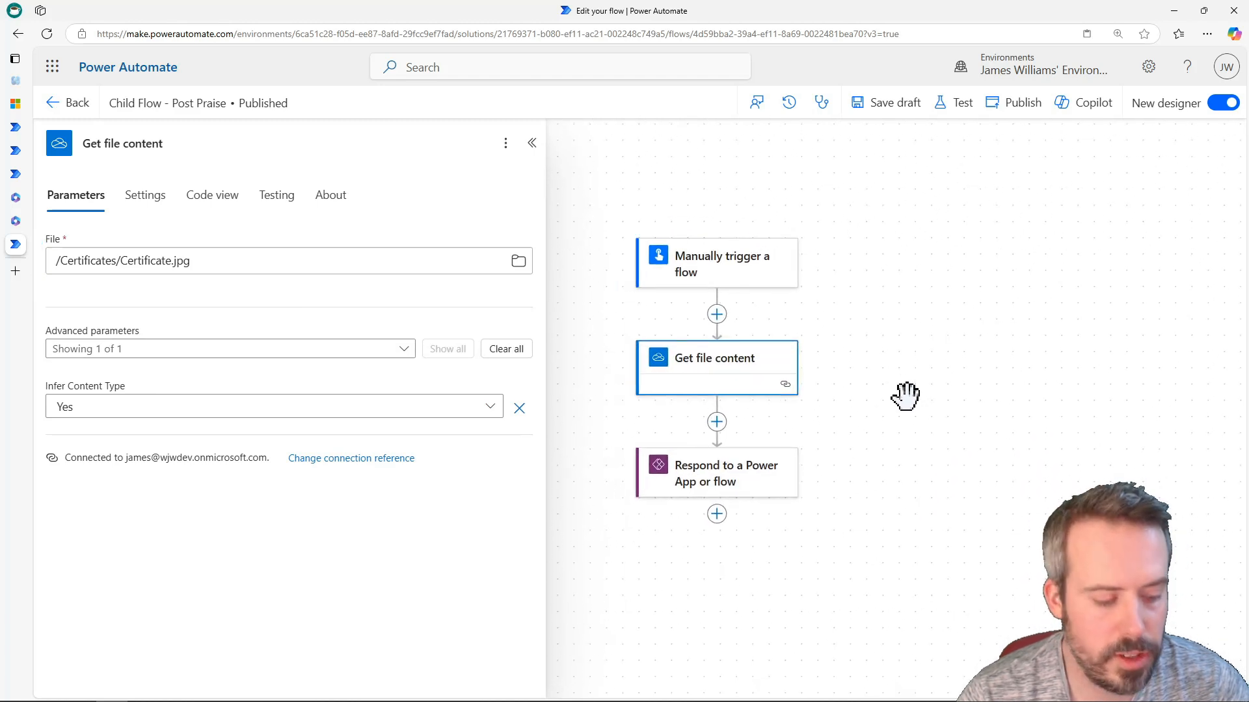
{"action": "left_click", "coordinate": [844, 341]}
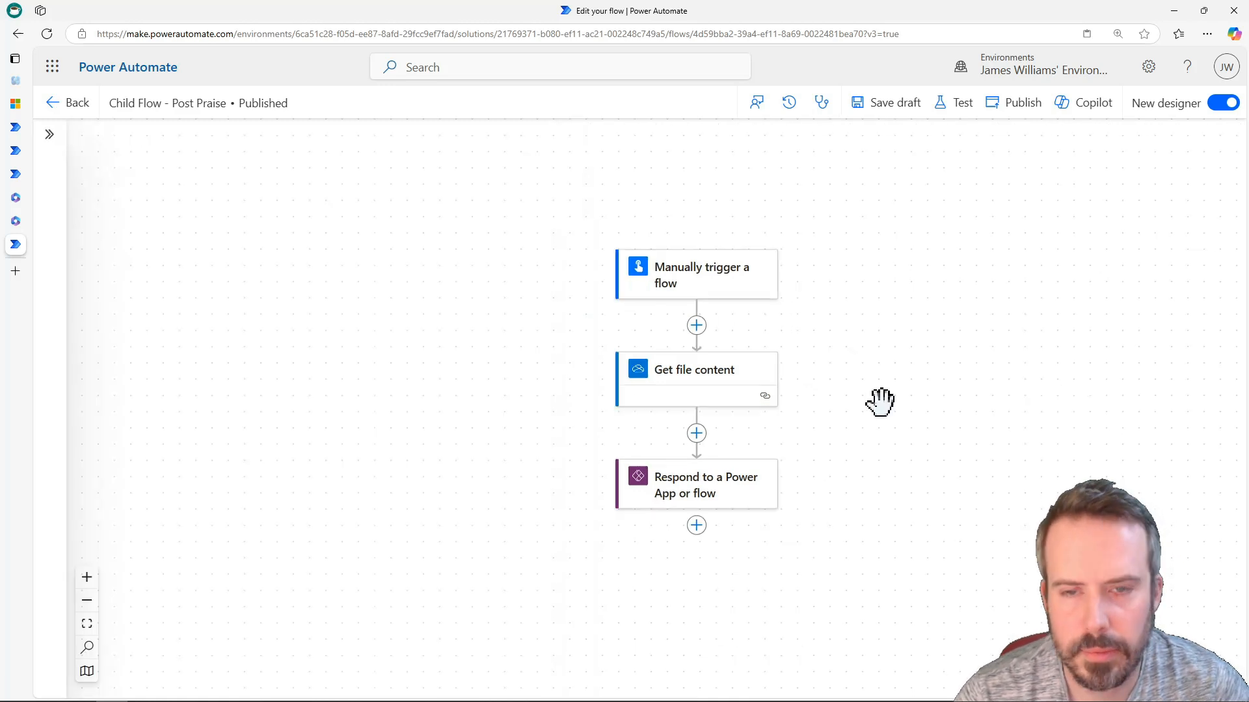
{"action": "left_click", "coordinate": [696, 433]}
{"action": "left_click", "coordinate": [756, 422]}
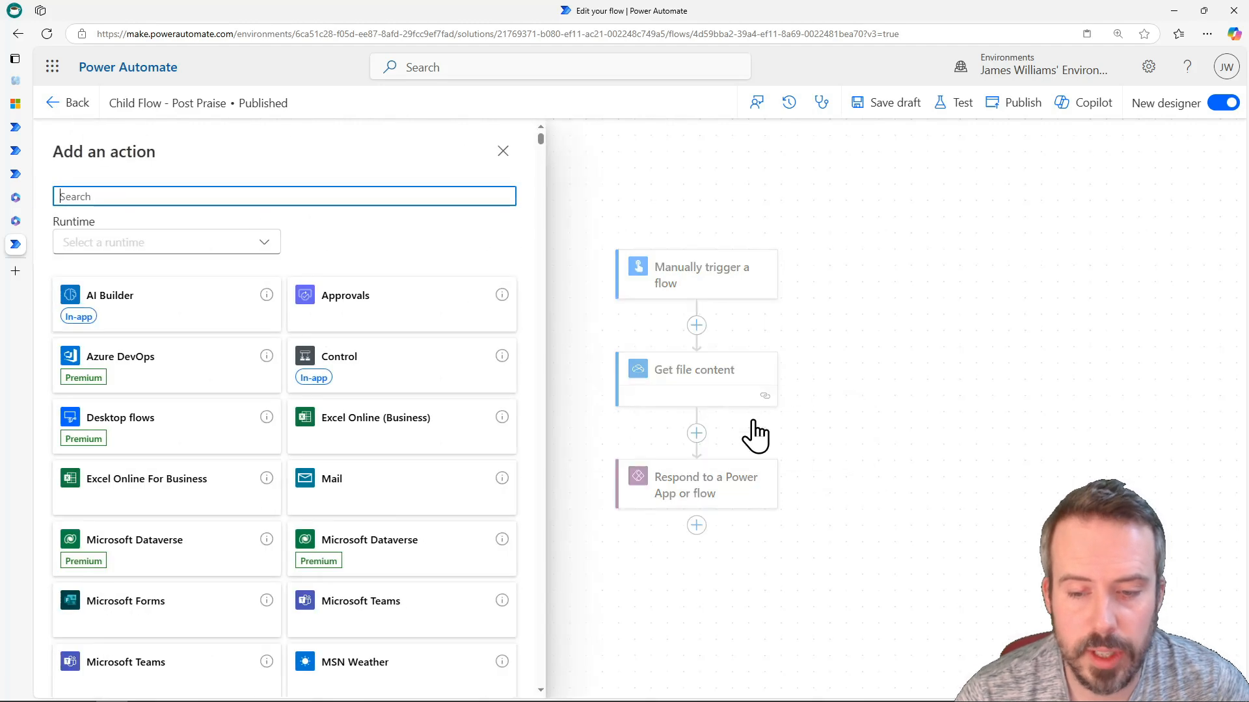
{"action": "left_click", "coordinate": [174, 245]}
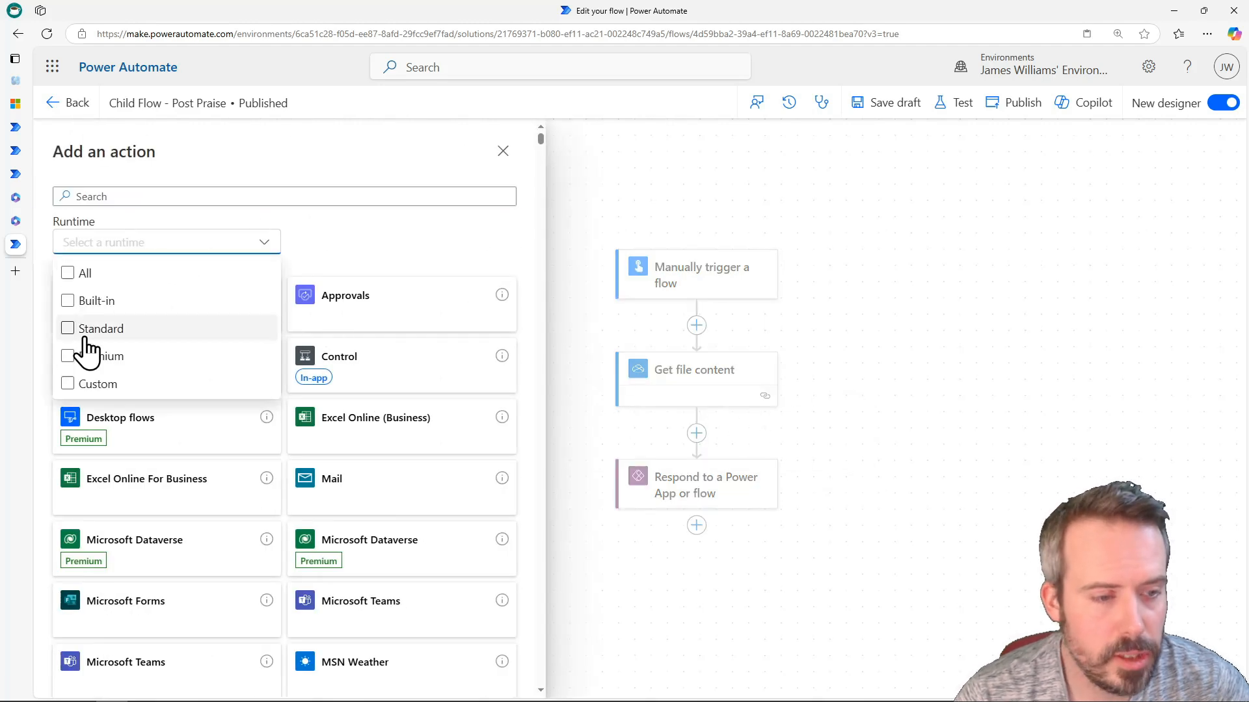
{"action": "left_click", "coordinate": [87, 384]}
{"action": "left_click", "coordinate": [351, 426]}
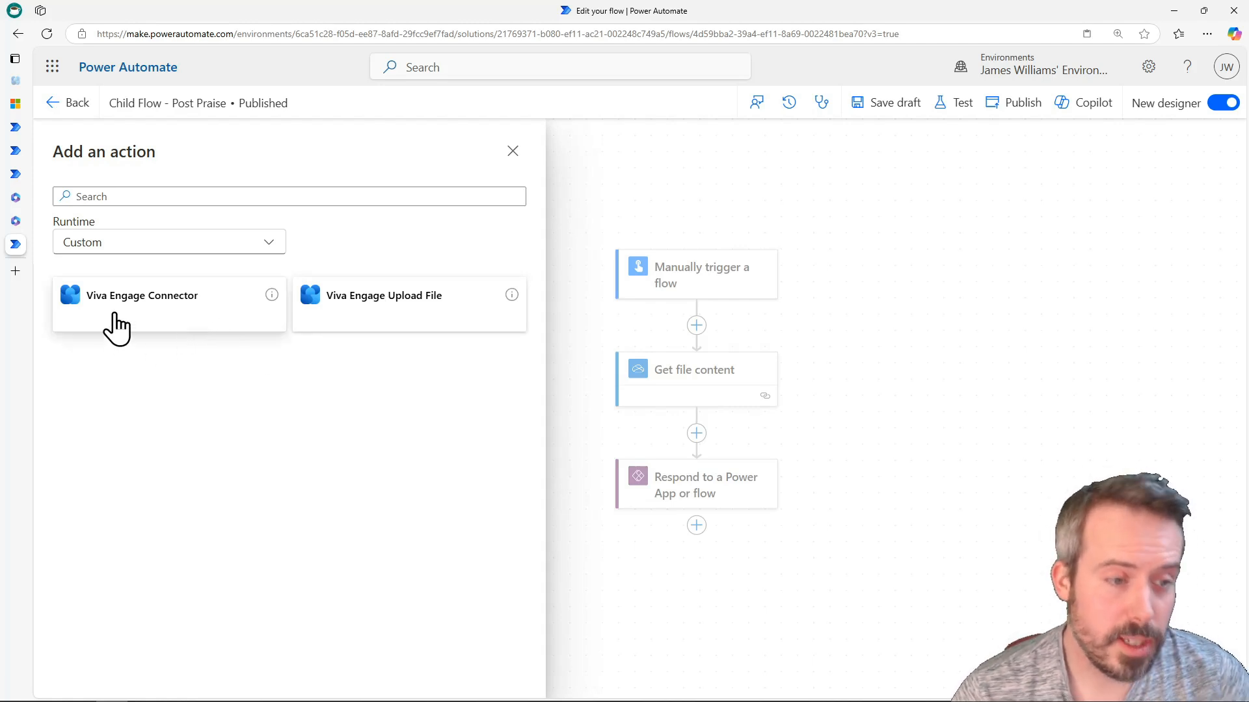
{"action": "left_click", "coordinate": [108, 311]}
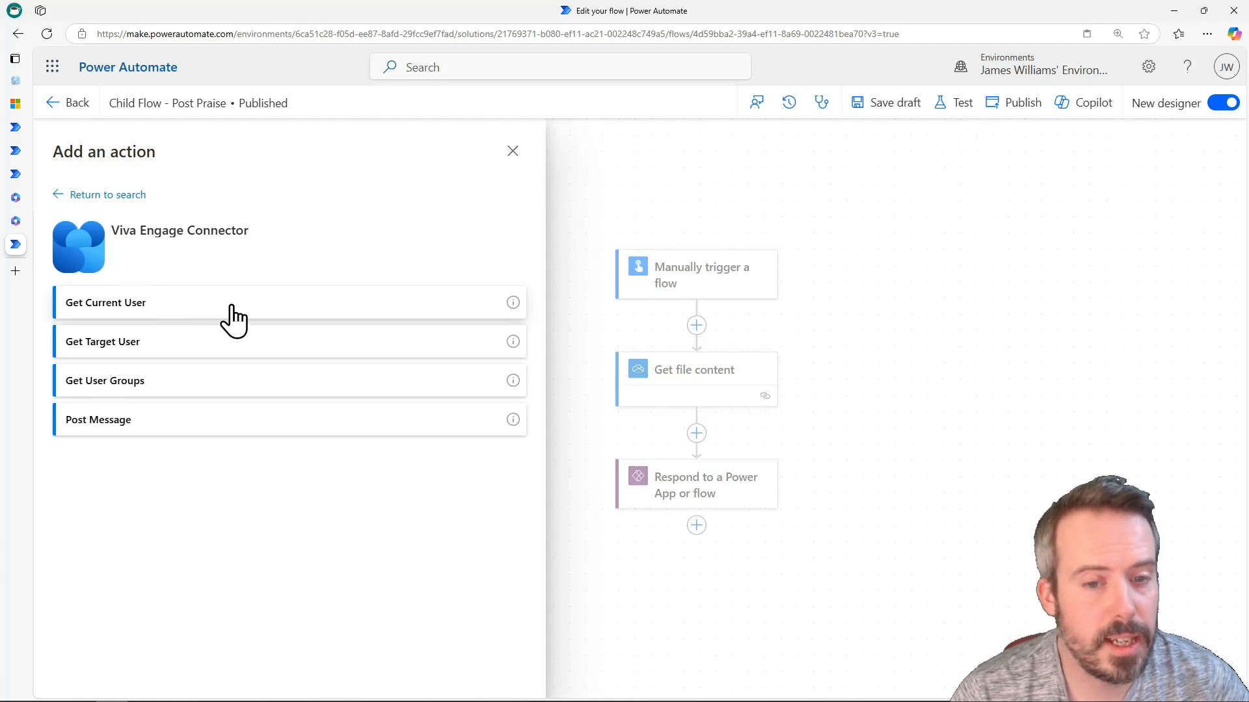
{"action": "mouse_move", "coordinate": [515, 305]}
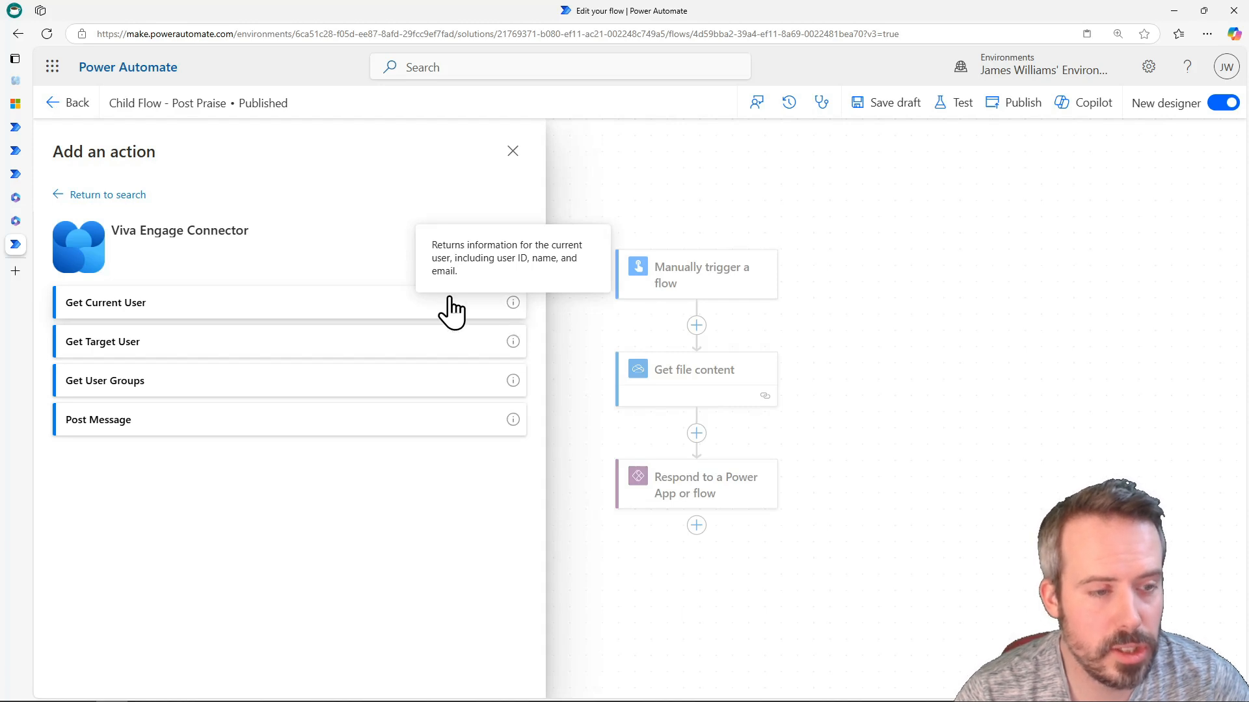
{"action": "left_click", "coordinate": [98, 304]}
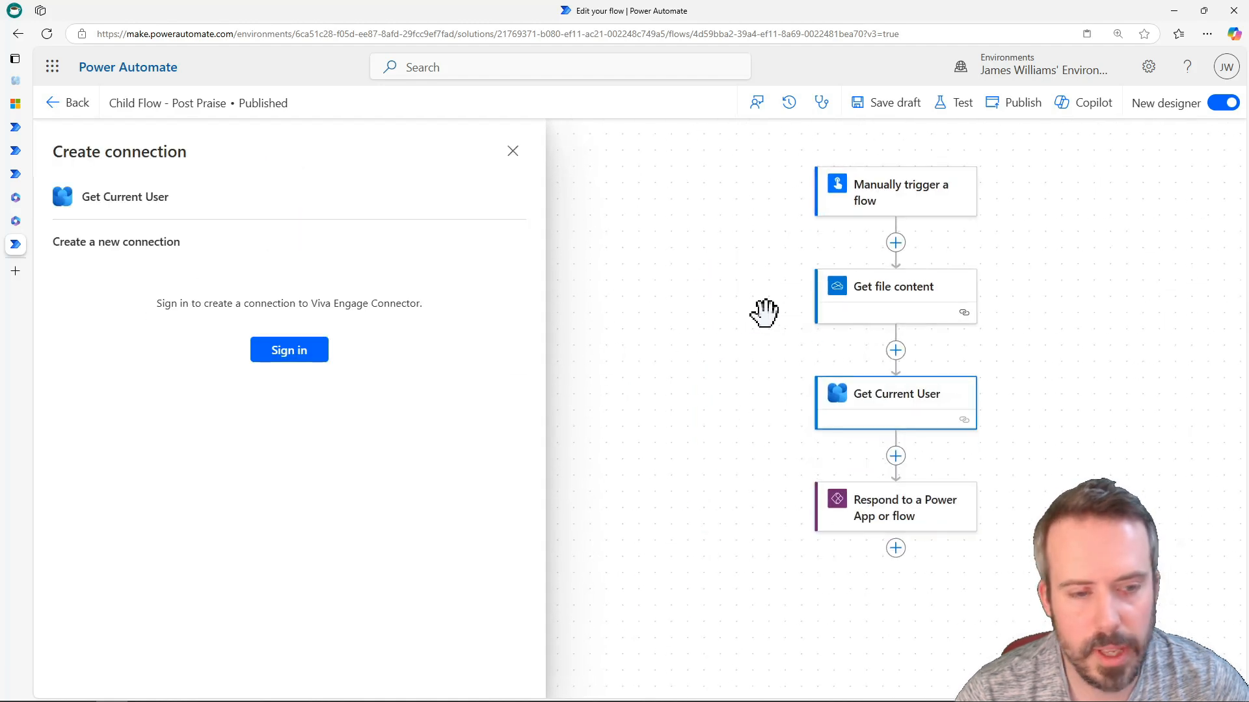
Create the Viva Engage Connector connection for Get Current User by signing in with the existing account
{"action": "left_click", "coordinate": [282, 357]}
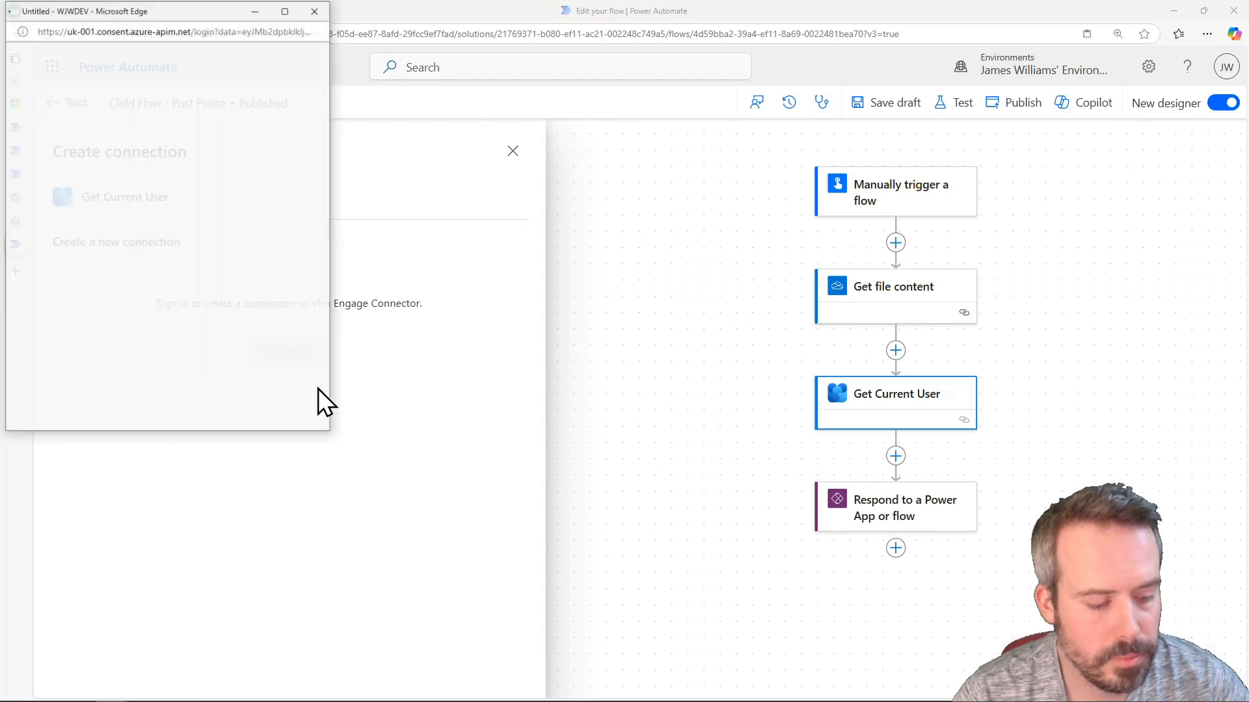
{"action": "left_click", "coordinate": [106, 156]}
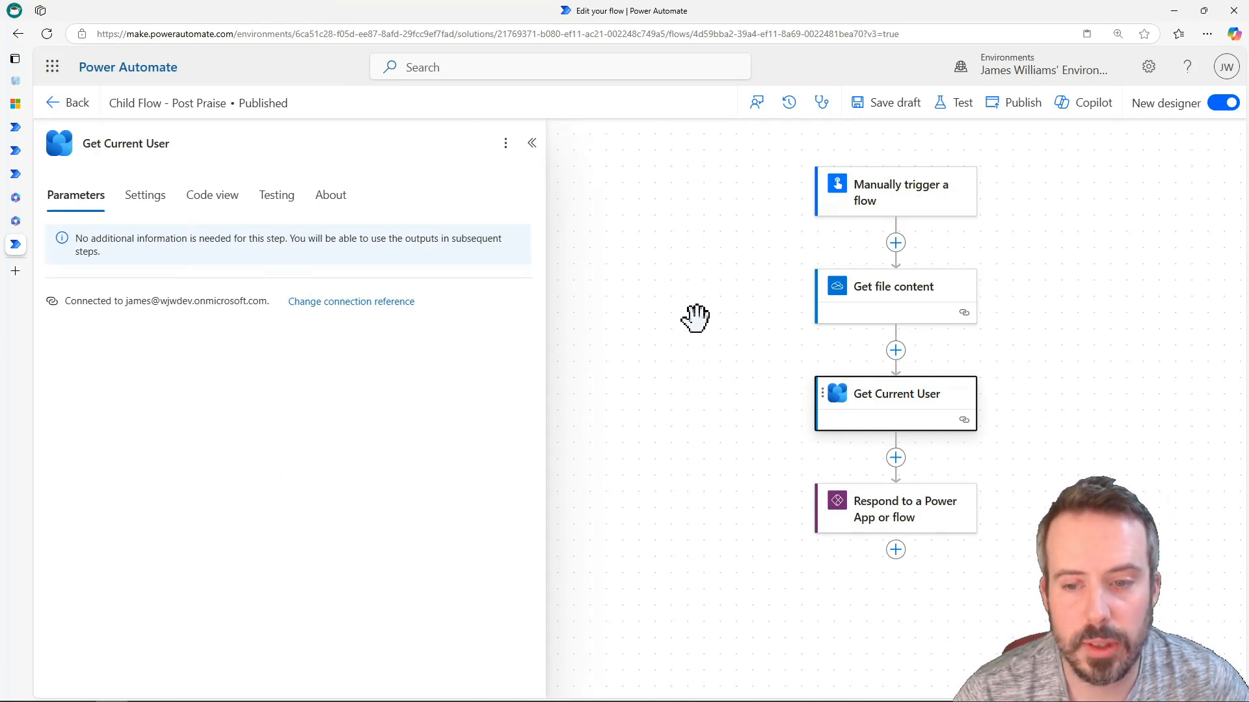
{"action": "left_click_drag", "start_coordinate": [714, 268], "coordinate": [636, 306]}
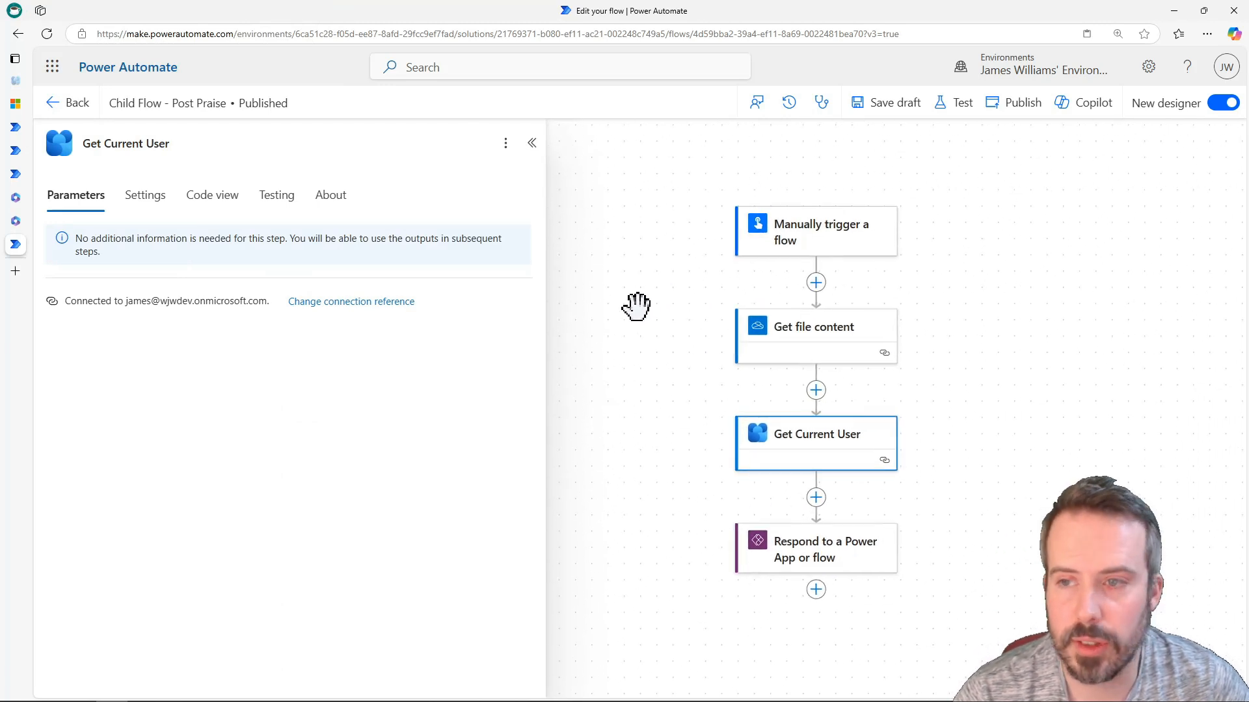
Publish the Child Flow - Post Praise and start a test run, accepting the listed app connections
{"action": "left_click", "coordinate": [1005, 105]}
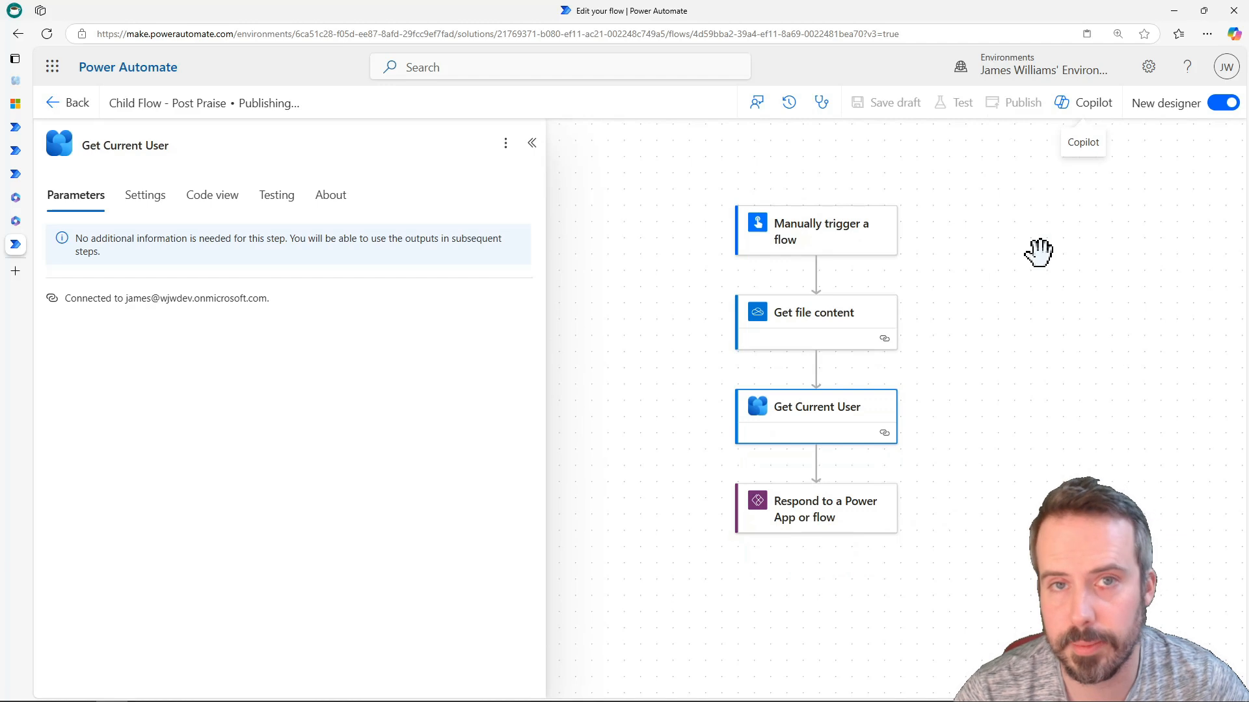
{"action": "left_click", "coordinate": [959, 674]}
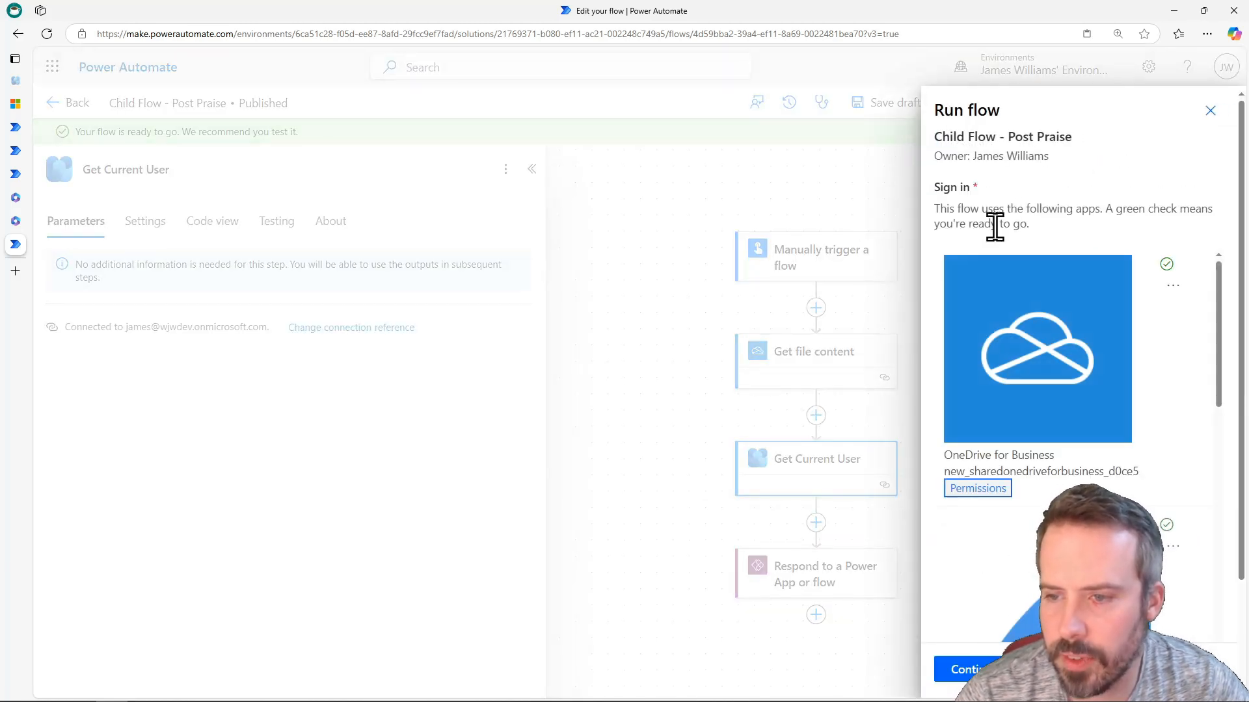
{"action": "left_click", "coordinate": [966, 670]}
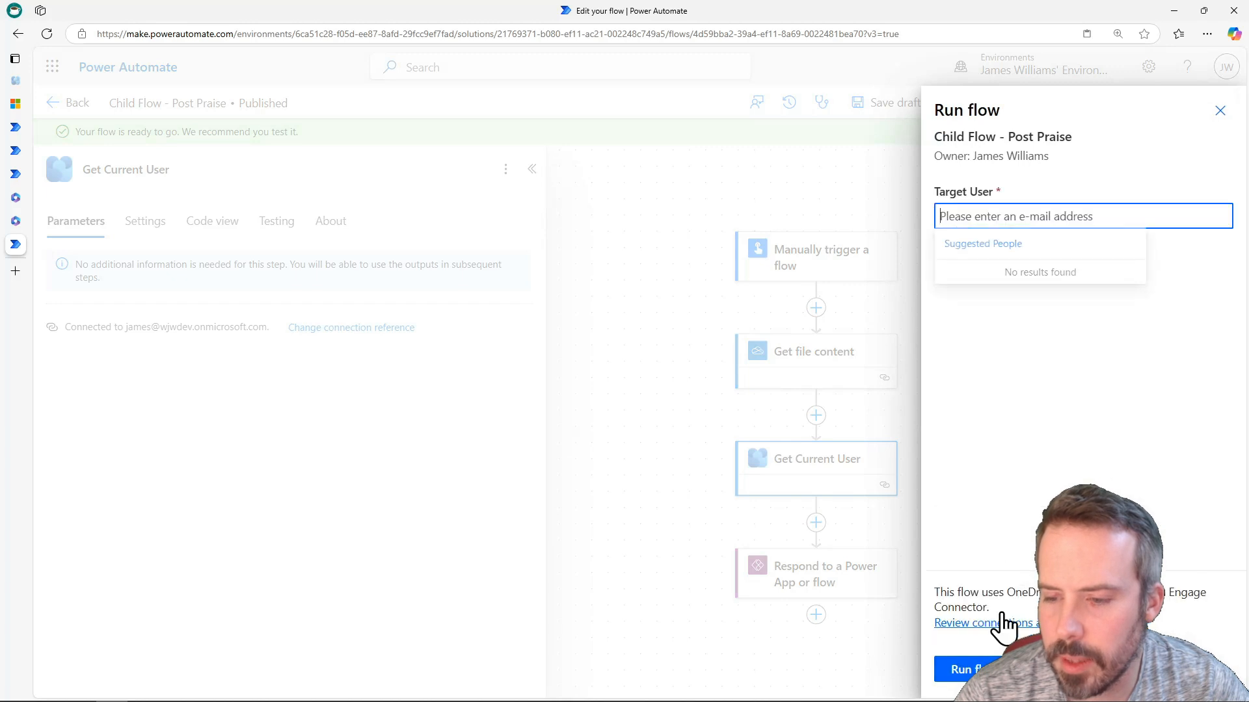
Enter the target user's e-mail as the Target User, run the flow and open the finished run
{"action": "left_click", "coordinate": [1051, 201]}
{"action": "left_click", "coordinate": [1012, 208]}
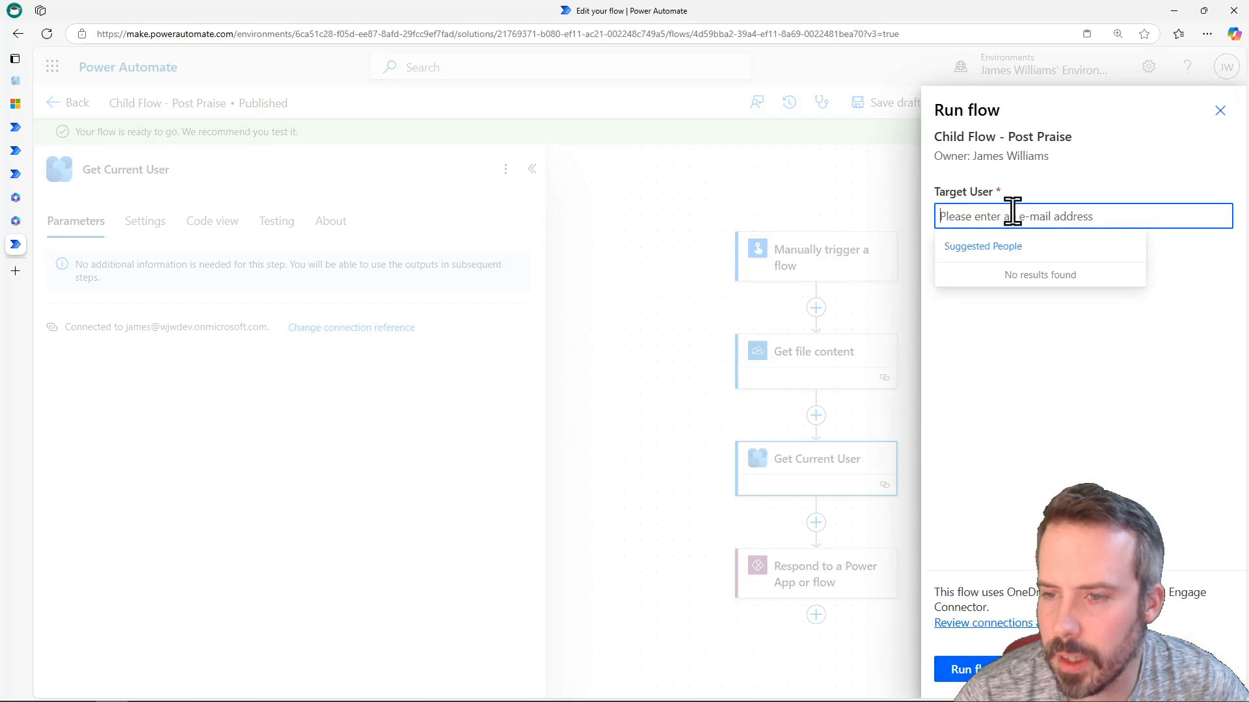
{"action": "left_click", "coordinate": [980, 214]}
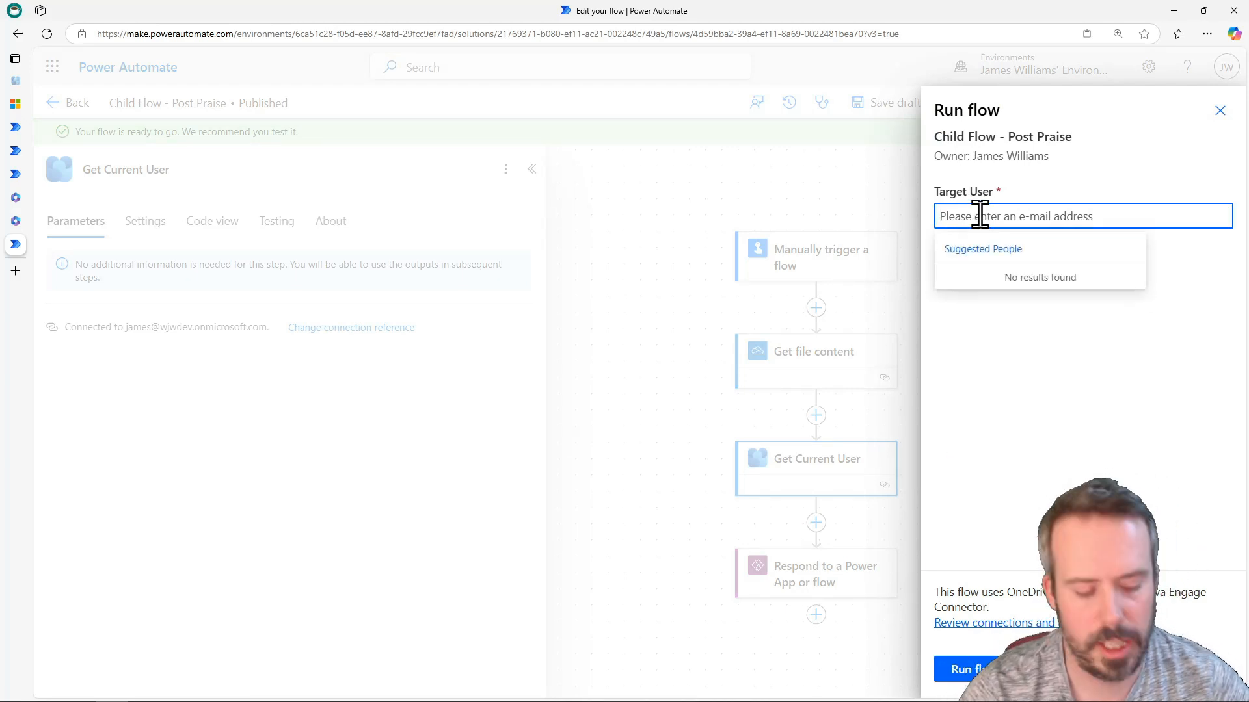
{"action": "key", "text": "ctrl+v"}
{"action": "left_click", "coordinate": [1002, 289]}
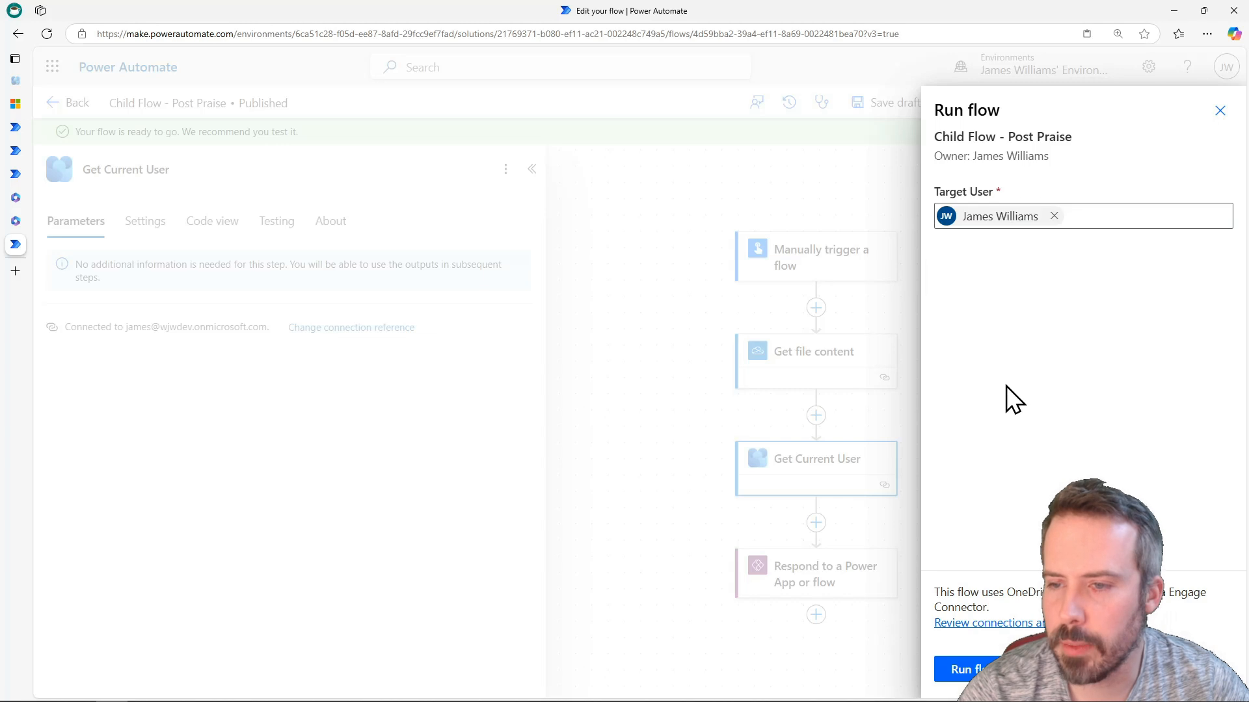
{"action": "left_click", "coordinate": [963, 669]}
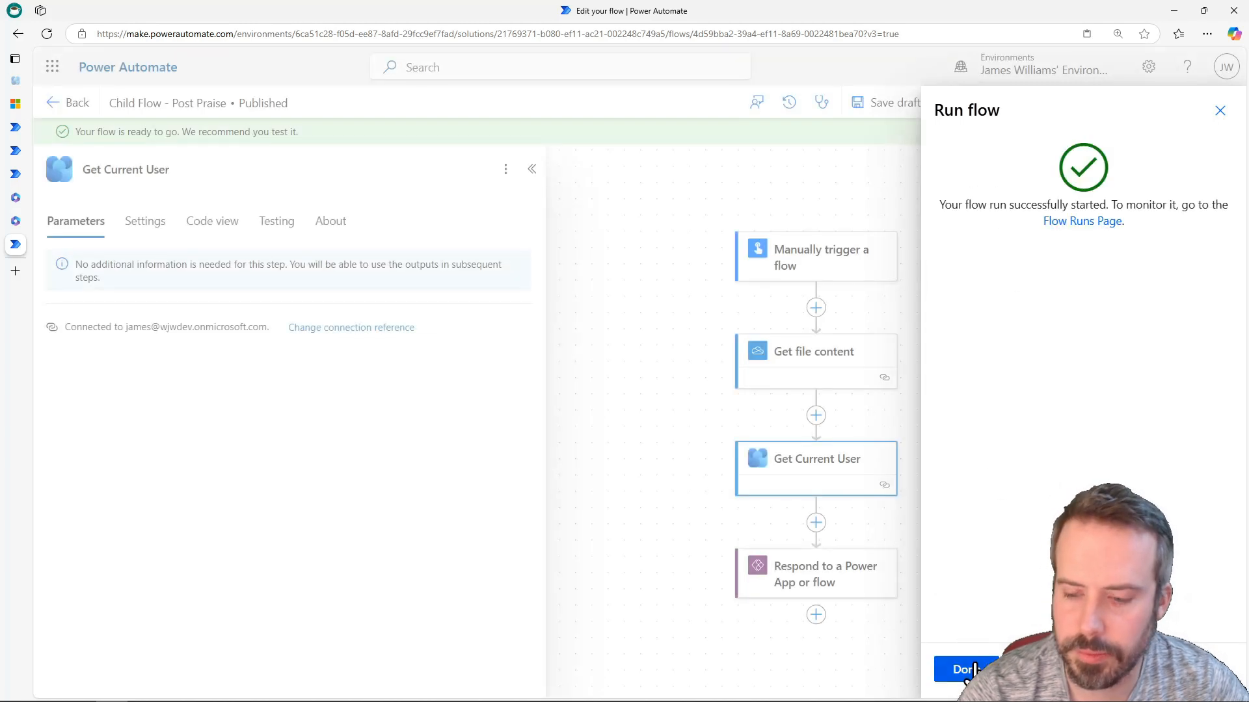
{"action": "left_click", "coordinate": [973, 658]}
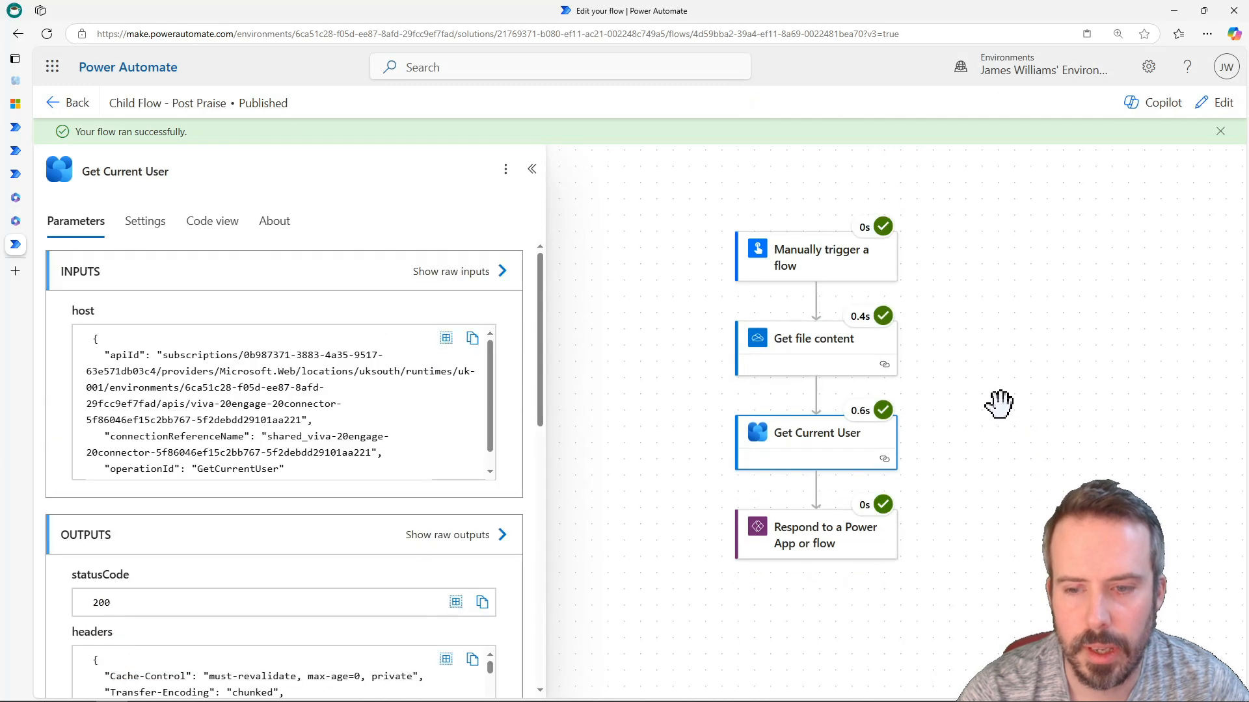
Inspect the Get file content action's run outputs down to the content type and encoded content in its body
{"action": "left_click", "coordinate": [787, 370]}
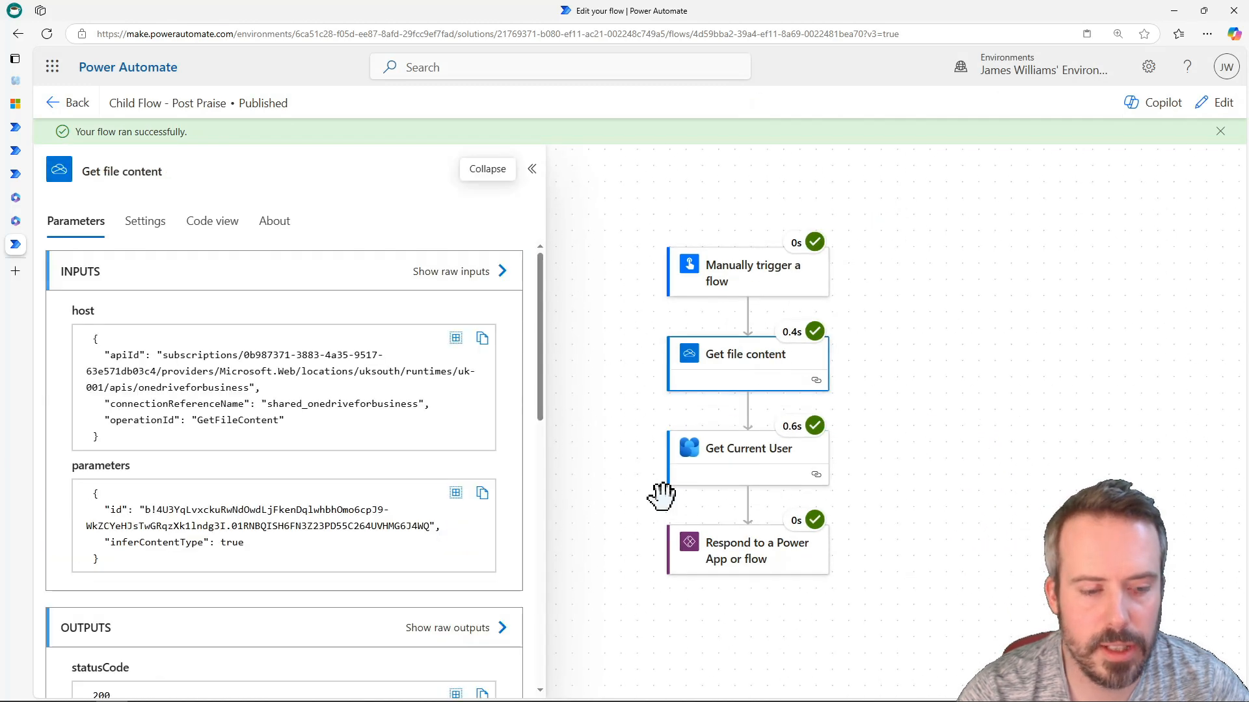
{"action": "scroll", "coordinate": [403, 572], "scroll_direction": "down", "scroll_amount": 3}
{"action": "scroll", "coordinate": [334, 607], "scroll_direction": "down", "scroll_amount": 5}
{"action": "scroll", "coordinate": [501, 642], "scroll_direction": "down", "scroll_amount": 2}
{"action": "scroll", "coordinate": [504, 644], "scroll_direction": "down", "scroll_amount": 2}
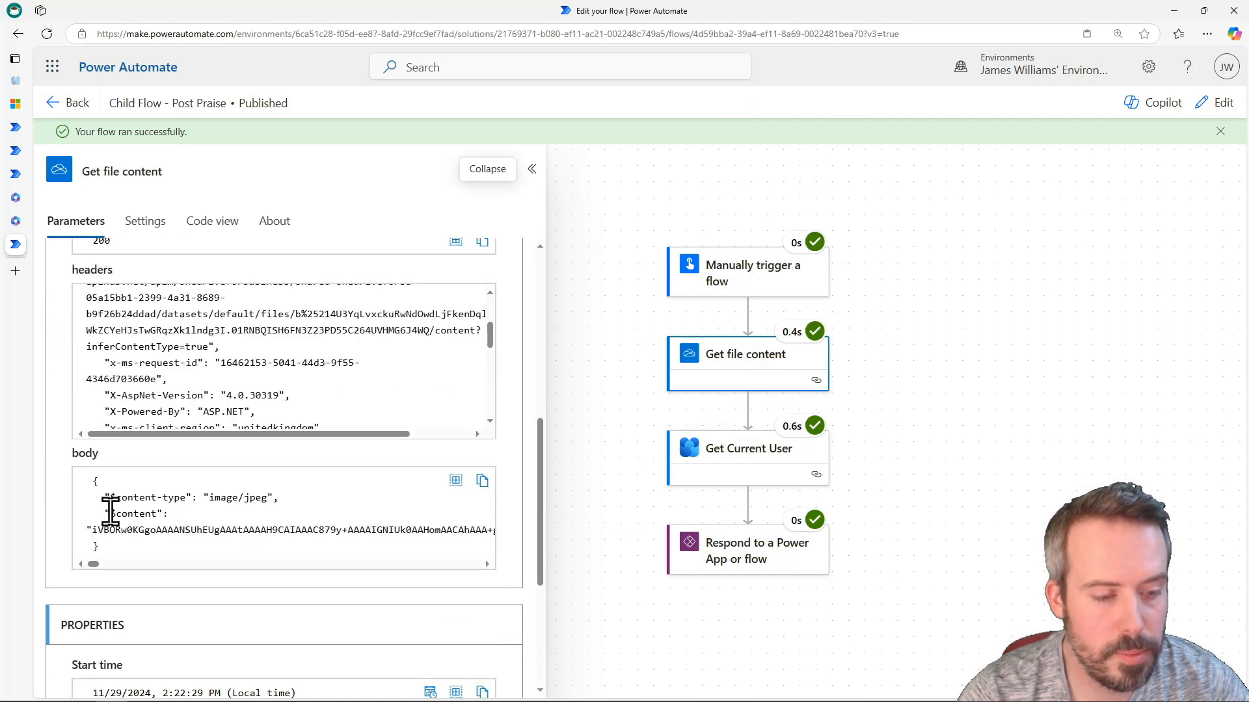
{"action": "left_click_drag", "start_coordinate": [102, 529], "coordinate": [359, 529]}
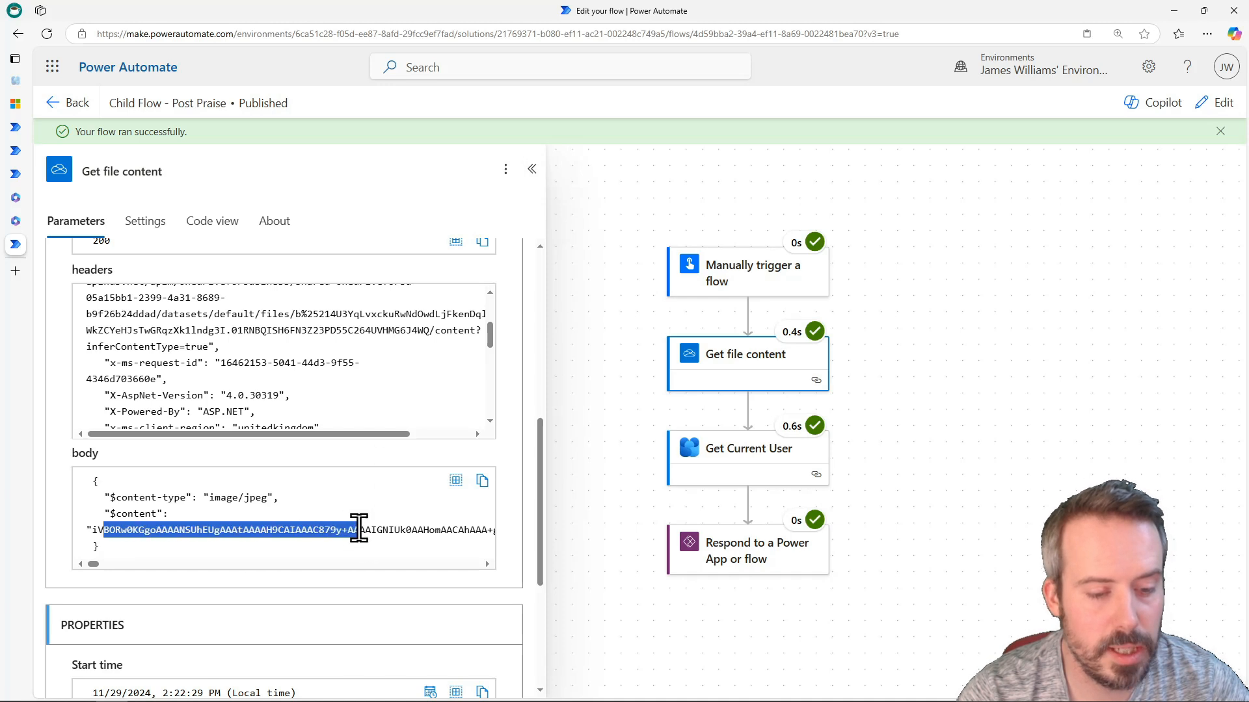
{"action": "left_click", "coordinate": [355, 528]}
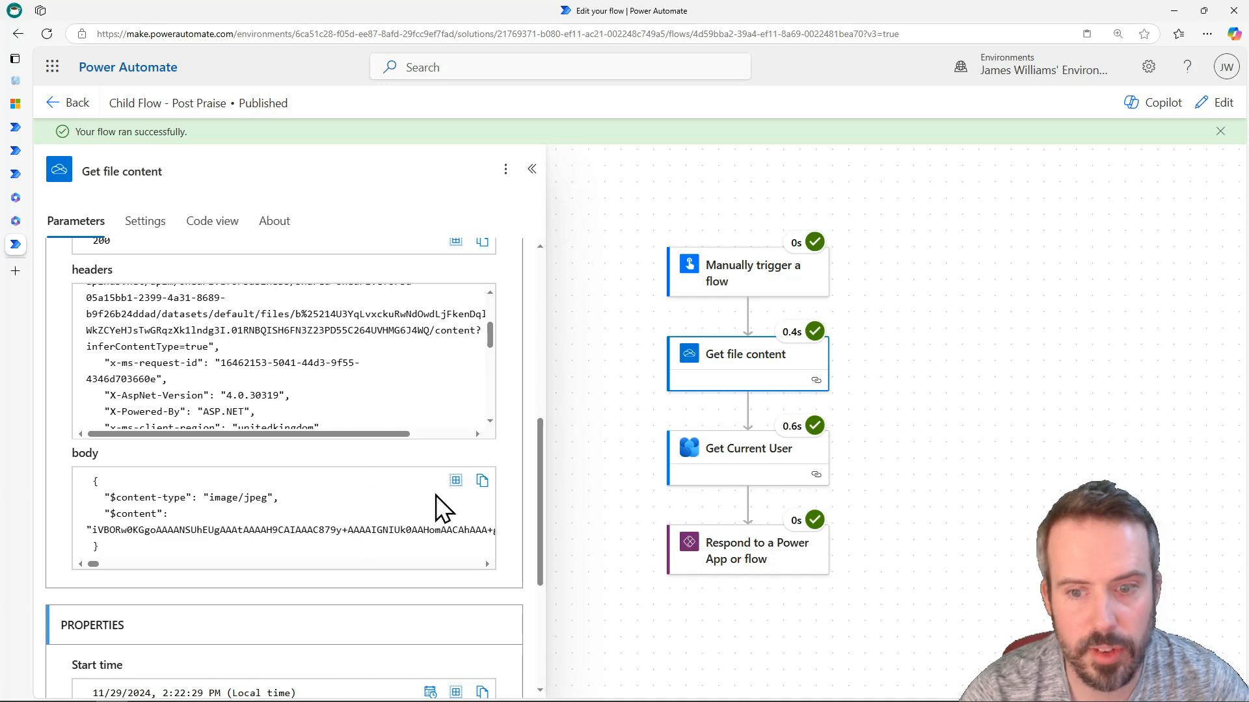
Inspect the Get Current User action's run outputs, checking the id property in its body
{"action": "left_click", "coordinate": [710, 461]}
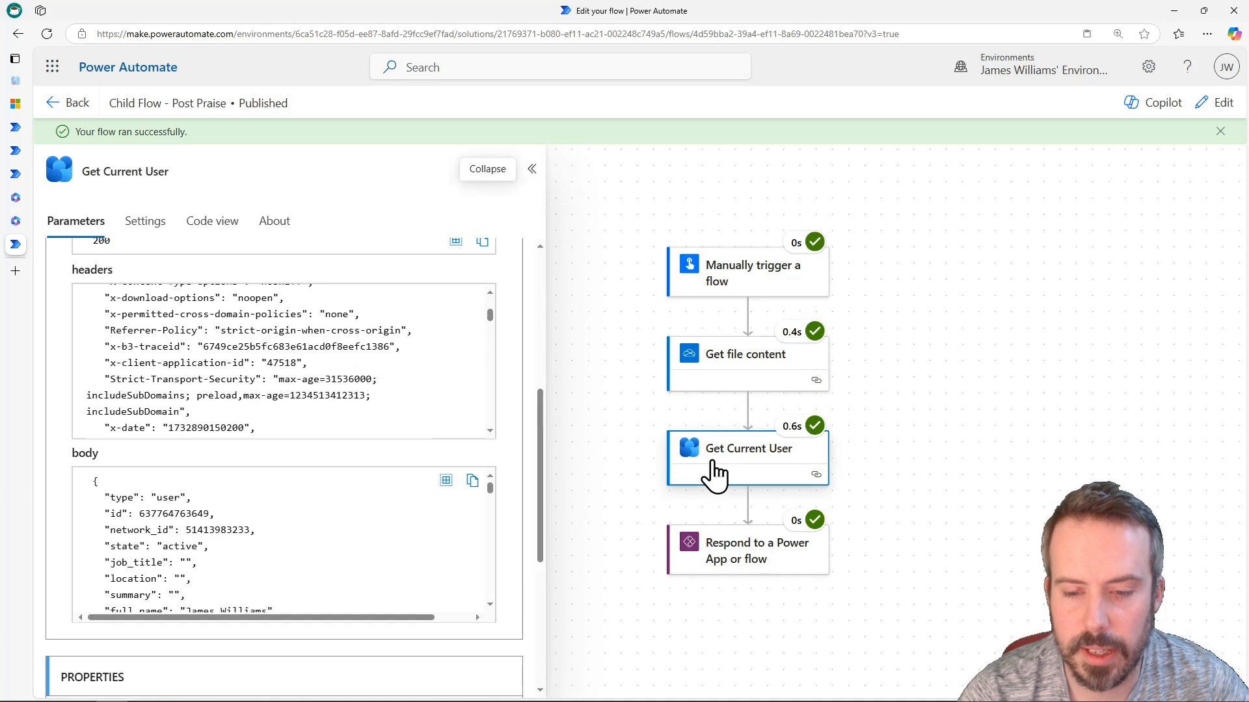
{"action": "scroll", "coordinate": [279, 391], "scroll_direction": "down", "scroll_amount": 8}
{"action": "scroll", "coordinate": [487, 517], "scroll_direction": "down", "scroll_amount": 5}
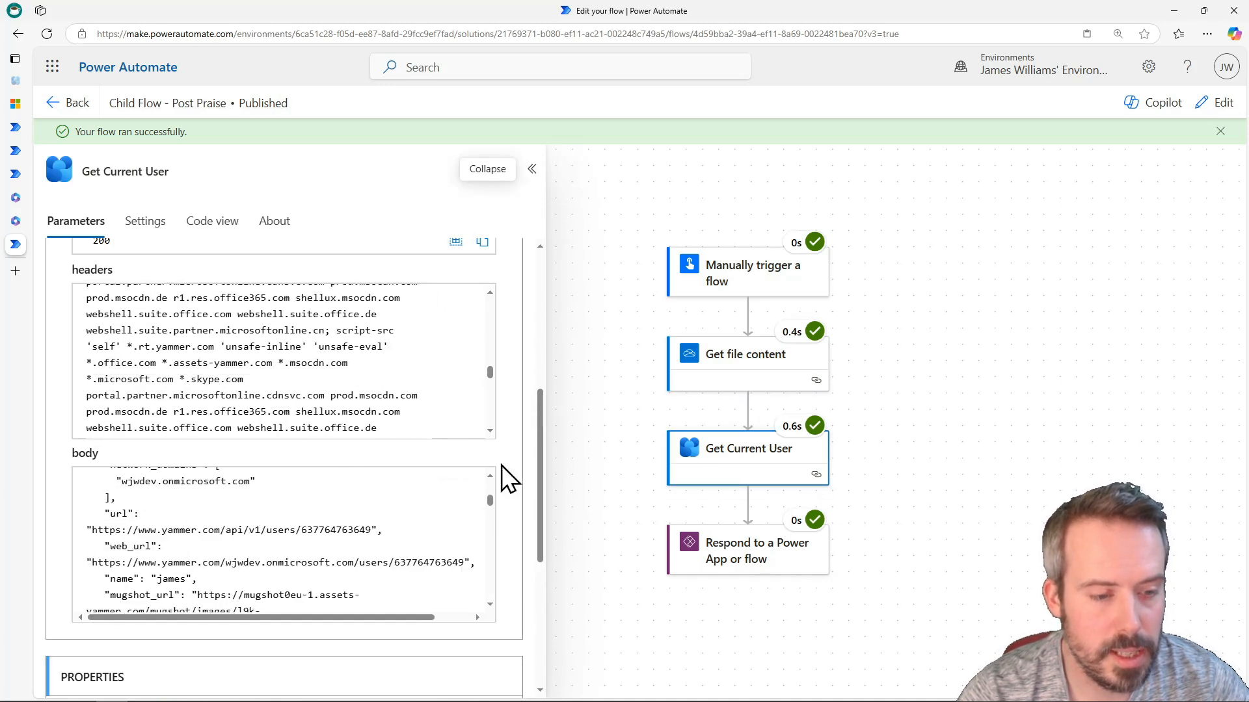
{"action": "scroll", "coordinate": [501, 466], "scroll_direction": "down", "scroll_amount": 5}
{"action": "scroll", "coordinate": [356, 404], "scroll_direction": "up", "scroll_amount": 10}
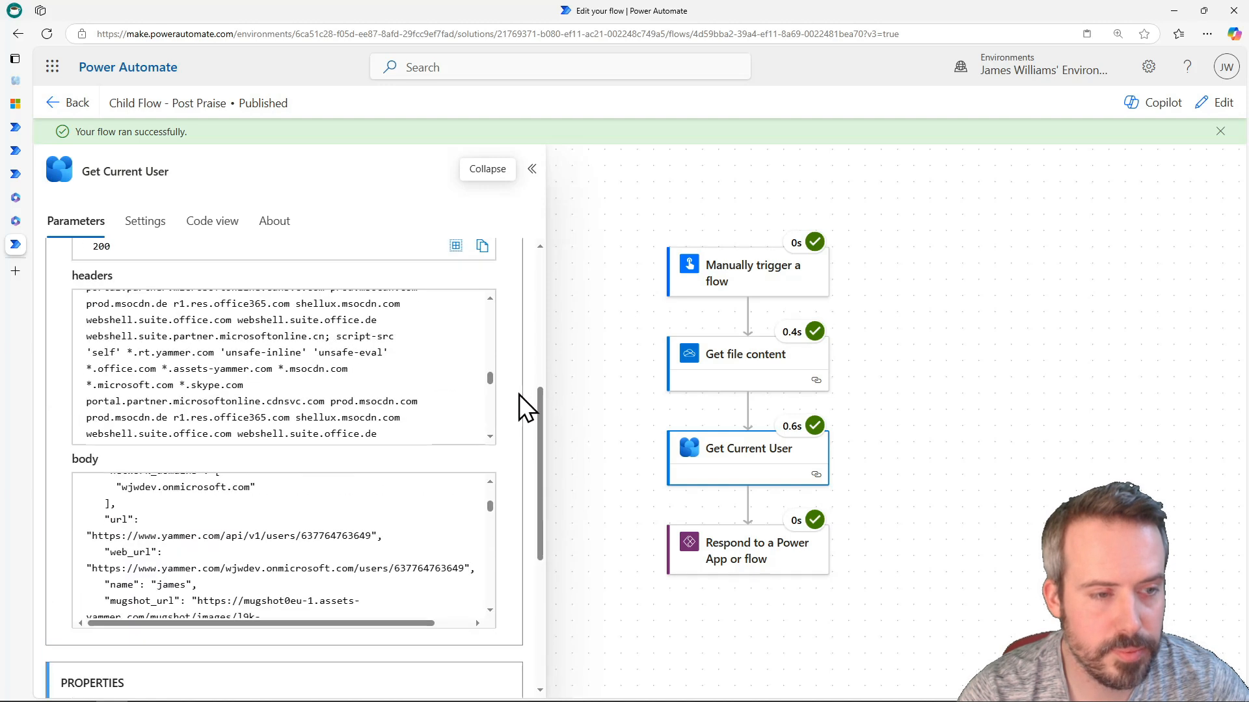
{"action": "scroll", "coordinate": [497, 520], "scroll_direction": "down", "scroll_amount": 2}
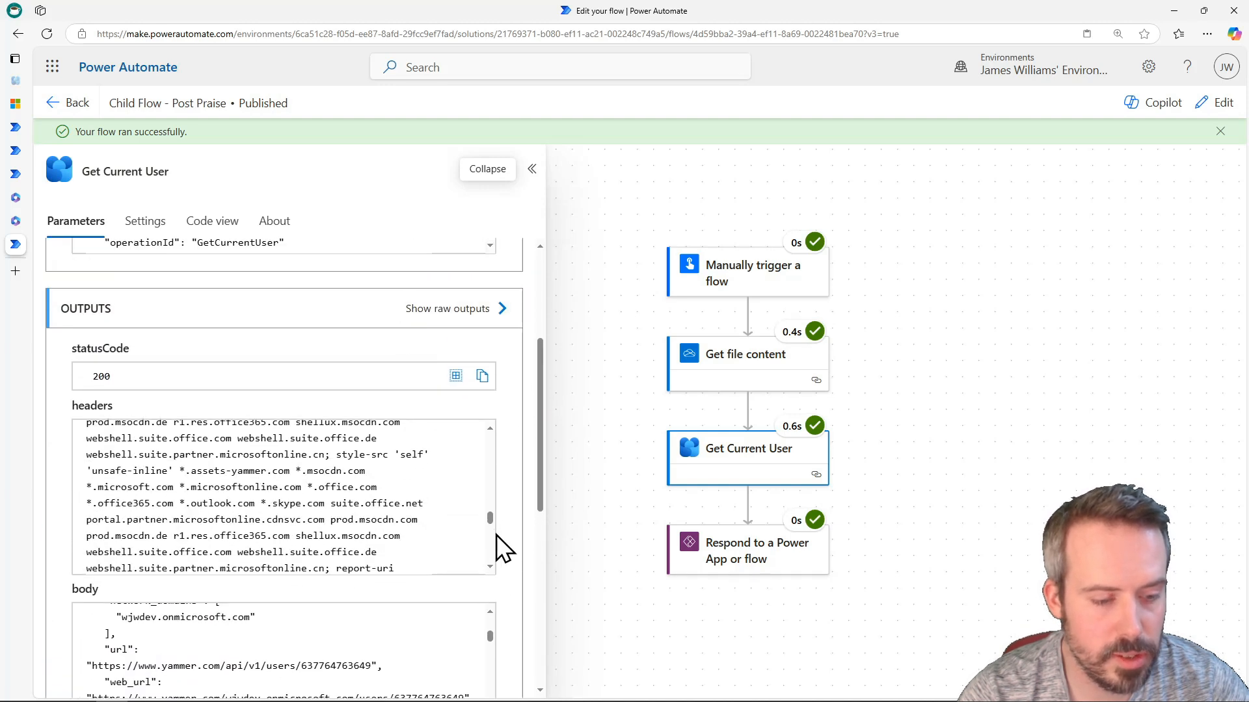
{"action": "scroll", "coordinate": [515, 604], "scroll_direction": "down", "scroll_amount": 2}
{"action": "scroll", "coordinate": [288, 524], "scroll_direction": "up", "scroll_amount": 10}
{"action": "scroll", "coordinate": [516, 587], "scroll_direction": "down", "scroll_amount": 4}
{"action": "scroll", "coordinate": [513, 584], "scroll_direction": "down", "scroll_amount": 1}
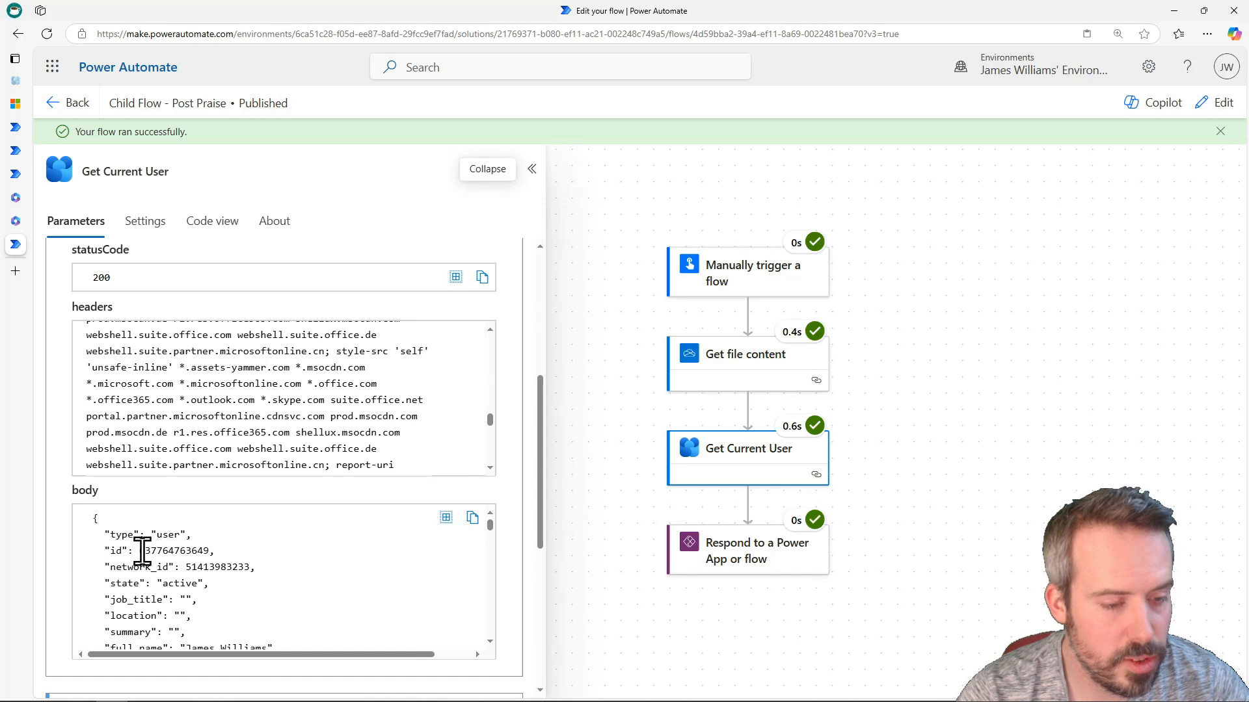
{"action": "left_click_drag", "start_coordinate": [140, 551], "coordinate": [210, 551]}
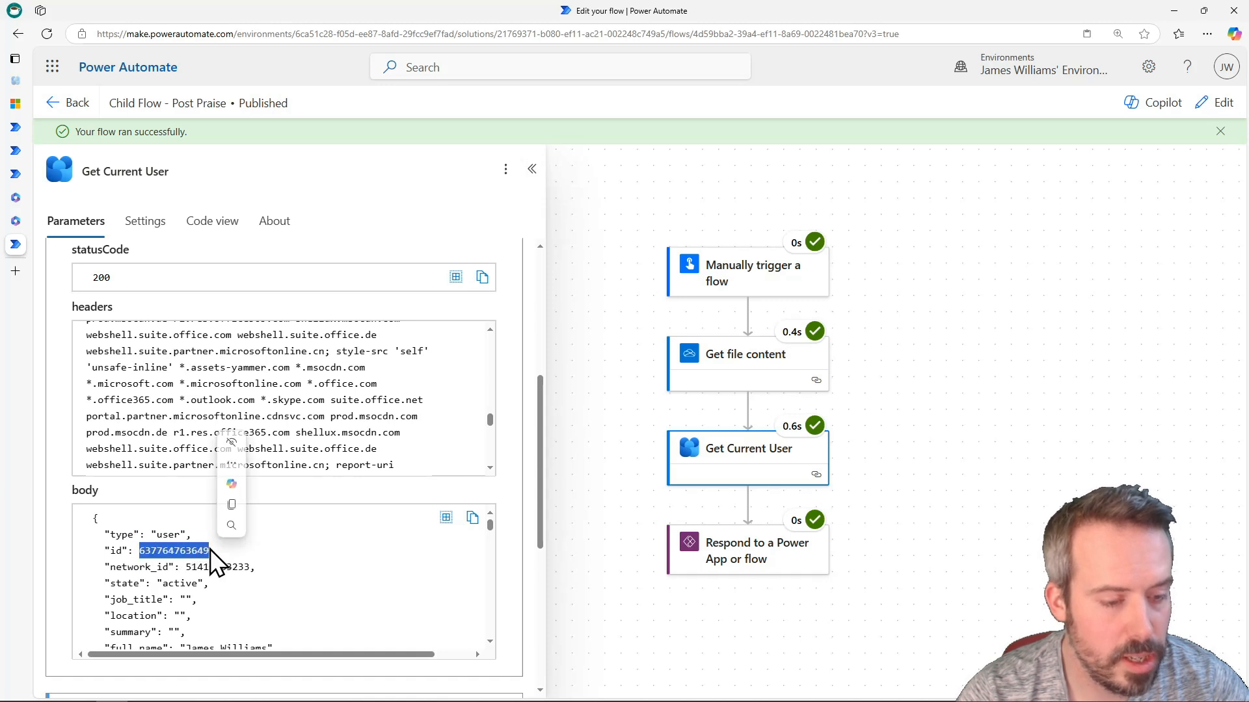
{"action": "left_click", "coordinate": [174, 549]}
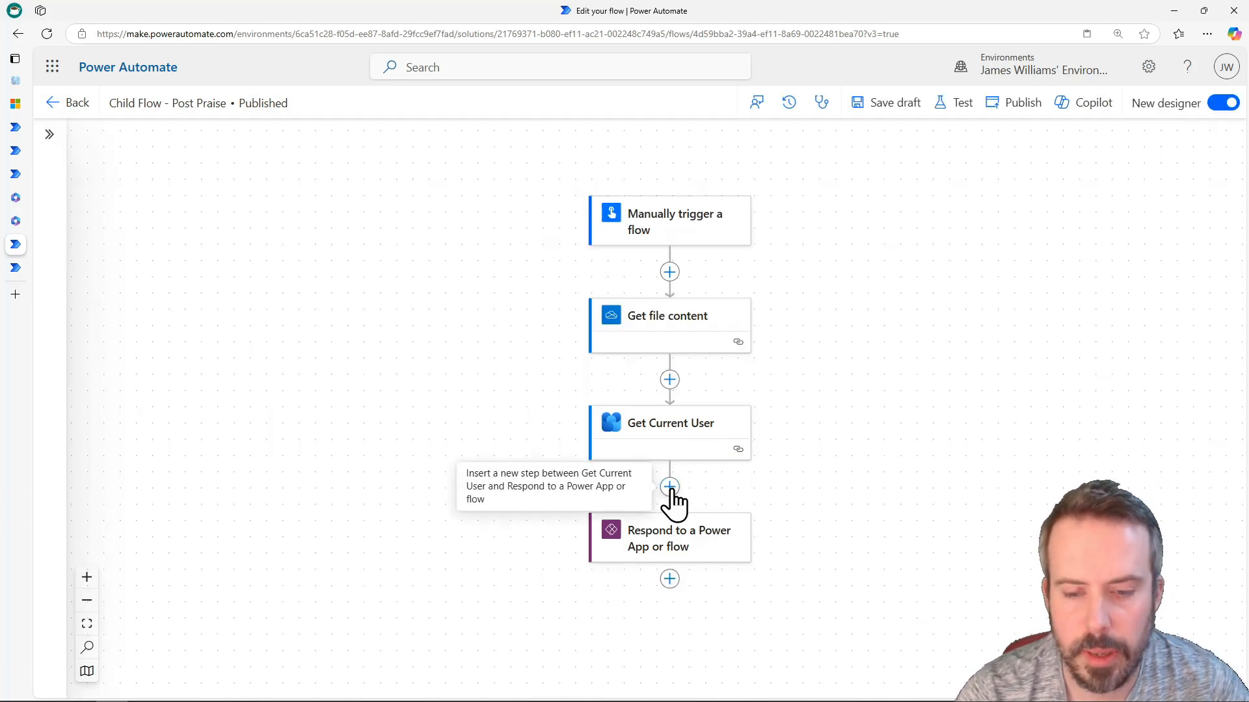
Insert the custom Viva Engage Connector's Get User Groups action after Get Current User, using the existing connection reference
{"action": "left_click", "coordinate": [670, 487]}
{"action": "left_click", "coordinate": [726, 481]}
{"action": "left_click", "coordinate": [84, 244]}
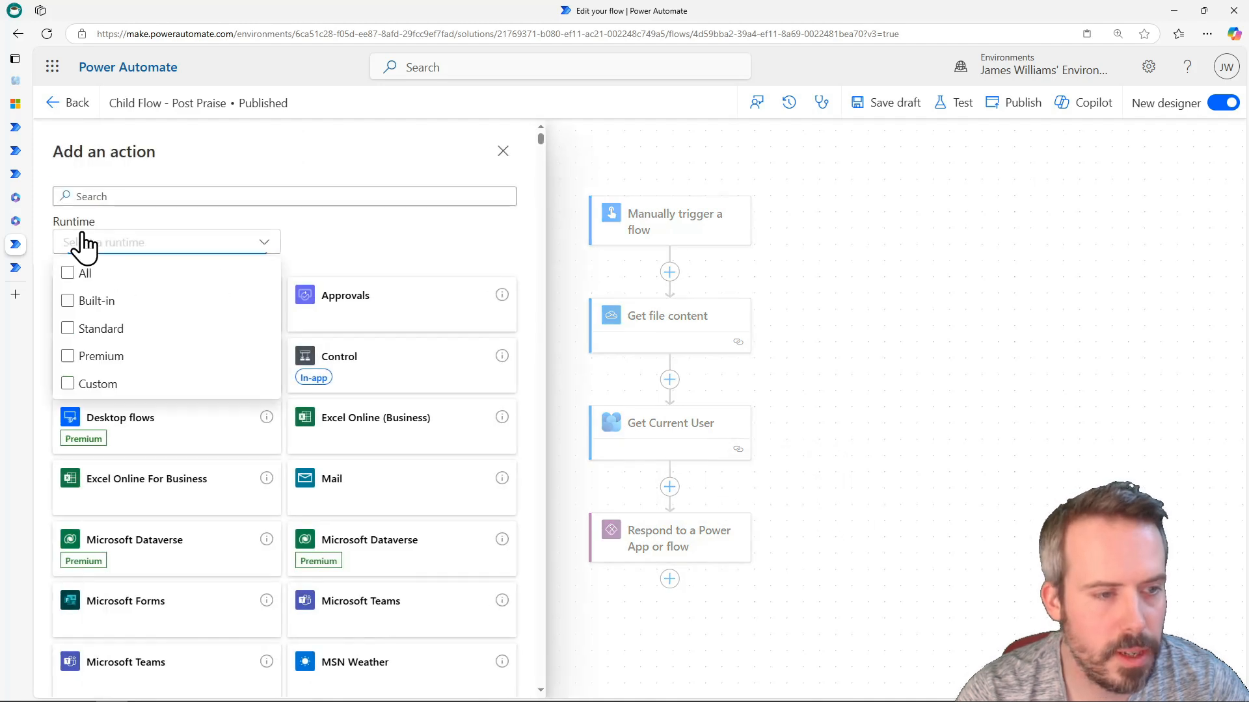
{"action": "left_click", "coordinate": [98, 384]}
{"action": "left_click", "coordinate": [297, 380]}
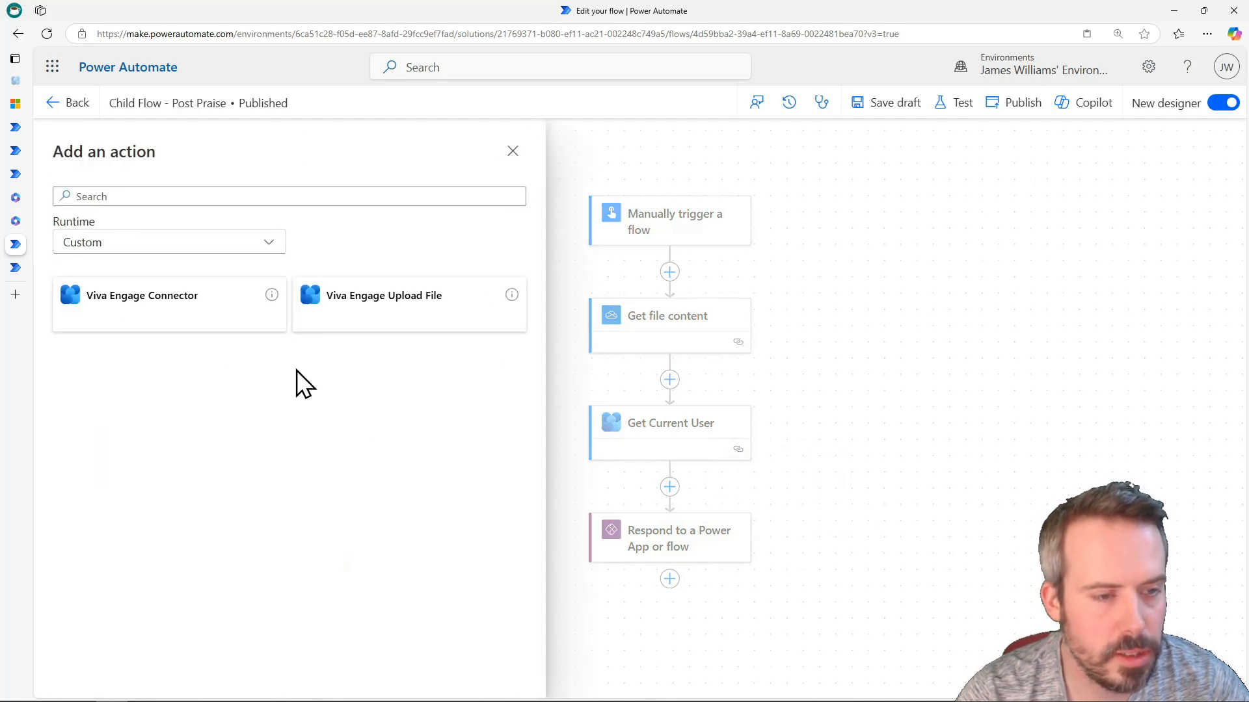
{"action": "left_click", "coordinate": [191, 325]}
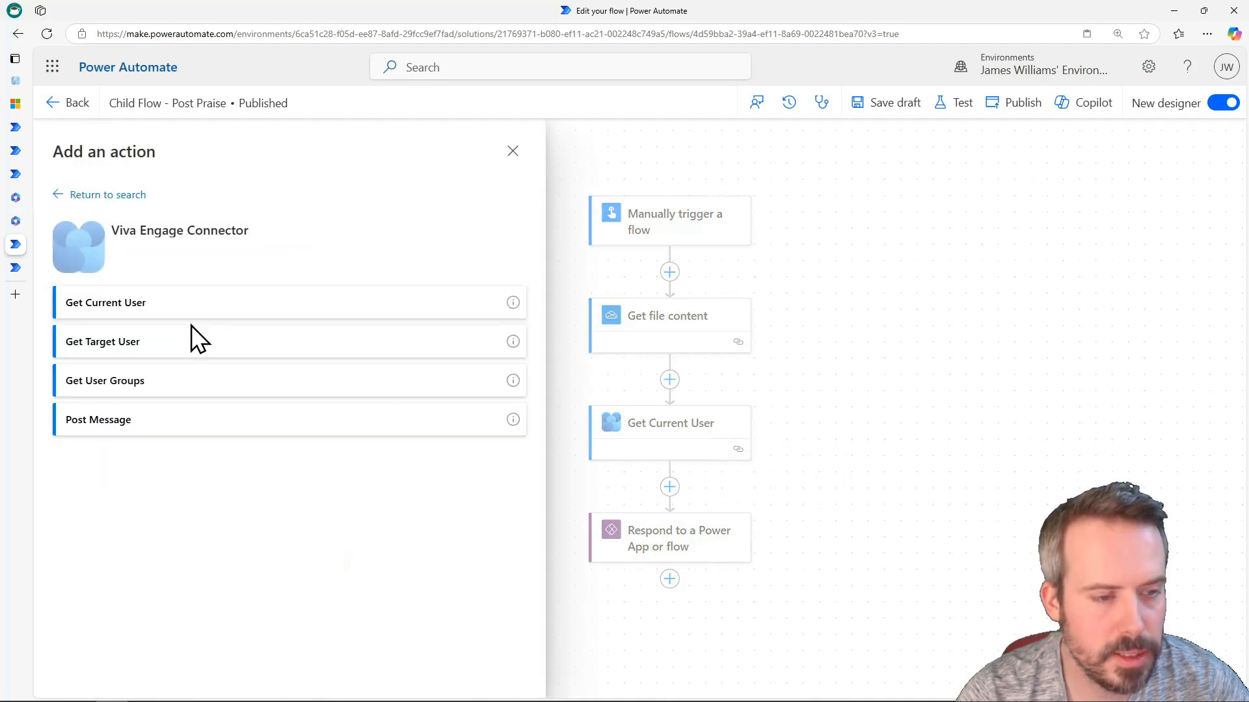
{"action": "left_click", "coordinate": [102, 384]}
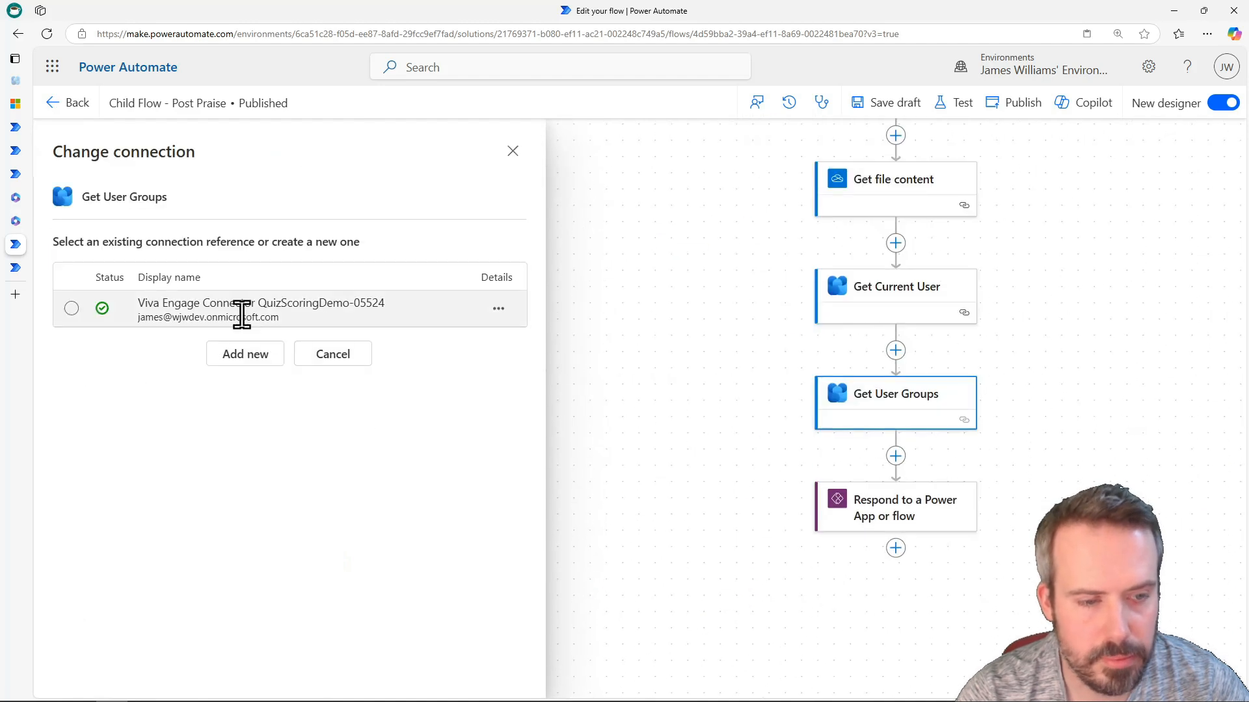
{"action": "left_click", "coordinate": [281, 322]}
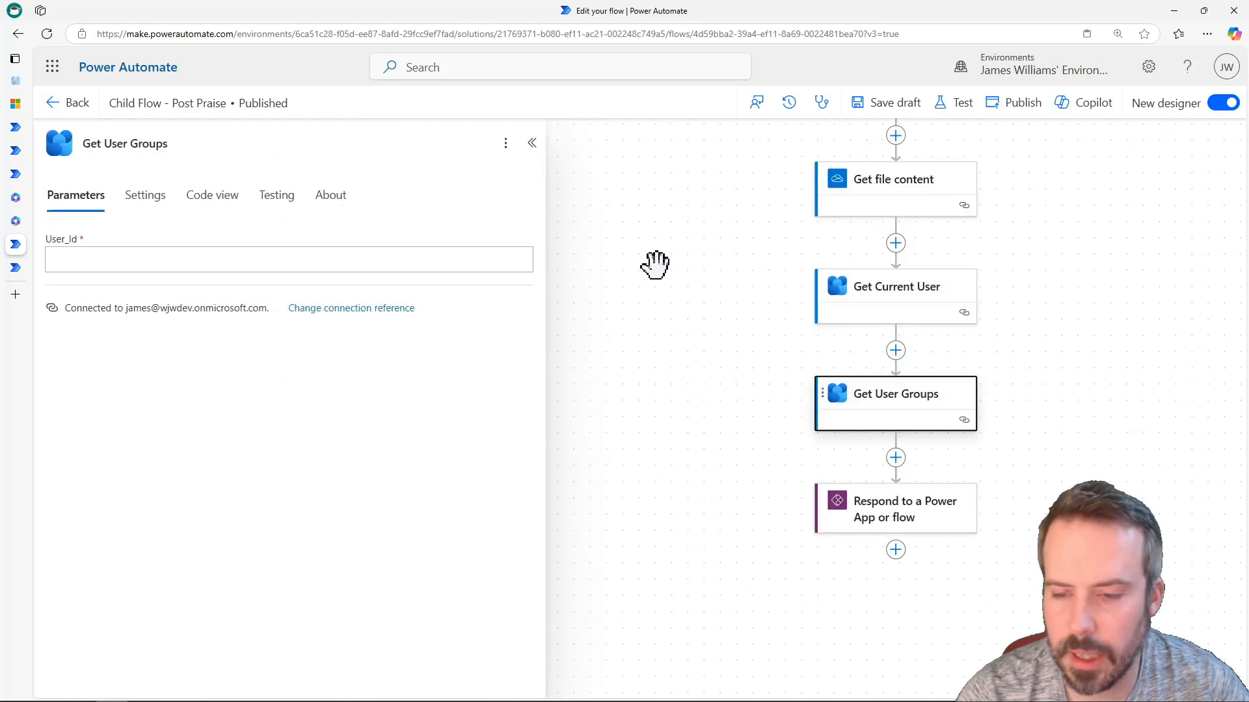
Set Get User Groups' User_Id to the expression body('Get_Current_User')['id'], checking the property name in the earlier run's output
{"action": "left_click", "coordinate": [81, 260]}
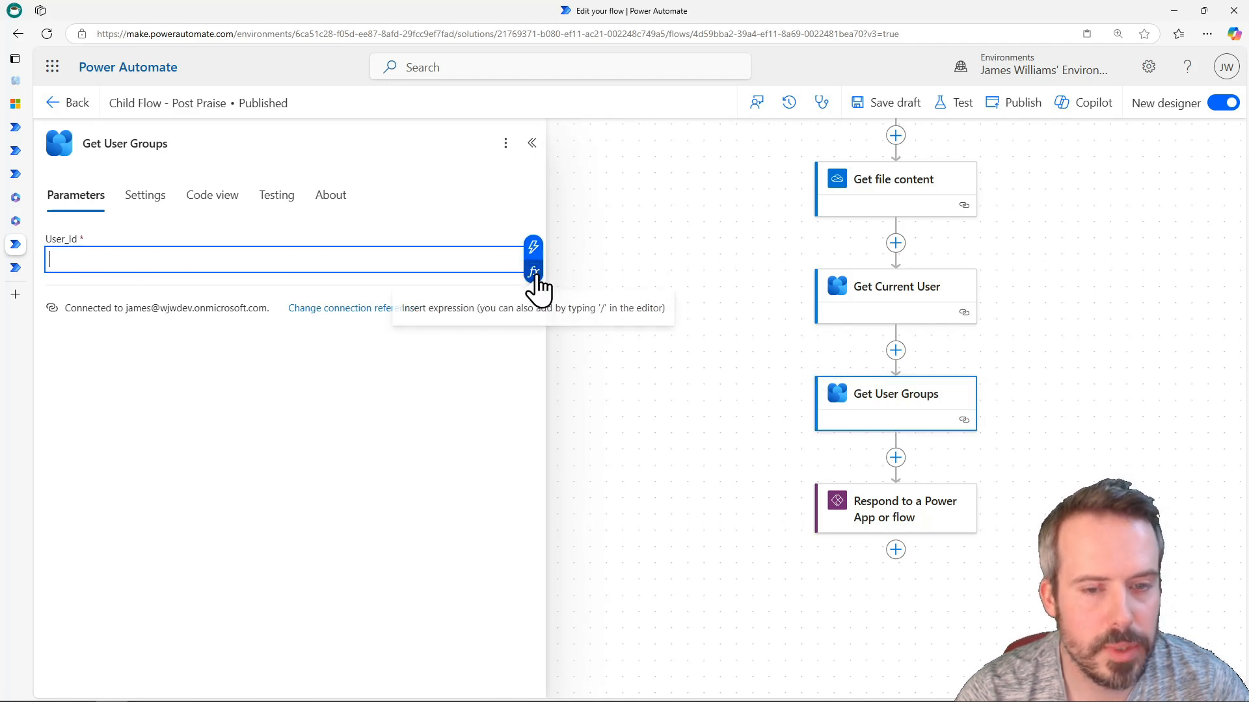
{"action": "left_click", "coordinate": [533, 272]}
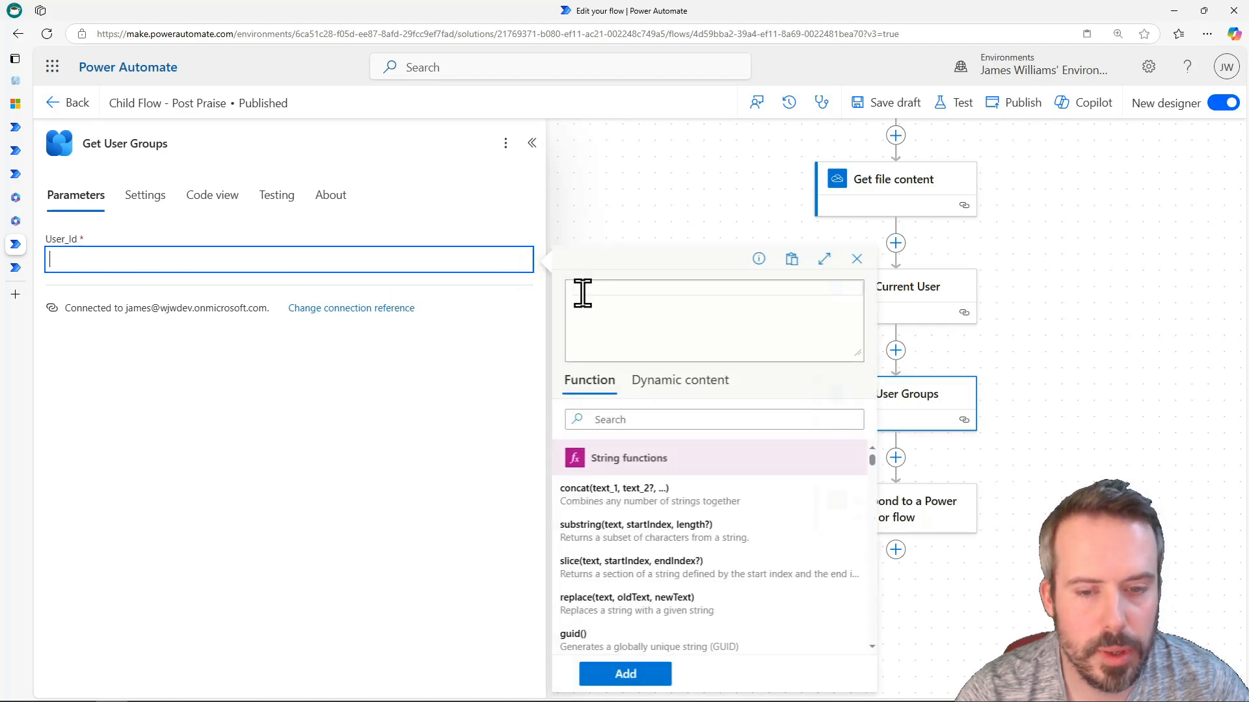
{"action": "left_click", "coordinate": [660, 382]}
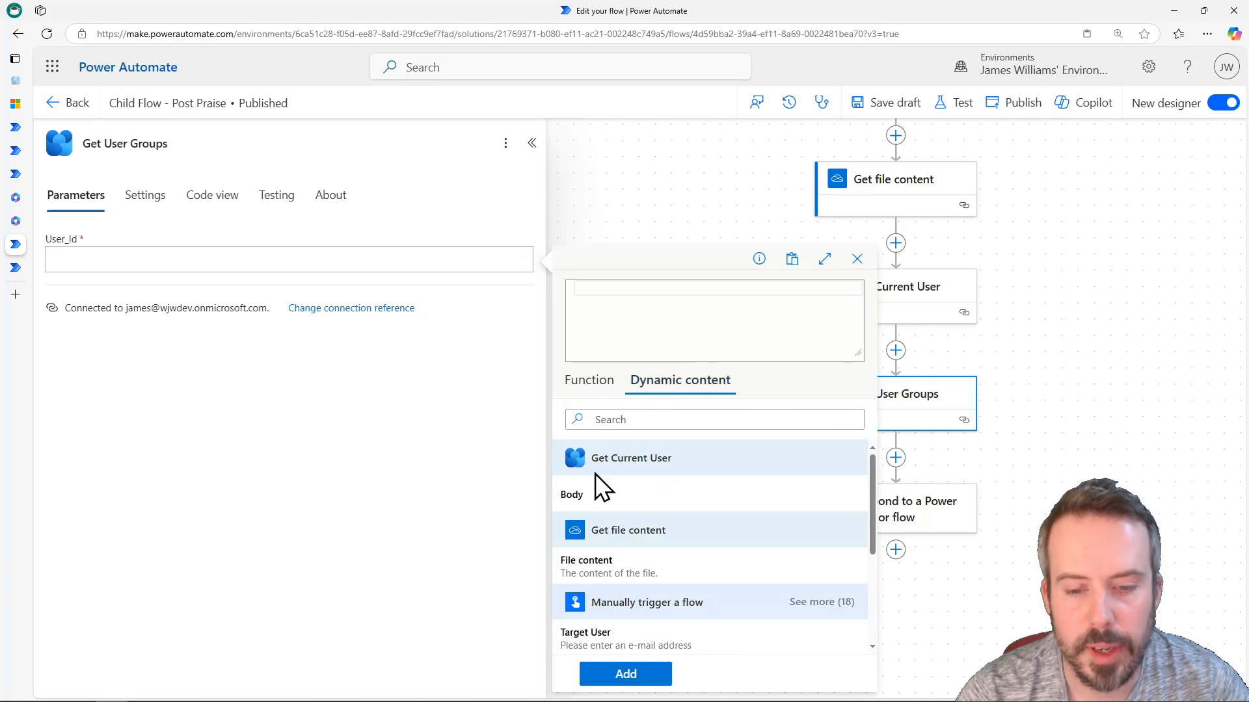
{"action": "left_click", "coordinate": [596, 502]}
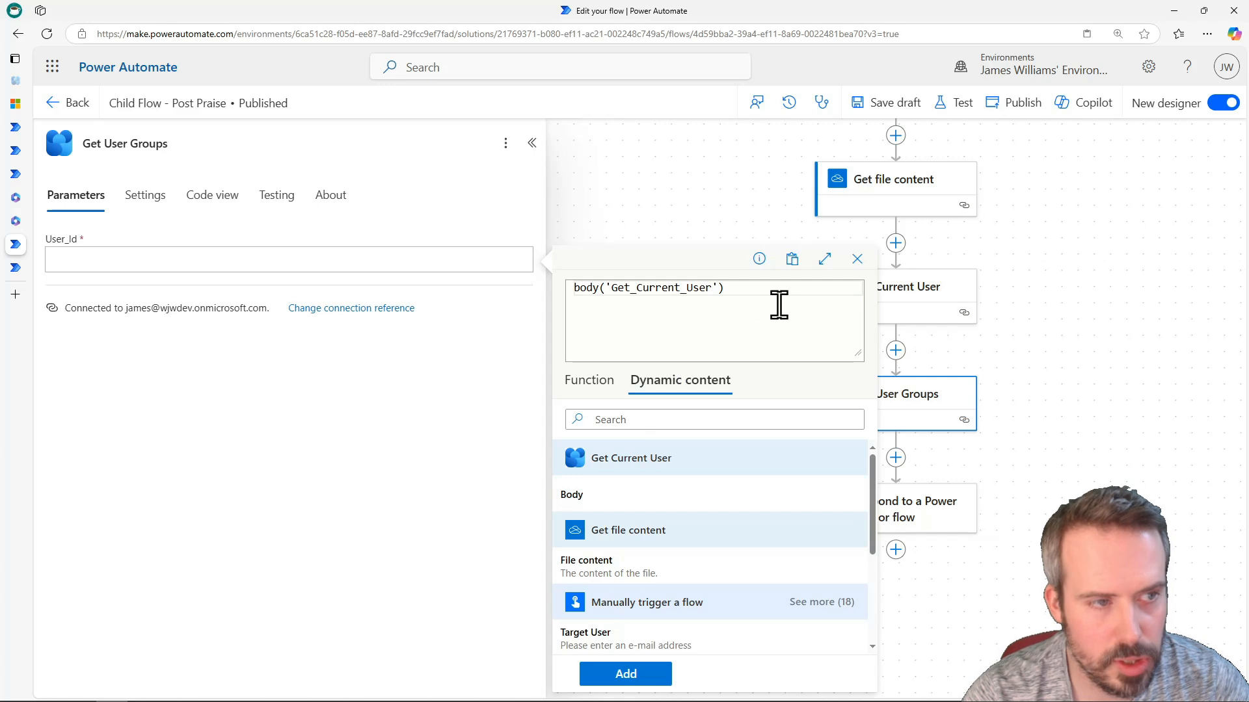
{"action": "left_click", "coordinate": [16, 268]}
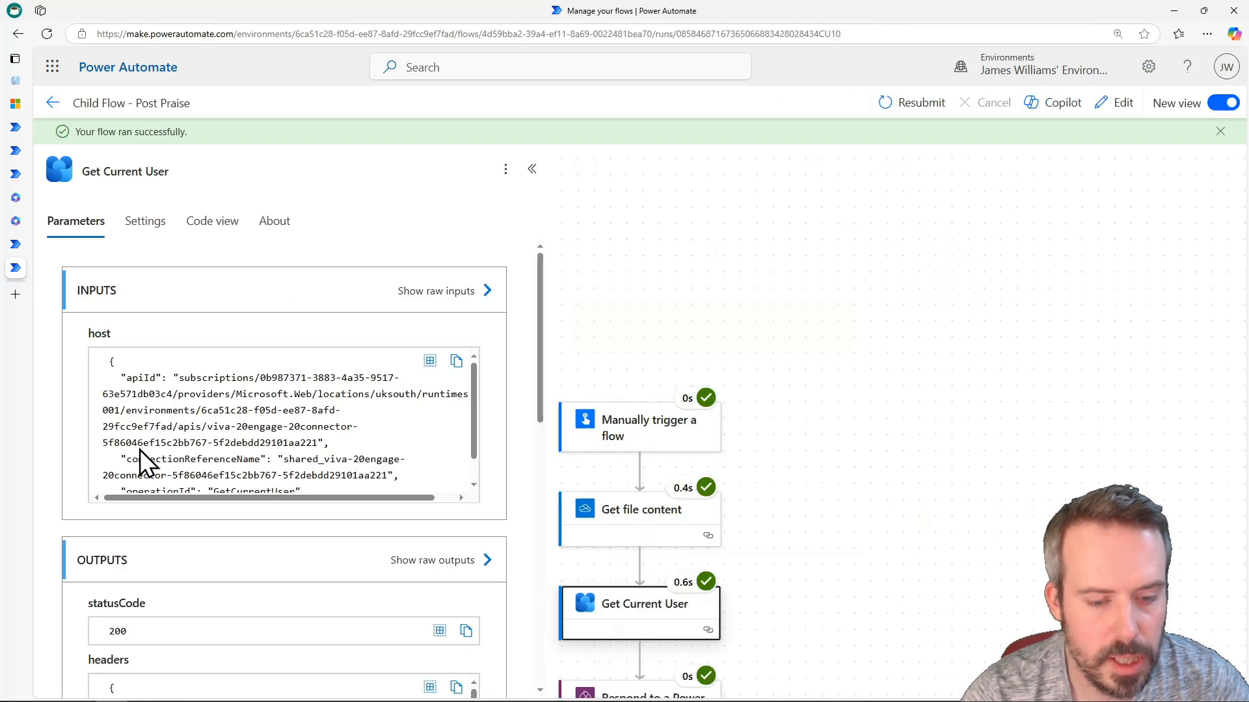
{"action": "scroll", "coordinate": [501, 530], "scroll_direction": "down", "scroll_amount": 3}
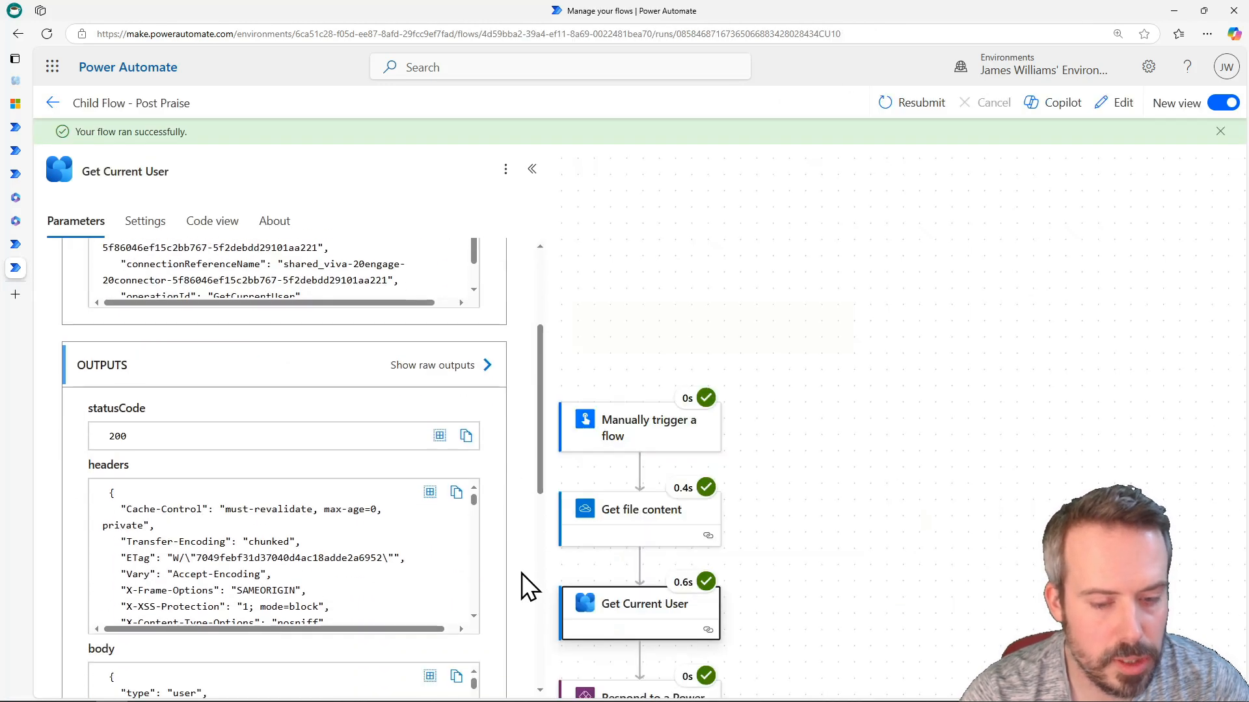
{"action": "scroll", "coordinate": [514, 575], "scroll_direction": "down", "scroll_amount": 3}
{"action": "scroll", "coordinate": [472, 580], "scroll_direction": "down", "scroll_amount": 1}
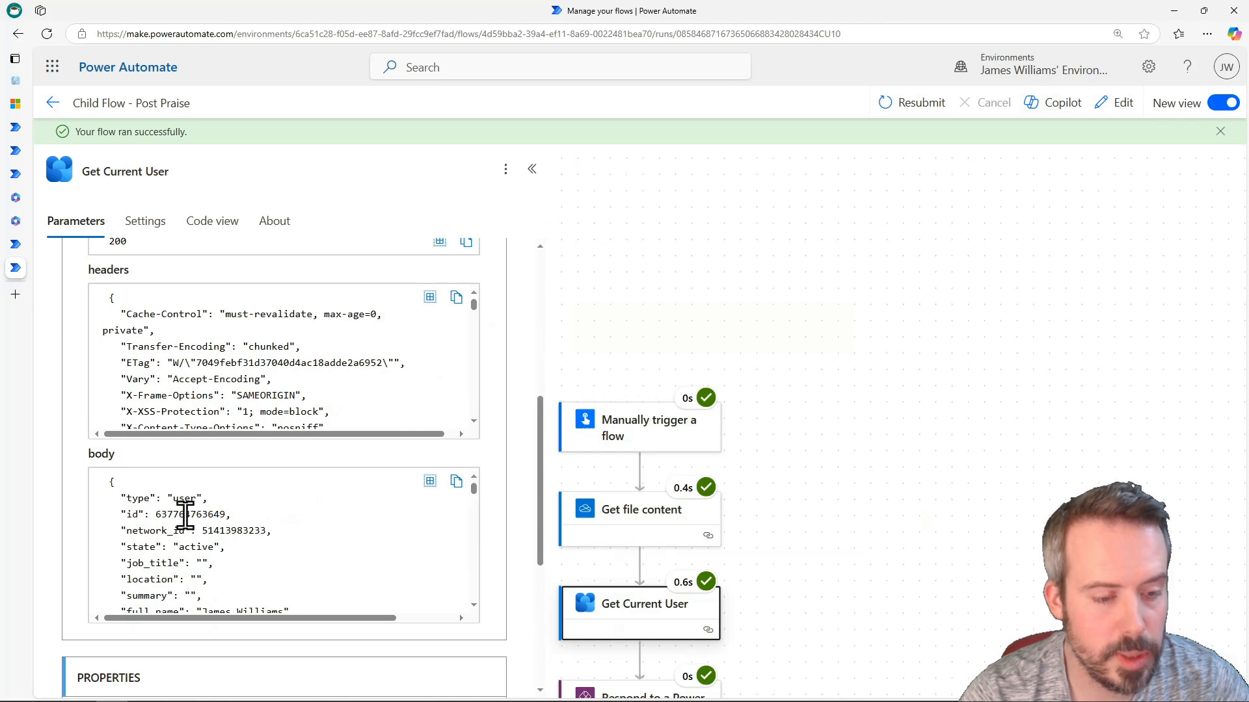
{"action": "left_click", "coordinate": [18, 245]}
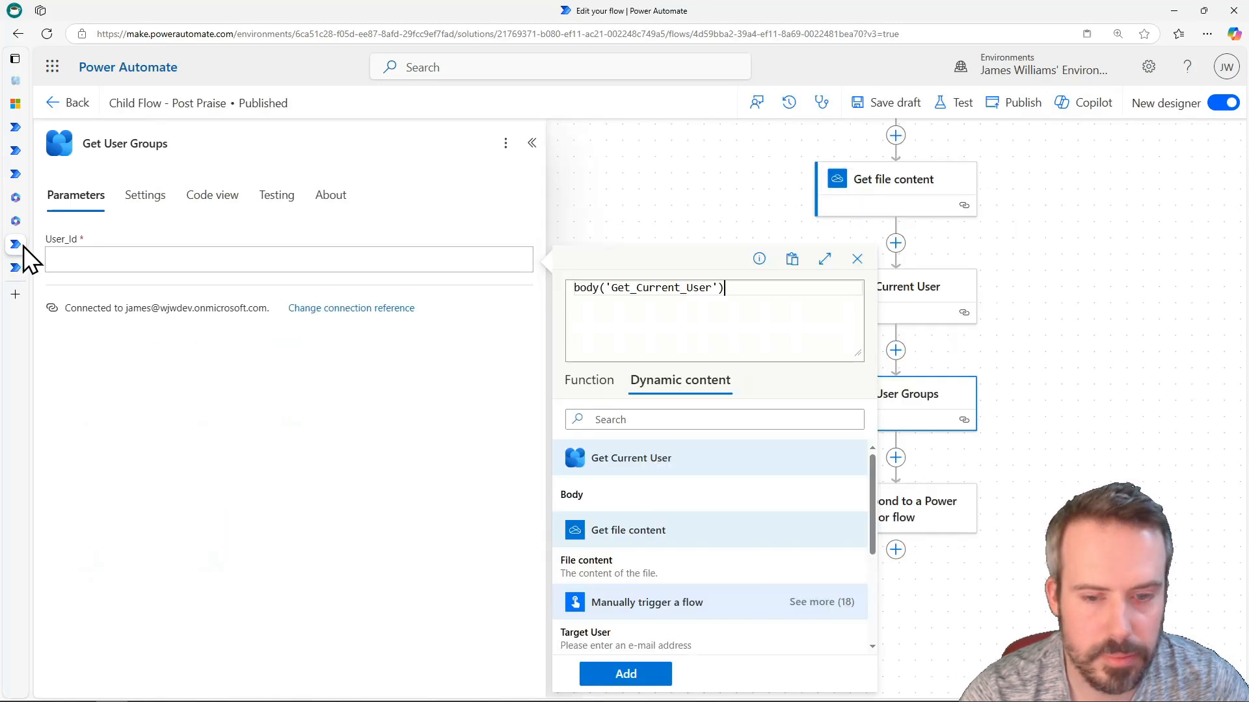
{"action": "type", "text": "["}
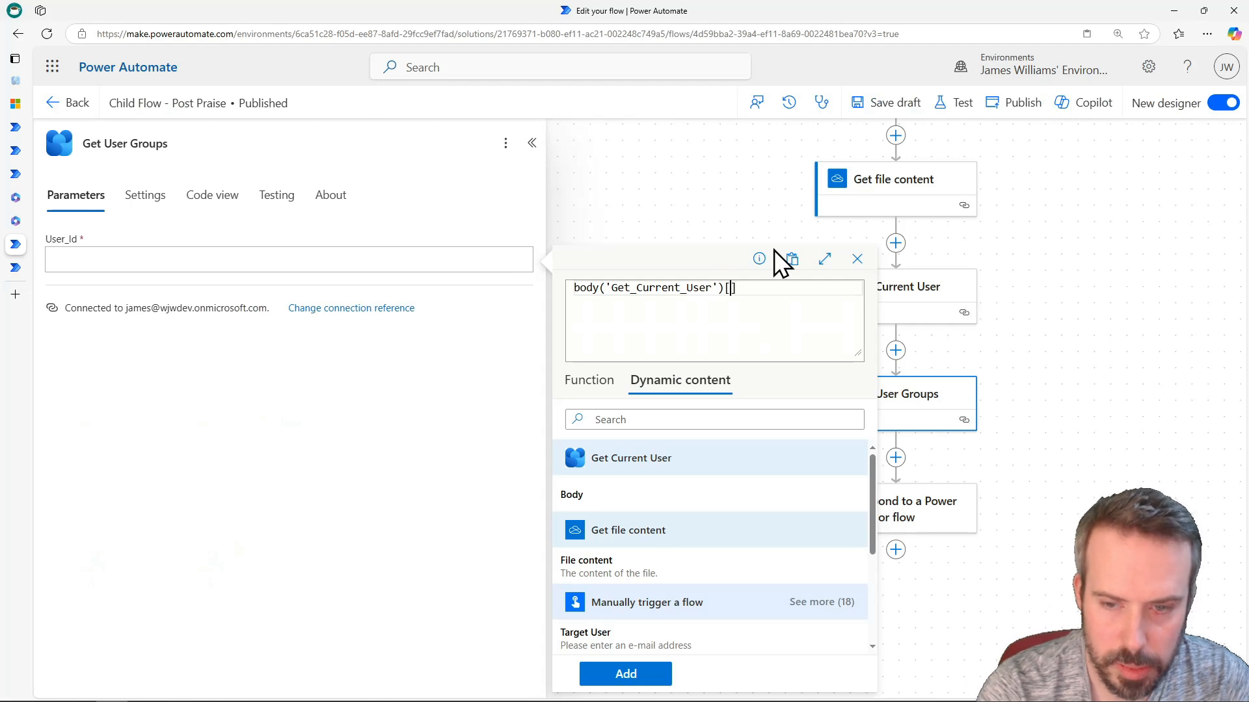
{"action": "type", "text": "'id"}
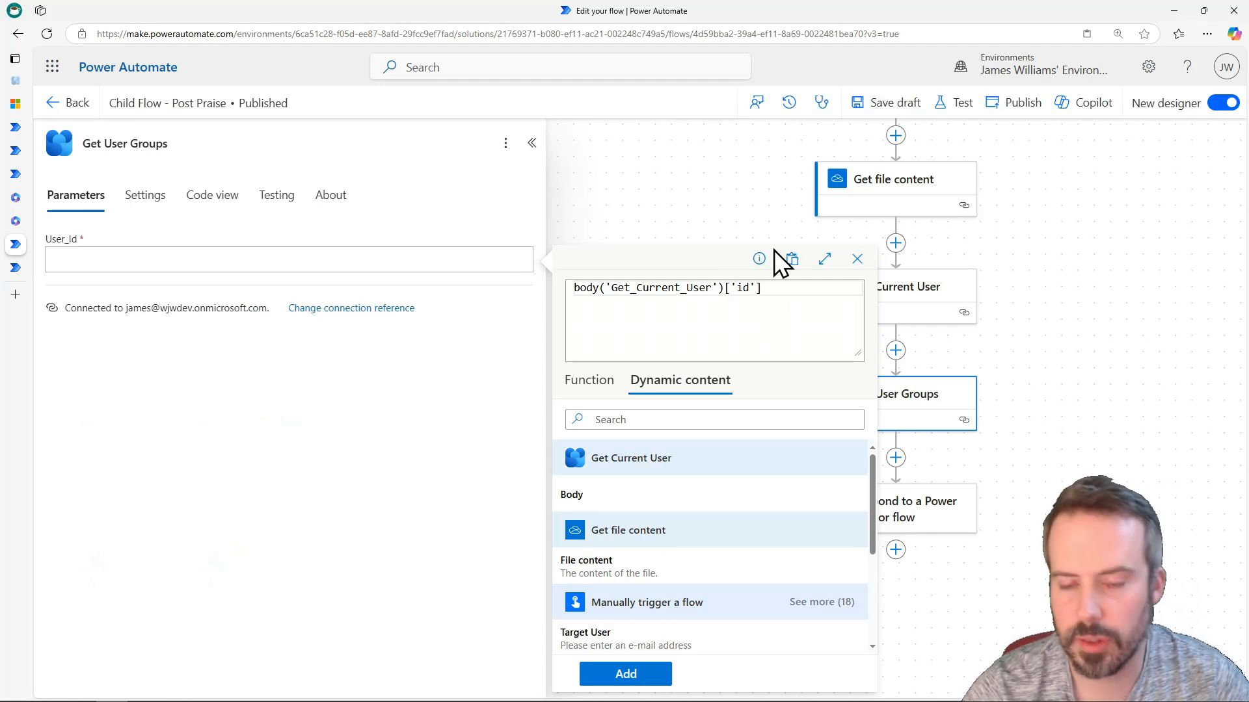
{"action": "left_click", "coordinate": [628, 674]}
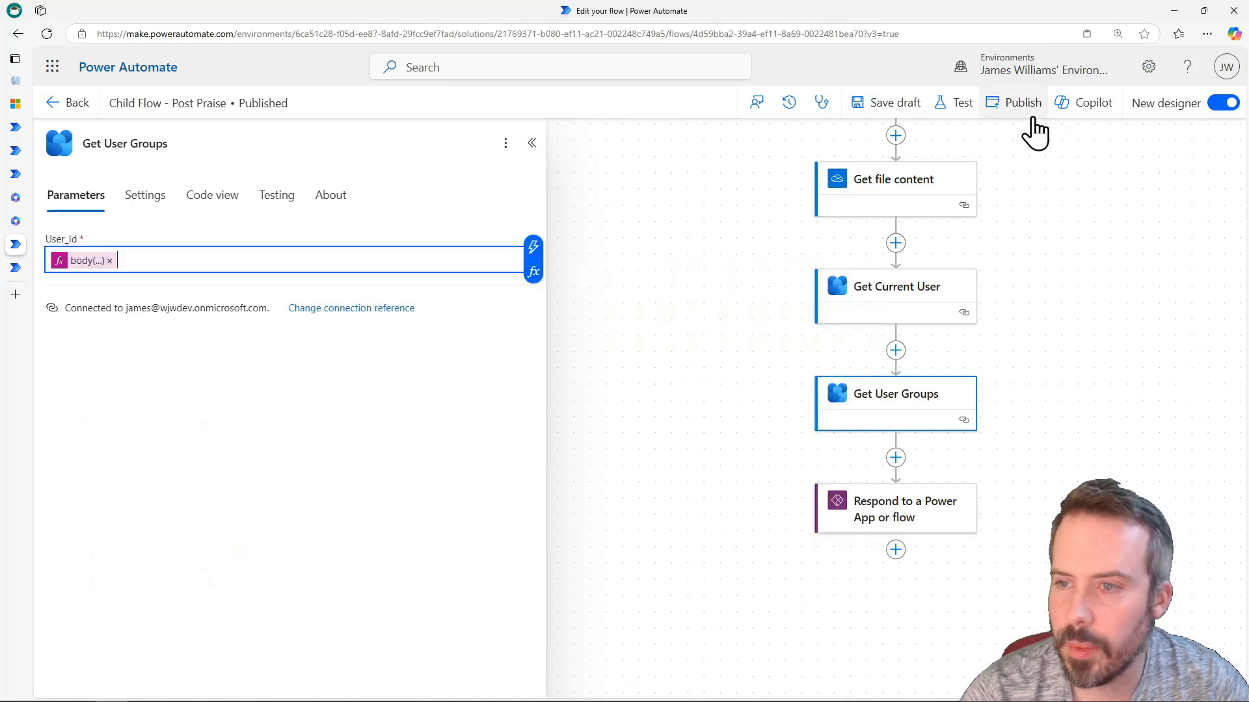
Publish the flow and test it automatically with the trigger data of the most recent successful test run
{"action": "left_click", "coordinate": [1023, 103]}
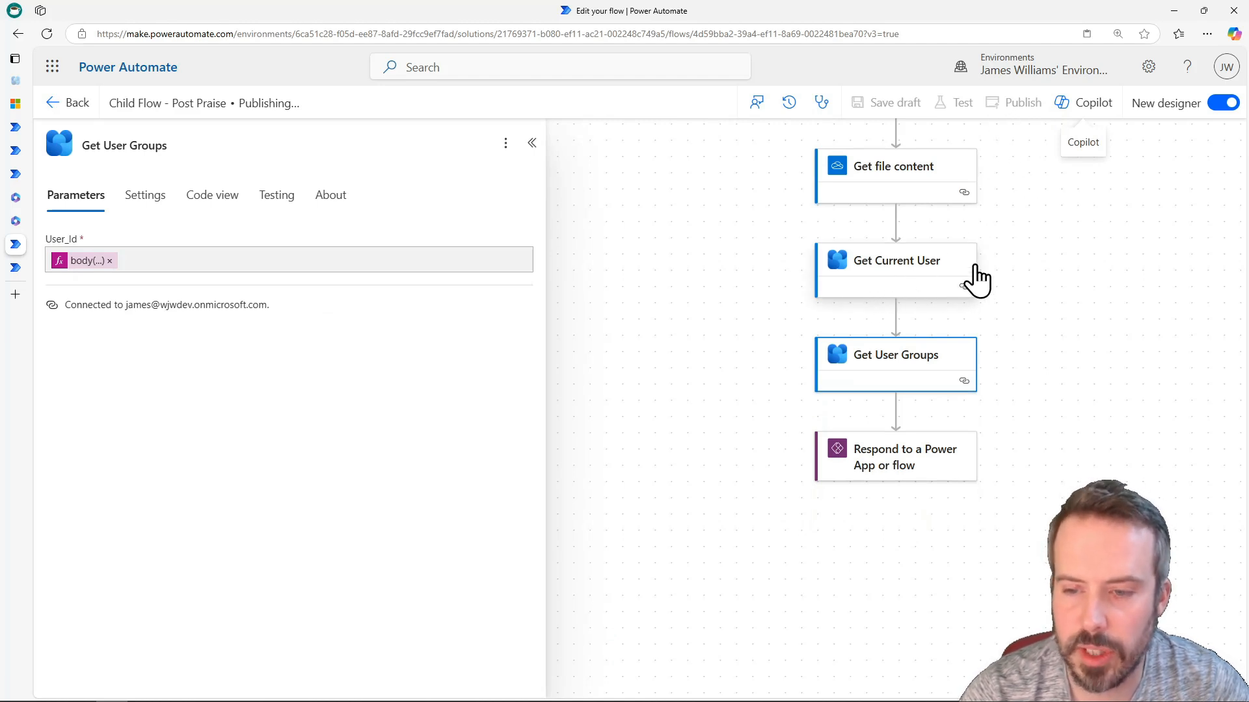
{"action": "left_click", "coordinate": [961, 108]}
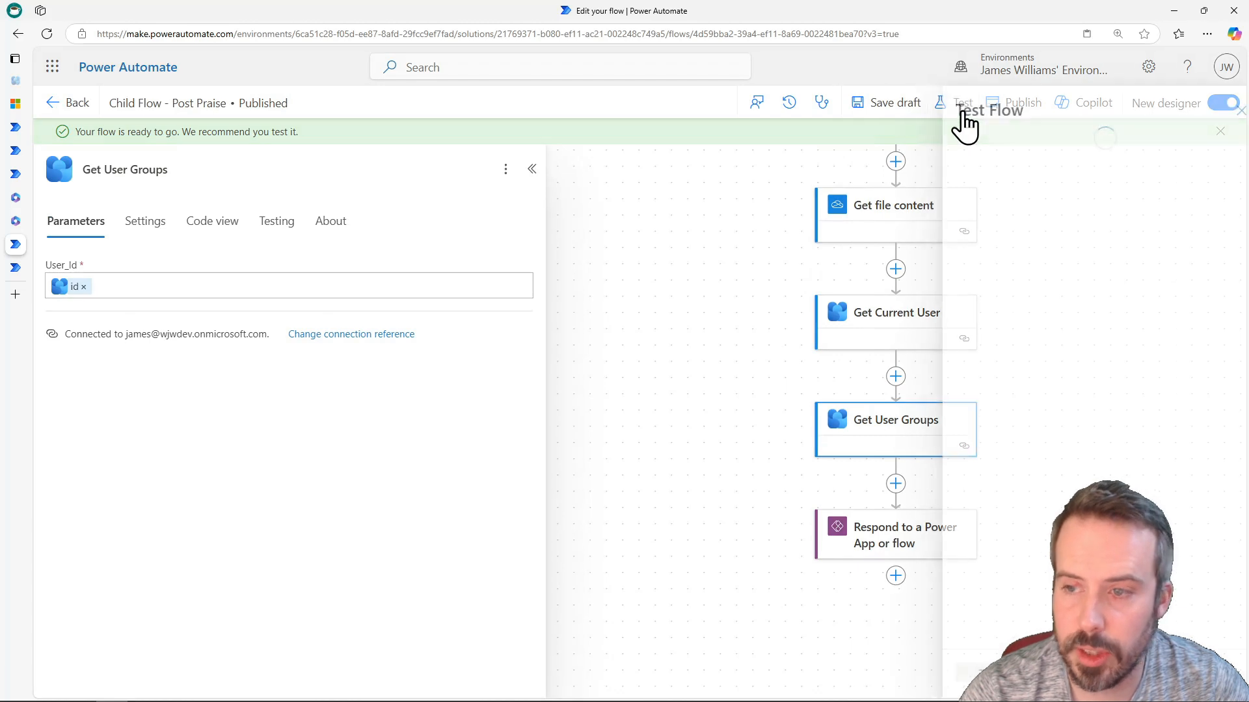
{"action": "left_click", "coordinate": [1005, 217]}
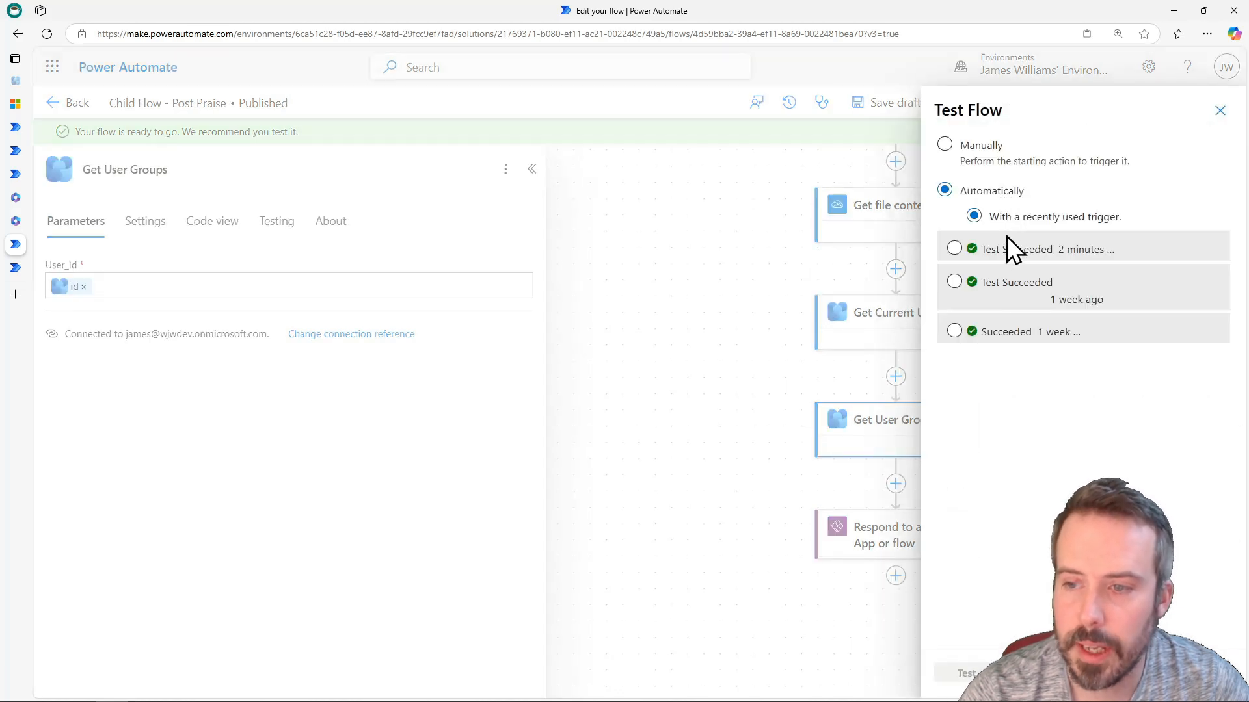
{"action": "left_click", "coordinate": [1000, 254]}
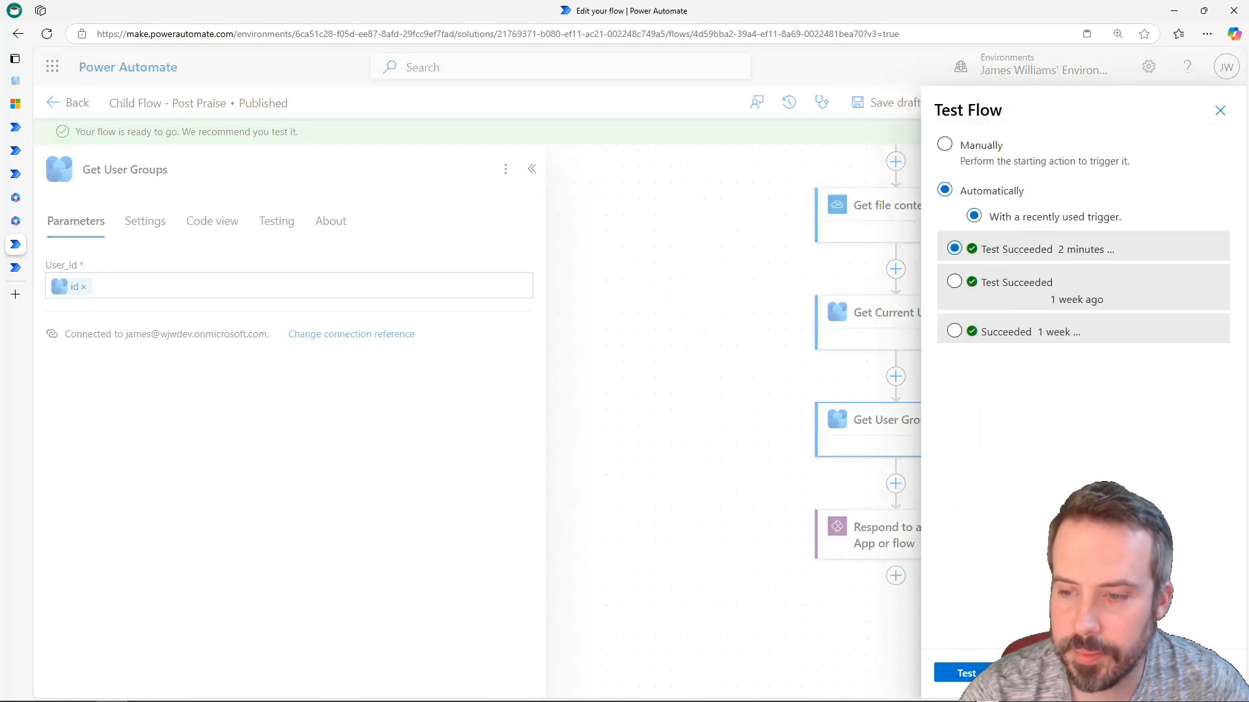
{"action": "left_click", "coordinate": [975, 670]}
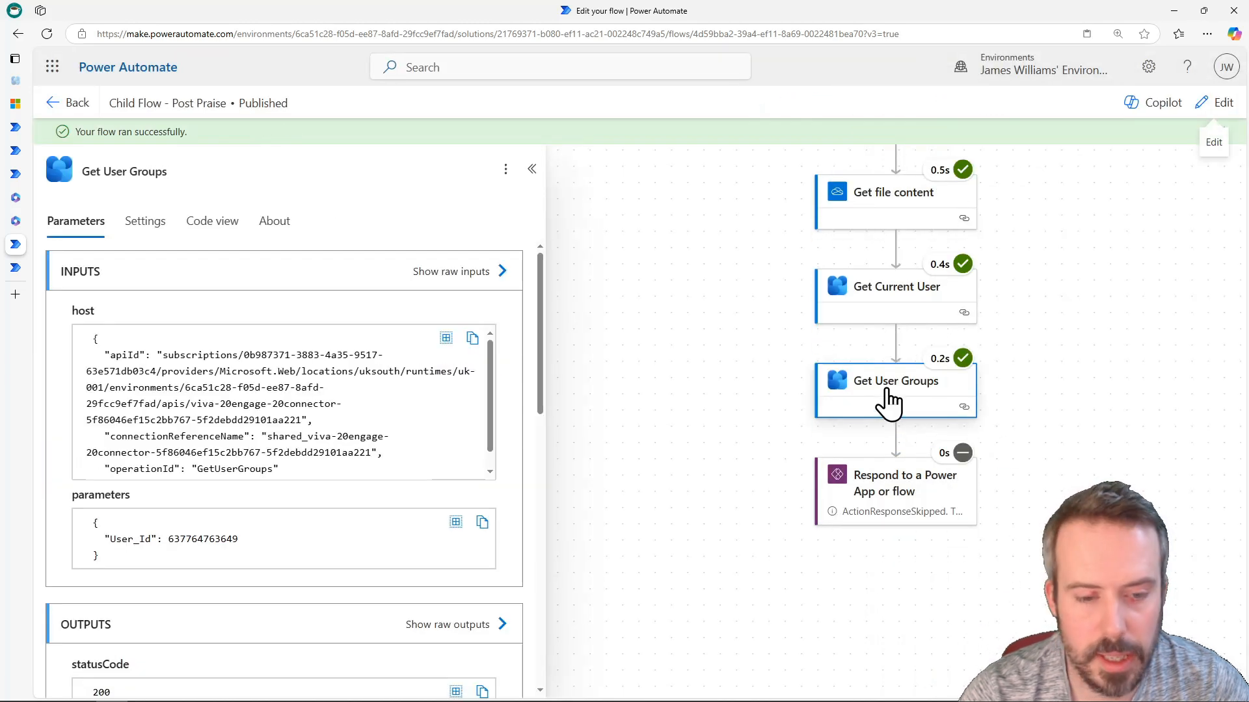
Inspect the Get User Groups action's raw outputs down to the group entries in its body
{"action": "left_click", "coordinate": [481, 625]}
{"action": "scroll", "coordinate": [1051, 372], "scroll_direction": "down", "scroll_amount": 5}
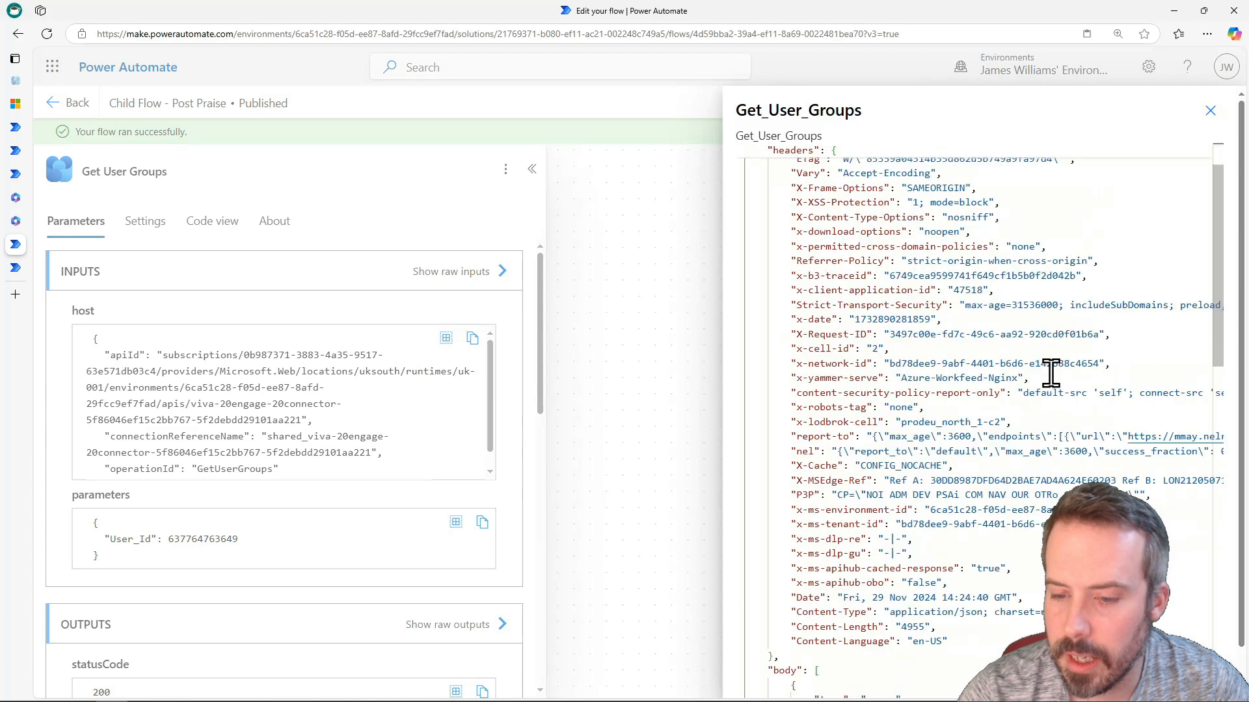
{"action": "scroll", "coordinate": [1051, 372], "scroll_direction": "down", "scroll_amount": 10}
{"action": "scroll", "coordinate": [997, 405], "scroll_direction": "down", "scroll_amount": 3}
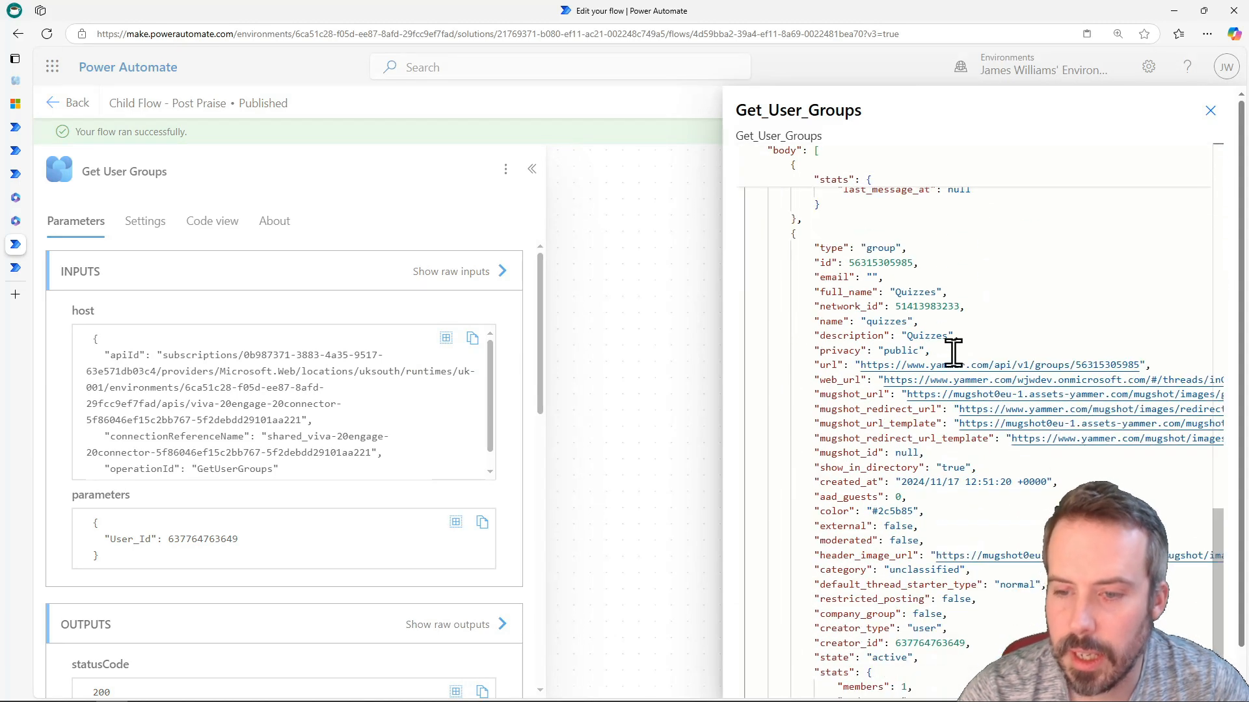
{"action": "left_click", "coordinate": [24, 80]}
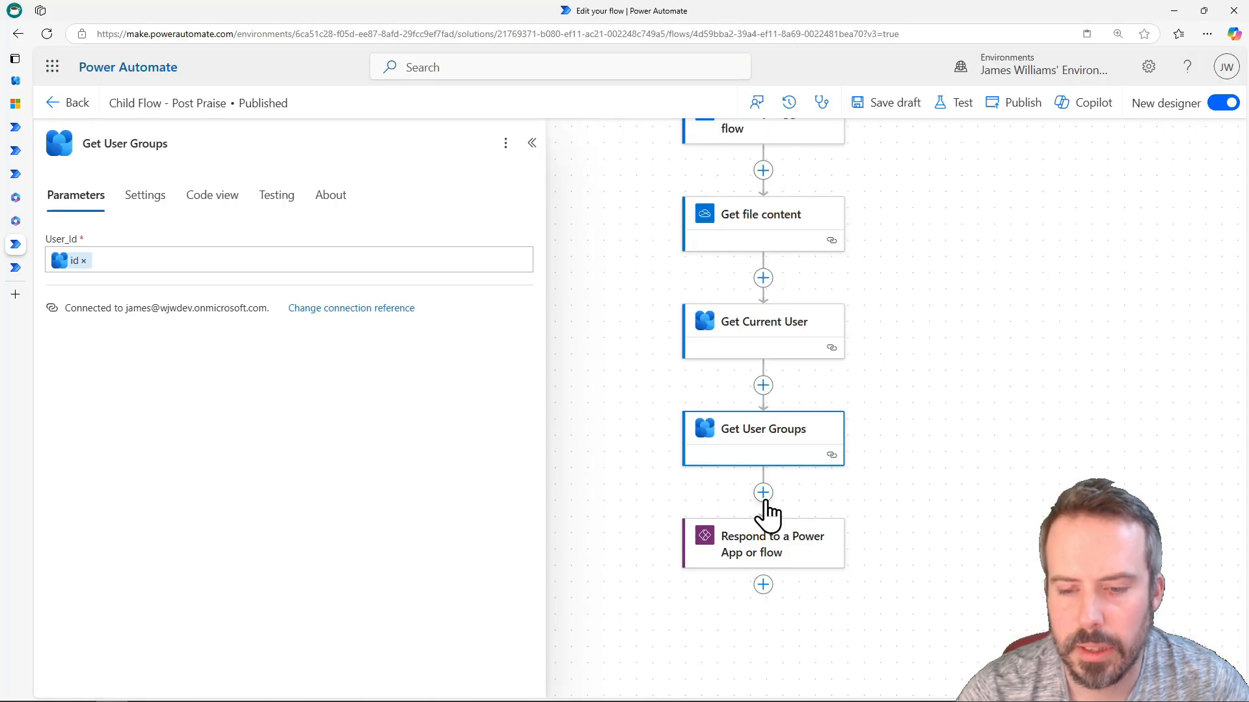
Insert the custom Viva Engage Connector's Get Target User action between Get User Groups and Respond to a Power App or flow
{"action": "left_click", "coordinate": [765, 502]}
{"action": "left_click", "coordinate": [805, 480]}
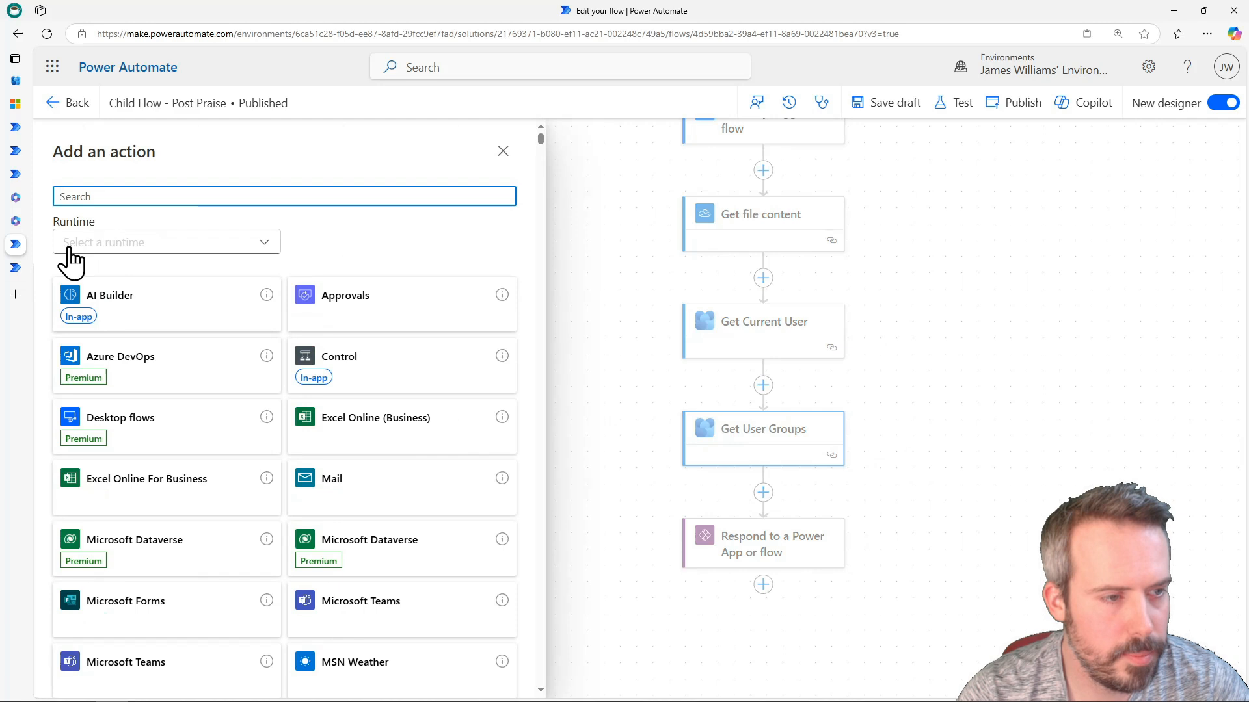
{"action": "left_click", "coordinate": [174, 246]}
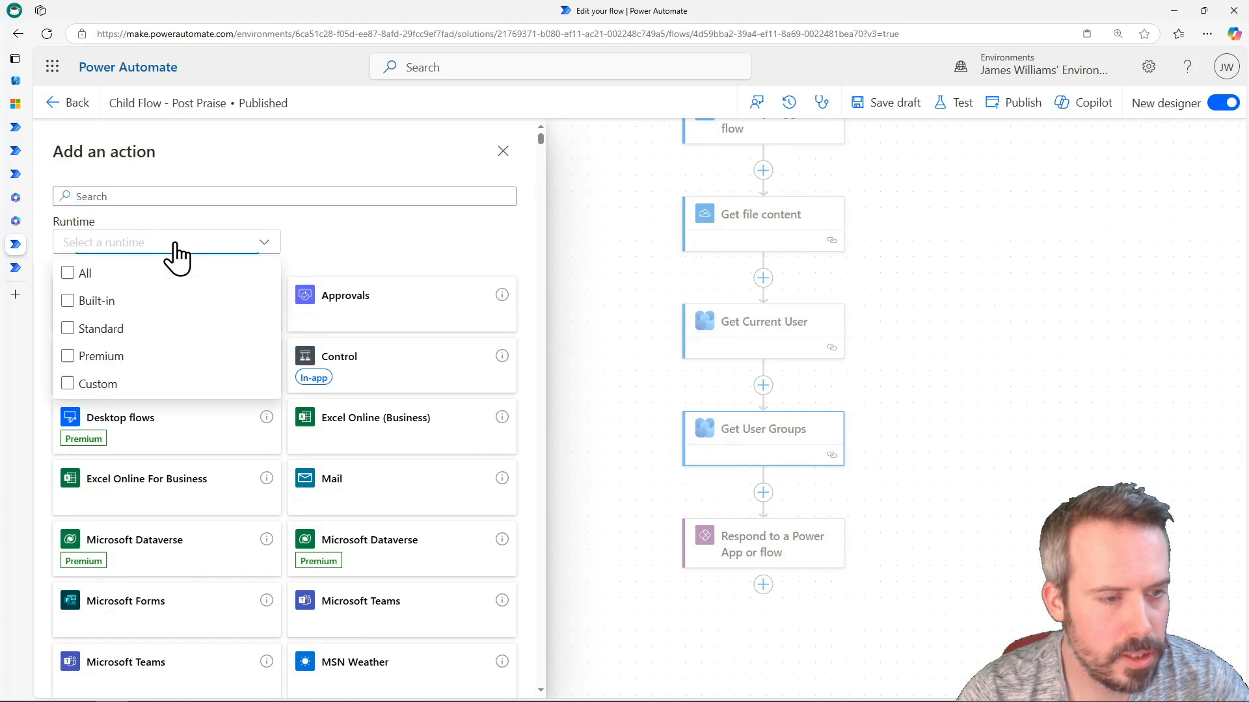
{"action": "left_click", "coordinate": [91, 385]}
{"action": "left_click", "coordinate": [362, 390]}
{"action": "left_click", "coordinate": [195, 306]}
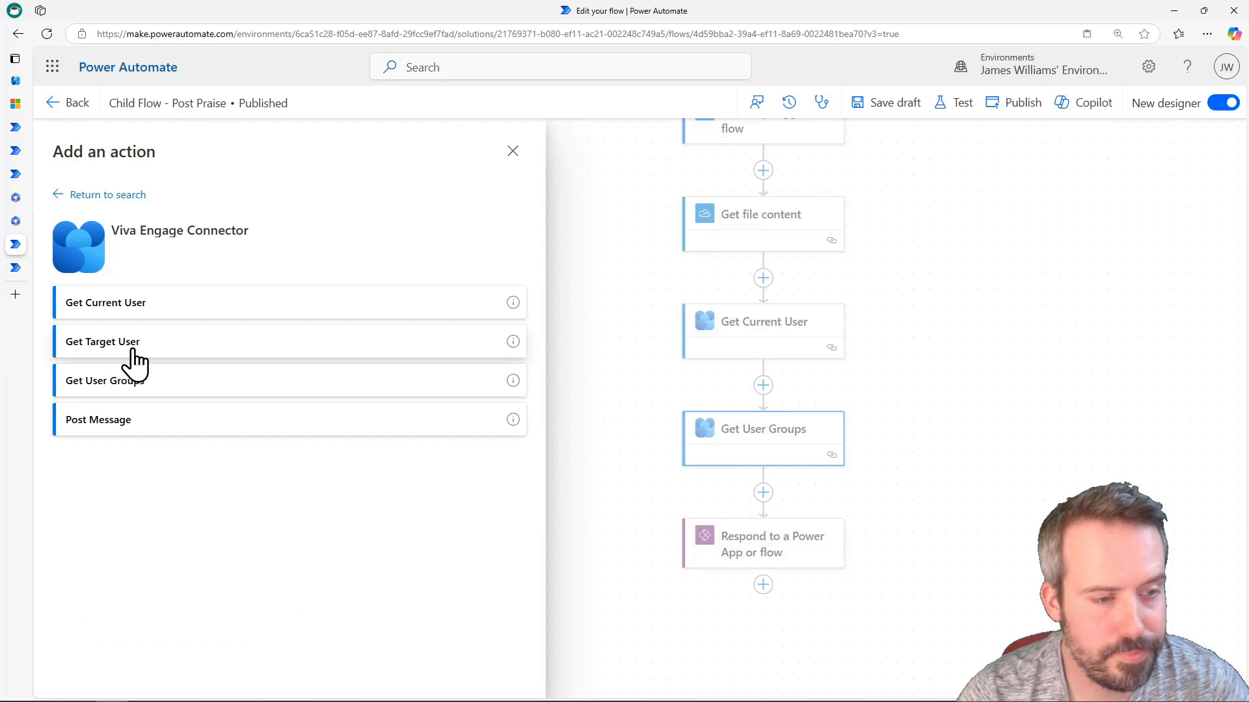
{"action": "left_click", "coordinate": [161, 345]}
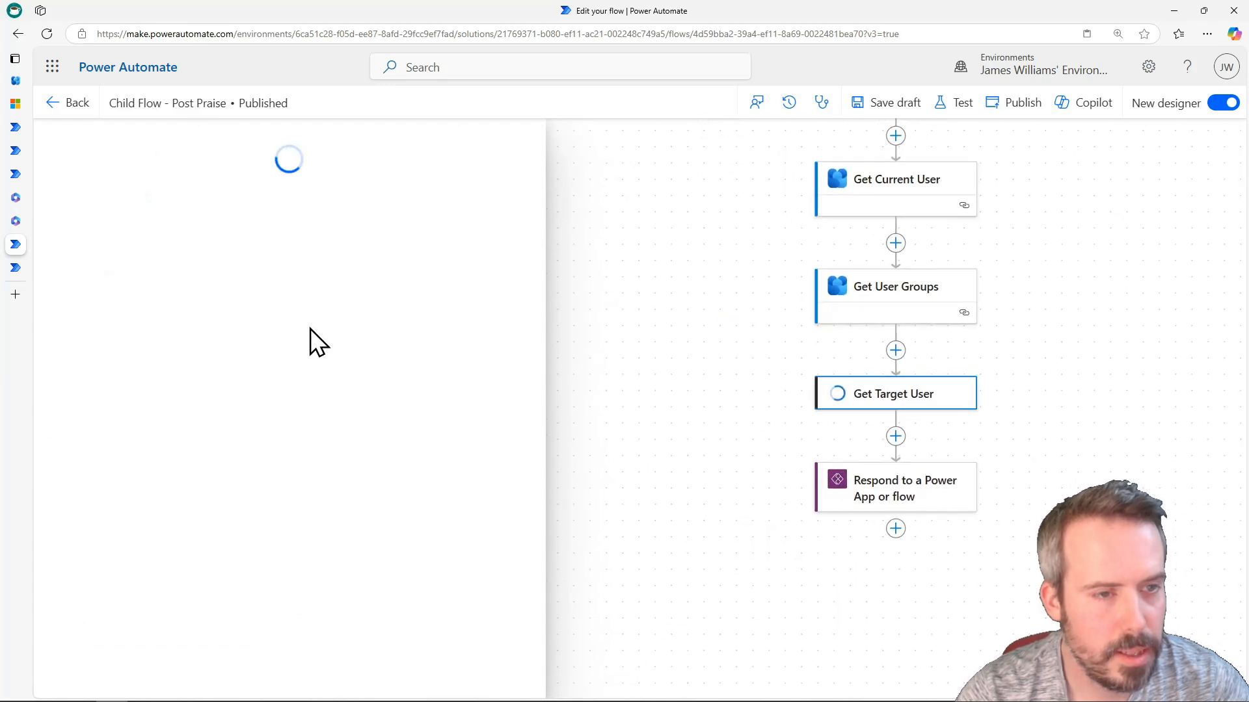
Show the email advanced parameter of Get Target User and set it to the trigger's Target User value
{"action": "left_click", "coordinate": [330, 354]}
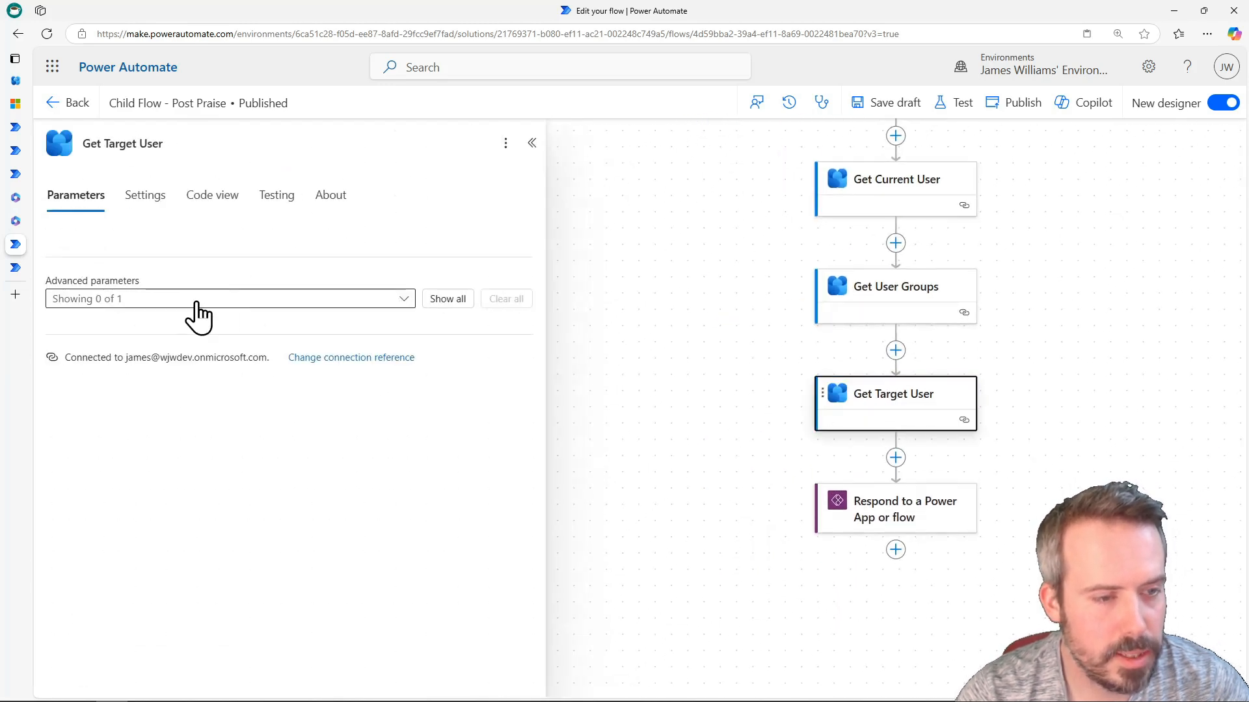
{"action": "left_click", "coordinate": [243, 299]}
{"action": "left_click", "coordinate": [123, 322]}
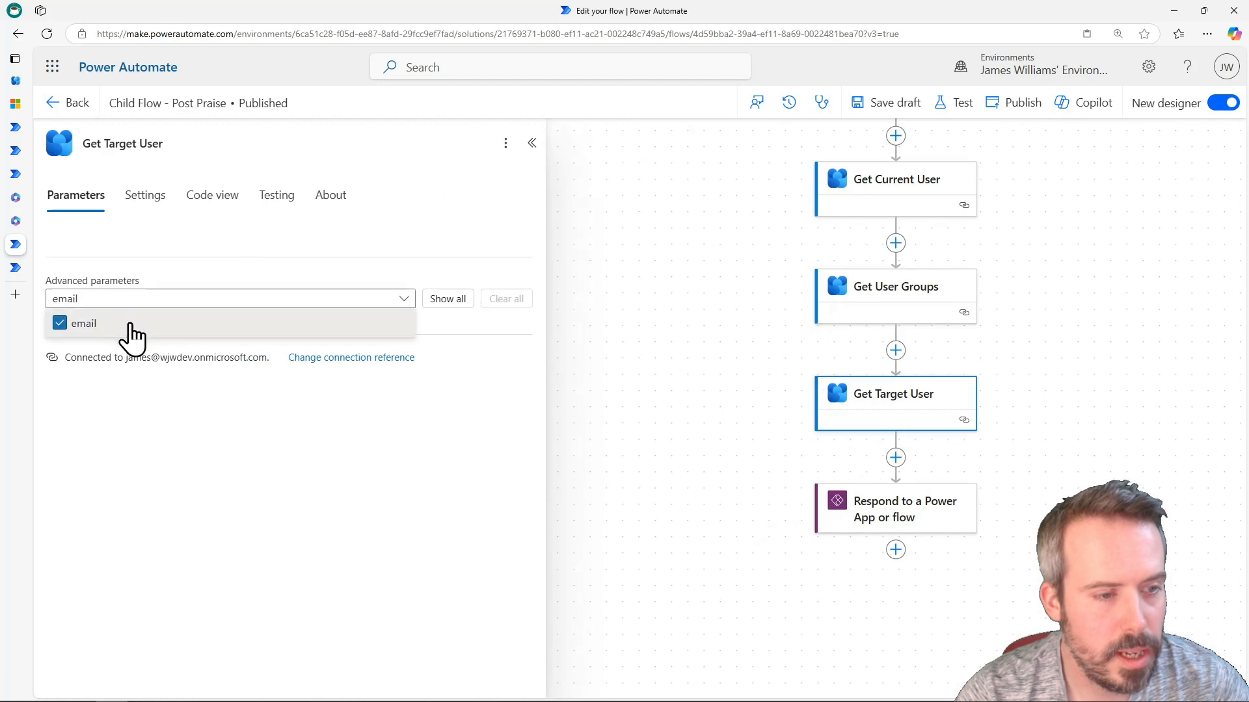
{"action": "left_click", "coordinate": [226, 445]}
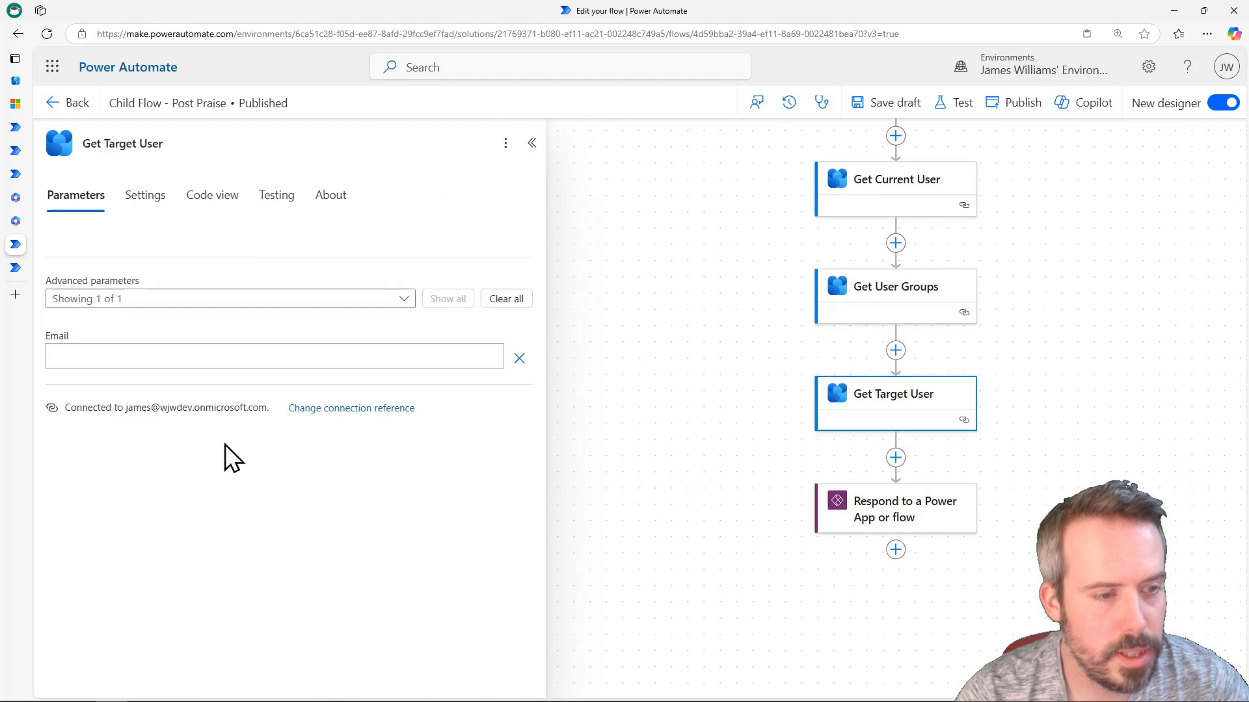
{"action": "left_click", "coordinate": [112, 364]}
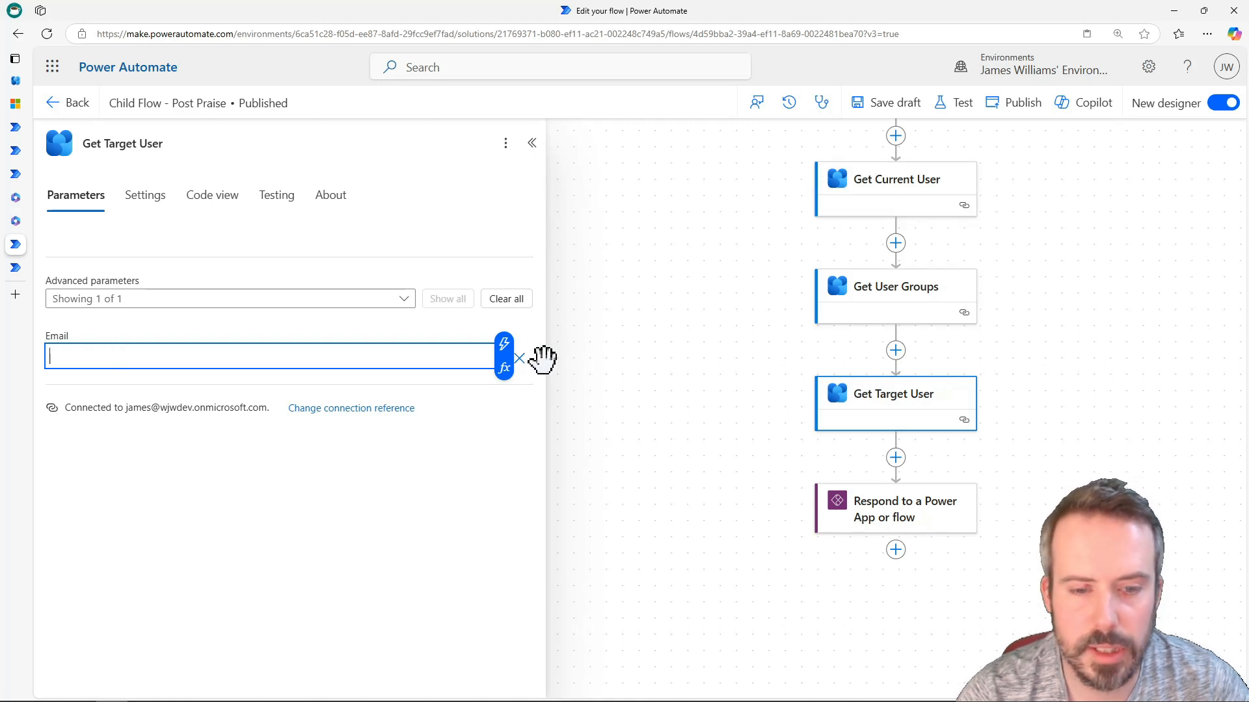
{"action": "left_click", "coordinate": [504, 351]}
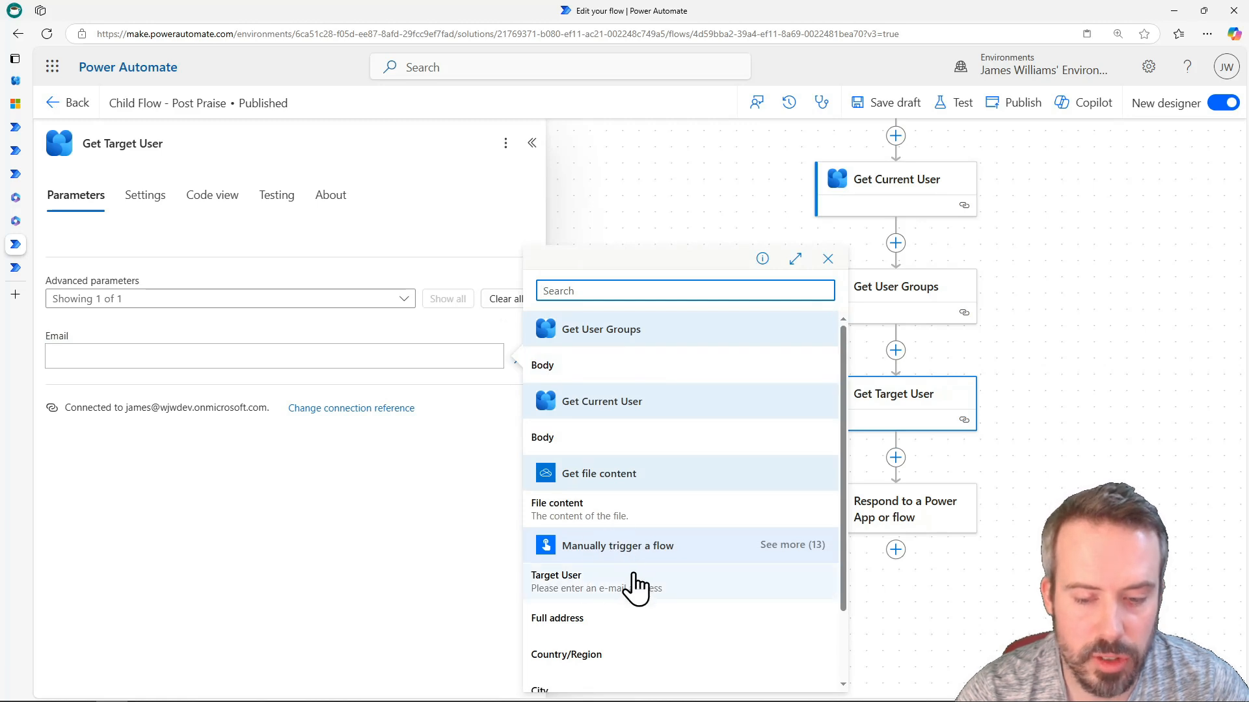
{"action": "scroll", "coordinate": [643, 582], "scroll_direction": "down", "scroll_amount": 1}
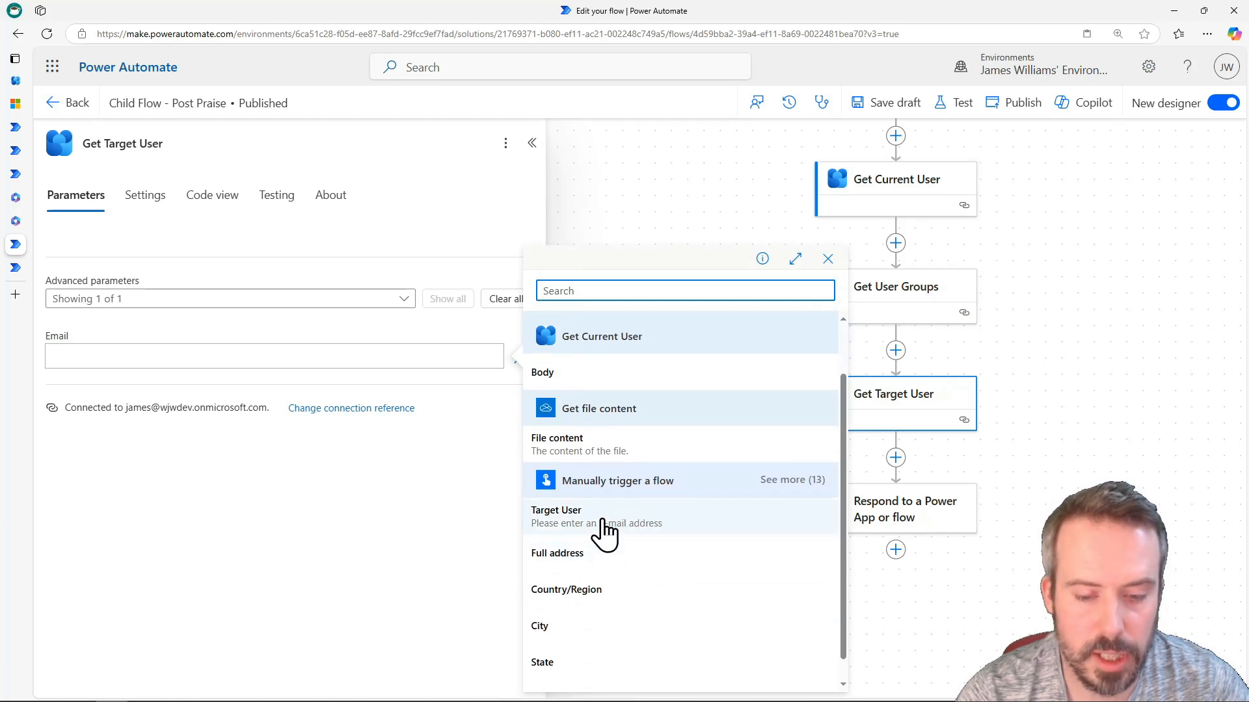
{"action": "left_click", "coordinate": [604, 525]}
{"action": "left_click", "coordinate": [404, 527]}
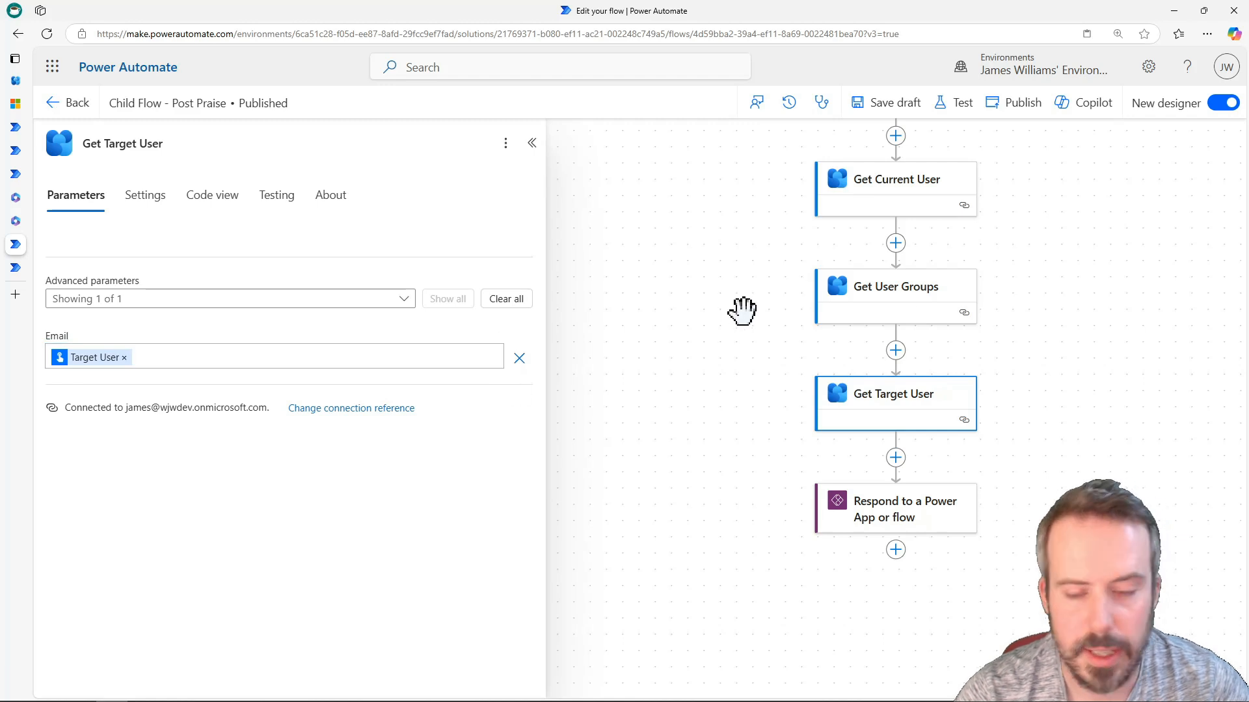
Publish the flow and run an automatic test with the trigger data of the most recent successful test
{"action": "left_click_drag", "start_coordinate": [1135, 315], "coordinate": [1031, 368]}
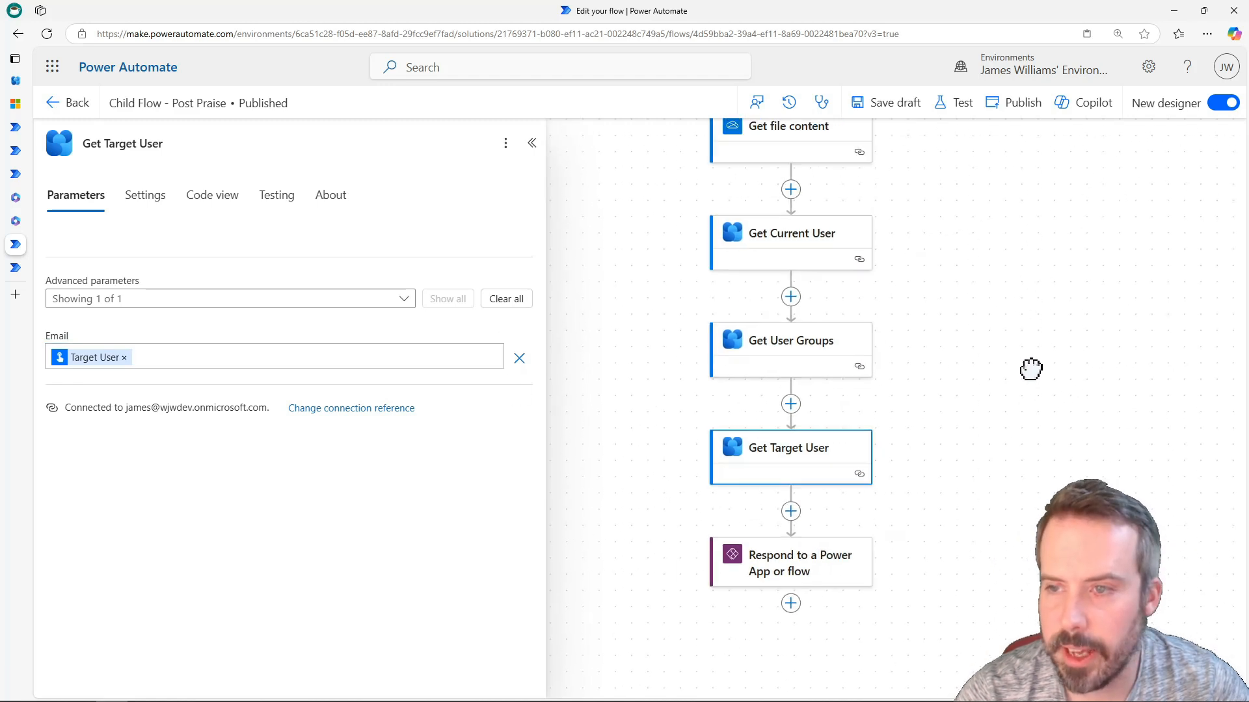
{"action": "left_click", "coordinate": [1013, 113]}
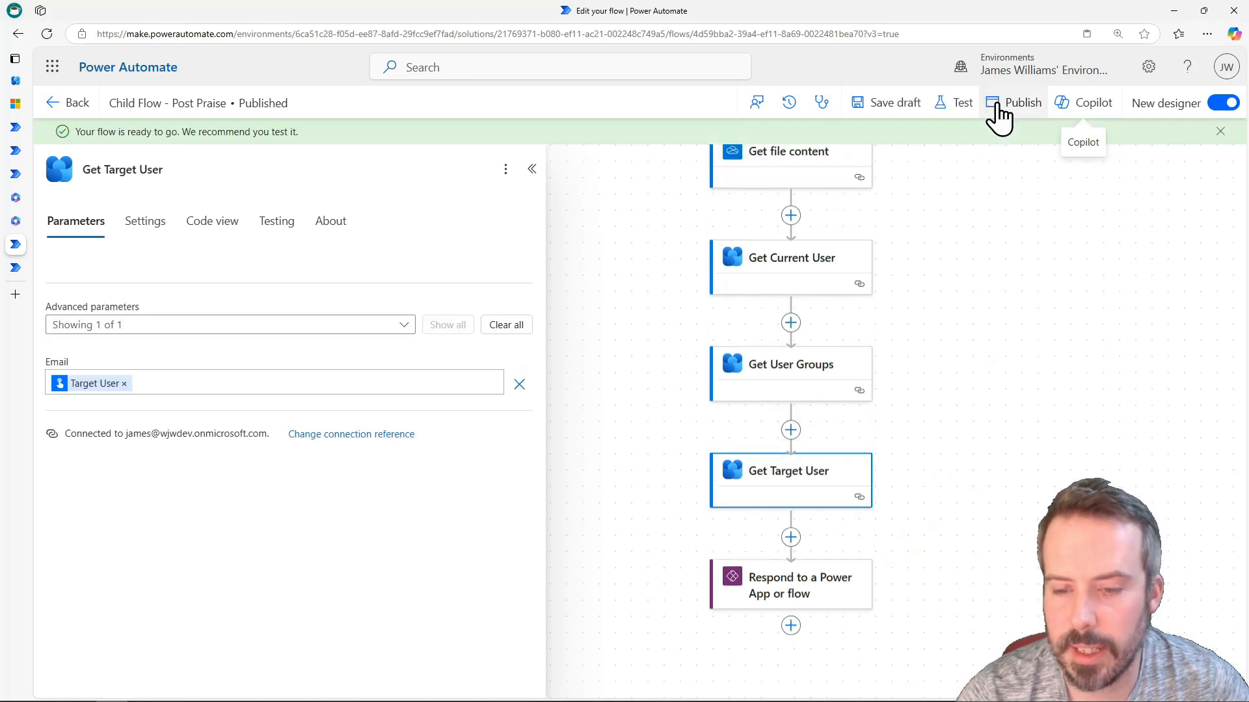
{"action": "left_click", "coordinate": [958, 117]}
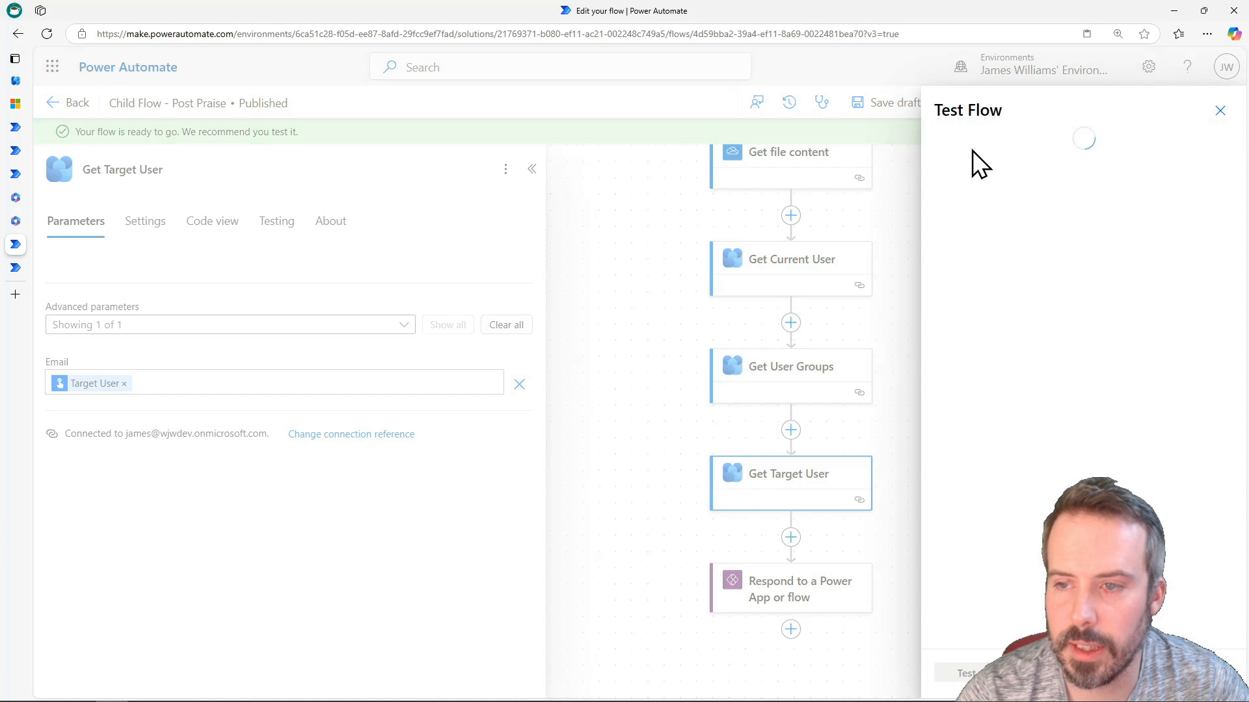
{"action": "left_click", "coordinate": [985, 190]}
{"action": "left_click", "coordinate": [977, 217]}
{"action": "left_click", "coordinate": [961, 250]}
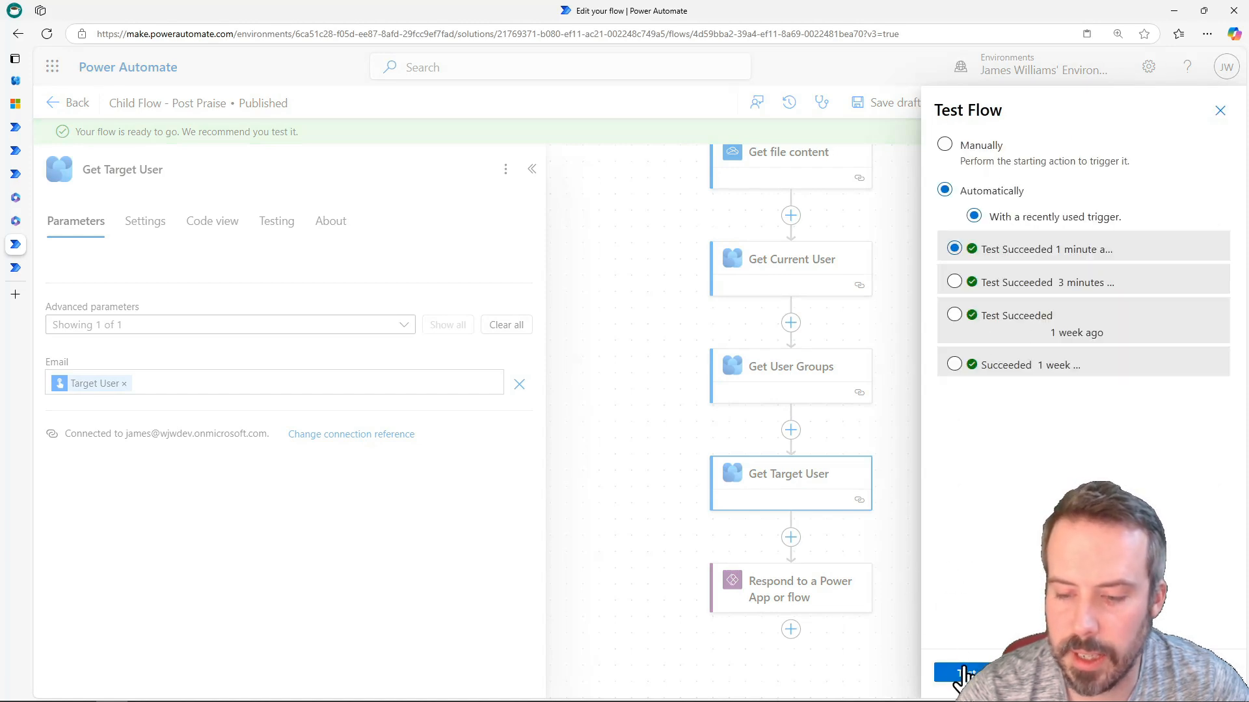
{"action": "left_click", "coordinate": [965, 674]}
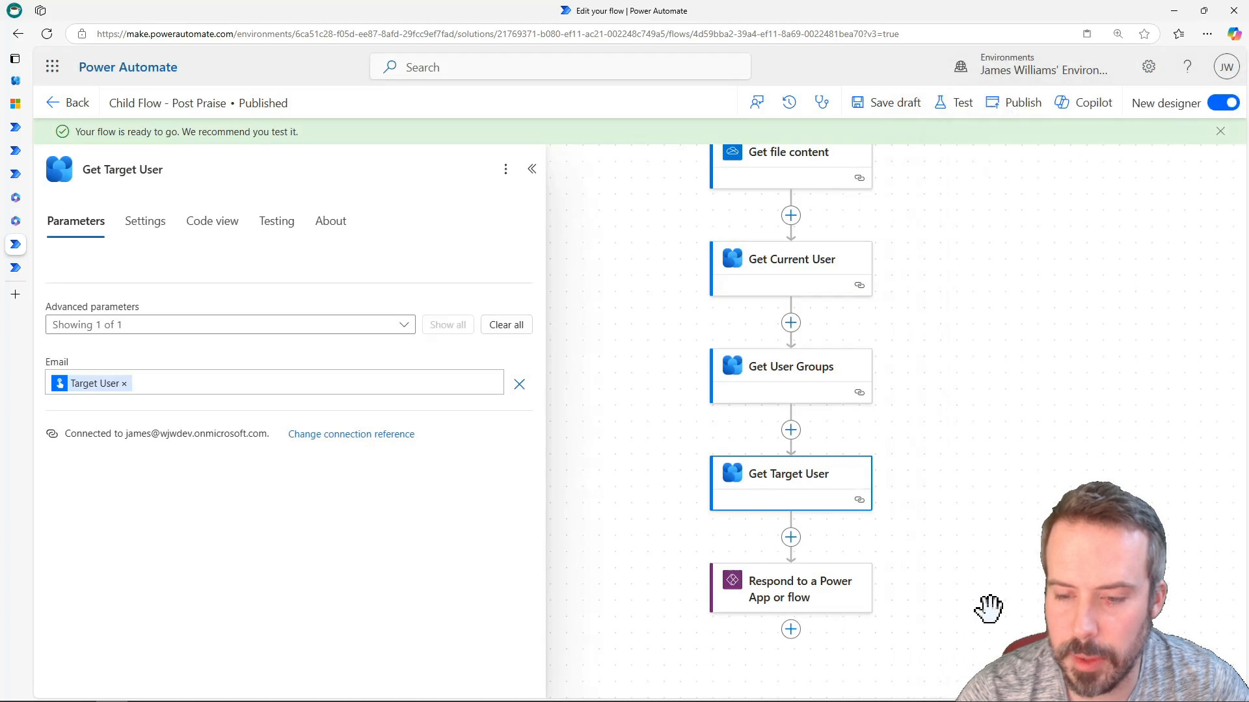
Examine the raw outputs of Get Target User in the test run, locating the user's id property in the body
{"action": "left_click_drag", "start_coordinate": [880, 335], "coordinate": [886, 285]}
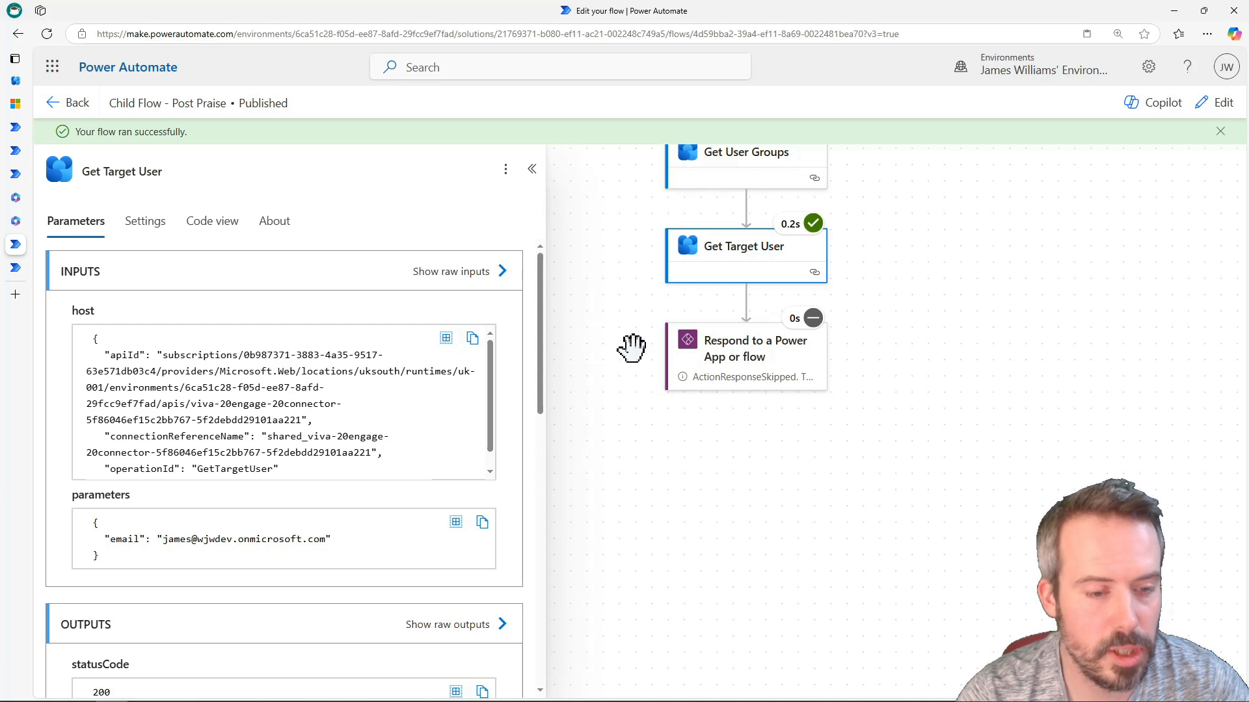
{"action": "scroll", "coordinate": [412, 437], "scroll_direction": "down", "scroll_amount": 3}
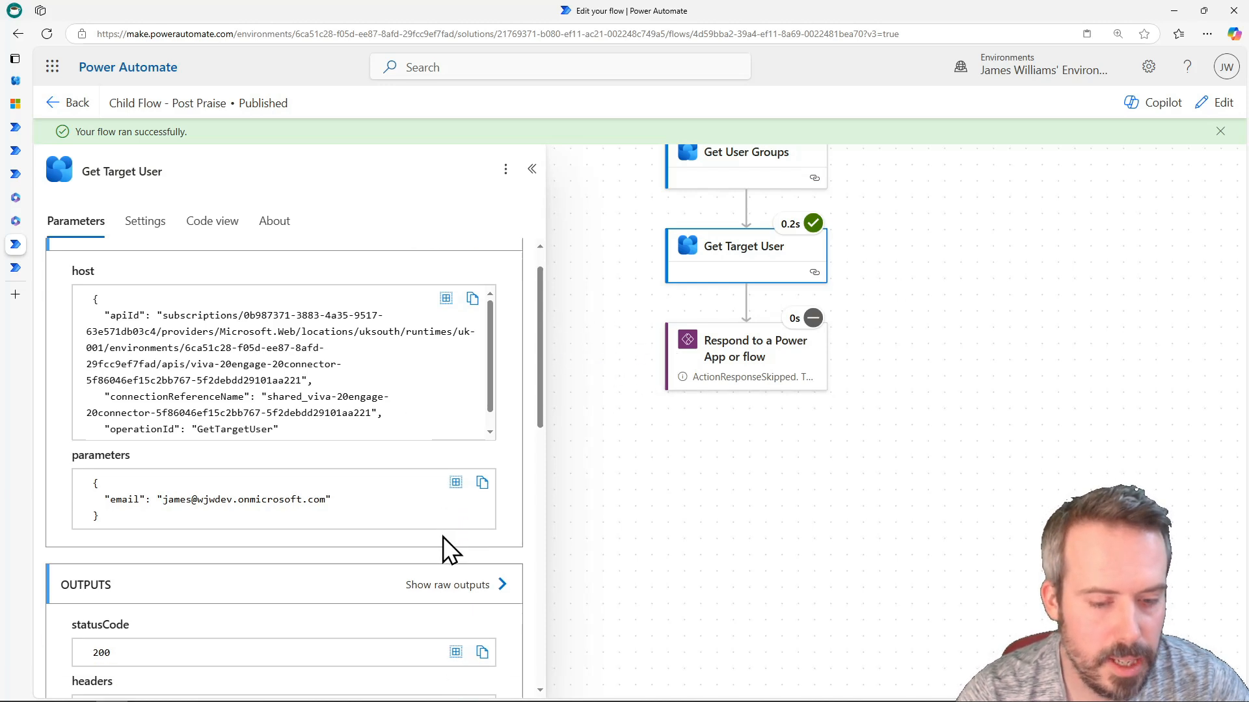
{"action": "left_click", "coordinate": [442, 430]}
{"action": "scroll", "coordinate": [912, 297], "scroll_direction": "down", "scroll_amount": 15}
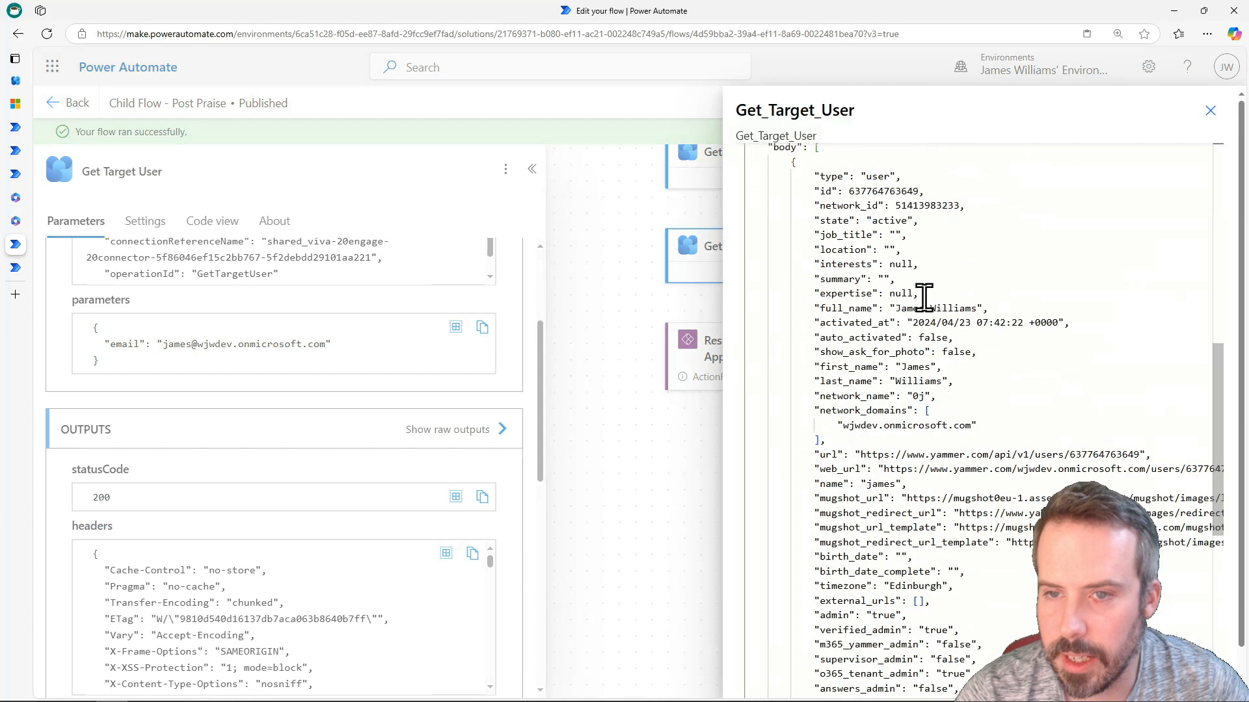
{"action": "scroll", "coordinate": [965, 249], "scroll_direction": "up", "scroll_amount": 5}
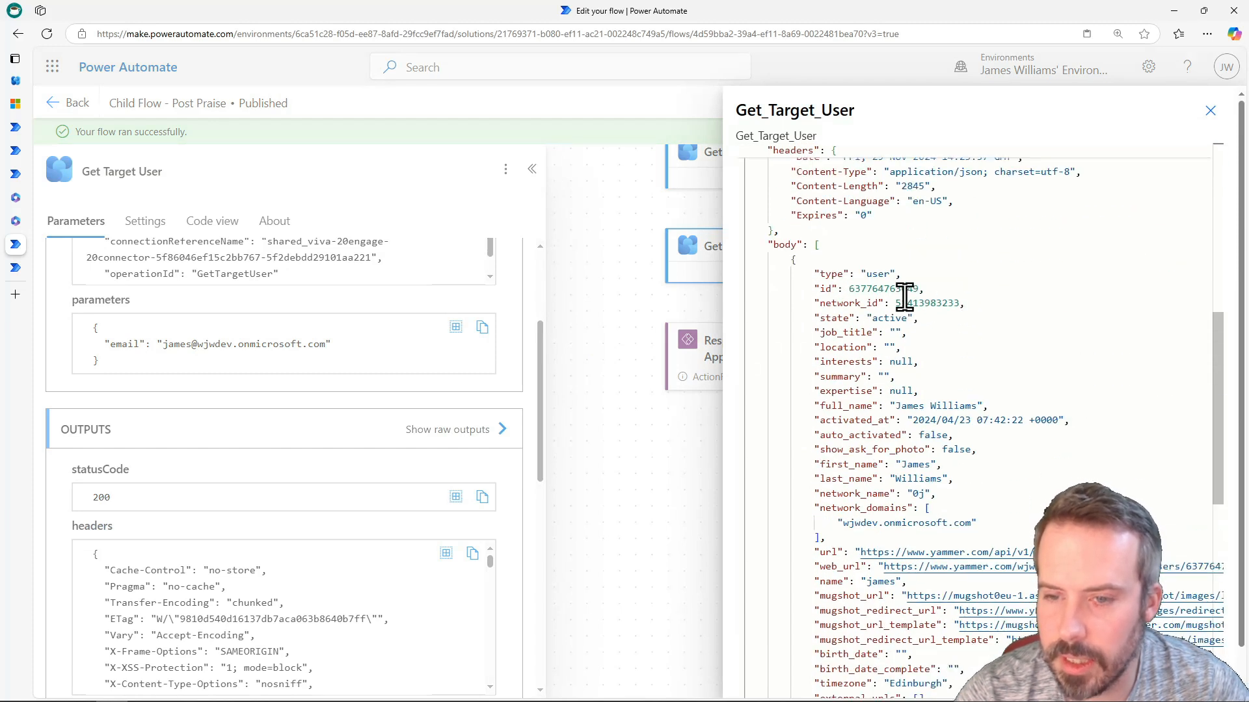
{"action": "double_click", "coordinate": [883, 289]}
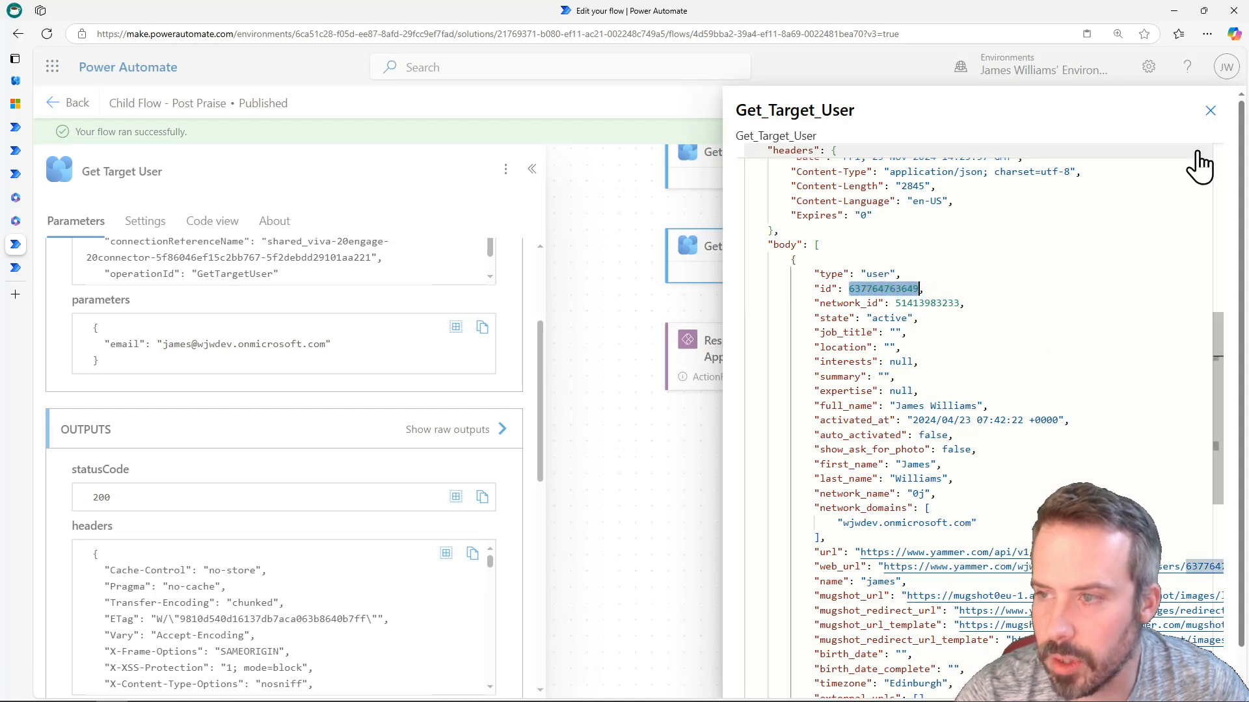
{"action": "left_click", "coordinate": [1210, 111]}
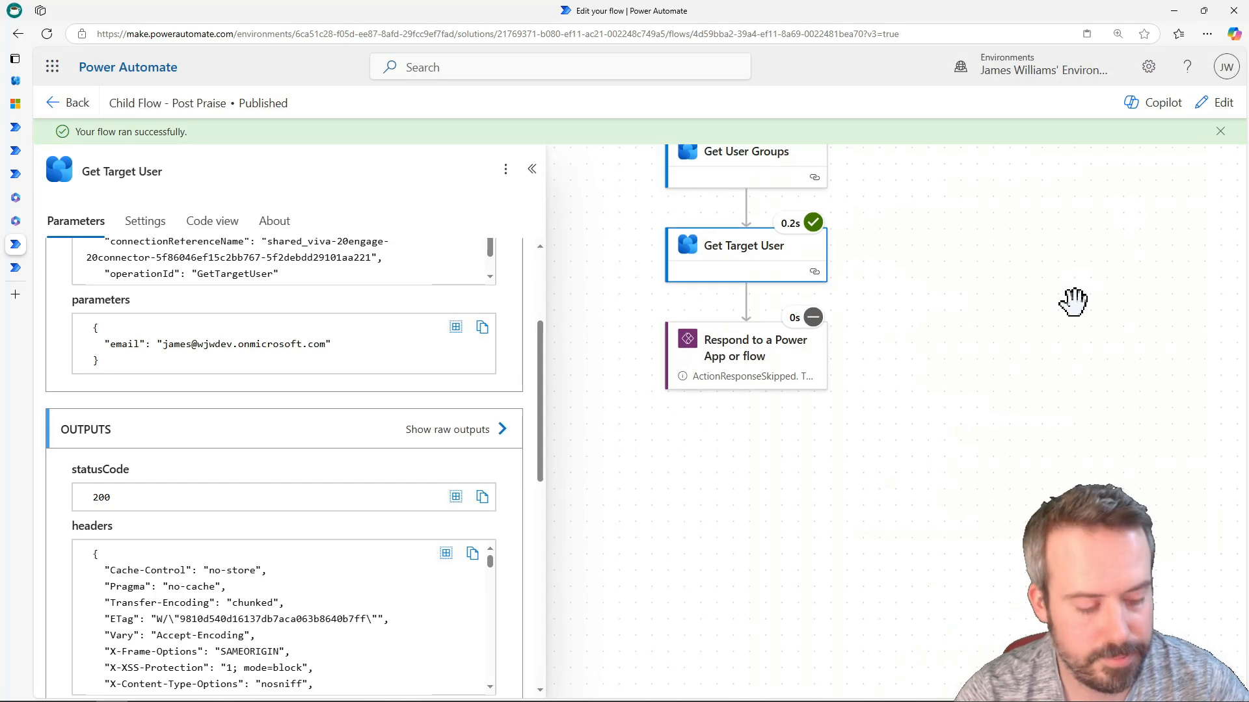
Switch to the separate run details page and examine Get User Groups' raw outputs for the group entries and their full_name property
{"action": "key", "text": "ctrl+Tab"}
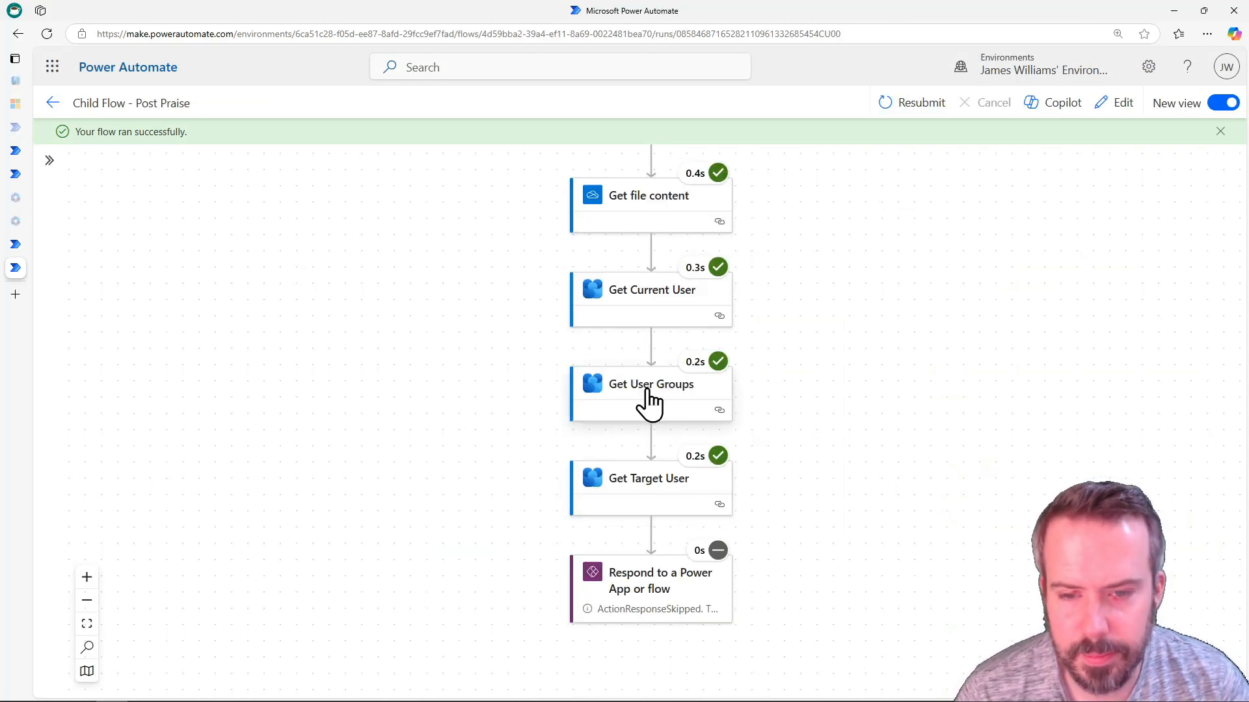
{"action": "left_click", "coordinate": [634, 392]}
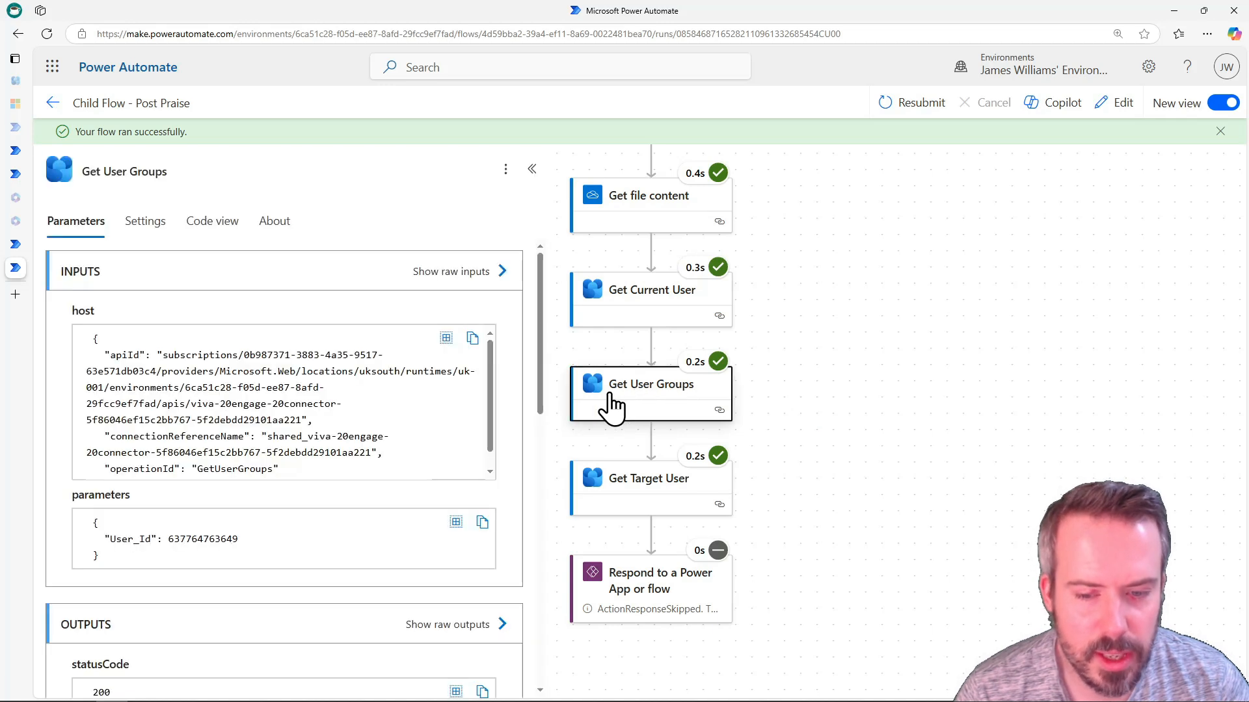
{"action": "left_click", "coordinate": [456, 626]}
{"action": "scroll", "coordinate": [845, 423], "scroll_direction": "down", "scroll_amount": 10}
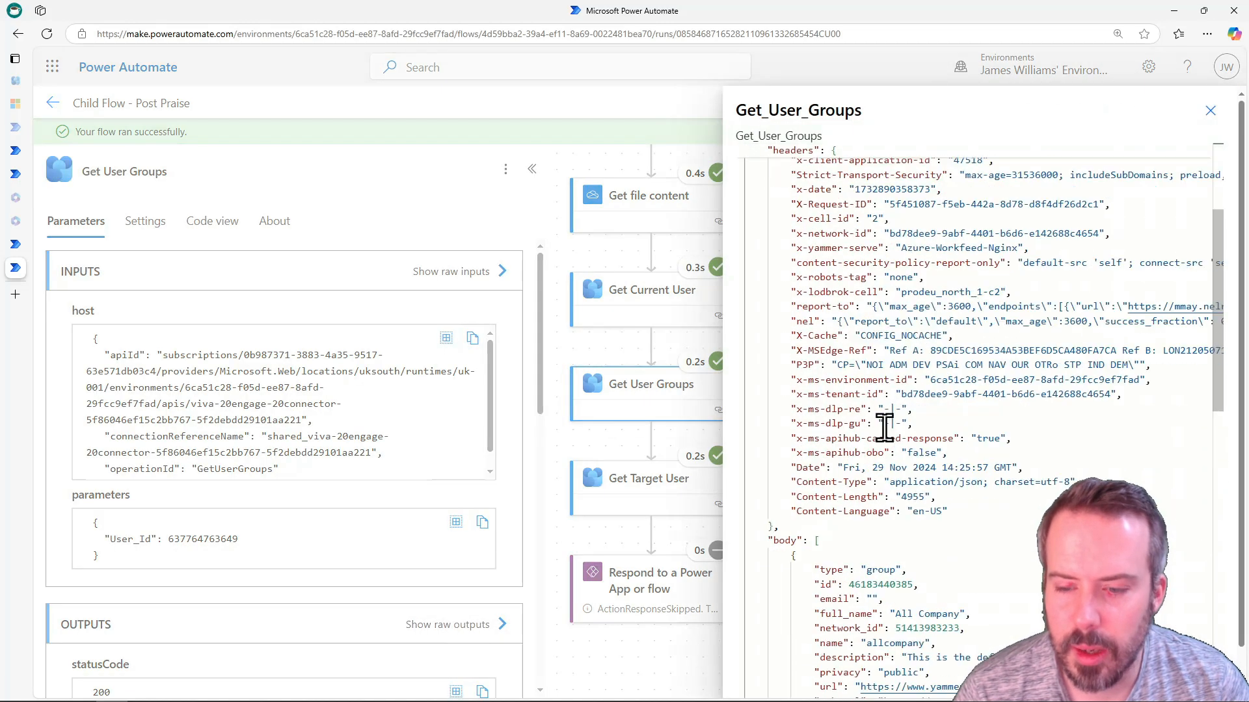
{"action": "scroll", "coordinate": [805, 414], "scroll_direction": "down", "scroll_amount": 2}
{"action": "mouse_move", "coordinate": [814, 281]}
{"action": "left_mouse_down"}
{"action": "mouse_move", "coordinate": [818, 354]}
{"action": "mouse_move", "coordinate": [826, 284]}
{"action": "left_mouse_up"}
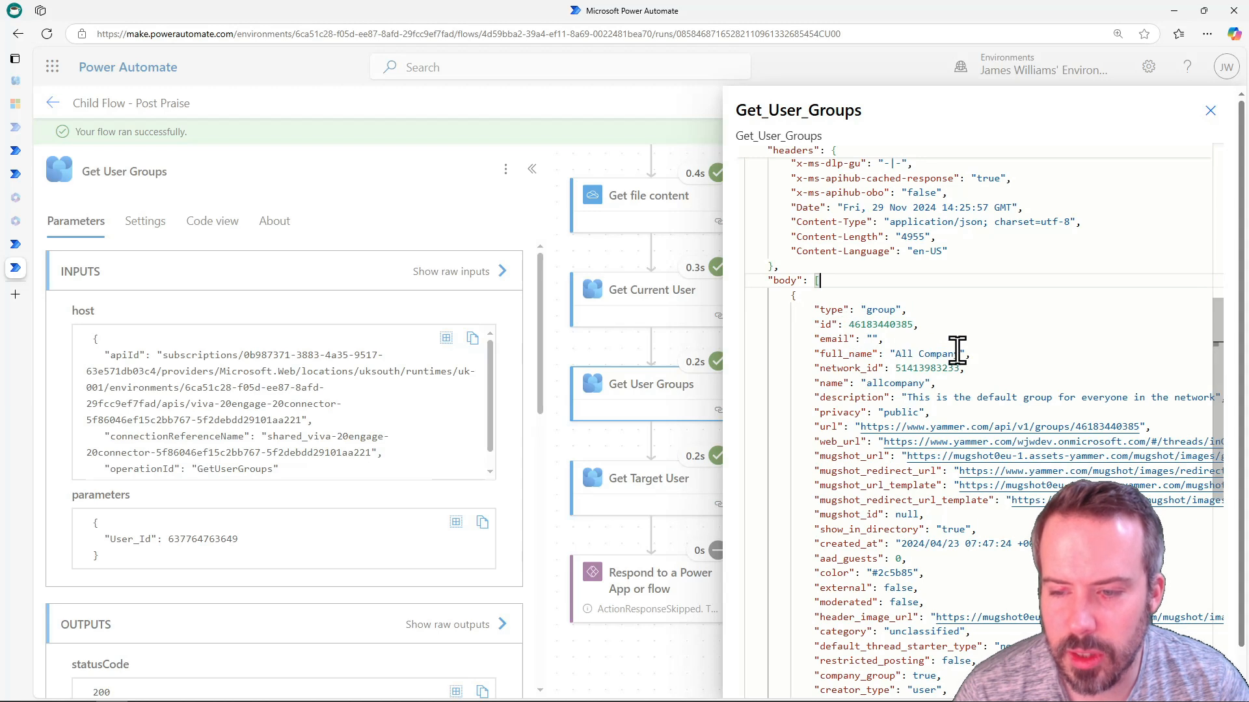
{"action": "scroll", "coordinate": [891, 355], "scroll_direction": "down", "scroll_amount": 9}
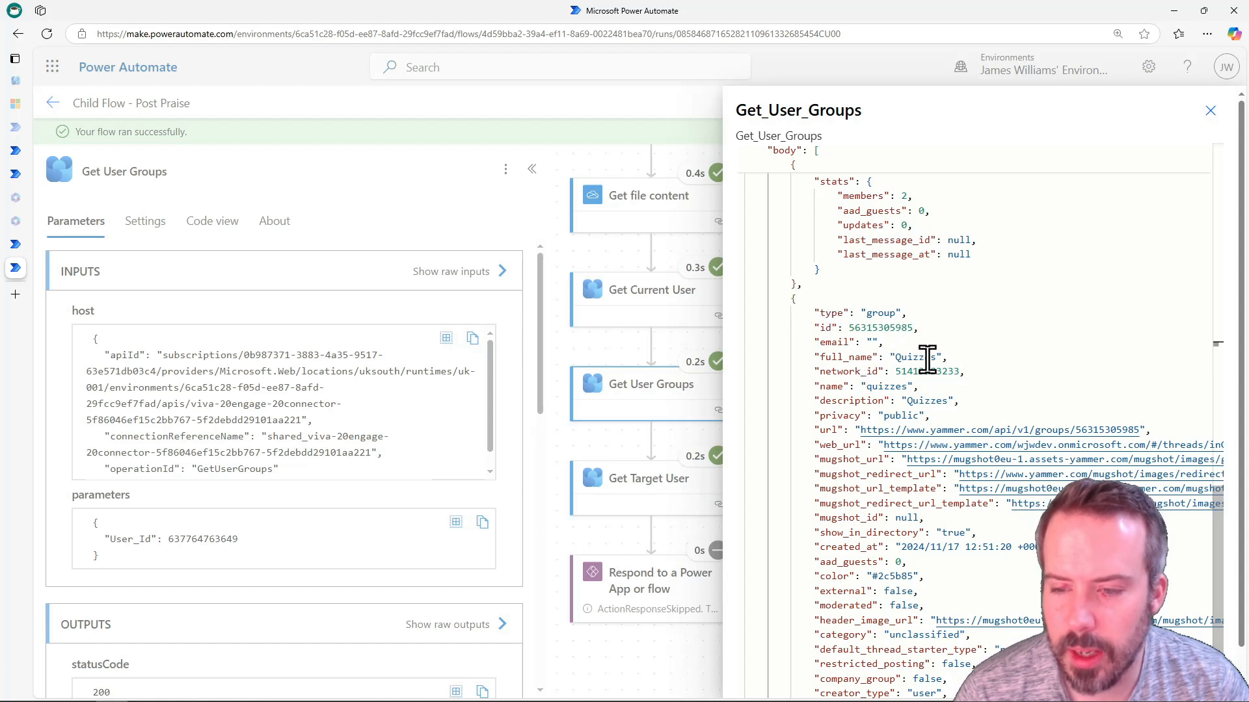
{"action": "double_click", "coordinate": [836, 357]}
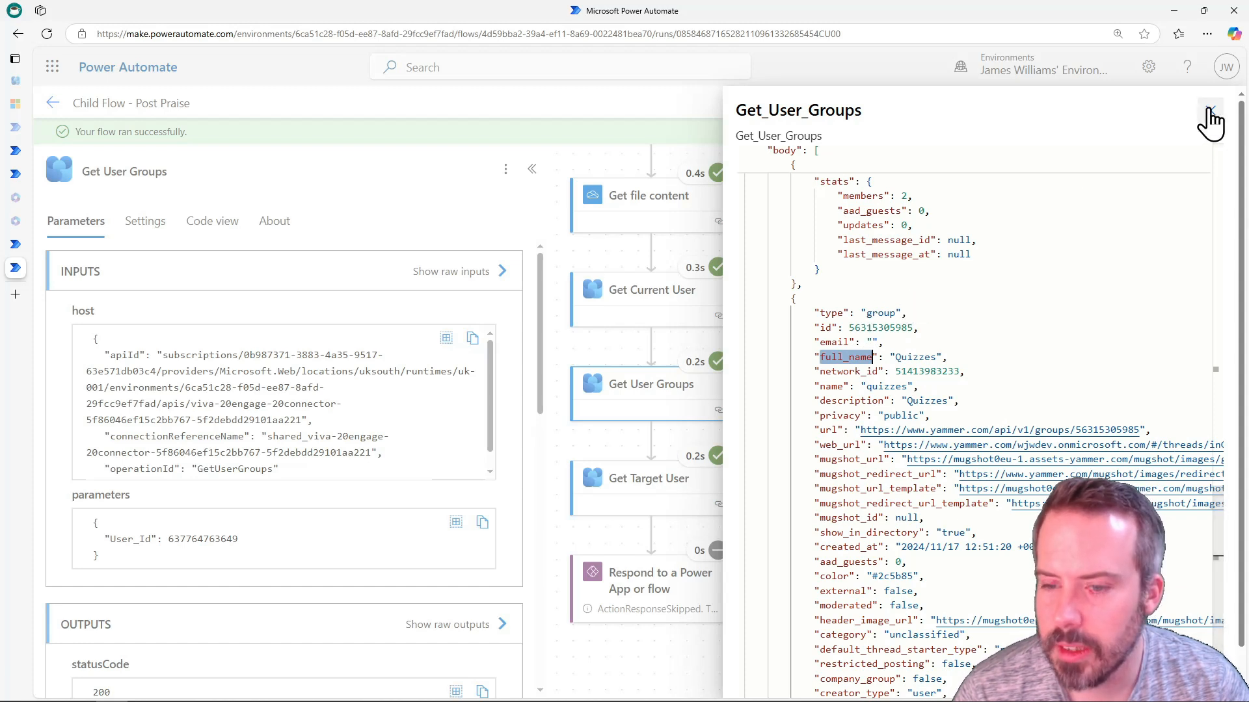
{"action": "left_click", "coordinate": [1211, 111]}
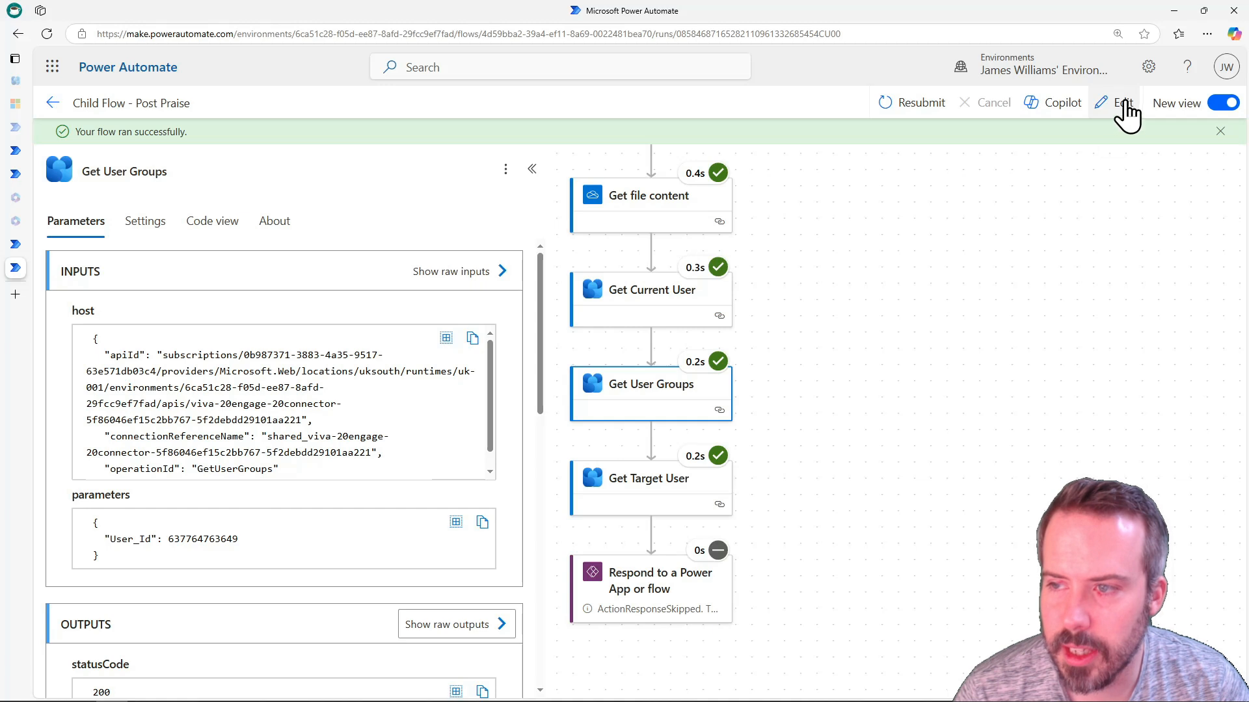
Return the flow to editing and insert a Data Operation Filter array action between Get Target User and Respond to a Power App or flow
{"action": "left_click", "coordinate": [1117, 103]}
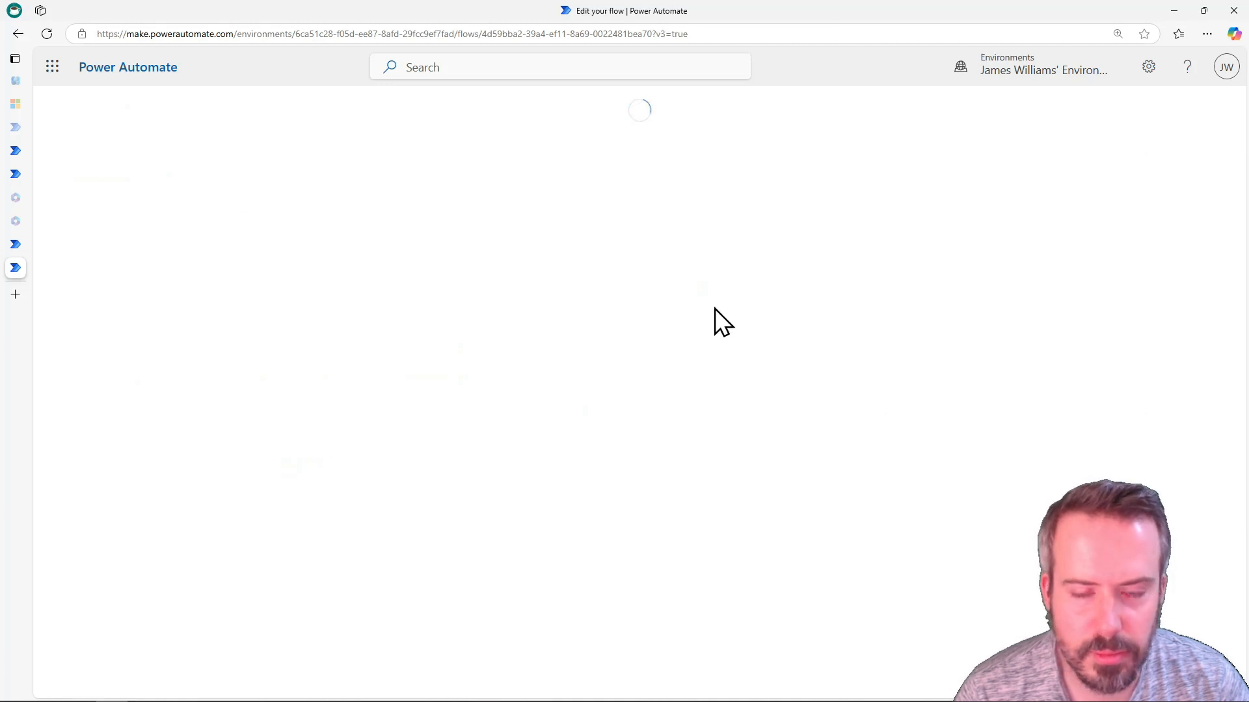
{"action": "left_click_drag", "start_coordinate": [842, 492], "coordinate": [862, 265]}
{"action": "scroll", "coordinate": [862, 266], "scroll_direction": "down", "scroll_amount": 3}
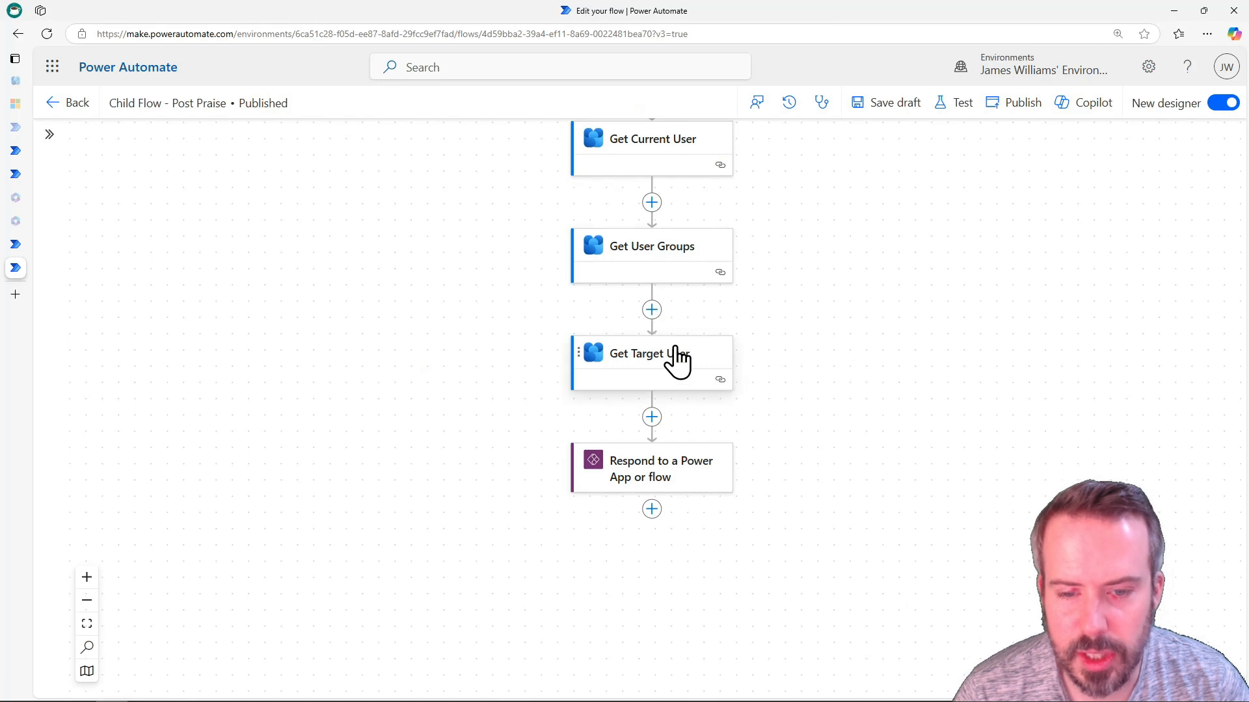
{"action": "left_click", "coordinate": [651, 417]}
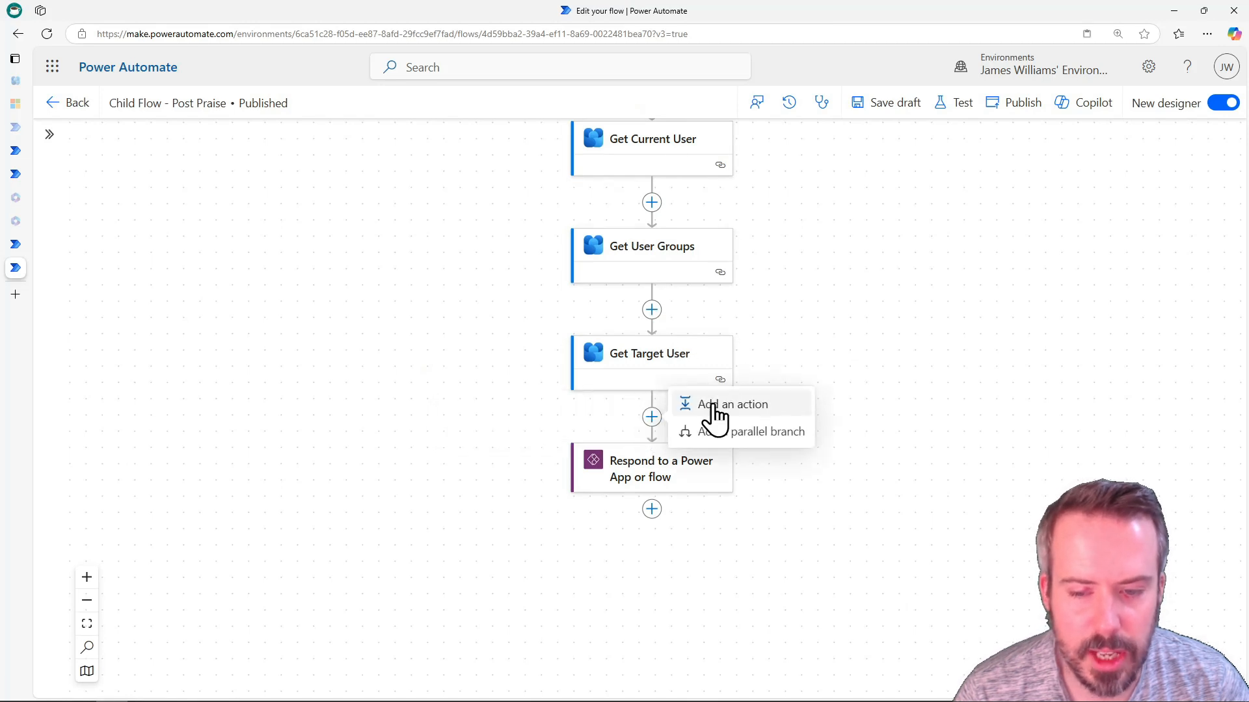
{"action": "left_click", "coordinate": [722, 404]}
{"action": "type", "text": "filter"}
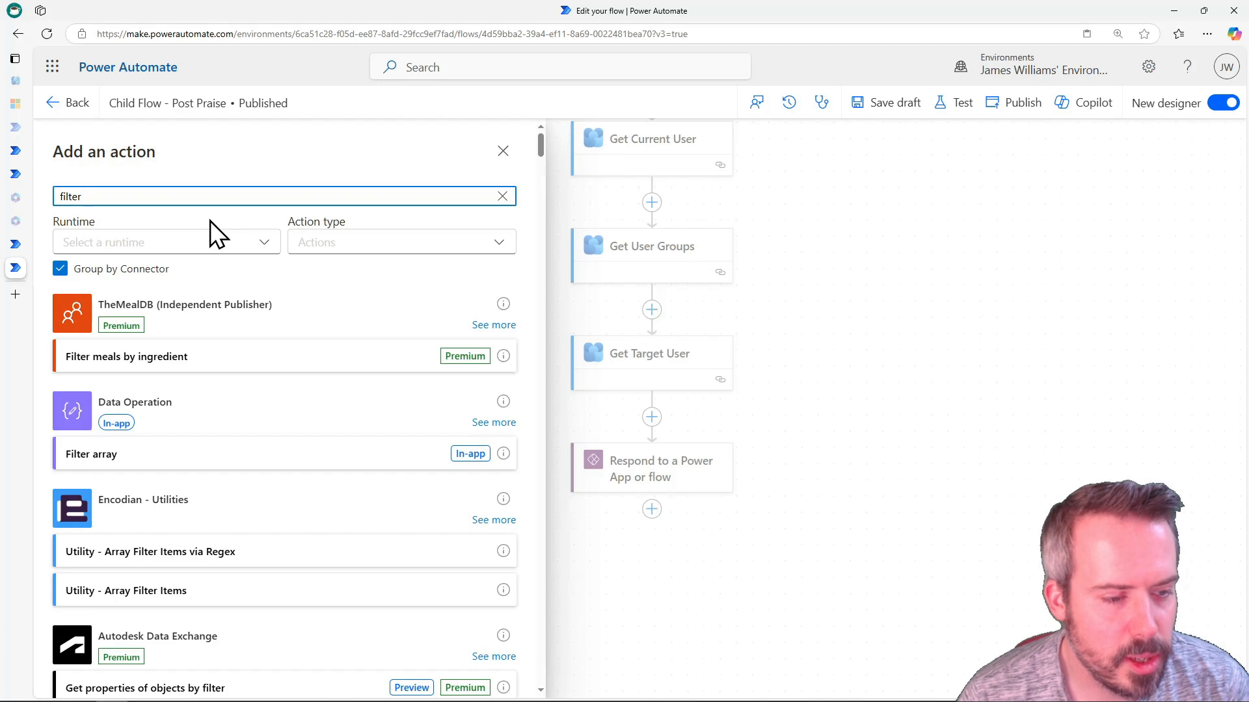
{"action": "left_click", "coordinate": [142, 448]}
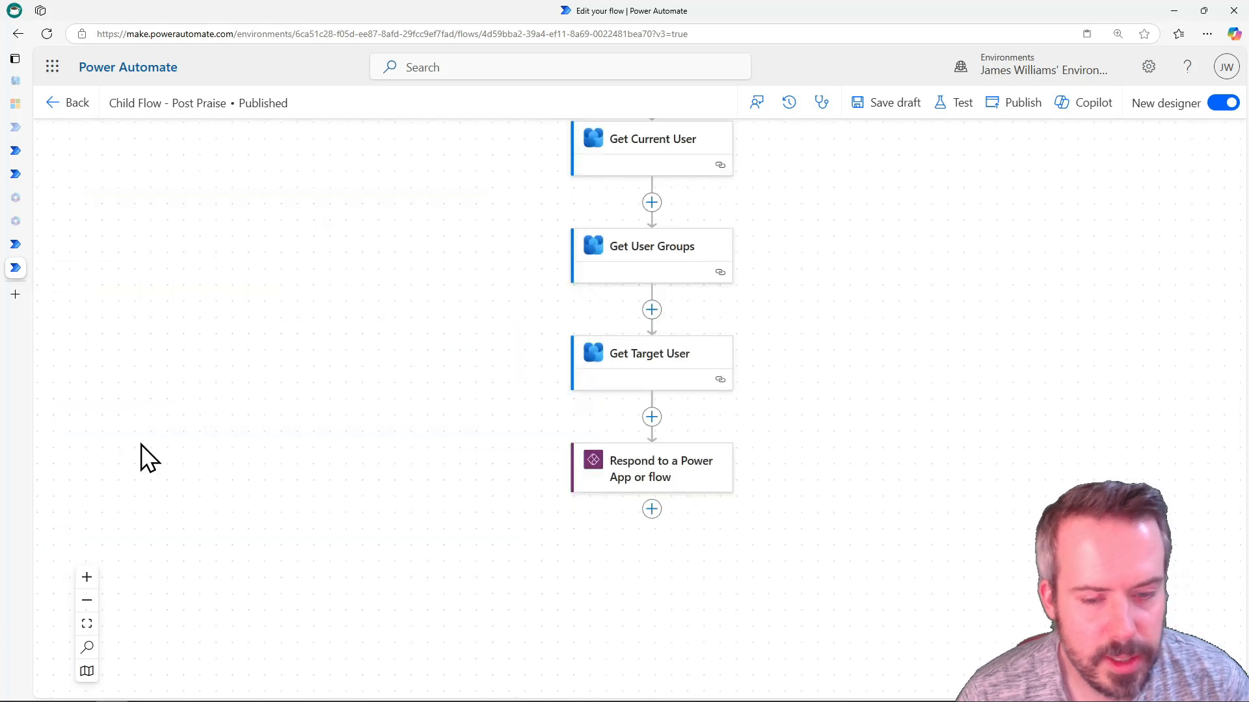
Set the Filter array's From input to the Body output of Get User Groups
{"action": "left_click", "coordinate": [220, 257]}
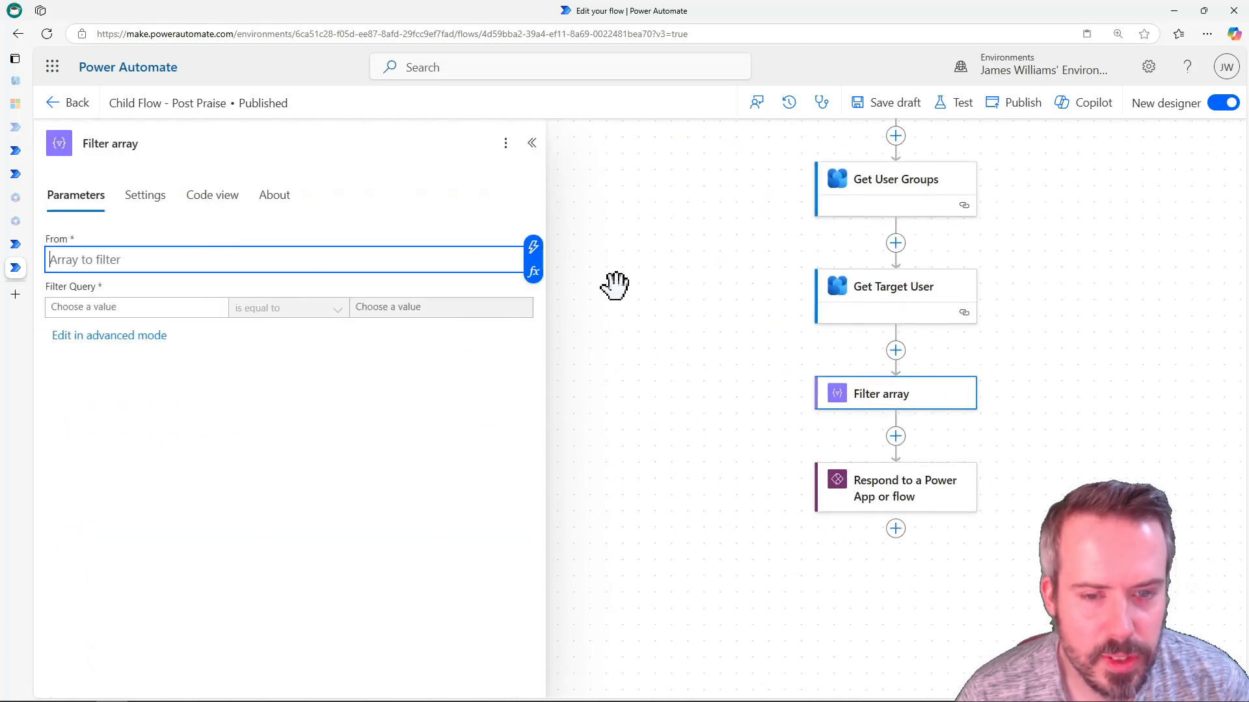
{"action": "left_click", "coordinate": [542, 254]}
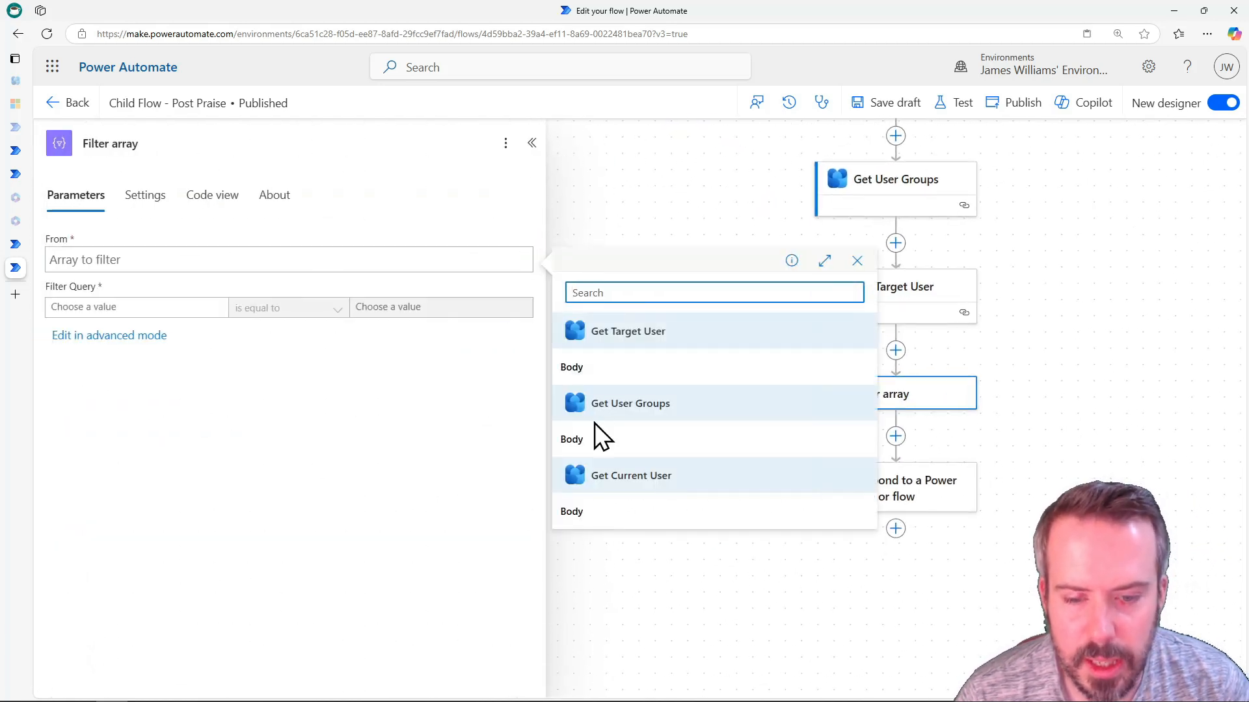
{"action": "left_click", "coordinate": [614, 439]}
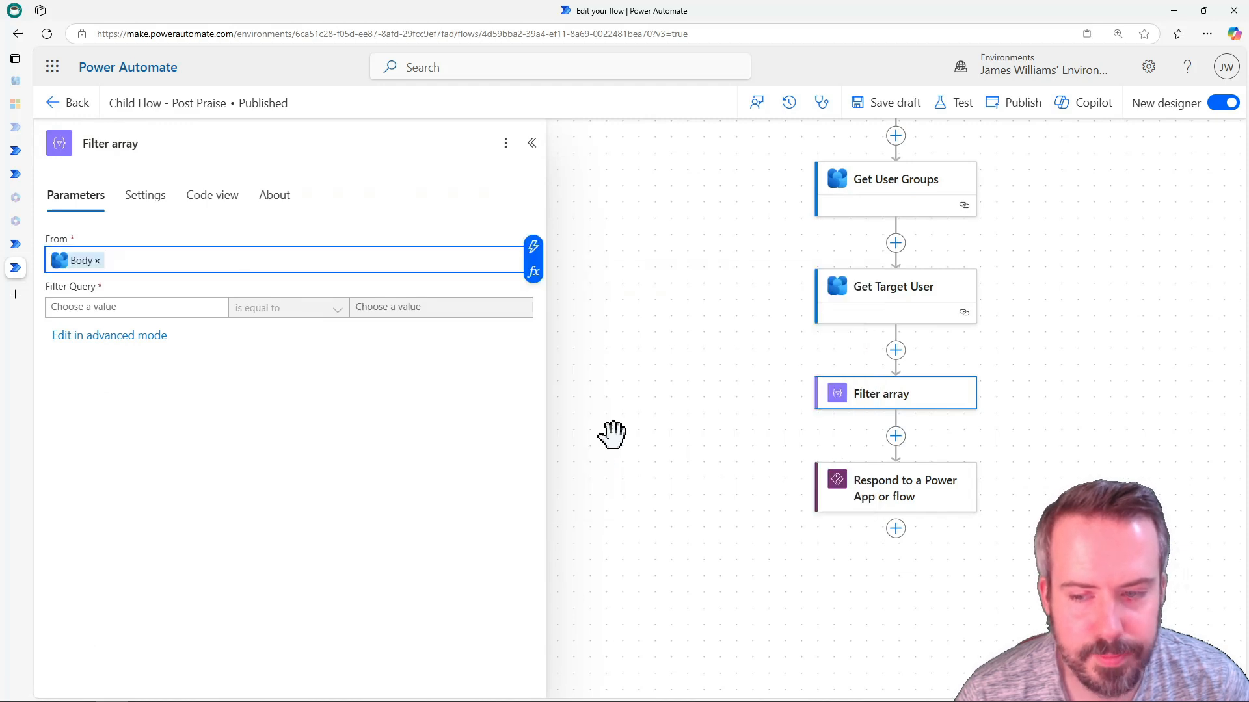
Set the first value of the Filter Query to the expression item()['full_name']
{"action": "left_click", "coordinate": [135, 307]}
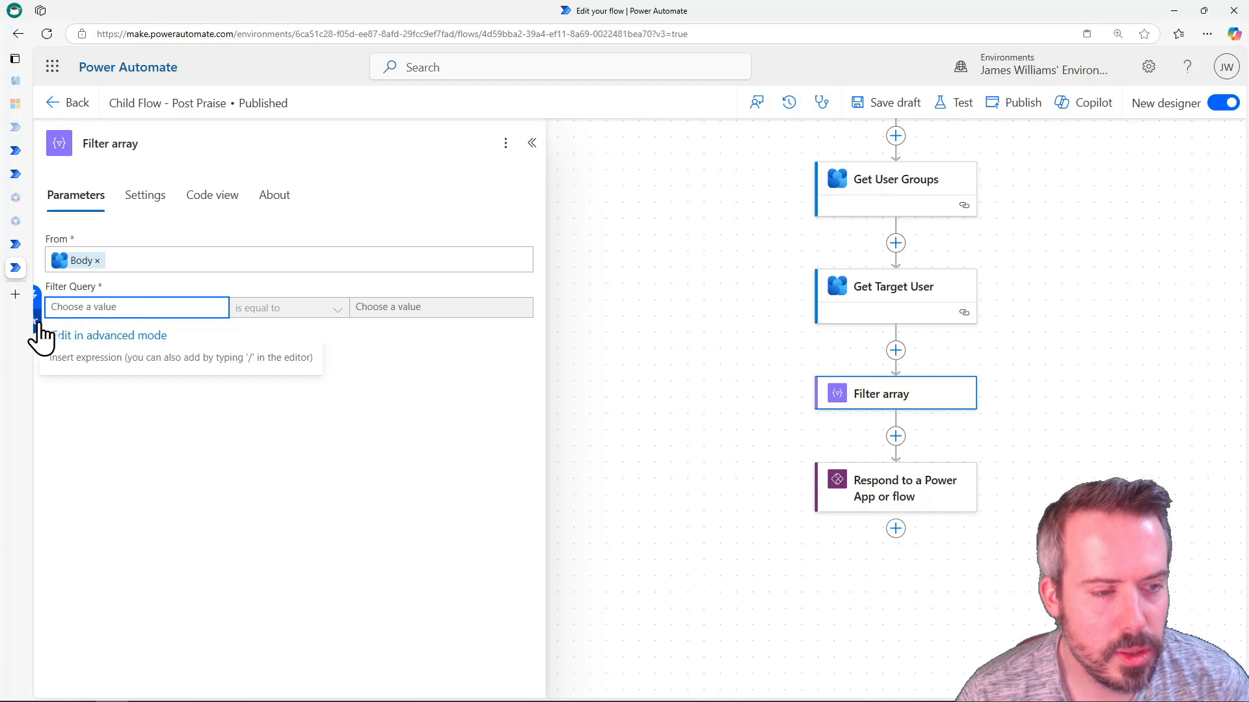
{"action": "left_click", "coordinate": [37, 321]}
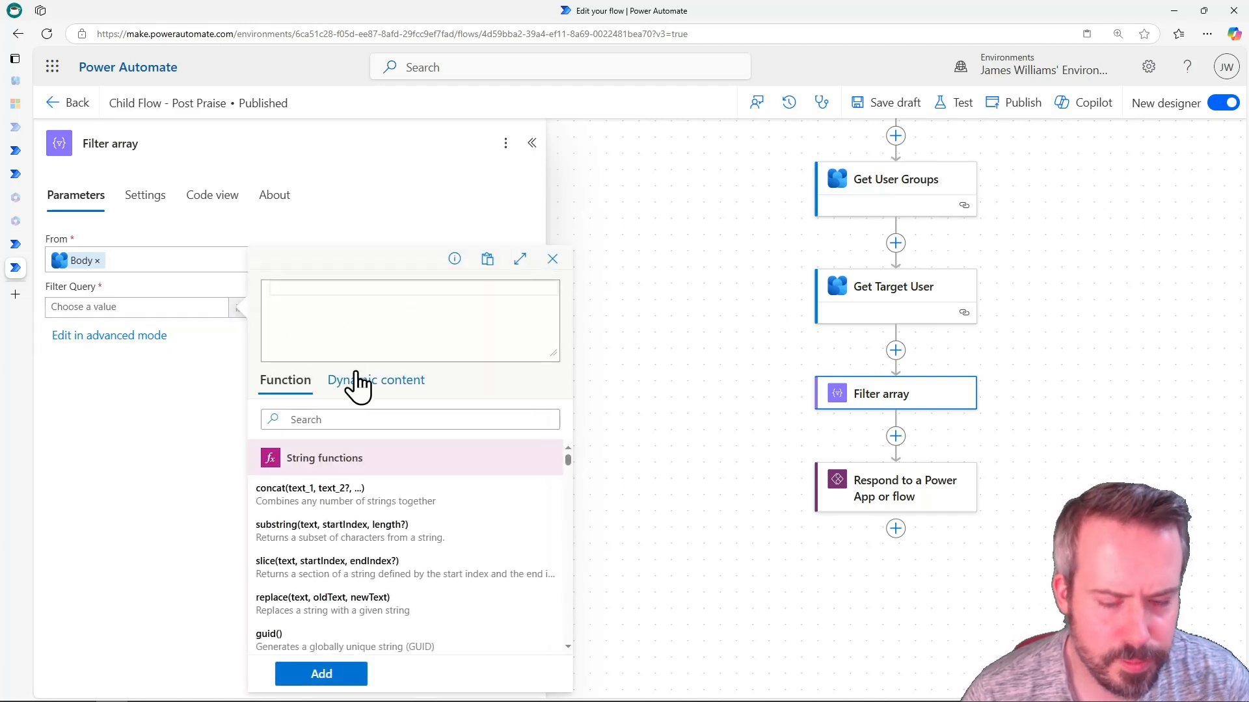
{"action": "type", "text": "it"}
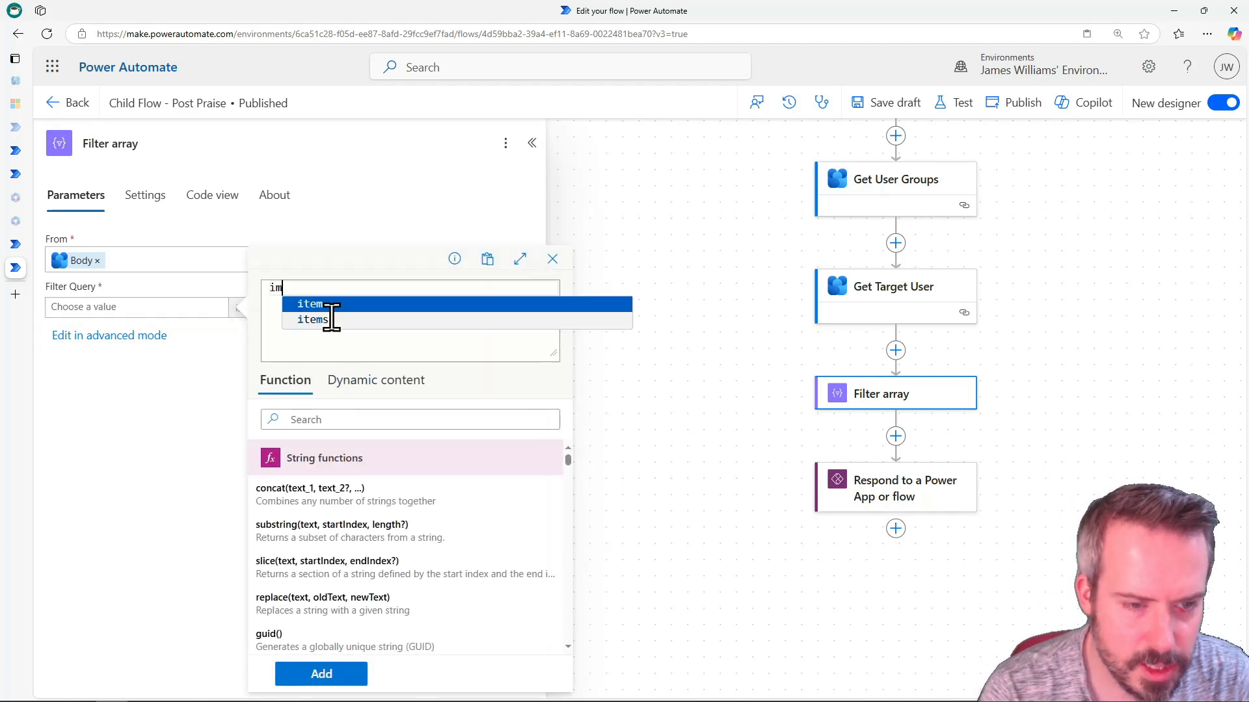
{"action": "type", "text": "em"}
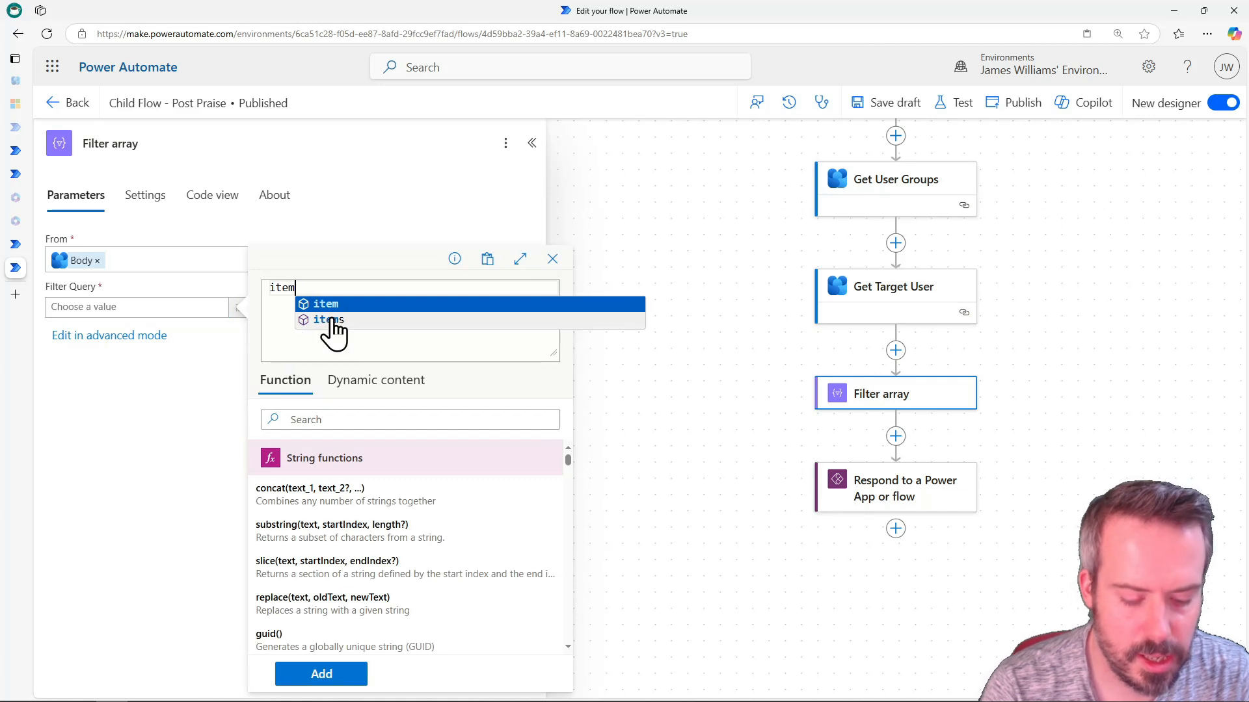
{"action": "key", "text": "Return"}
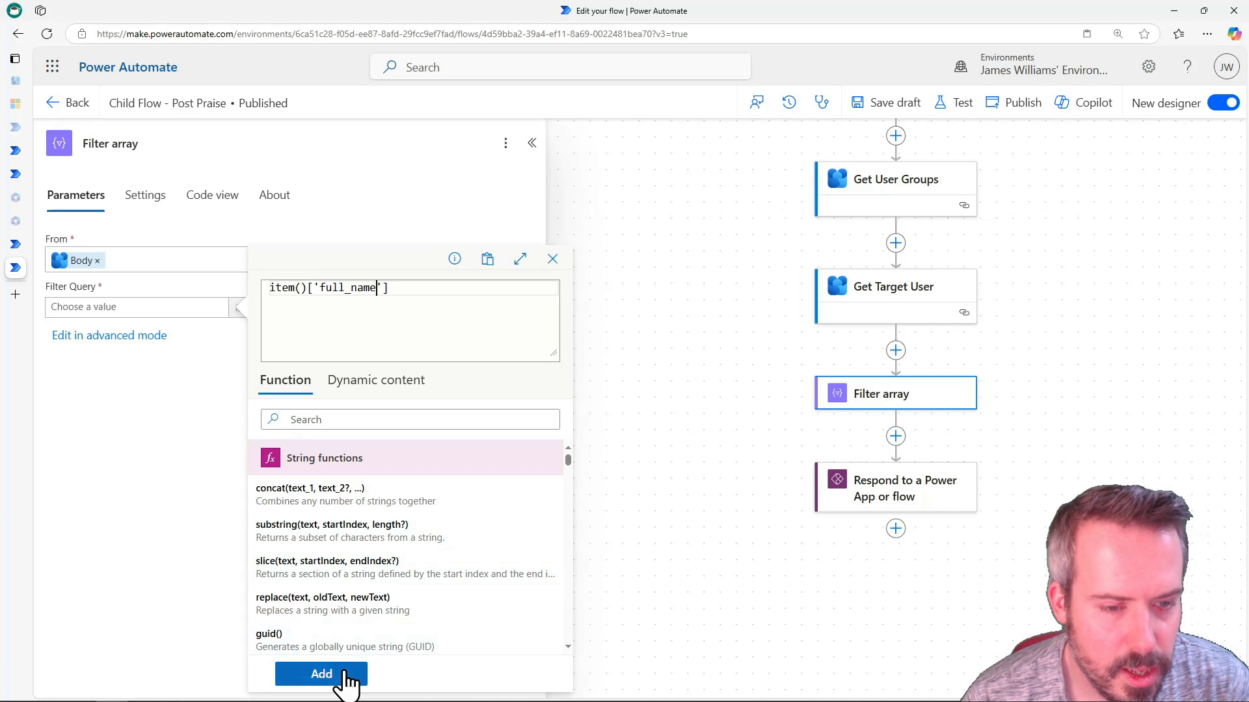
{"action": "left_click", "coordinate": [340, 672]}
Set the Filter Query's comparison value to Quizzes, keeping is equal to, and publish and test the flow
{"action": "left_click", "coordinate": [406, 311]}
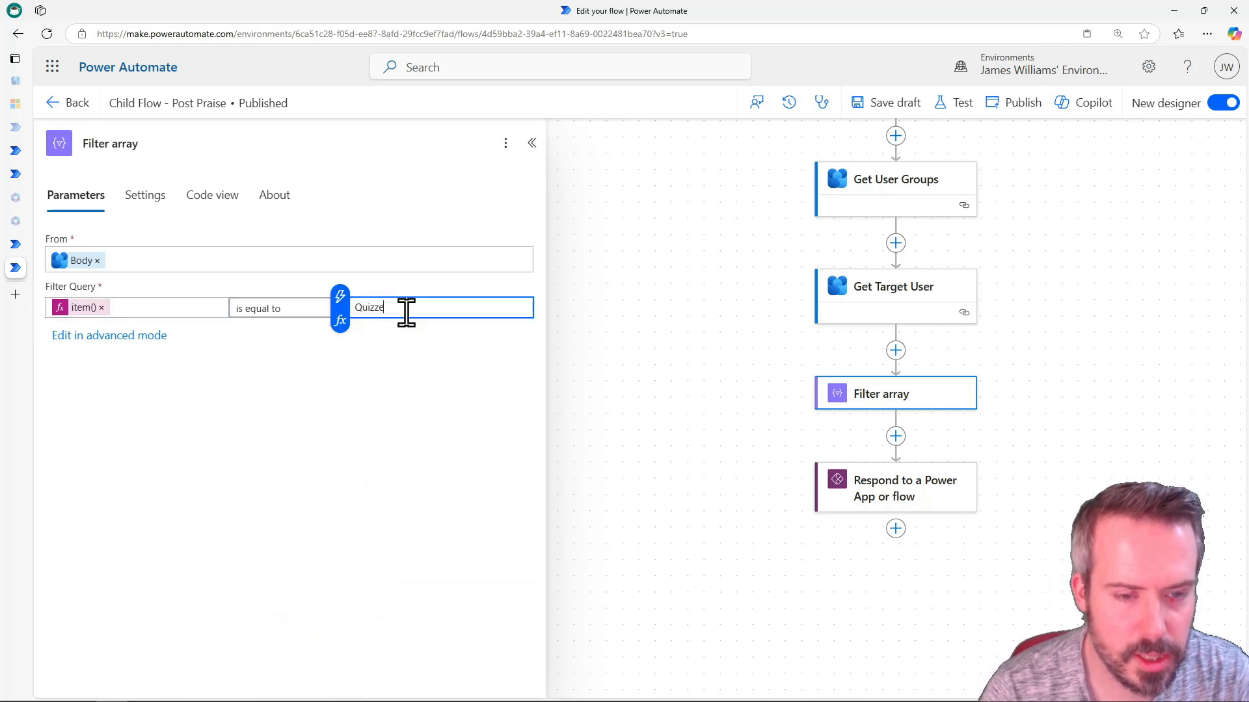
{"action": "left_click", "coordinate": [431, 346]}
{"action": "left_click_drag", "start_coordinate": [1055, 306], "coordinate": [964, 340]}
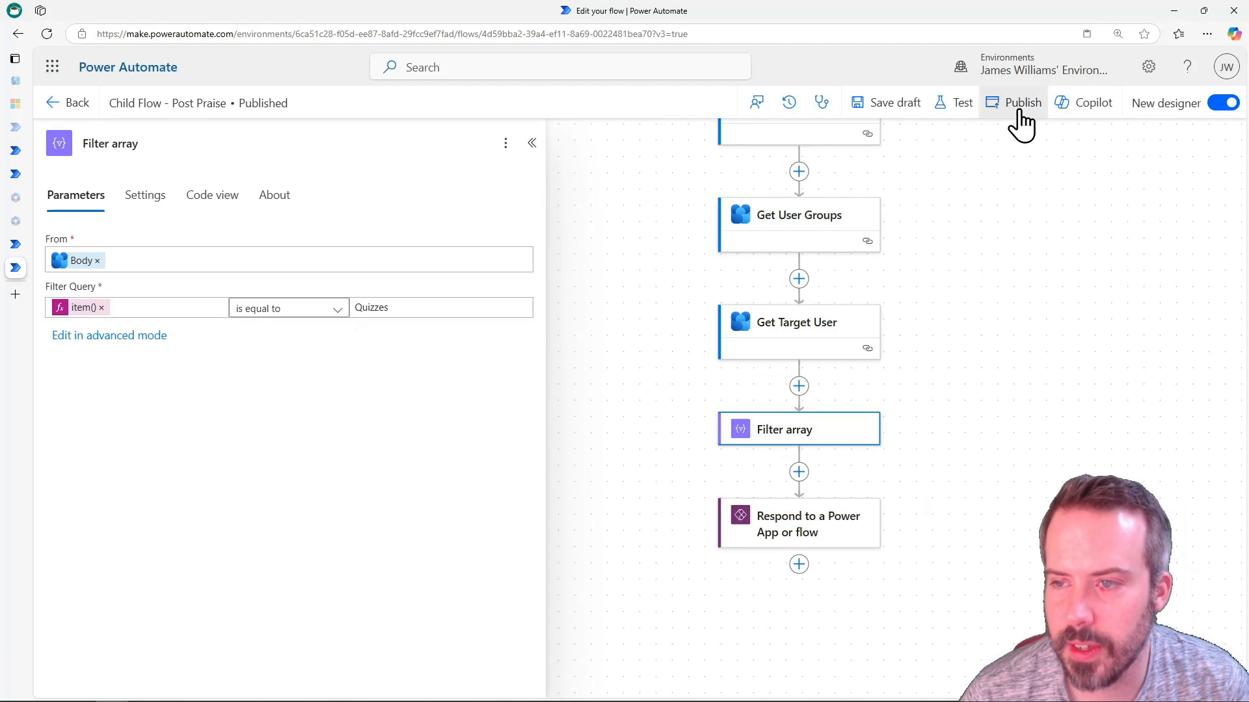
{"action": "left_click", "coordinate": [1019, 110]}
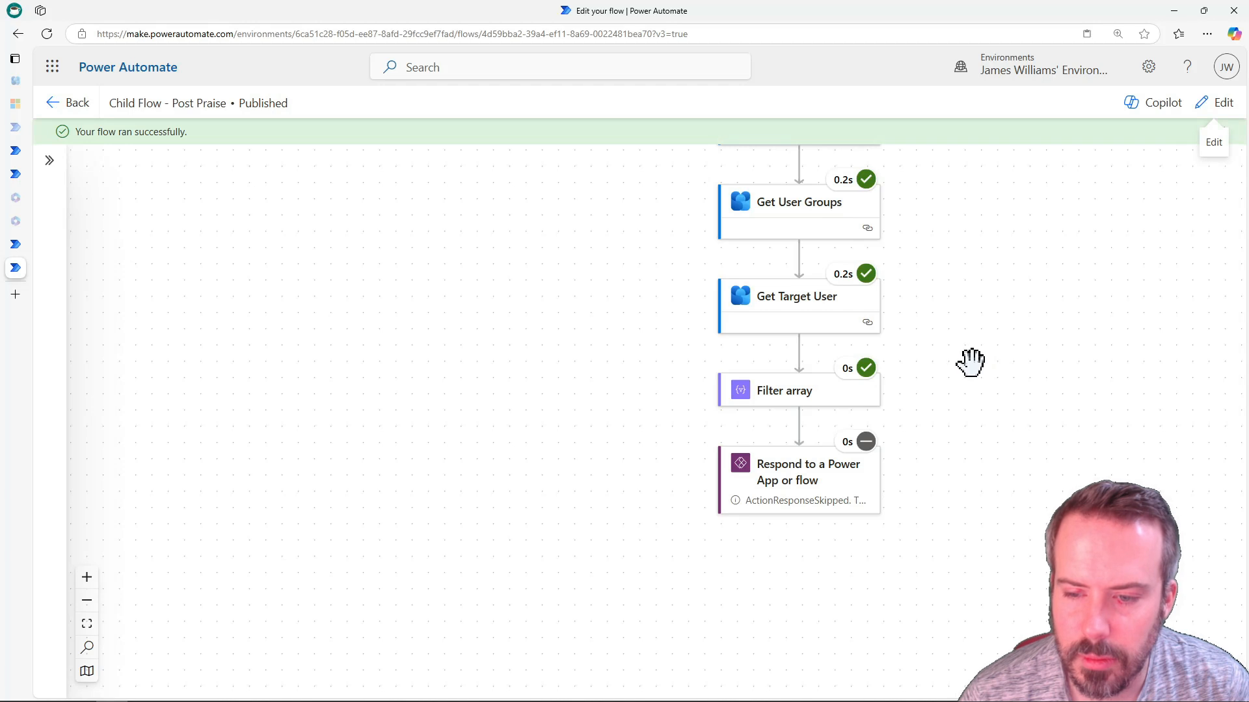
Examine Filter array's raw outputs in the test run, locating the id of the filtered group in the body
{"action": "left_click", "coordinate": [782, 393]}
{"action": "left_click", "coordinate": [460, 534]}
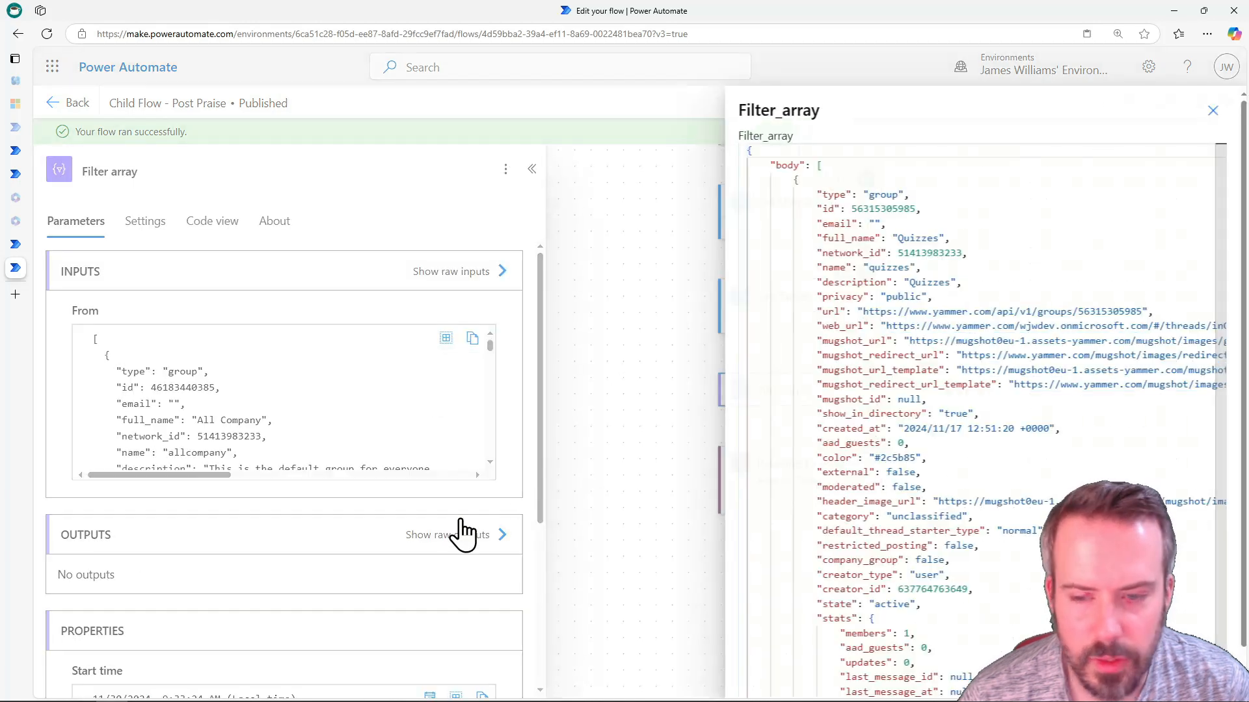
{"action": "scroll", "coordinate": [966, 356], "scroll_direction": "down", "scroll_amount": 1}
{"action": "scroll", "coordinate": [916, 369], "scroll_direction": "up", "scroll_amount": 1}
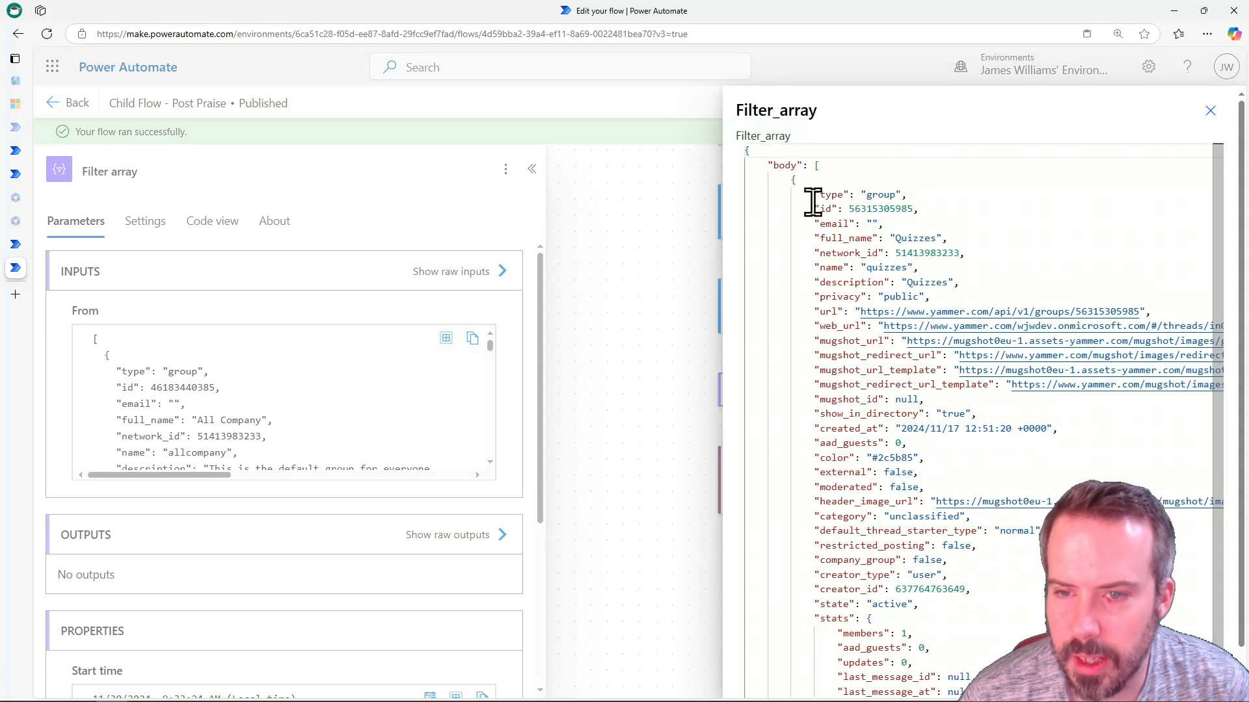
{"action": "scroll", "coordinate": [913, 295], "scroll_direction": "down", "scroll_amount": 1}
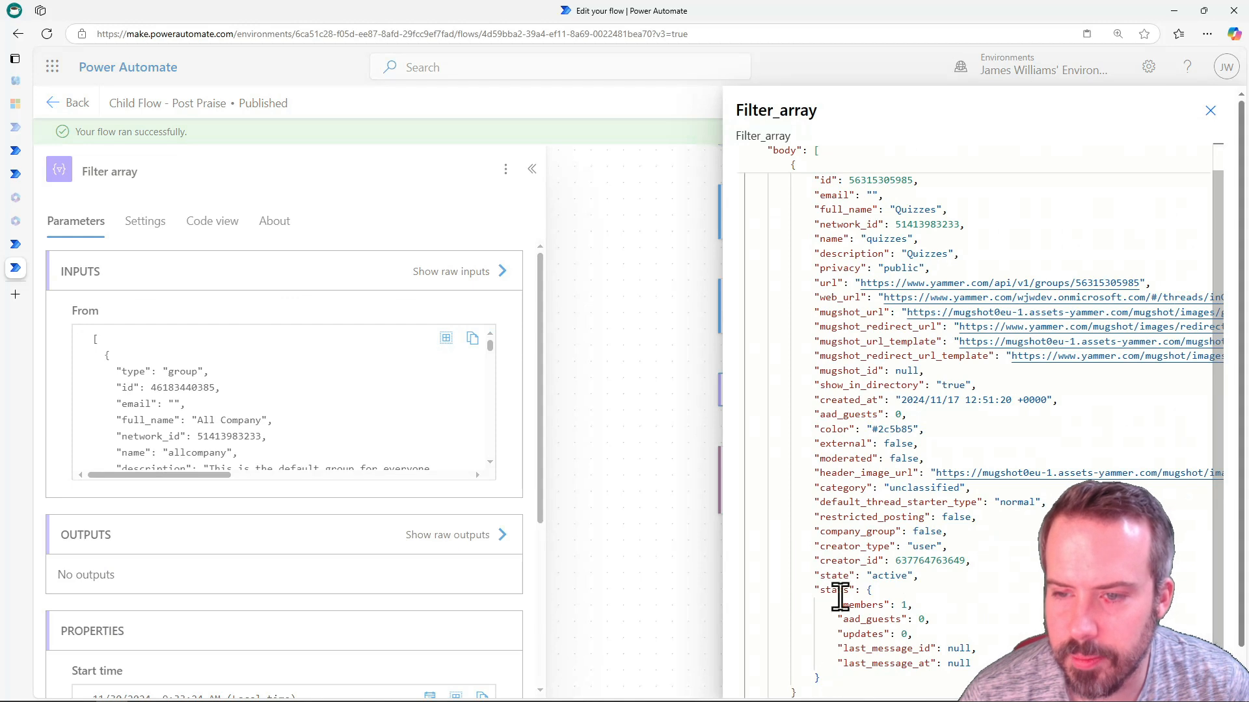
{"action": "scroll", "coordinate": [835, 447], "scroll_direction": "up", "scroll_amount": 1}
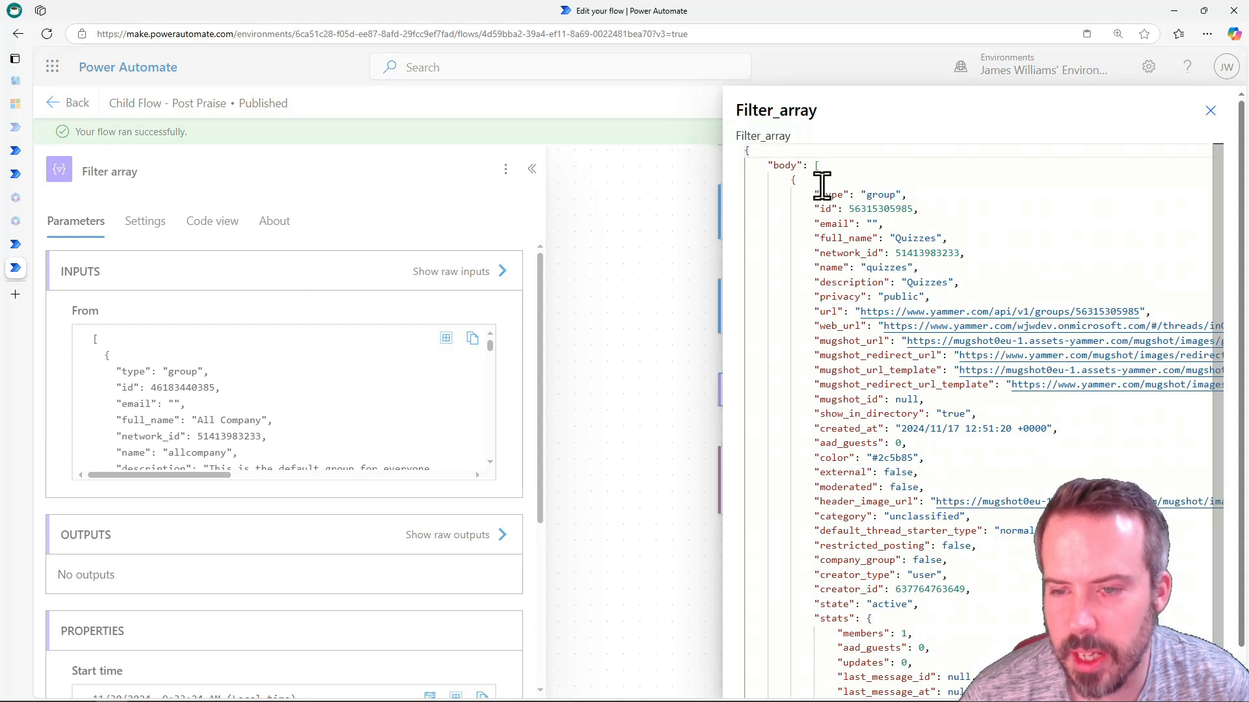
{"action": "double_click", "coordinate": [878, 208]}
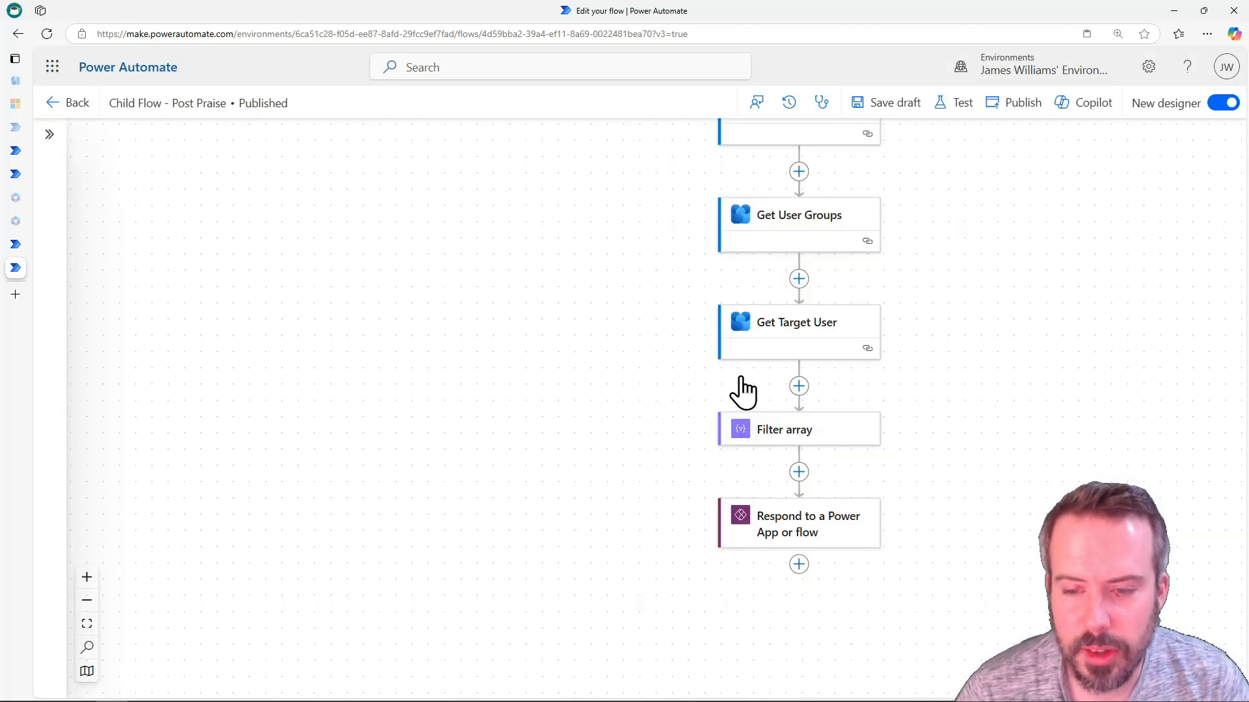
Add the Upload Small File action from the custom Viva Engage Upload File connector after Filter array and sign in to create its connection
{"action": "left_click", "coordinate": [801, 471]}
{"action": "left_click", "coordinate": [859, 459]}
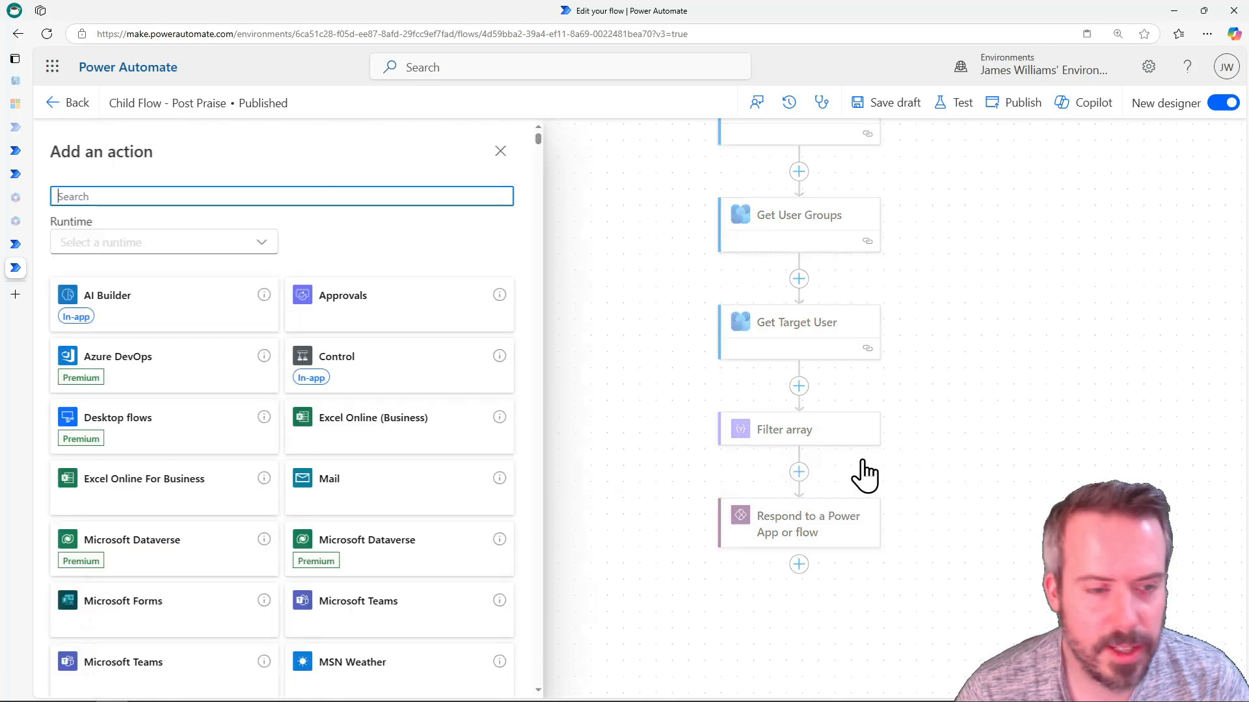
{"action": "left_click", "coordinate": [144, 241]}
{"action": "left_click", "coordinate": [145, 244]}
{"action": "left_click", "coordinate": [145, 244]}
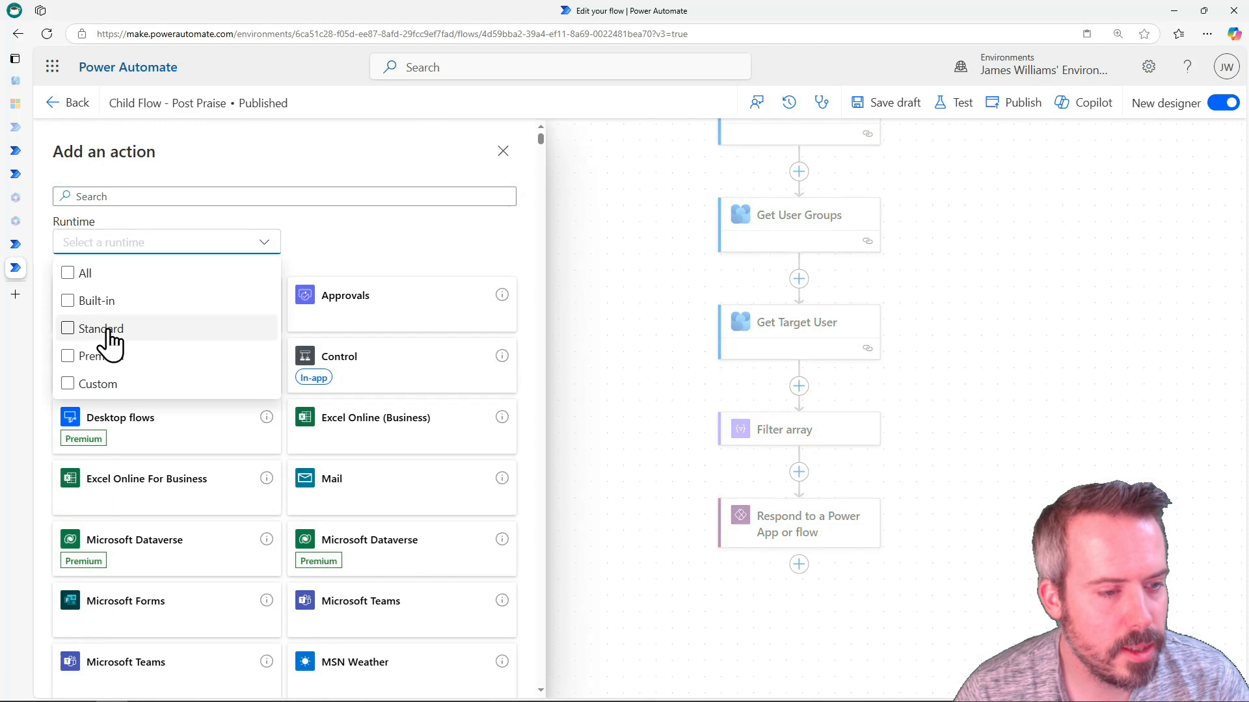
{"action": "left_click", "coordinate": [92, 385]}
{"action": "left_click", "coordinate": [368, 455]}
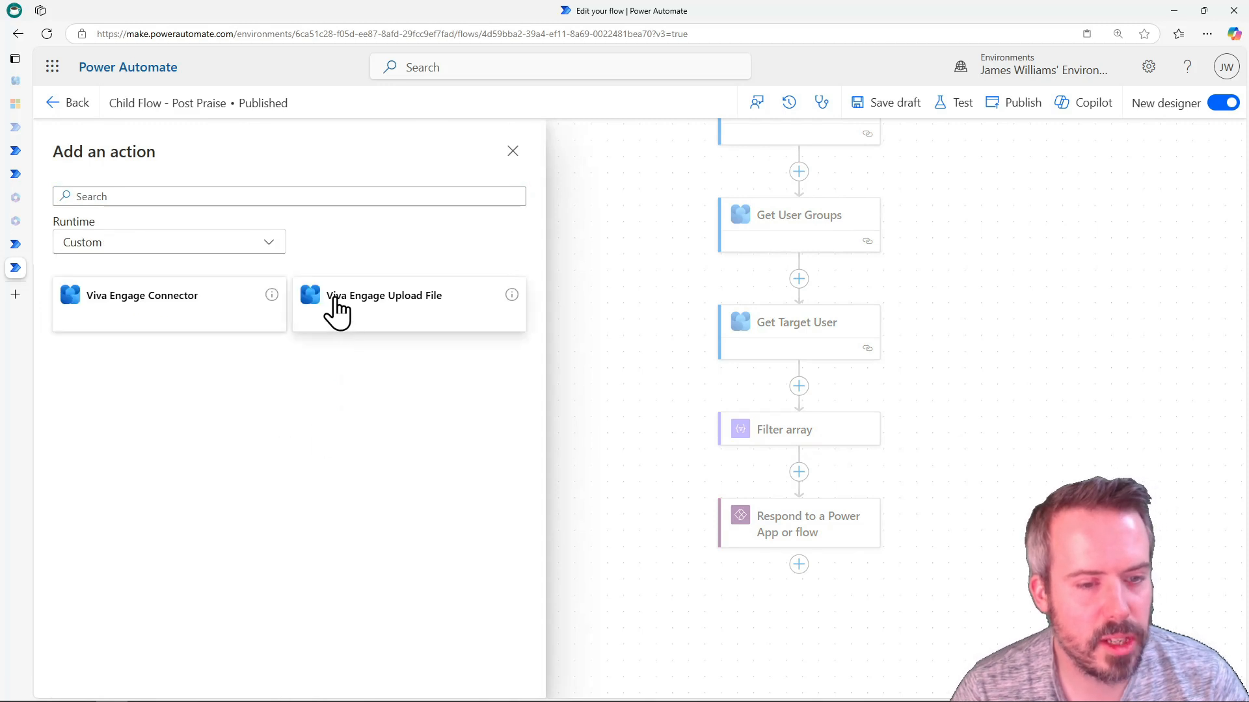
{"action": "left_click", "coordinate": [394, 306]}
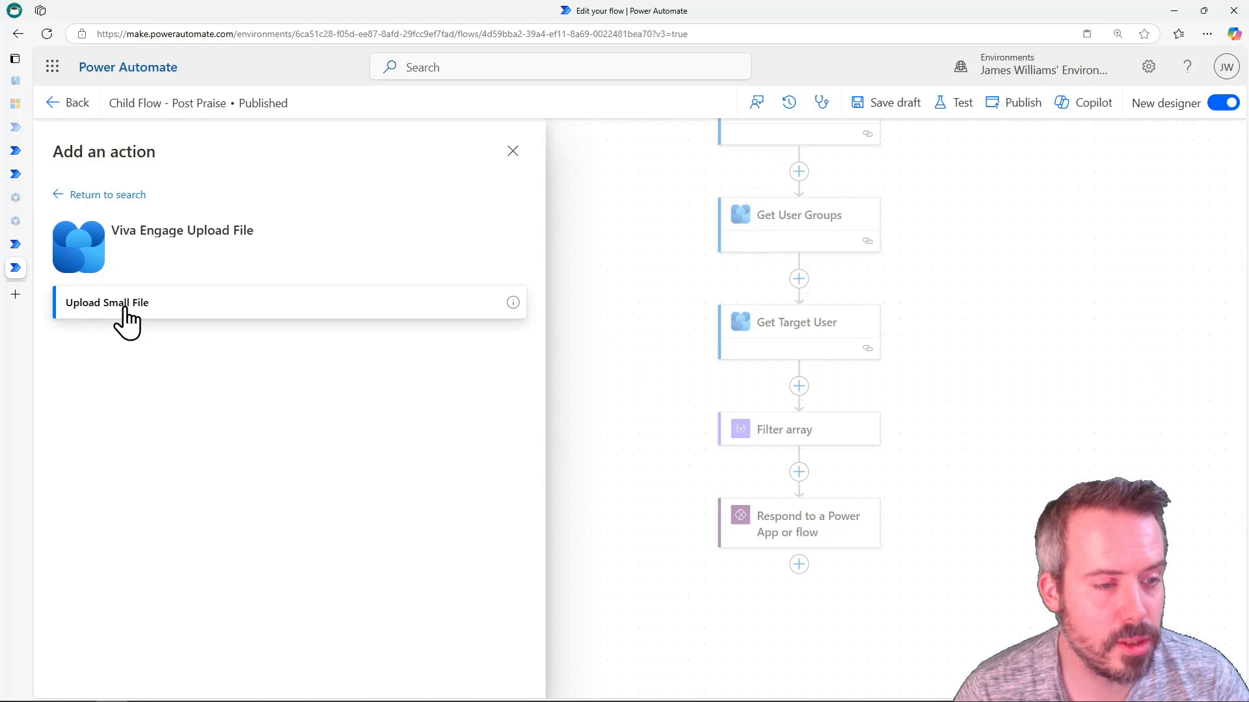
{"action": "left_click", "coordinate": [117, 318]}
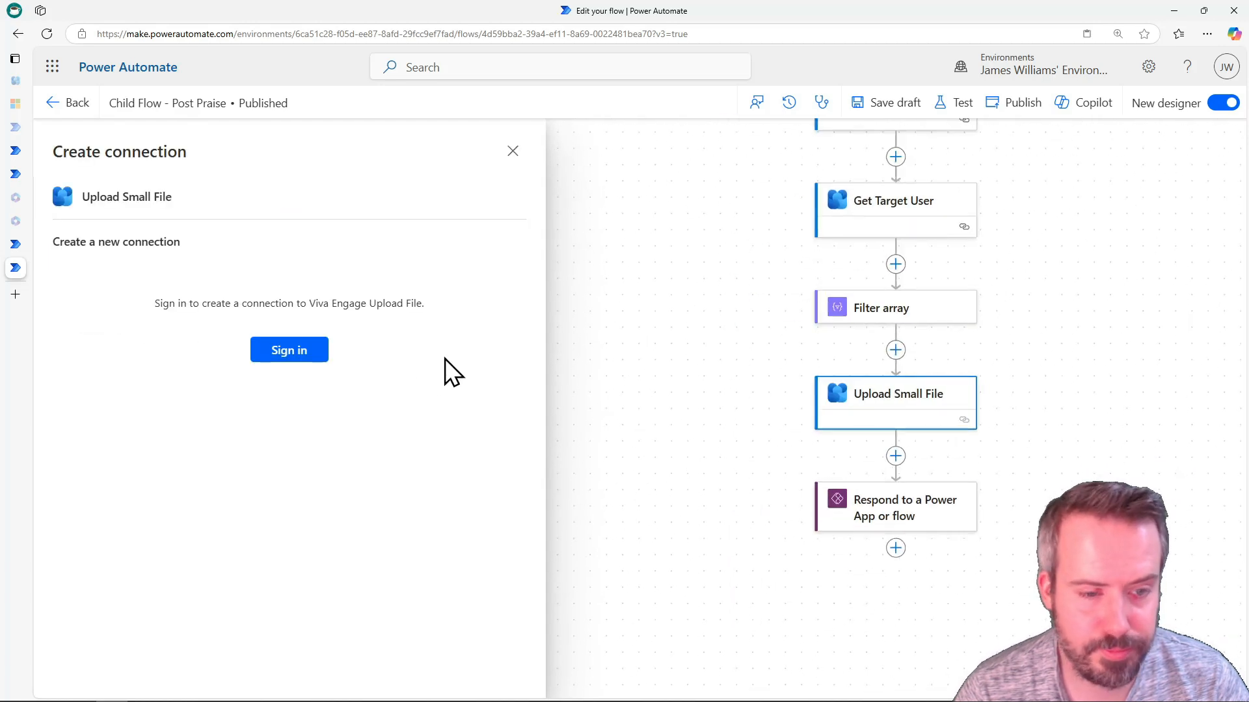
{"action": "left_click", "coordinate": [294, 352]}
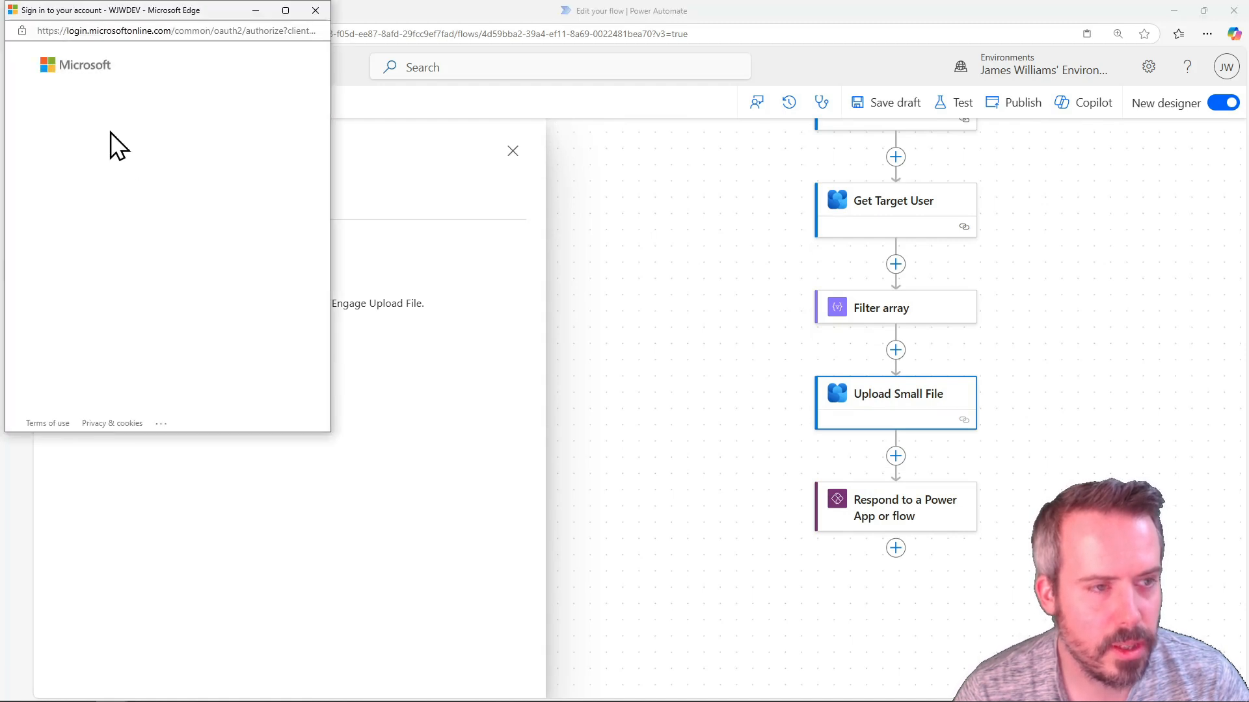
{"action": "left_click", "coordinate": [108, 138]}
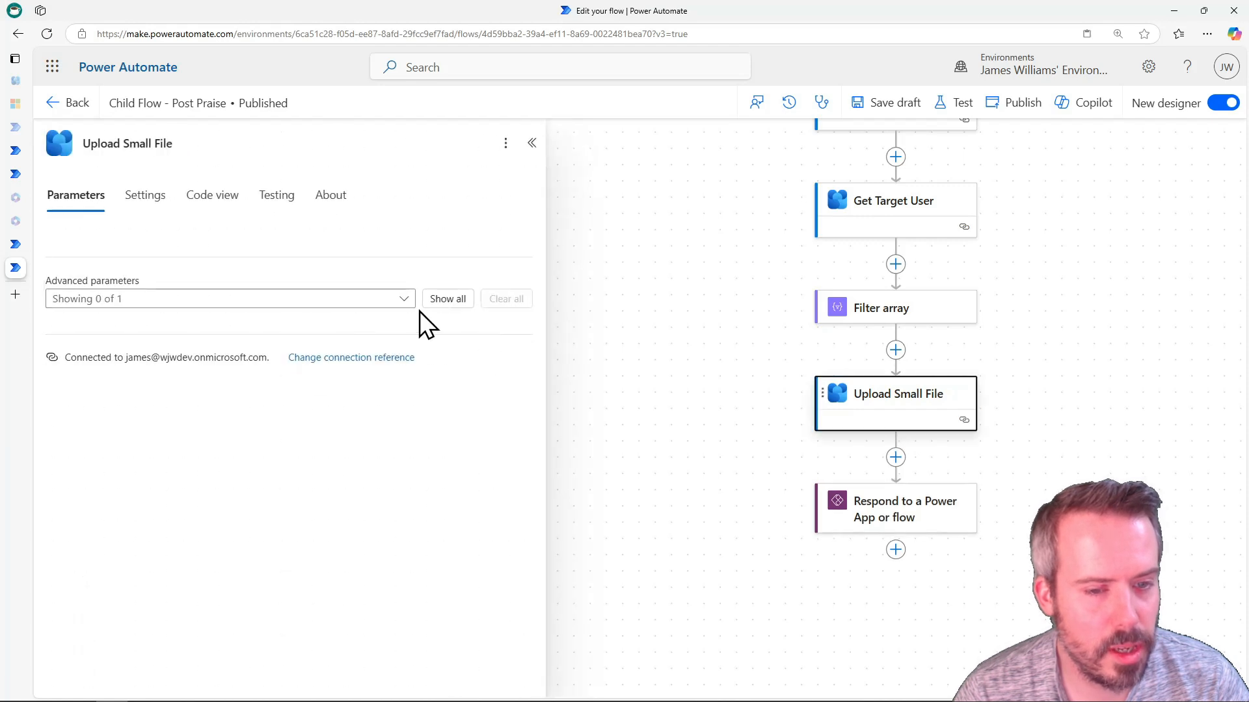
Reveal Upload Small File's Body parameter and paste the multipart/form-data JSON template with target_type GROUP, filename certificate.jpg and placeholders for network ID, content and group ID
{"action": "left_click", "coordinate": [429, 300]}
{"action": "left_click", "coordinate": [170, 358]}
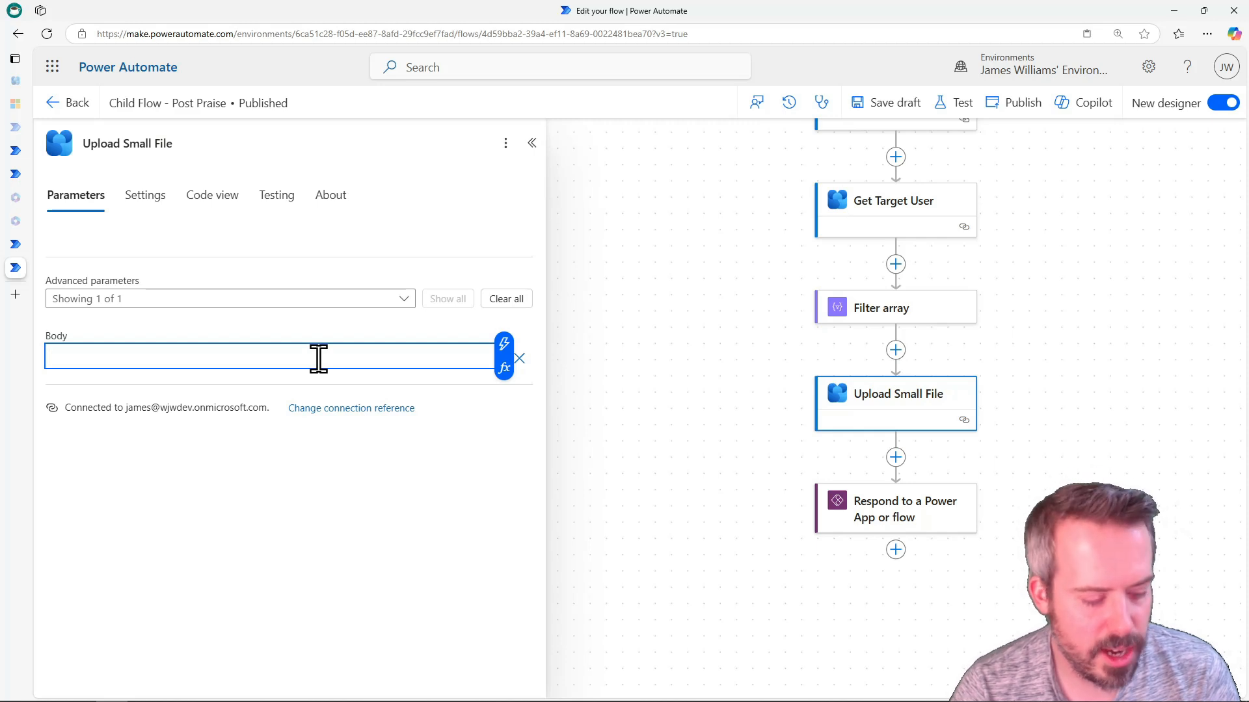
{"action": "key", "text": "ctrl+v"}
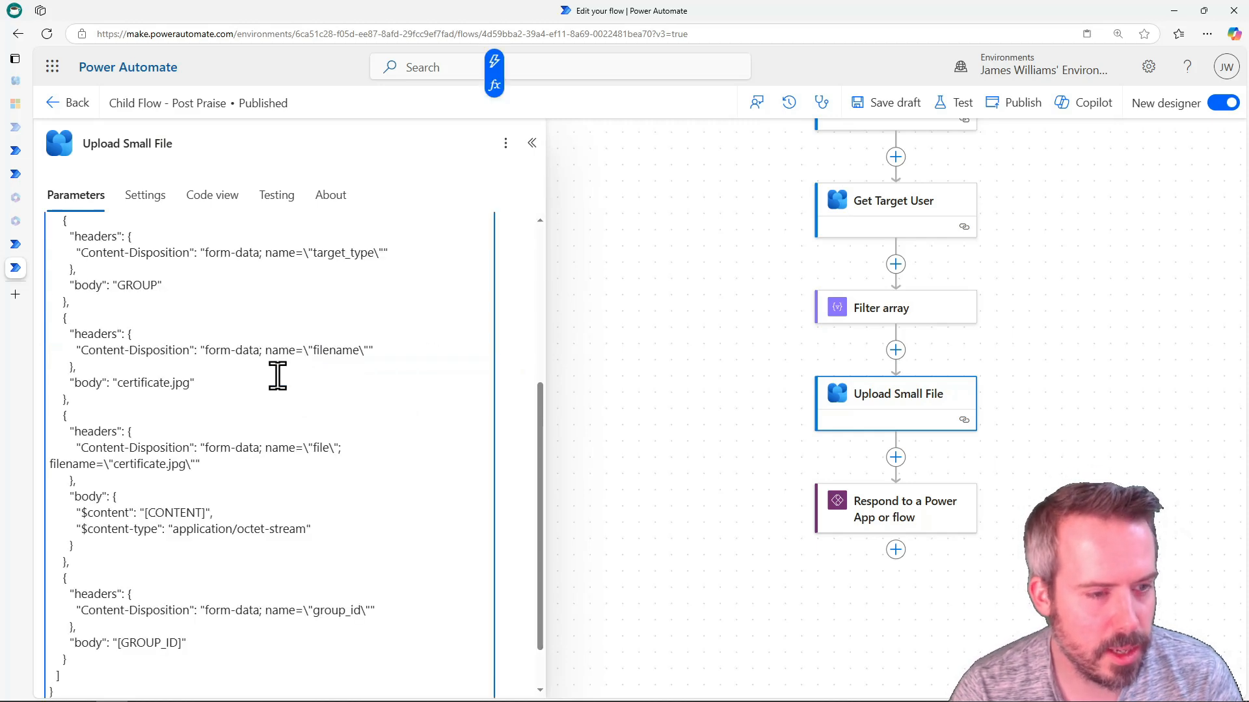
{"action": "scroll", "coordinate": [278, 373], "scroll_direction": "up", "scroll_amount": 5}
{"action": "scroll", "coordinate": [276, 387], "scroll_direction": "down", "scroll_amount": 1}
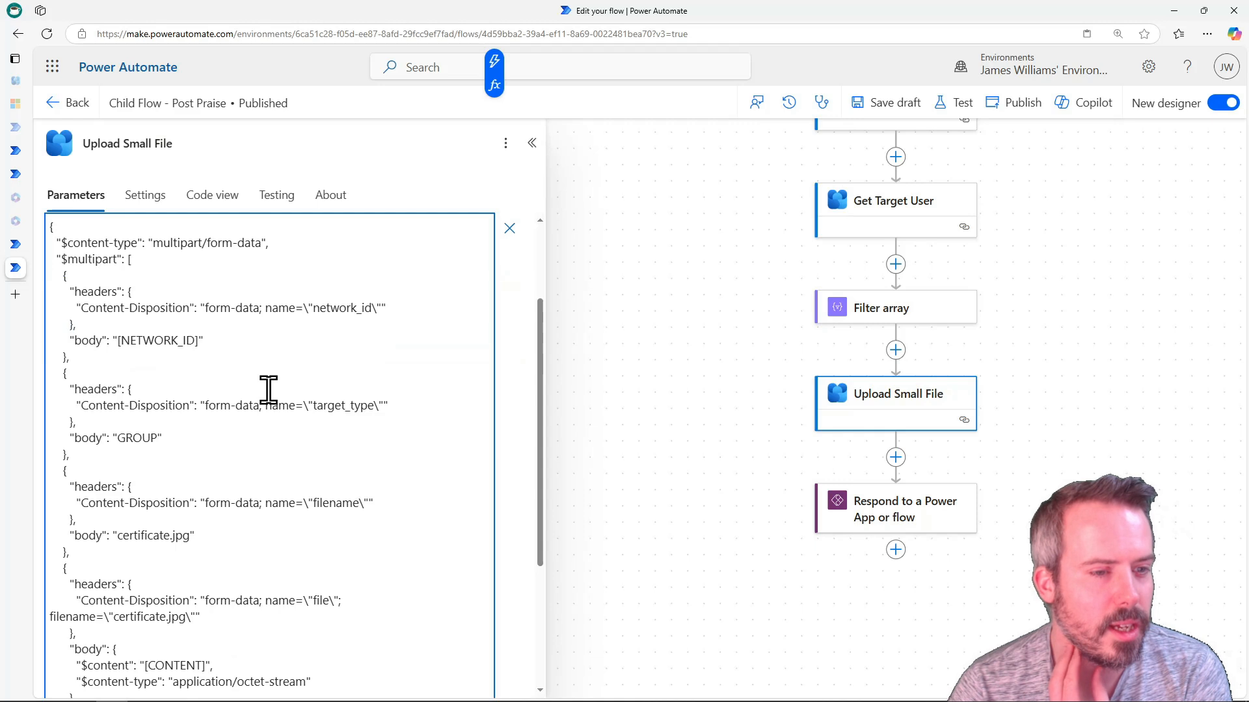
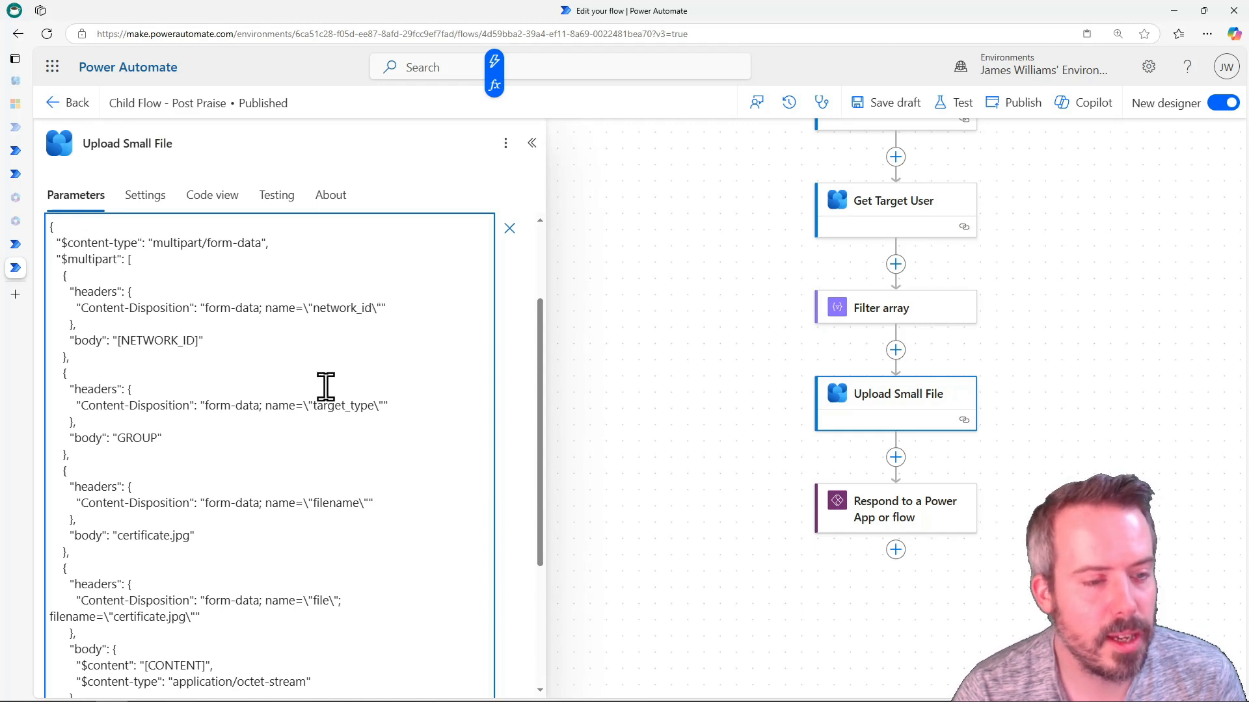
{"action": "scroll", "coordinate": [321, 418], "scroll_direction": "up", "scroll_amount": 1}
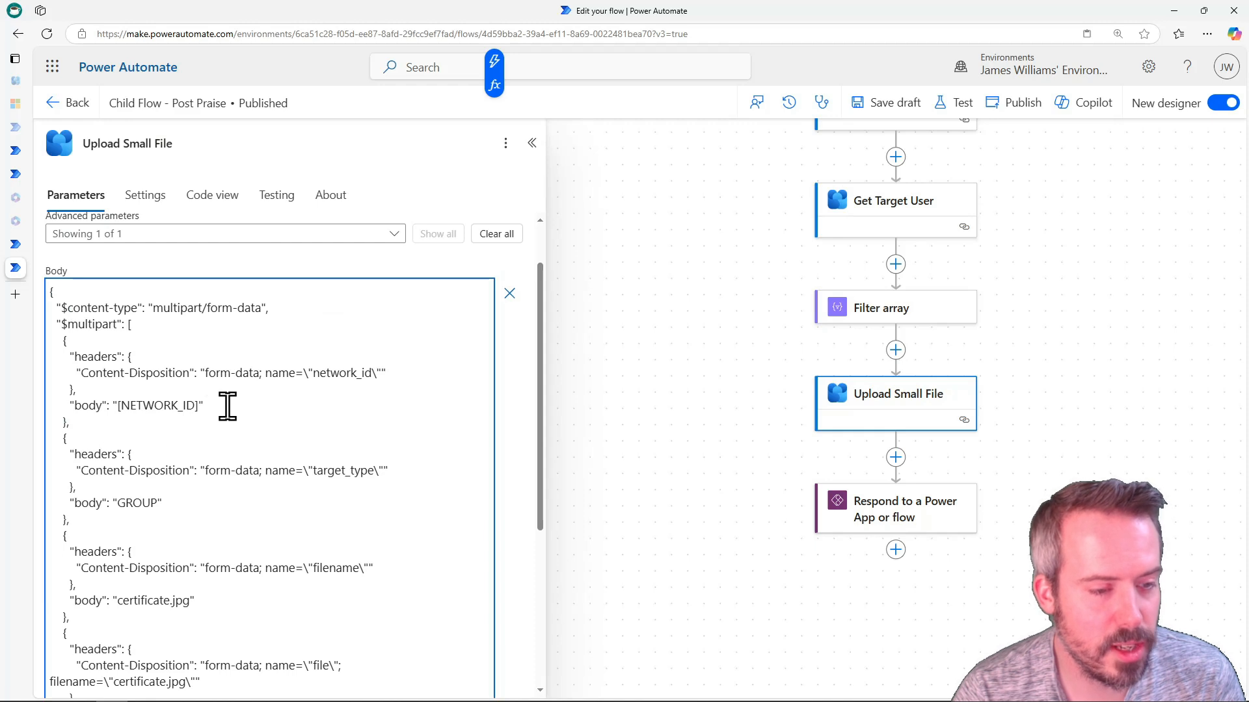
Switch to the separate run details page and examine Get Current User's output body for the network_id property
{"action": "left_click", "coordinate": [16, 244]}
{"action": "scroll", "coordinate": [833, 469], "scroll_direction": "down", "scroll_amount": 2}
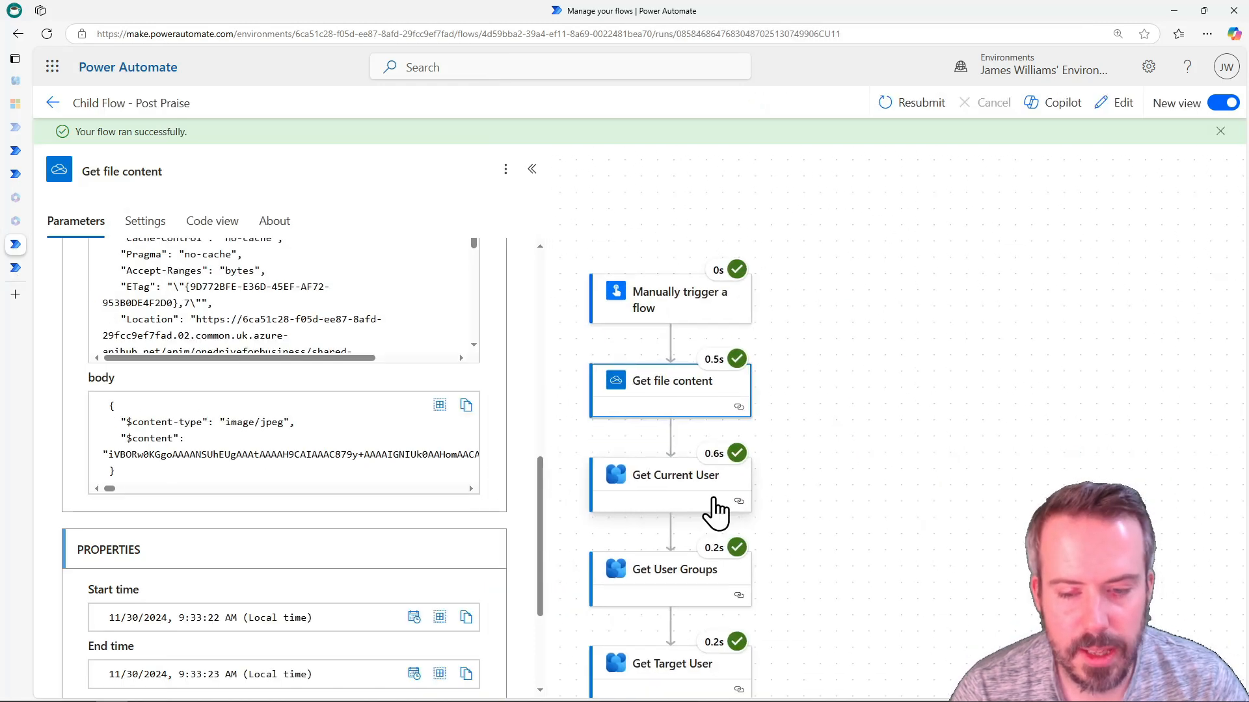
{"action": "left_click", "coordinate": [711, 507]}
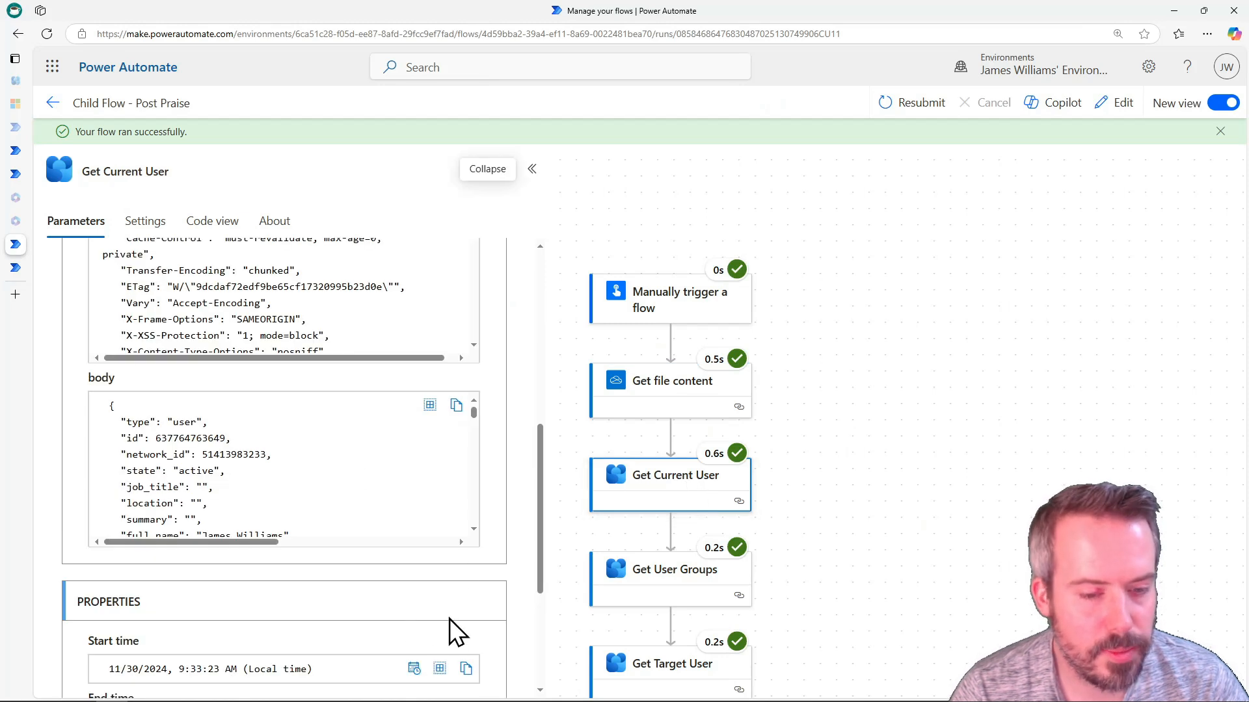
{"action": "scroll", "coordinate": [501, 421], "scroll_direction": "up", "scroll_amount": 2}
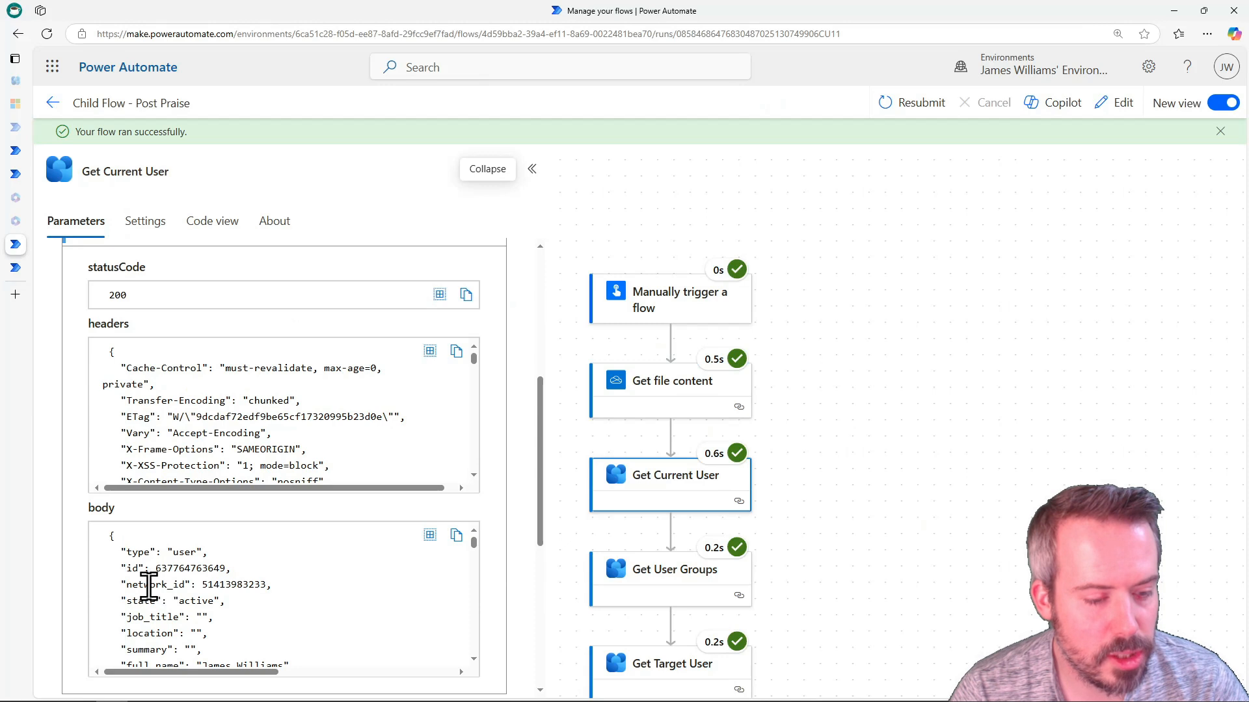
{"action": "double_click", "coordinate": [149, 586]}
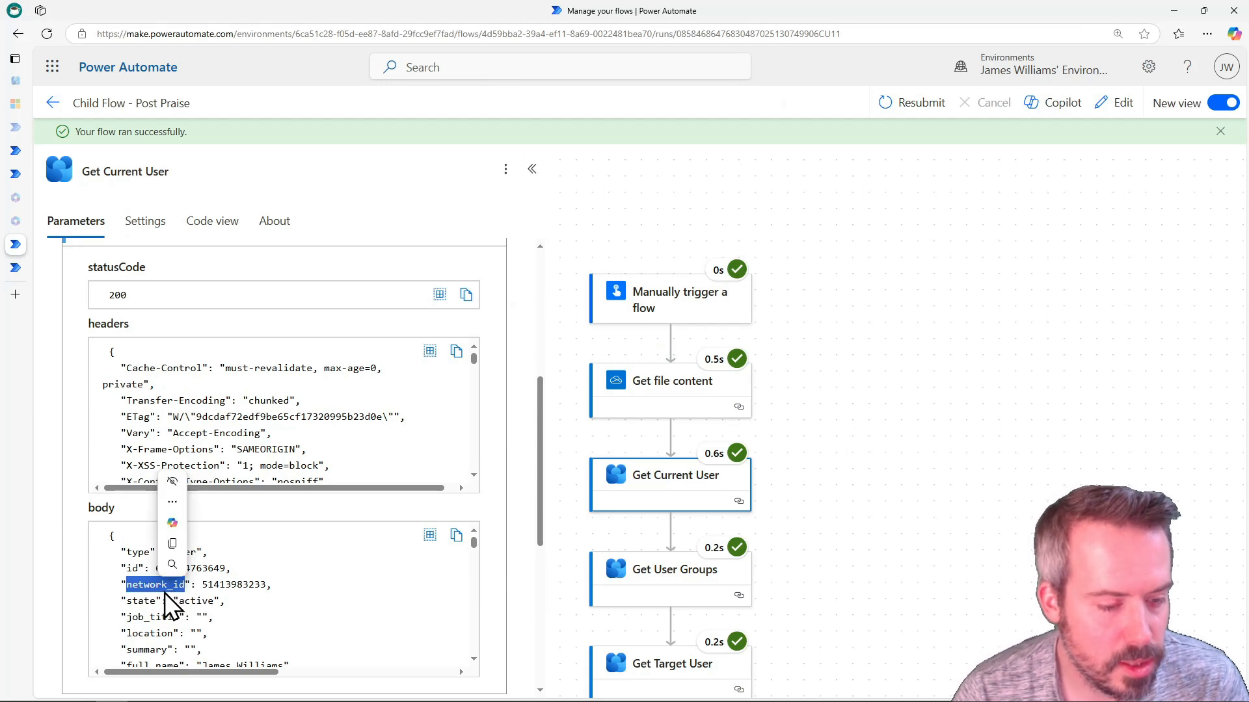
Return to the flow editor and replace the [NETWORK_ID] placeholder in Upload Small File's Body with the expression body('Get_Current_User')['network_id']
{"action": "mouse_move", "coordinate": [16, 208]}
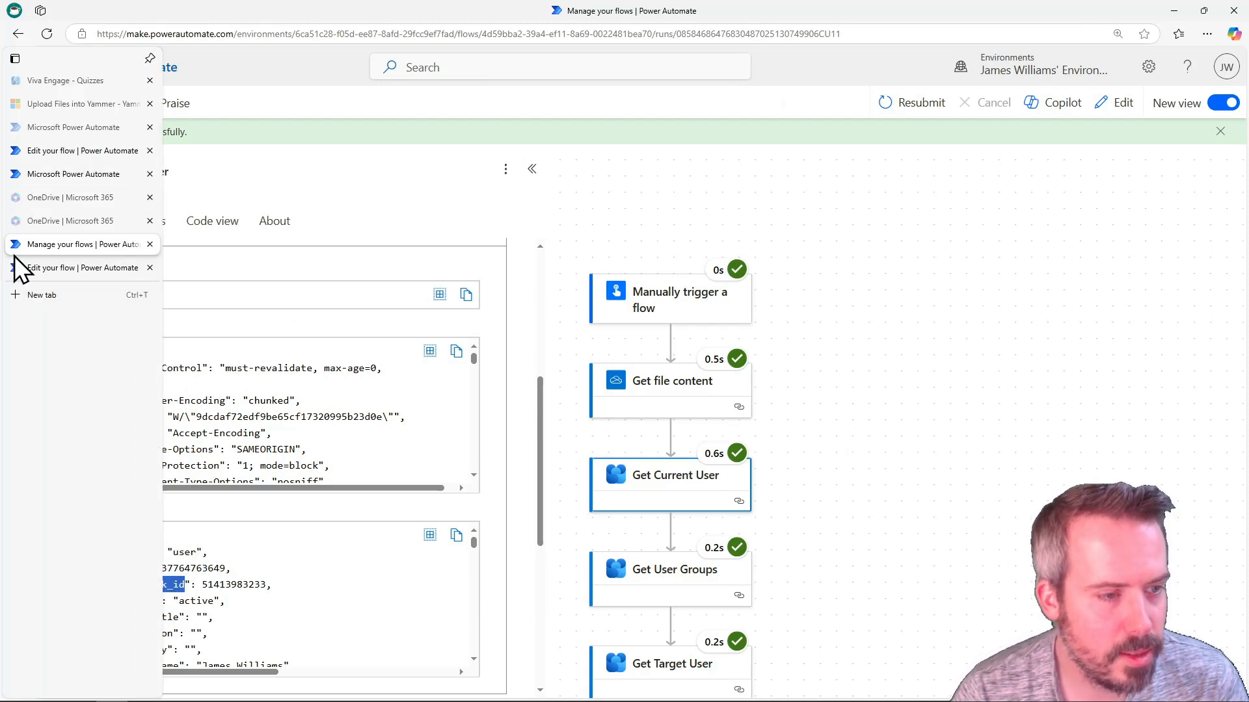
{"action": "left_click", "coordinate": [26, 267]}
{"action": "left_click_drag", "start_coordinate": [119, 408], "coordinate": [203, 409]}
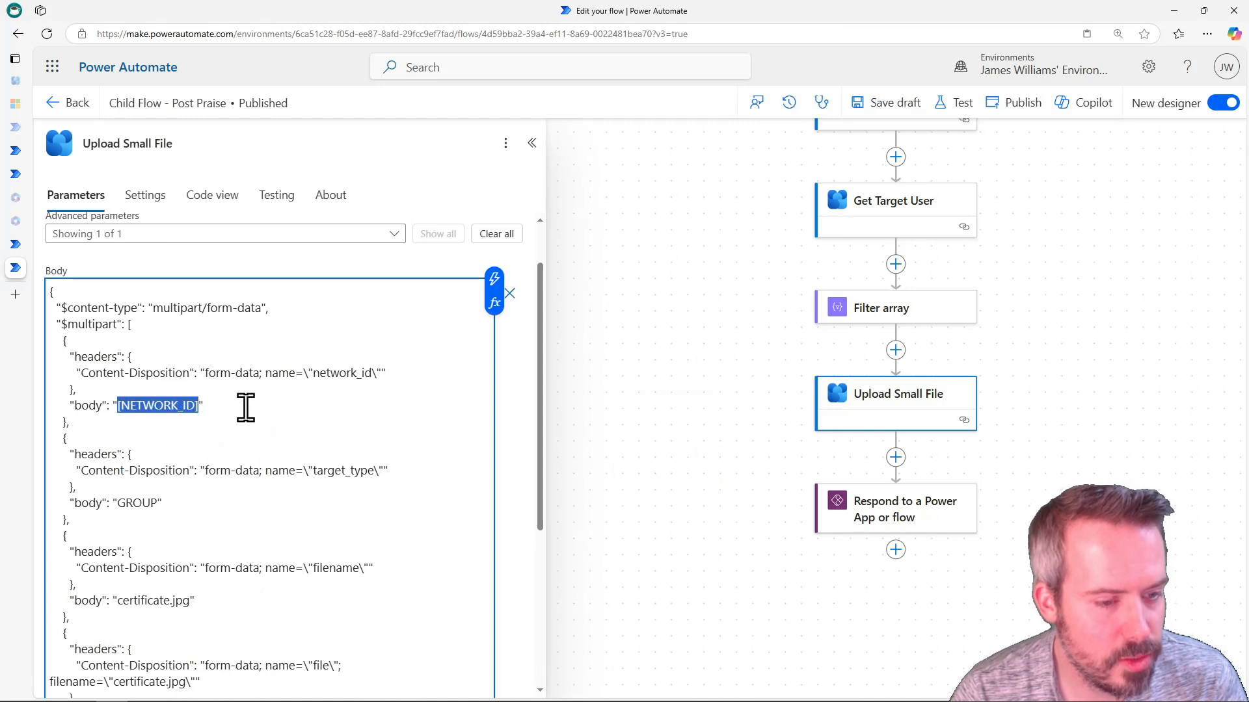
{"action": "key", "text": "BackSpace"}
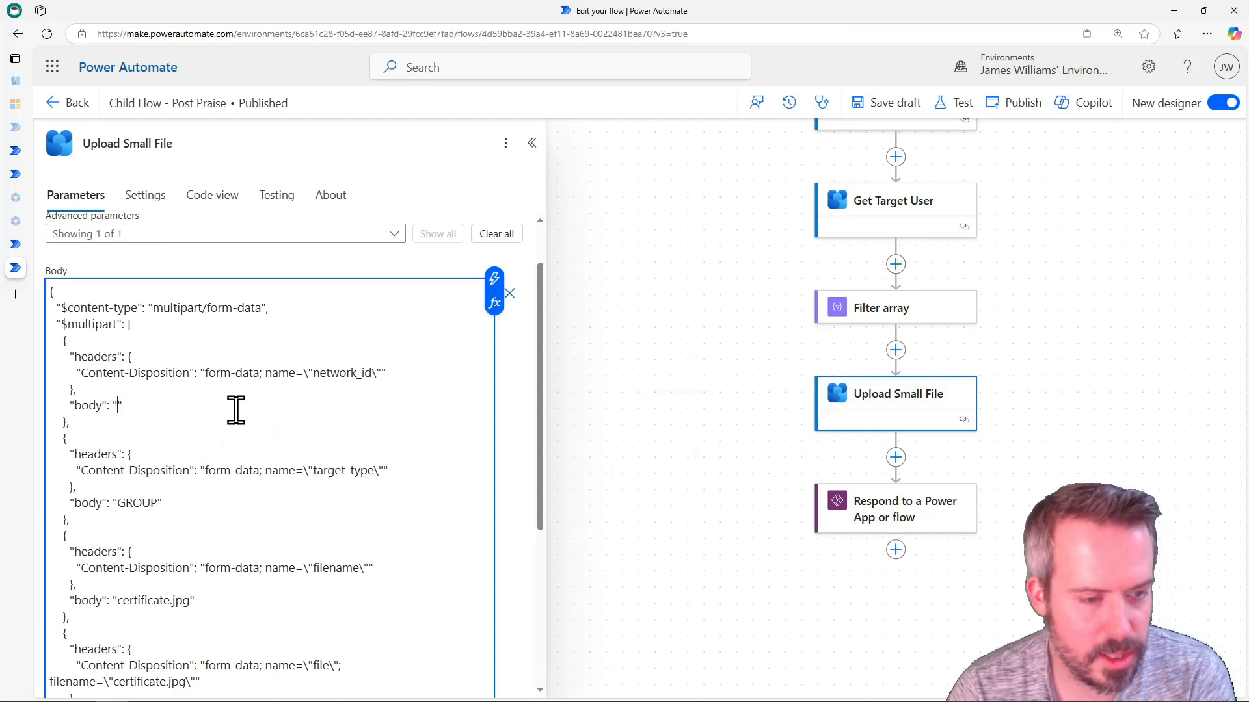
{"action": "left_click", "coordinate": [499, 305]}
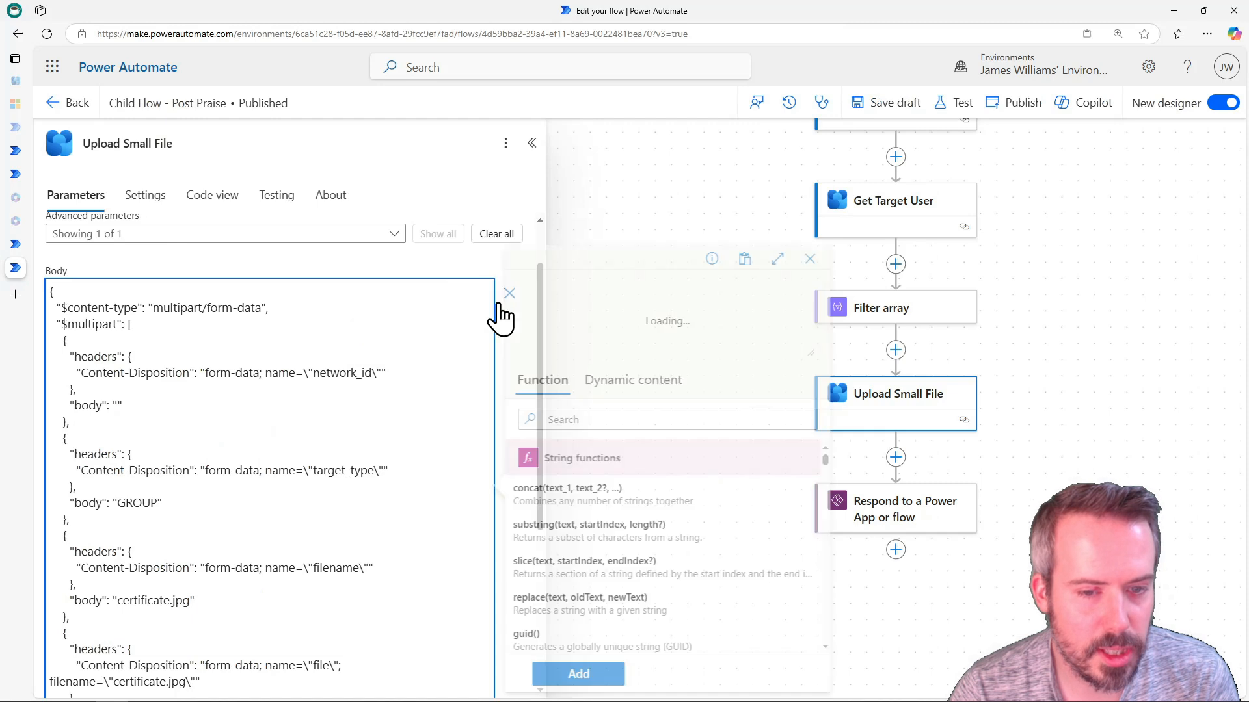
{"action": "left_click", "coordinate": [604, 391]}
{"action": "scroll", "coordinate": [612, 441], "scroll_direction": "down", "scroll_amount": 1}
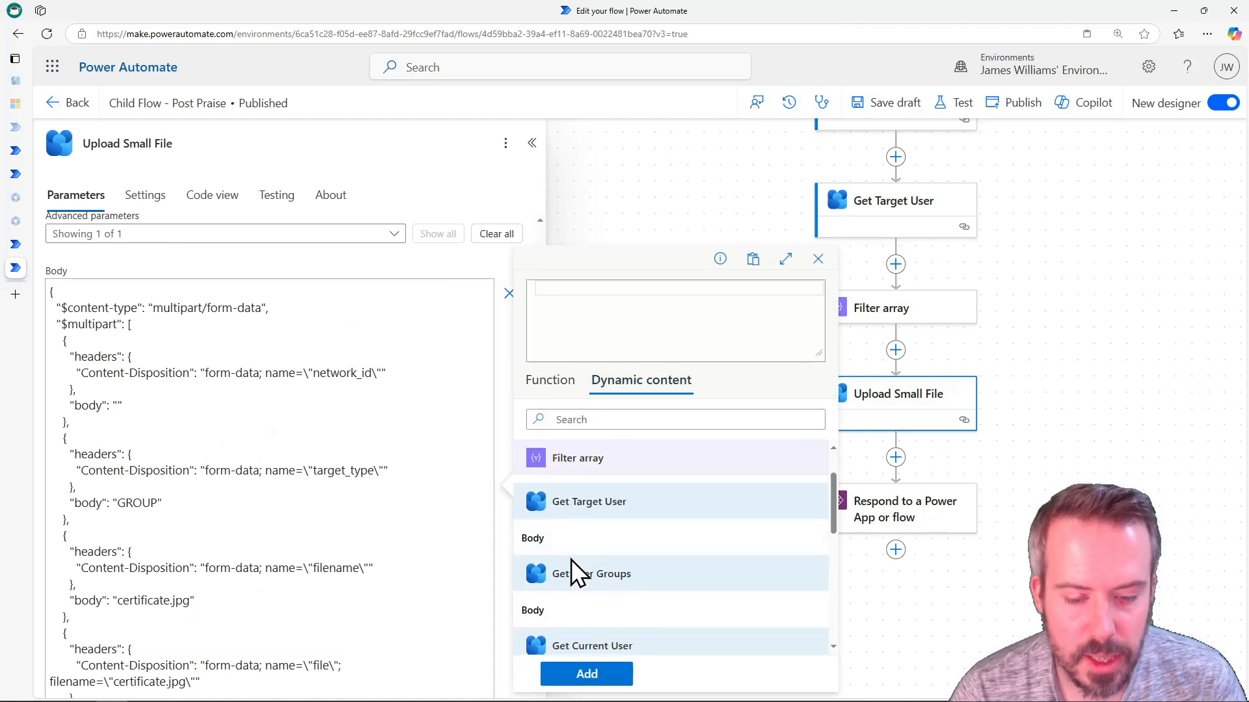
{"action": "scroll", "coordinate": [571, 559], "scroll_direction": "down", "scroll_amount": 1}
{"action": "left_click", "coordinate": [557, 617]}
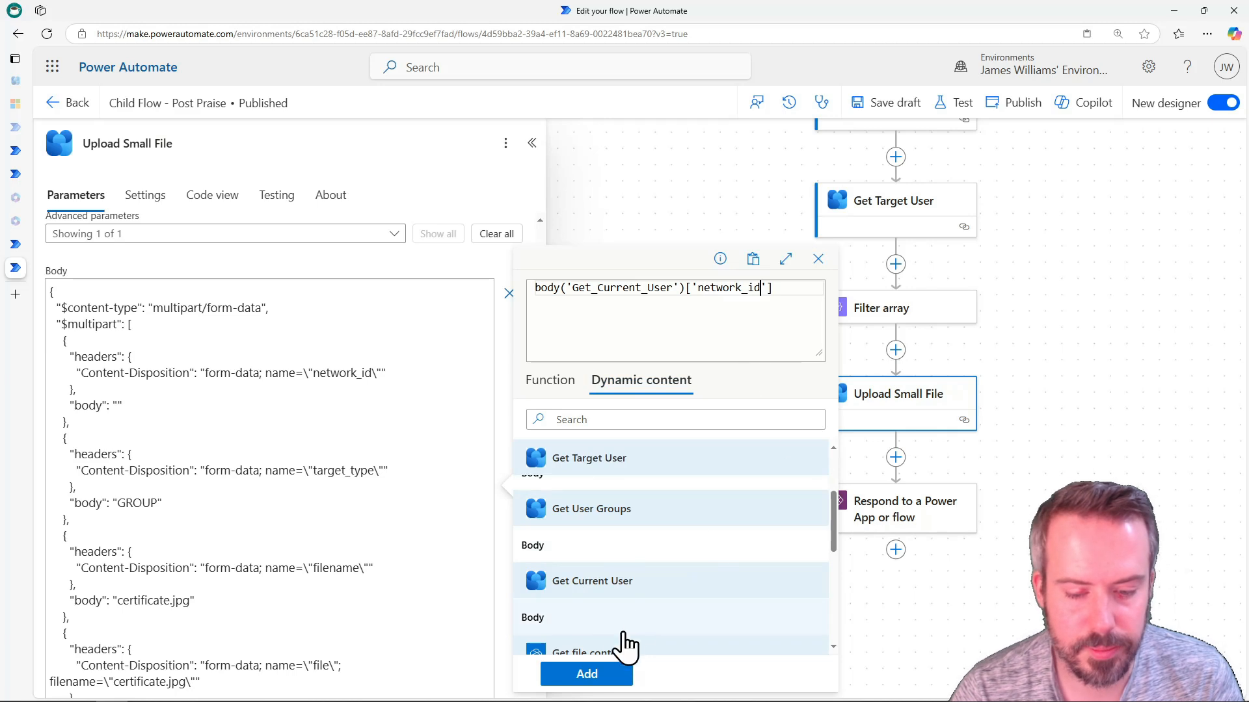
{"action": "left_click", "coordinate": [595, 676]}
Check Get file content's output body in the separate run details, and replace the Body's [CONTENT] placeholder with the expression body('Get_file_content')['$content']
{"action": "scroll", "coordinate": [500, 529], "scroll_direction": "down", "scroll_amount": 2}
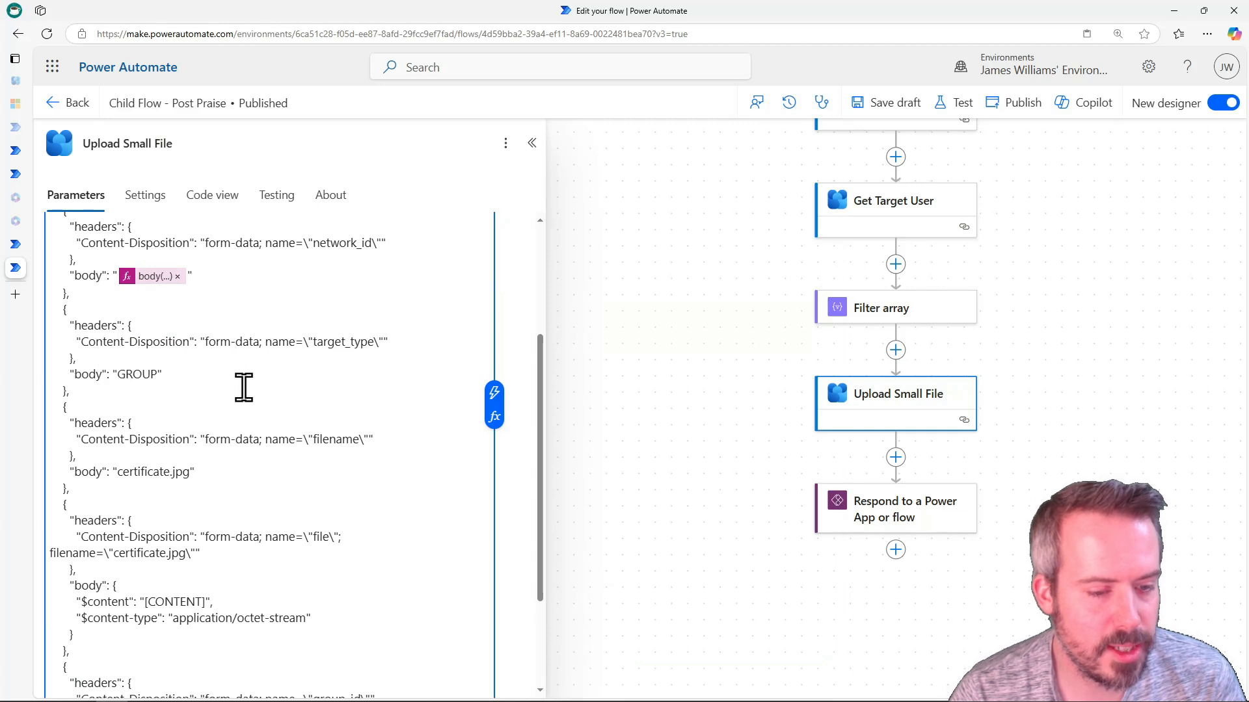
{"action": "scroll", "coordinate": [244, 387], "scroll_direction": "down", "scroll_amount": 3}
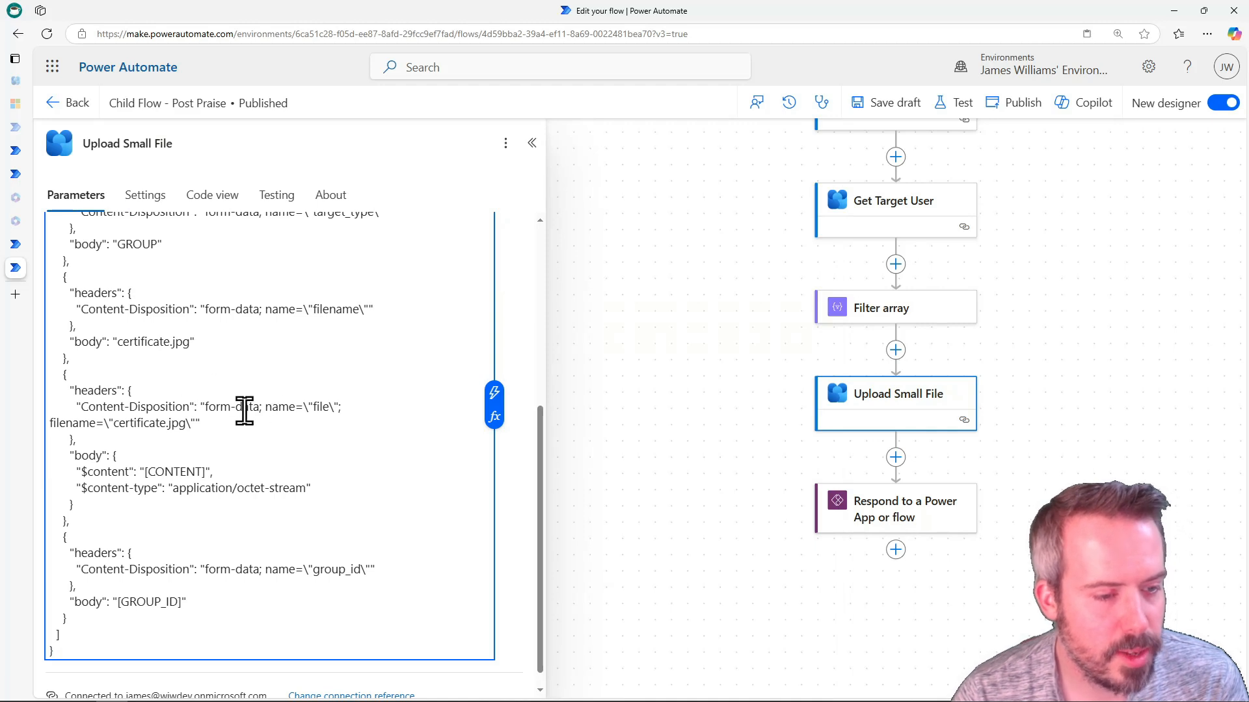
{"action": "scroll", "coordinate": [312, 442], "scroll_direction": "down", "scroll_amount": 1}
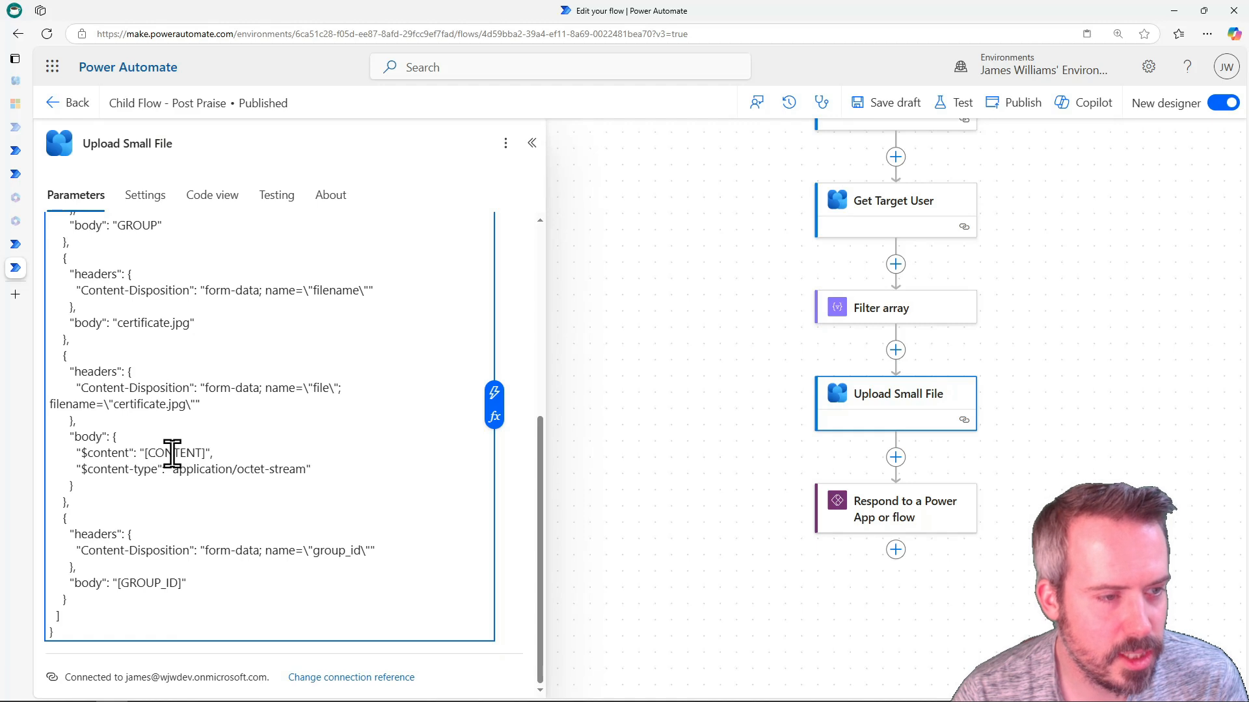
{"action": "left_click", "coordinate": [18, 243]}
{"action": "left_click", "coordinate": [664, 416]}
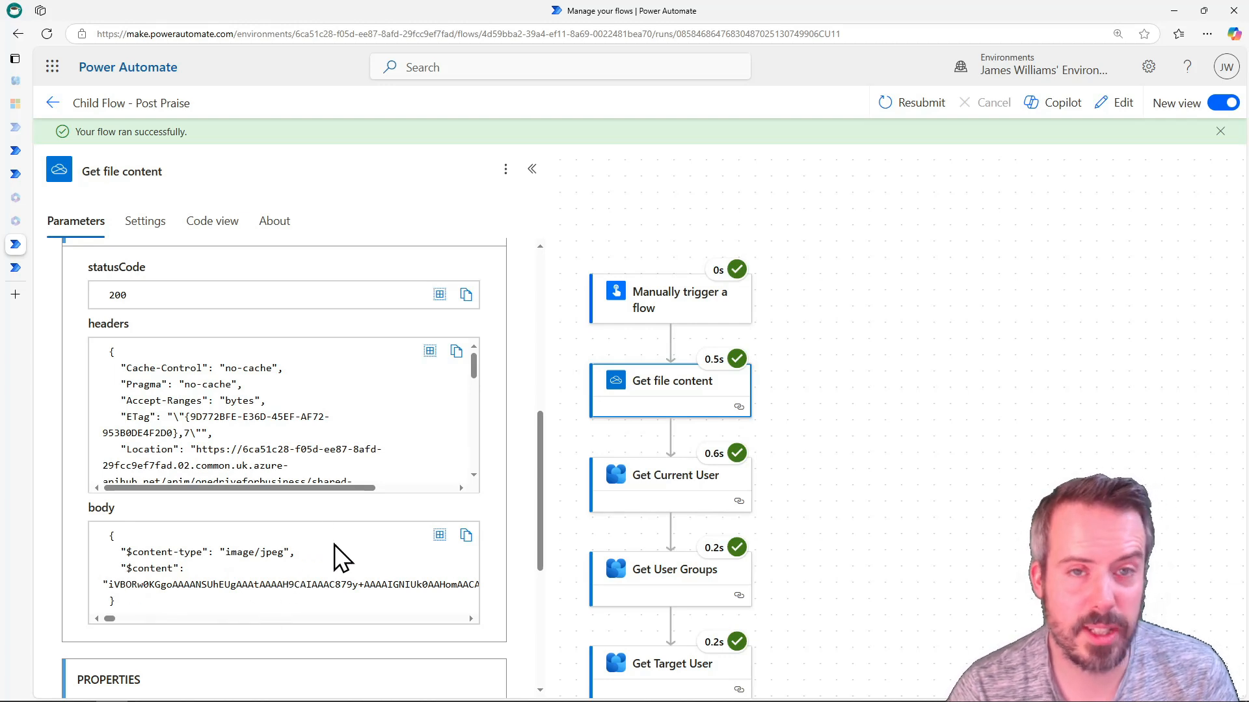
{"action": "left_click", "coordinate": [15, 267]}
{"action": "left_click_drag", "start_coordinate": [146, 453], "coordinate": [204, 453]}
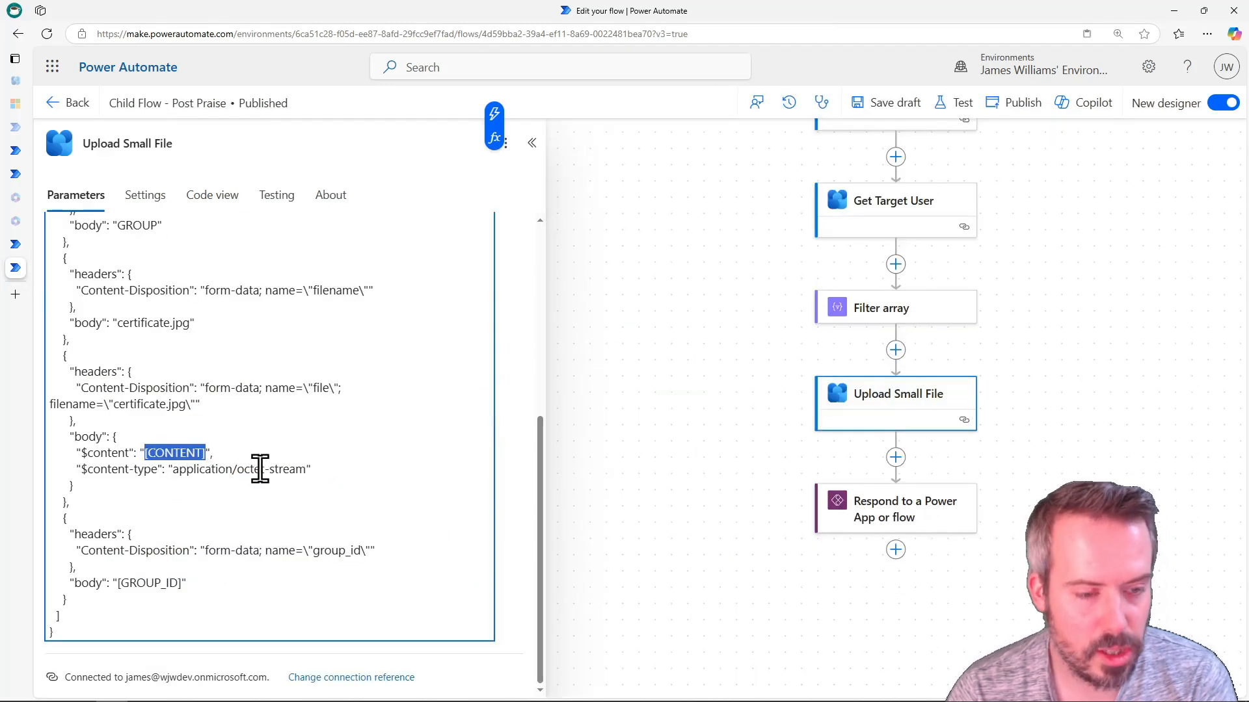
{"action": "key", "text": "BackSpace"}
{"action": "left_click", "coordinate": [496, 140]}
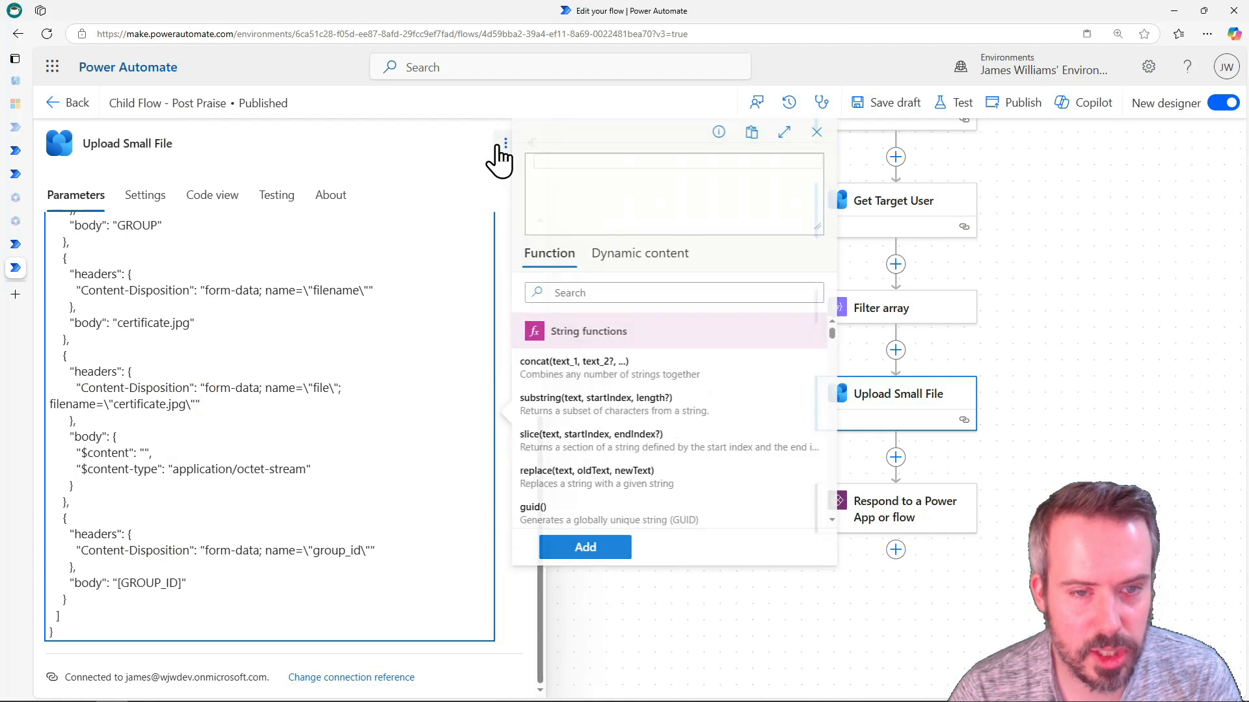
{"action": "left_click", "coordinate": [638, 260]}
{"action": "scroll", "coordinate": [627, 423], "scroll_direction": "down", "scroll_amount": 5}
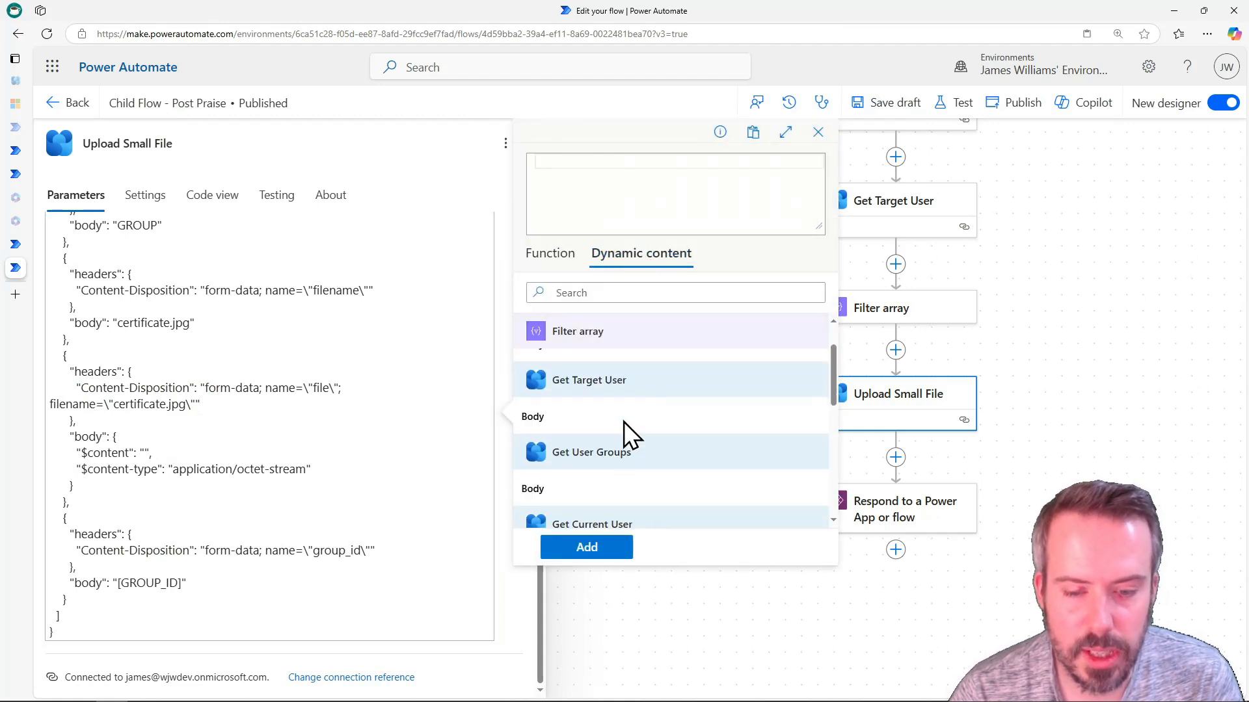
{"action": "left_click", "coordinate": [591, 436]}
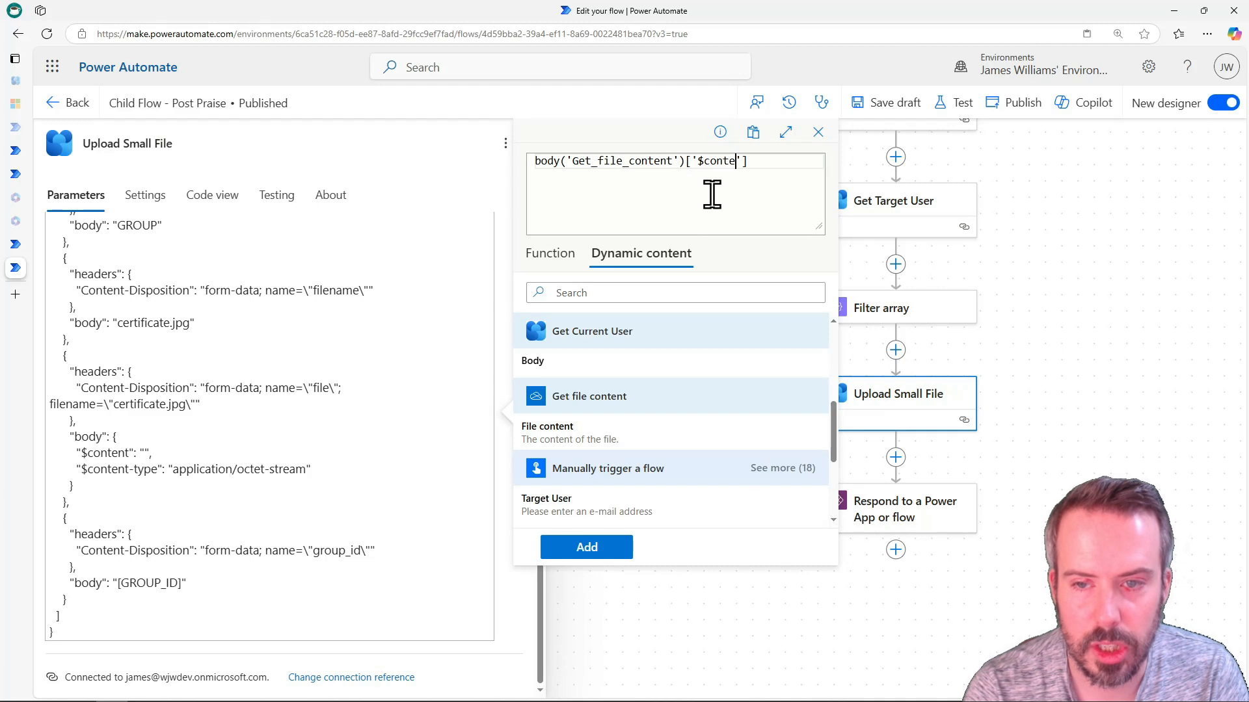
{"action": "left_click", "coordinate": [610, 547]}
Replace the [GROUP_ID] placeholder in Upload Small File's Body with the expression first(body('Filter_array'))['id']
{"action": "left_click", "coordinate": [221, 584]}
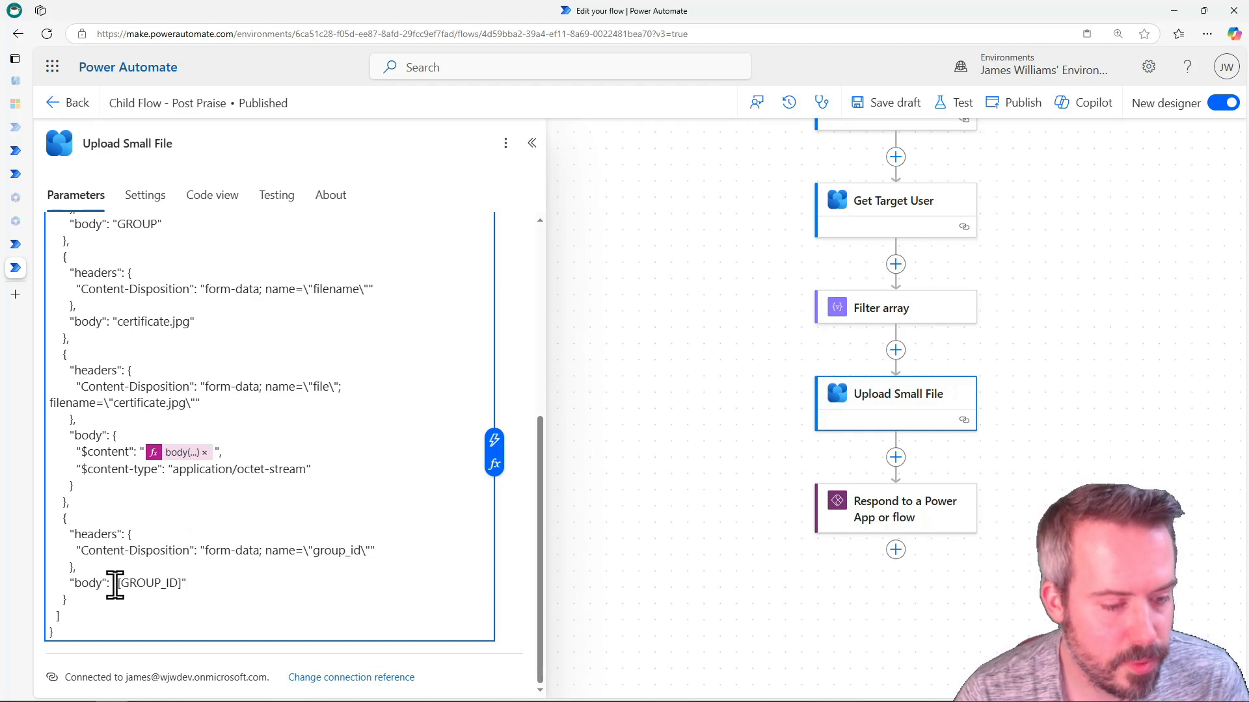
{"action": "left_click_drag", "start_coordinate": [119, 585], "coordinate": [180, 585]}
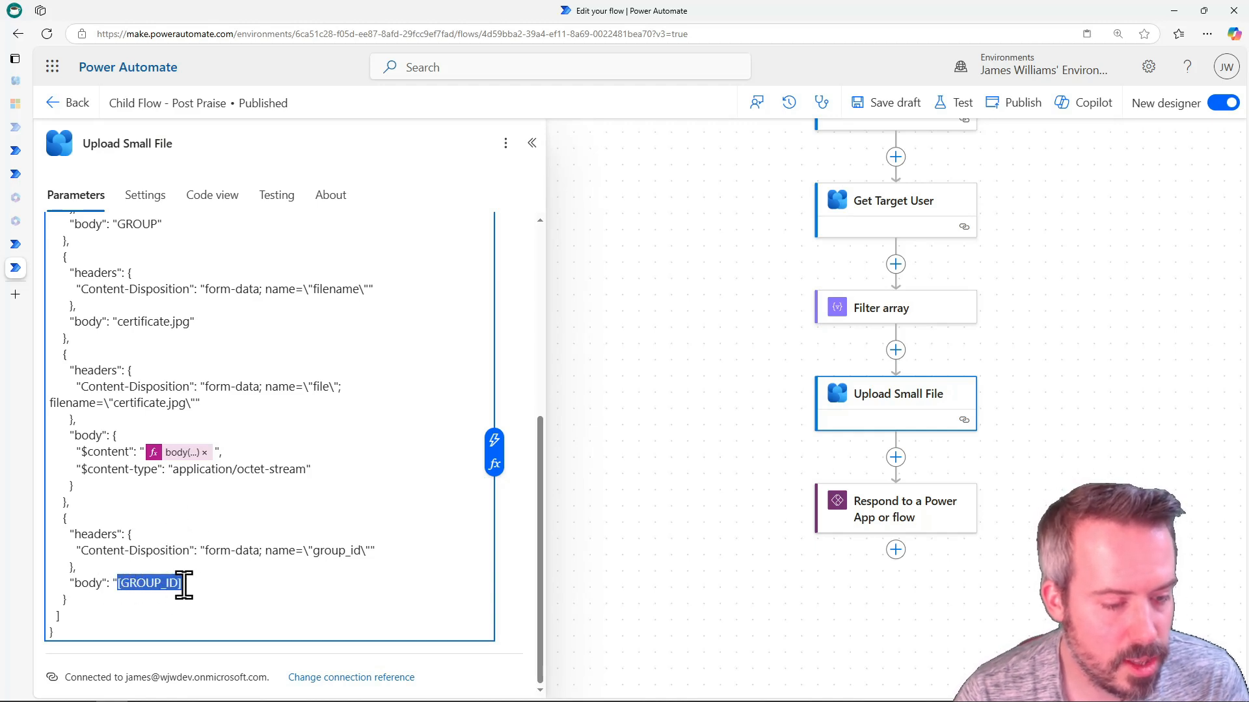
{"action": "key", "text": "BackSpace"}
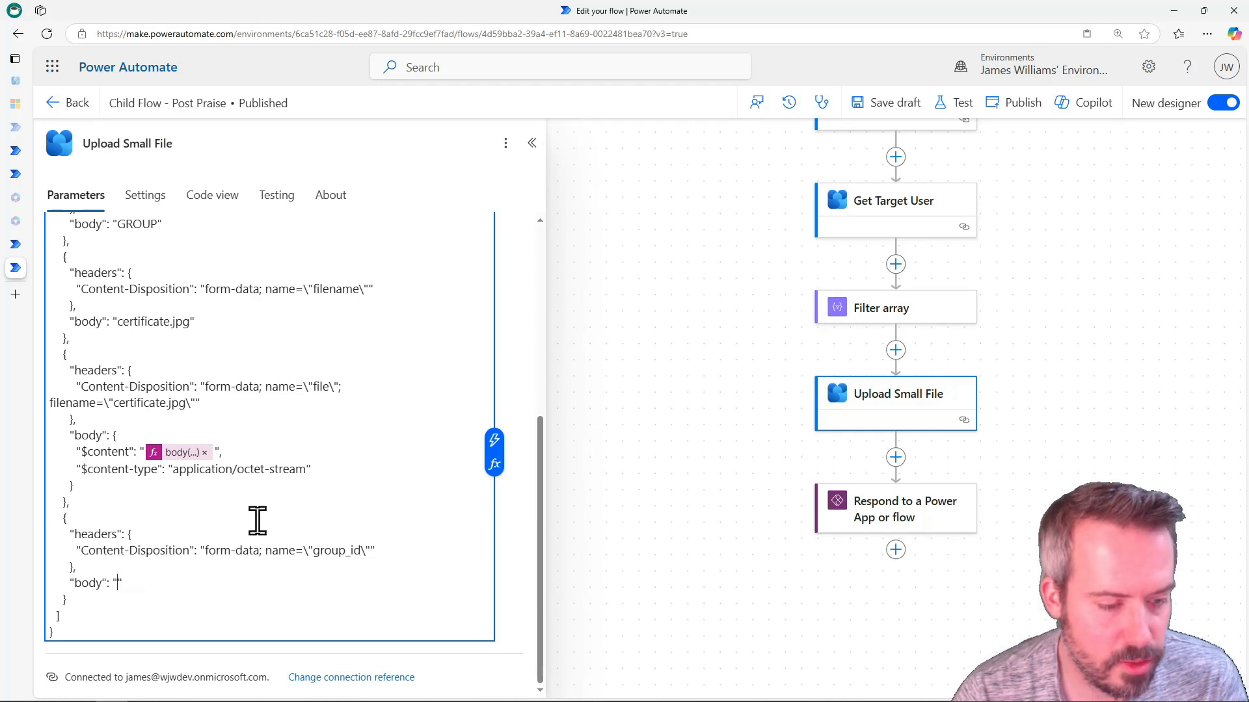
{"action": "left_click", "coordinate": [494, 464]}
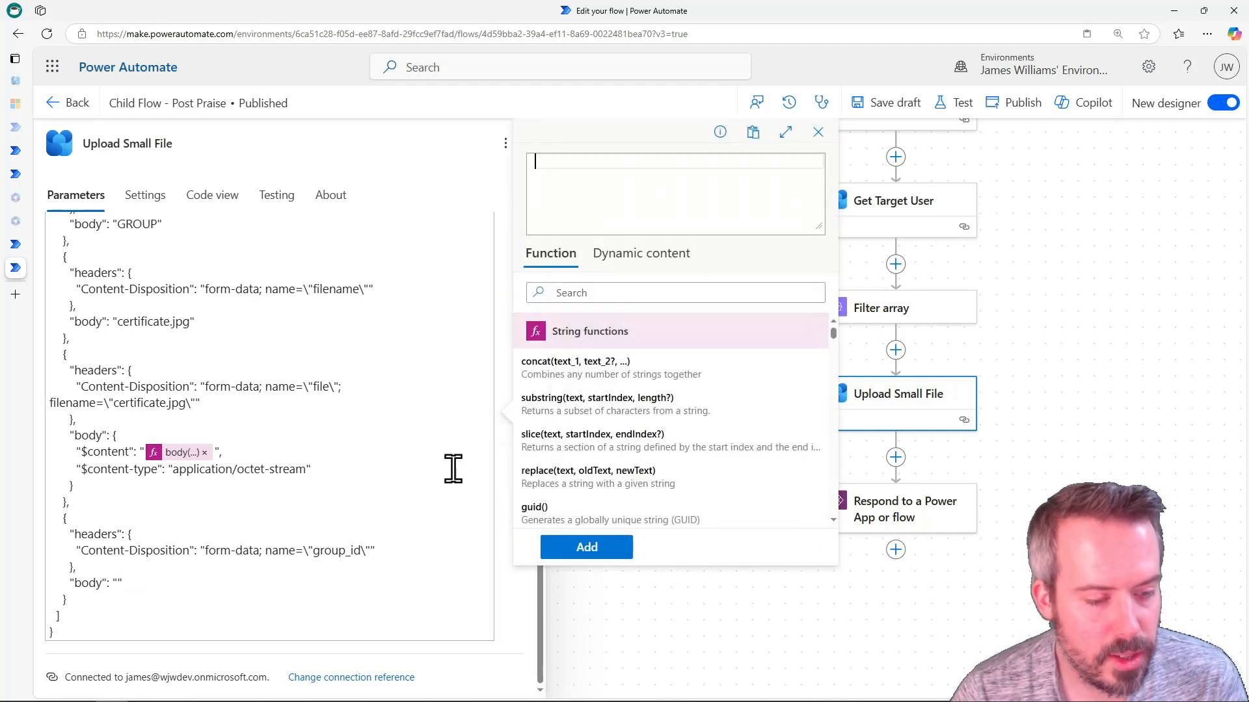
{"action": "left_click", "coordinate": [652, 256]}
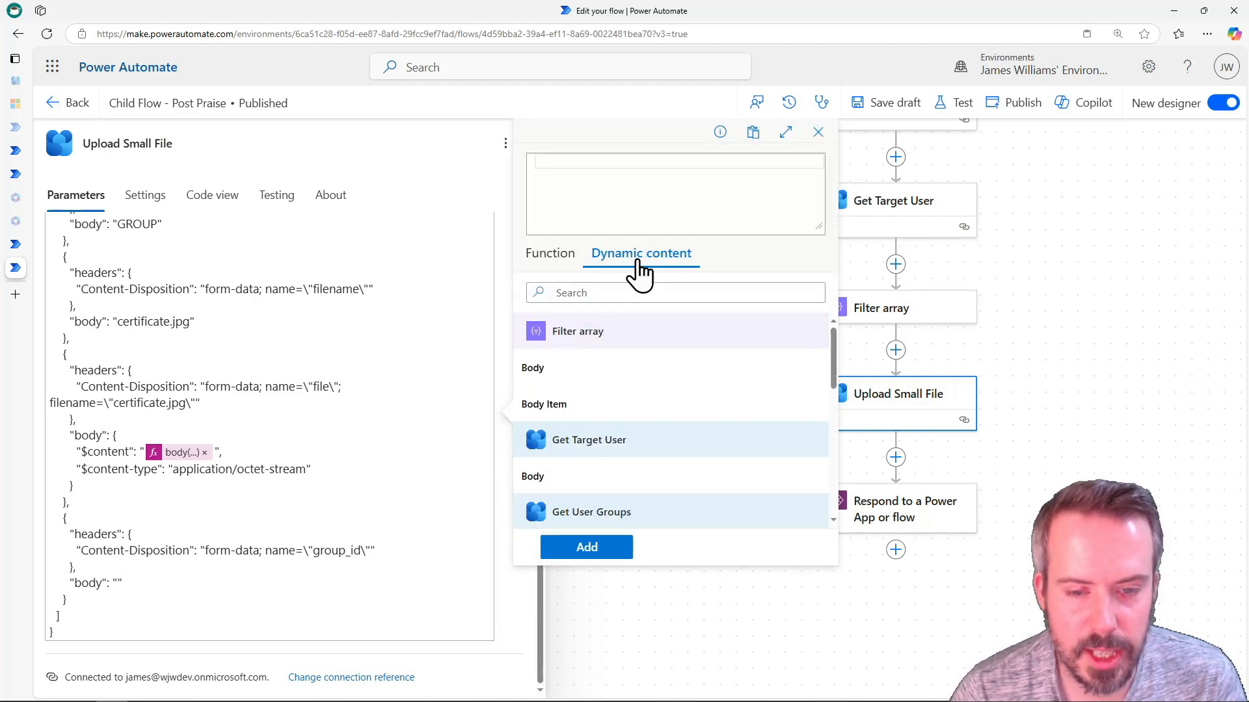
{"action": "left_click", "coordinate": [559, 372]}
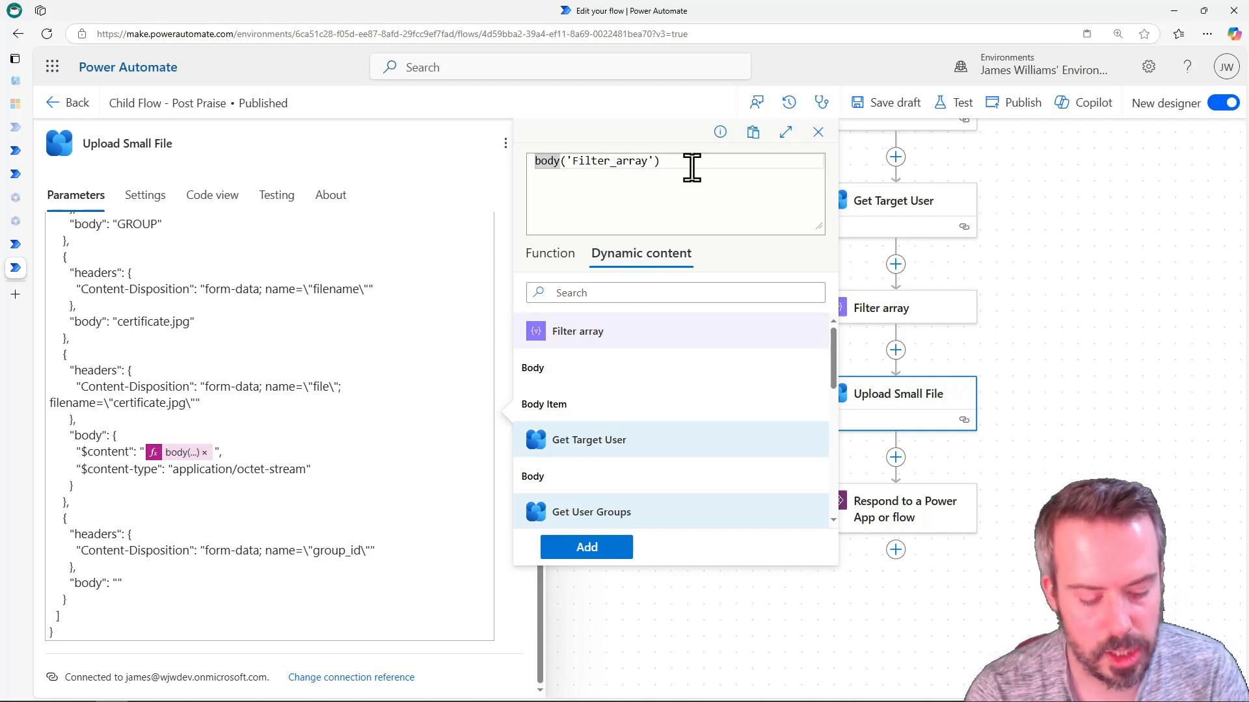
{"action": "type", "text": "first("}
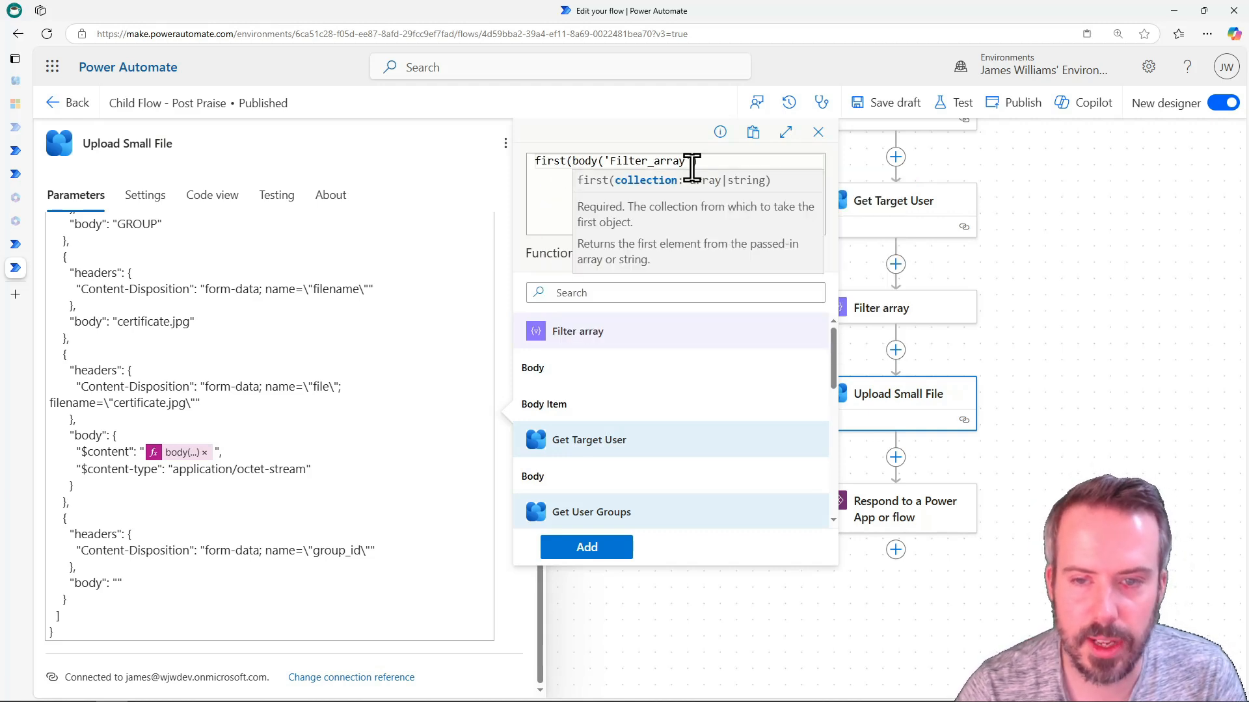
{"action": "left_click", "coordinate": [716, 162]}
{"action": "type", "text": "))['id'"}
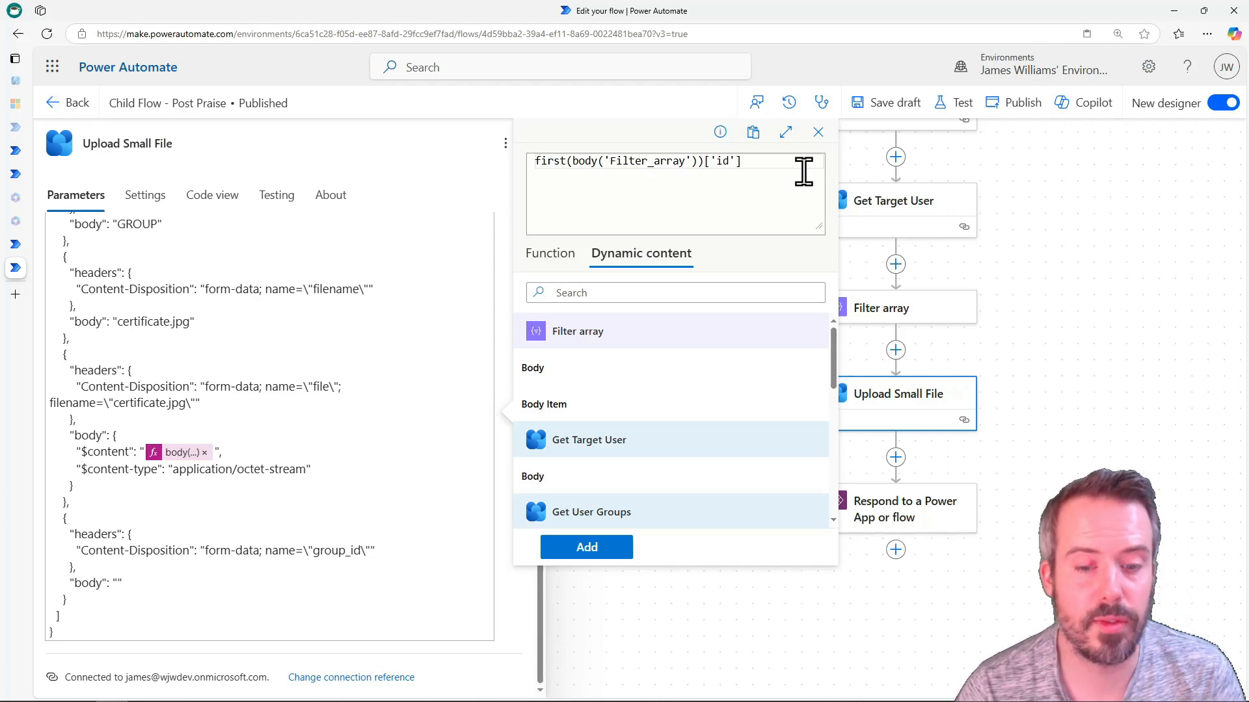
{"action": "left_click", "coordinate": [587, 548]}
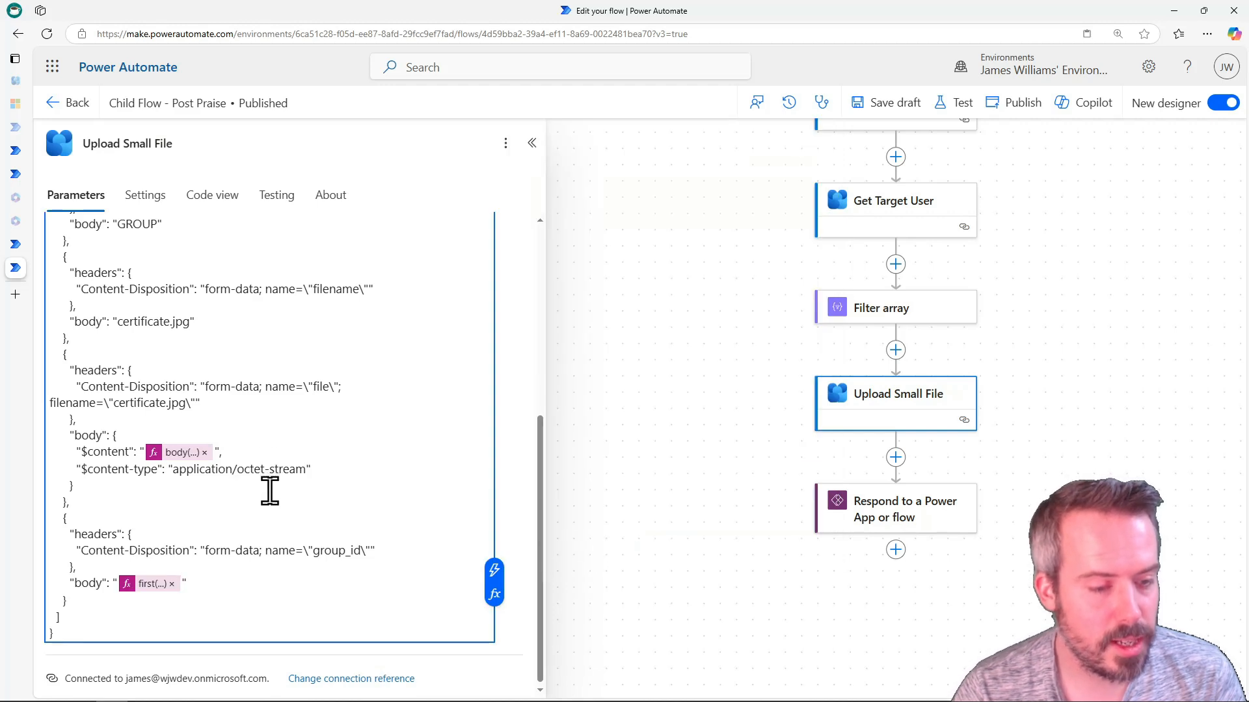
Publish the child flow and run a test of it, bringing up Upload Small File's run details
{"action": "left_click", "coordinate": [1015, 105]}
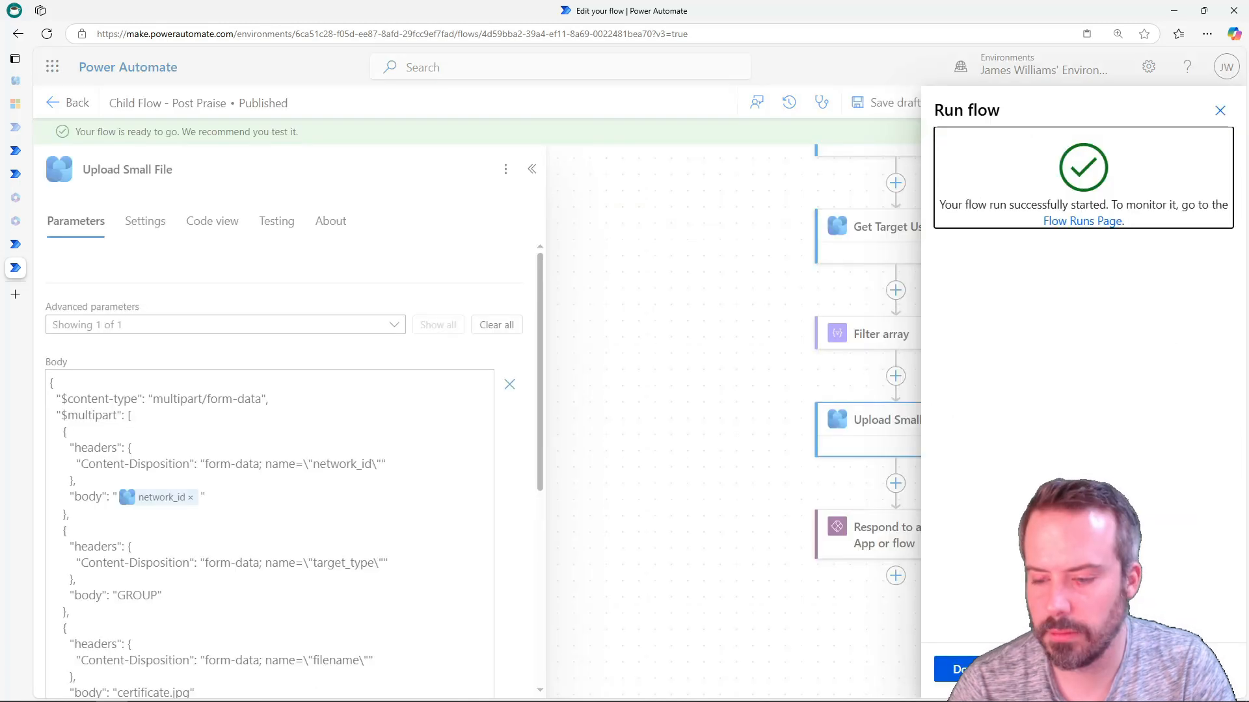
{"action": "left_click", "coordinate": [976, 663]}
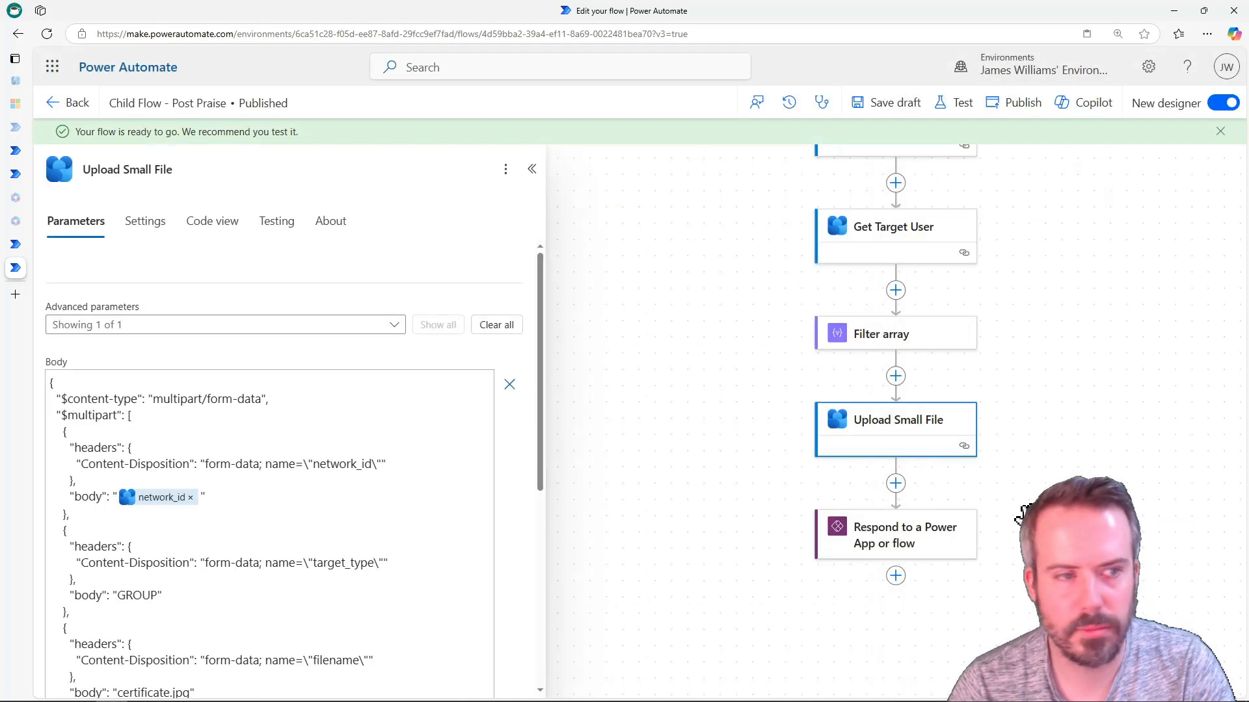
{"action": "left_click_drag", "start_coordinate": [1057, 446], "coordinate": [893, 464]}
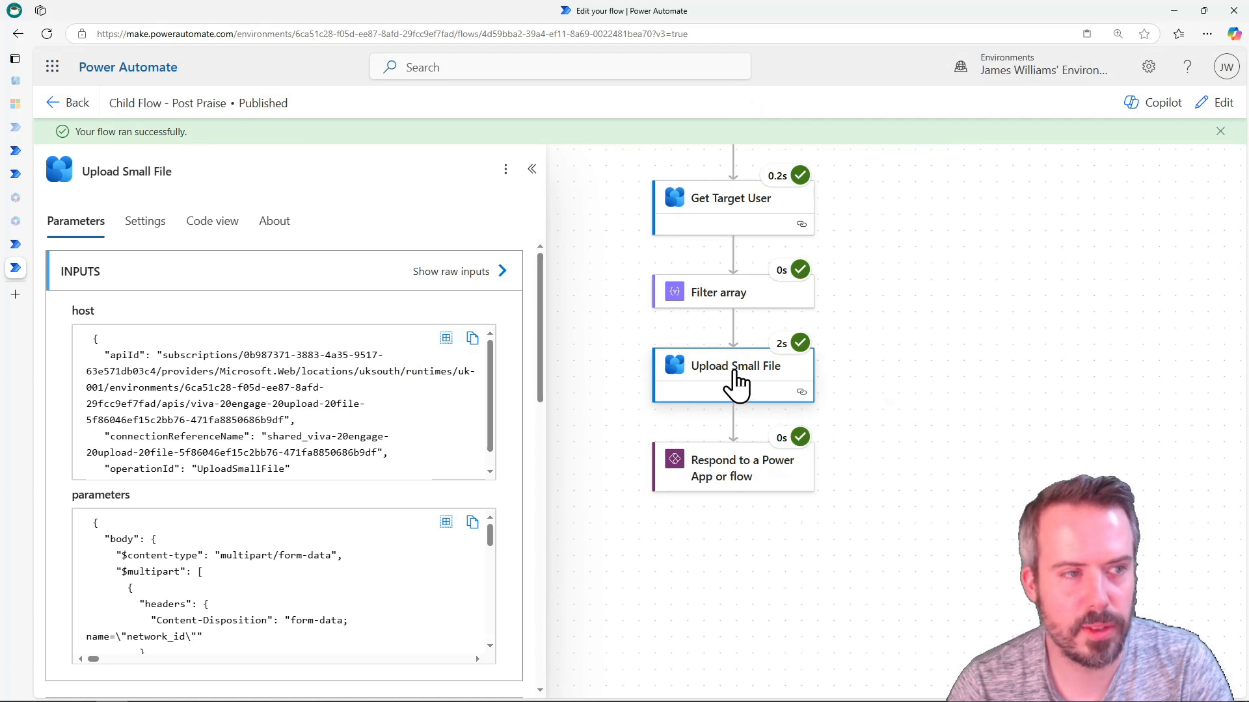
Switch to Viva Engage and check the Quizzes community's files for the uploaded certificate.jpg
{"action": "left_click", "coordinate": [15, 80]}
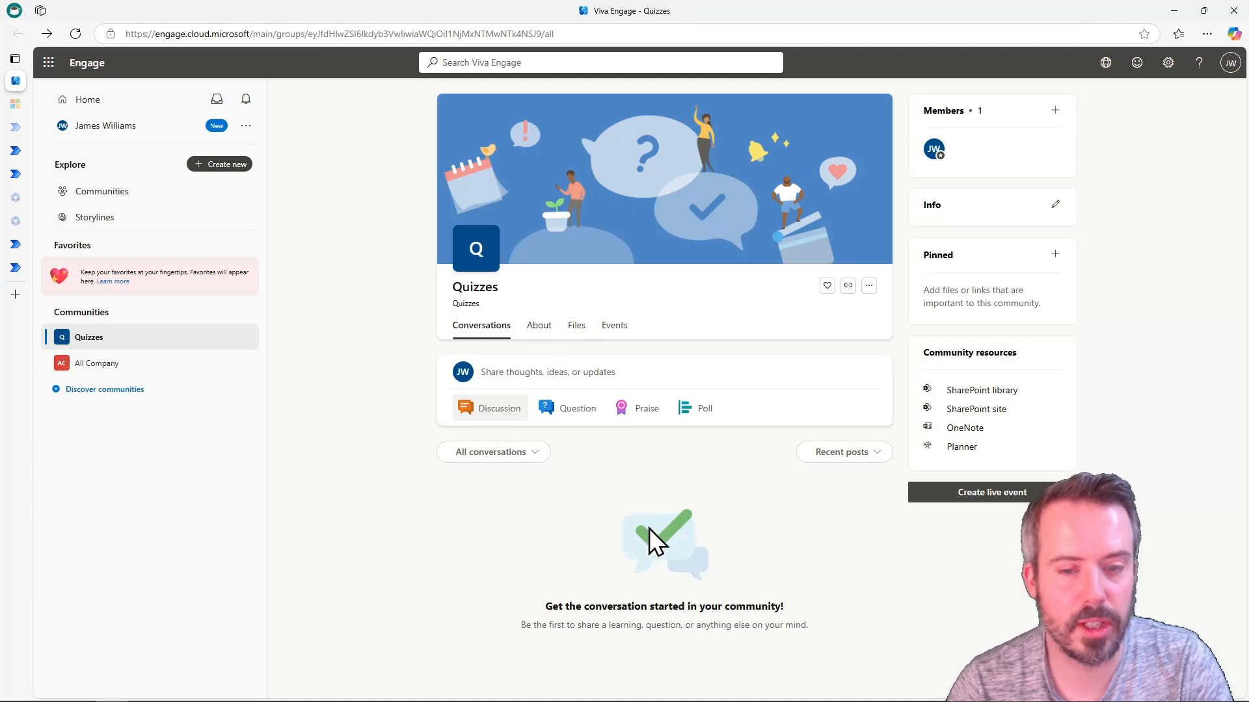
{"action": "left_click", "coordinate": [578, 327]}
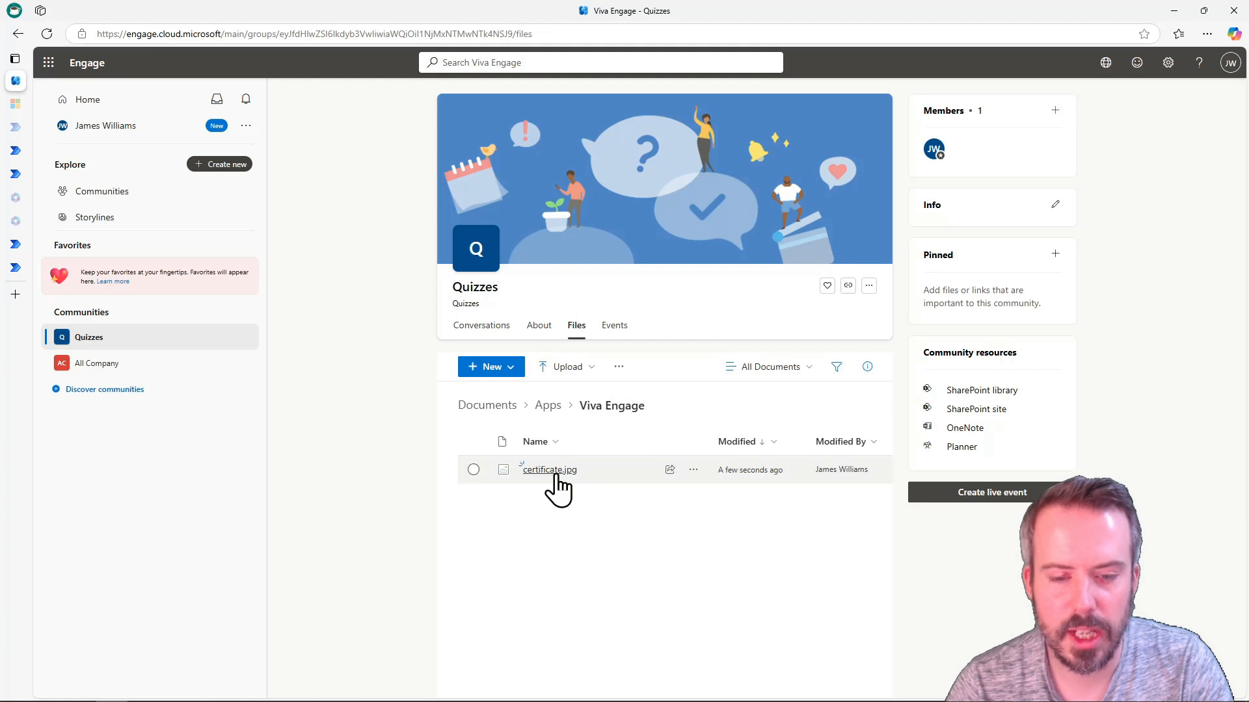
{"action": "mouse_move", "coordinate": [554, 477]}
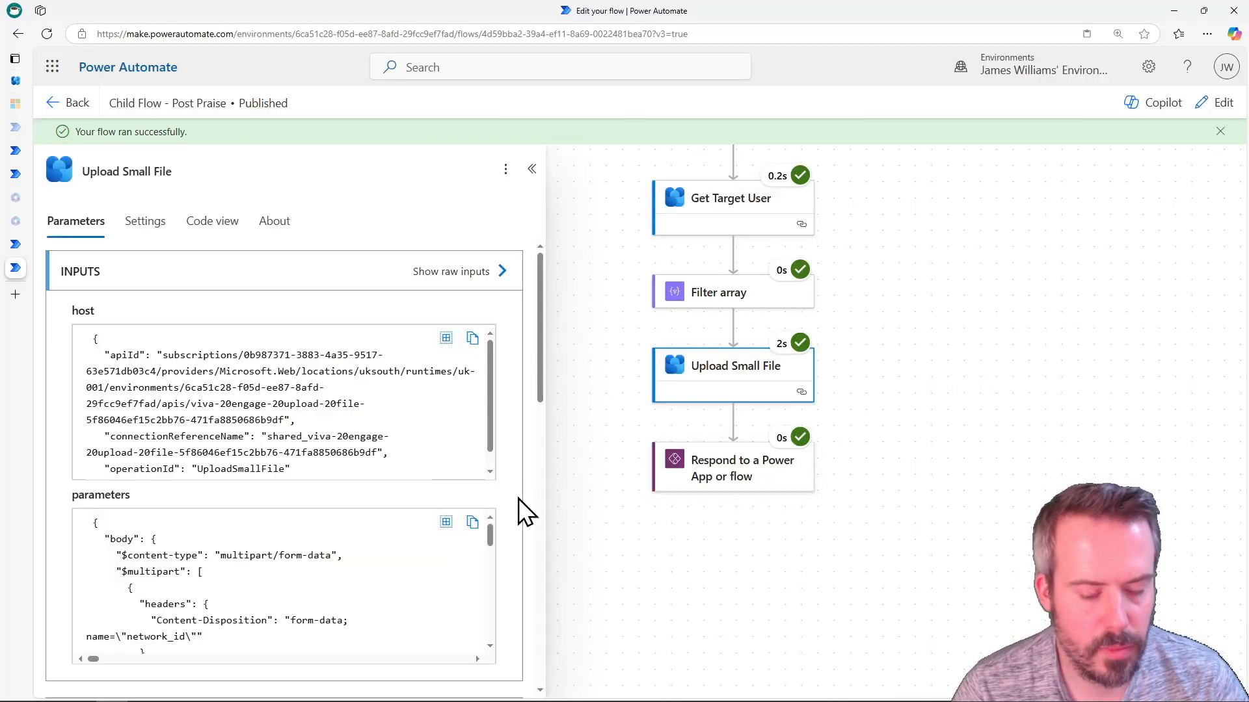
Back in the Power Automate test run, examine Upload Small File's outputs and locate the uploaded file's id in the body
{"action": "scroll", "coordinate": [518, 498], "scroll_direction": "down", "scroll_amount": 8}
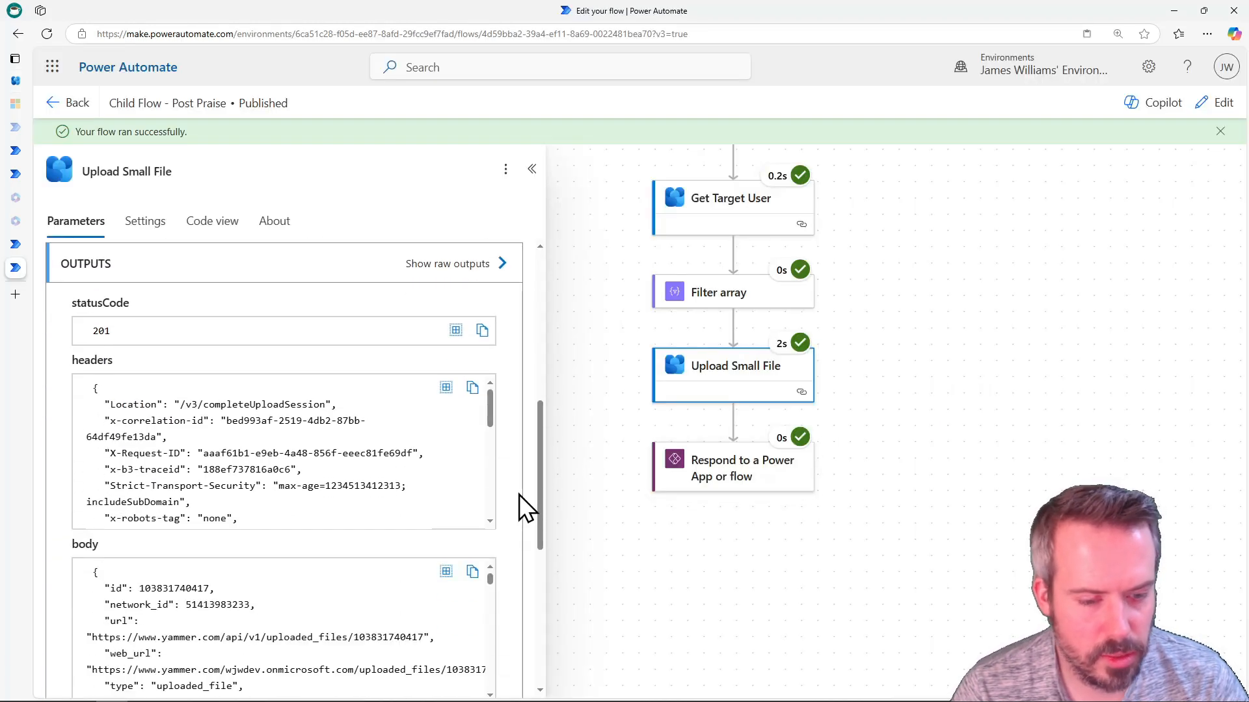
{"action": "scroll", "coordinate": [519, 501], "scroll_direction": "down", "scroll_amount": 1}
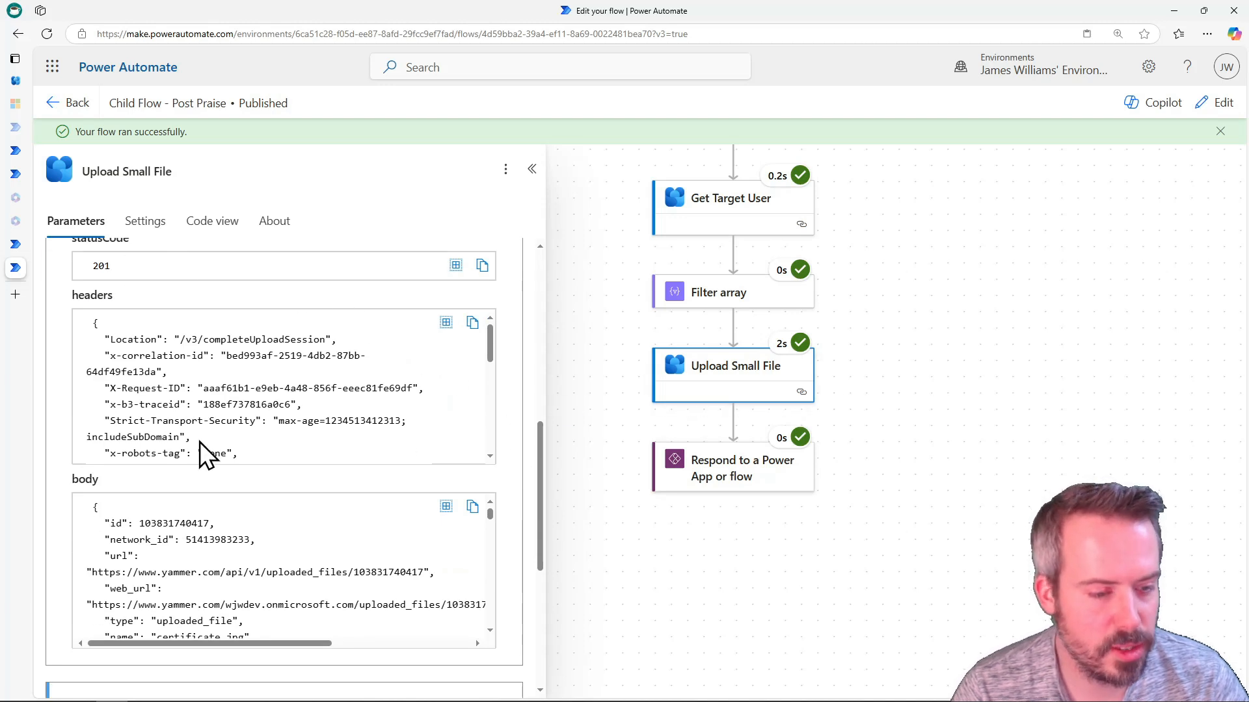
{"action": "double_click", "coordinate": [173, 523]}
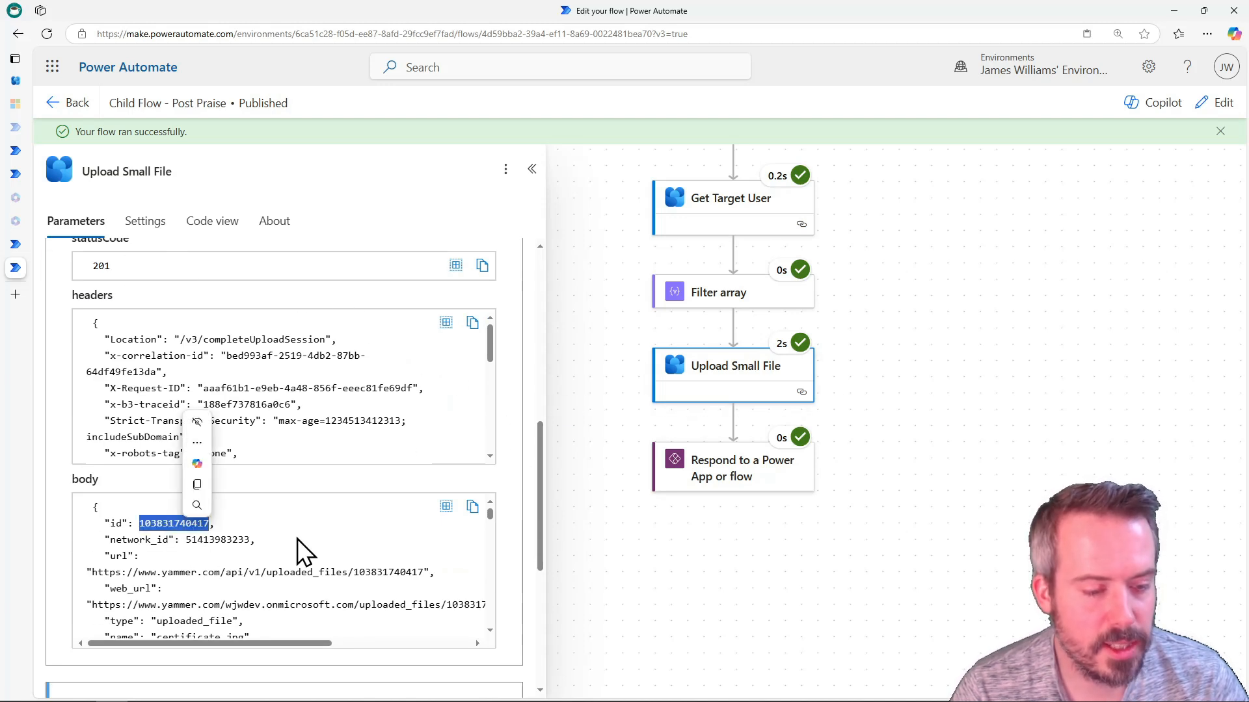
{"action": "left_click", "coordinate": [326, 545]}
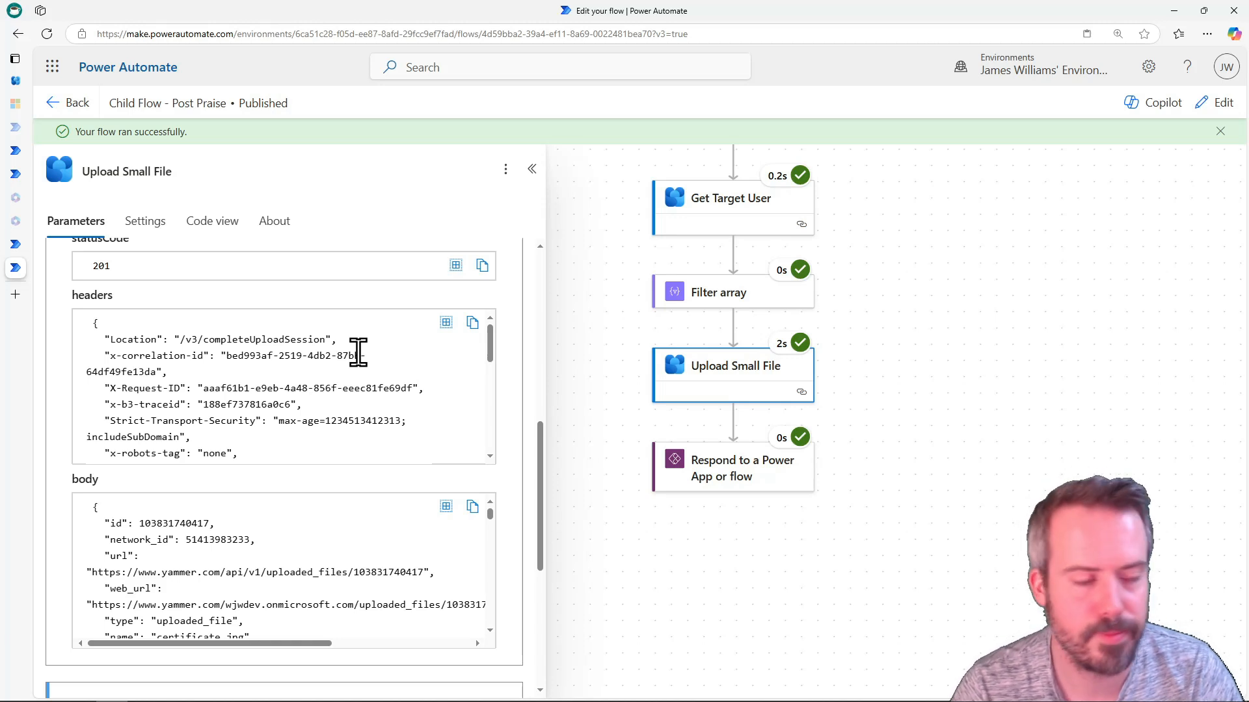
Return the flow to editing and add the custom Viva Engage Connector's Post Message action directly after Upload Small File
{"action": "left_click", "coordinate": [1213, 107]}
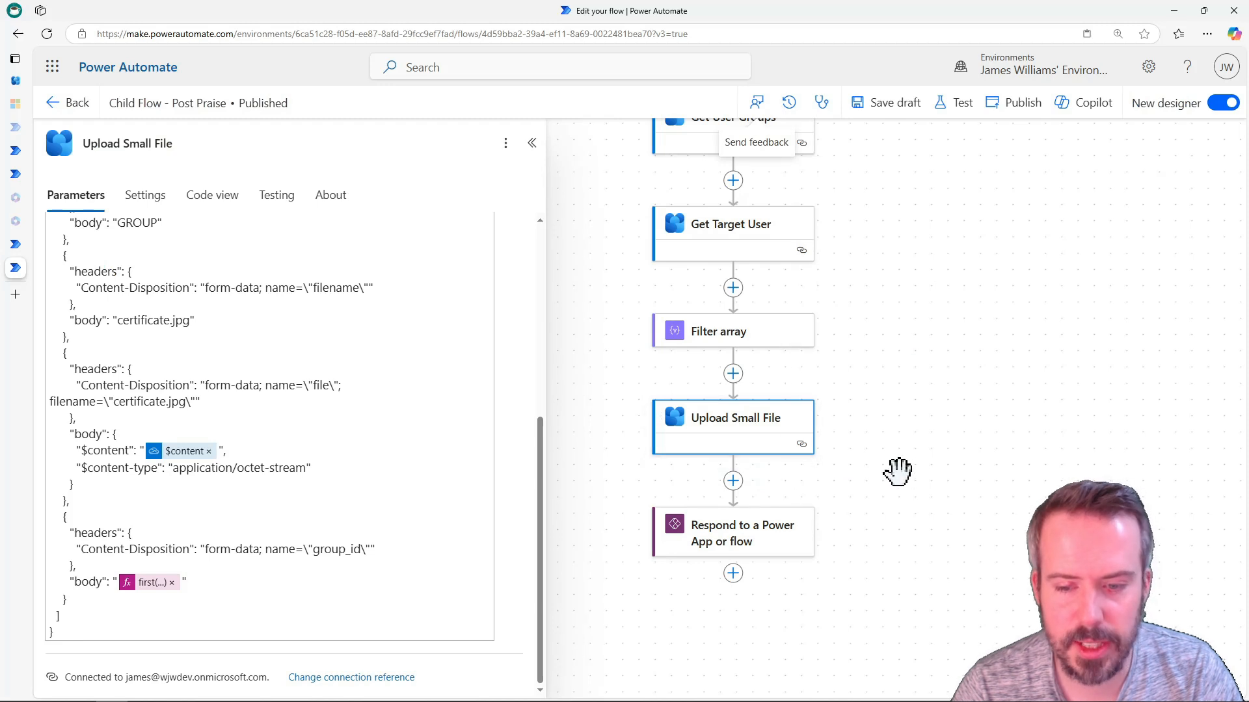
{"action": "scroll", "coordinate": [897, 471], "scroll_direction": "down", "scroll_amount": 1}
{"action": "left_click", "coordinate": [722, 417]}
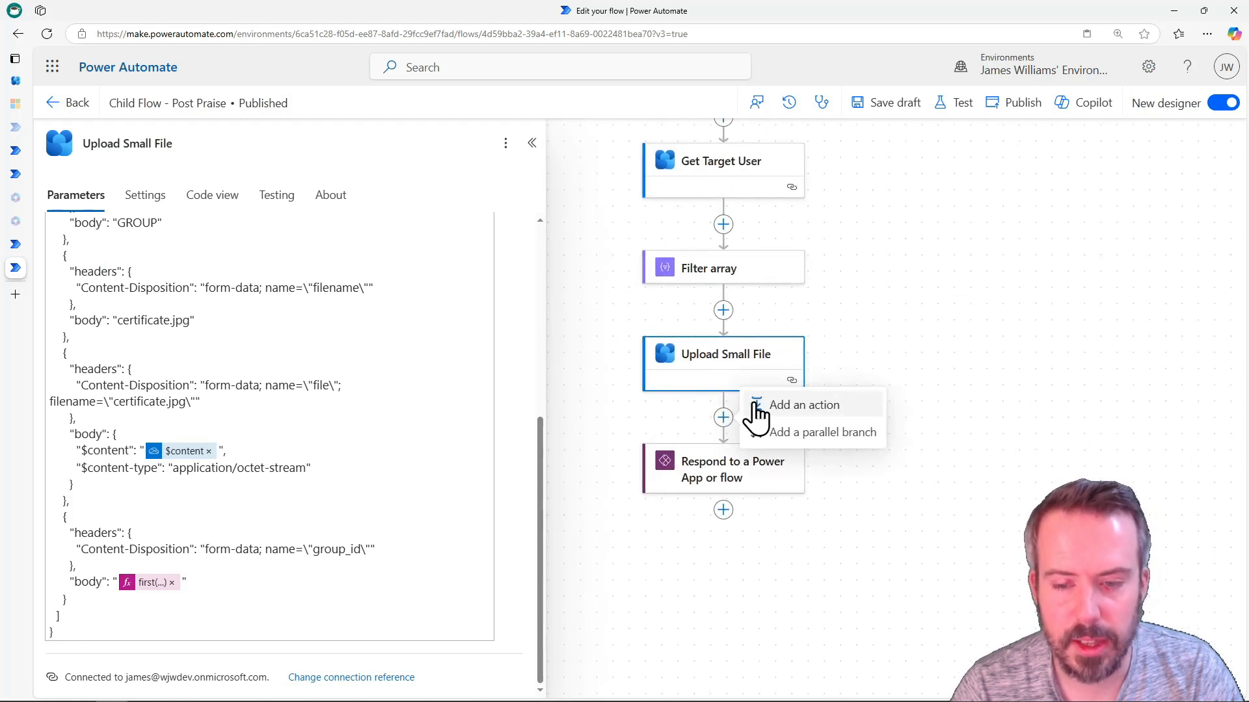
{"action": "left_click", "coordinate": [756, 408]}
{"action": "left_click", "coordinate": [114, 241]}
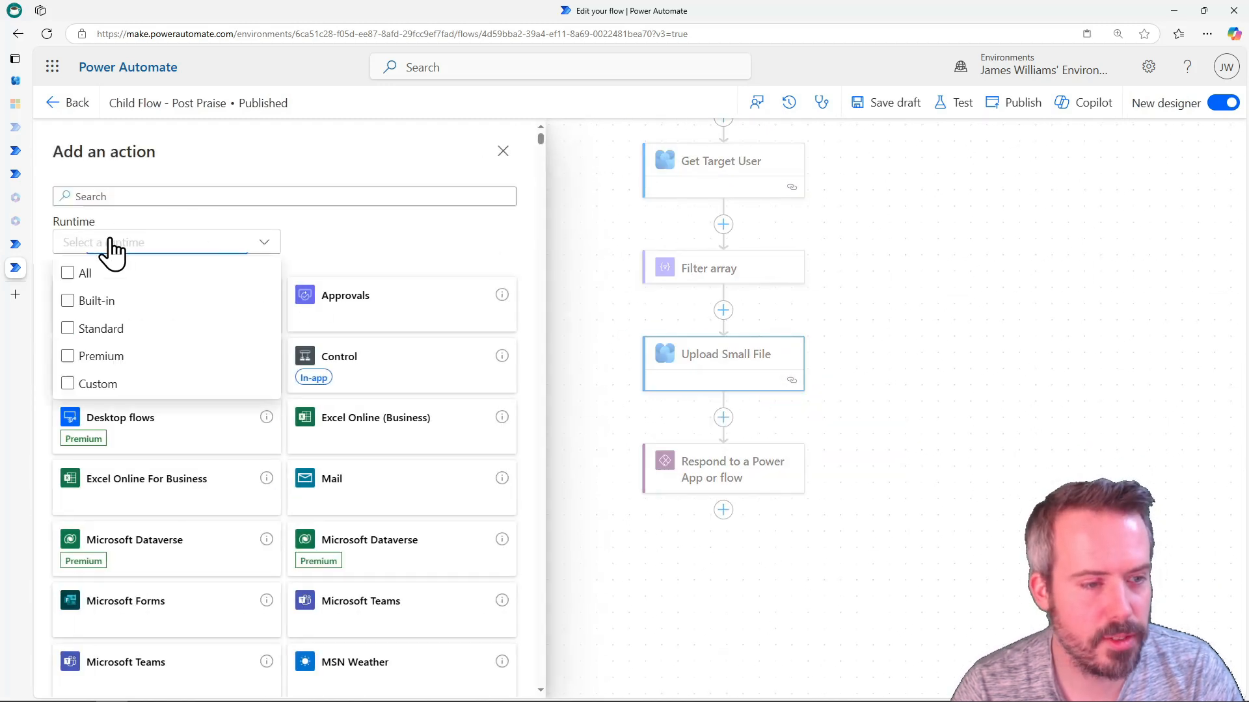
{"action": "left_click", "coordinate": [97, 388]}
{"action": "left_click", "coordinate": [398, 488]}
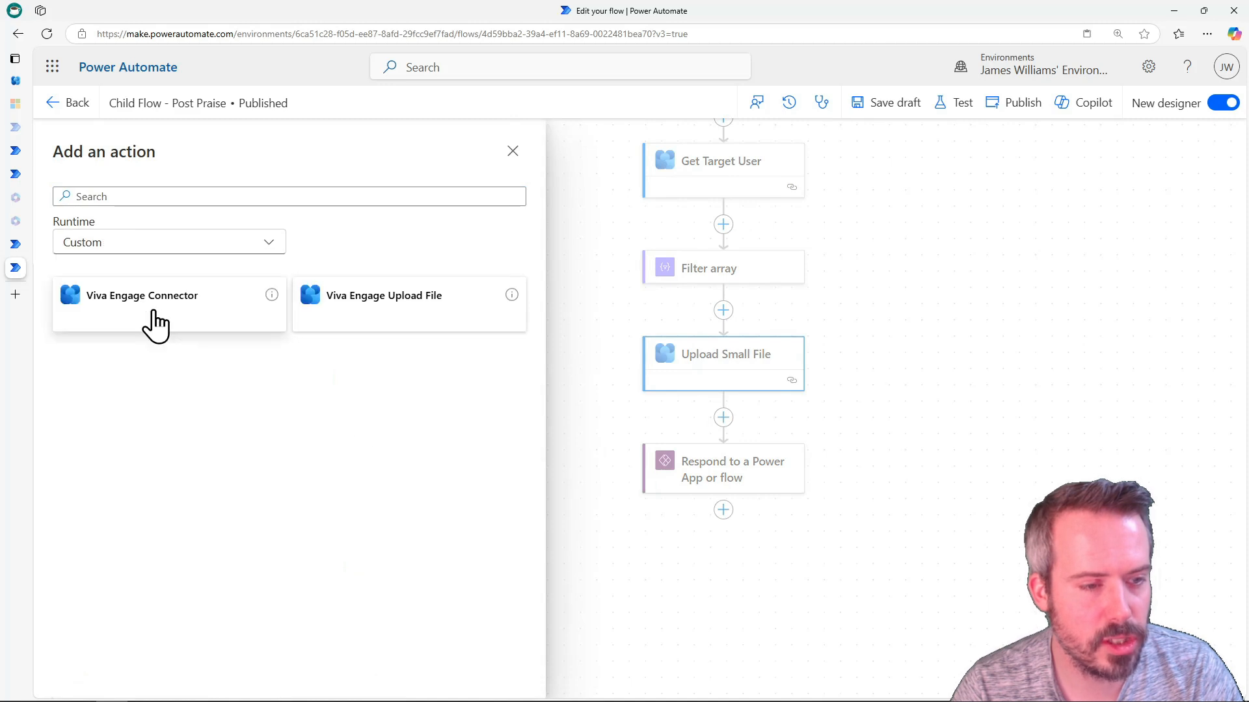
{"action": "left_click", "coordinate": [144, 319]}
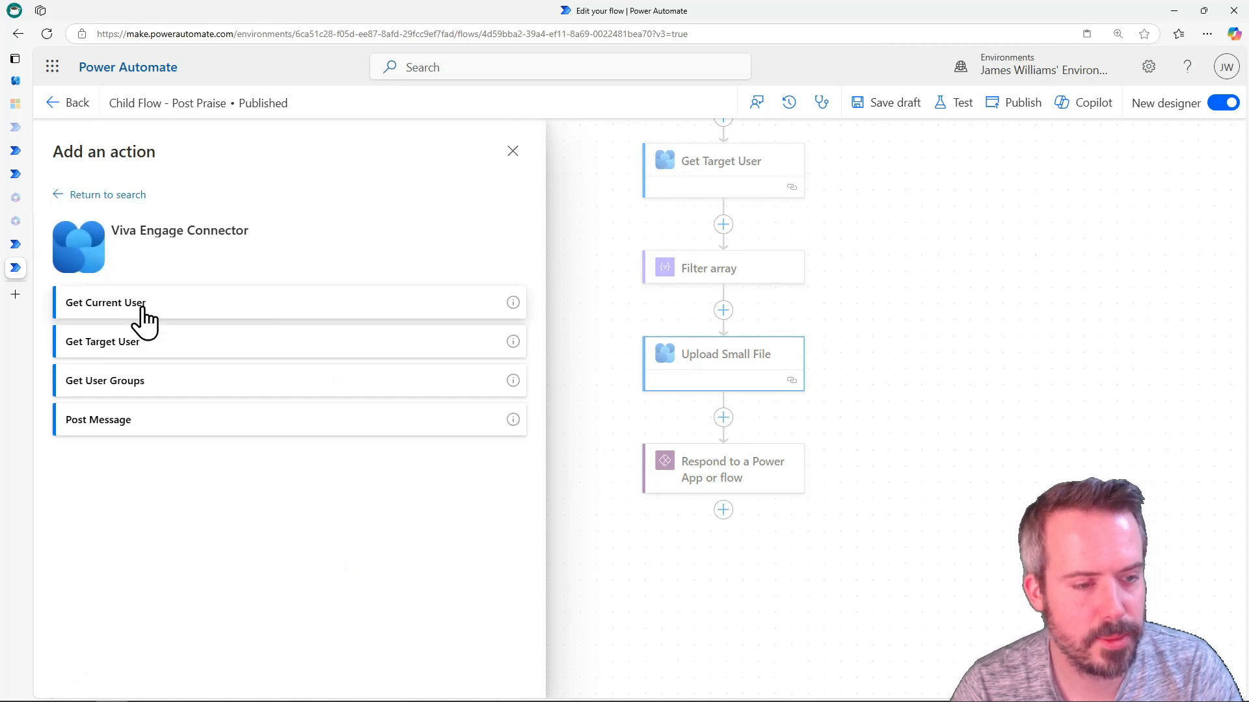
{"action": "left_click", "coordinate": [143, 426]}
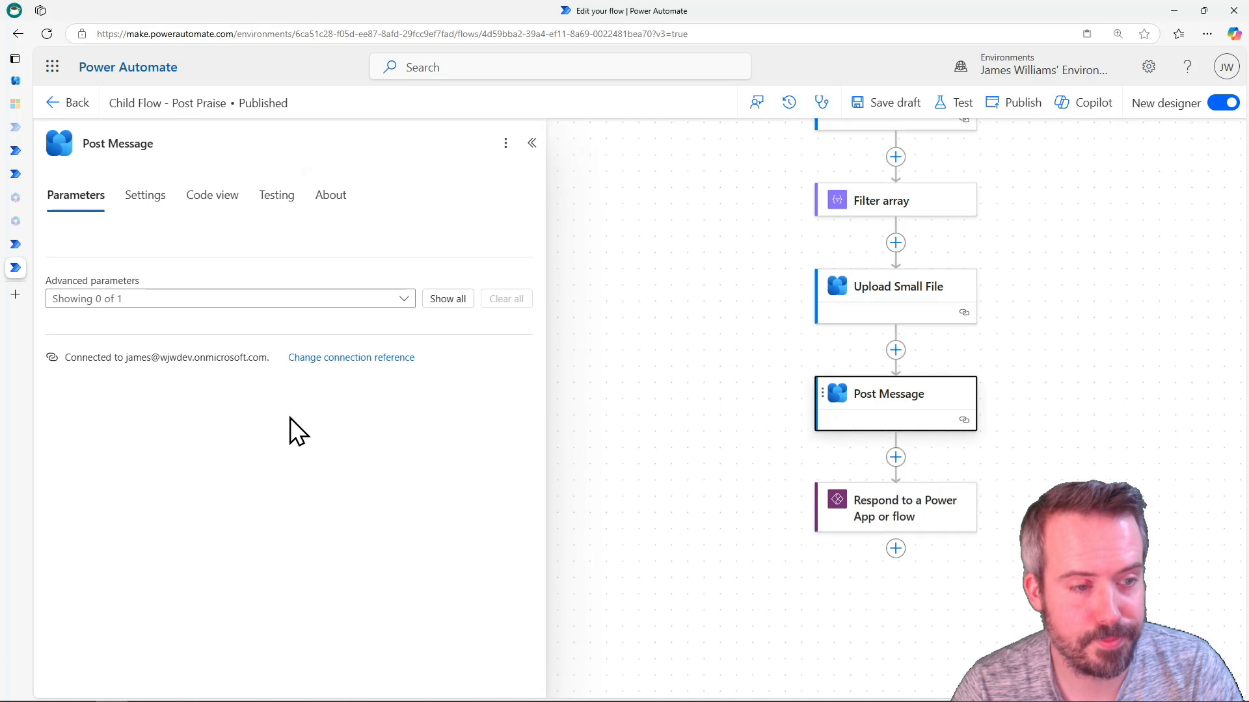
Show Post Message's Body parameter and fill it with the praise JSON template containing the [GROUP_ID], [SENDER_ID], [TARGET_USER_ID] and [FILE_ID] placeholders
{"action": "left_click", "coordinate": [448, 299]}
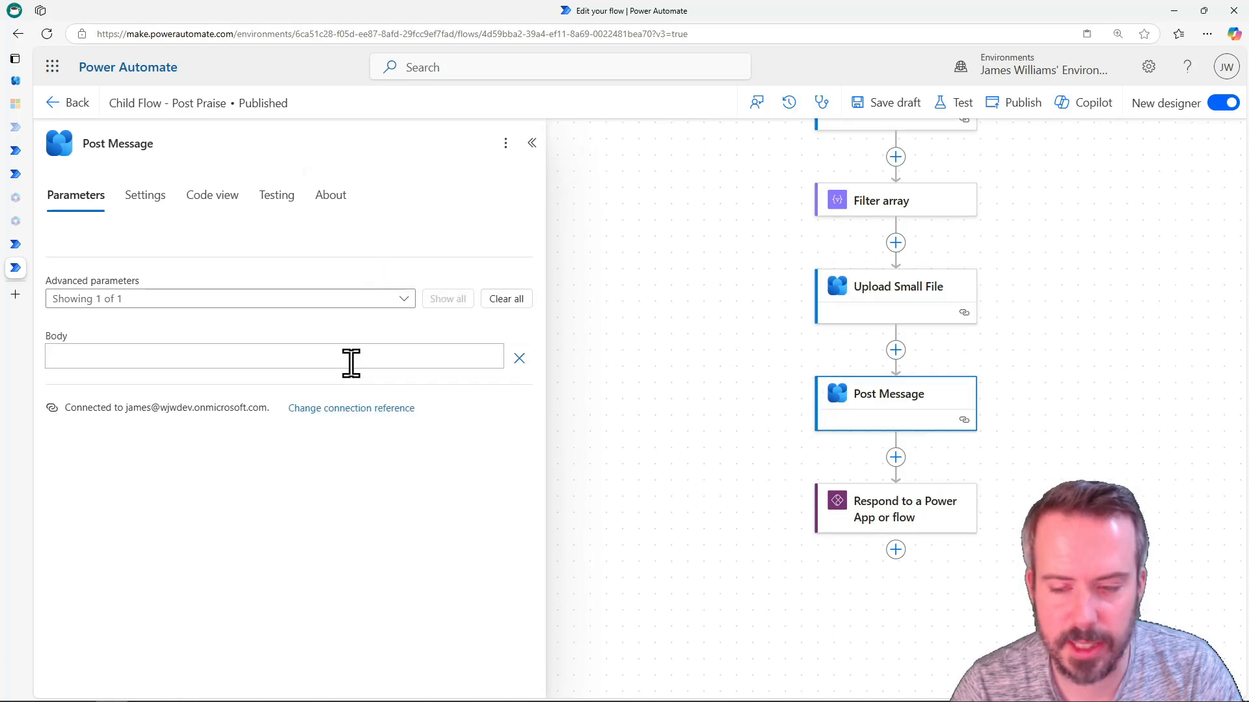
{"action": "left_click", "coordinate": [80, 355]}
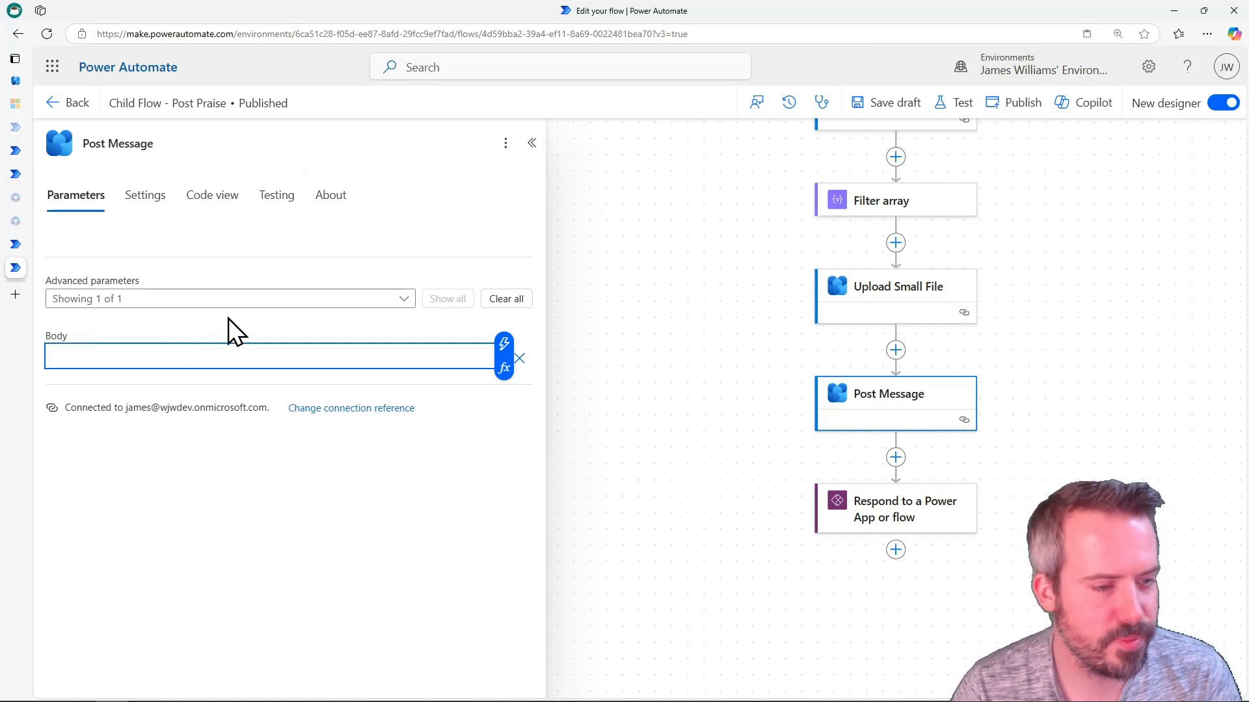
{"action": "key", "text": "ctrl+v"}
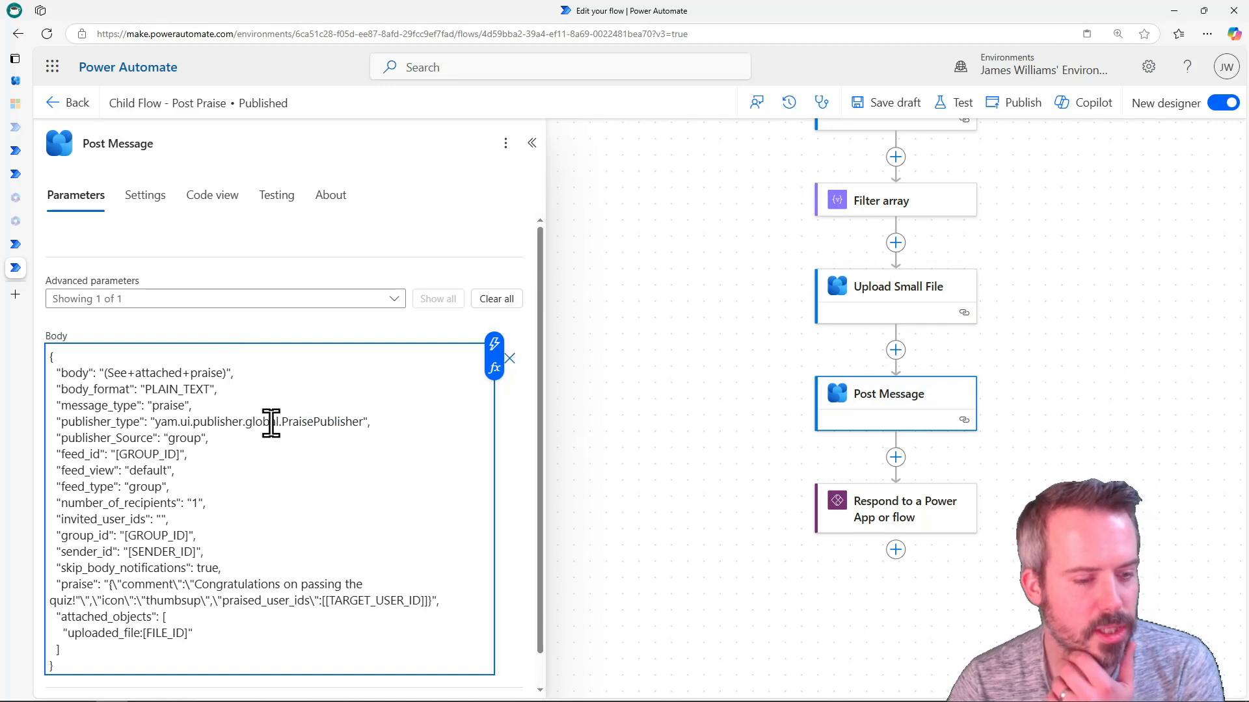
{"action": "scroll", "coordinate": [274, 457], "scroll_direction": "down", "scroll_amount": 1}
{"action": "scroll", "coordinate": [273, 457], "scroll_direction": "up", "scroll_amount": 1}
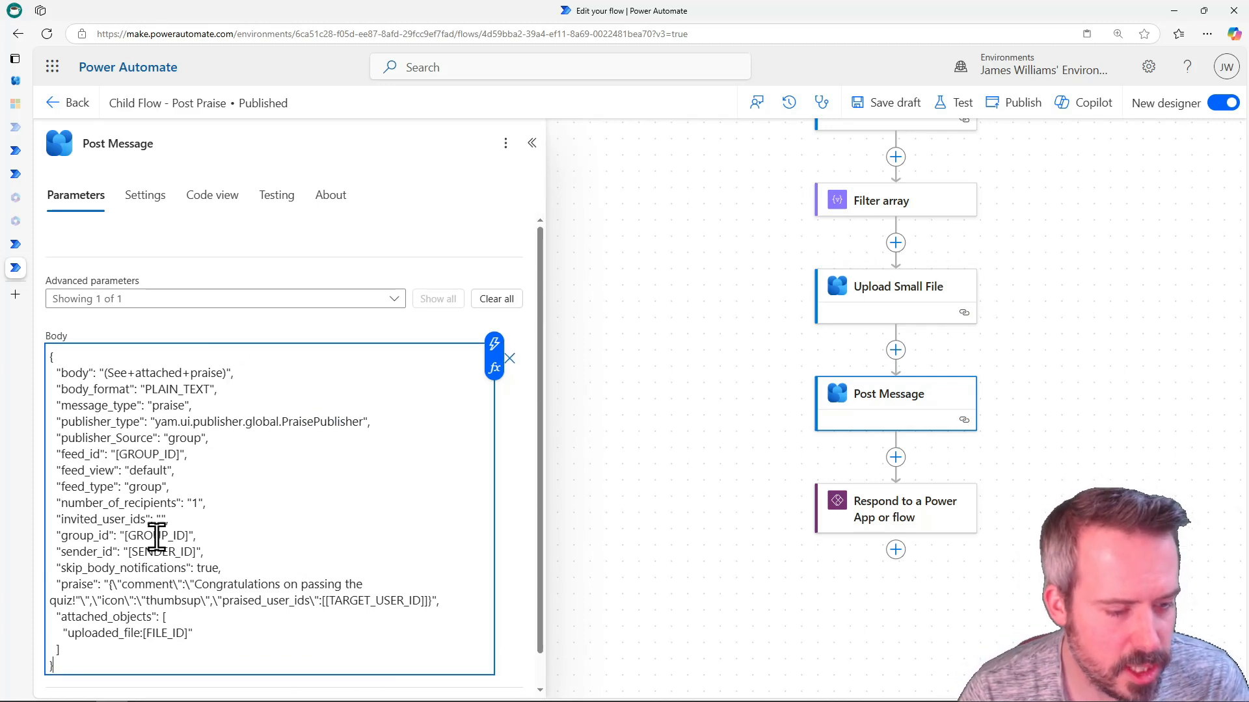
Copy the first(...) group id expression from the group_id part of Upload Small File's Body
{"action": "left_click", "coordinate": [896, 314]}
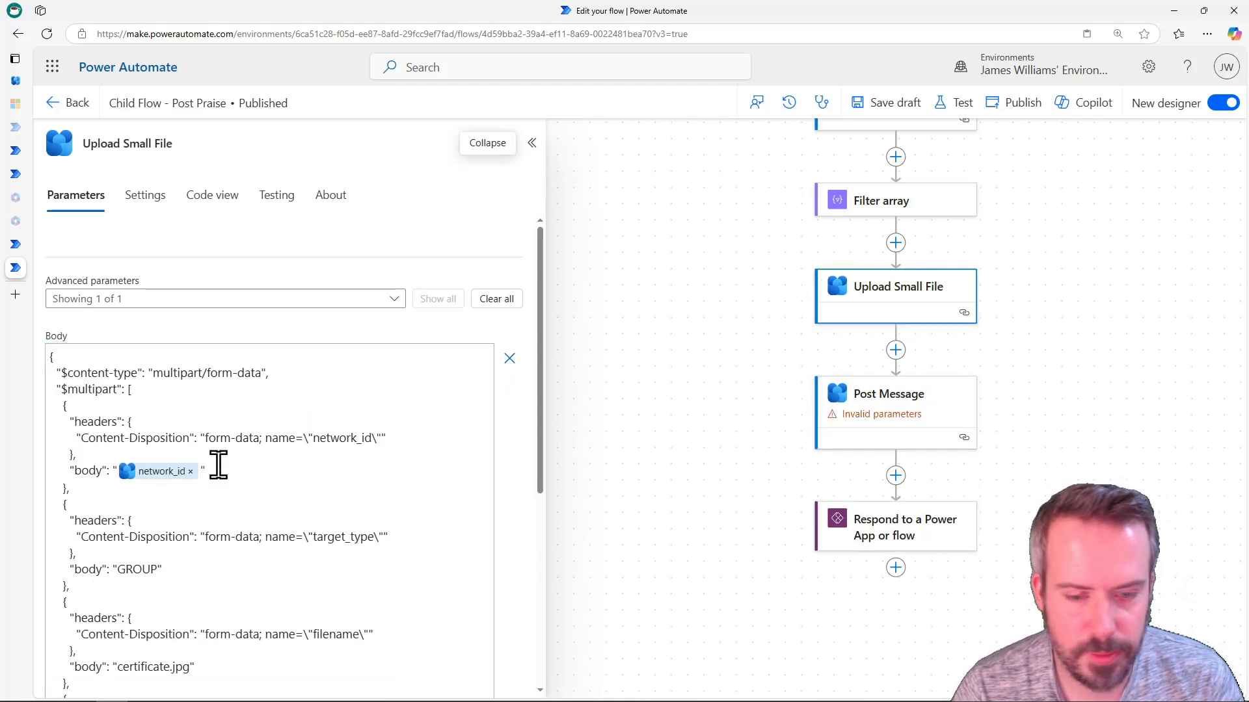
{"action": "scroll", "coordinate": [224, 471], "scroll_direction": "down", "scroll_amount": 3}
{"action": "scroll", "coordinate": [235, 479], "scroll_direction": "down", "scroll_amount": 2}
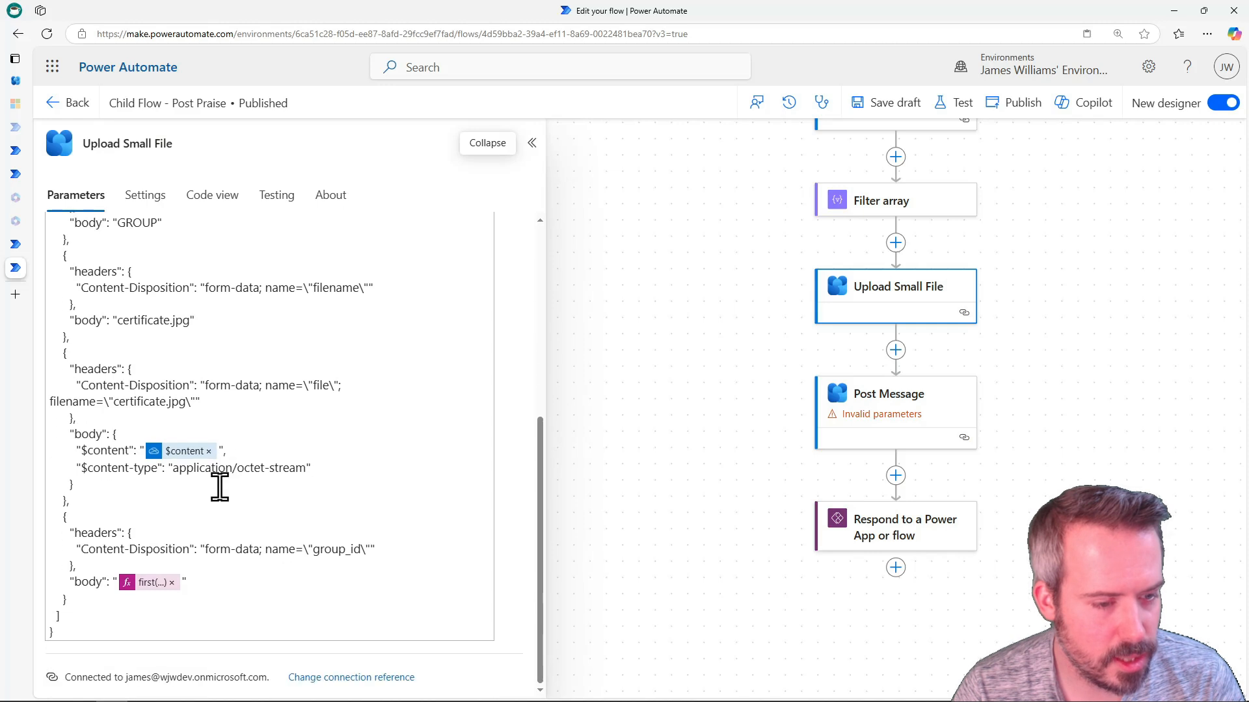
{"action": "scroll", "coordinate": [176, 403], "scroll_direction": "up", "scroll_amount": 3}
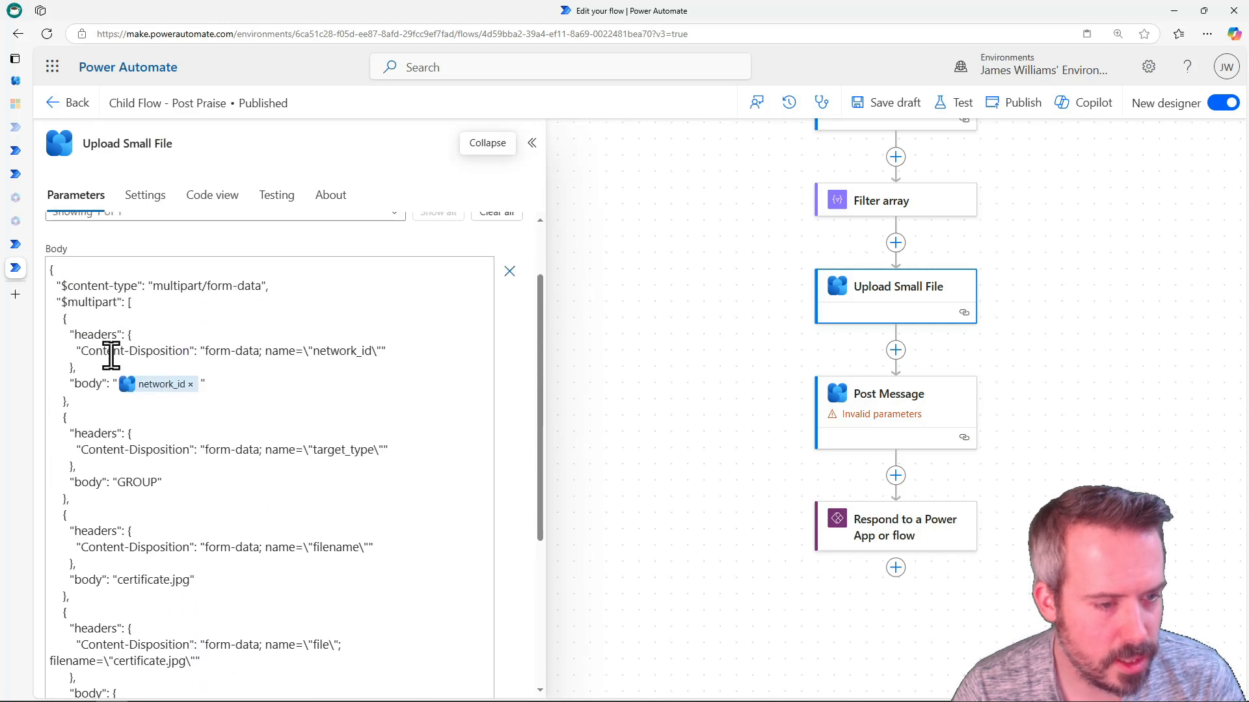
{"action": "scroll", "coordinate": [156, 419], "scroll_direction": "down", "scroll_amount": 4}
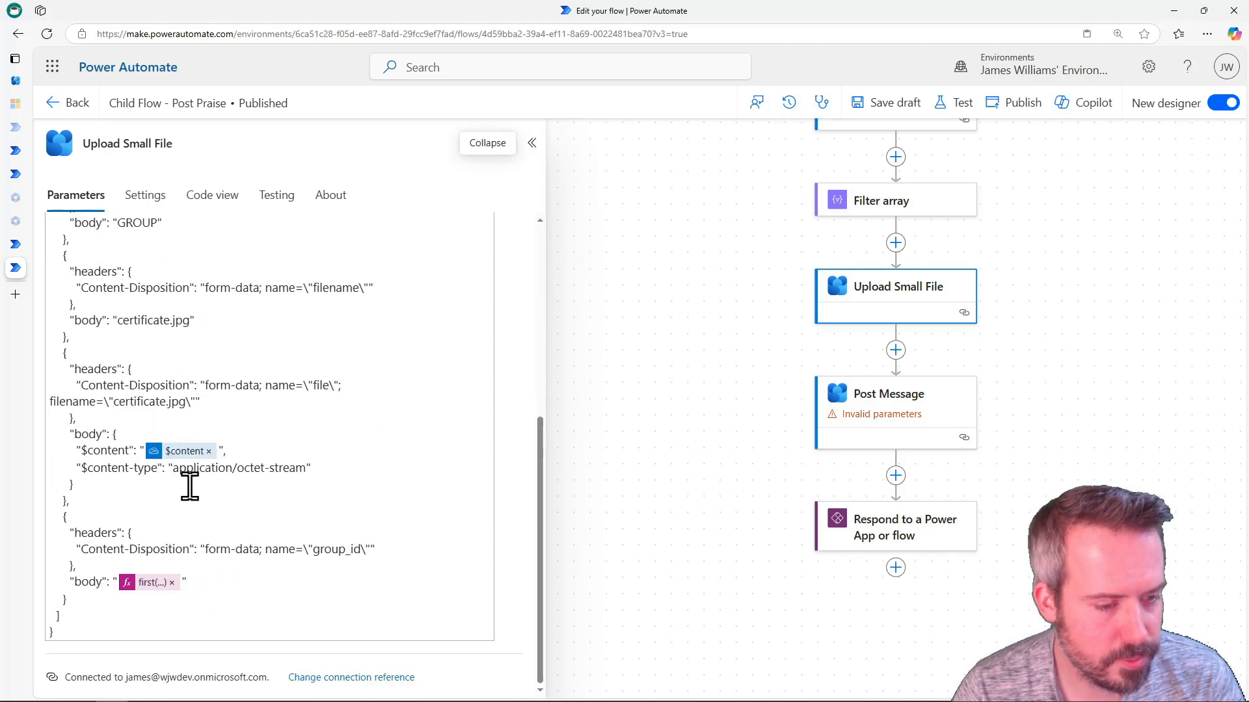
{"action": "scroll", "coordinate": [188, 484], "scroll_direction": "up", "scroll_amount": 1}
{"action": "scroll", "coordinate": [188, 482], "scroll_direction": "up", "scroll_amount": 1}
{"action": "scroll", "coordinate": [187, 479], "scroll_direction": "down", "scroll_amount": 2}
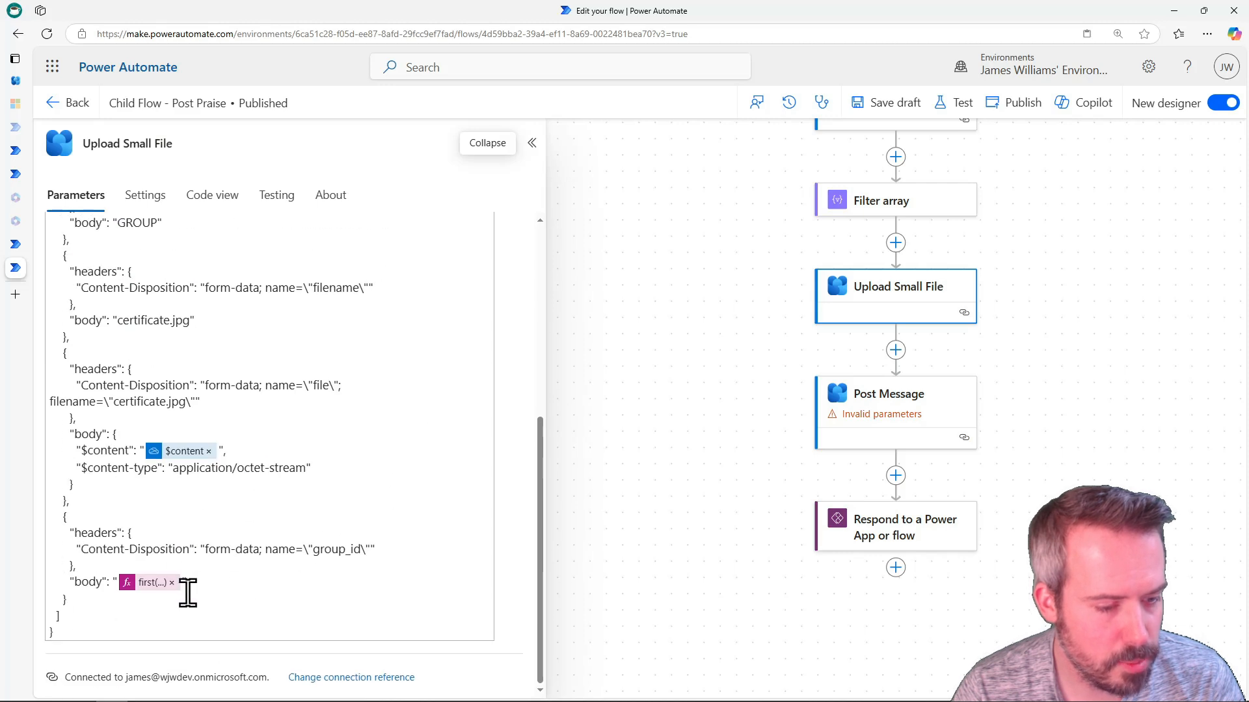
{"action": "left_click_drag", "start_coordinate": [186, 584], "coordinate": [109, 584]}
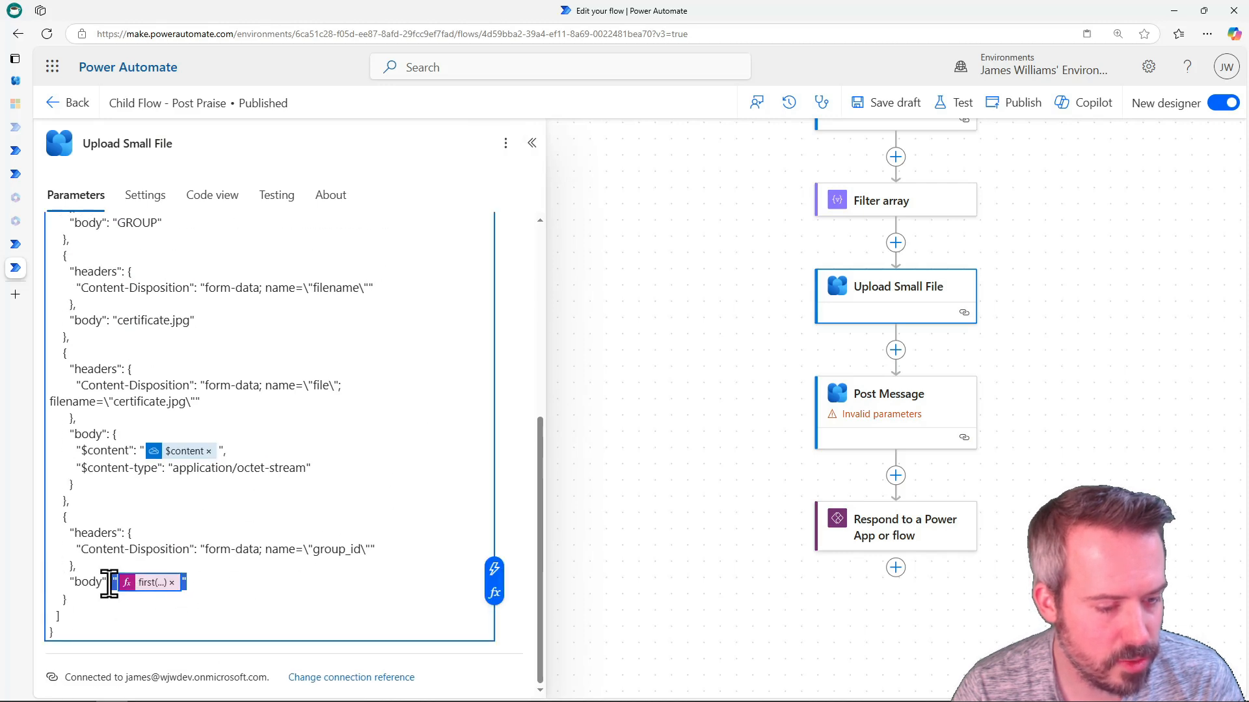
{"action": "key", "text": "Left"}
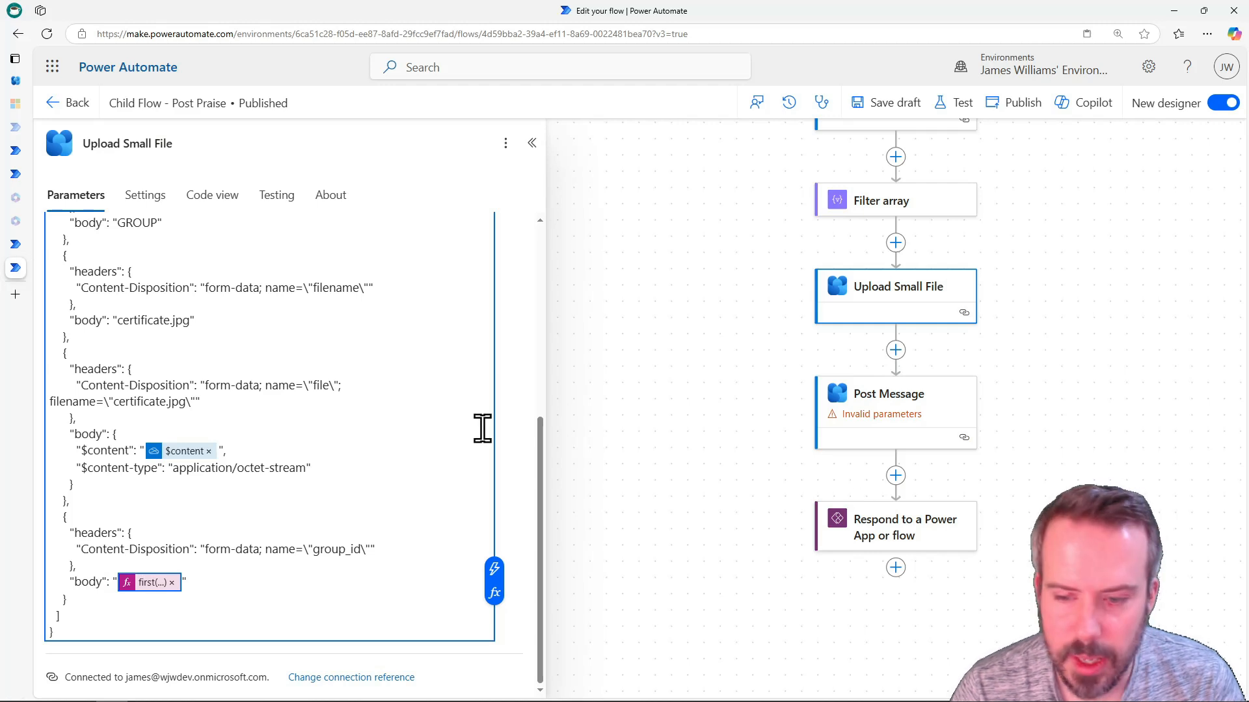
Replace the [GROUP_ID] placeholders for feed_id and group_id in Post Message's Body with the copied first(...) expression
{"action": "left_click", "coordinate": [889, 421]}
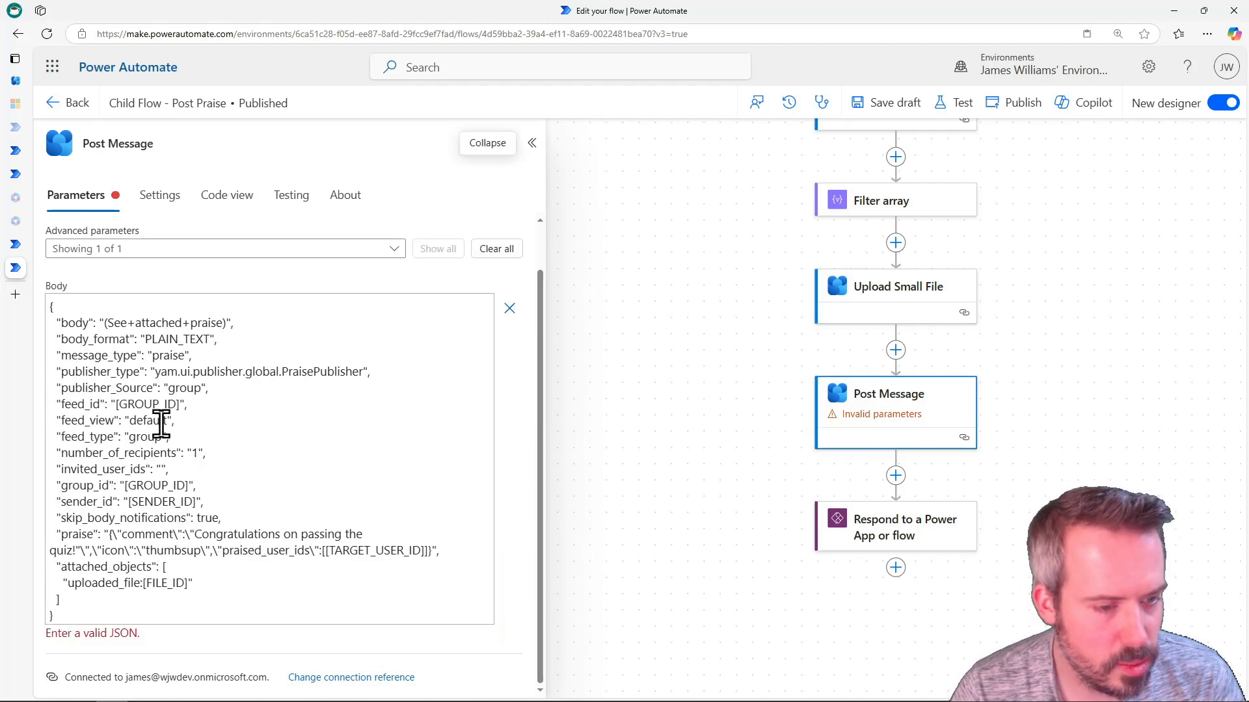
{"action": "left_click", "coordinate": [119, 403]}
{"action": "left_click_drag", "start_coordinate": [119, 404], "coordinate": [170, 410]}
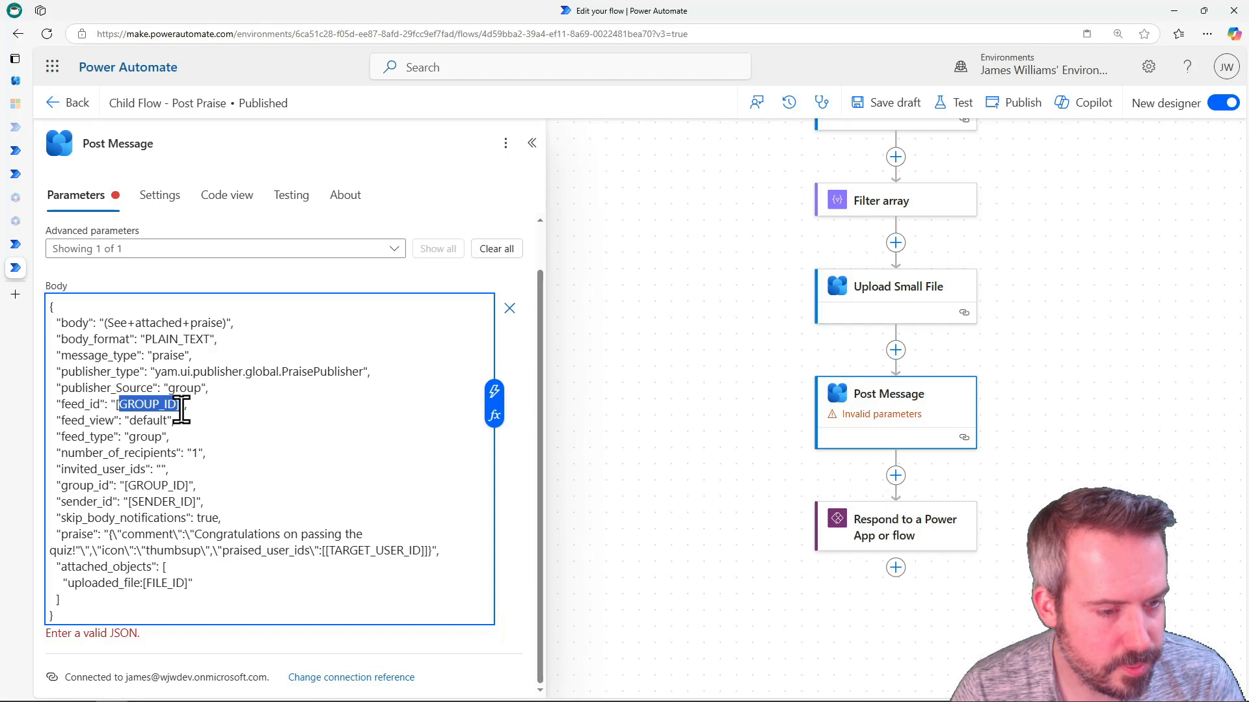
{"action": "key", "text": "BackSpace"}
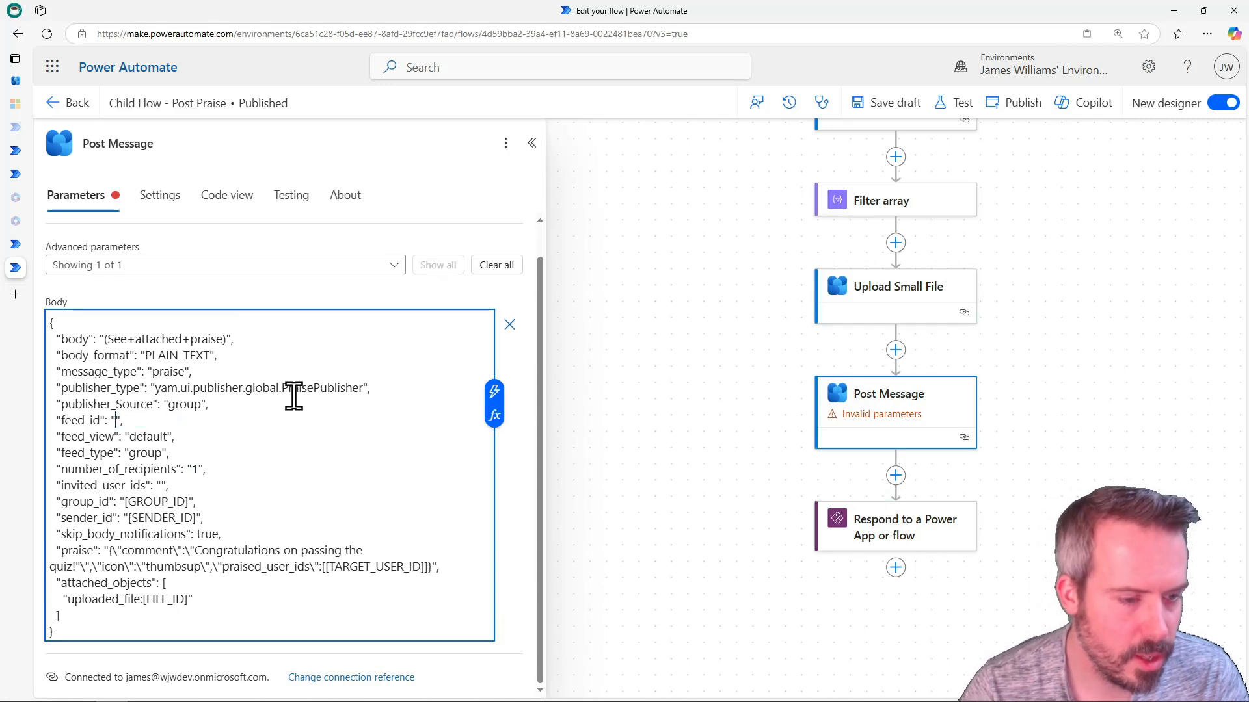
{"action": "key", "text": "ctrl+v"}
{"action": "left_click_drag", "start_coordinate": [124, 501], "coordinate": [191, 504]}
{"action": "key", "text": "ctrl+v"}
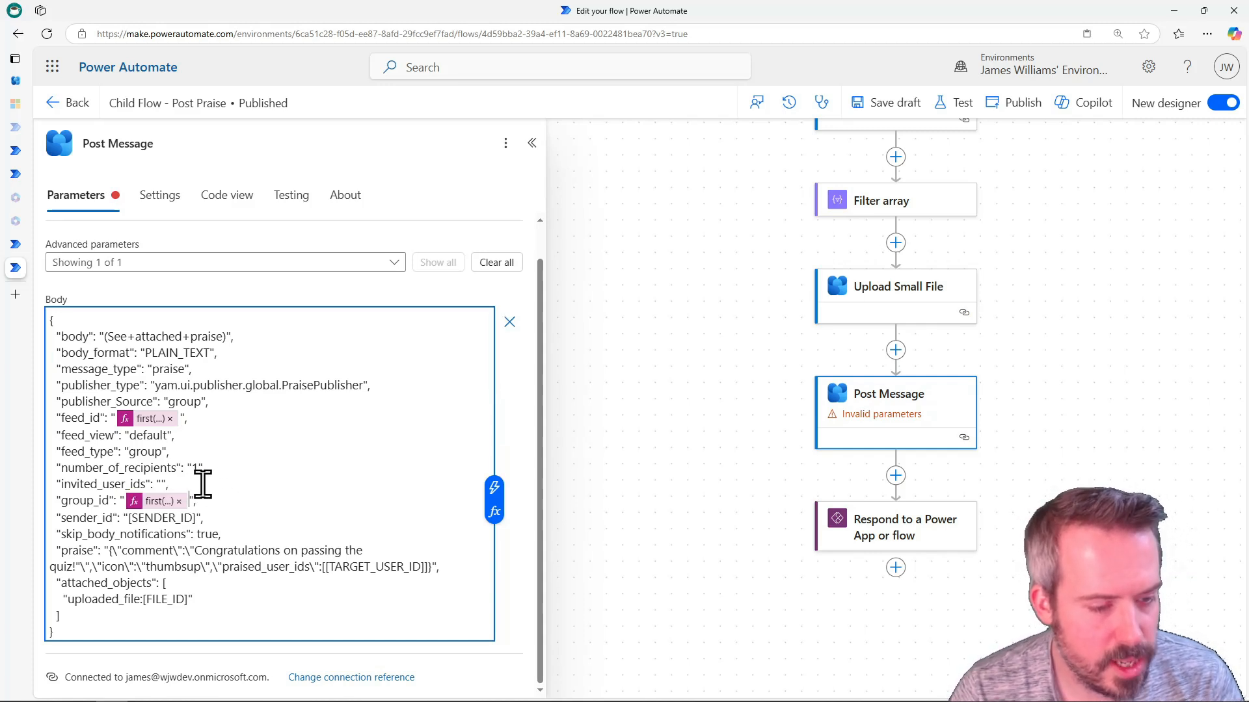
Replace the [SENDER_ID] placeholder for sender_id in Post Message's Body with the expression body('Get_Current_User')['id']
{"action": "left_click_drag", "start_coordinate": [127, 524], "coordinate": [193, 526]}
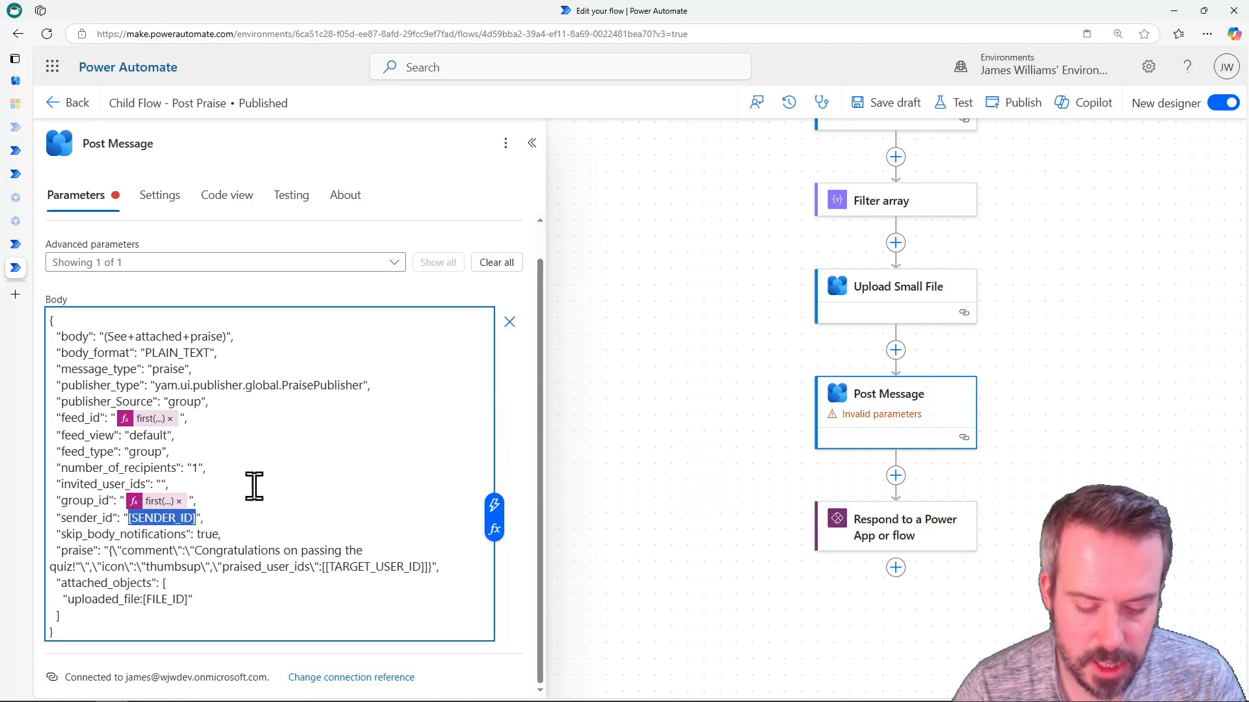
{"action": "key", "text": "BackSpace"}
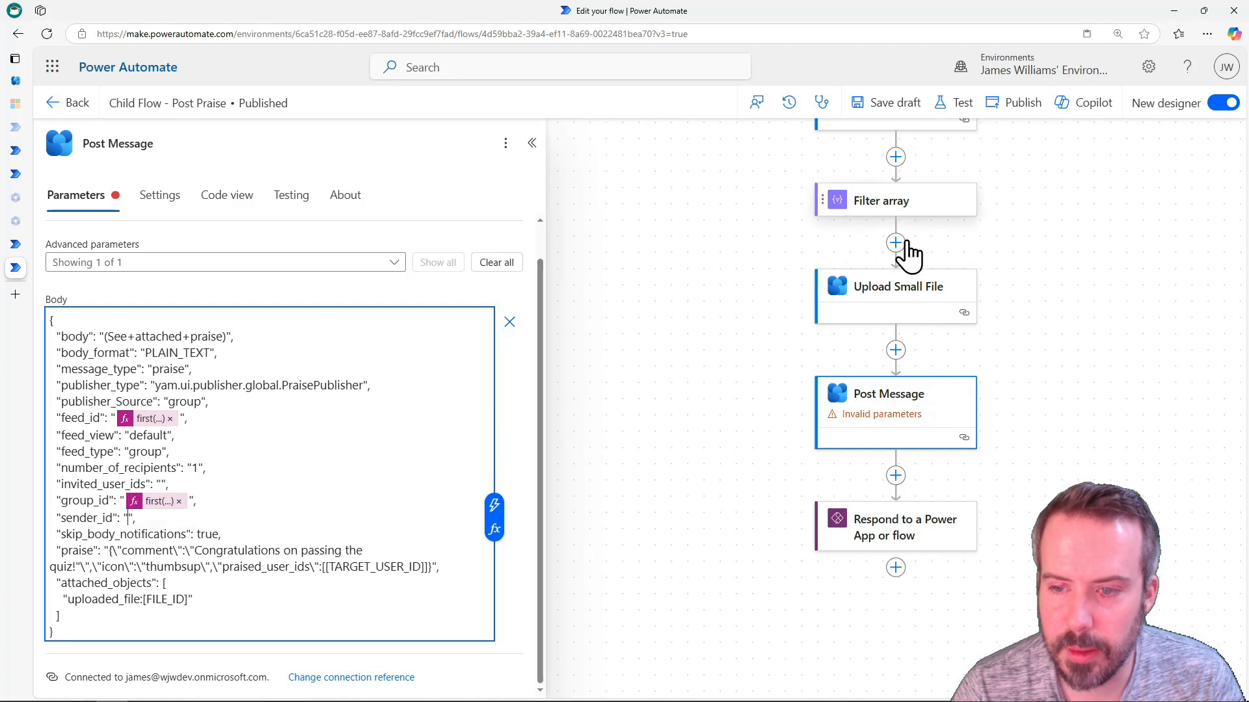
{"action": "left_click_drag", "start_coordinate": [789, 245], "coordinate": [772, 470]}
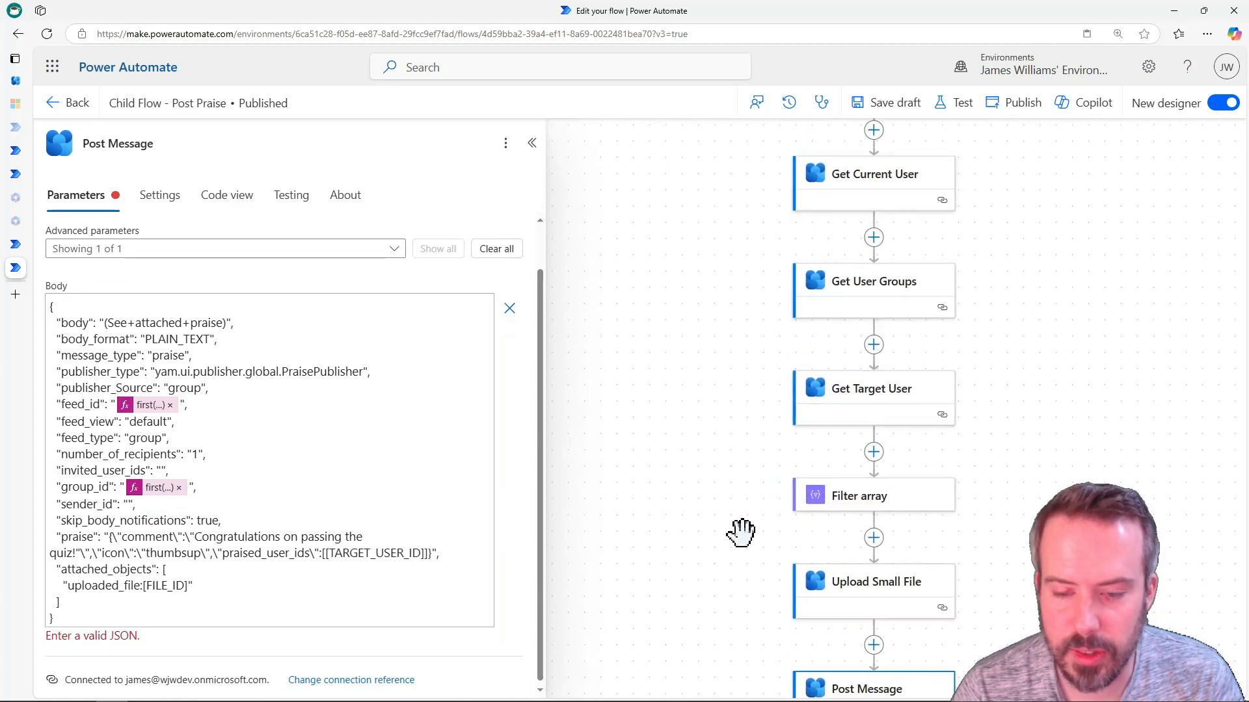
{"action": "scroll", "coordinate": [739, 530], "scroll_direction": "down", "scroll_amount": 3}
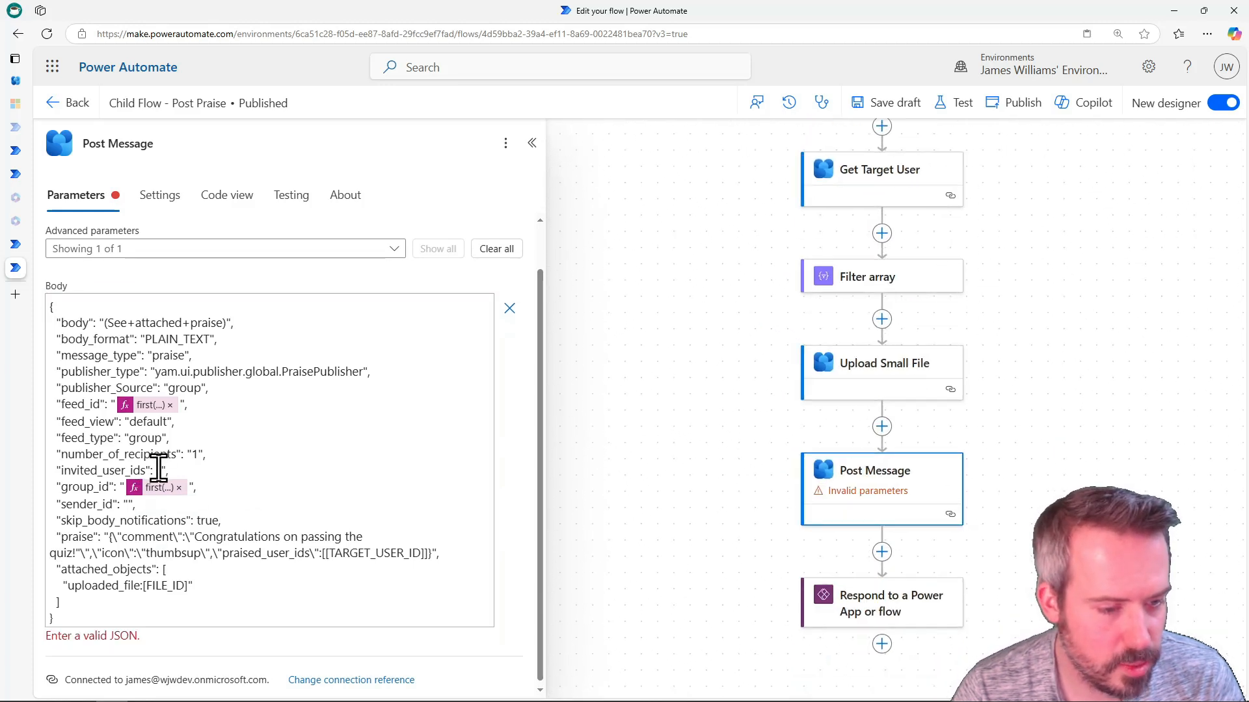
{"action": "left_click", "coordinate": [128, 505]}
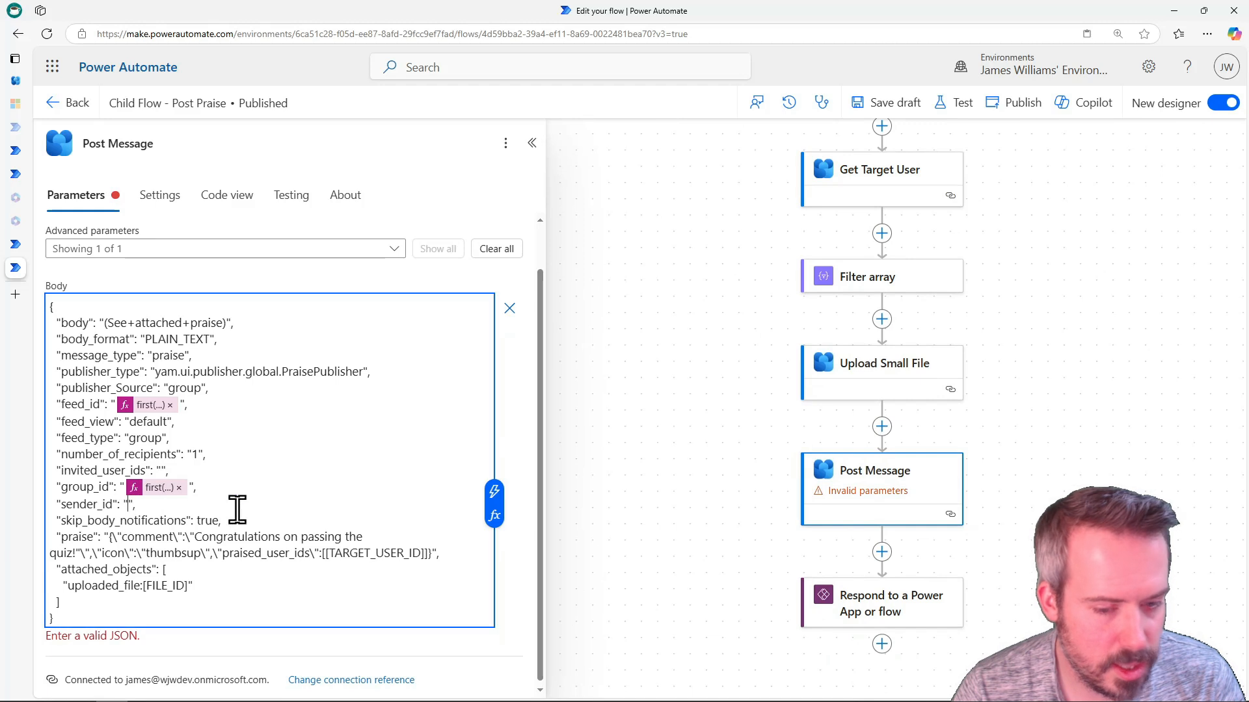
{"action": "left_click", "coordinate": [496, 532]}
{"action": "left_click", "coordinate": [637, 381]}
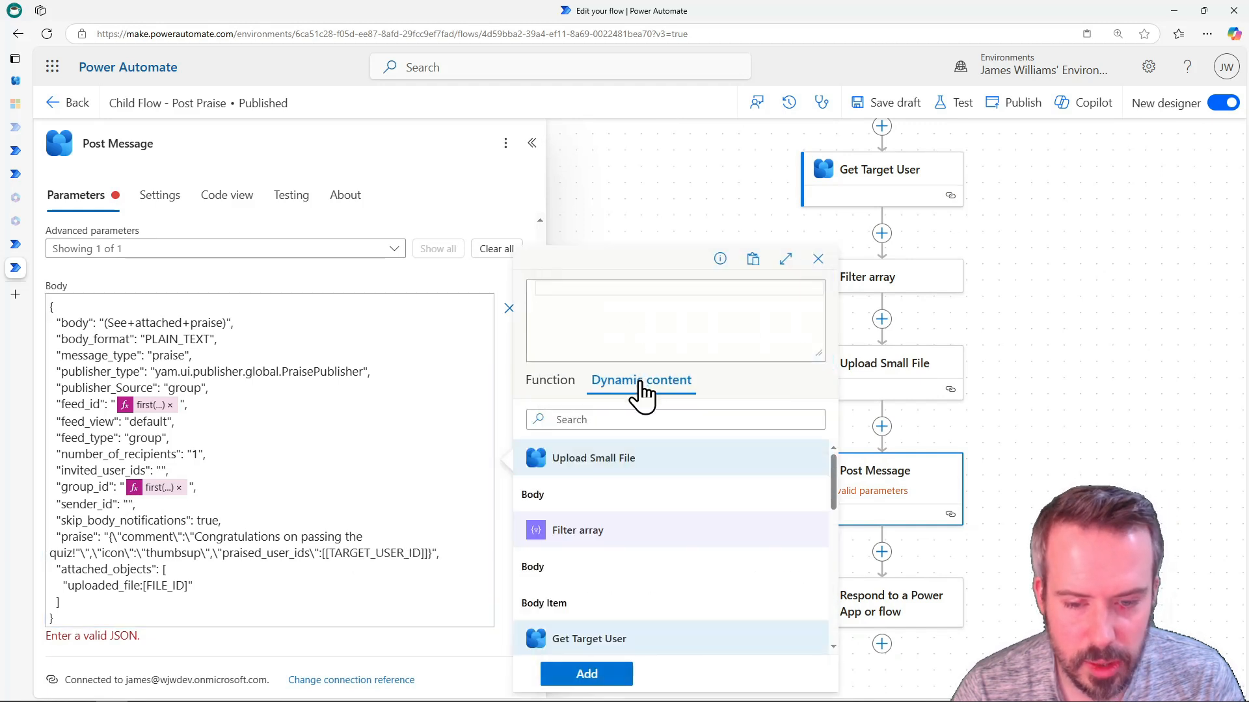
{"action": "scroll", "coordinate": [580, 572], "scroll_direction": "down", "scroll_amount": 2}
{"action": "scroll", "coordinate": [581, 573], "scroll_direction": "down", "scroll_amount": 2}
{"action": "left_click", "coordinate": [572, 561]}
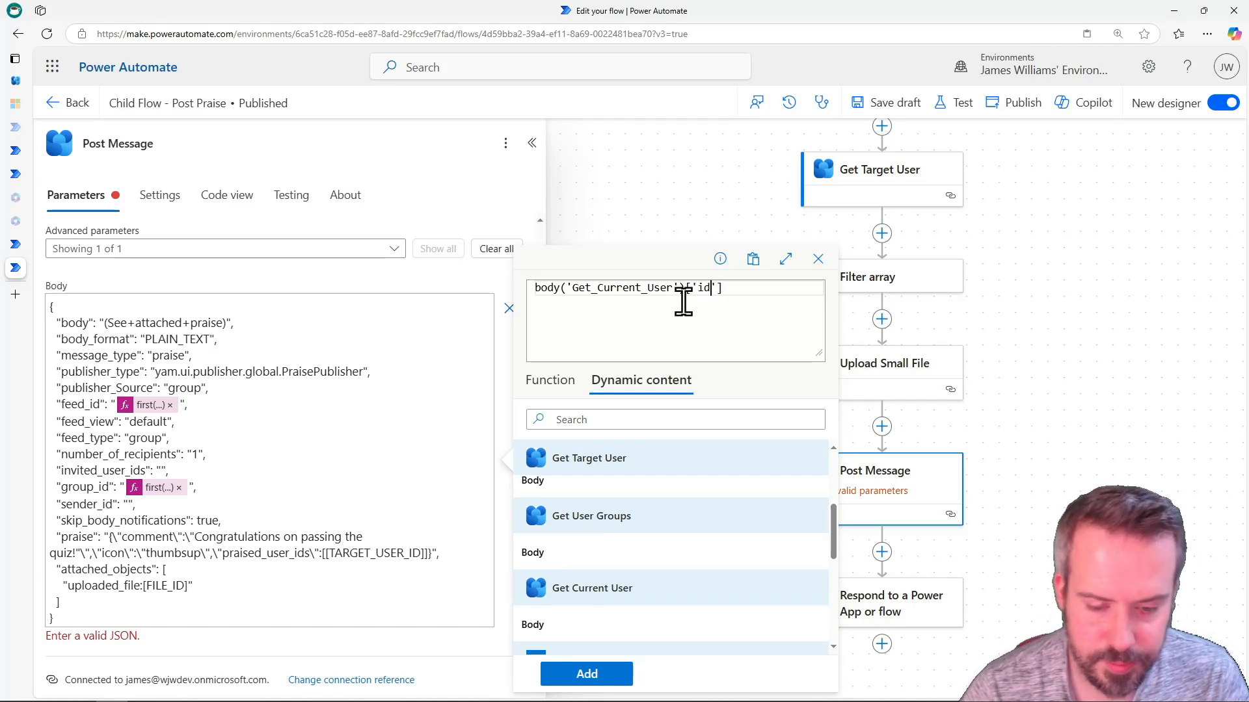
{"action": "left_click", "coordinate": [587, 673]}
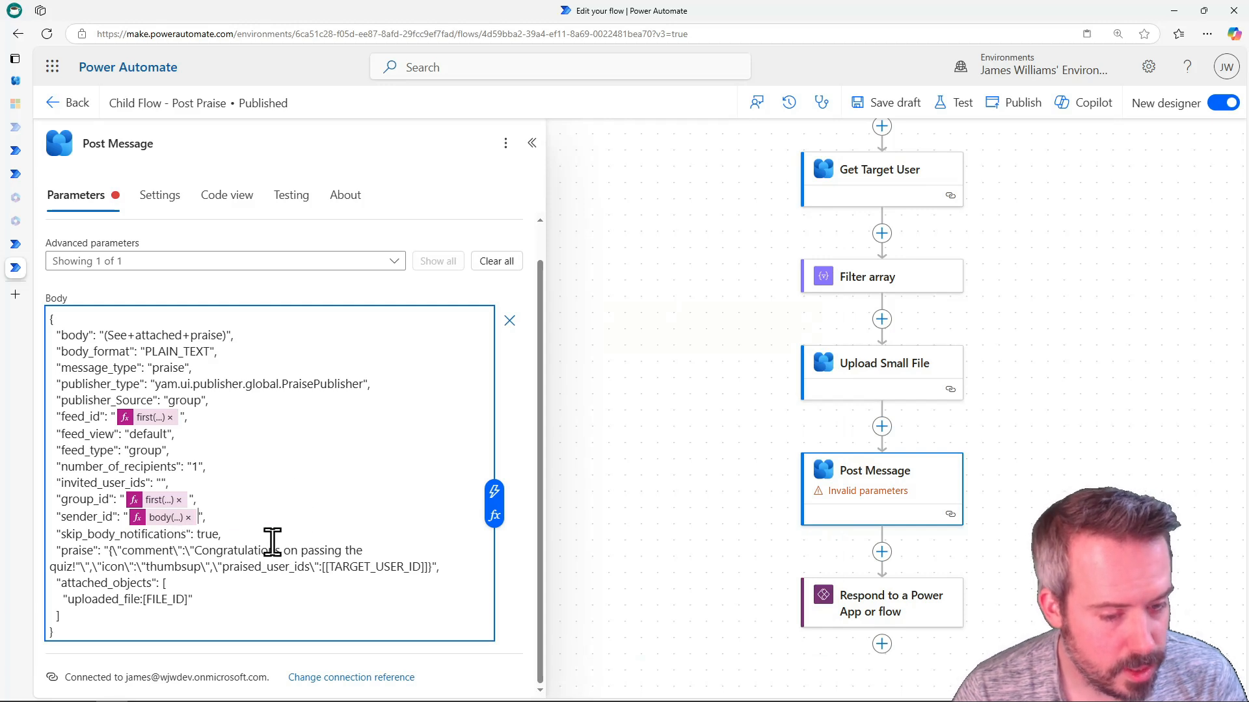
Replace the [TARGET_USER_ID] placeholder for praised_user_ids in Post Message's Body with the expression body('Get_Target_User')['id']
{"action": "left_click_drag", "start_coordinate": [330, 568], "coordinate": [358, 567]}
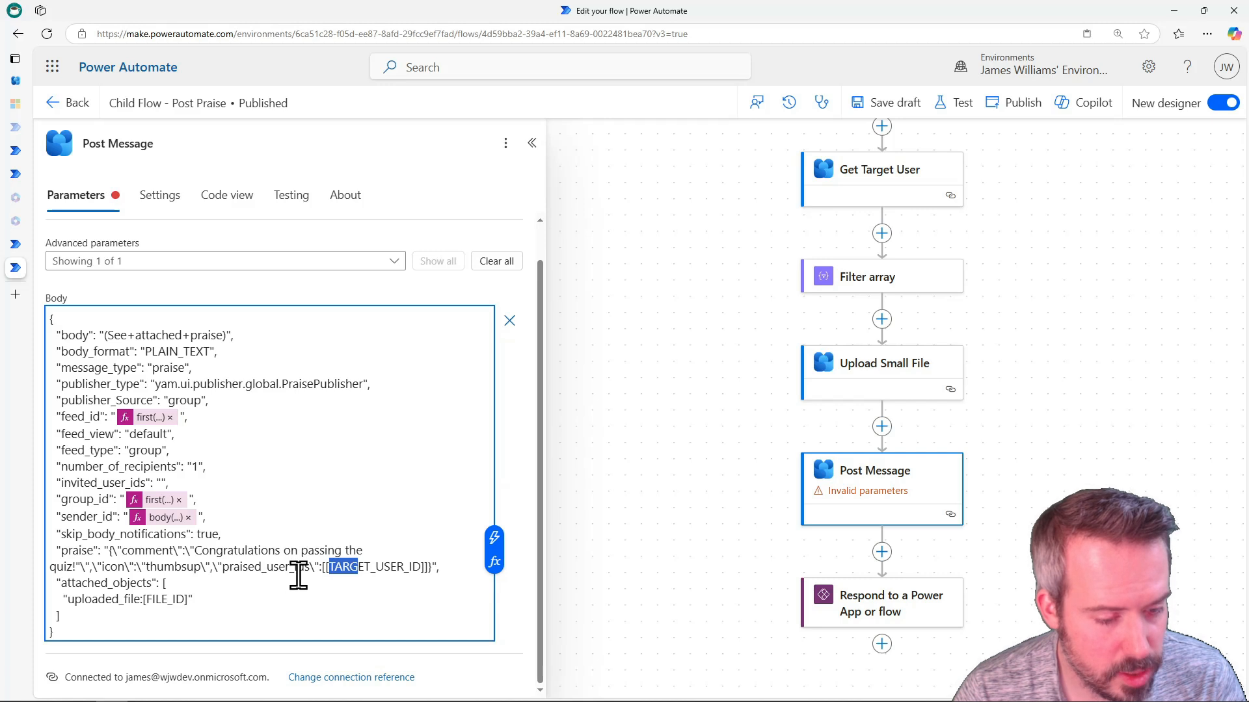
{"action": "left_click", "coordinate": [365, 568]}
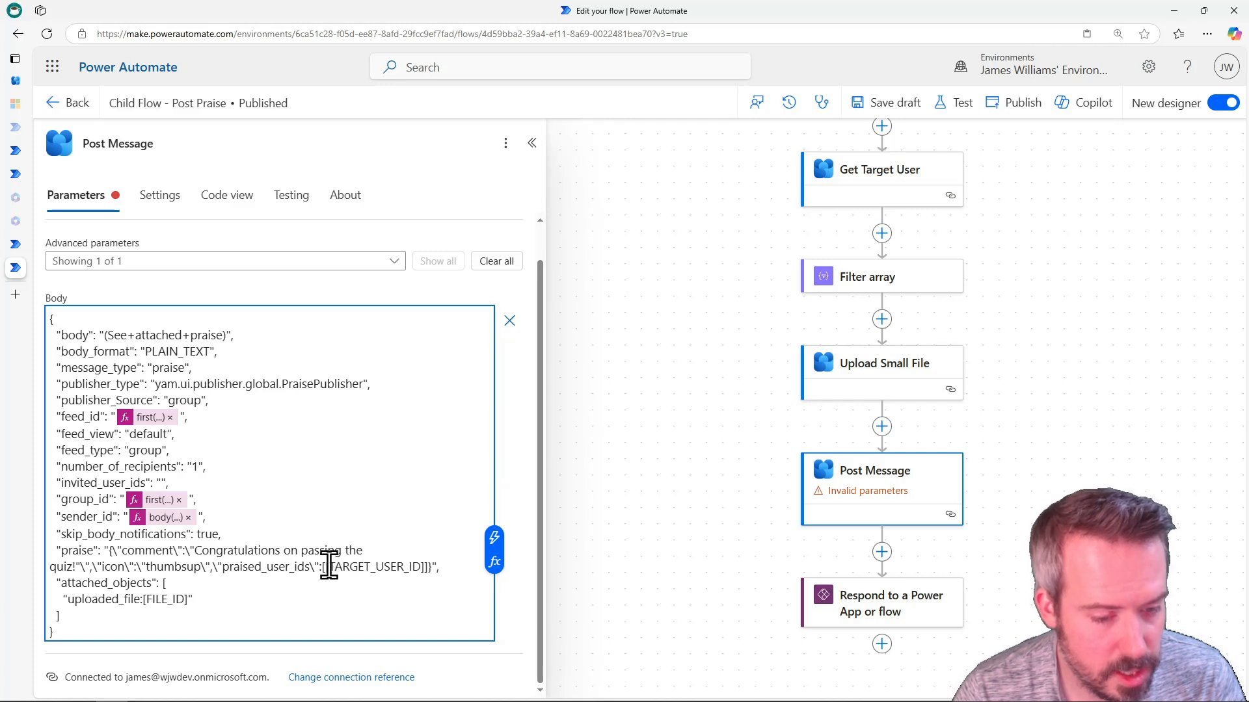
{"action": "left_click_drag", "start_coordinate": [328, 567], "coordinate": [419, 570]}
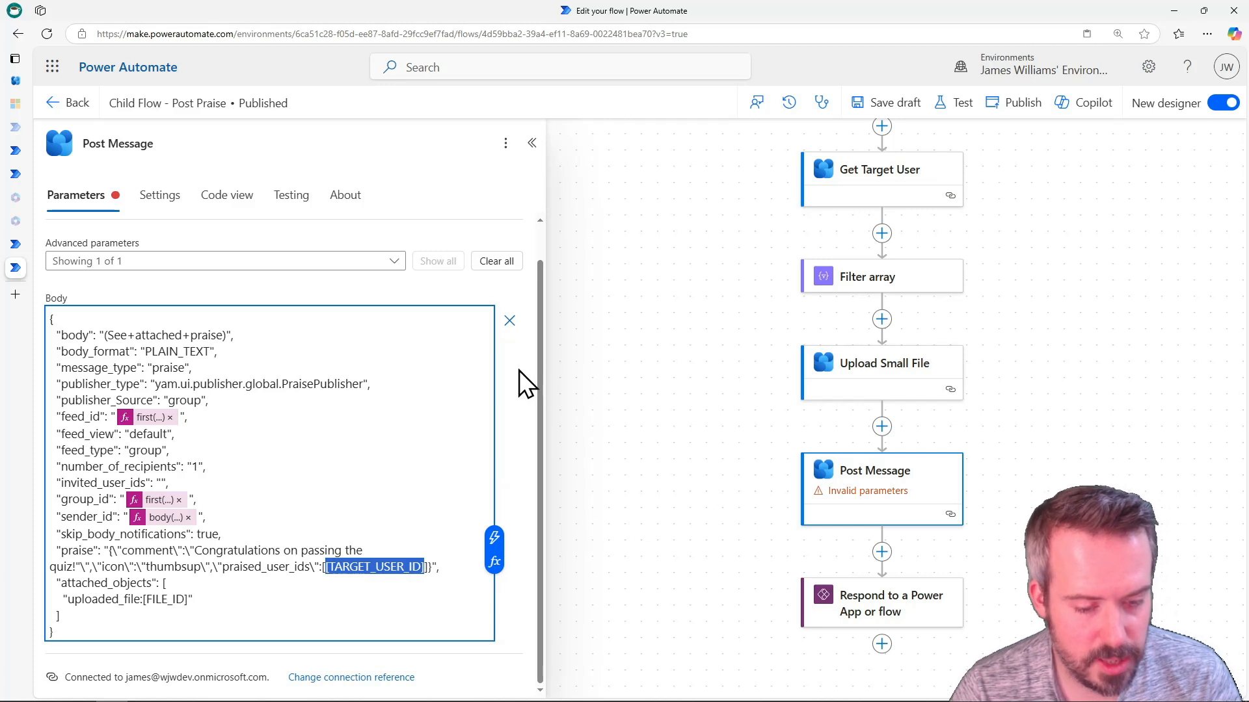
{"action": "key", "text": "BackSpace"}
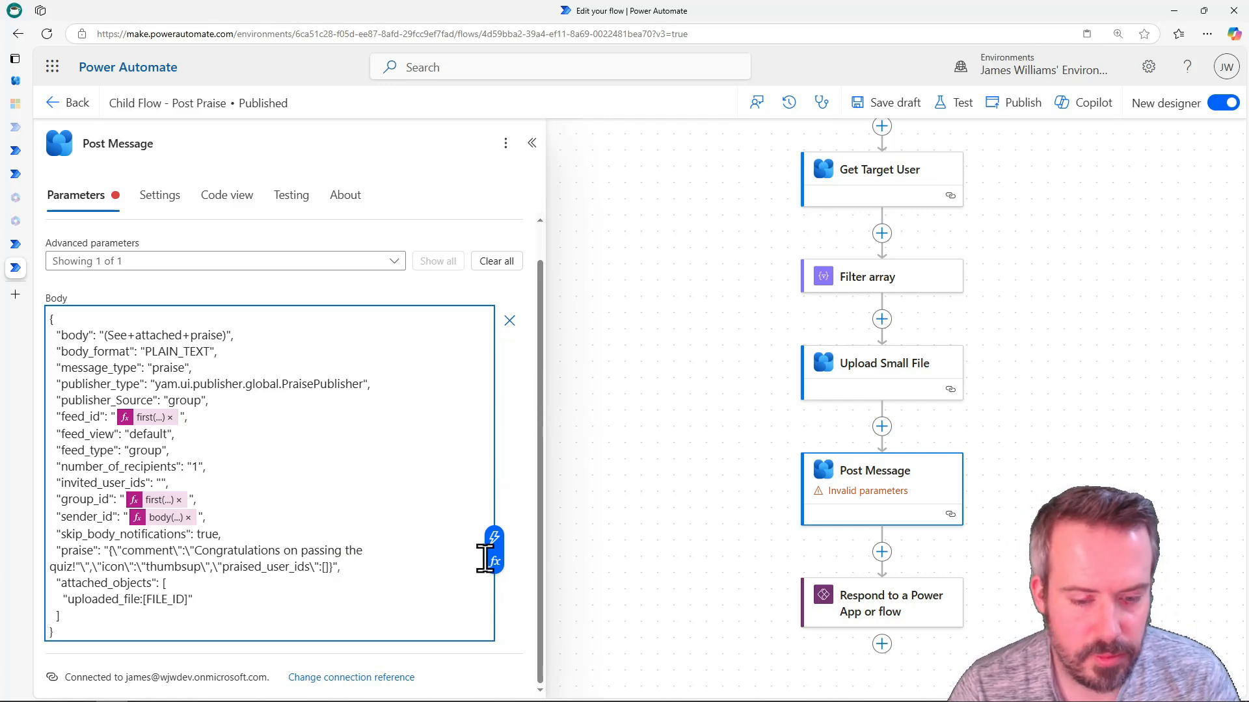
{"action": "left_click", "coordinate": [494, 563]}
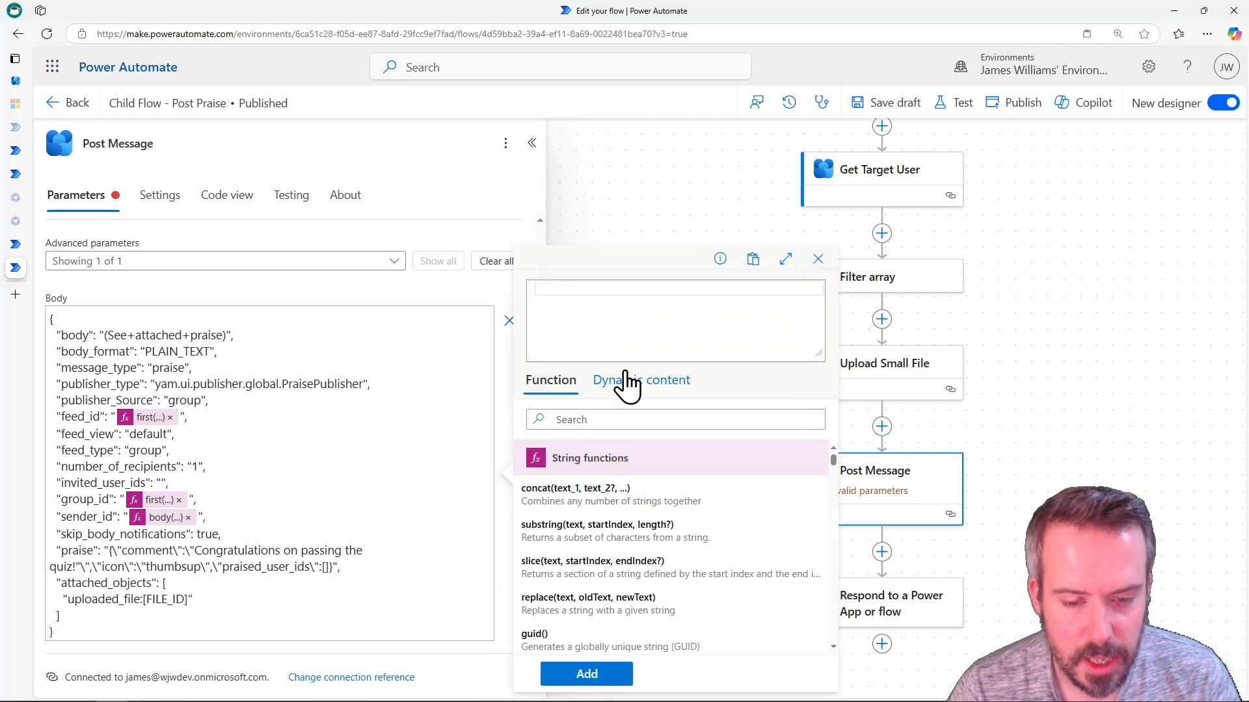
{"action": "left_click", "coordinate": [627, 382]}
{"action": "scroll", "coordinate": [608, 577], "scroll_direction": "down", "scroll_amount": 2}
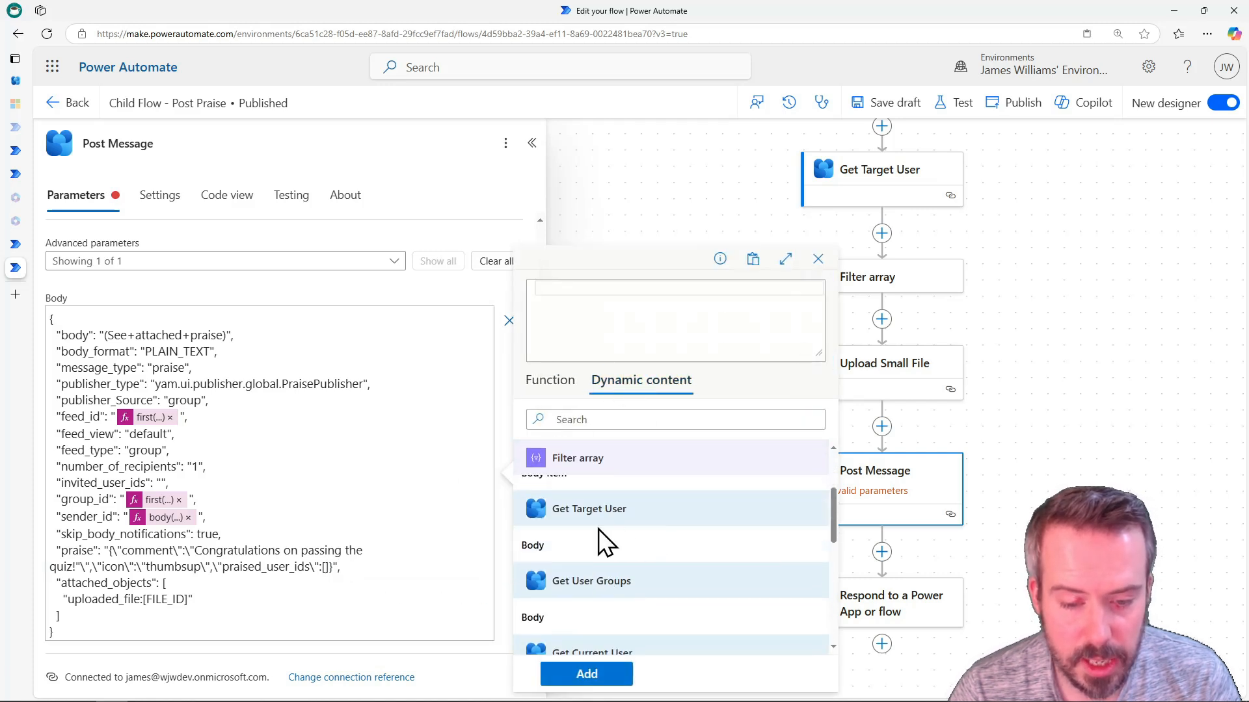
{"action": "left_click", "coordinate": [550, 558]}
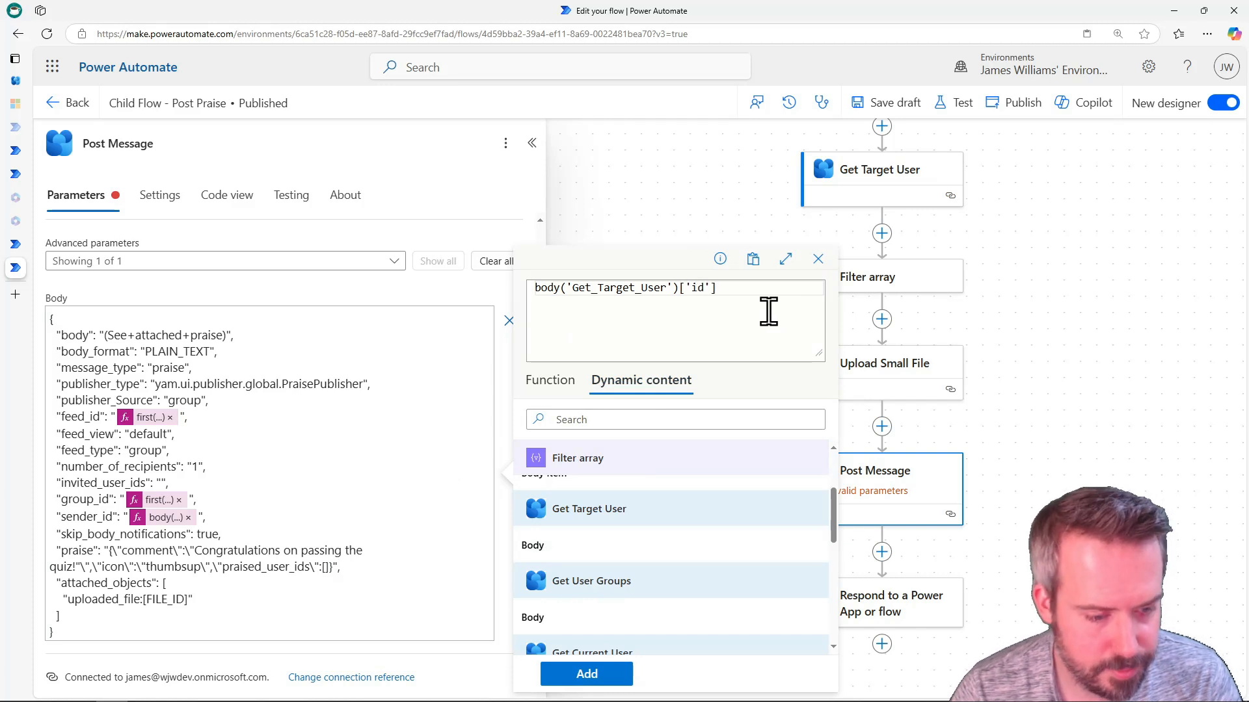
{"action": "left_click", "coordinate": [583, 673]}
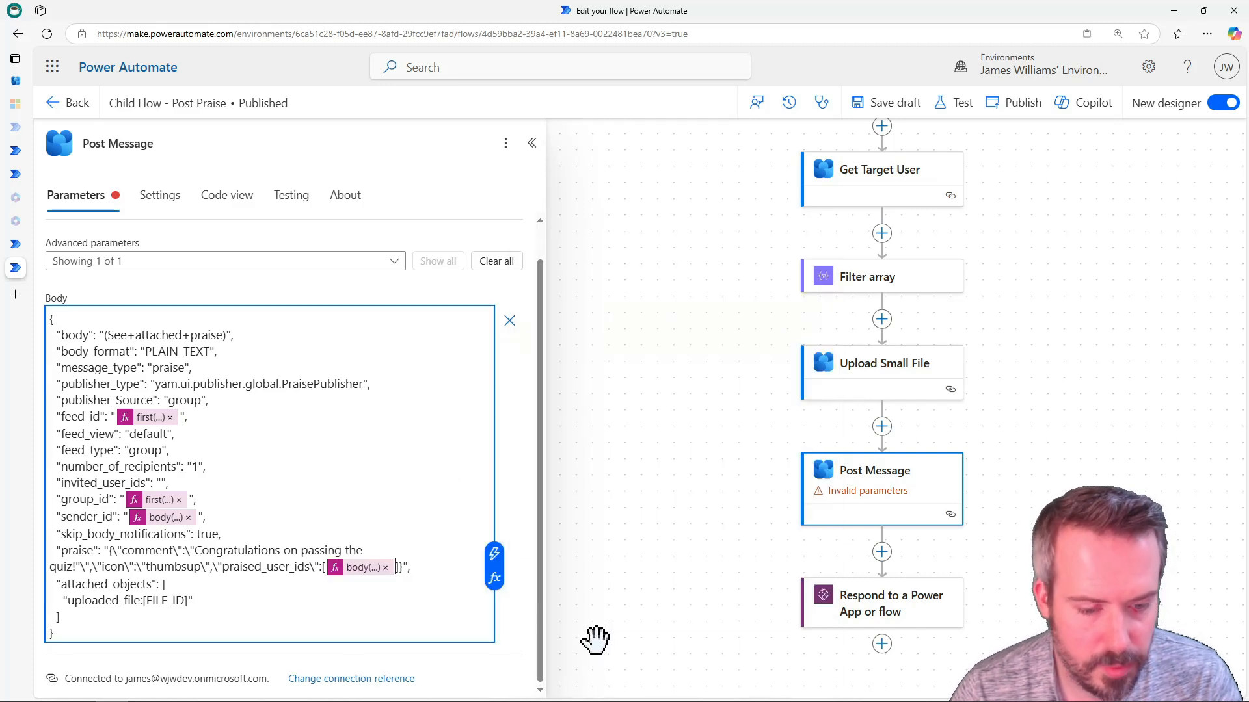
Replace the [FILE_ID] placeholder for uploaded_file in Post Message's Body with the expression body('Upload_Small_File')['id']
{"action": "left_click", "coordinate": [188, 605]}
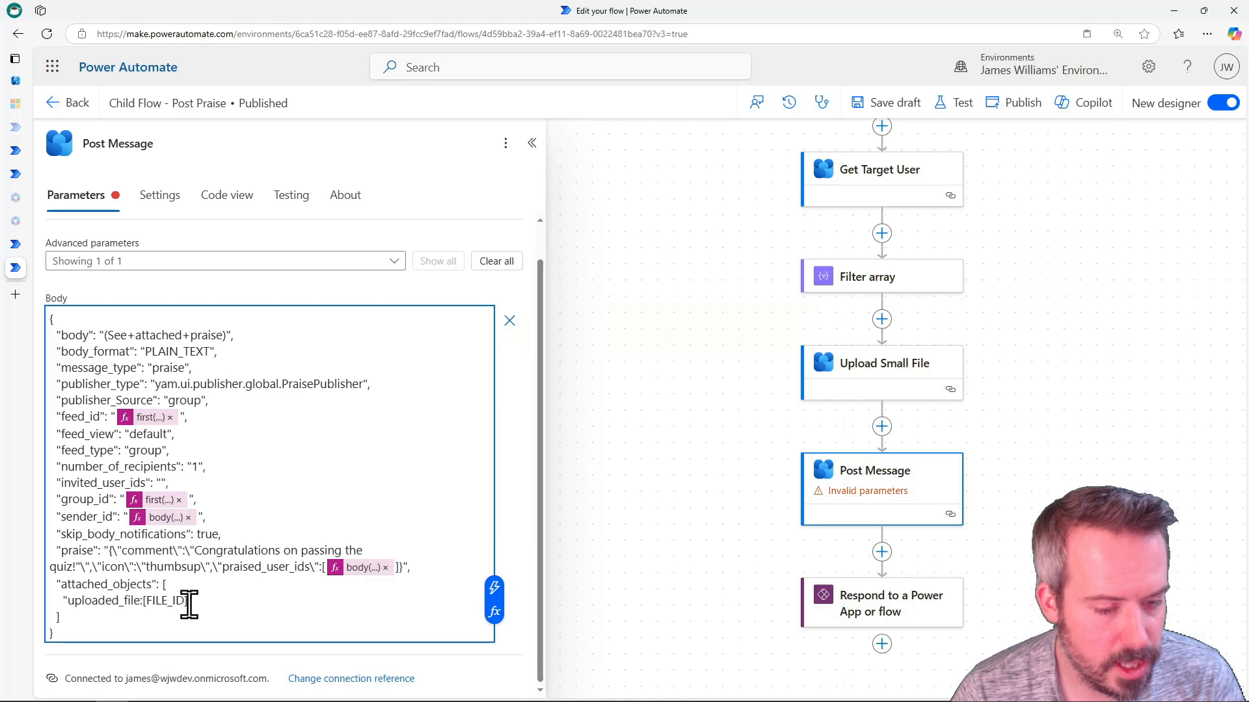
{"action": "left_click_drag", "start_coordinate": [180, 604], "coordinate": [155, 605]}
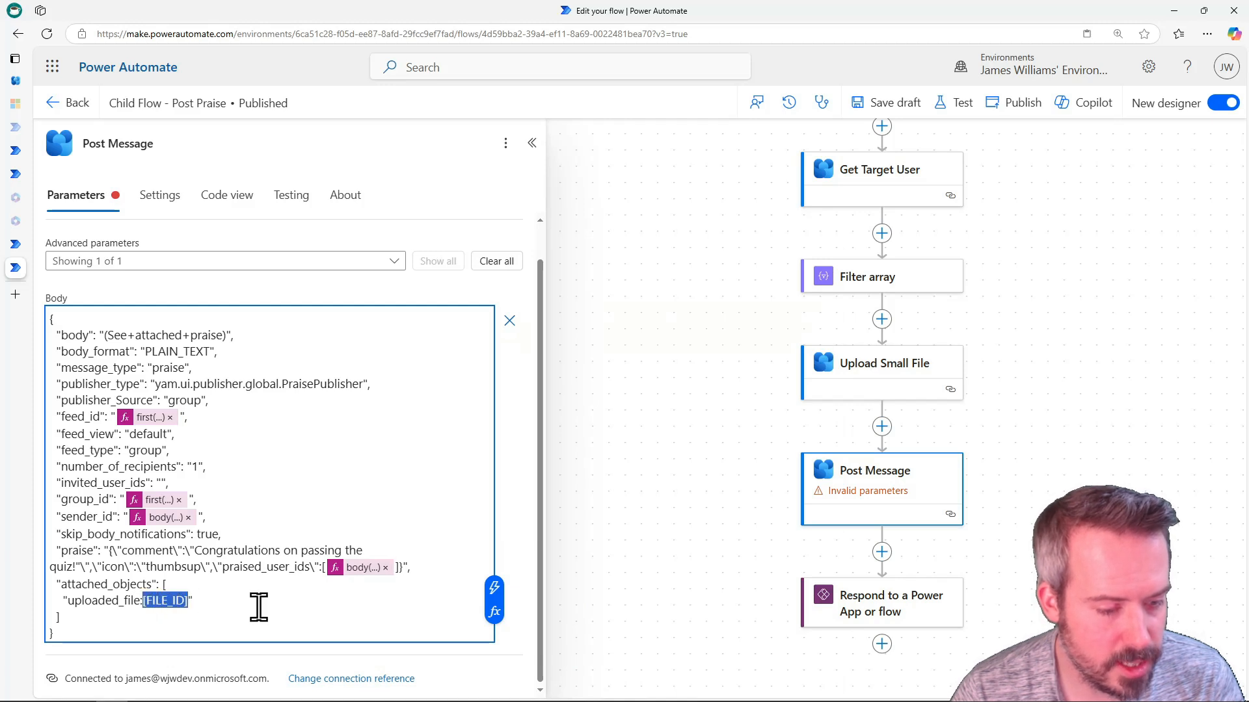
{"action": "key", "text": "BackSpace"}
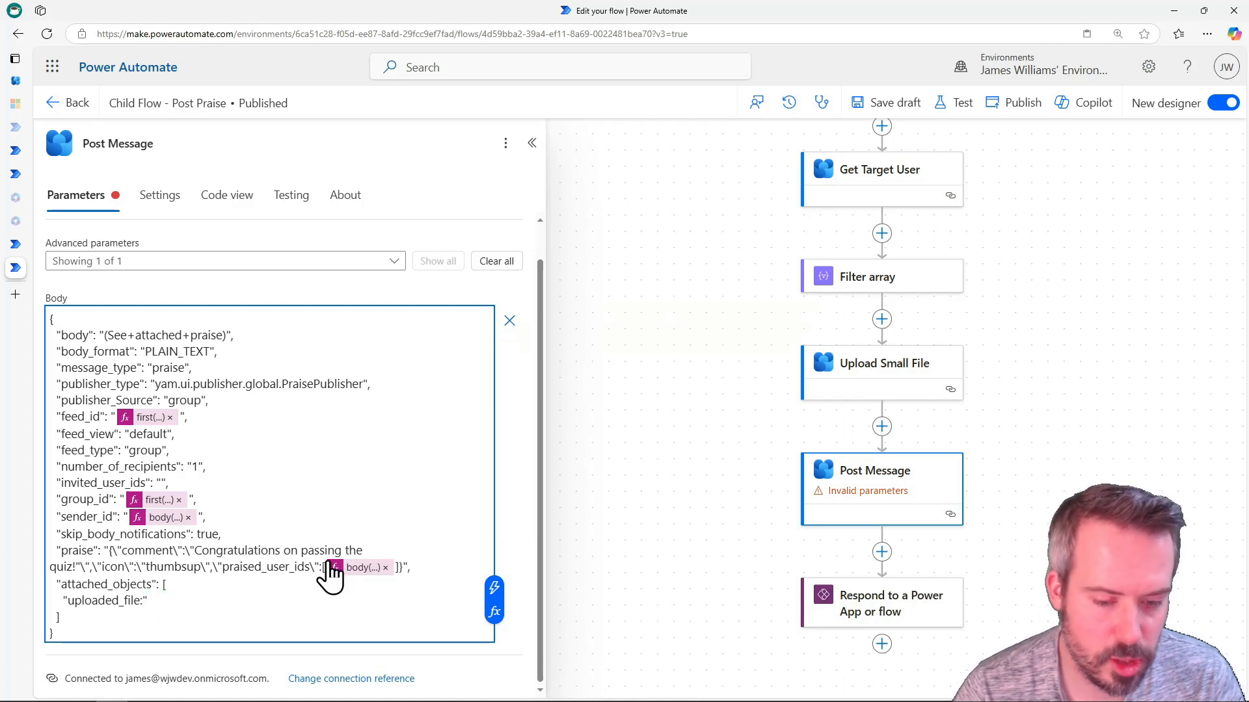
{"action": "left_click", "coordinate": [494, 611]}
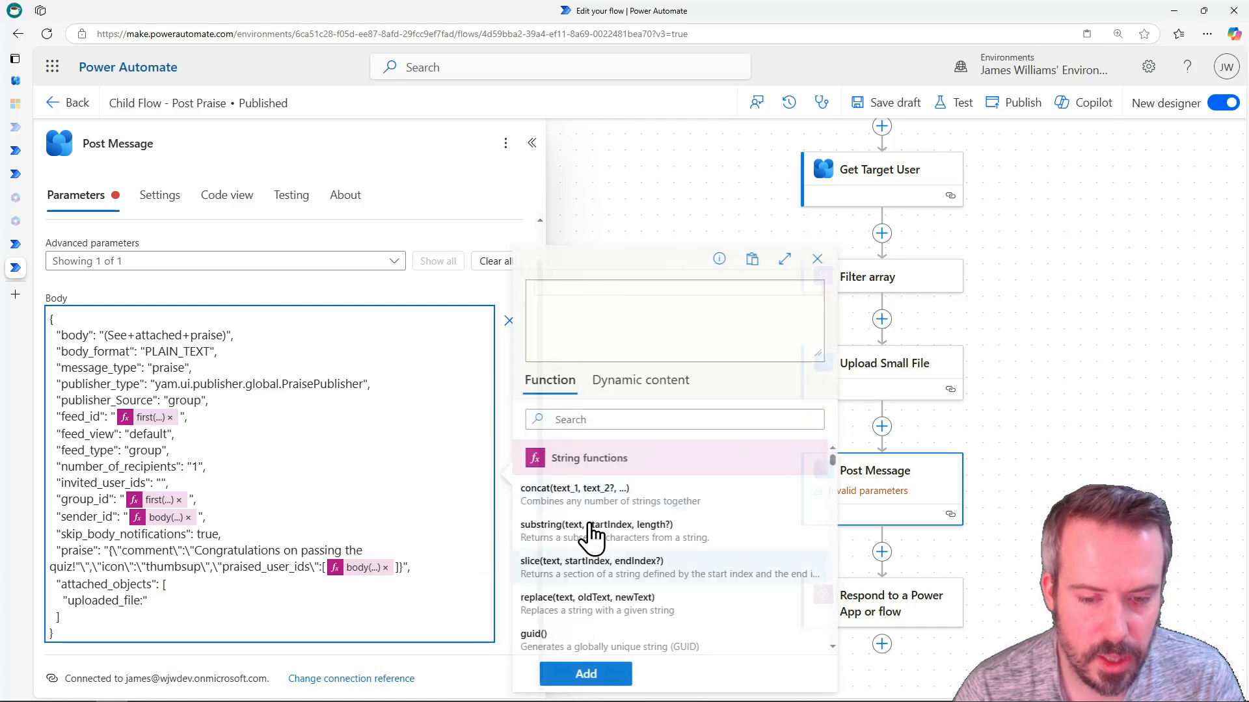
{"action": "left_click", "coordinate": [640, 383]}
{"action": "left_click", "coordinate": [575, 495]}
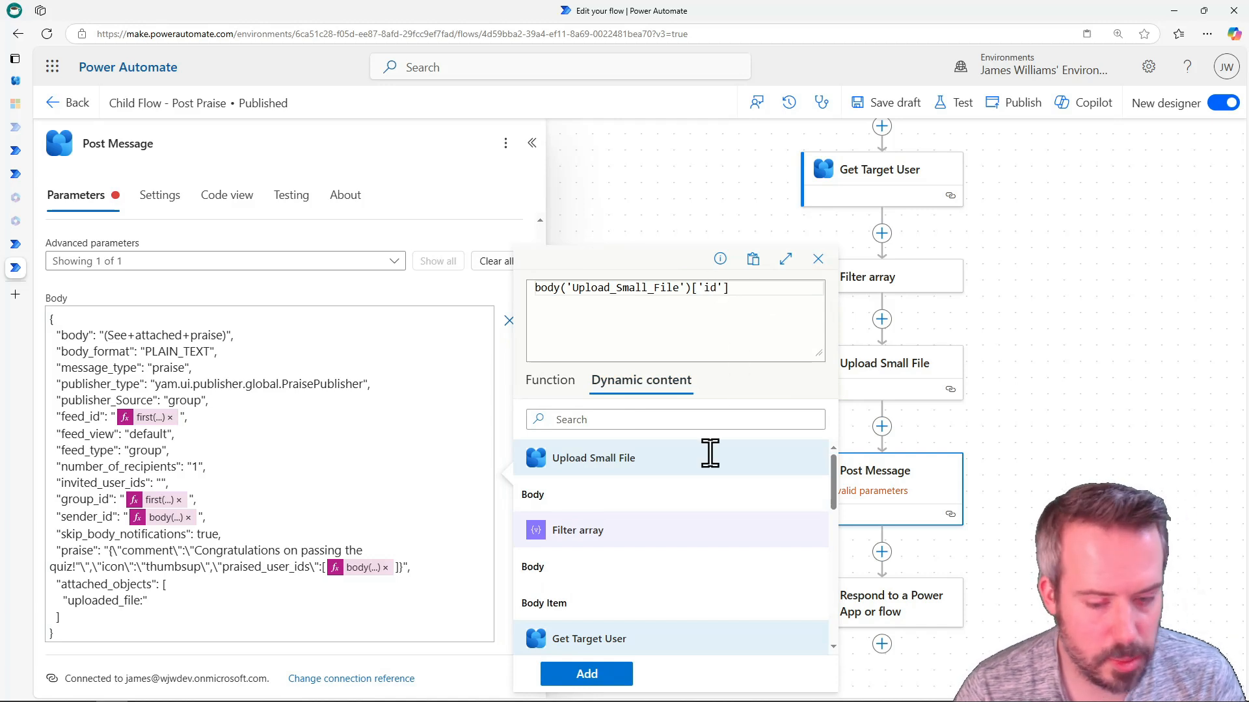
{"action": "left_click", "coordinate": [586, 676]}
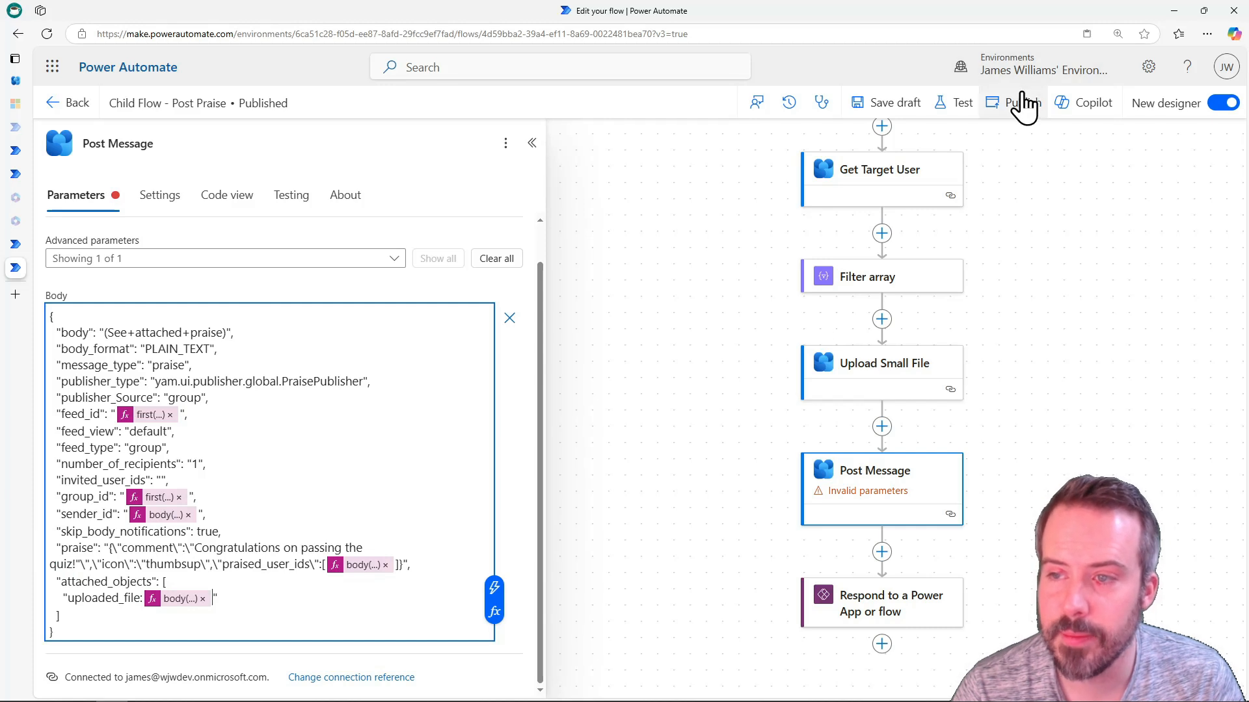
Try to publish the flow, dismiss the Flow Checker and reopen the Post Message action
{"action": "left_click", "coordinate": [1023, 103]}
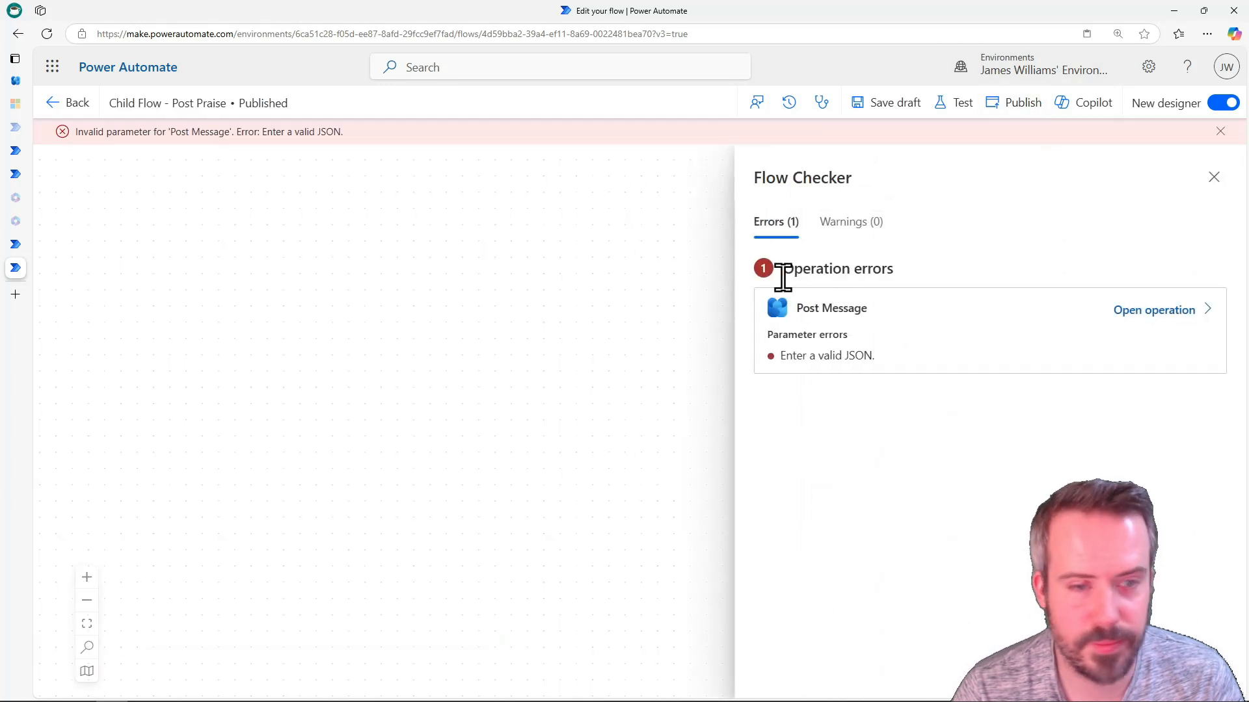
{"action": "left_click", "coordinate": [1213, 178]}
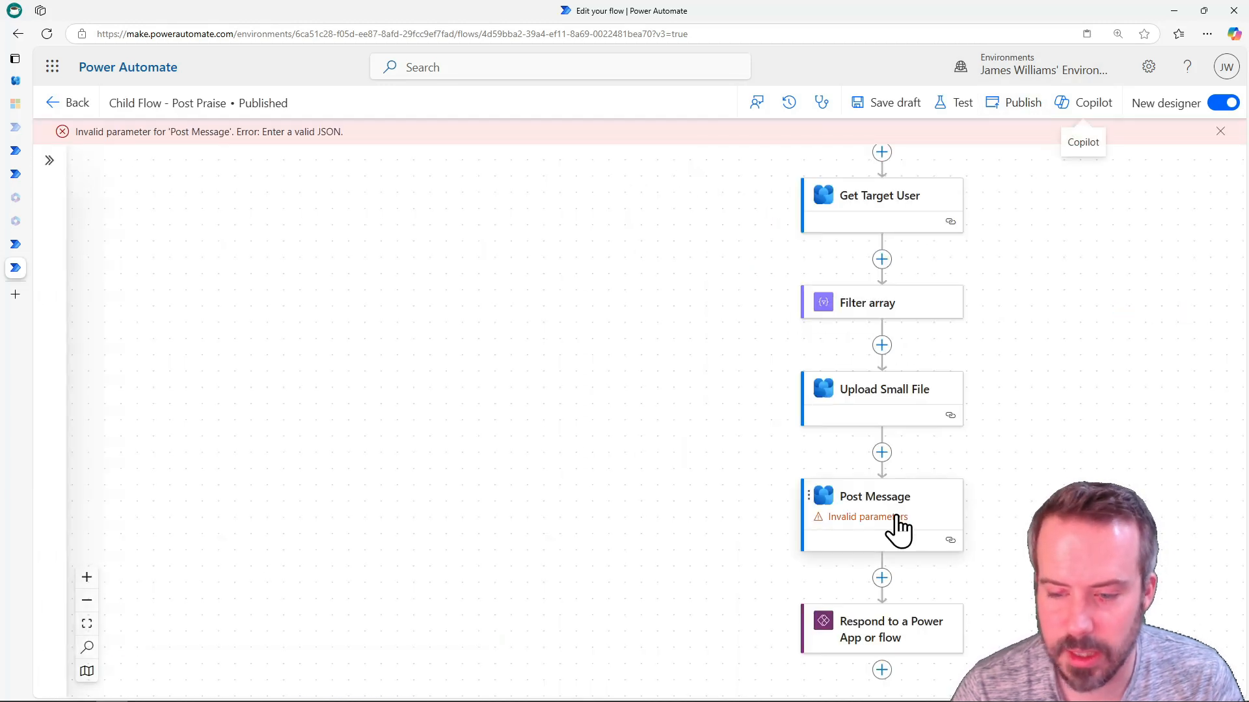
{"action": "left_click", "coordinate": [899, 528]}
Examine the structure of Get Target User's output body in the earlier test run, and return to the flow being edited
{"action": "scroll", "coordinate": [279, 546], "scroll_direction": "down", "scroll_amount": 2}
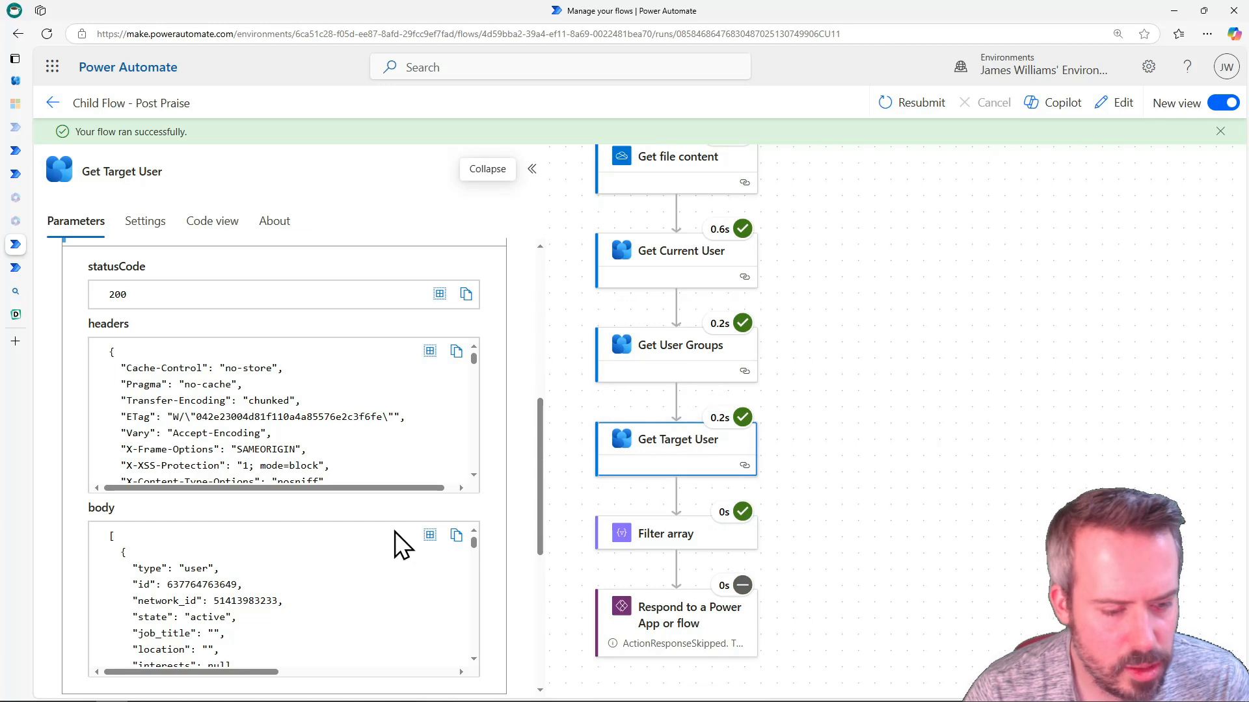
{"action": "left_click_drag", "start_coordinate": [107, 534], "coordinate": [198, 631]}
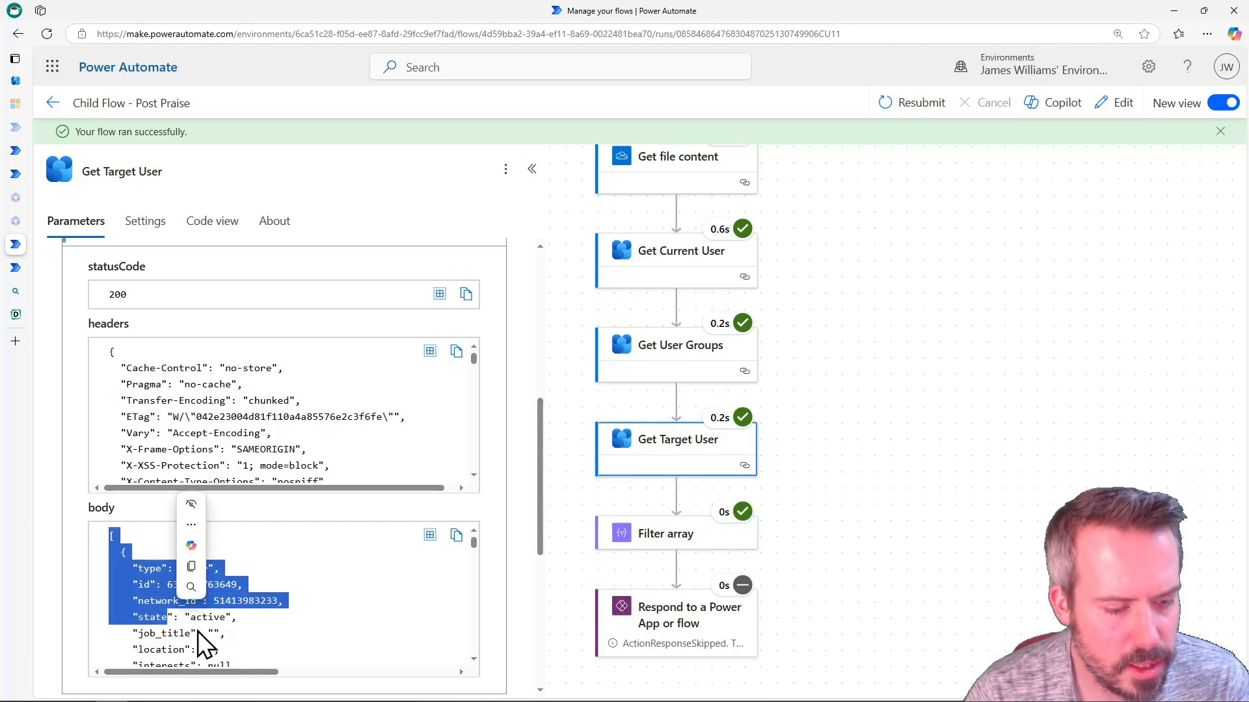
{"action": "left_click", "coordinate": [279, 605]}
{"action": "scroll", "coordinate": [275, 604], "scroll_direction": "down", "scroll_amount": 3}
{"action": "scroll", "coordinate": [275, 605], "scroll_direction": "up", "scroll_amount": 6}
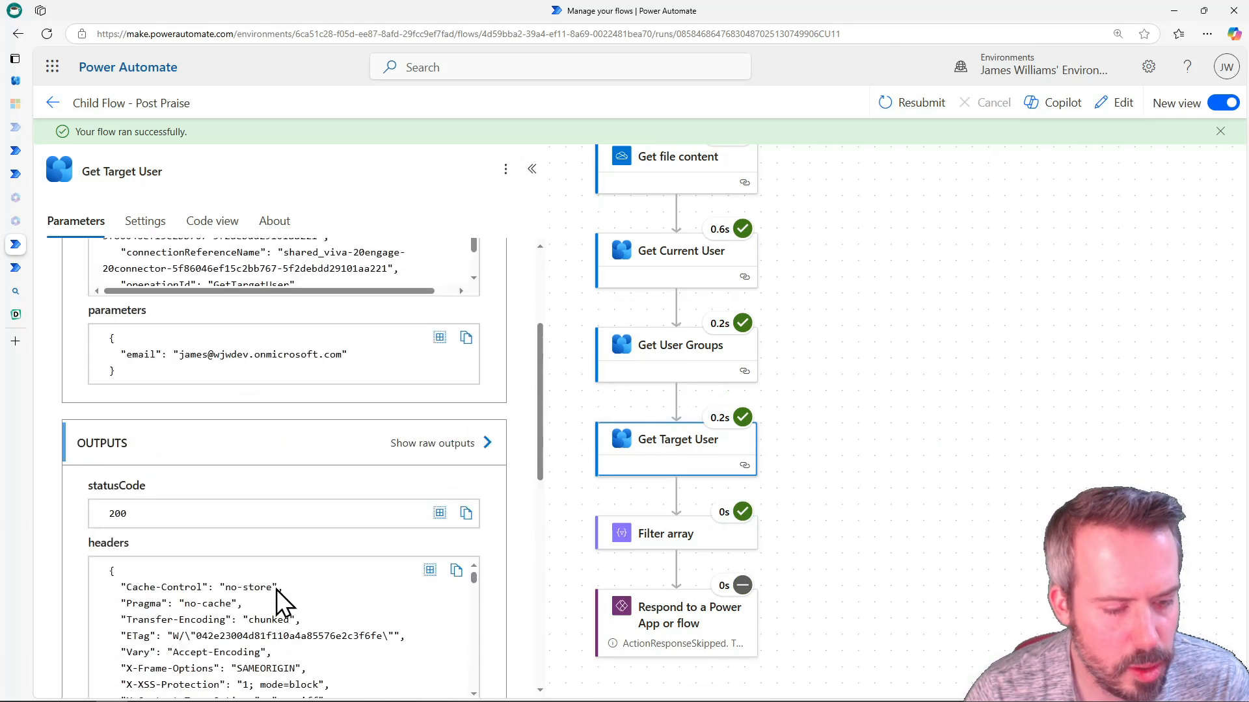
{"action": "scroll", "coordinate": [279, 593], "scroll_direction": "down", "scroll_amount": 2}
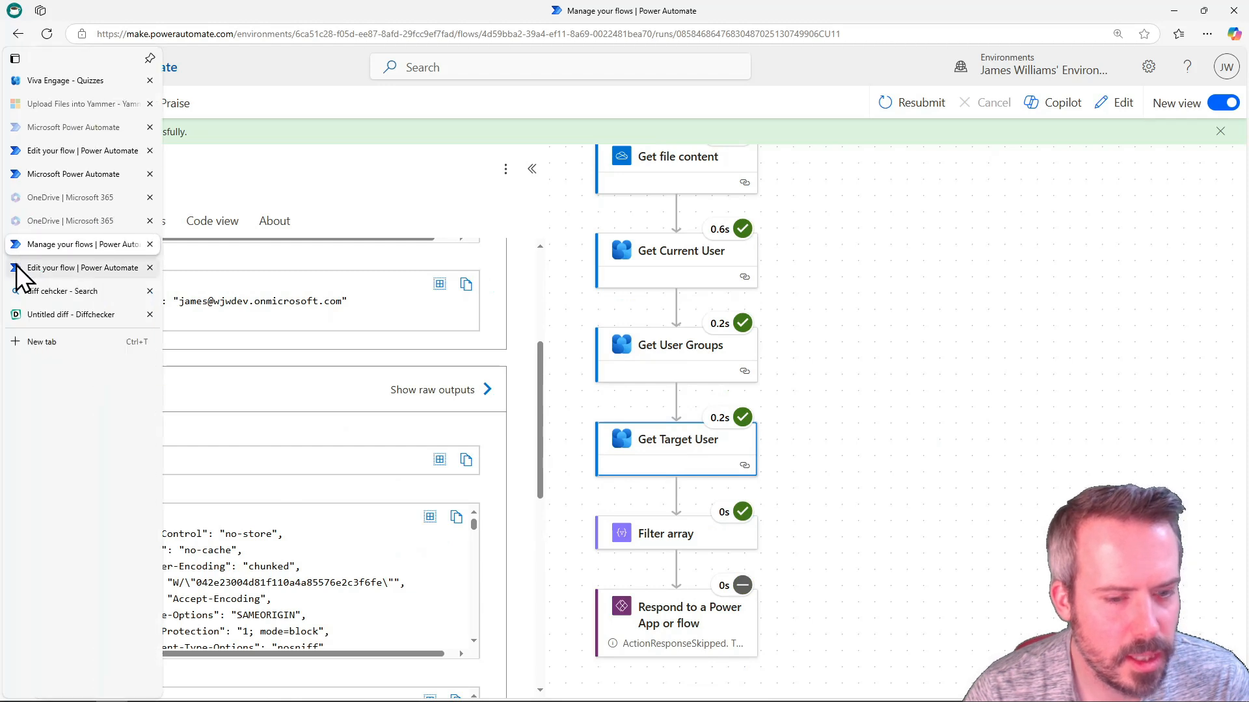
{"action": "left_click", "coordinate": [20, 268]}
Wrap body('Get_Target_User') in first() in the praised_user_ids expression of Post Message's Body and update the expression
{"action": "left_click", "coordinate": [234, 564]}
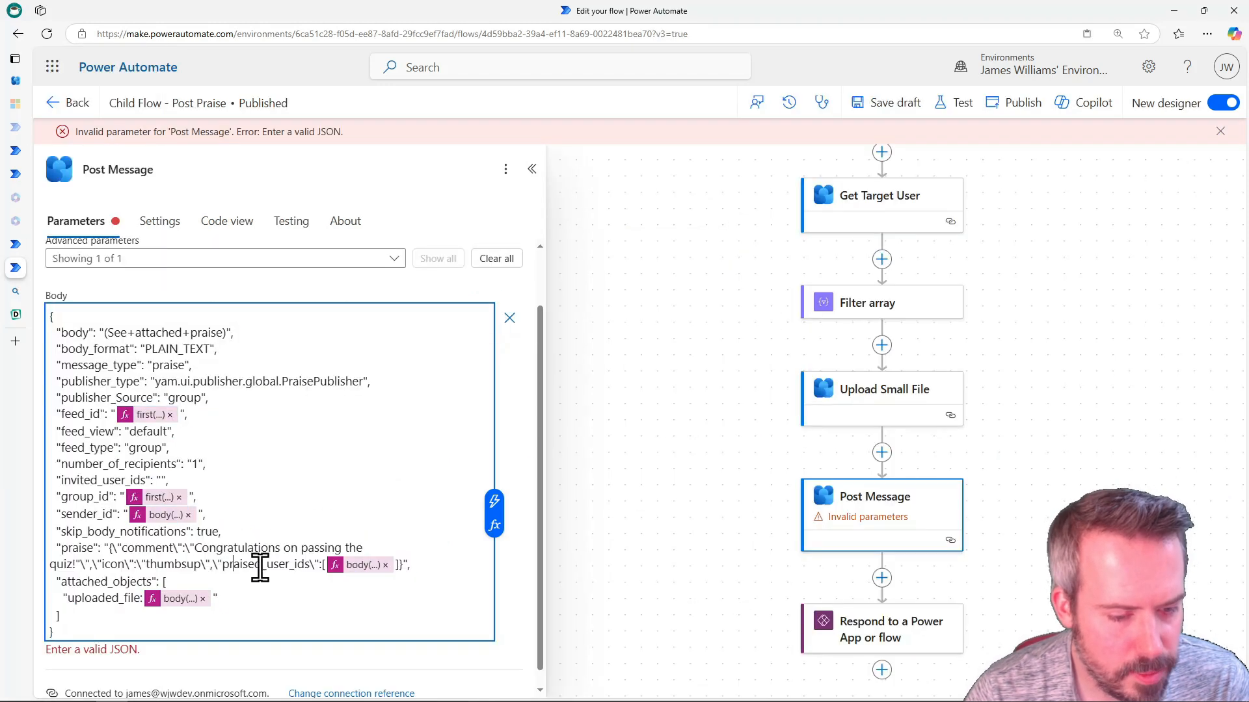
{"action": "left_click", "coordinate": [356, 565]}
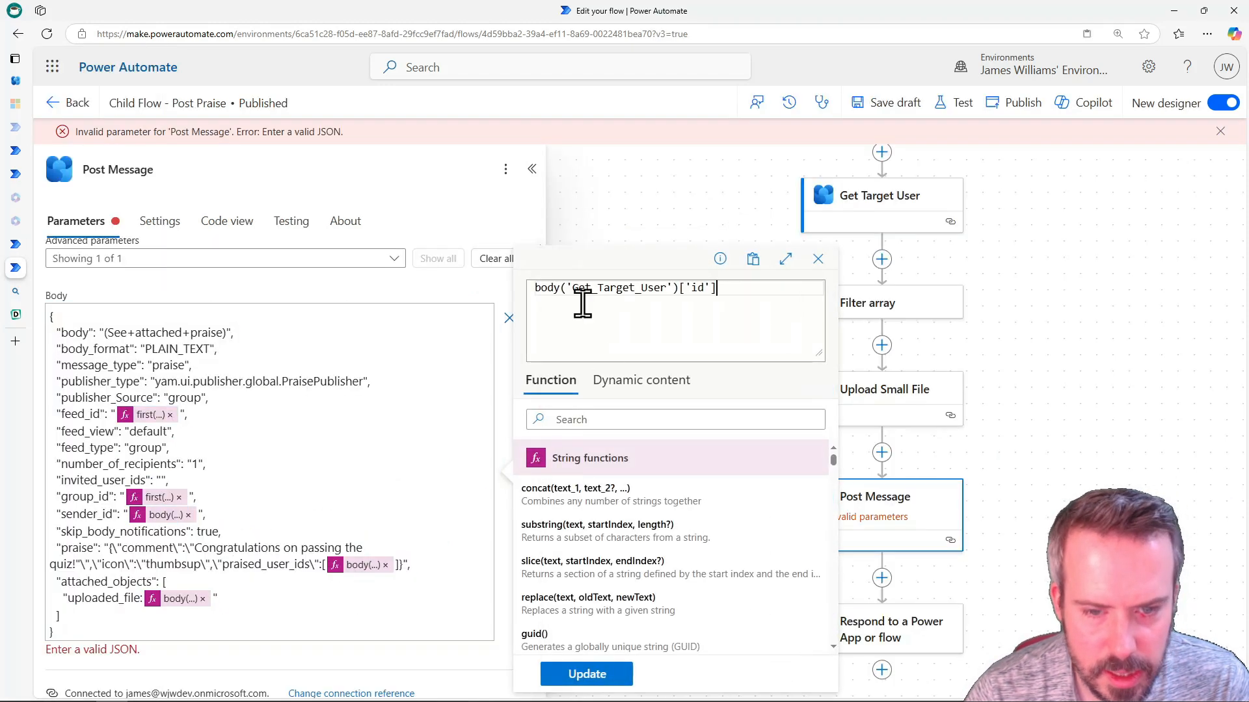
{"action": "double_click", "coordinate": [541, 287]}
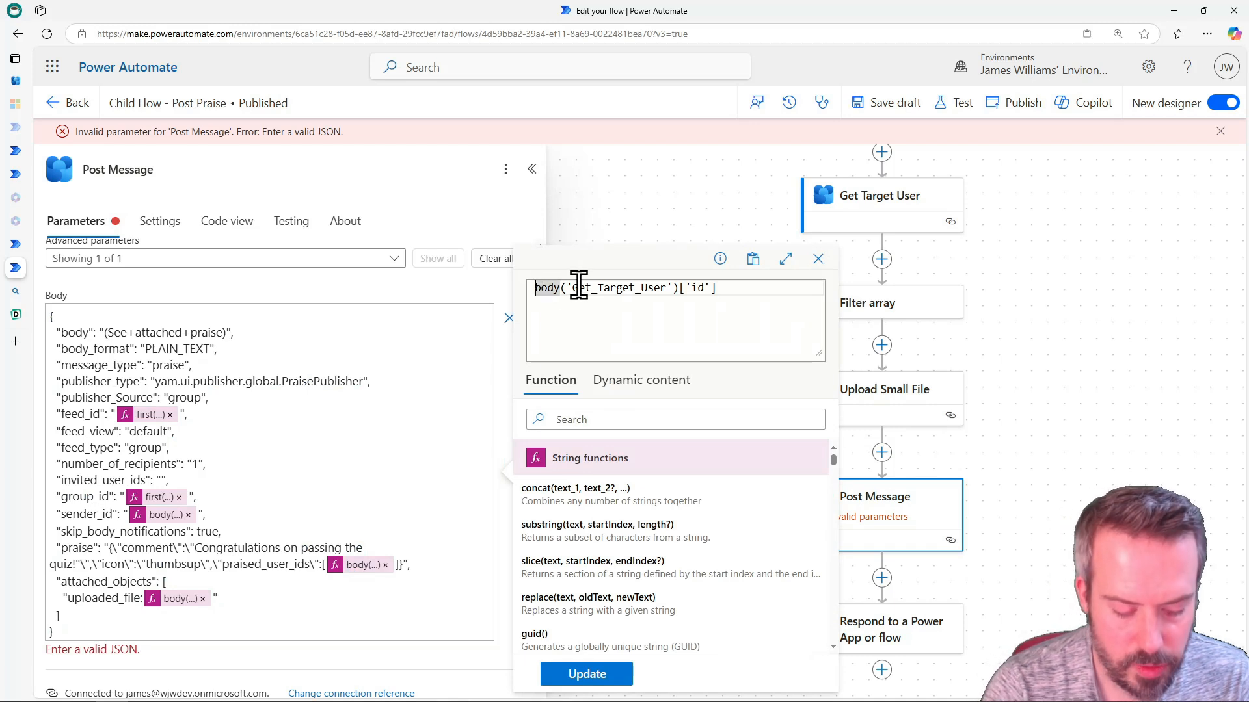
{"action": "type", "text": "first("}
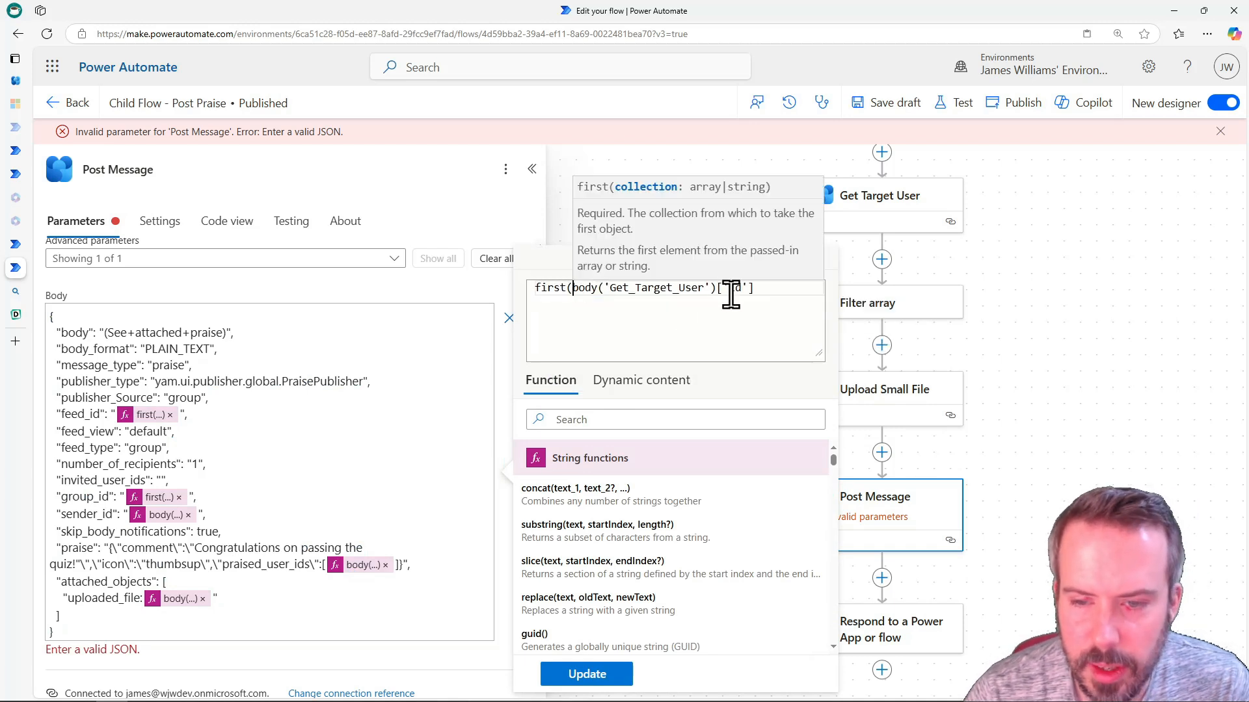
{"action": "left_click", "coordinate": [708, 290]}
{"action": "left_click", "coordinate": [715, 290]}
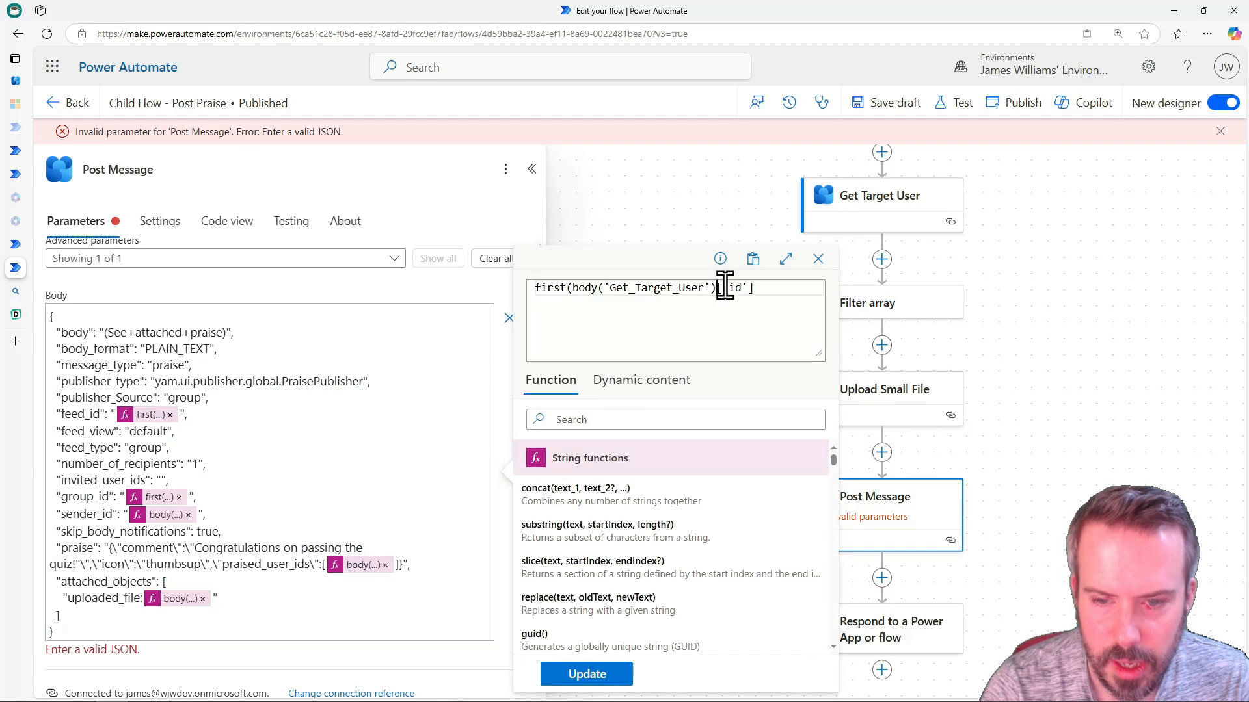
{"action": "left_click", "coordinate": [597, 673]}
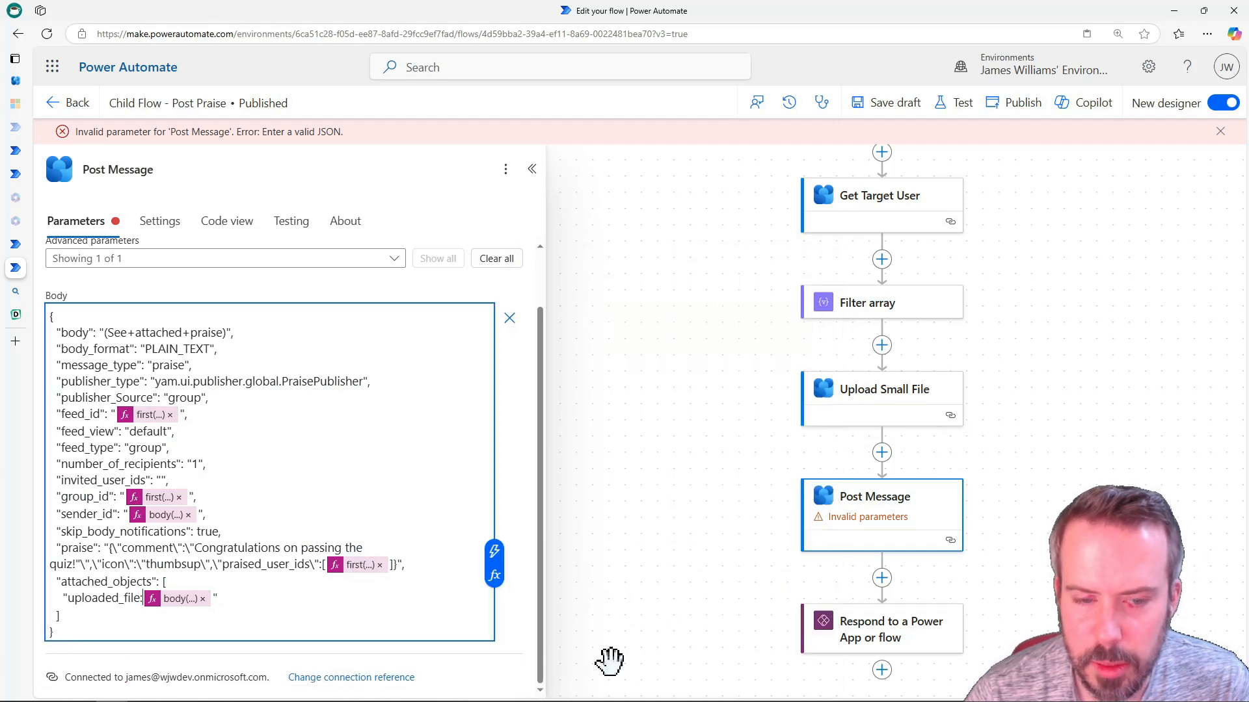
Try to publish the flow again and open Post Message from the Flow Checker to inspect its Body for invalid JSON
{"action": "left_click", "coordinate": [1024, 105]}
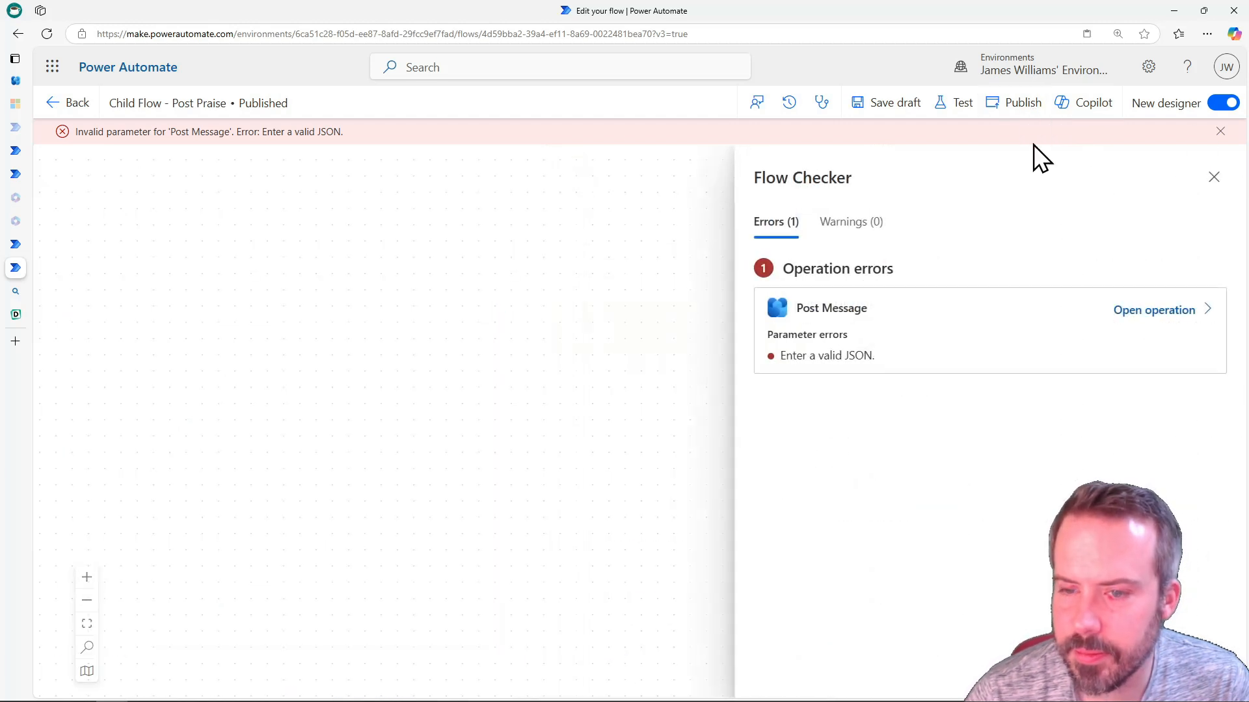
{"action": "left_click", "coordinate": [1084, 362]}
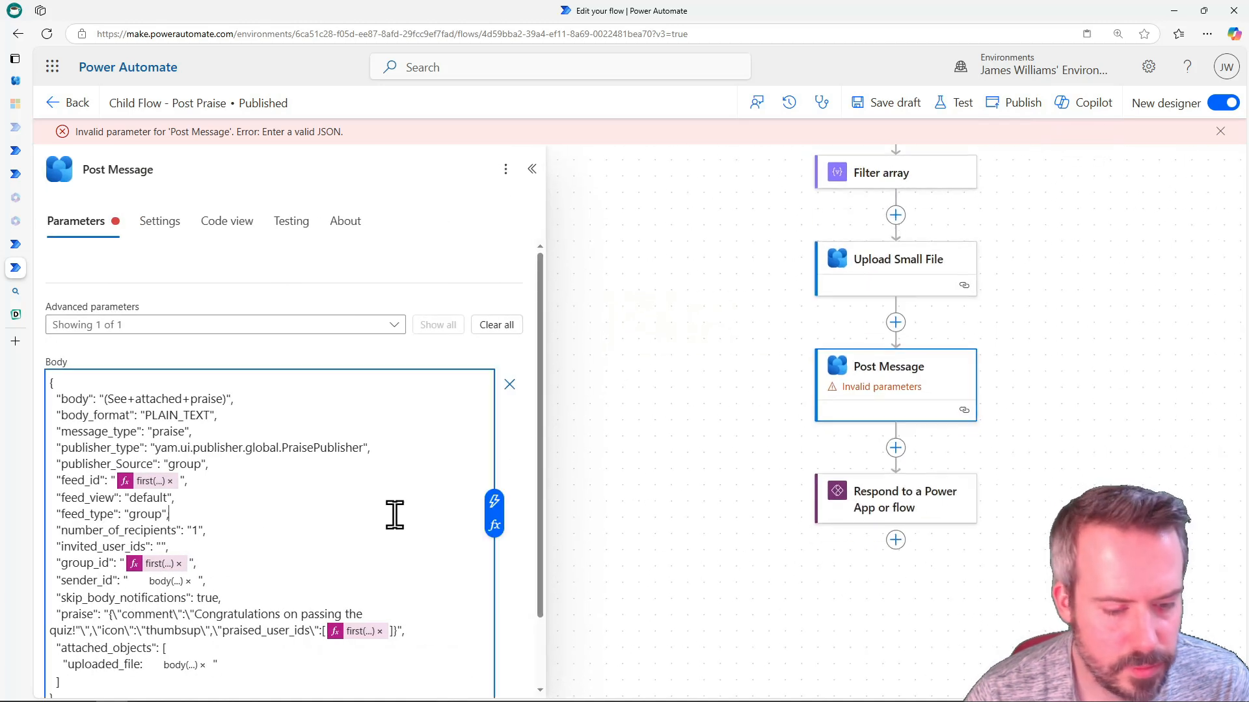
{"action": "scroll", "coordinate": [429, 569], "scroll_direction": "up", "scroll_amount": 1}
{"action": "scroll", "coordinate": [364, 599], "scroll_direction": "down", "scroll_amount": 1}
{"action": "left_click", "coordinate": [215, 645]}
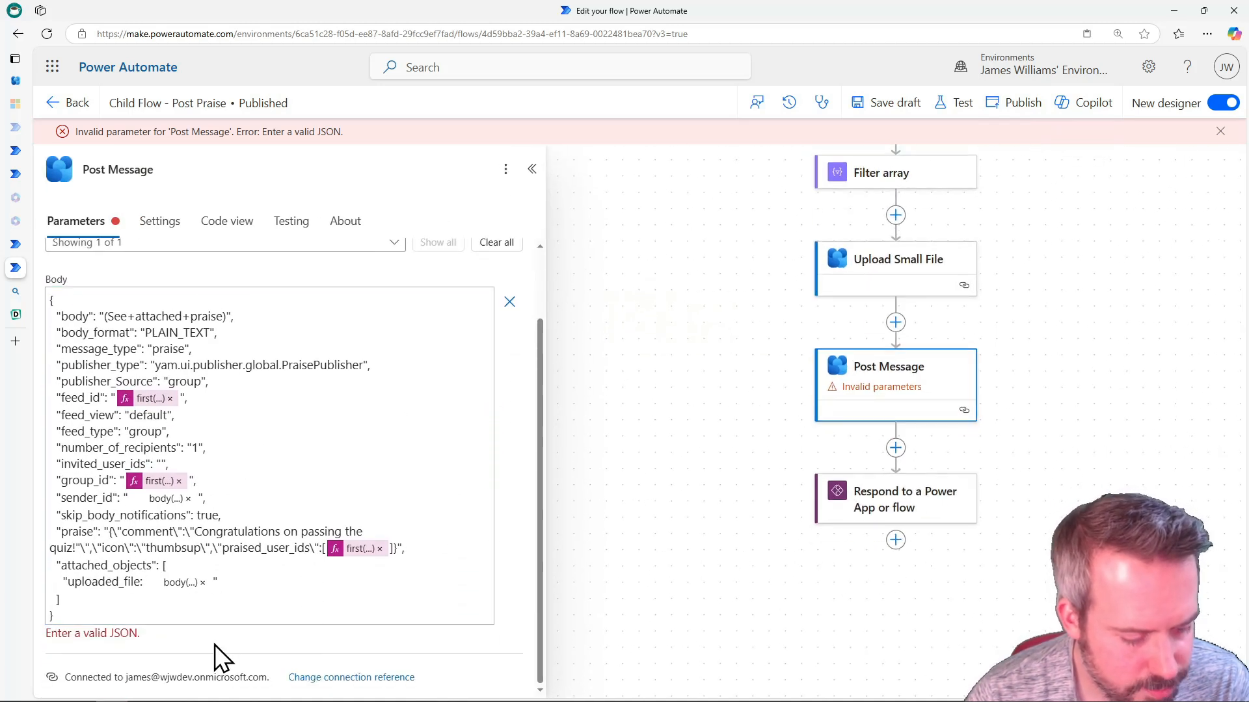
{"action": "left_click", "coordinate": [222, 609]}
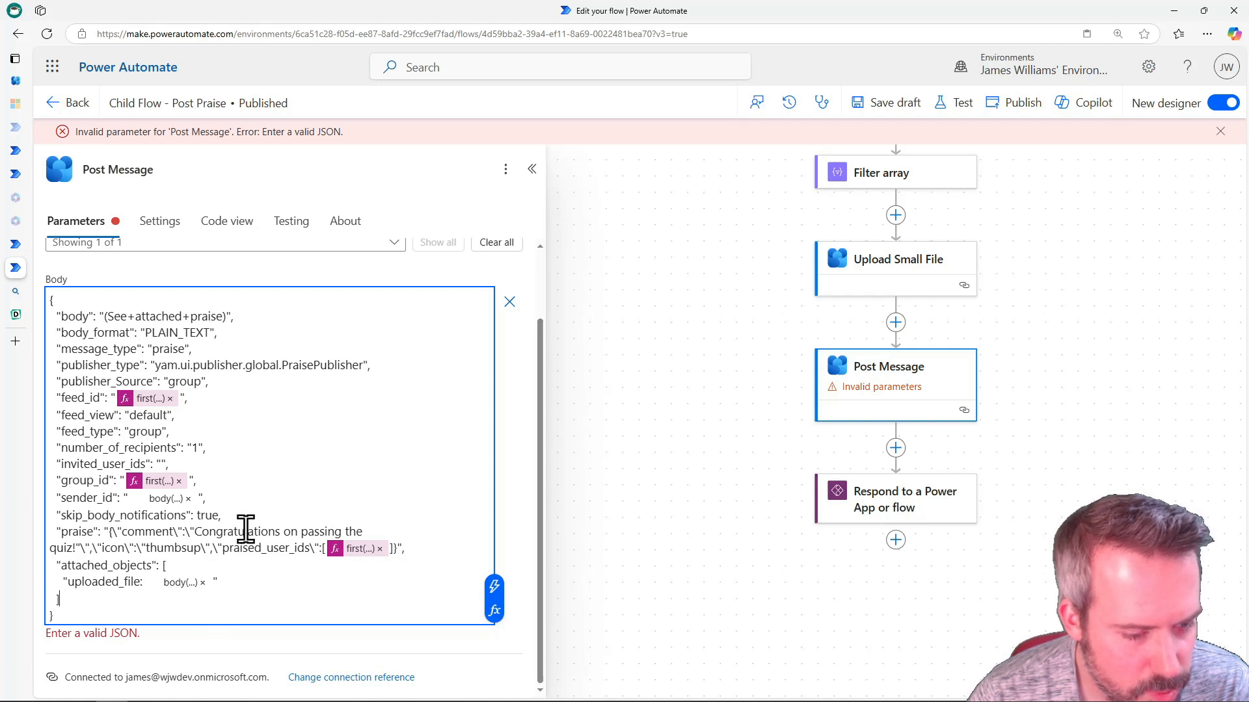
Remove the stray unescaped quotation mark after "quiz!" in the praise comment of Post Message's Body and publish the flow
{"action": "left_click", "coordinate": [76, 548]}
{"action": "type", "text": "!"}
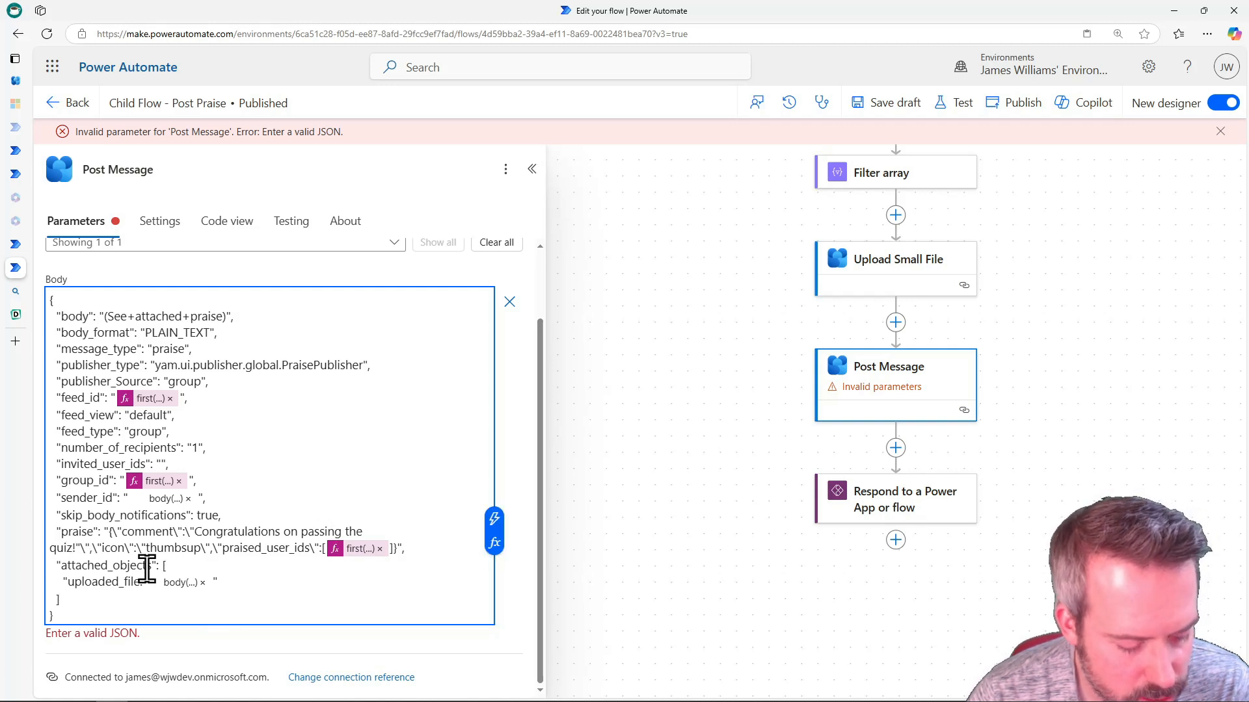
{"action": "type", "text": "\\"}
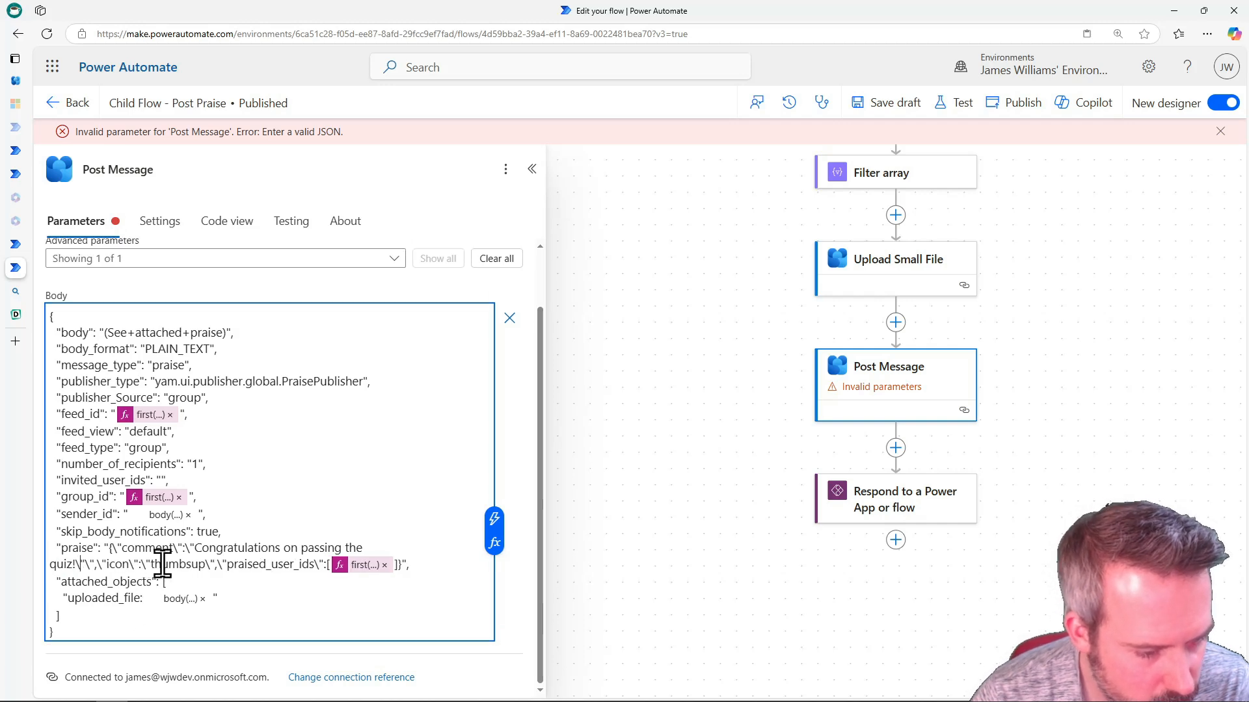
{"action": "key", "text": "BackSpace"}
{"action": "key", "text": "BackSpace"}
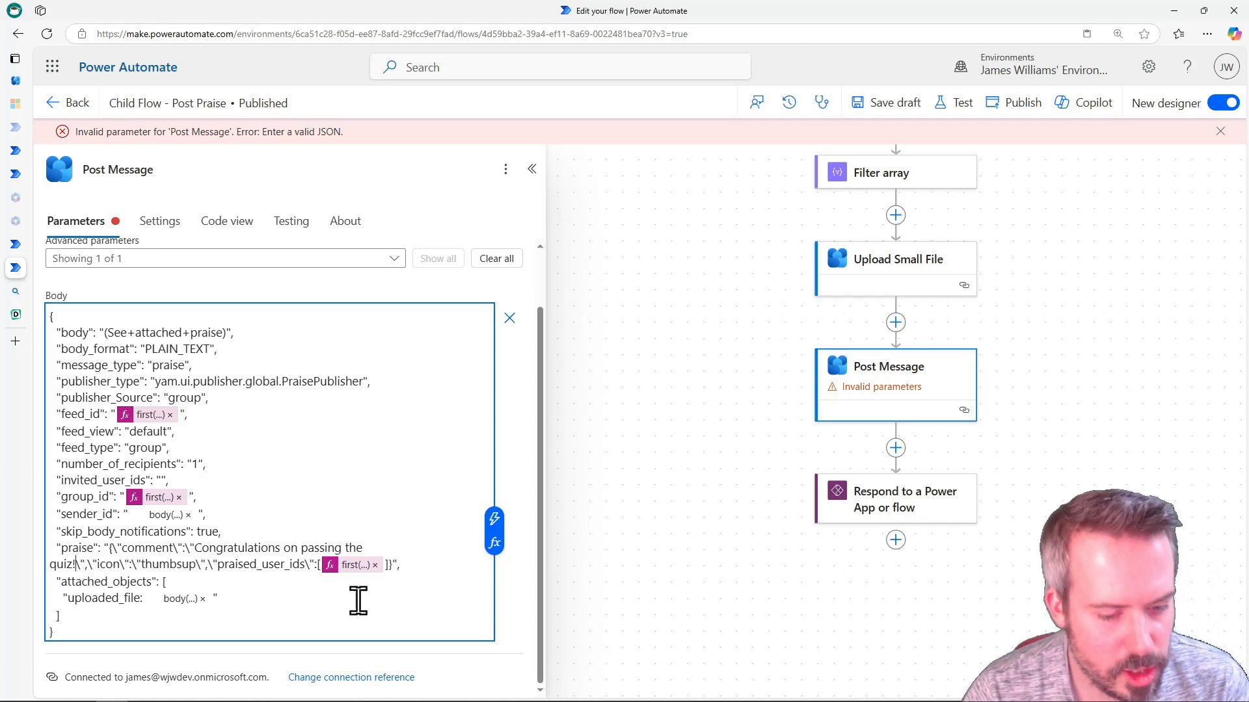
{"action": "left_click", "coordinate": [108, 652]}
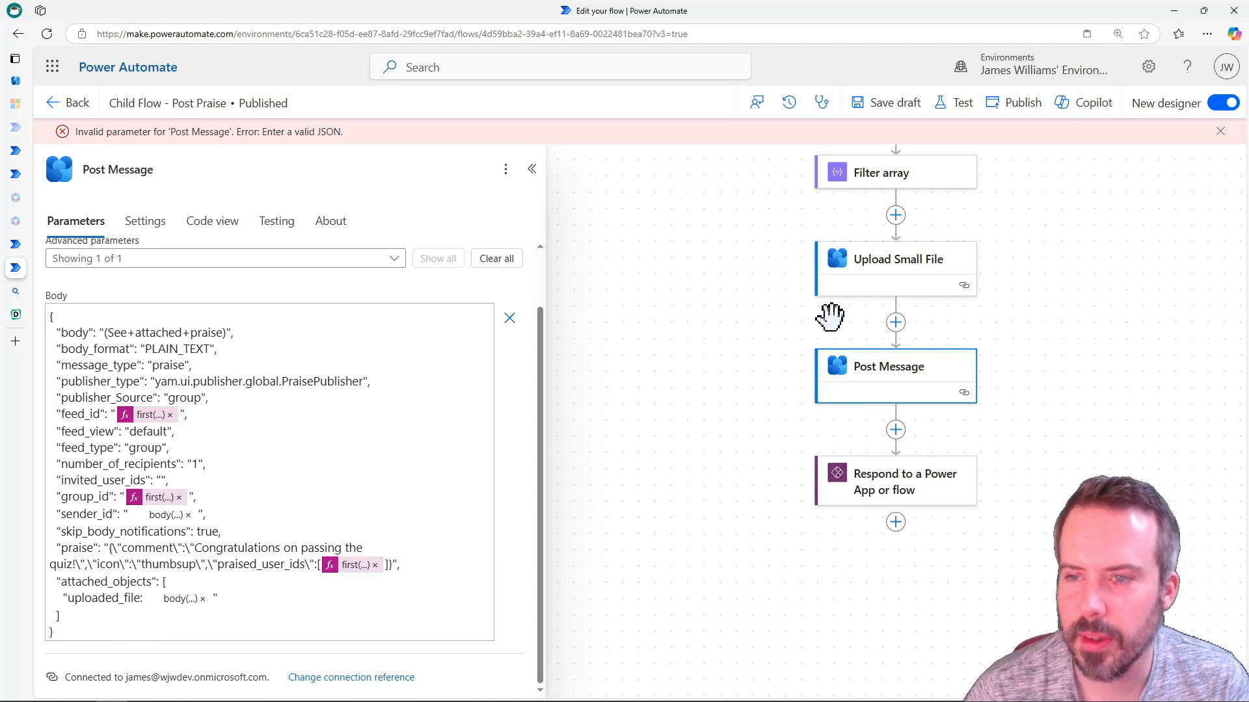
{"action": "left_click", "coordinate": [1017, 108]}
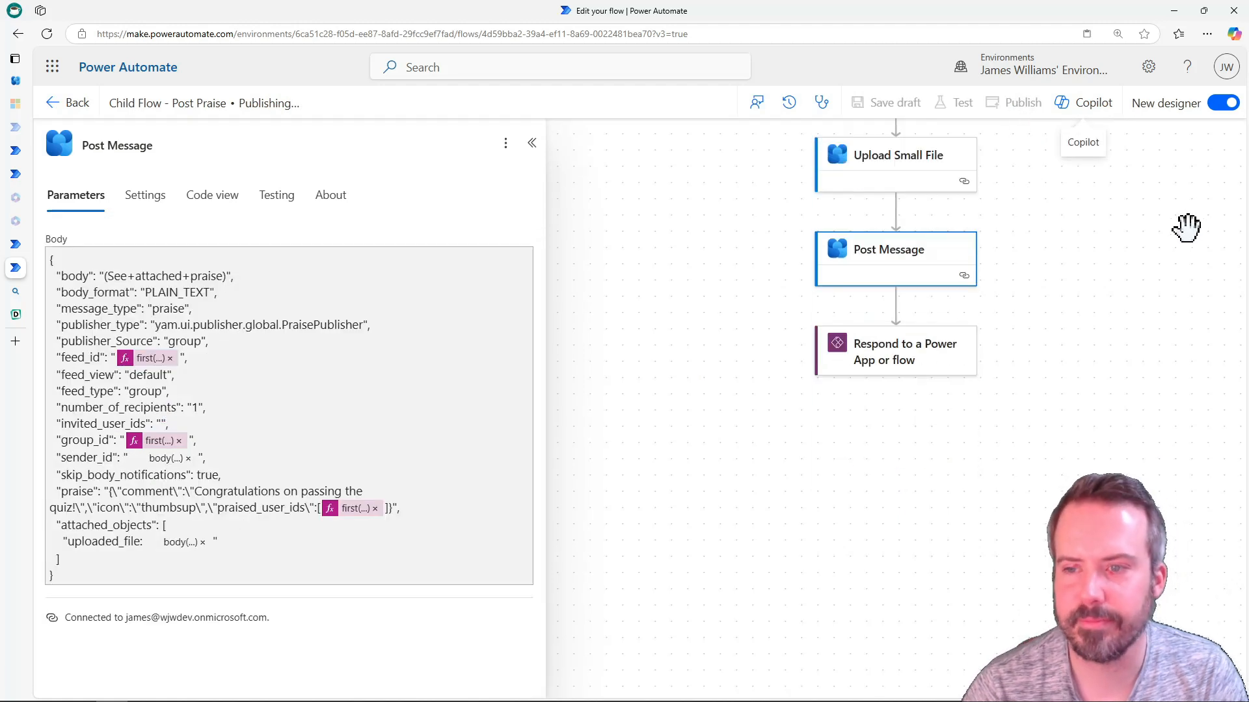
Switch to the Quizzes community in Viva Engage and examine the newest praise post, its comment and the attached certificate
{"action": "left_click_drag", "start_coordinate": [1029, 338], "coordinate": [978, 493]}
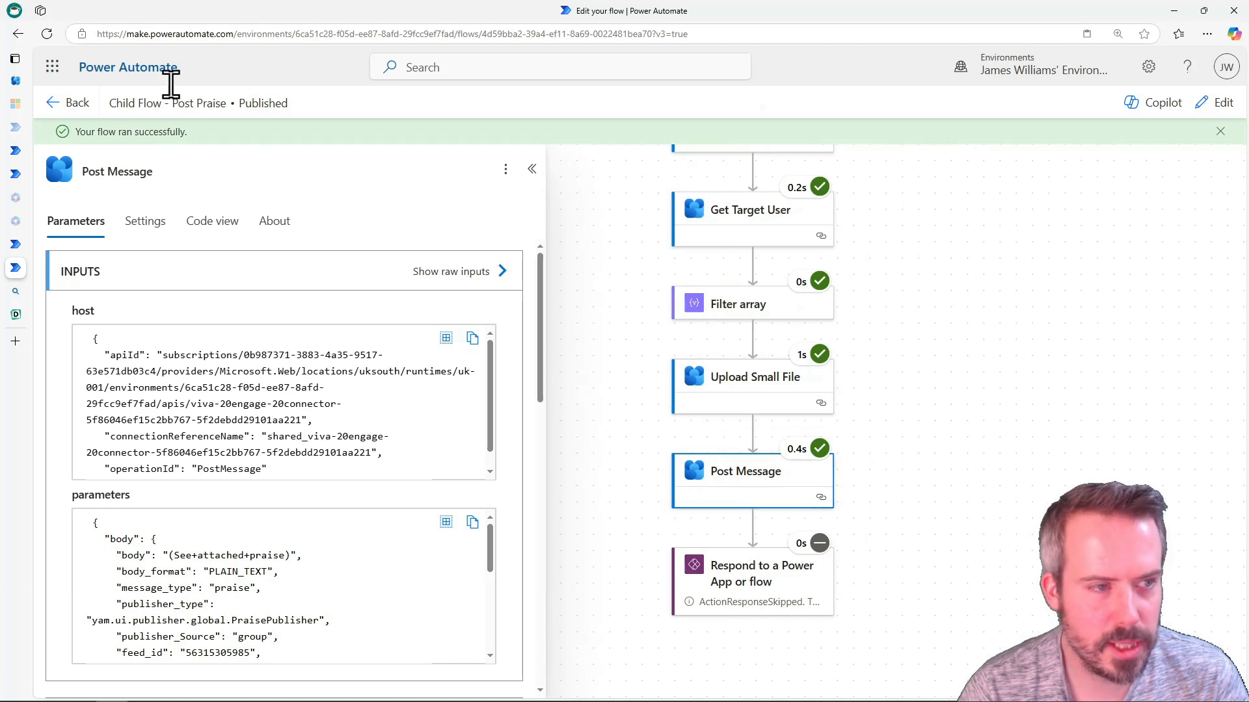
{"action": "left_click", "coordinate": [48, 90]}
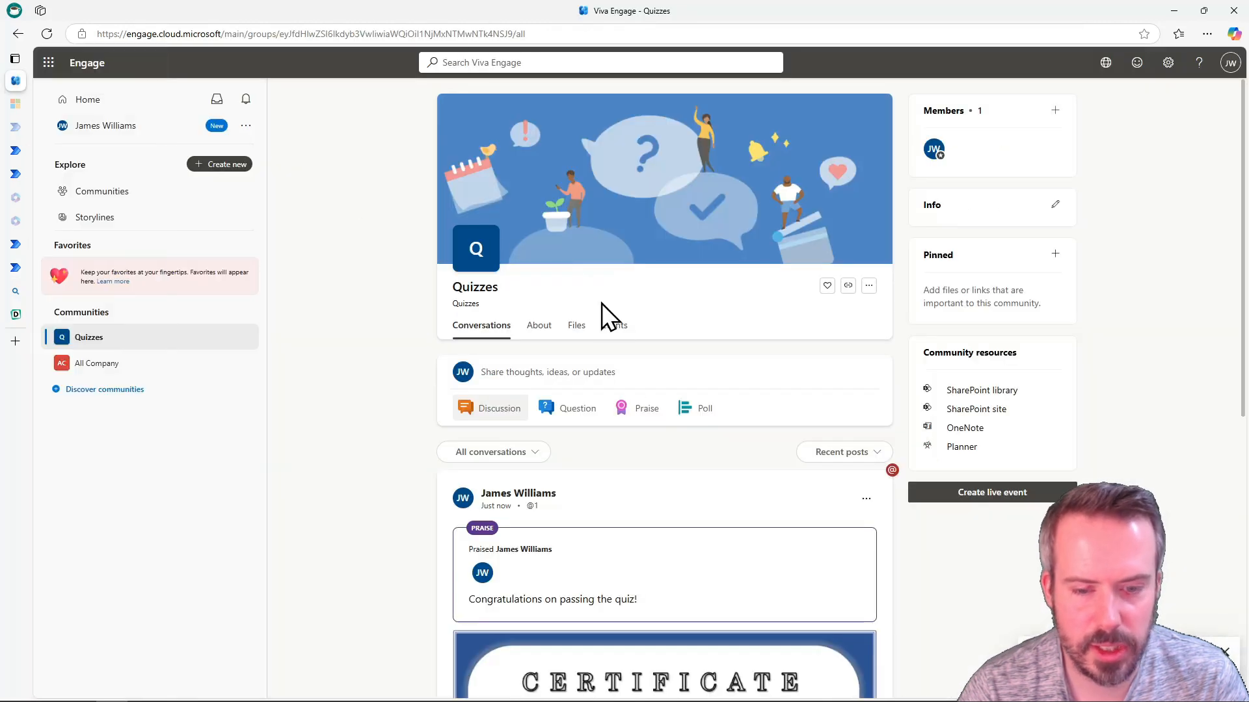
{"action": "left_click_drag", "start_coordinate": [357, 512], "coordinate": [343, 365]}
{"action": "scroll", "coordinate": [408, 365], "scroll_direction": "down", "scroll_amount": 5}
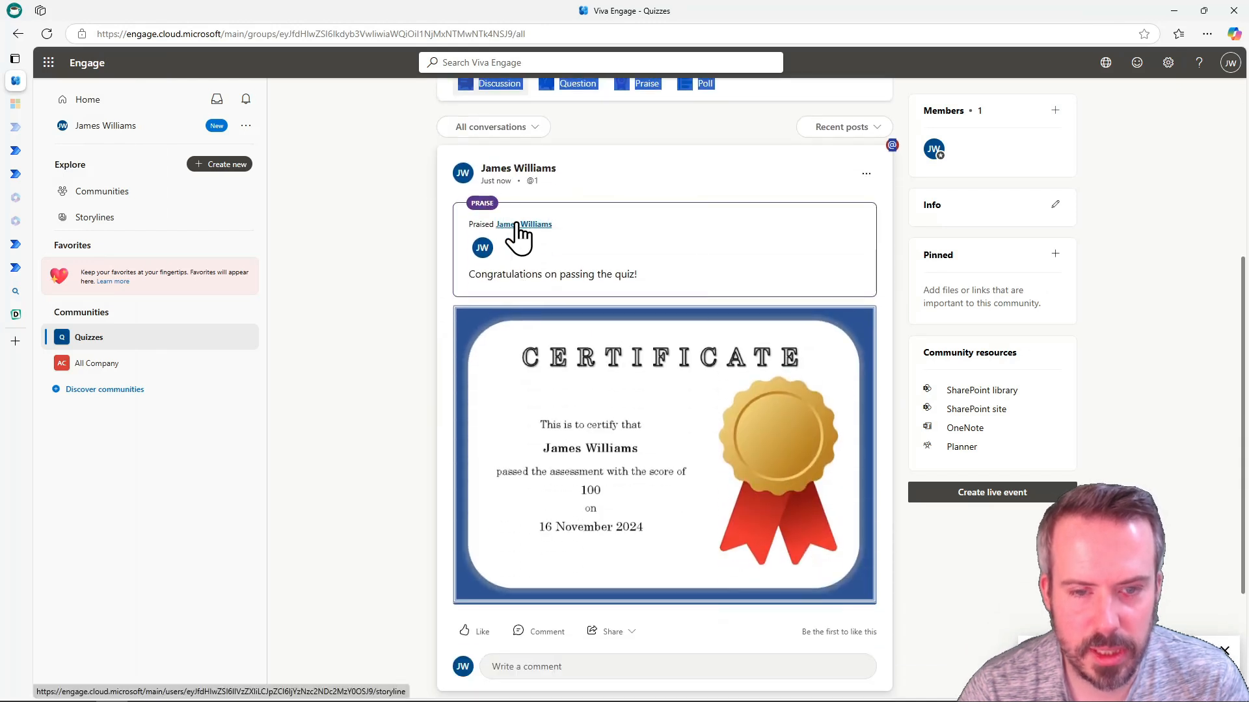
{"action": "mouse_move", "coordinate": [517, 225]}
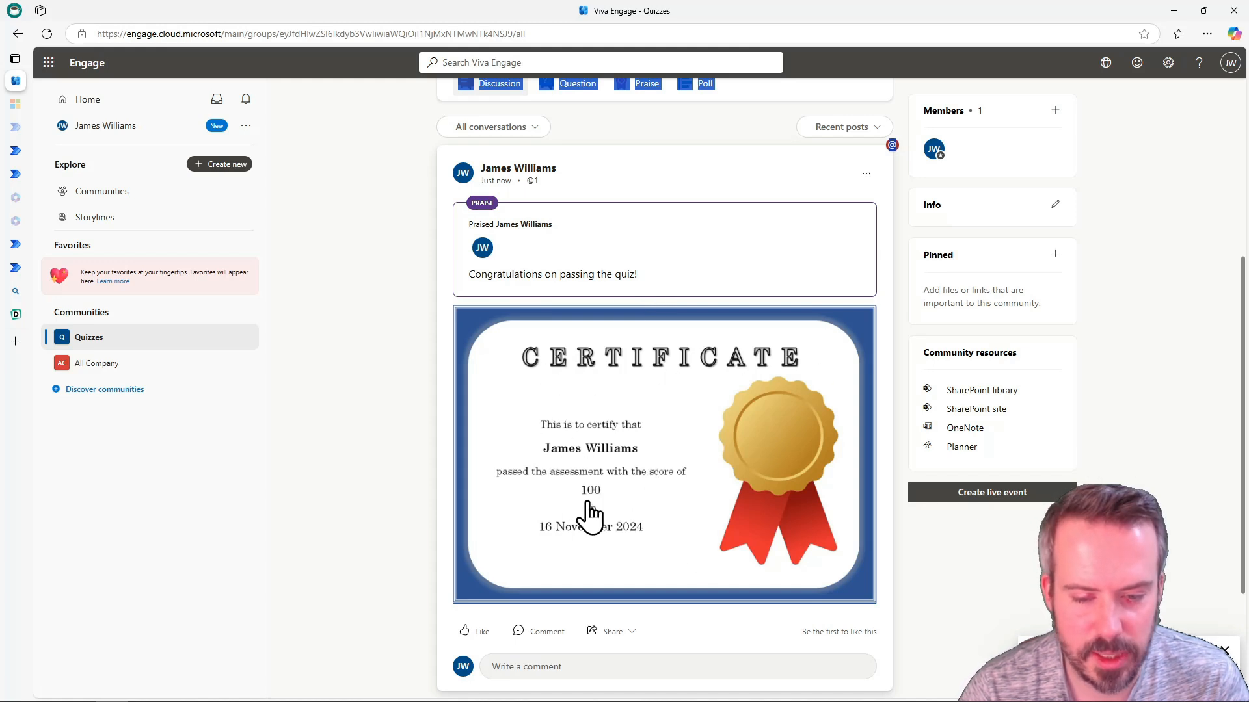
{"action": "scroll", "coordinate": [702, 480], "scroll_direction": "up", "scroll_amount": 2}
{"action": "scroll", "coordinate": [705, 471], "scroll_direction": "down", "scroll_amount": 1}
{"action": "scroll", "coordinate": [715, 455], "scroll_direction": "down", "scroll_amount": 2}
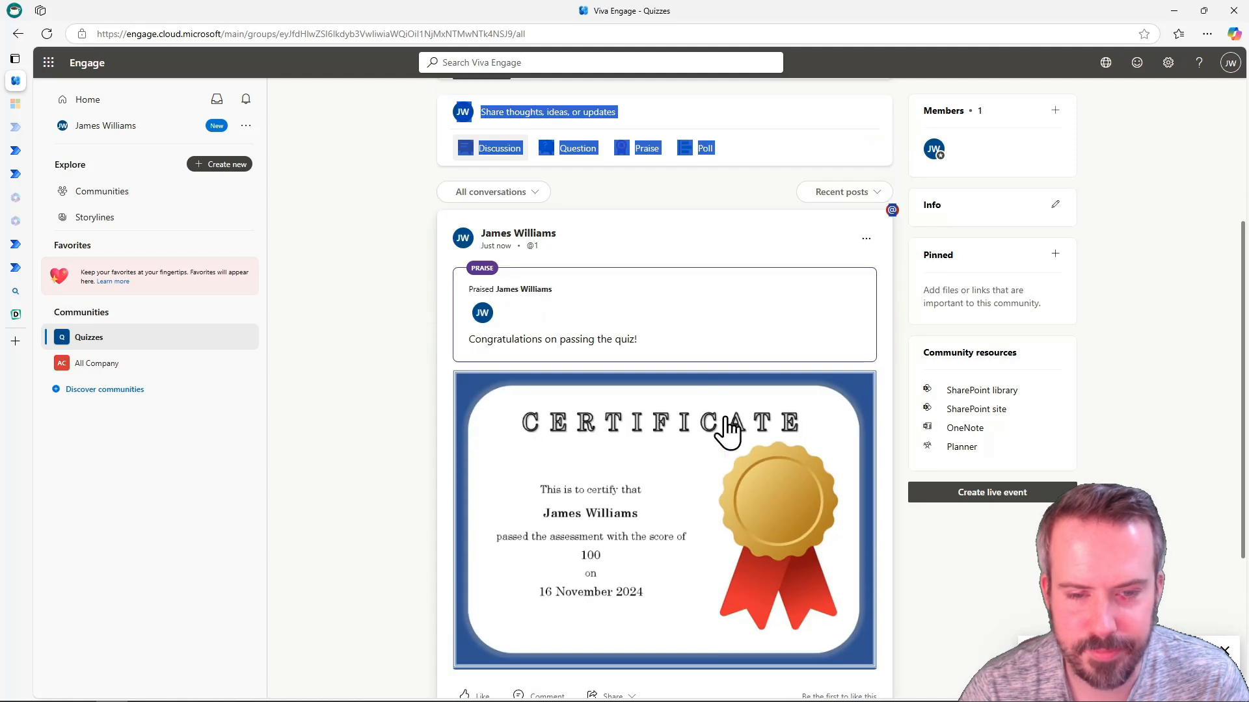
{"action": "scroll", "coordinate": [748, 364], "scroll_direction": "up", "scroll_amount": 1}
{"action": "scroll", "coordinate": [744, 358], "scroll_direction": "down", "scroll_amount": 1}
{"action": "scroll", "coordinate": [733, 363], "scroll_direction": "down", "scroll_amount": 1}
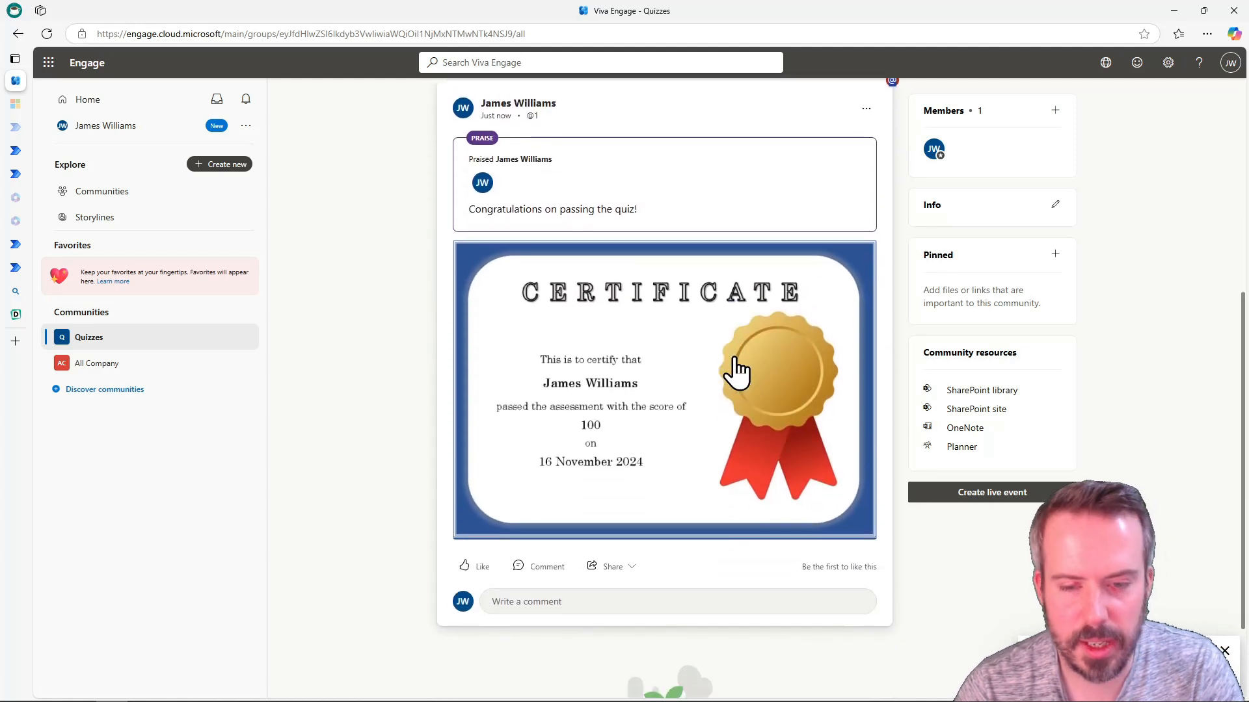
{"action": "scroll", "coordinate": [730, 368], "scroll_direction": "up", "scroll_amount": 1}
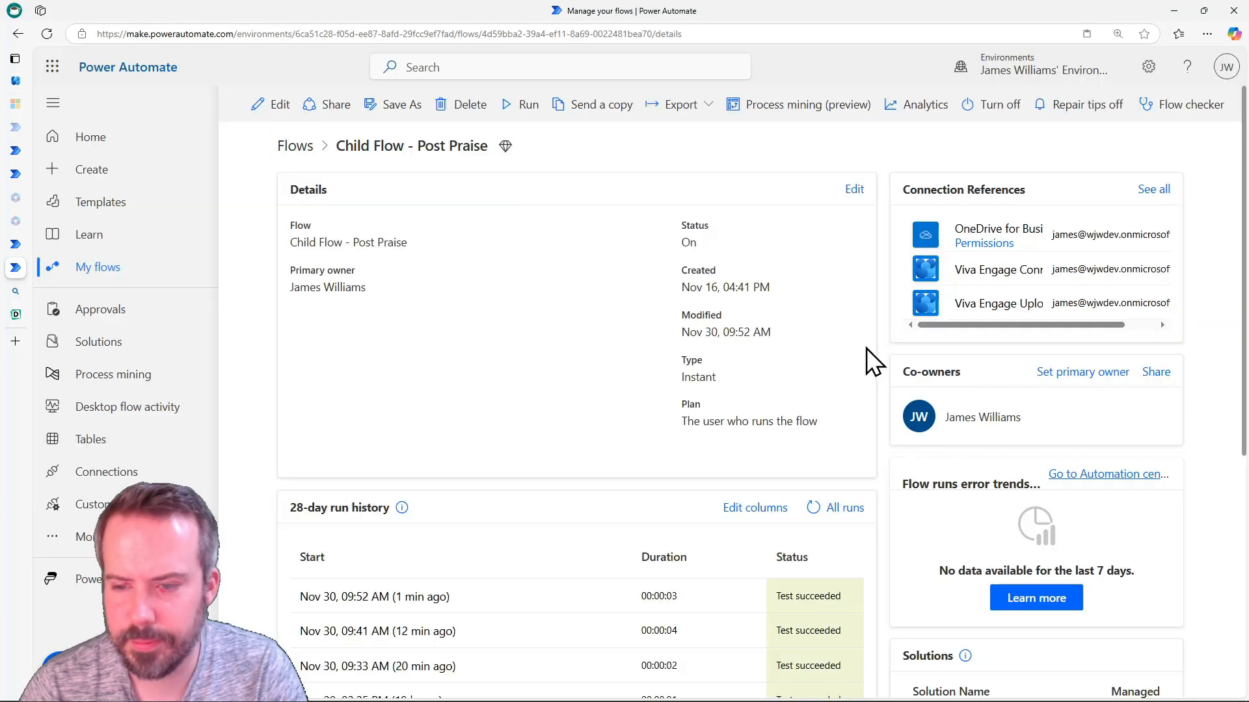
Edit the run-only permissions of Child Flow - Post Praise and set OneDrive for Business to "Use this connection", accepting the connection notice
{"action": "scroll", "coordinate": [866, 349], "scroll_direction": "down", "scroll_amount": 6}
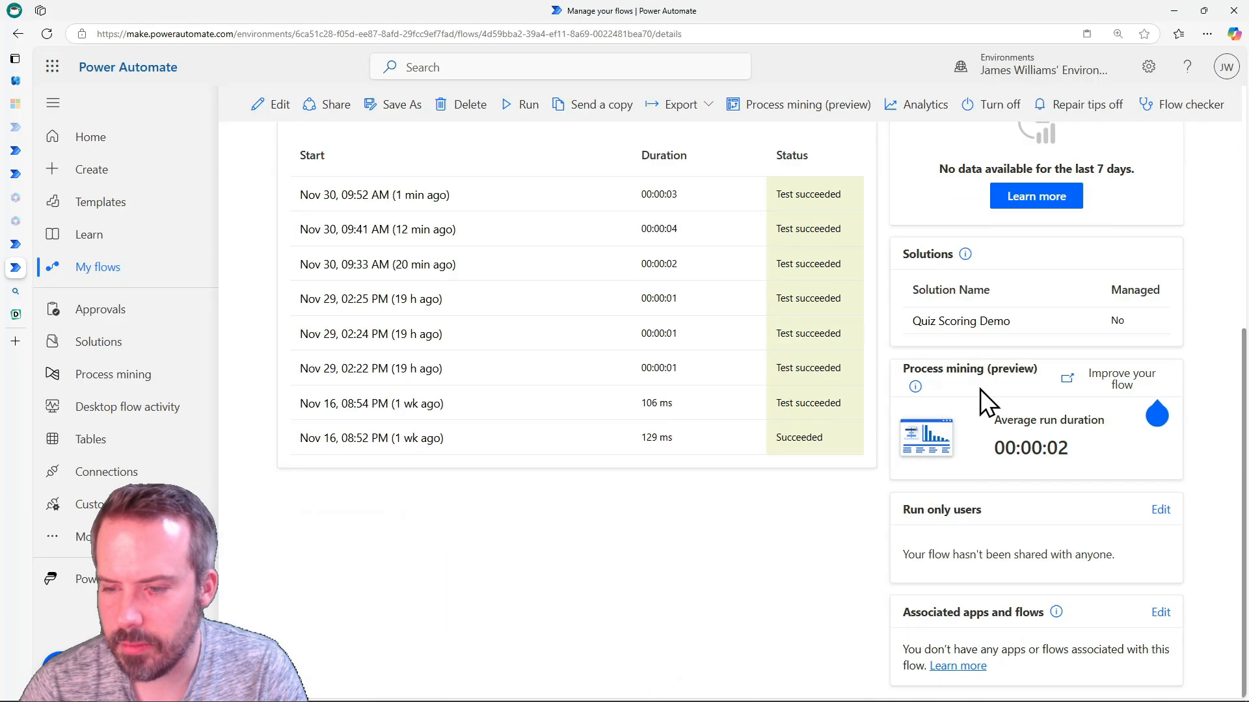
{"action": "left_click", "coordinate": [1159, 510]}
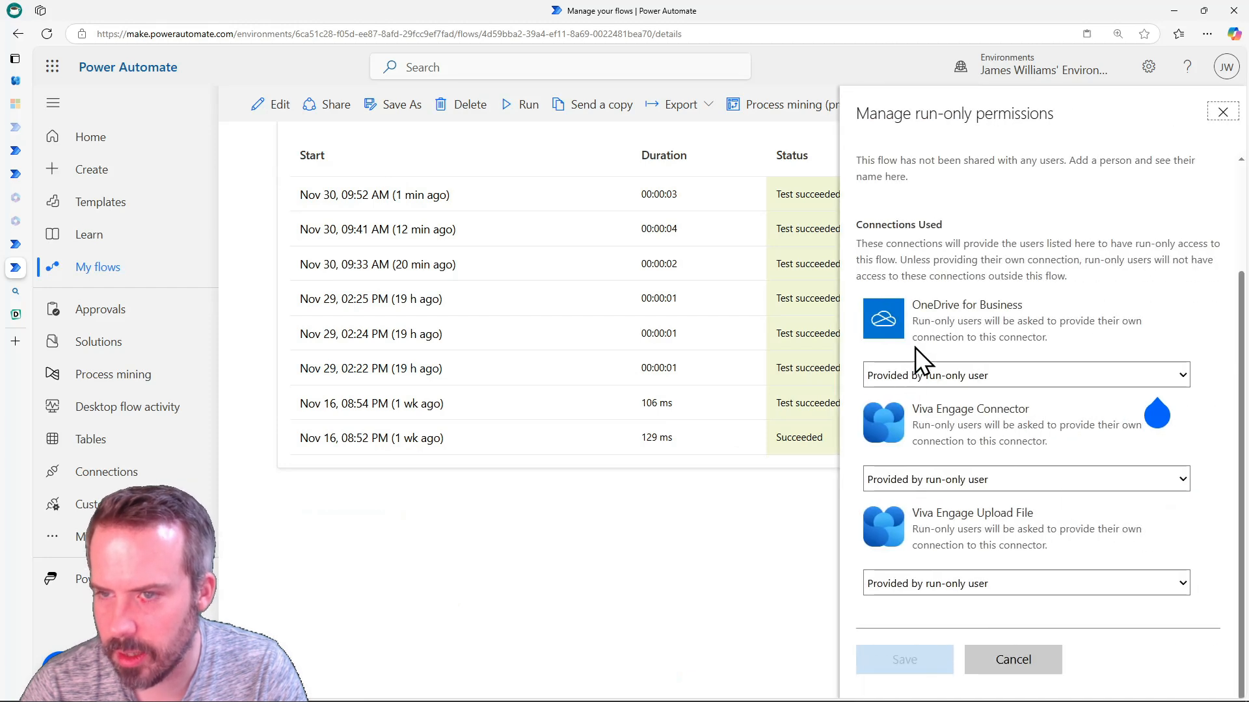
{"action": "left_click", "coordinate": [935, 376]}
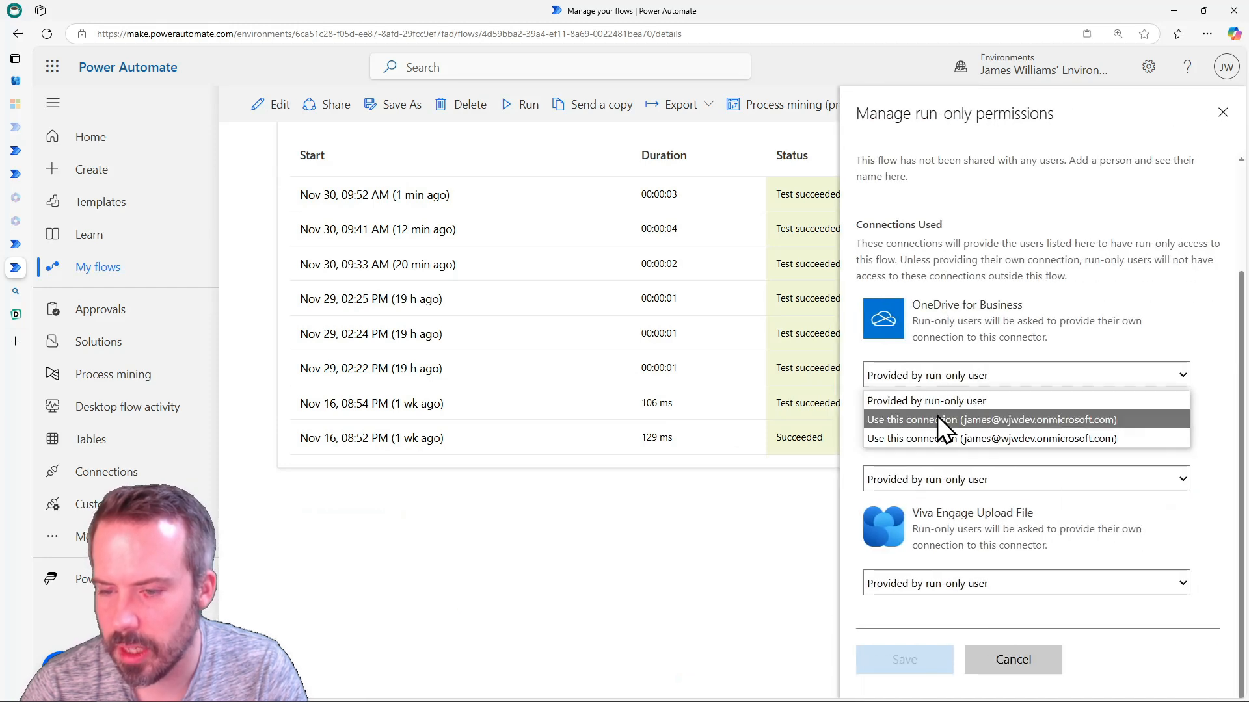
{"action": "left_click", "coordinate": [937, 417]}
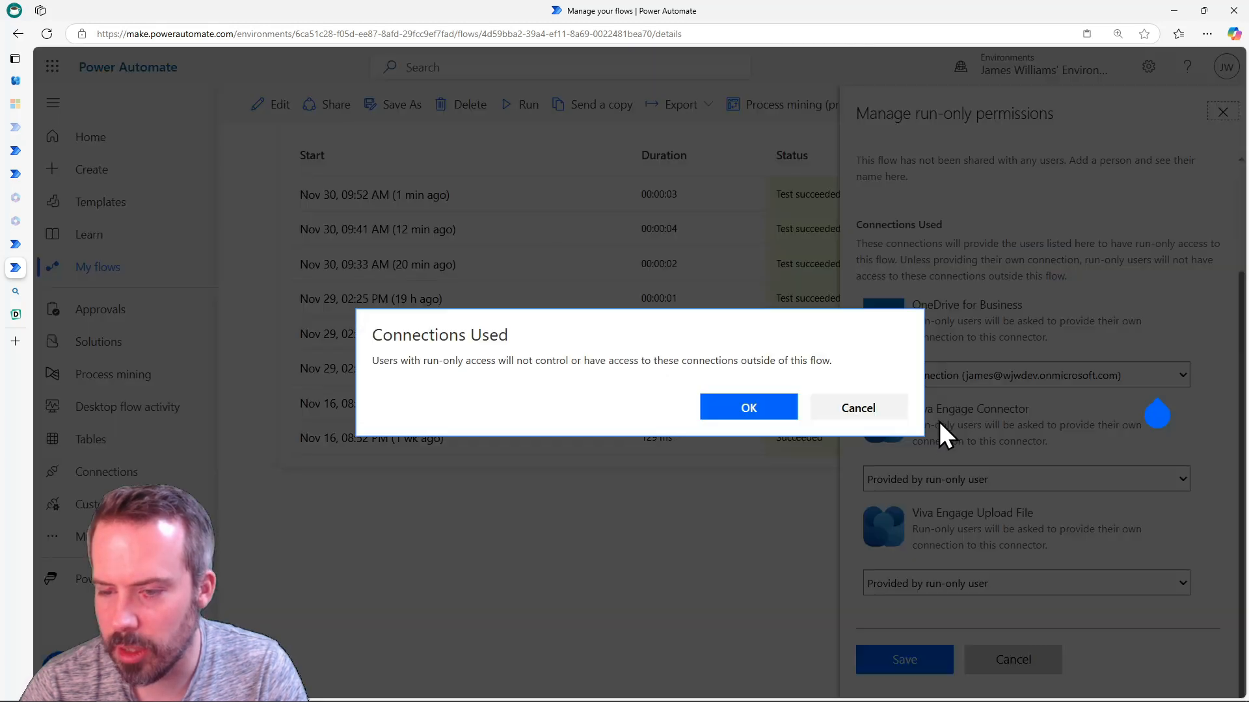
{"action": "left_click", "coordinate": [743, 408]}
Set Viva Engage Connector and Viva Engage Upload File to "Use this connection" and save the run-only permissions
{"action": "left_click", "coordinate": [912, 478]}
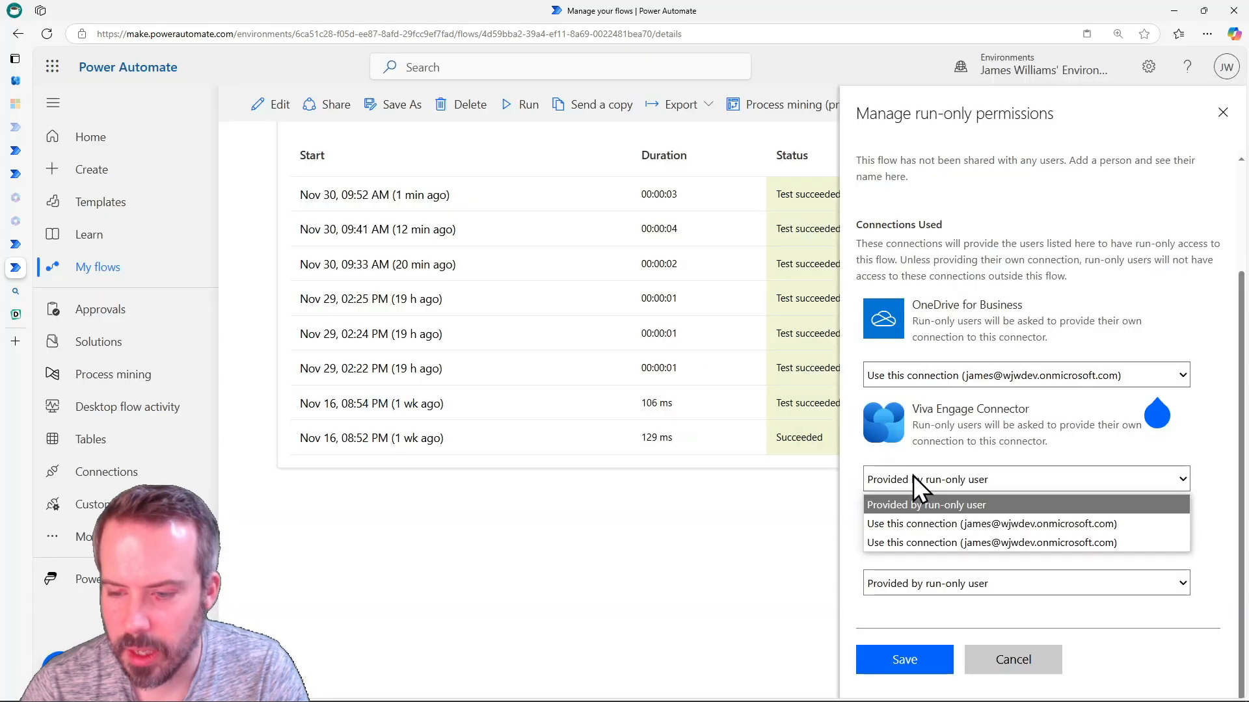
{"action": "left_click", "coordinate": [913, 519]}
{"action": "left_click", "coordinate": [751, 416]}
{"action": "left_click", "coordinate": [934, 586]}
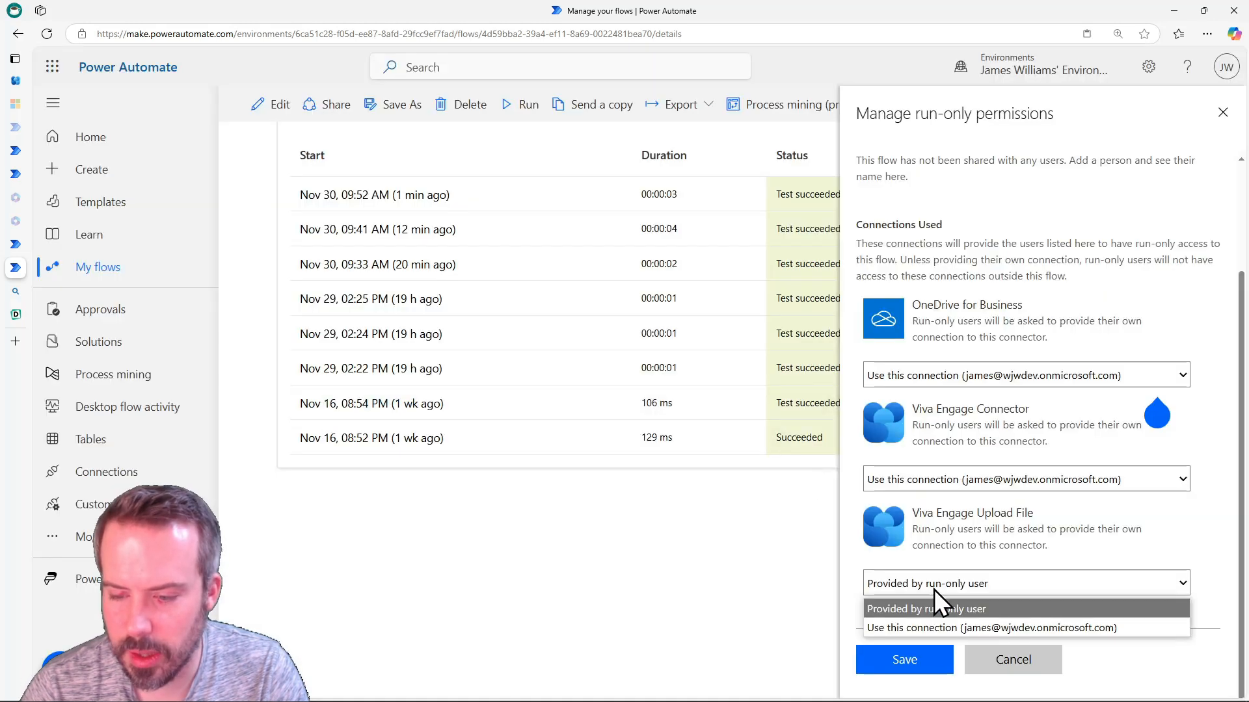
{"action": "left_click", "coordinate": [935, 628]}
{"action": "left_click", "coordinate": [756, 418]}
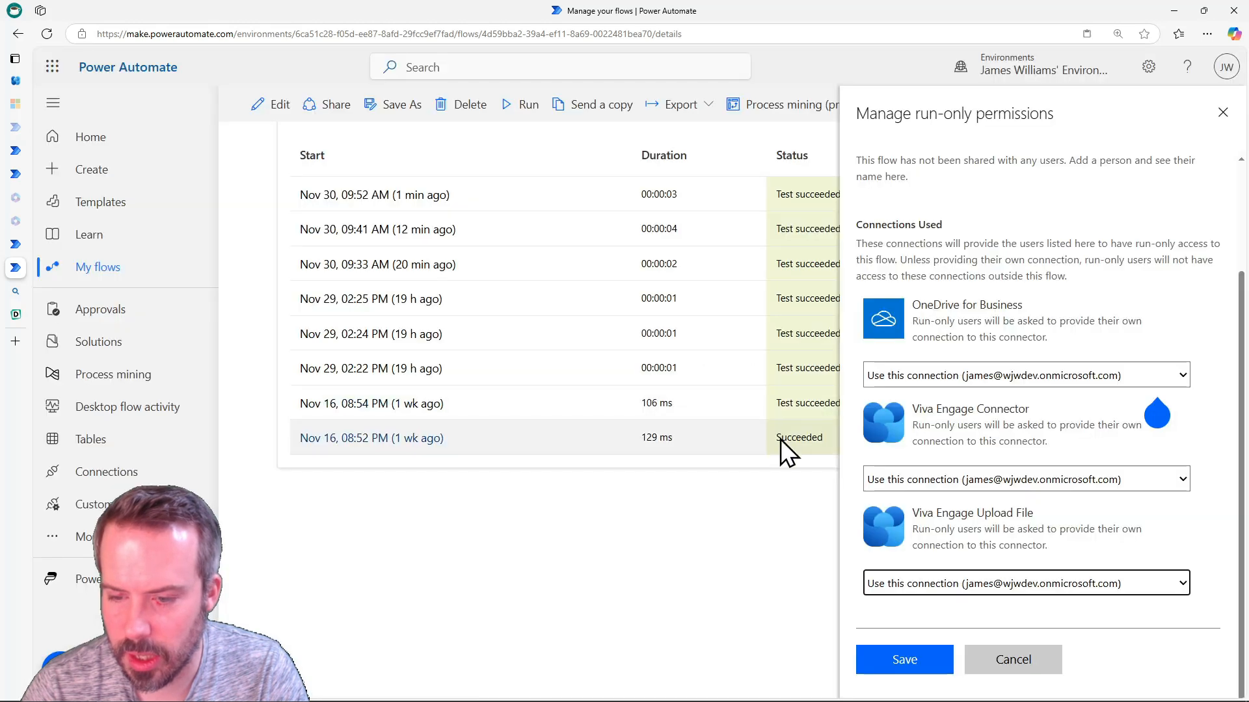
{"action": "left_click", "coordinate": [898, 668]}
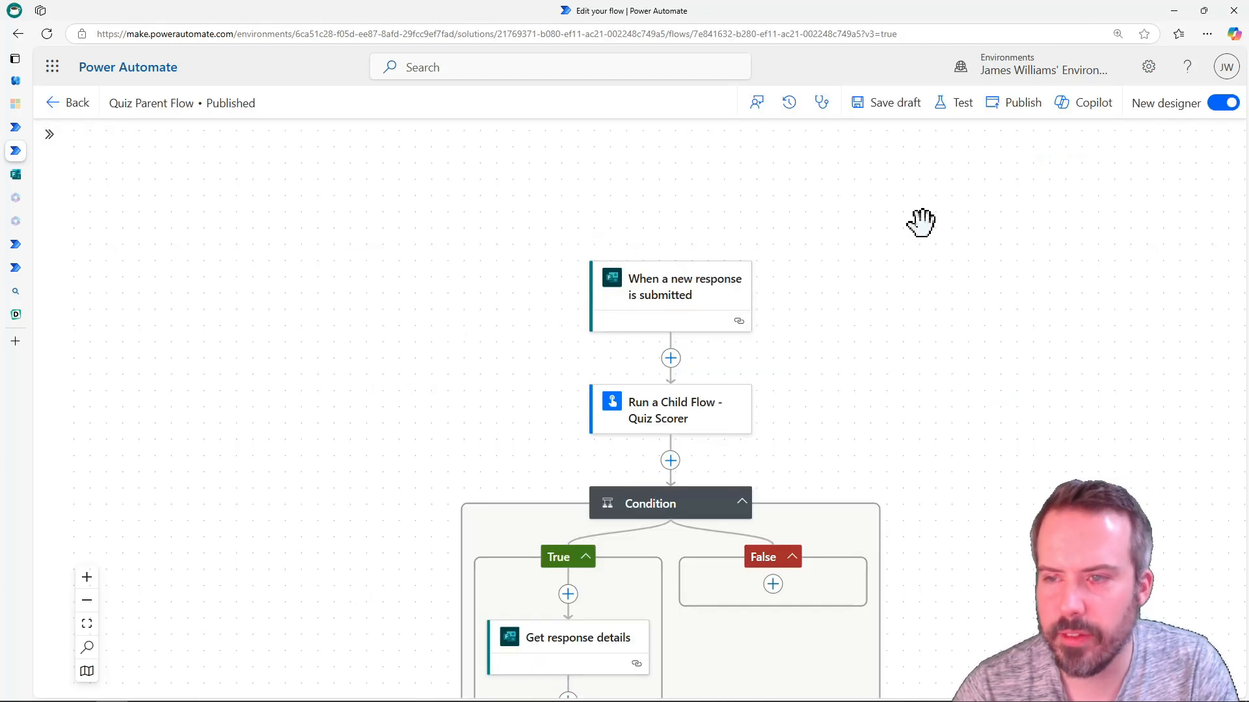
Start a manual test of Quiz Parent Flow
{"action": "left_click", "coordinate": [961, 106]}
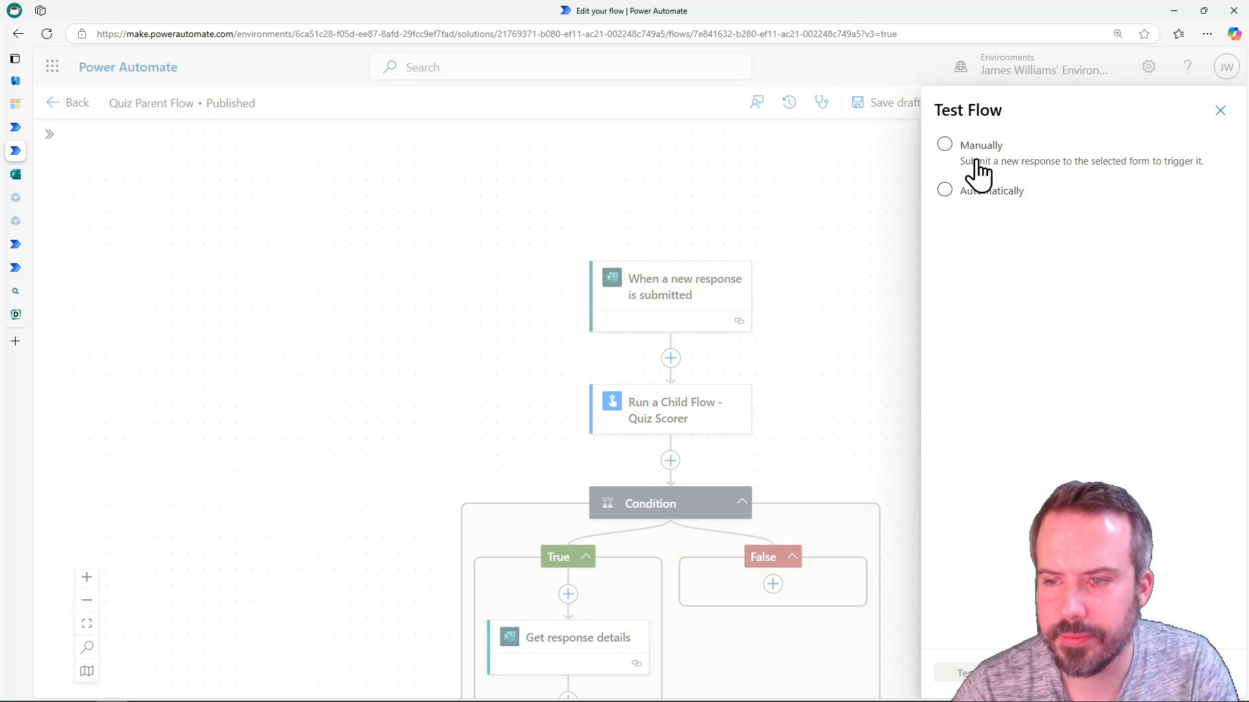
{"action": "left_click", "coordinate": [978, 160]}
{"action": "left_click", "coordinate": [943, 673]}
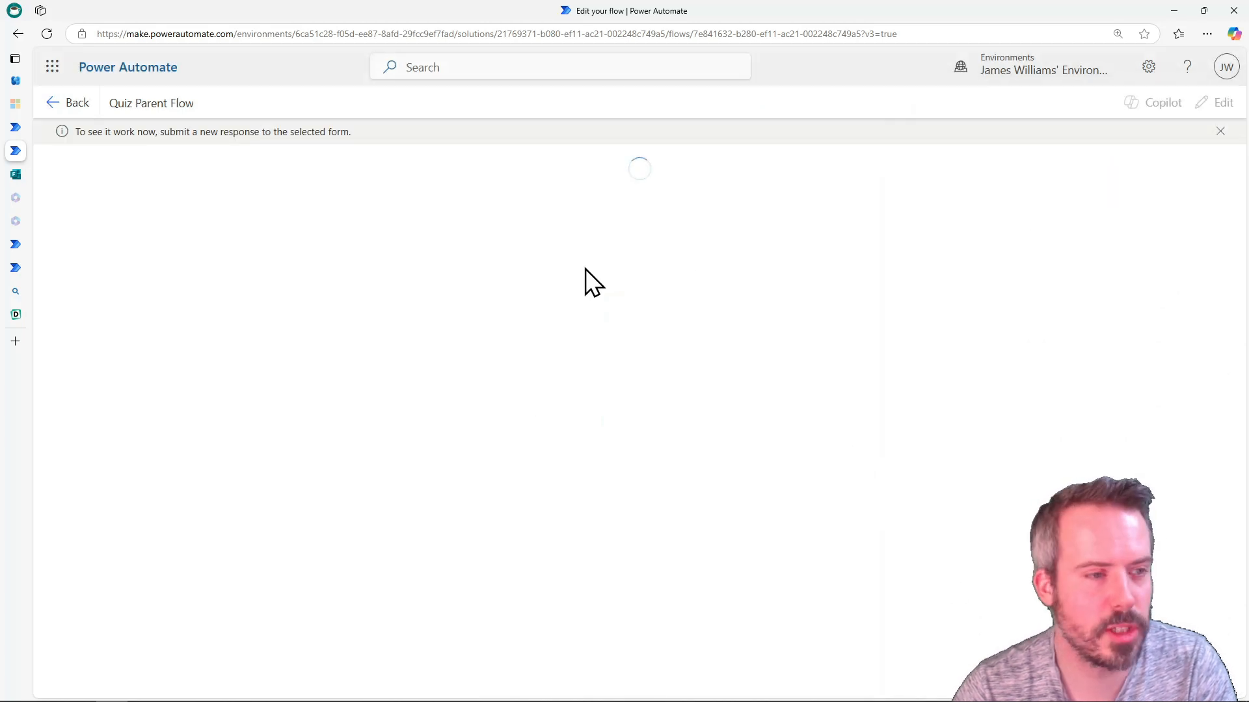
Switch to the All Question Types form preview, review the filled-in answers, continue to the final section and submit the response
{"action": "left_click", "coordinate": [16, 175]}
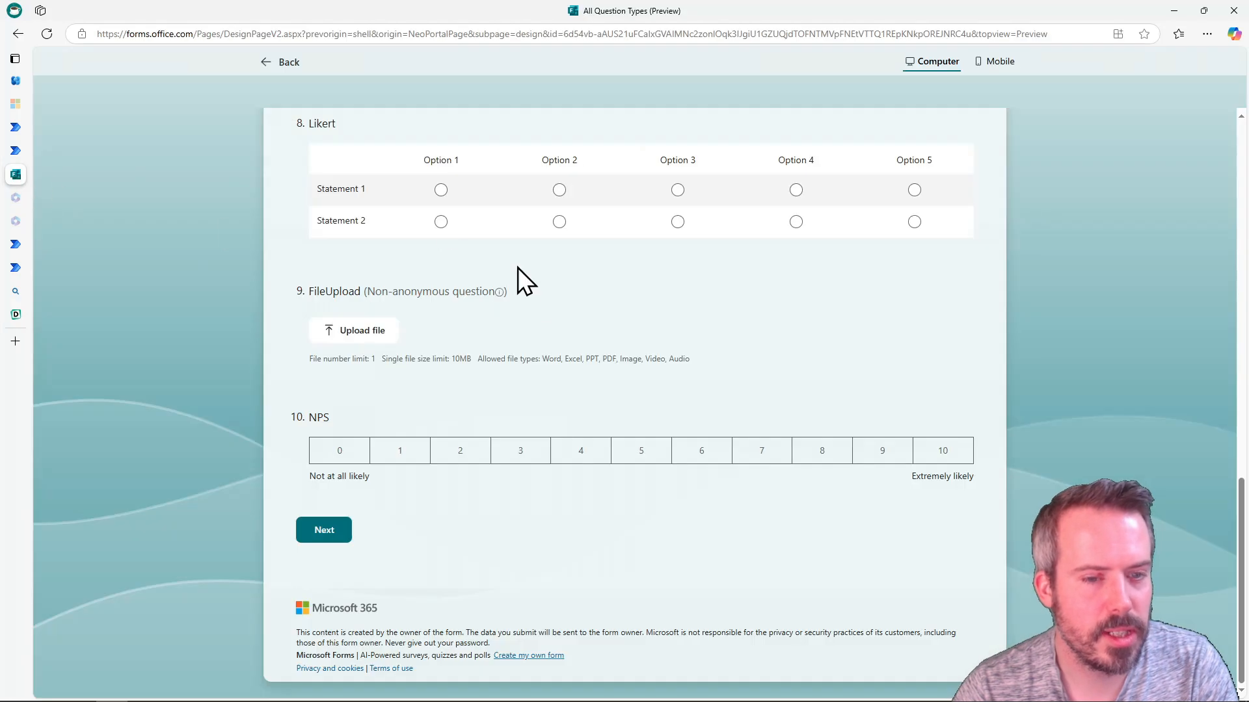
{"action": "scroll", "coordinate": [518, 268], "scroll_direction": "up", "scroll_amount": 12}
{"action": "scroll", "coordinate": [549, 301], "scroll_direction": "down", "scroll_amount": 9}
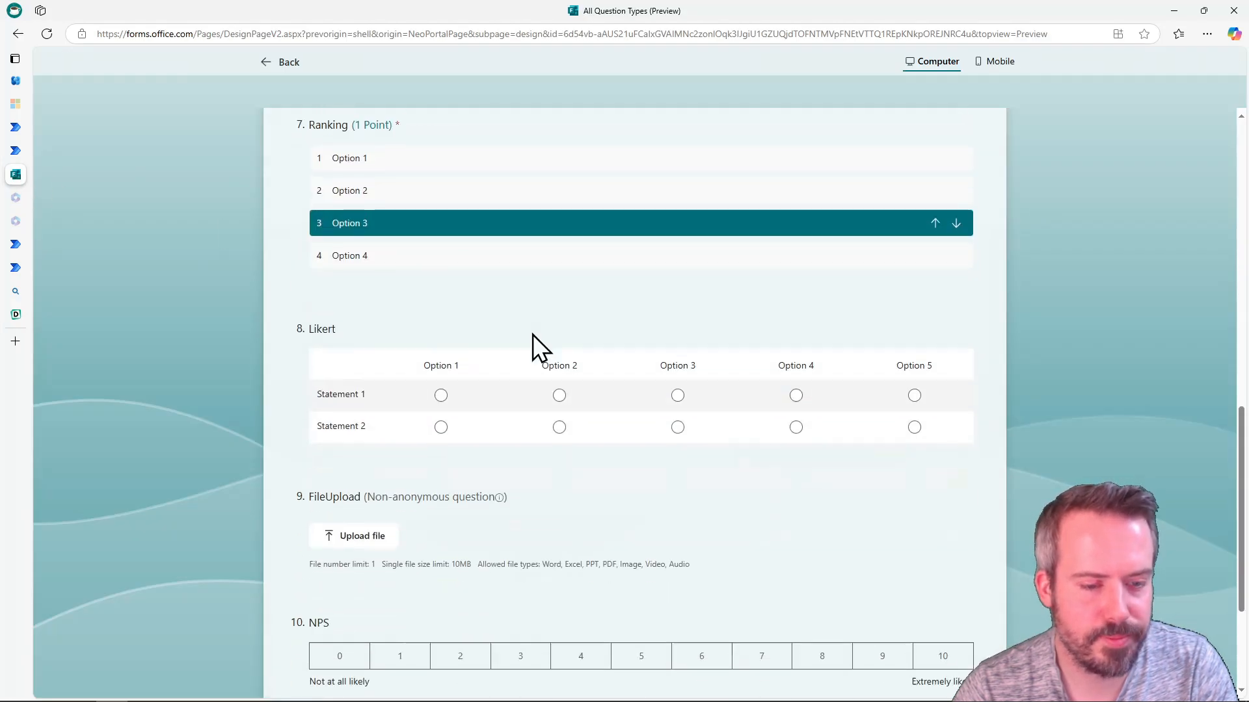
{"action": "scroll", "coordinate": [532, 334], "scroll_direction": "down", "scroll_amount": 3}
{"action": "left_click", "coordinate": [332, 546]}
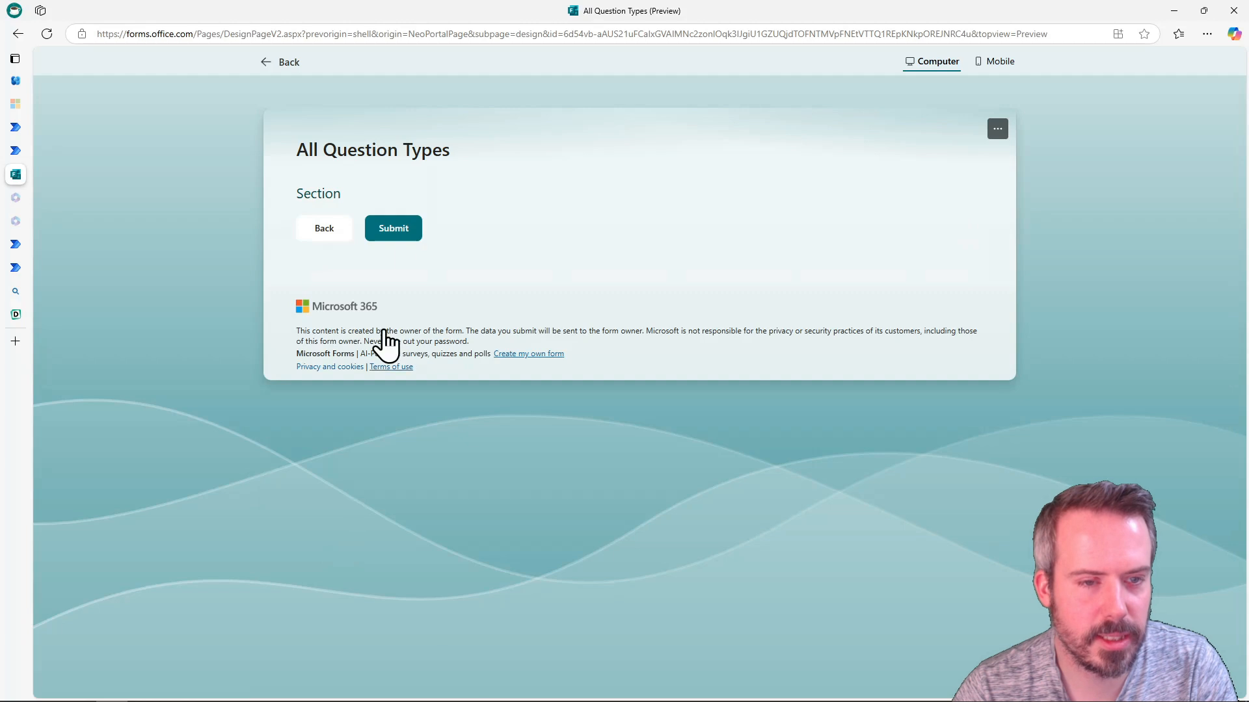
{"action": "left_click", "coordinate": [407, 227]}
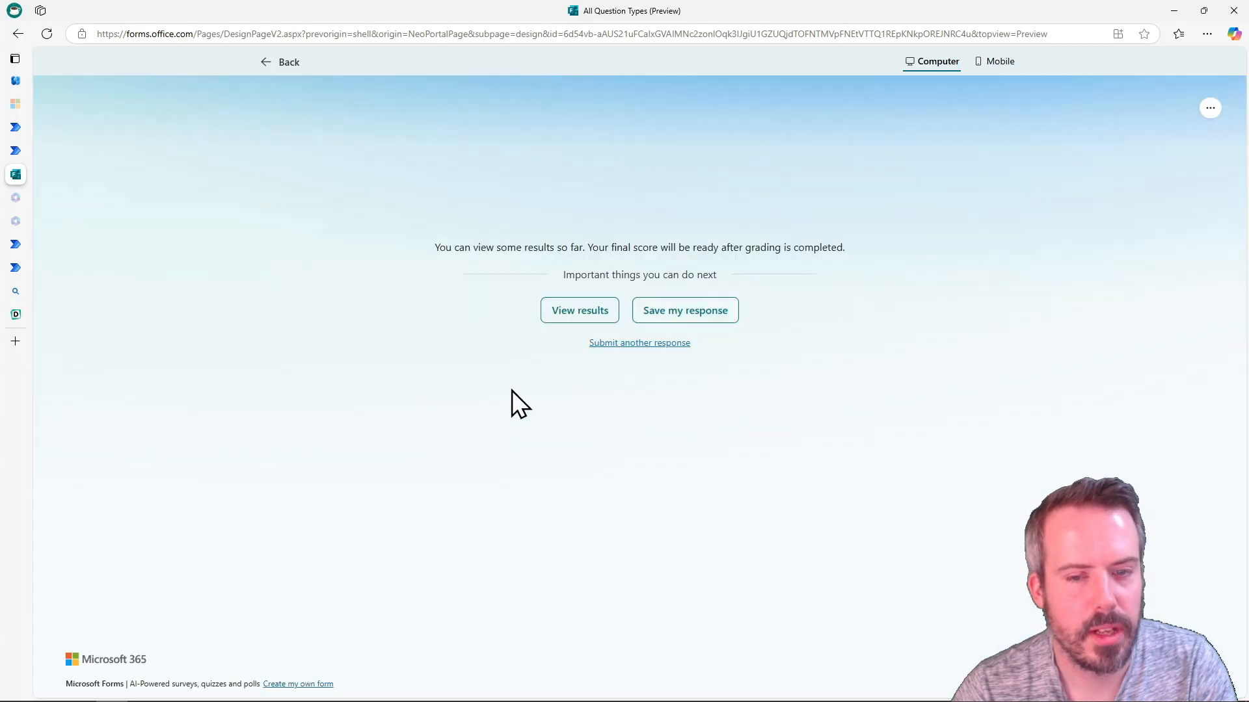
Return to the Quiz Parent Flow test run, inspect the Quiz Scorer child flow's inputs and outputs, and check the remaining actions' progress
{"action": "left_click", "coordinate": [22, 127]}
{"action": "left_click", "coordinate": [19, 152]}
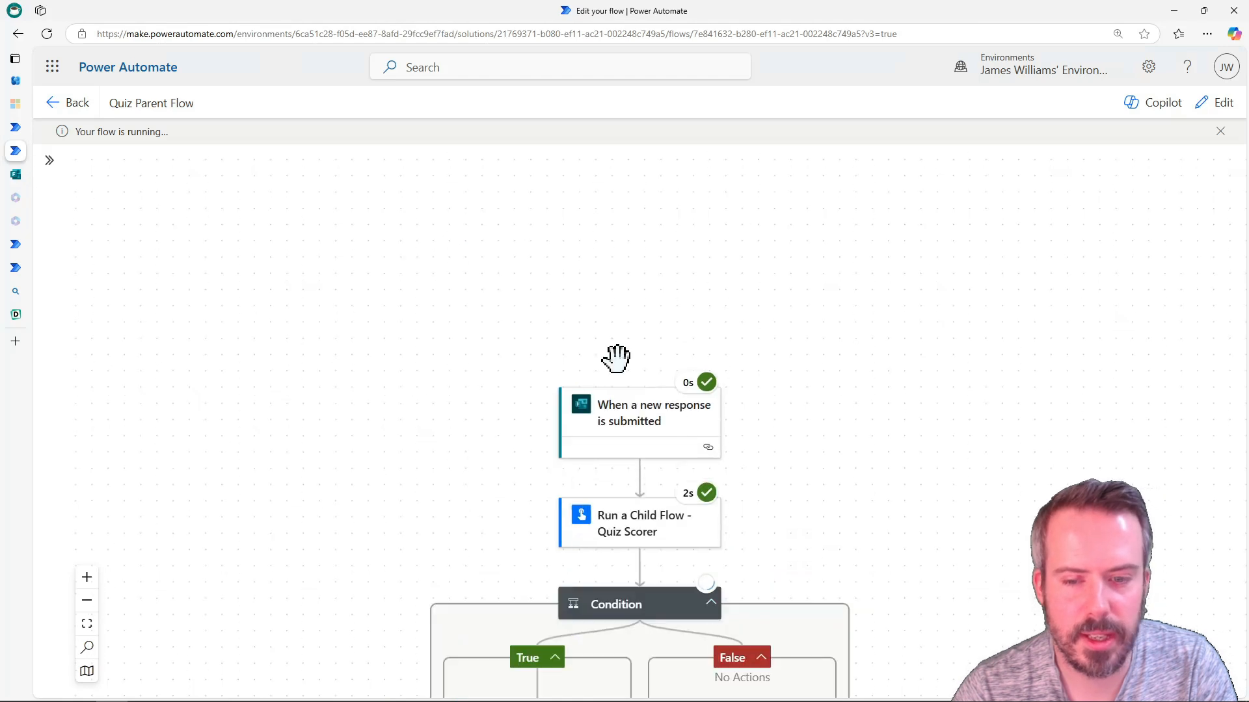
{"action": "left_click_drag", "start_coordinate": [914, 515], "coordinate": [900, 353]}
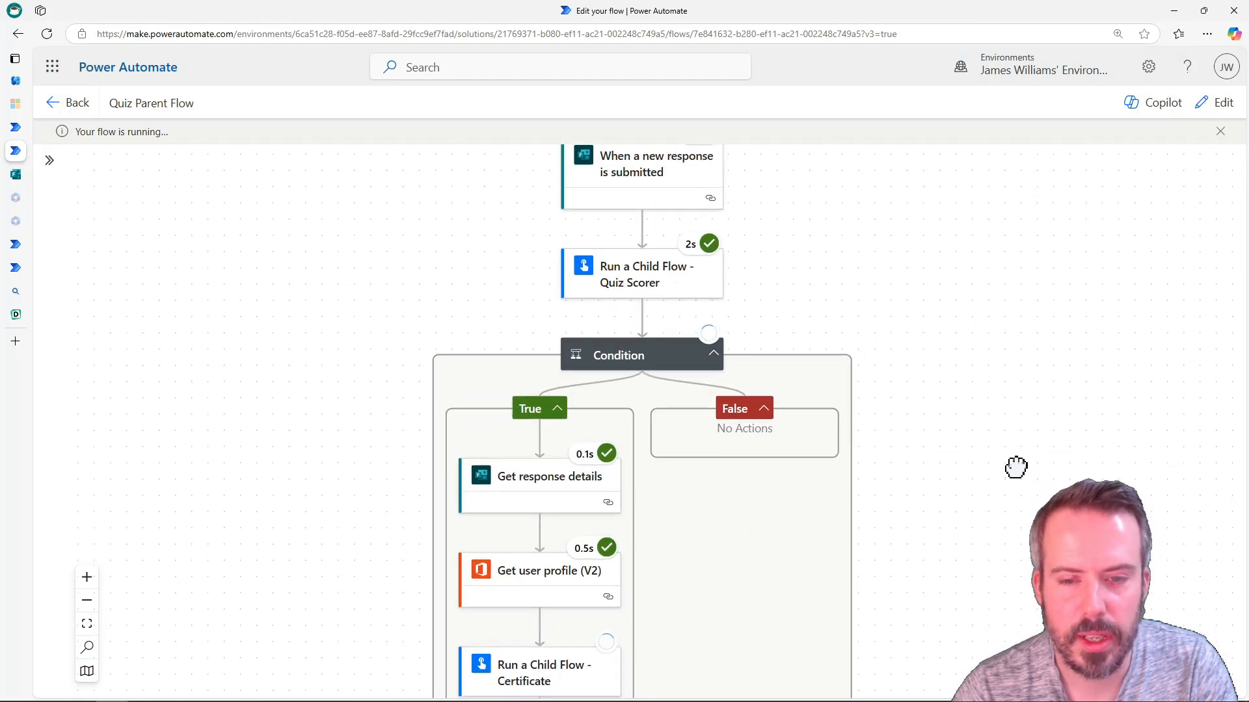
{"action": "left_click", "coordinate": [668, 284]}
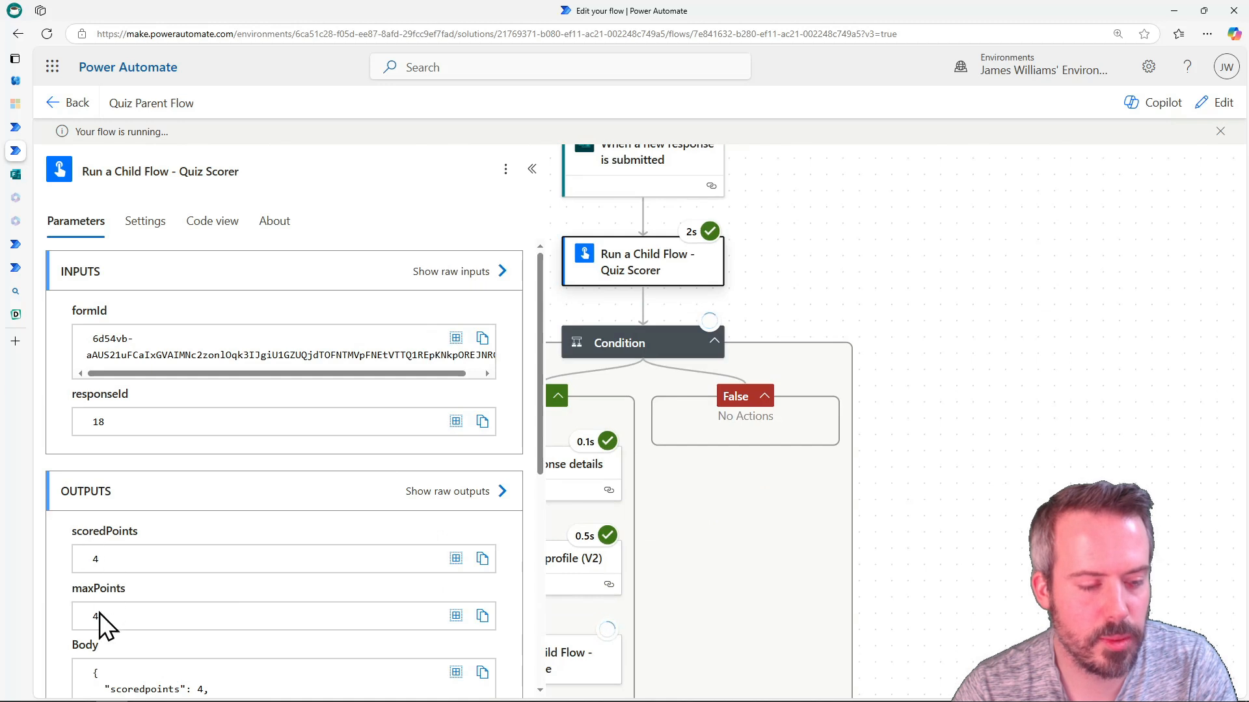
{"action": "left_click_drag", "start_coordinate": [984, 478], "coordinate": [1147, 291]}
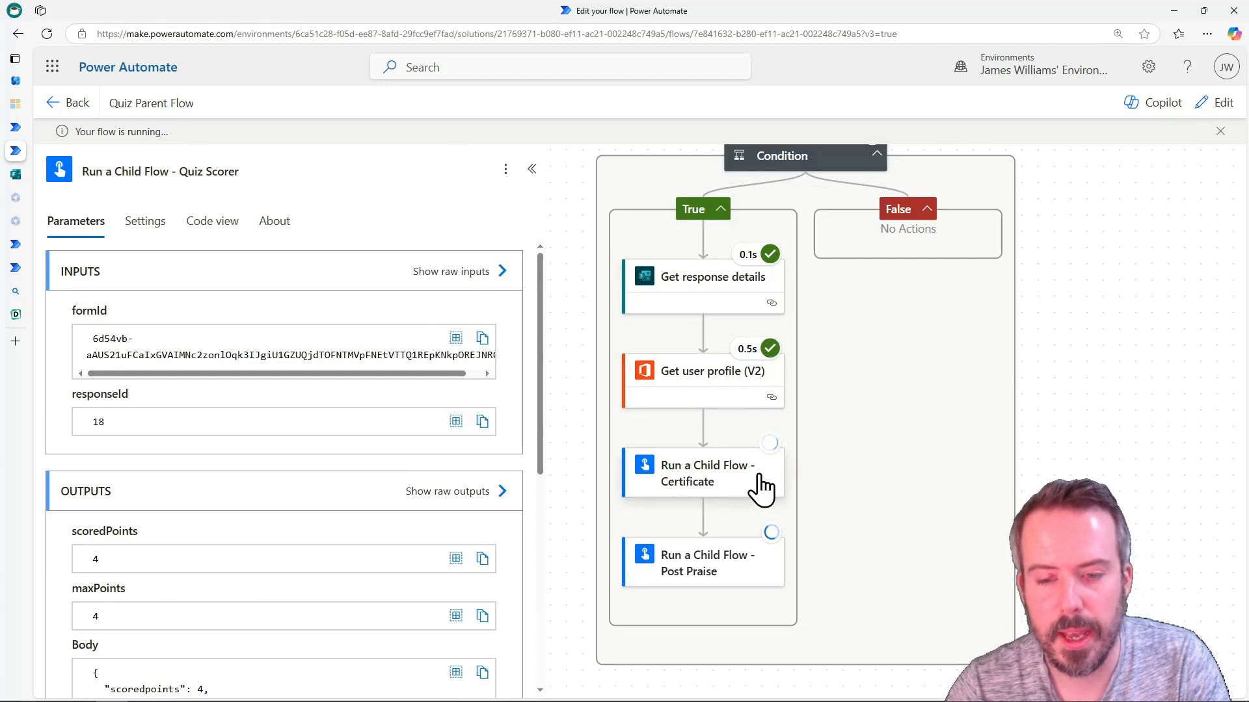
{"action": "scroll", "coordinate": [962, 446], "scroll_direction": "down", "scroll_amount": 1}
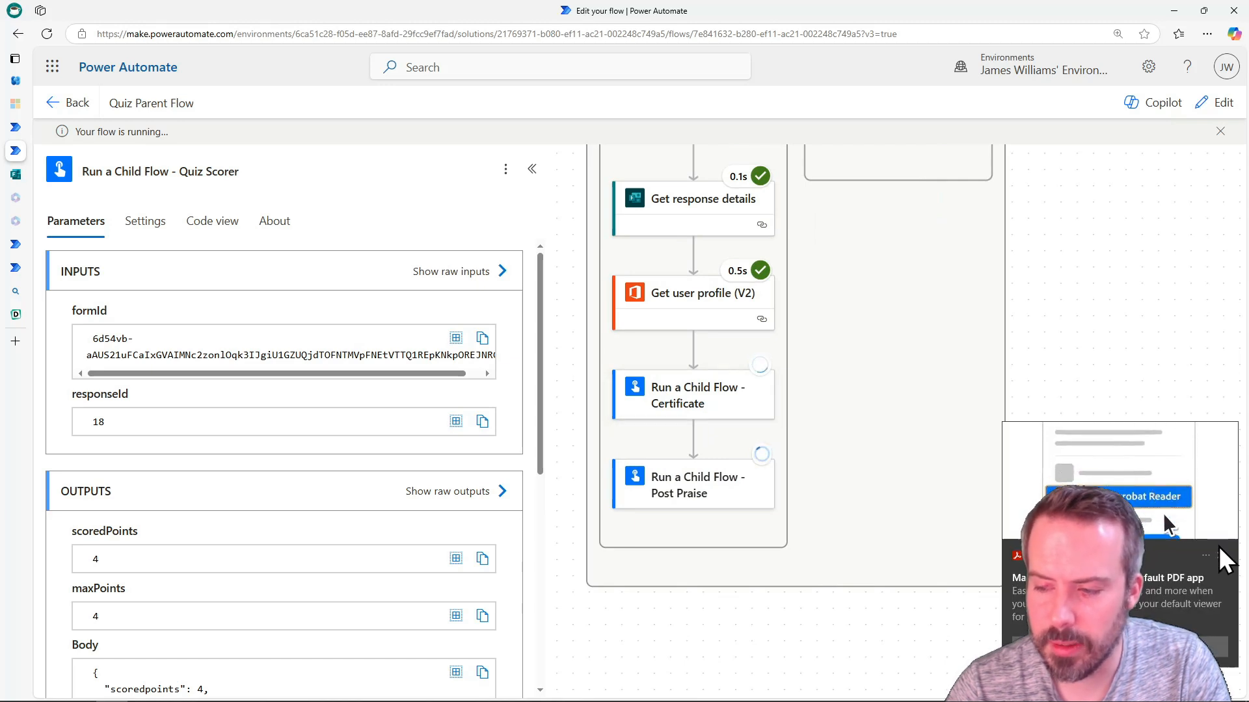
{"action": "left_click", "coordinate": [1221, 557]}
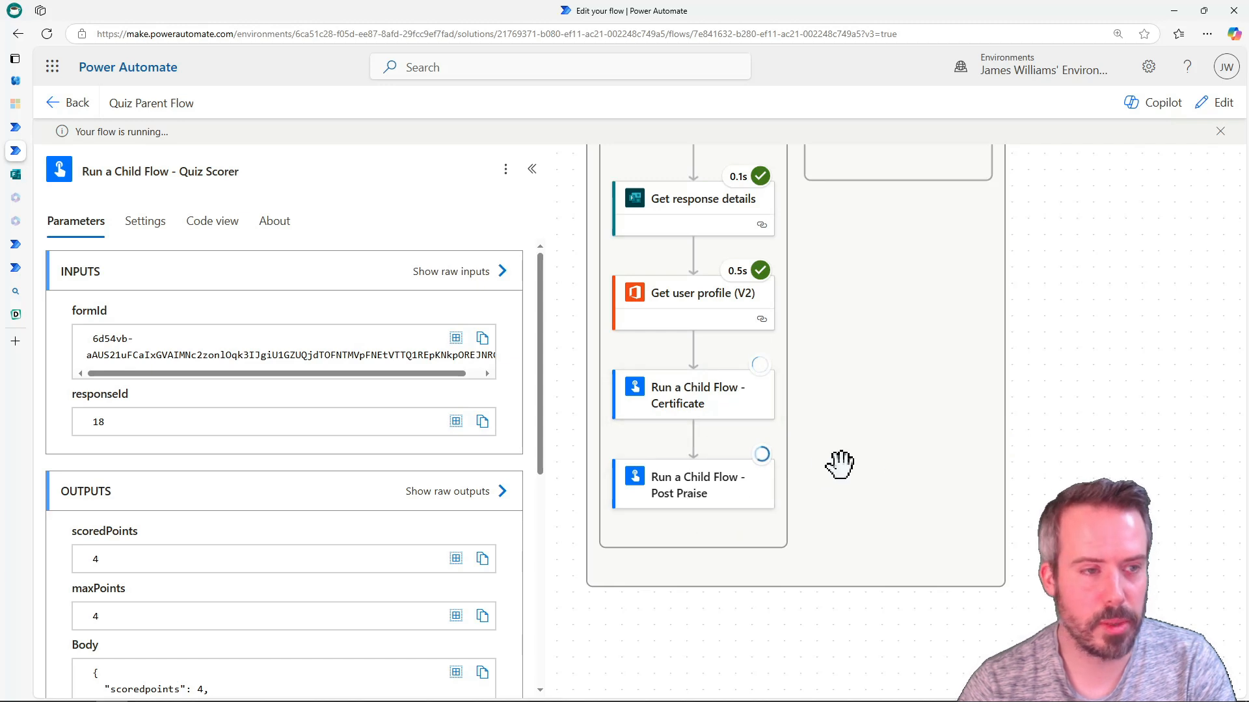
{"action": "mouse_move", "coordinate": [906, 473]}
{"action": "left_mouse_down"}
{"action": "mouse_move", "coordinate": [880, 471]}
{"action": "mouse_move", "coordinate": [908, 491]}
{"action": "left_mouse_up"}
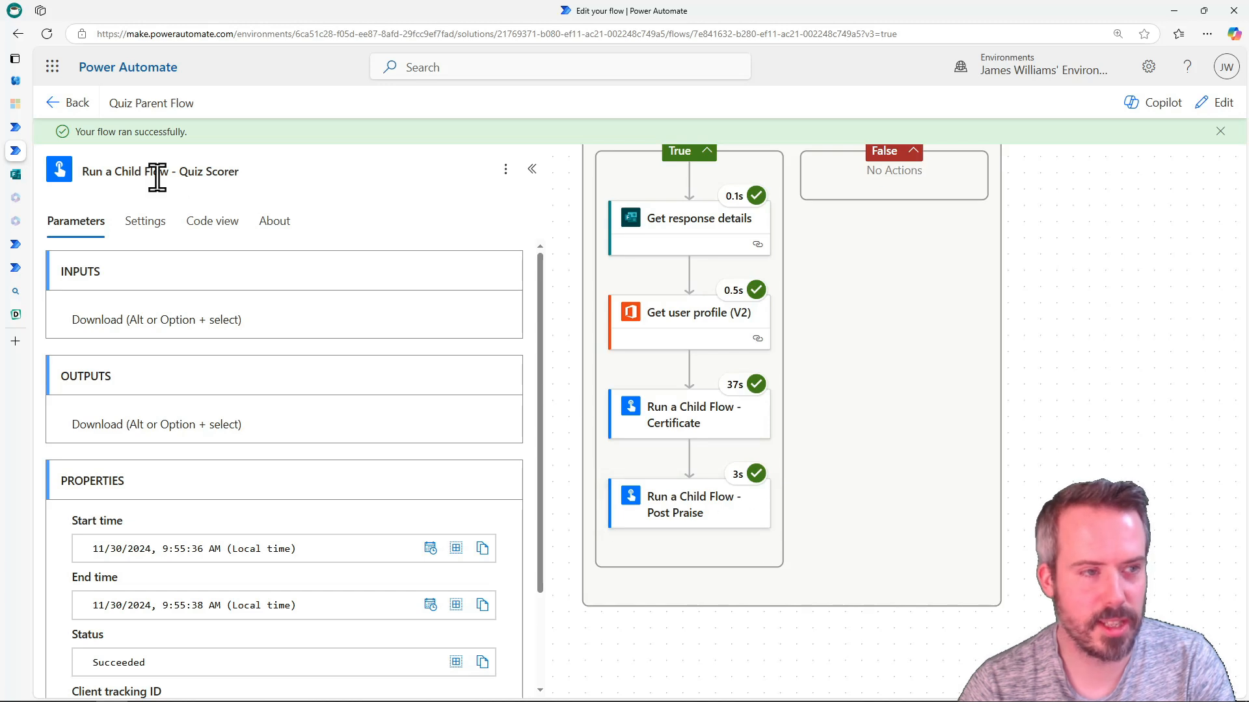
Switch to the Quizzes community in Viva Engage, load the new message, and examine its praise comment and certificate
{"action": "left_click", "coordinate": [20, 81]}
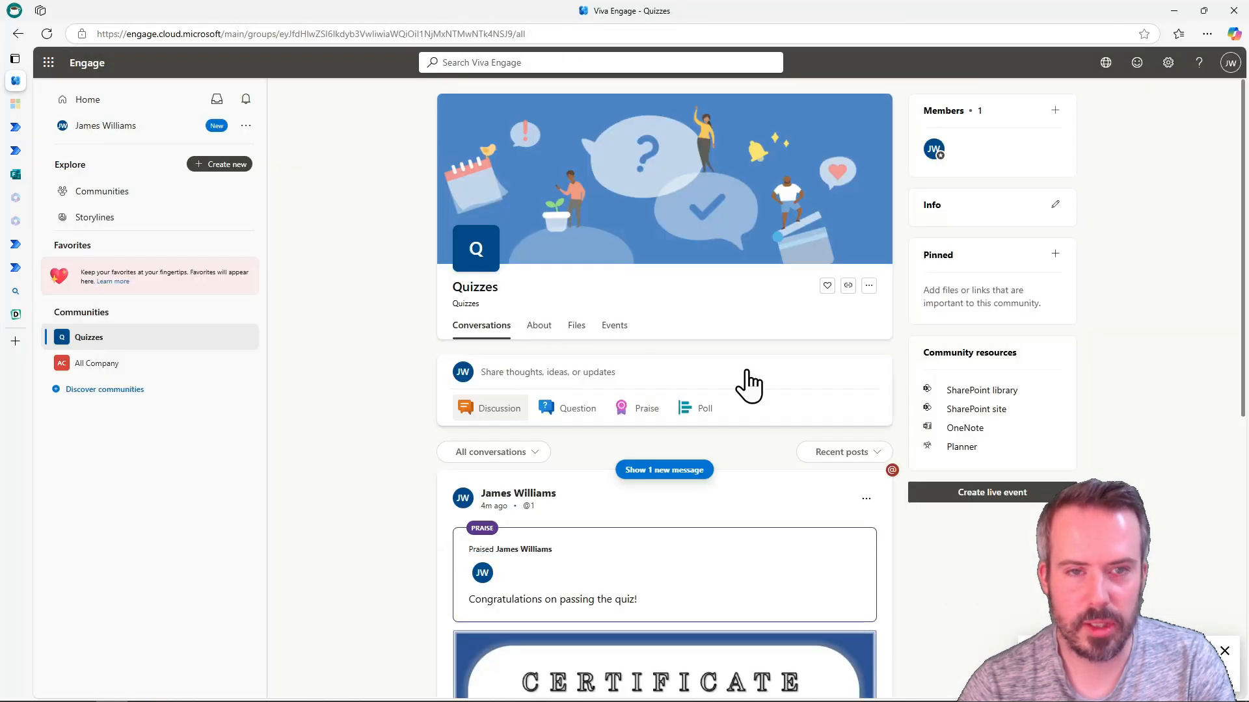
{"action": "scroll", "coordinate": [739, 351], "scroll_direction": "down", "scroll_amount": 7}
{"action": "scroll", "coordinate": [702, 292], "scroll_direction": "up", "scroll_amount": 4}
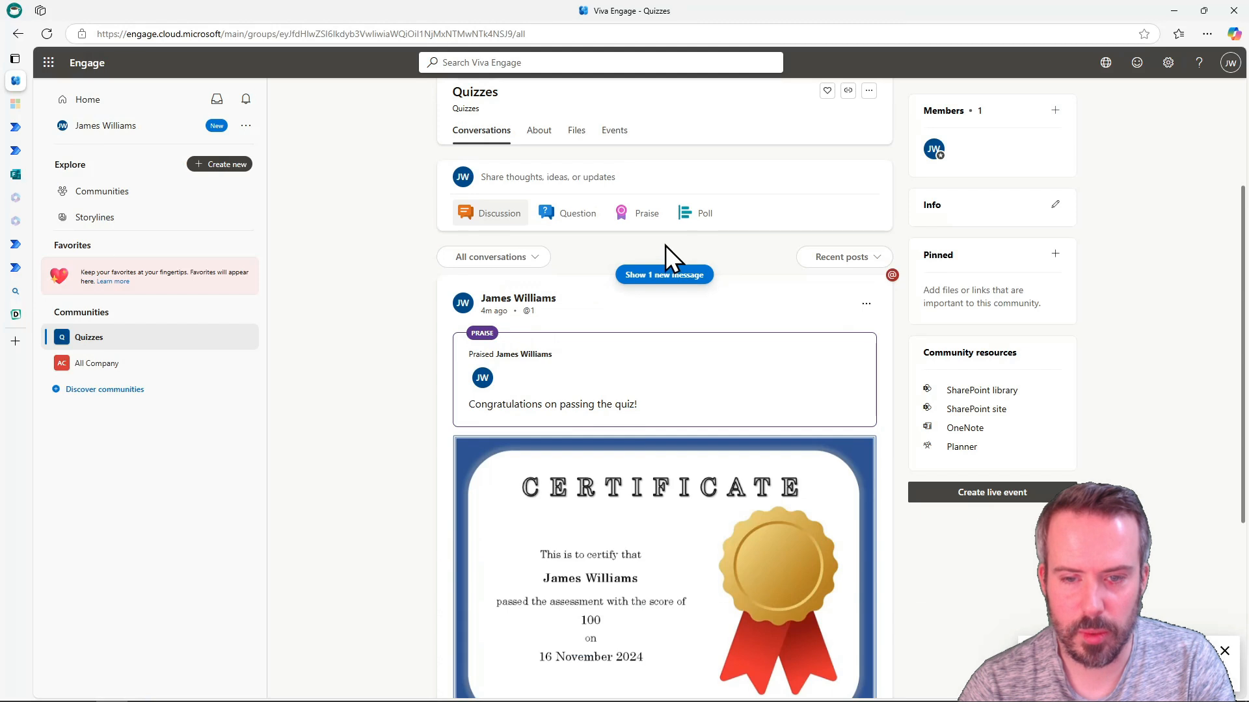
{"action": "left_click", "coordinate": [659, 273]}
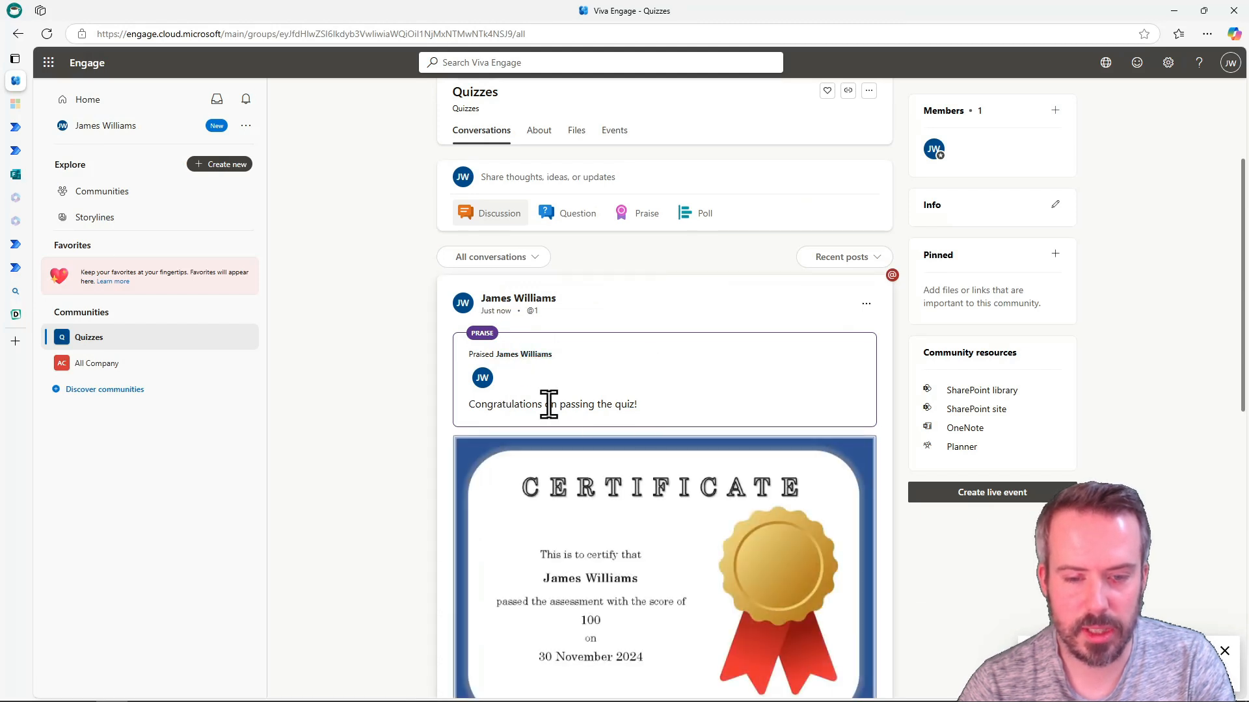
{"action": "scroll", "coordinate": [692, 416], "scroll_direction": "down", "scroll_amount": 2}
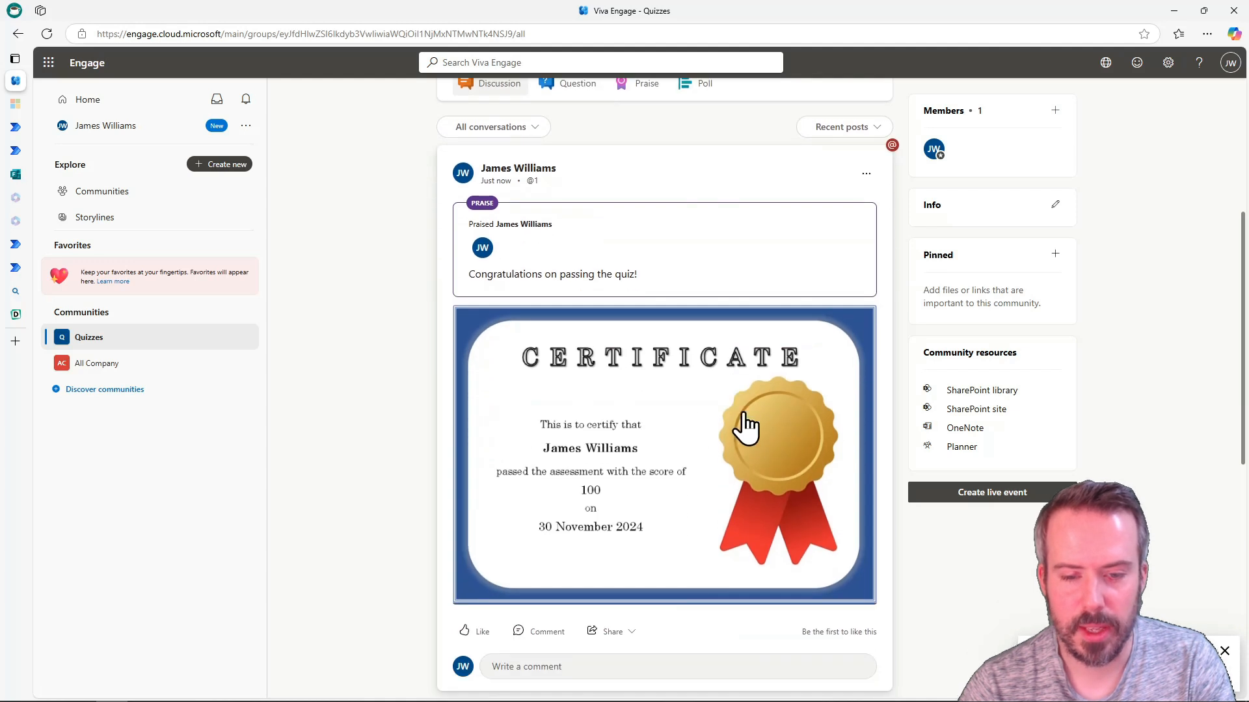
{"action": "scroll", "coordinate": [584, 453], "scroll_direction": "down", "scroll_amount": 1}
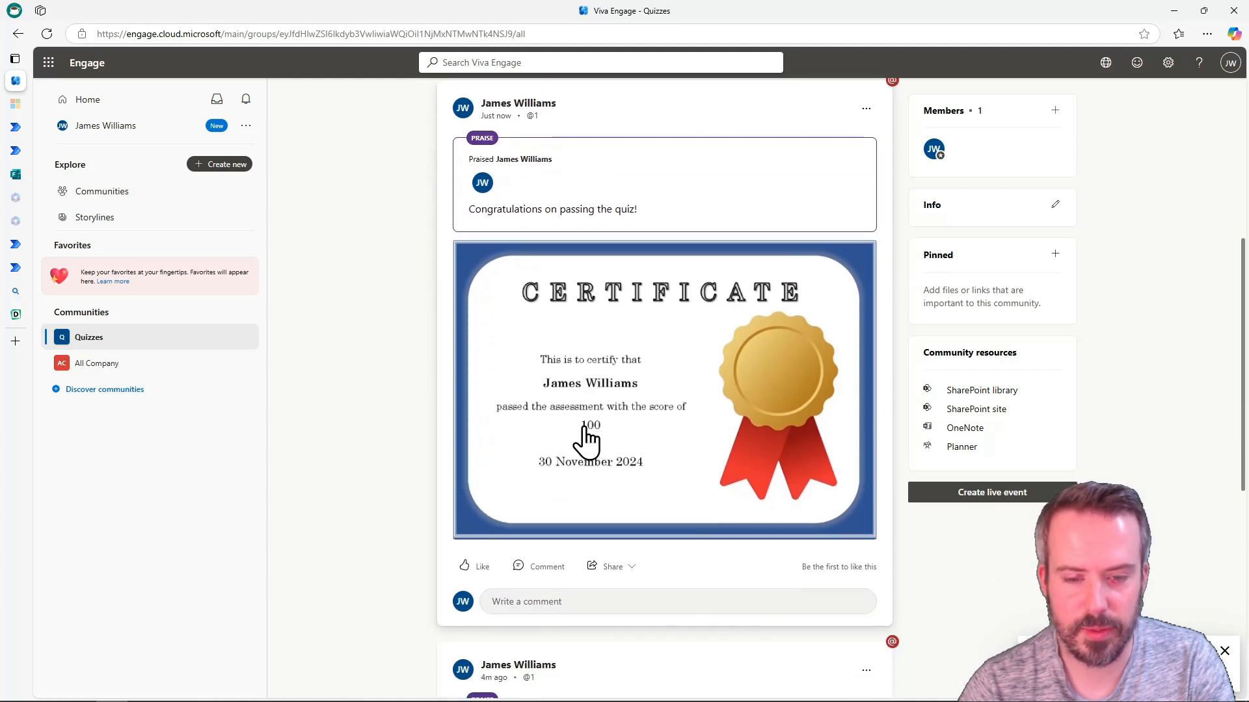
{"action": "scroll", "coordinate": [748, 468], "scroll_direction": "up", "scroll_amount": 2}
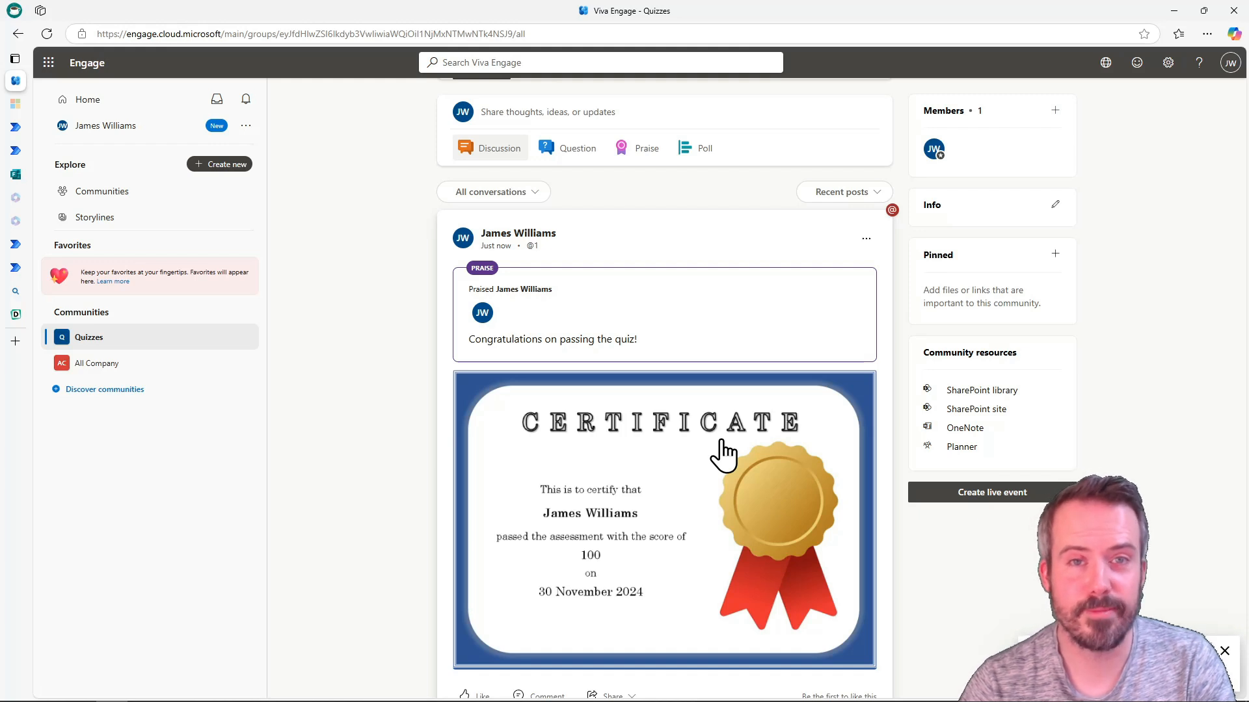
{"action": "scroll", "coordinate": [723, 454], "scroll_direction": "down", "scroll_amount": 1}
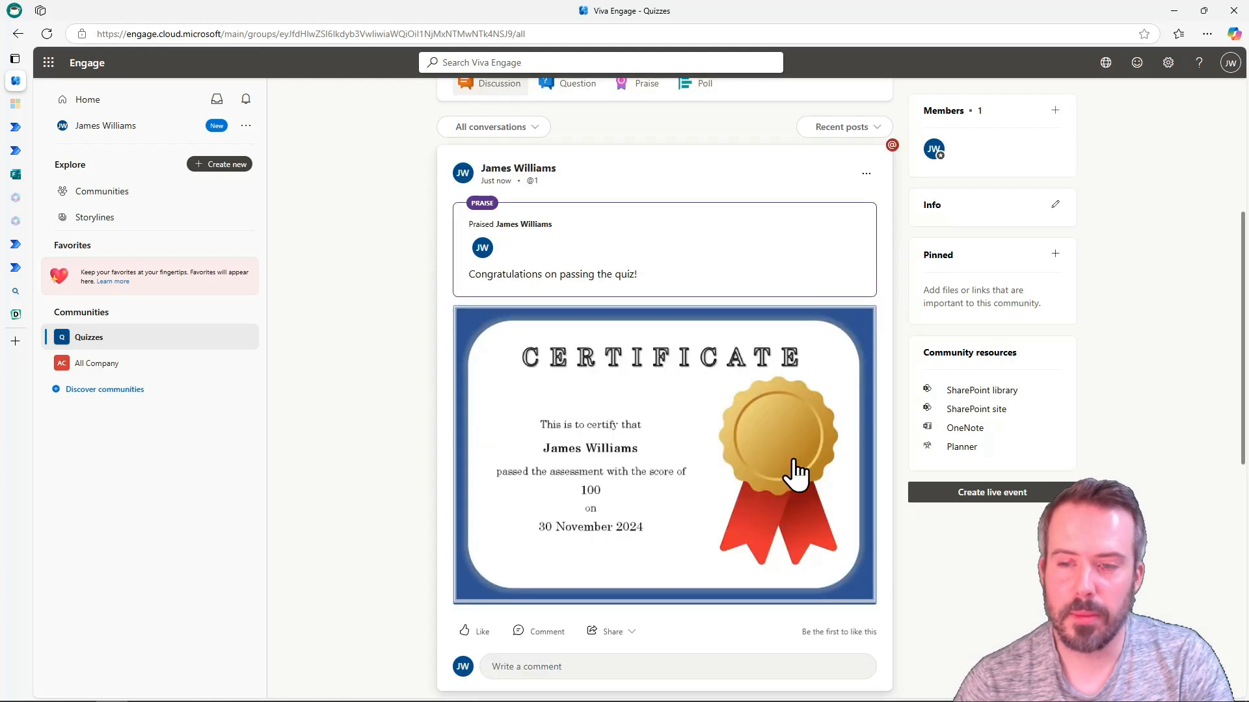
Edit the newest praise post, make the word "Congratulations" bold, and save the post
{"action": "left_click", "coordinate": [865, 173]}
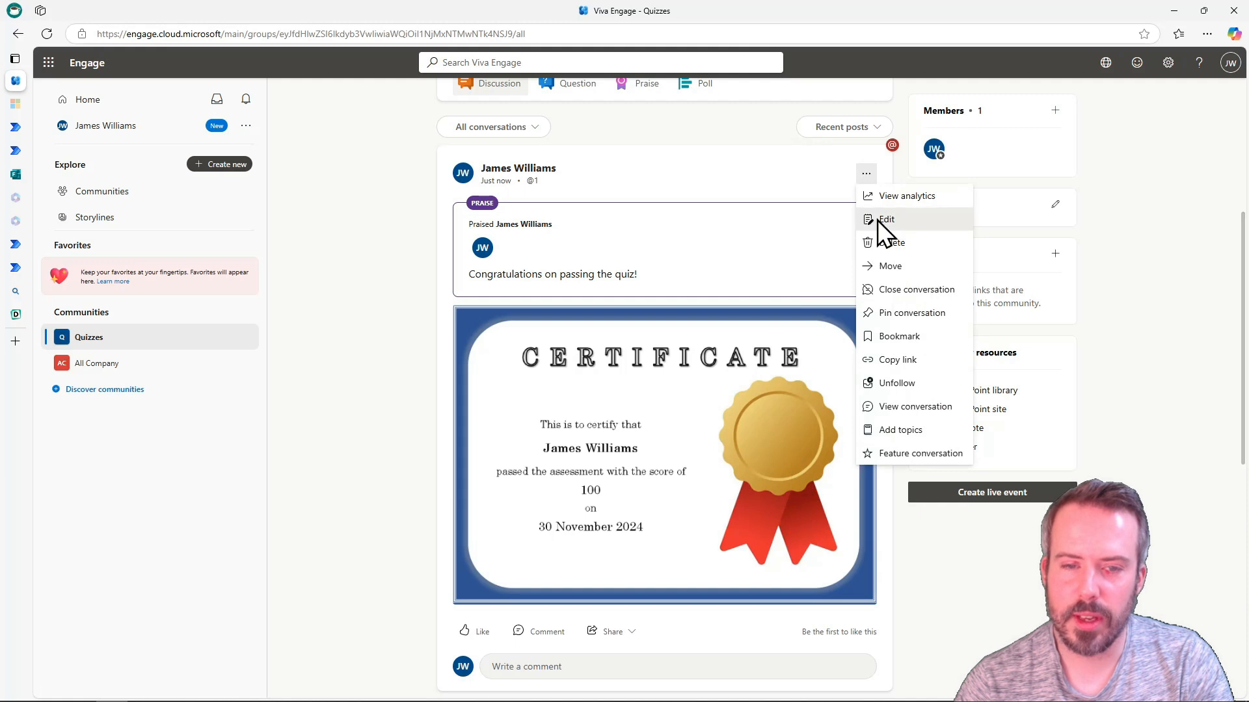
{"action": "left_click", "coordinate": [877, 220]}
{"action": "left_click", "coordinate": [583, 225]}
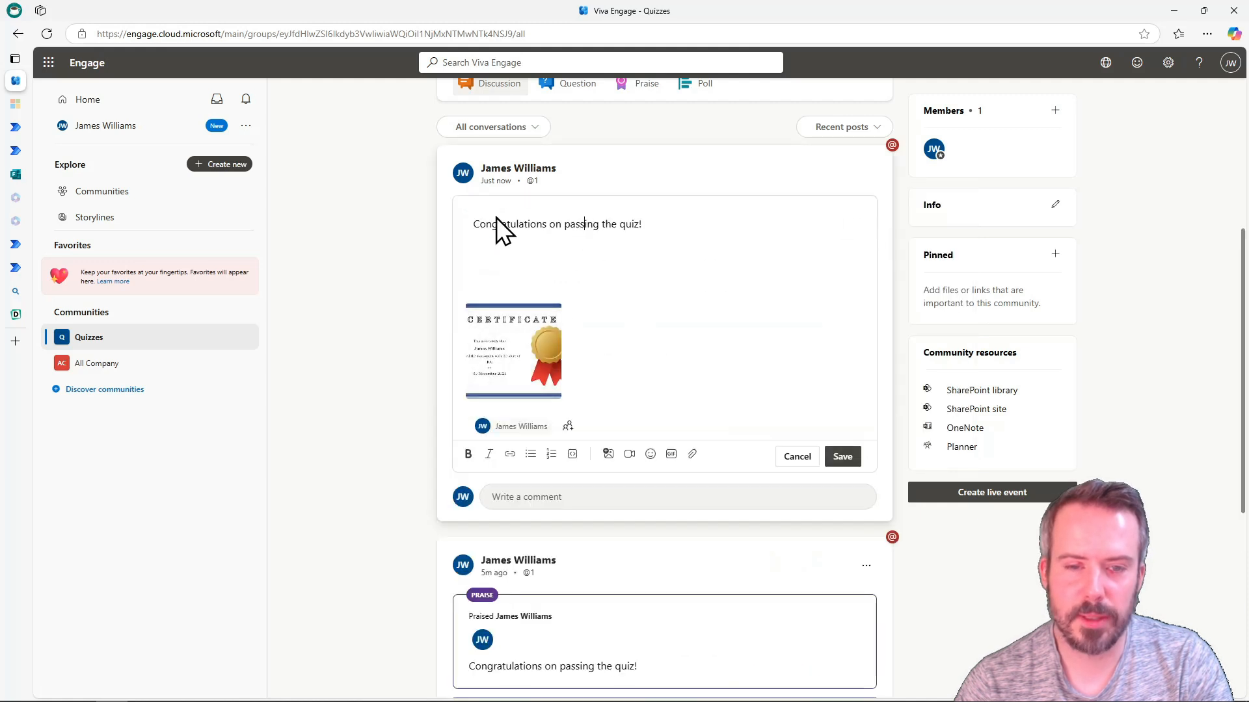
{"action": "left_click_drag", "start_coordinate": [475, 223], "coordinate": [549, 224]}
{"action": "left_click", "coordinate": [467, 455]}
{"action": "left_click", "coordinate": [841, 456]}
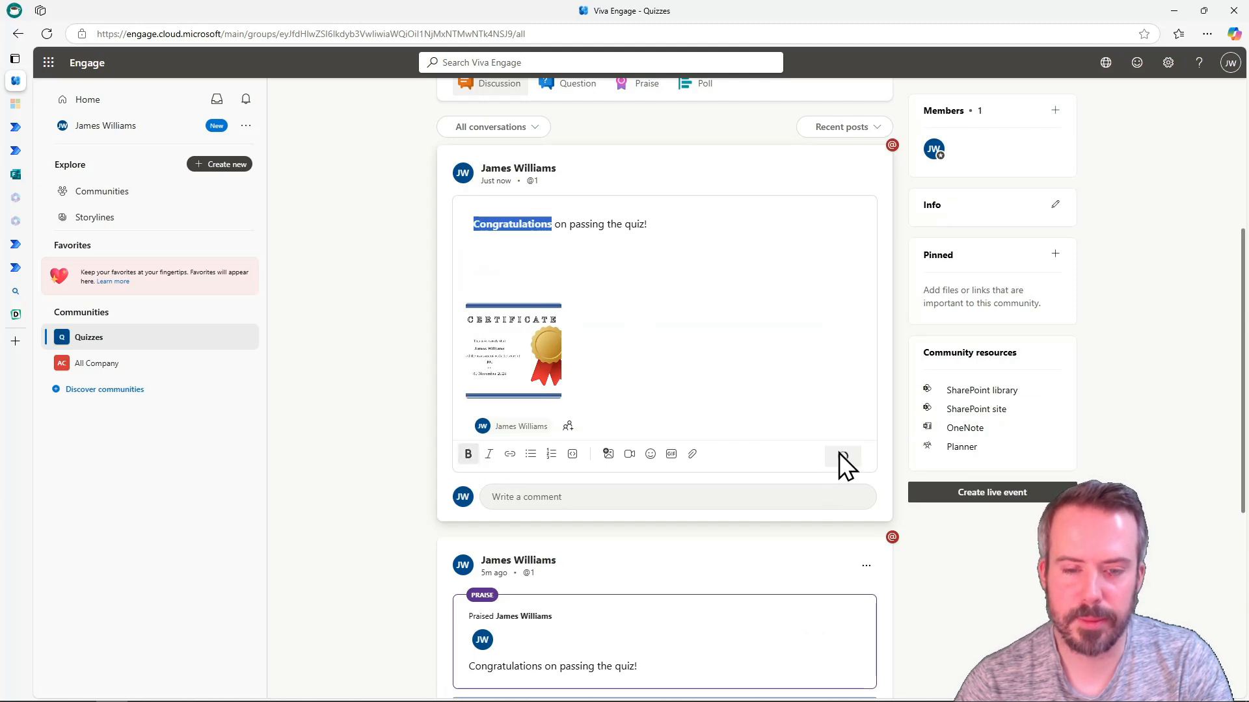